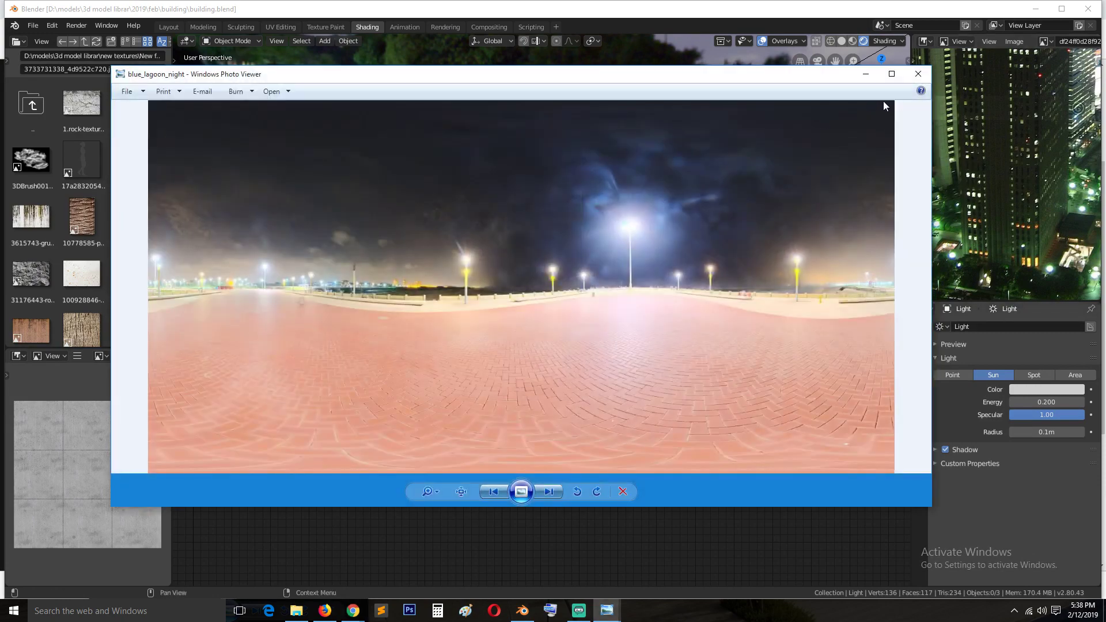
# Step: Preview the satara_night panorama in Windows Photo Viewer, close it, and show Blender's World settings
pyautogui.click(918, 75)
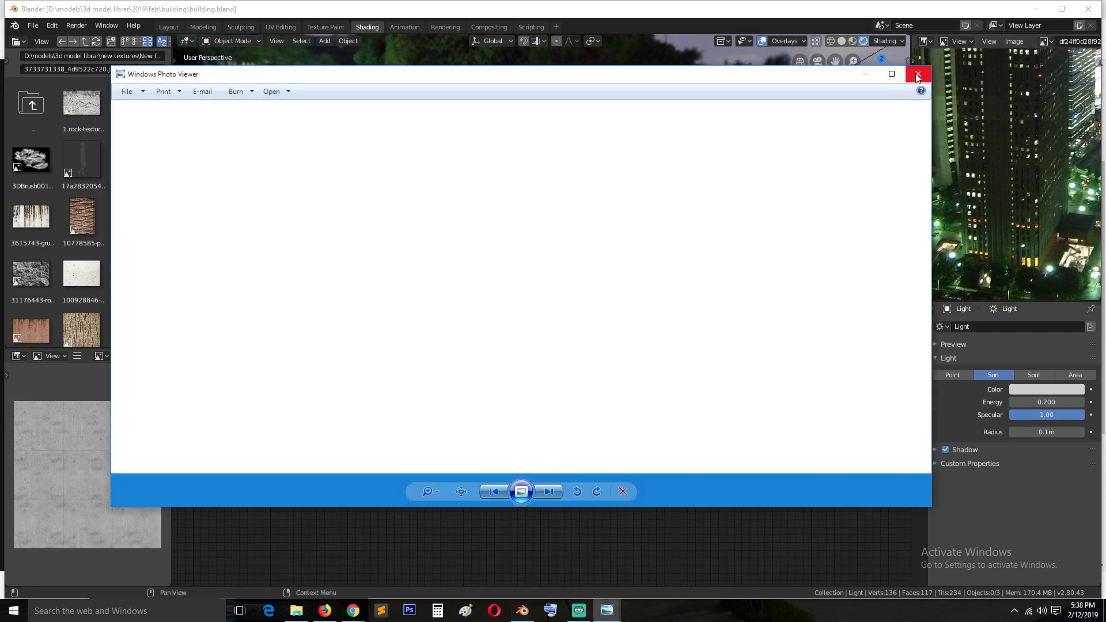
pyautogui.click(607, 610)
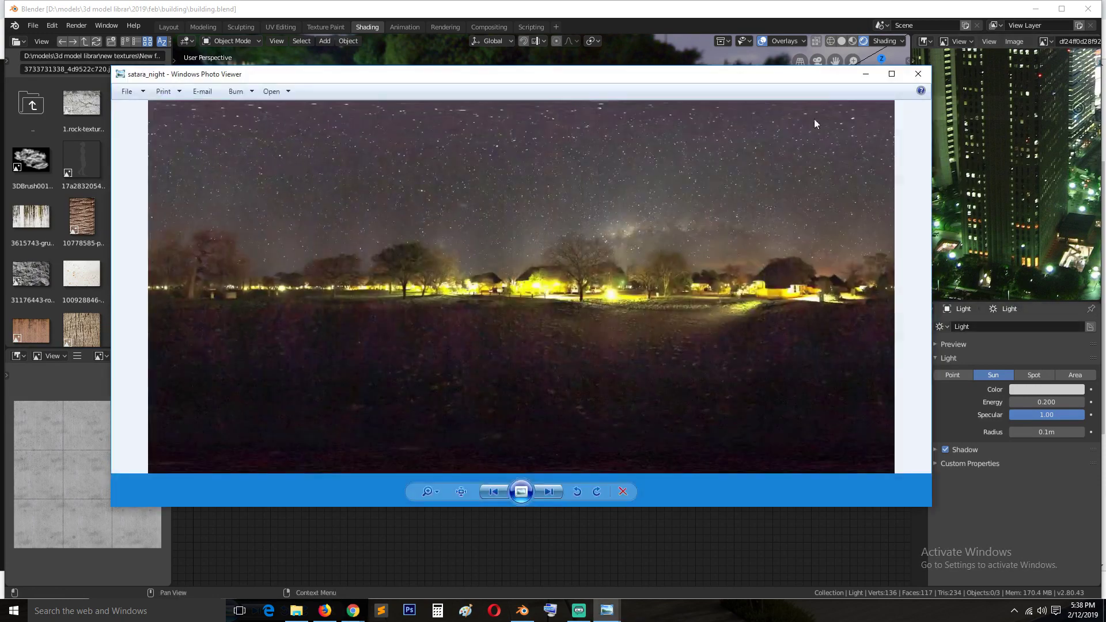
pyautogui.click(916, 75)
pyautogui.click(921, 414)
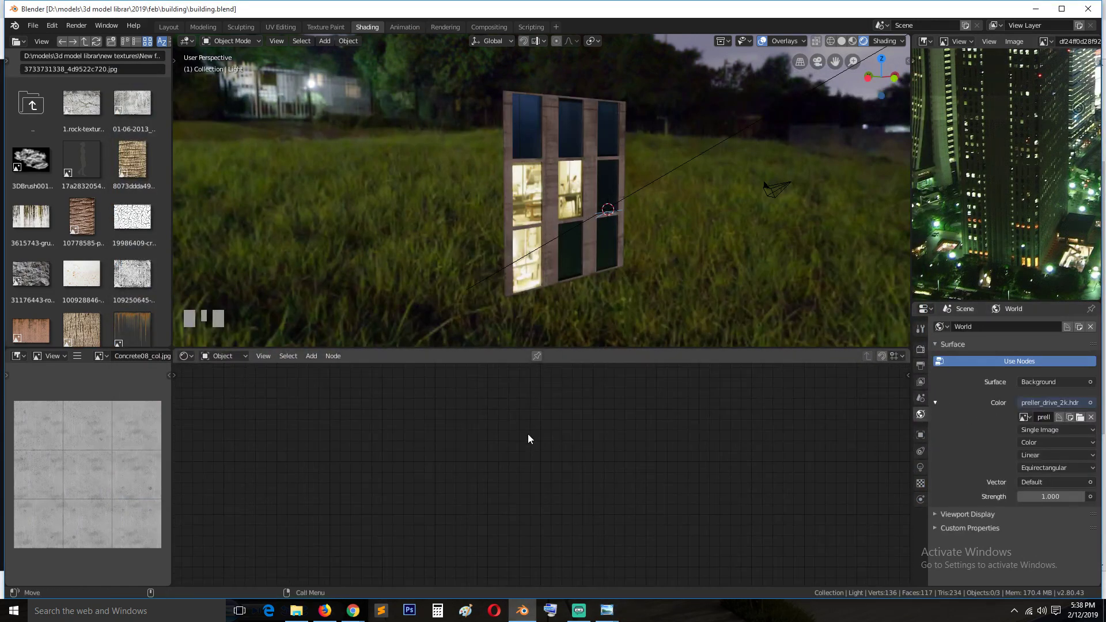
# Step: In the World node tree, wire a satara_night.jpg image node into Background Color, then save
pyautogui.click(237, 356)
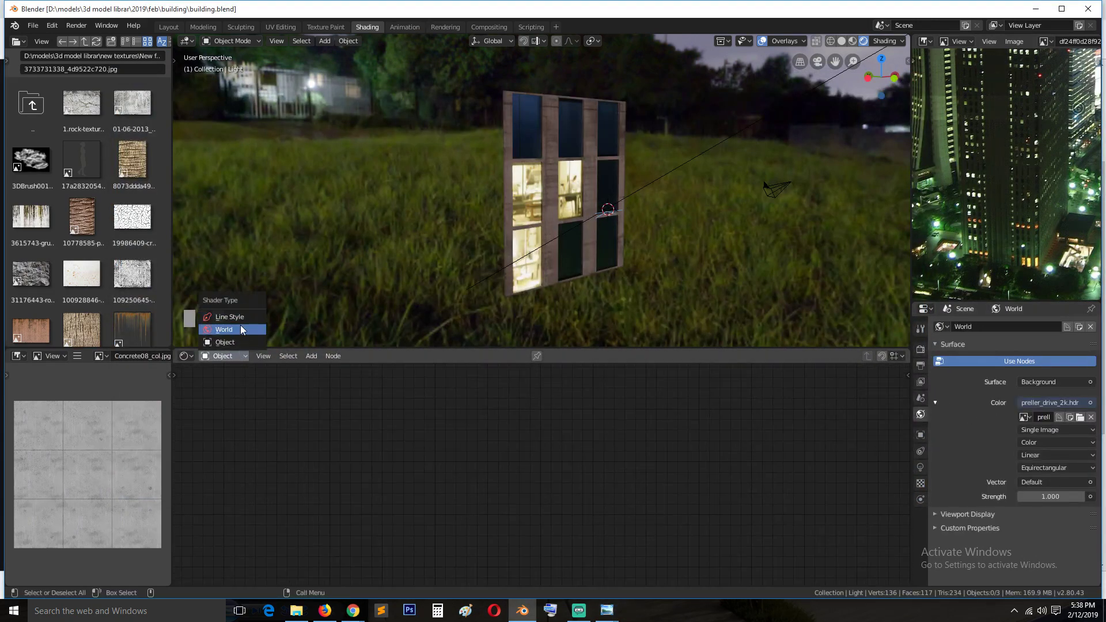
pyautogui.click(240, 329)
pyautogui.press('Home')
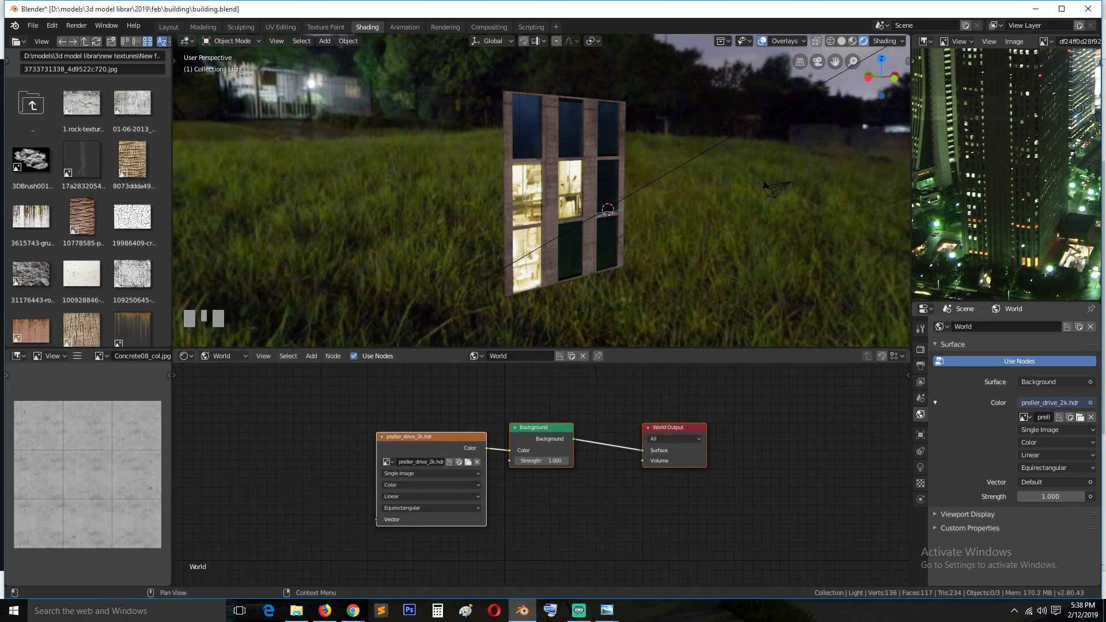
pyautogui.moveTo(522, 610); pyautogui.dragTo(288, 431)
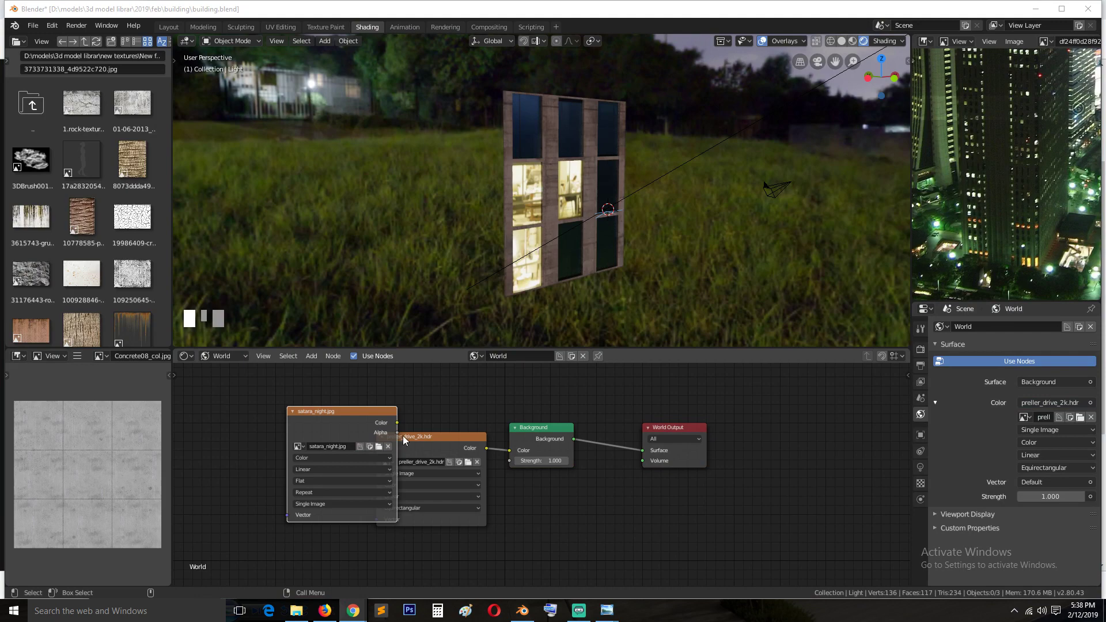
pyautogui.moveTo(397, 423); pyautogui.dragTo(513, 445)
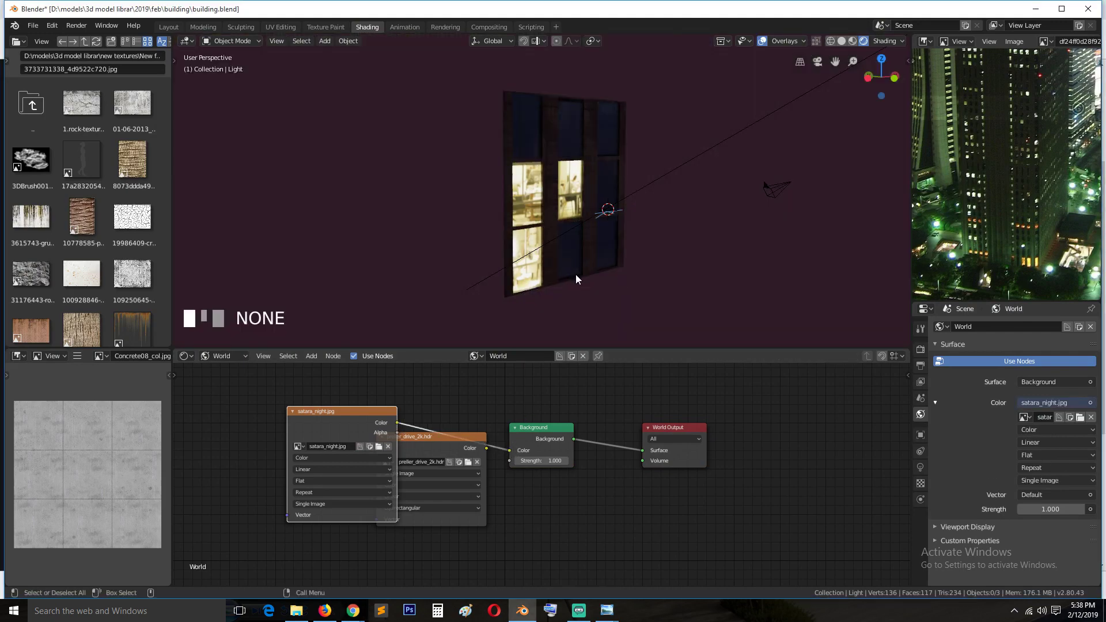
pyautogui.moveTo(576, 274); pyautogui.dragTo(640, 265, button='middle')
pyautogui.moveTo(443, 455); pyautogui.dragTo(502, 533)
pyautogui.hotkey('ctrl', 's')
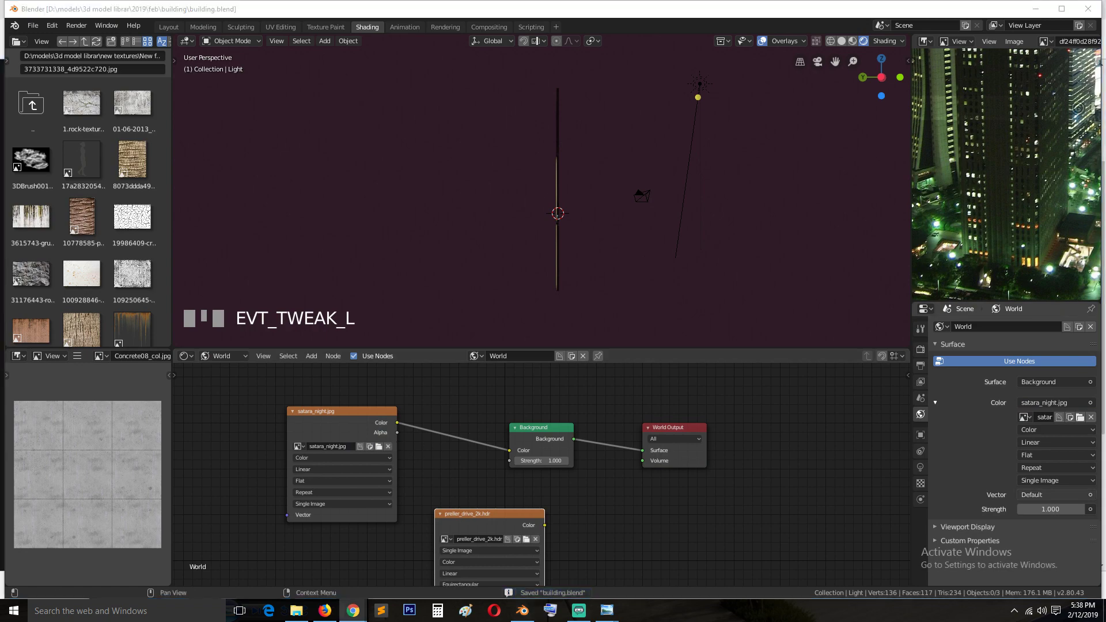
# Step: Close the panorama preview, view through the scene camera, save, and make World Color an Environment Texture
pyautogui.click(607, 611)
pyautogui.click(918, 80)
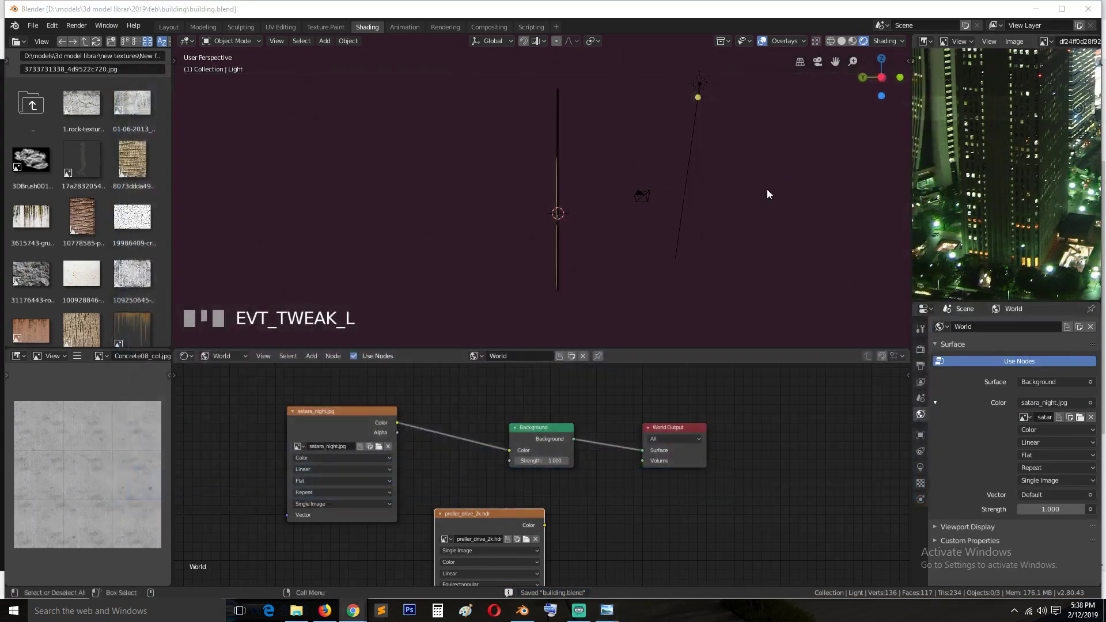
pyautogui.click(693, 154)
pyautogui.press('`')
pyautogui.press('KP_5')
pyautogui.press('KP_5')
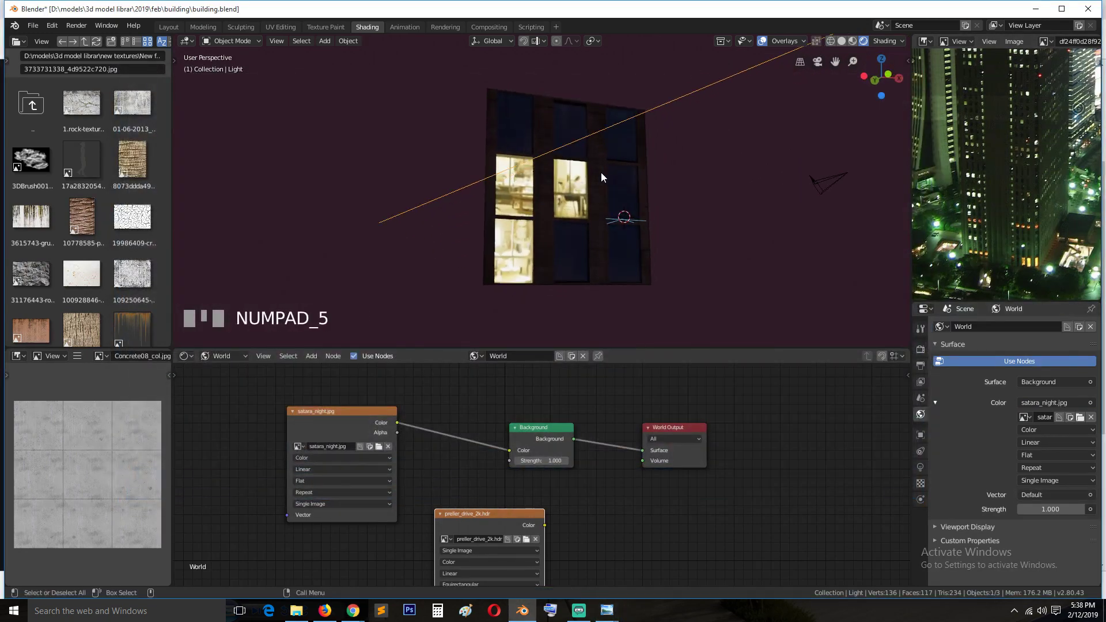
pyautogui.press('KP_0')
pyautogui.press('KP_0')
pyautogui.hotkey('ctrl', 's')
pyautogui.press('`')
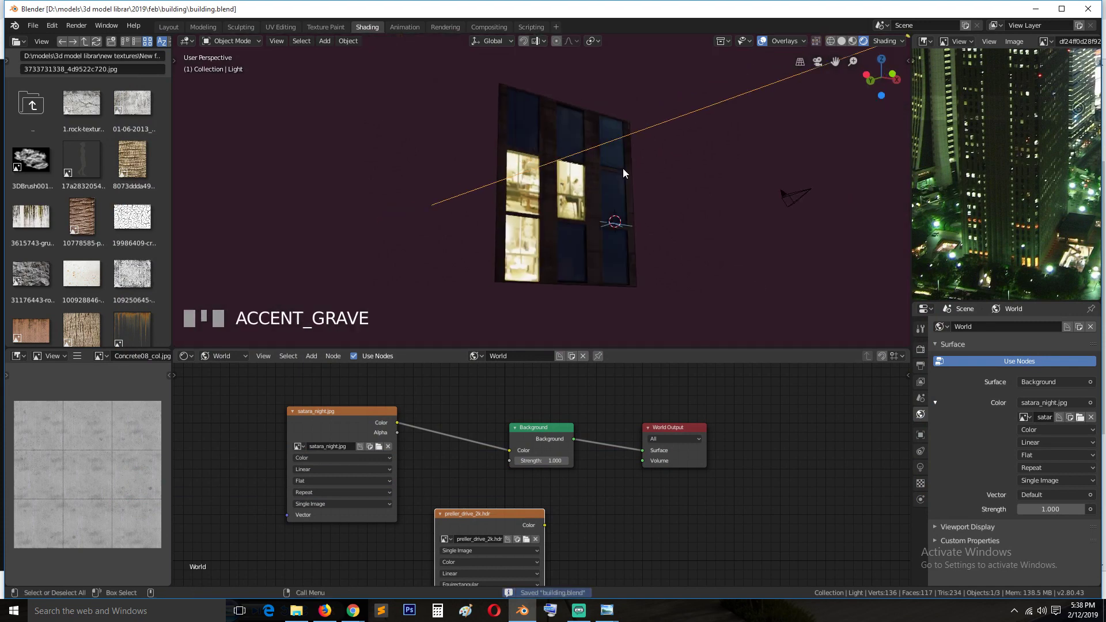
pyautogui.click(1045, 402)
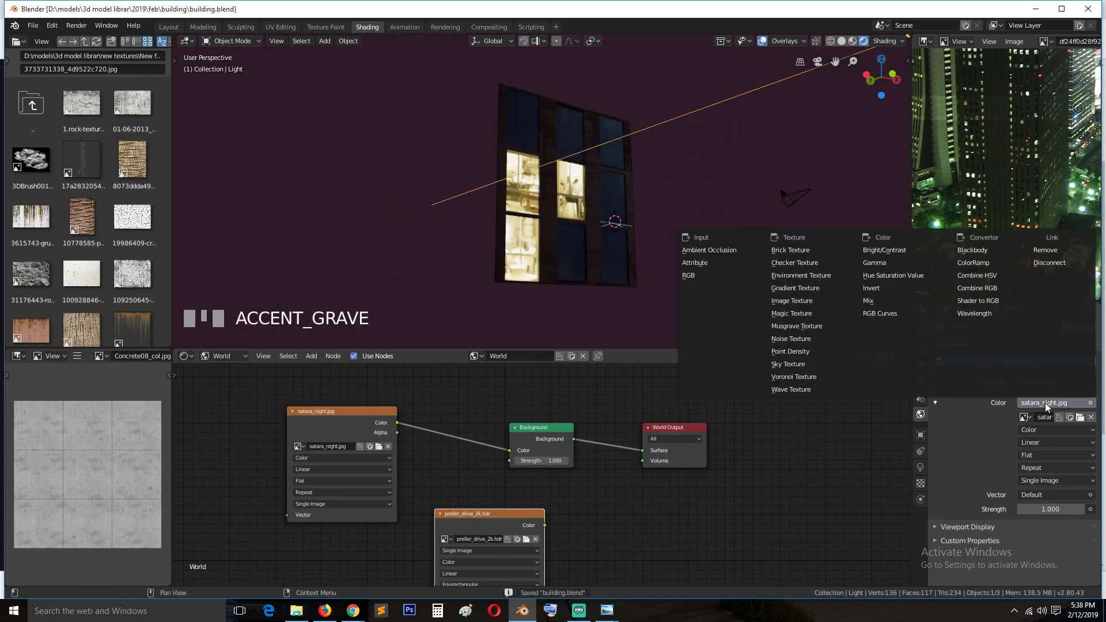
pyautogui.click(839, 275)
# Step: Load satara_night.jpg from Downloads, sorted by date, as the world environment texture image
pyautogui.click(1085, 412)
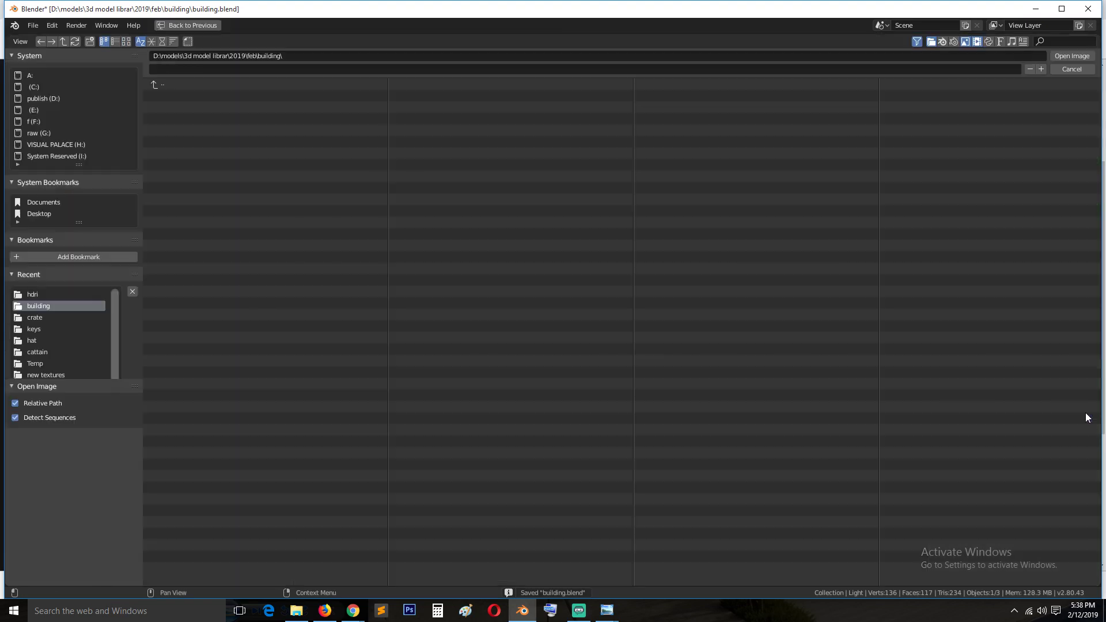
pyautogui.click(44, 213)
pyautogui.click(163, 88)
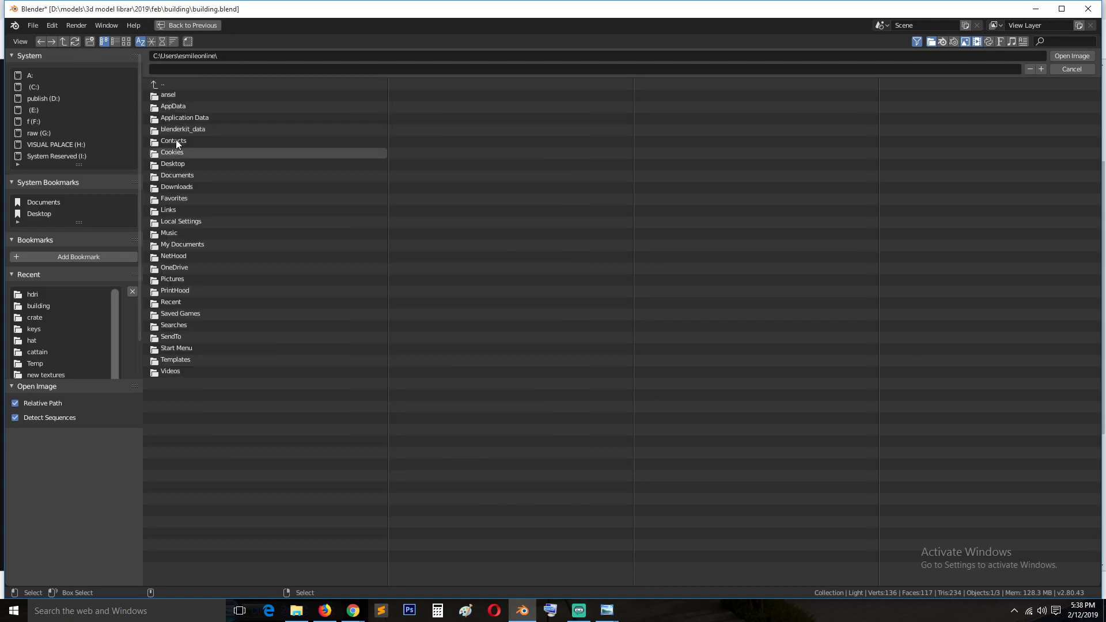
pyautogui.click(177, 176)
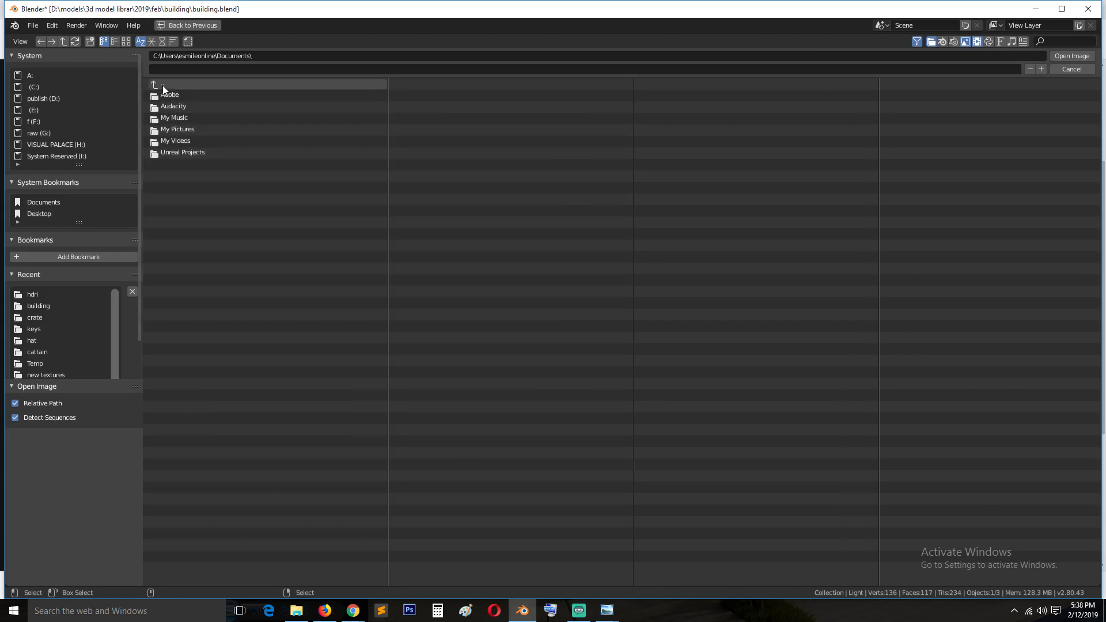
pyautogui.click(163, 89)
pyautogui.click(170, 187)
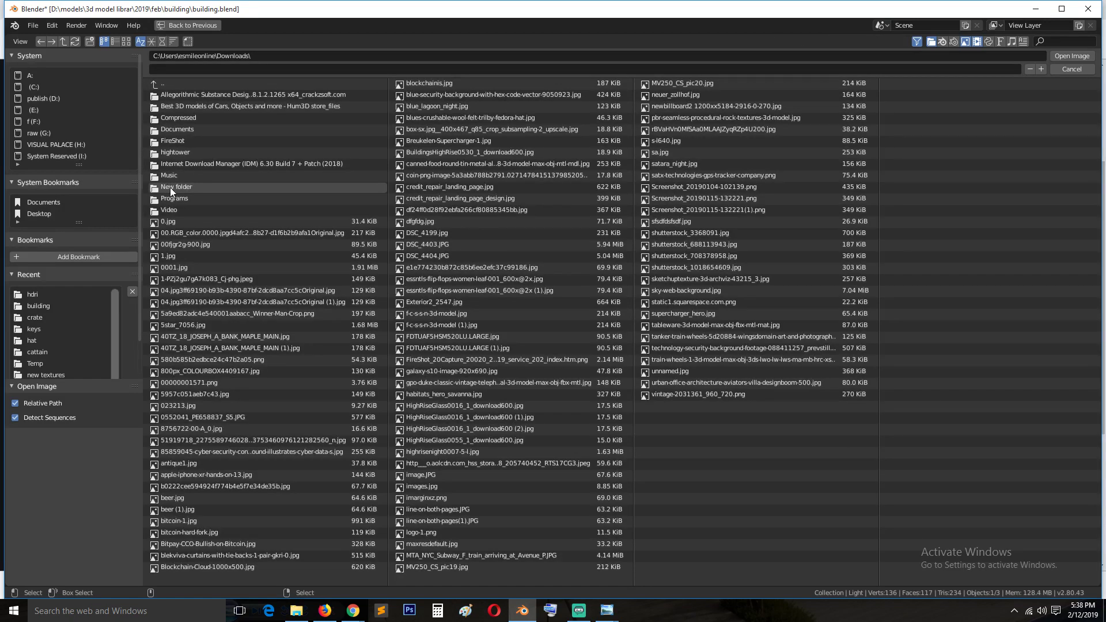
pyautogui.click(163, 41)
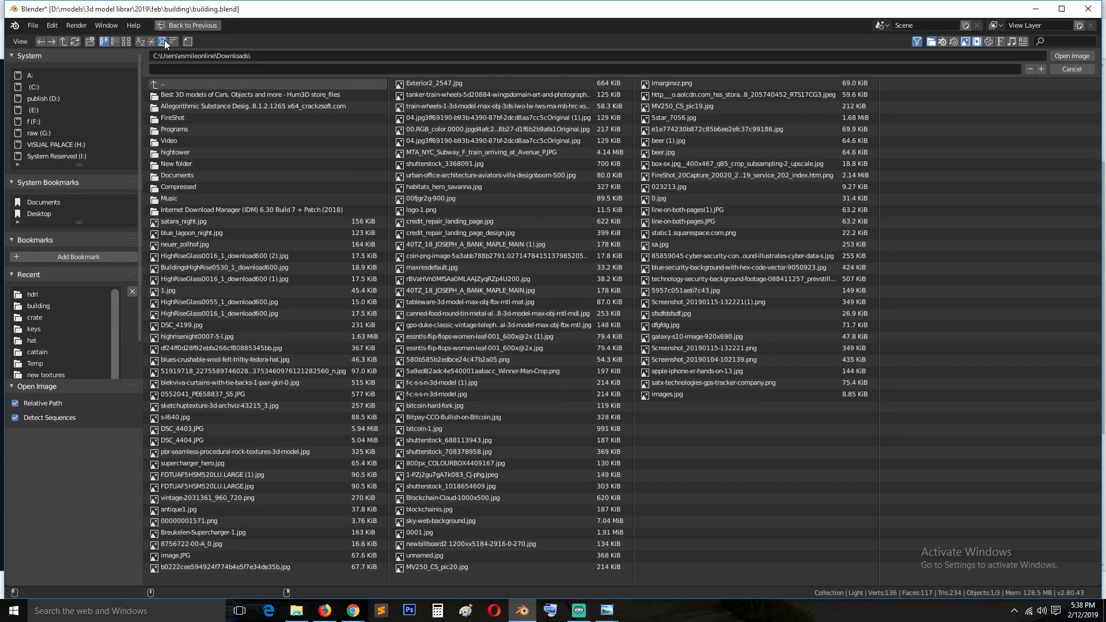
pyautogui.doubleClick(201, 221)
pyautogui.press('`')
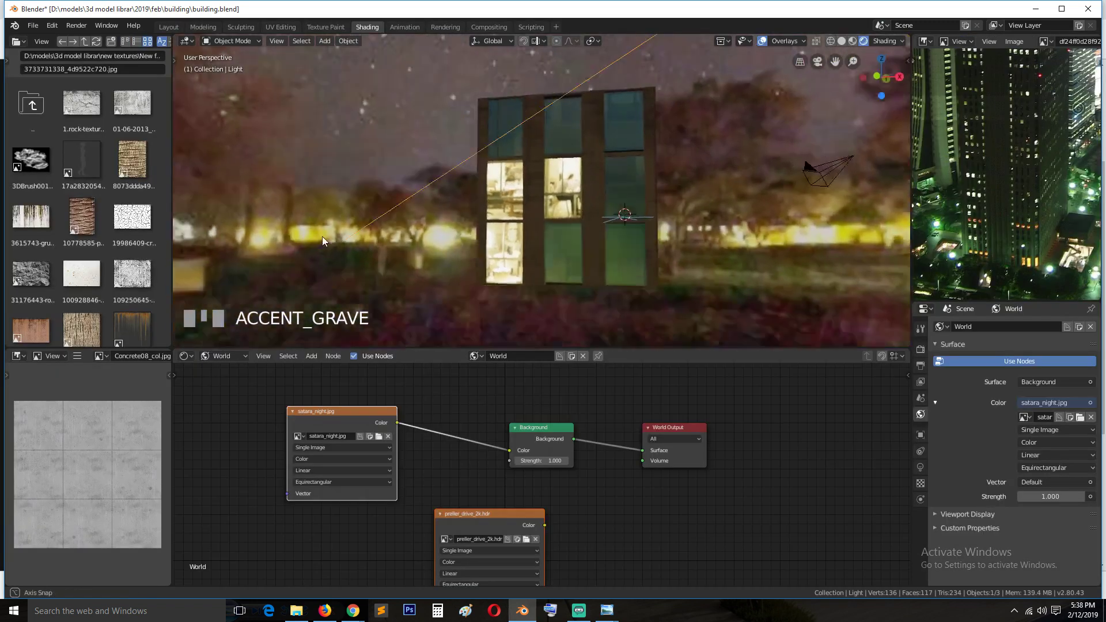
# Step: Orbit to a near-level view of the building and open the World Color image browser
pyautogui.scroll(2, 403, 250)
pyautogui.press('`')
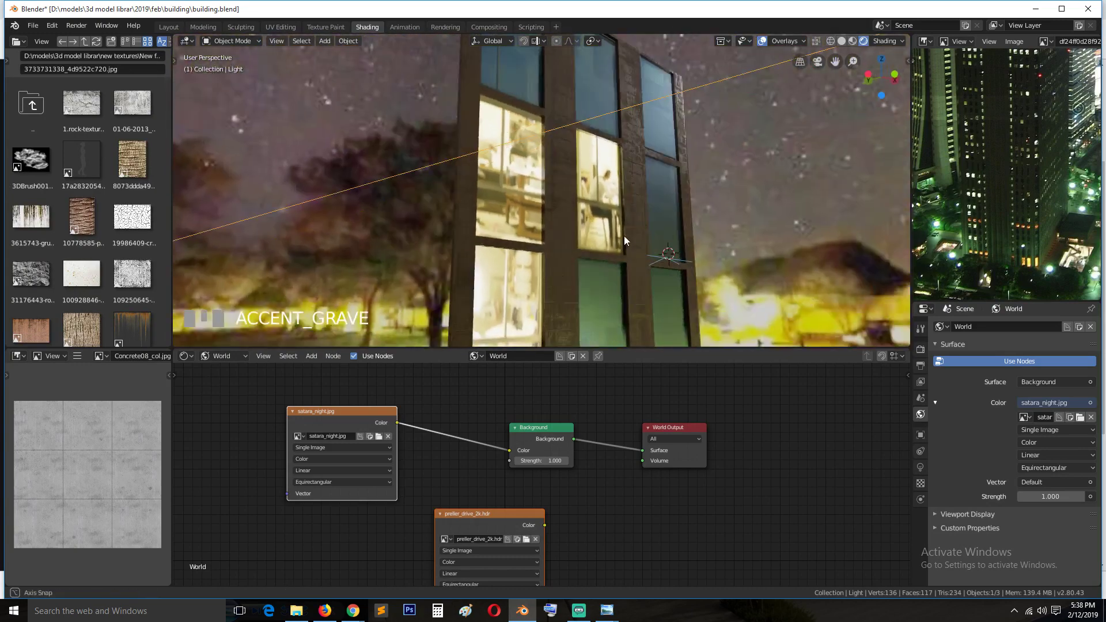
pyautogui.moveTo(624, 236); pyautogui.dragTo(622, 262, button='middle')
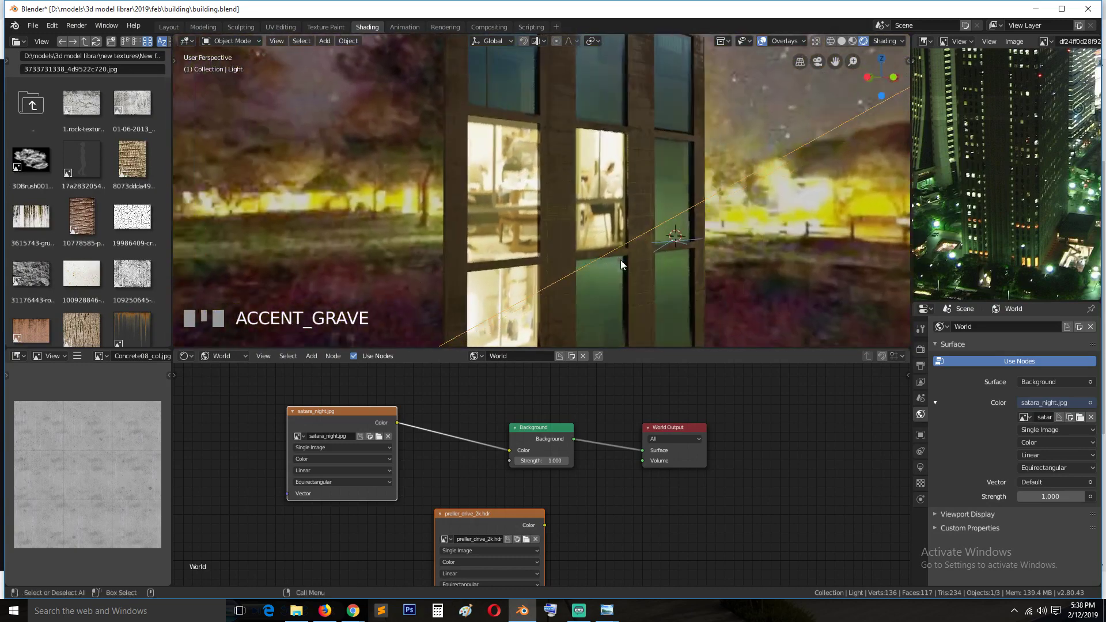
pyautogui.click(1080, 417)
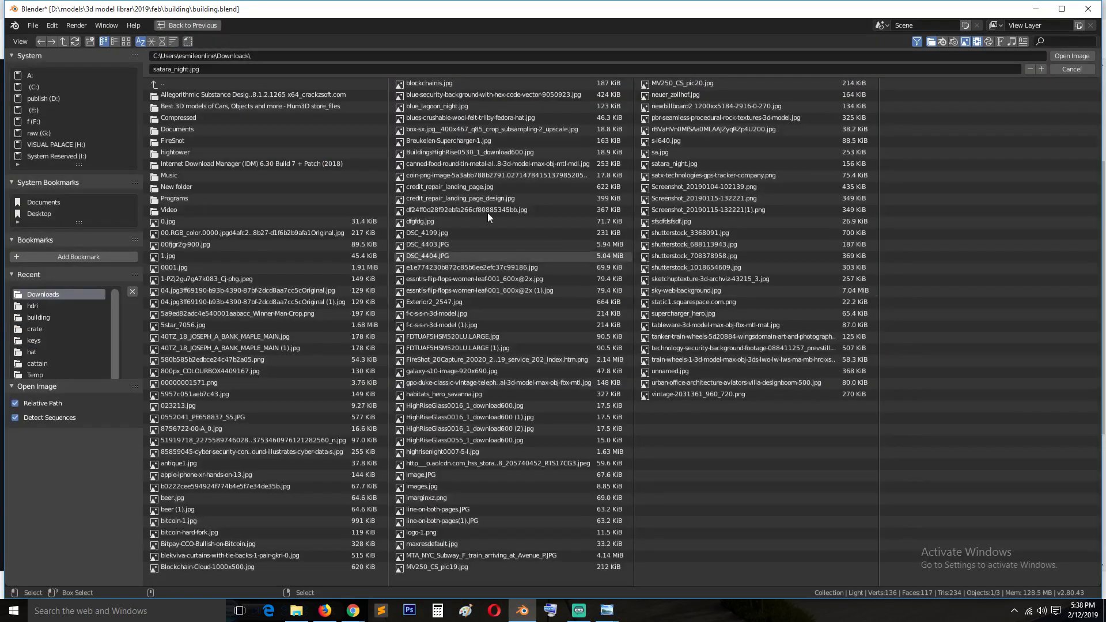
# Step: Load the 00.RGB_color image as the world background texture
pyautogui.doubleClick(188, 234)
pyautogui.scroll(-2, 479, 268)
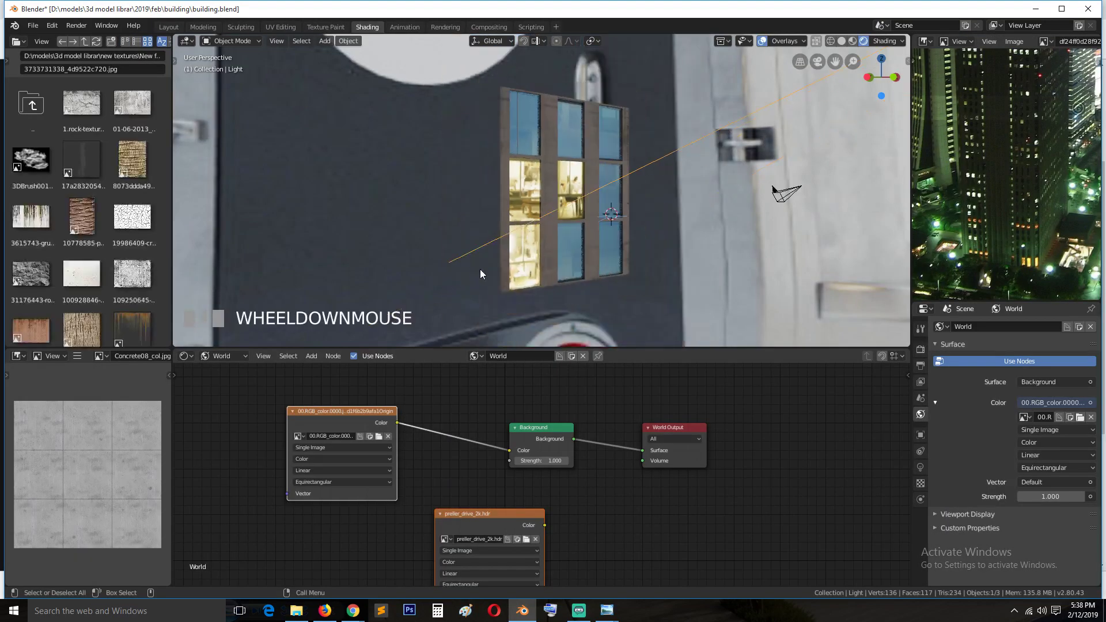
pyautogui.scroll(-4, 533, 271)
pyautogui.scroll(3, 534, 271)
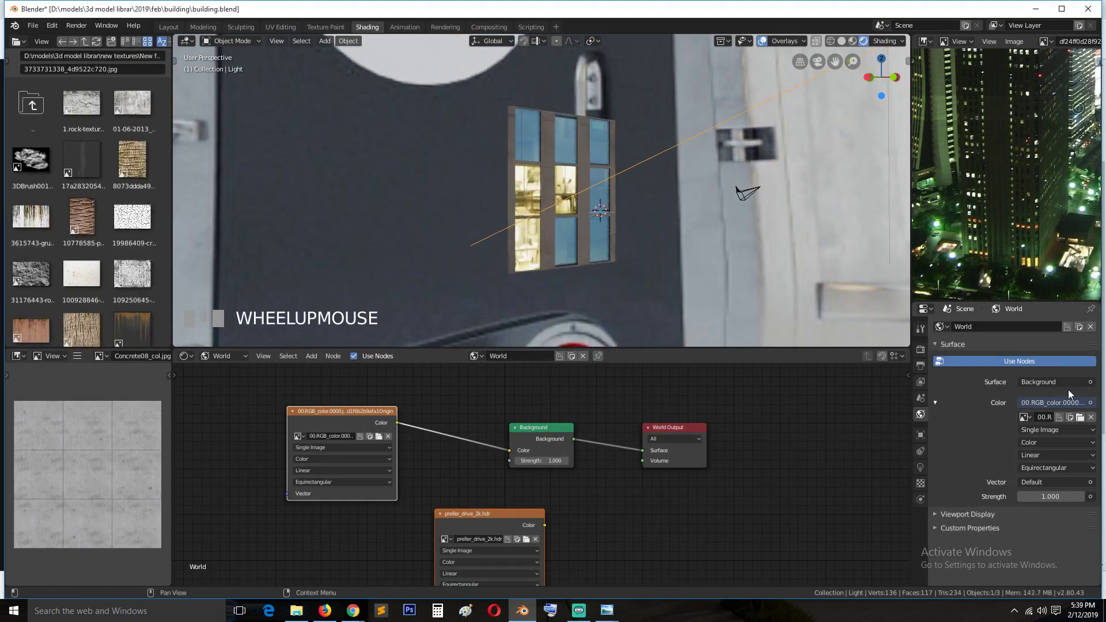
# Step: Reopen the image browser on Downloads with files shown as thumbnails
pyautogui.click(1080, 417)
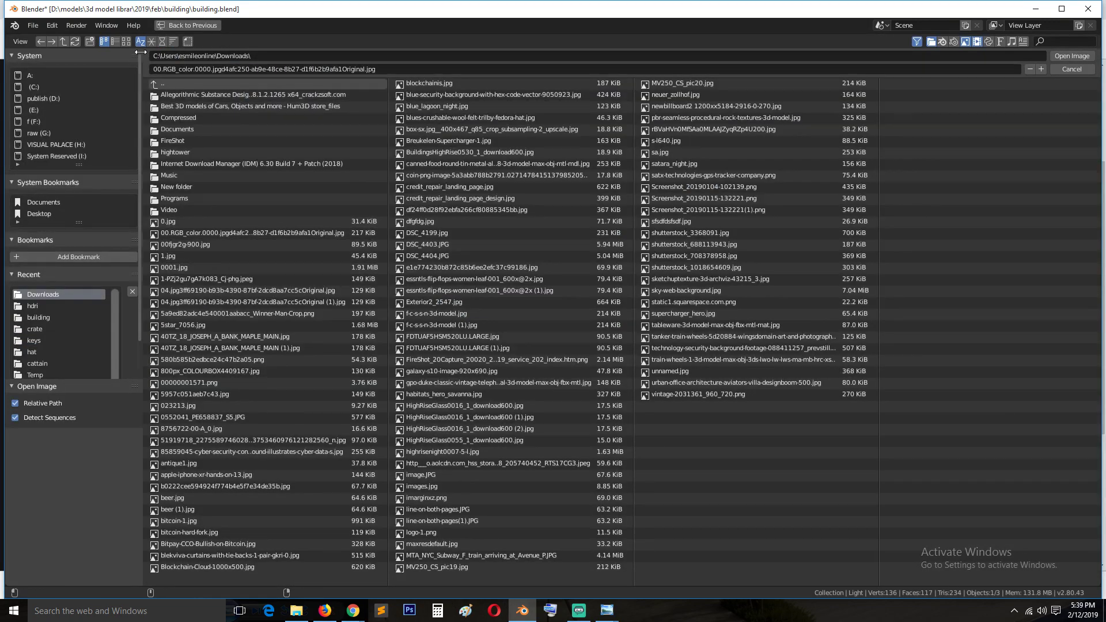
pyautogui.click(124, 42)
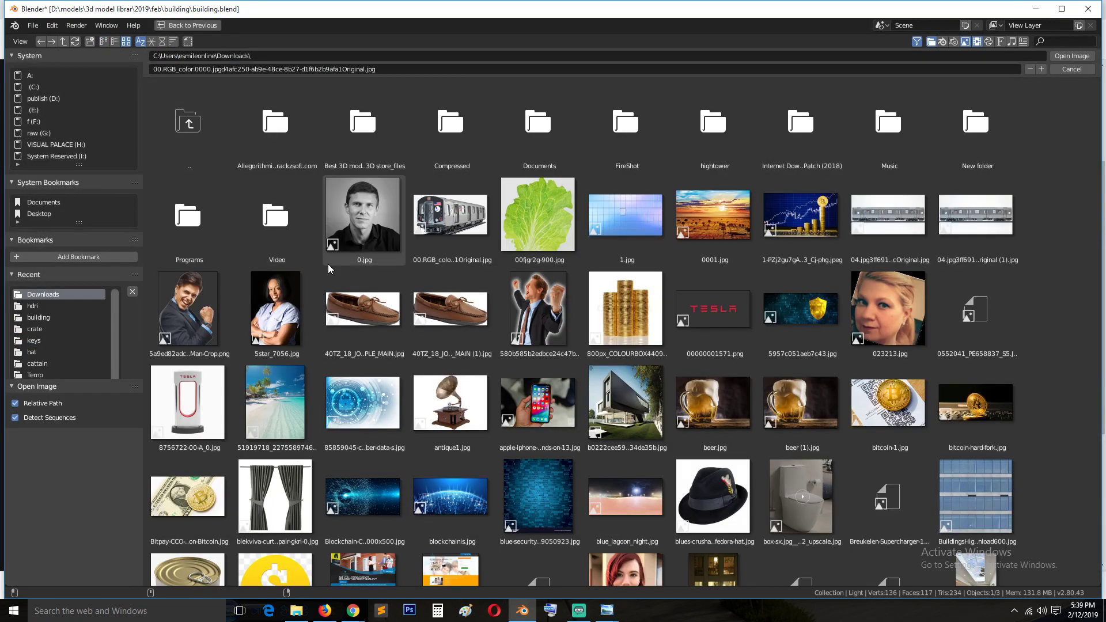
pyautogui.scroll(-5, 364, 318)
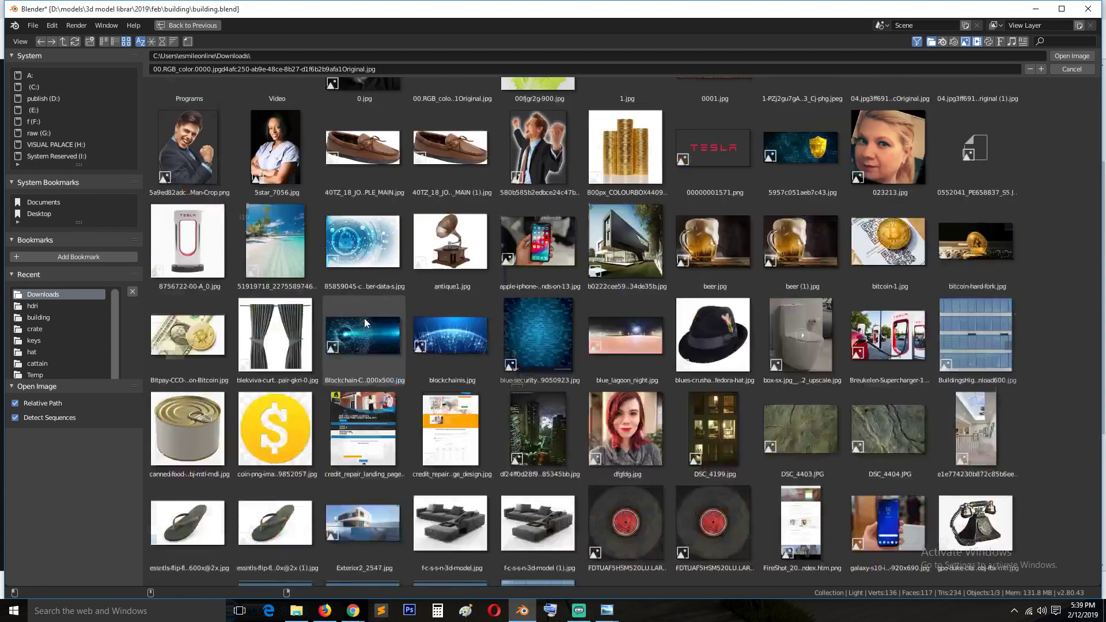
pyautogui.scroll(-2, 346, 312)
pyautogui.scroll(5, 351, 316)
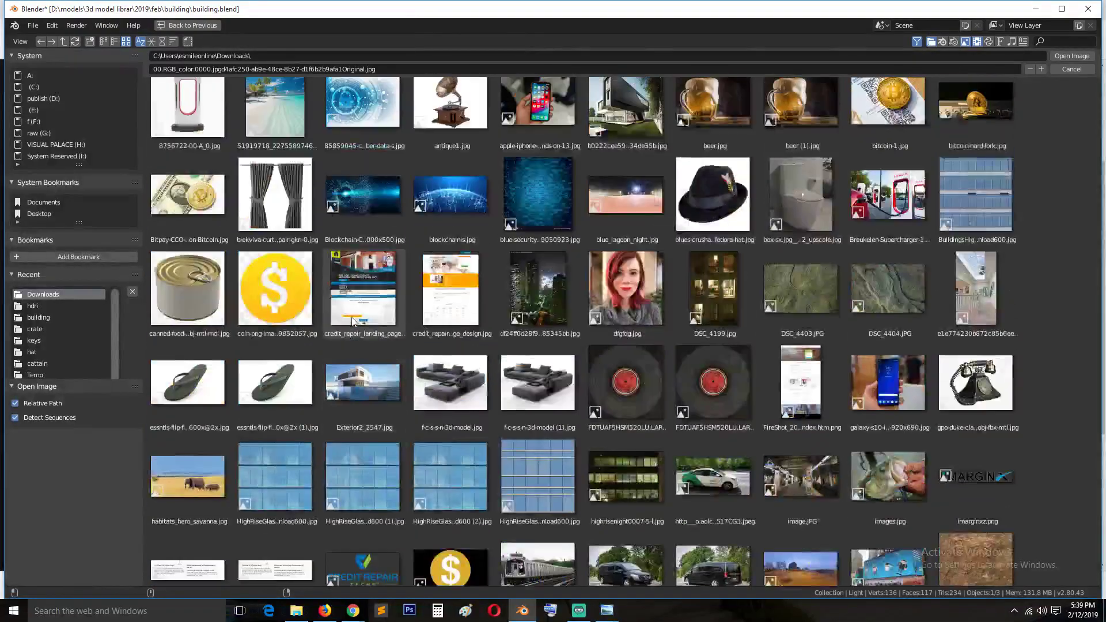
pyautogui.scroll(5, 351, 318)
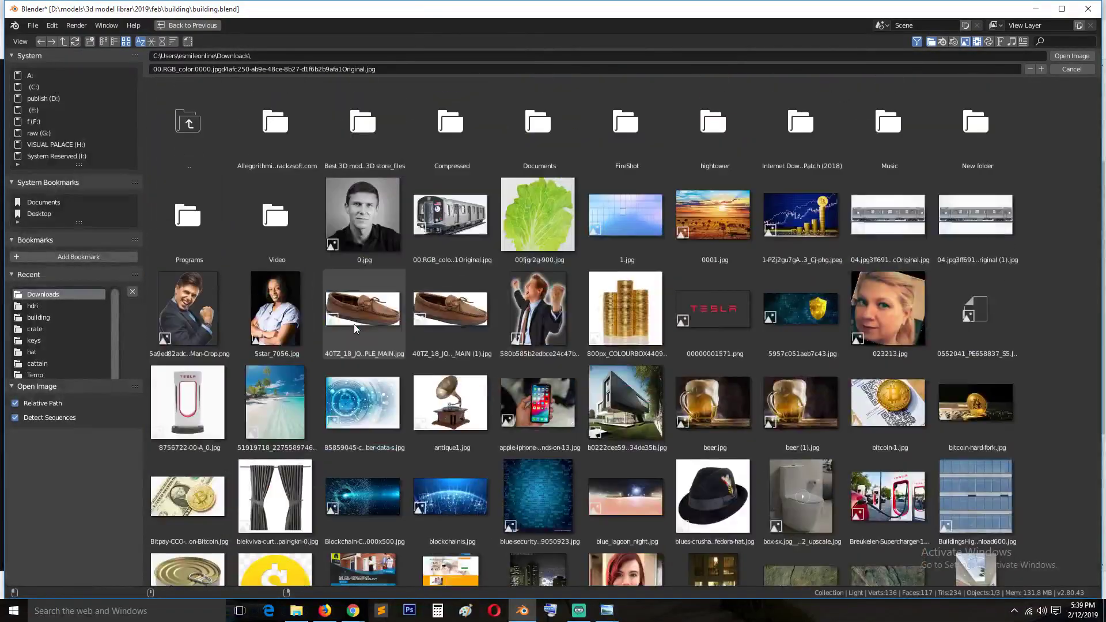
# Step: Drop blue_lagoon_night.jpg into the world nodes, link it to Background, and delete the old image node
pyautogui.click(1071, 56)
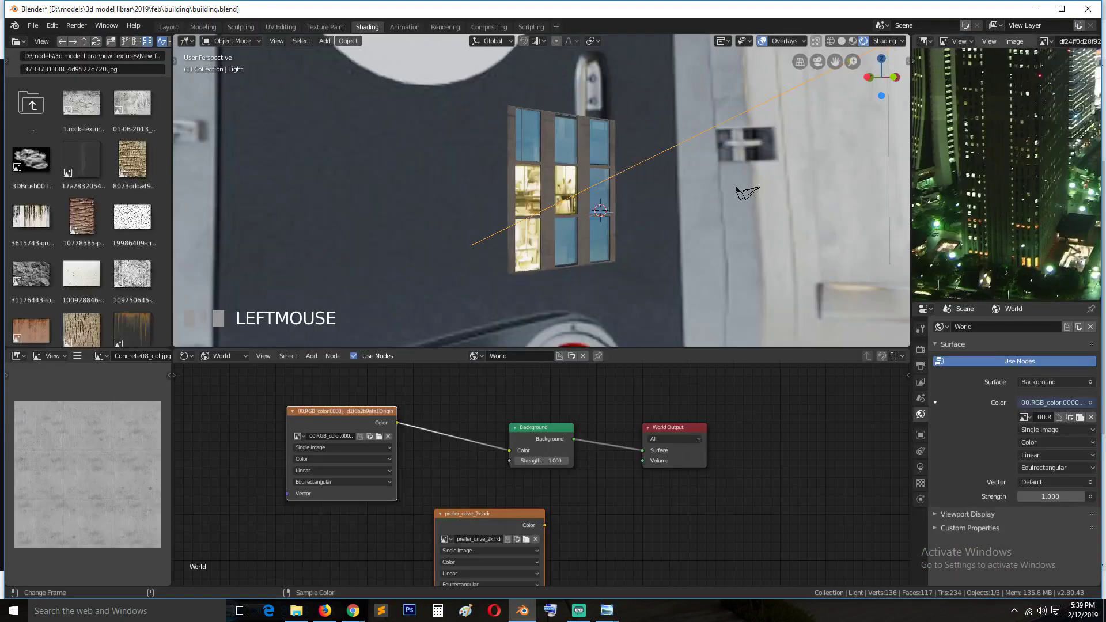
pyautogui.moveTo(0, 438); pyautogui.dragTo(430, 439)
pyautogui.moveTo(295, 391); pyautogui.dragTo(331, 385)
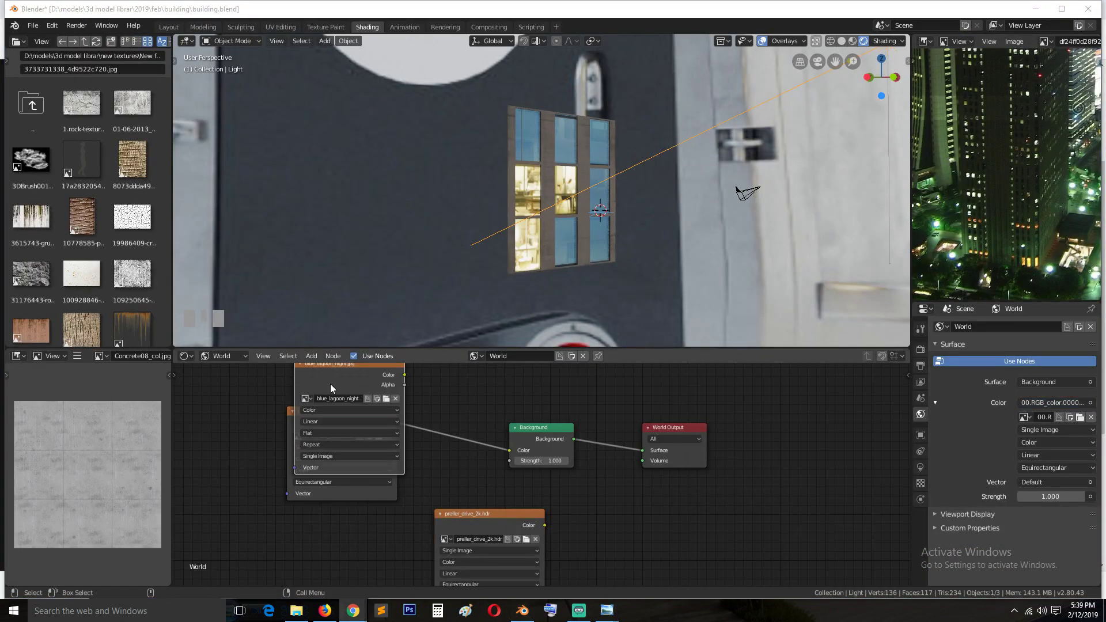
pyautogui.moveTo(409, 379); pyautogui.dragTo(392, 415)
pyautogui.moveTo(289, 420); pyautogui.dragTo(511, 451)
pyautogui.click(406, 395)
pyautogui.press('Delete')
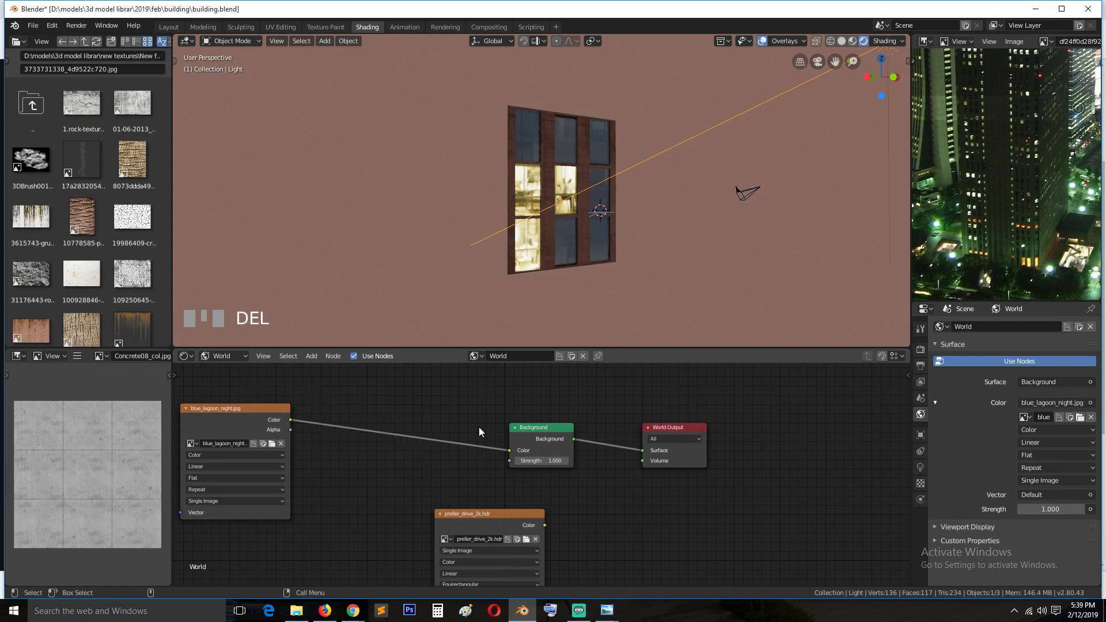
# Step: Set World Color to Environment Texture and pick satara_night.jpg from the loaded images
pyautogui.click(1063, 403)
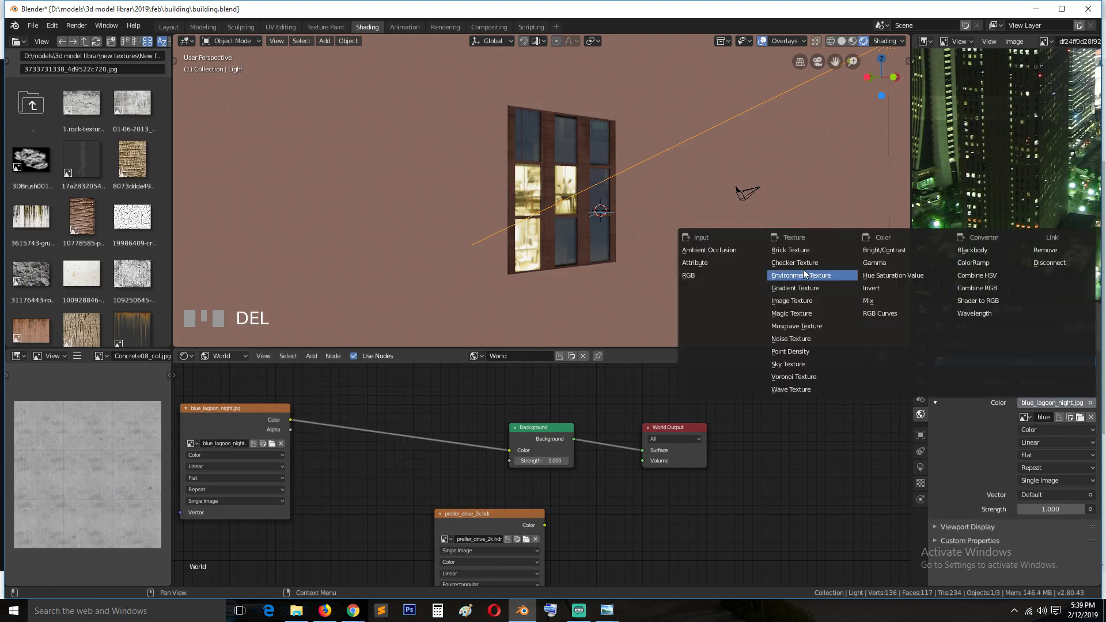
pyautogui.click(804, 275)
pyautogui.click(1026, 416)
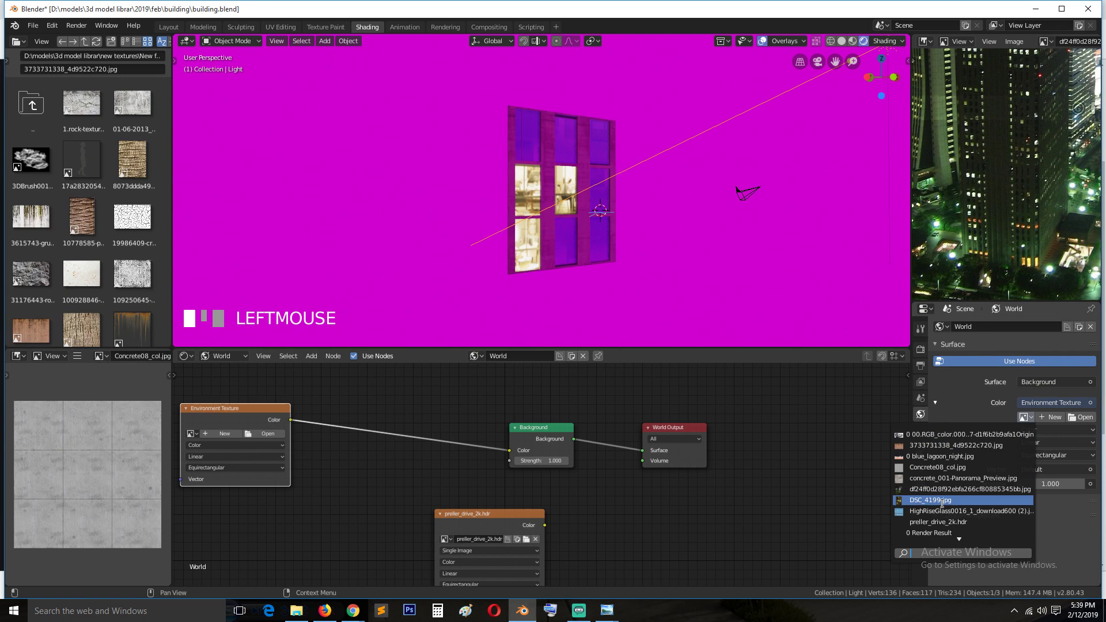
pyautogui.click(191, 434)
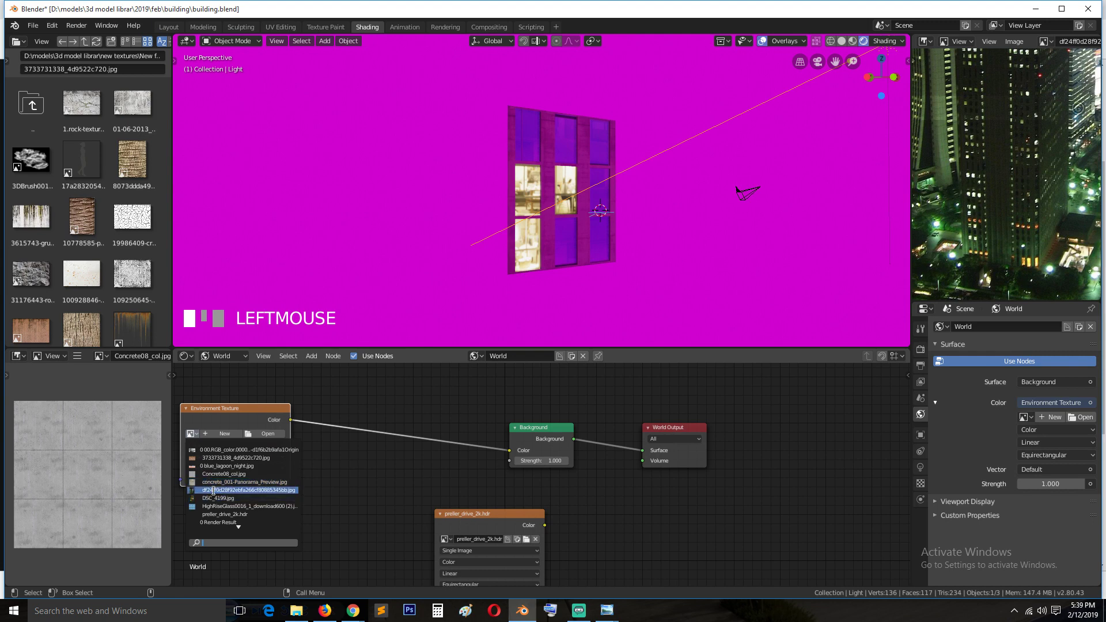
pyautogui.scroll(-8, 214, 491)
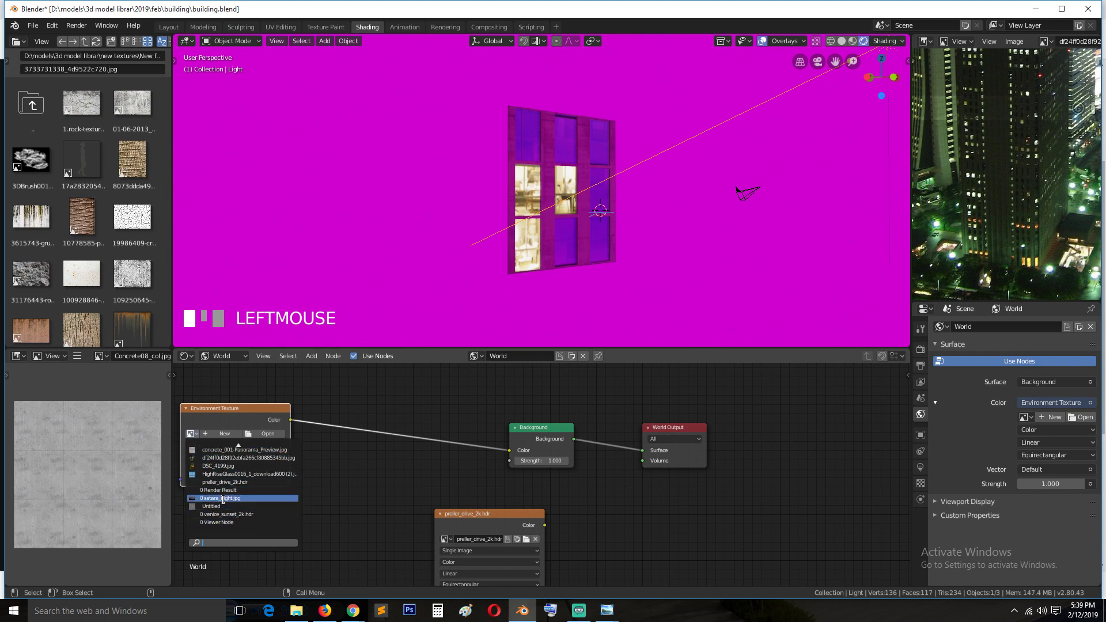
pyautogui.click(224, 498)
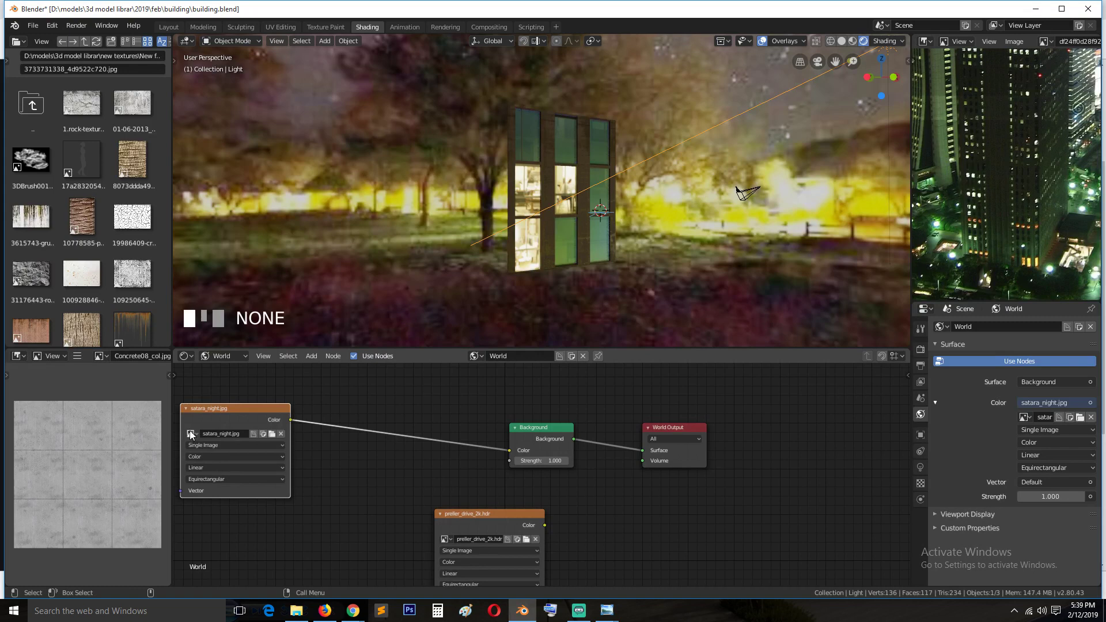
# Step: Move the preller_drive_2k.hdr node aside and switch the world image to blue_lagoon_night.jpg
pyautogui.moveTo(461, 523); pyautogui.dragTo(376, 499)
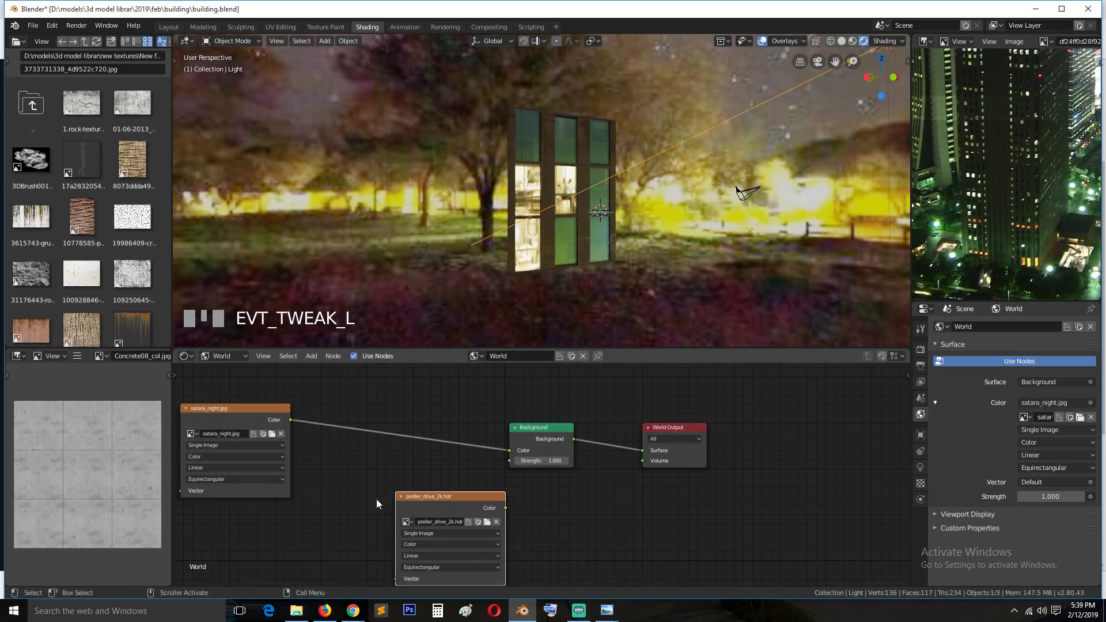
pyautogui.click(191, 433)
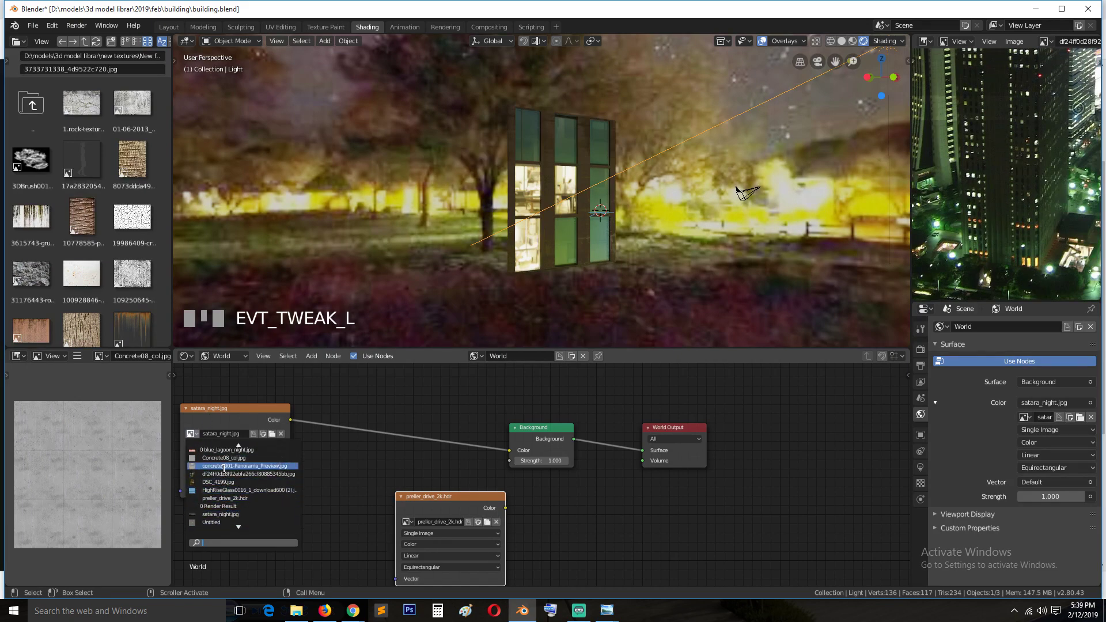
pyautogui.click(226, 466)
pyautogui.scroll(-3, 391, 262)
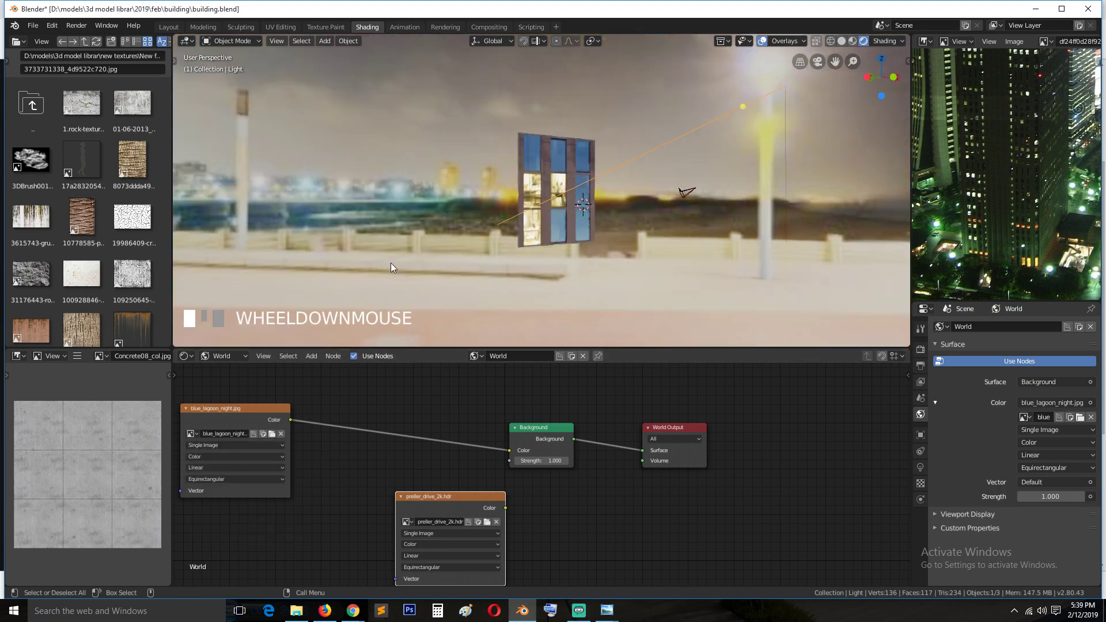
pyautogui.scroll(-2, 424, 290)
# Step: Fly through the scene toward the window panel and save building.blend
pyautogui.hotkey('shift', '`')
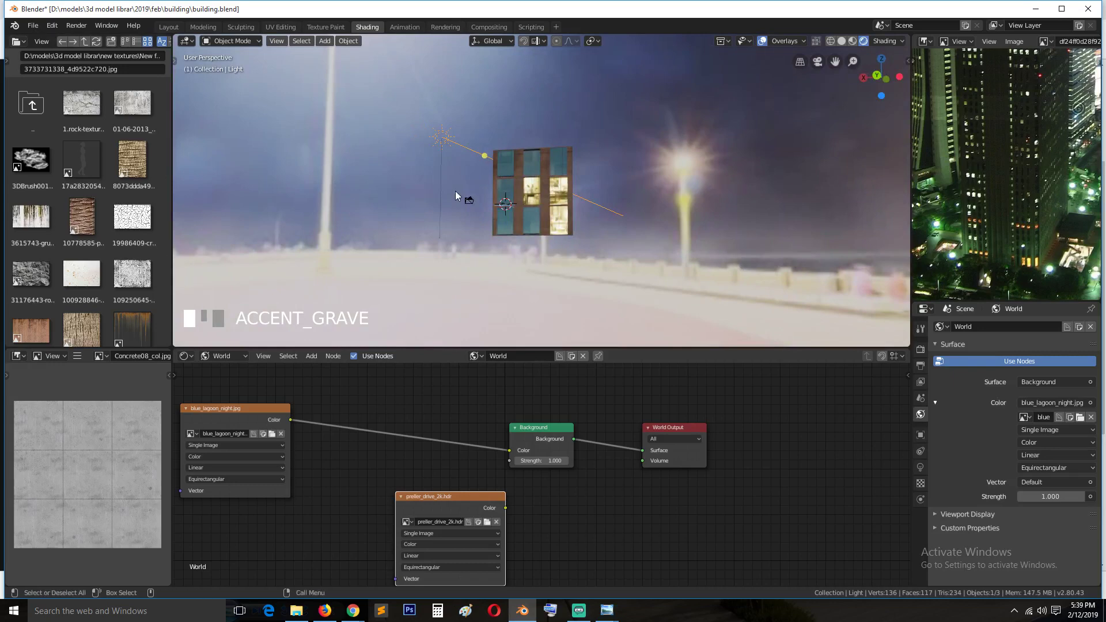
pyautogui.scroll(1, 636, 187)
pyautogui.hotkey('shift', '`')
pyautogui.scroll(-1, 586, 183)
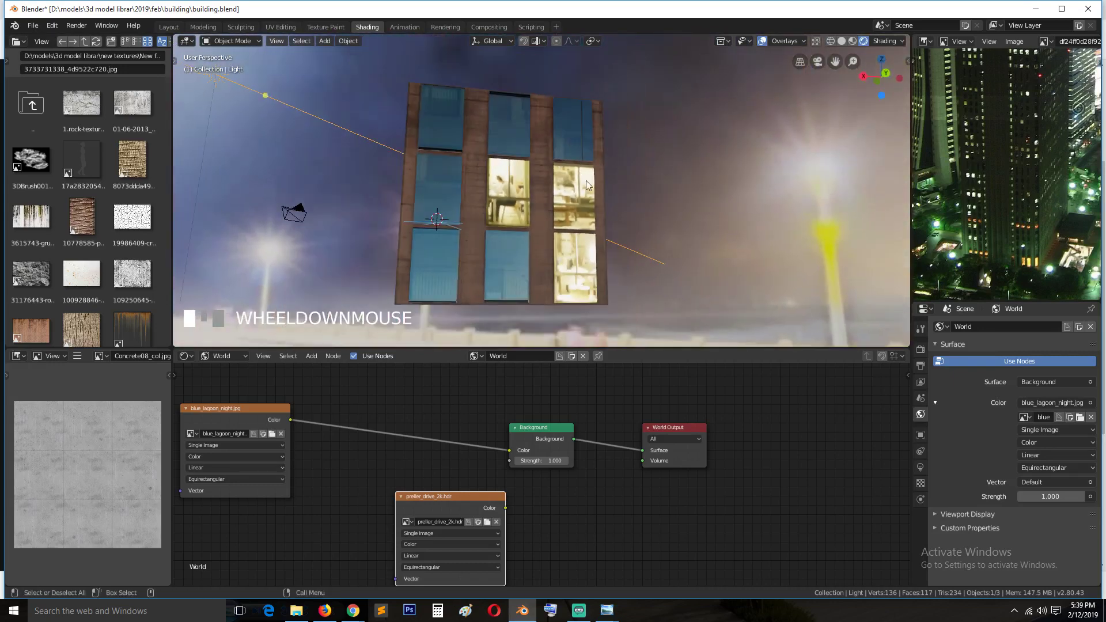
pyautogui.scroll(-3, 586, 181)
pyautogui.hotkey('ctrl', 's')
# Step: Select the facade panel and orbit the view toward it
pyautogui.scroll(3, 607, 189)
pyautogui.hotkey('shift', '`')
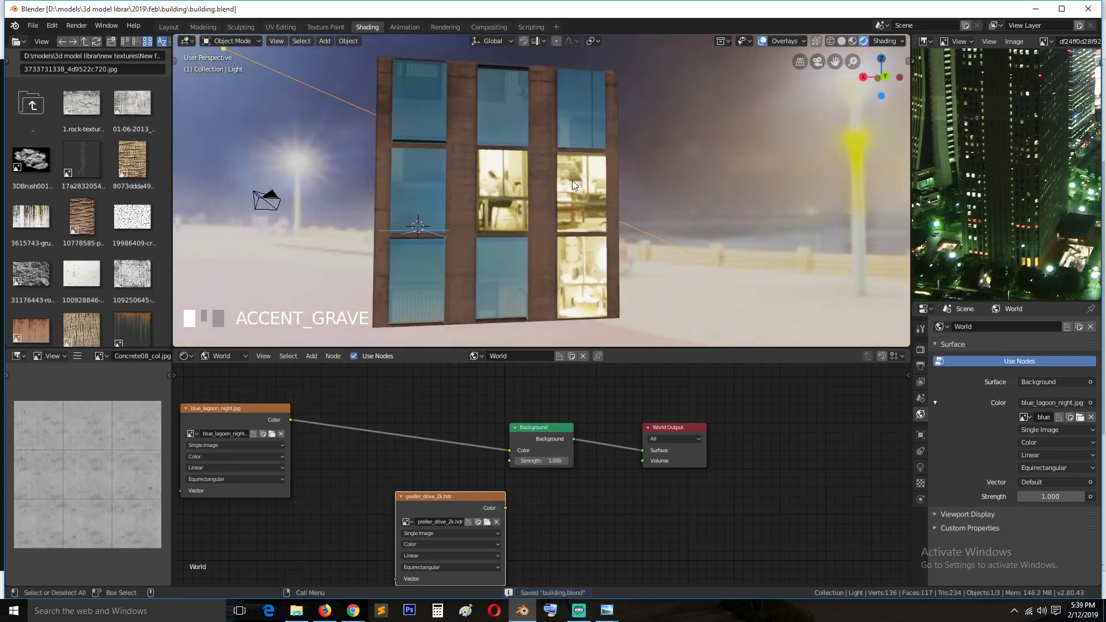
pyautogui.click(572, 181)
pyautogui.hotkey('shift', '`')
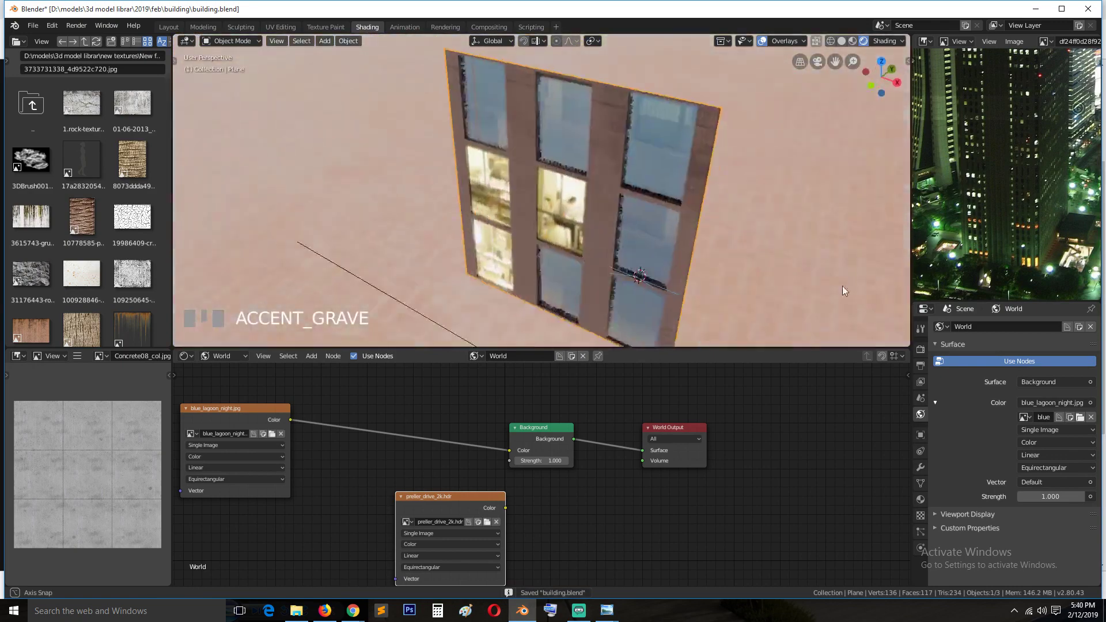
pyautogui.moveTo(167, 203); pyautogui.dragTo(143, 205, button='middle')
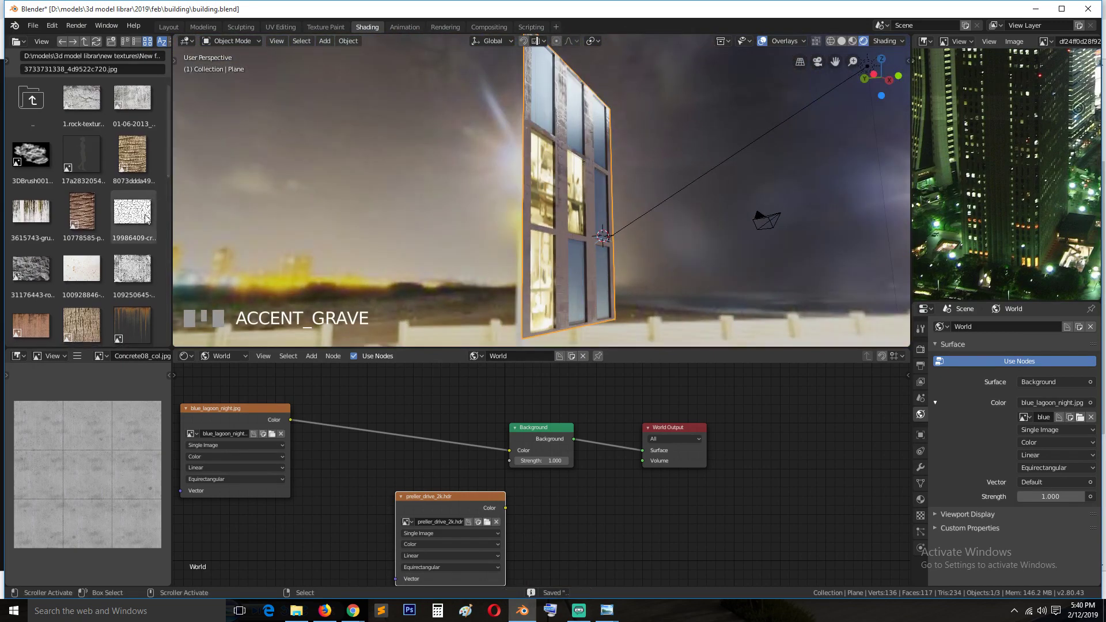
pyautogui.moveTo(497, 206); pyautogui.dragTo(435, 223, button='middle')
pyautogui.scroll(-4, 435, 223)
# Step: Save the file and add an Array modifier to the facade plane
pyautogui.hotkey('ctrl', 's')
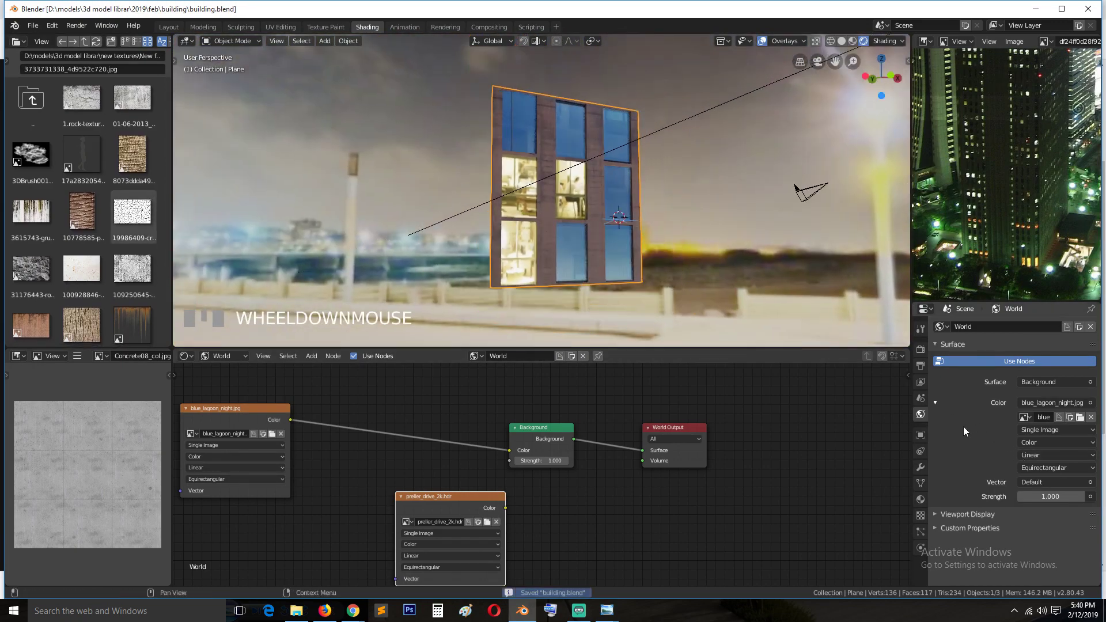
pyautogui.click(920, 468)
pyautogui.click(989, 326)
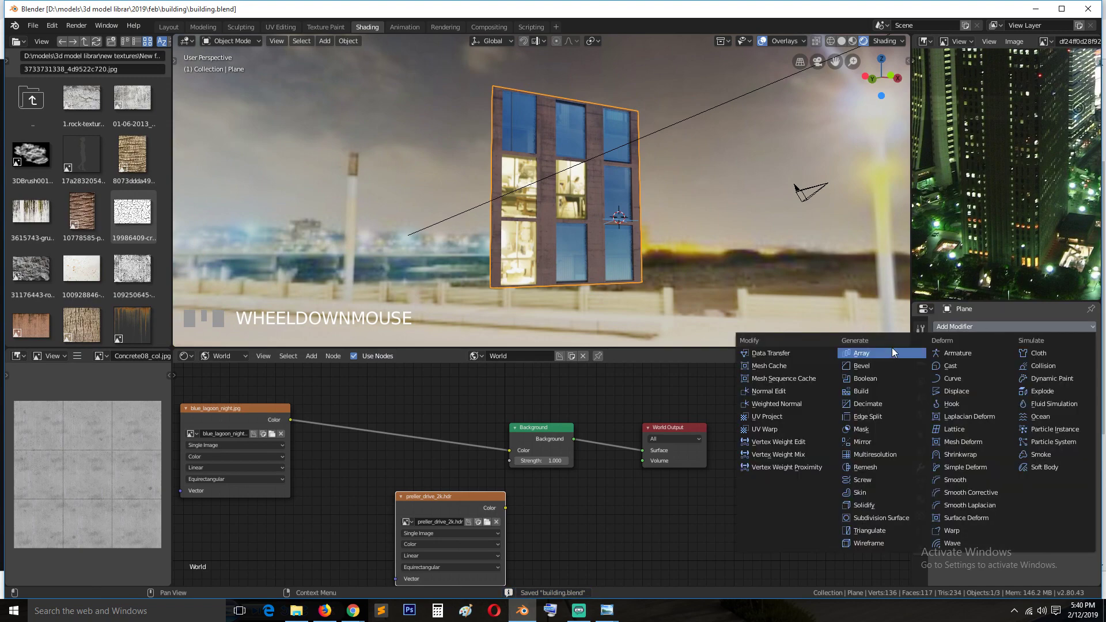
pyautogui.click(852, 356)
pyautogui.press('`')
pyautogui.moveTo(672, 251); pyautogui.dragTo(691, 259, button='middle')
pyautogui.keyDown('shift'); pyautogui.moveTo(691, 259); pyautogui.dragTo(614, 269, button='middle'); pyautogui.keyUp('shift')
pyautogui.moveTo(614, 269)
pyautogui.mouseDown(button='middle')
pyautogui.moveTo(597, 251)
pyautogui.moveTo(613, 260)
pyautogui.mouseUp(button='middle')
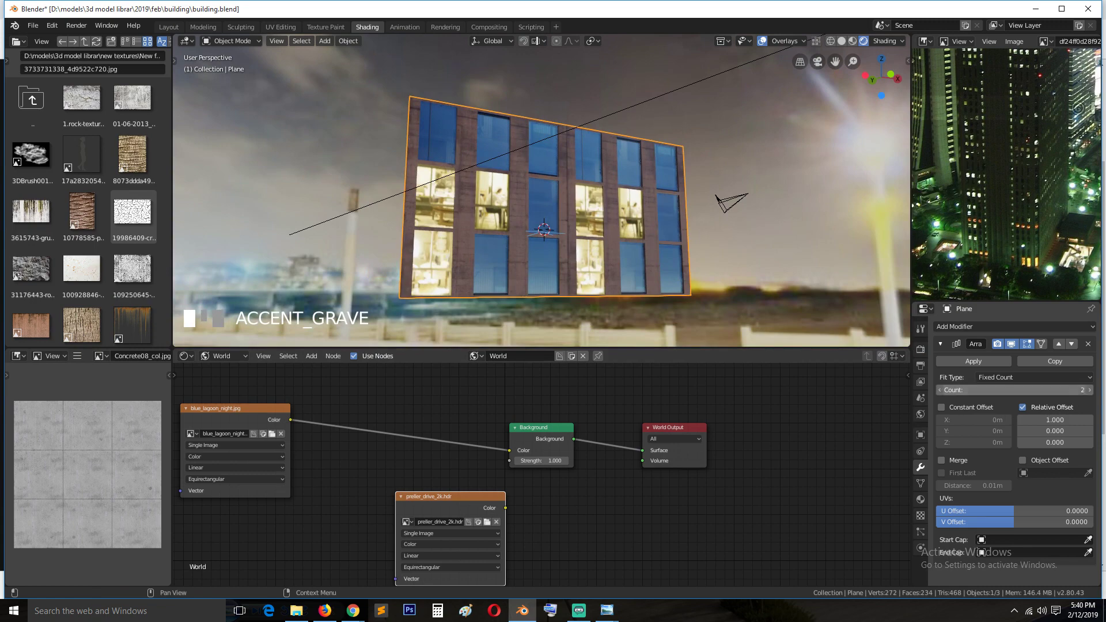
# Step: Set the first Array modifier's count to 2
pyautogui.moveTo(1037, 390); pyautogui.dragTo(1052, 389)
pyautogui.scroll(-3, 712, 241)
pyautogui.moveTo(701, 237); pyautogui.dragTo(754, 253, button='middle')
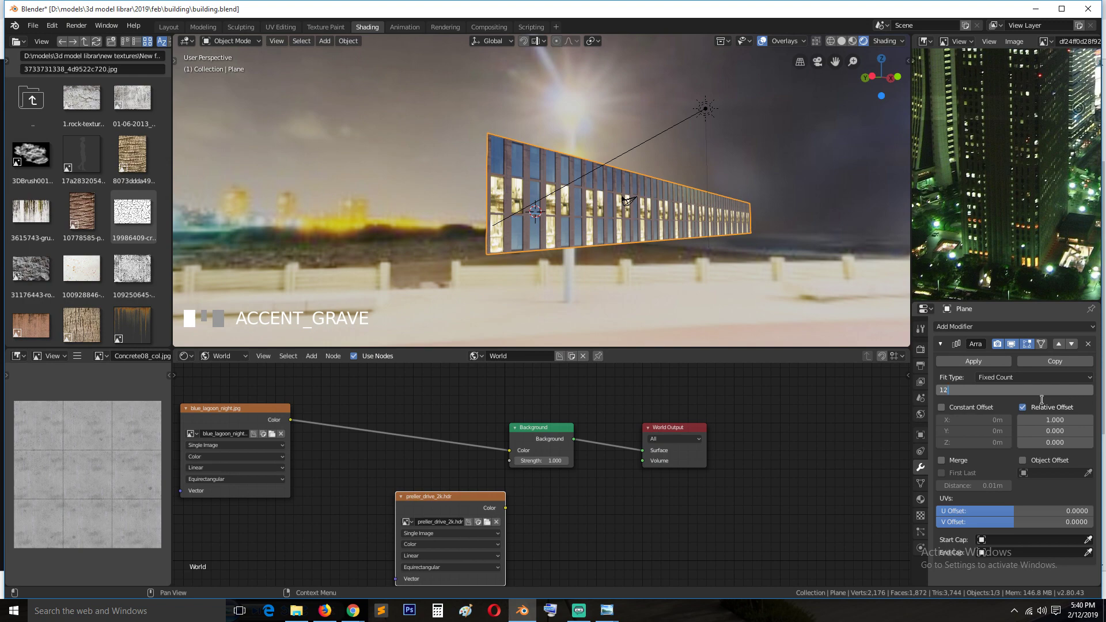
pyautogui.write('2')
pyautogui.press('Return')
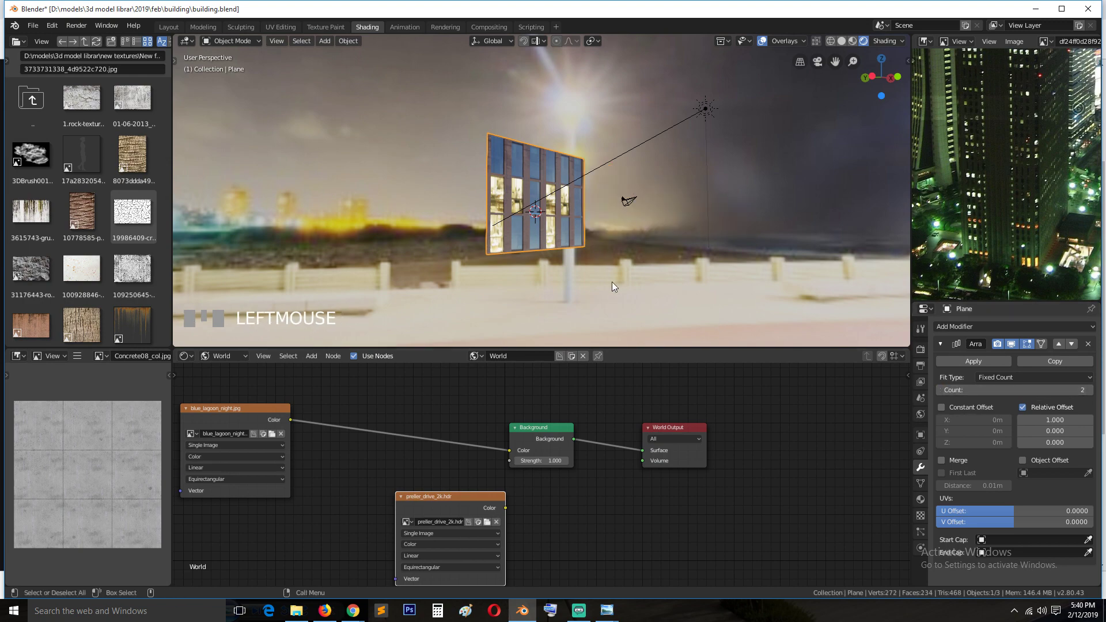
pyautogui.moveTo(614, 283); pyautogui.dragTo(547, 286, button='middle')
pyautogui.scroll(3, 547, 286)
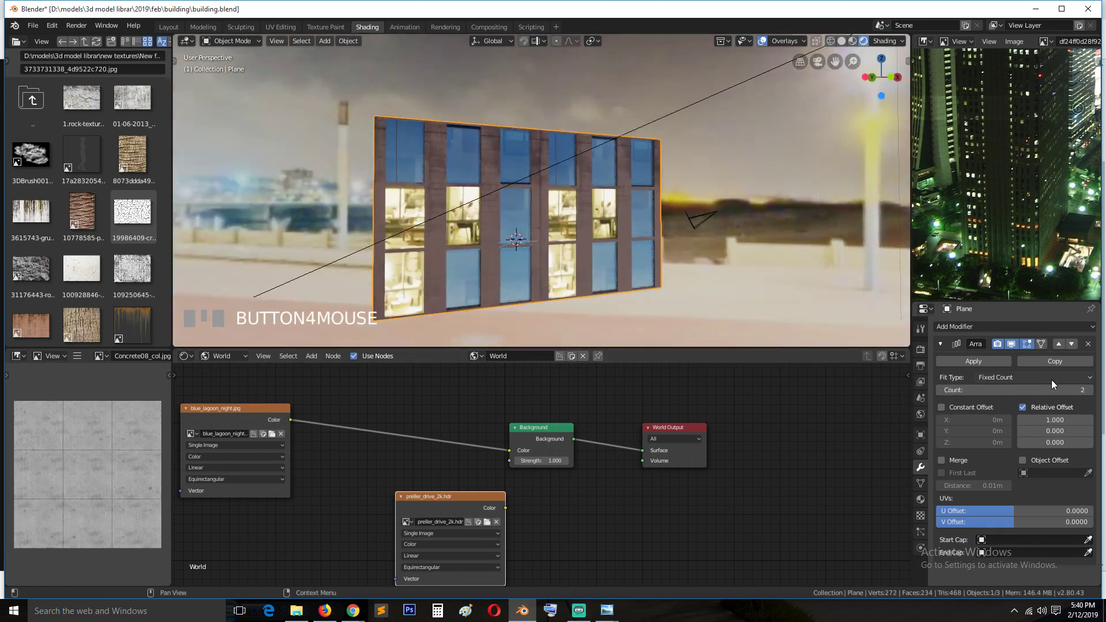
# Step: Duplicate the Array modifier and give the copy relative offset X 0, Y 1
pyautogui.click(1071, 363)
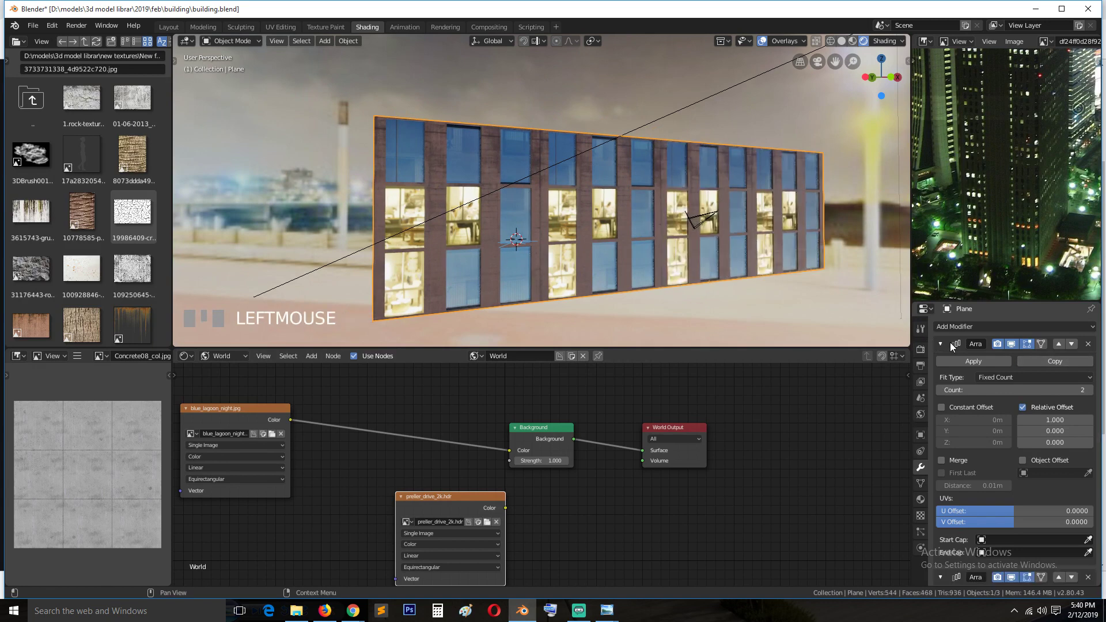
pyautogui.click(945, 344)
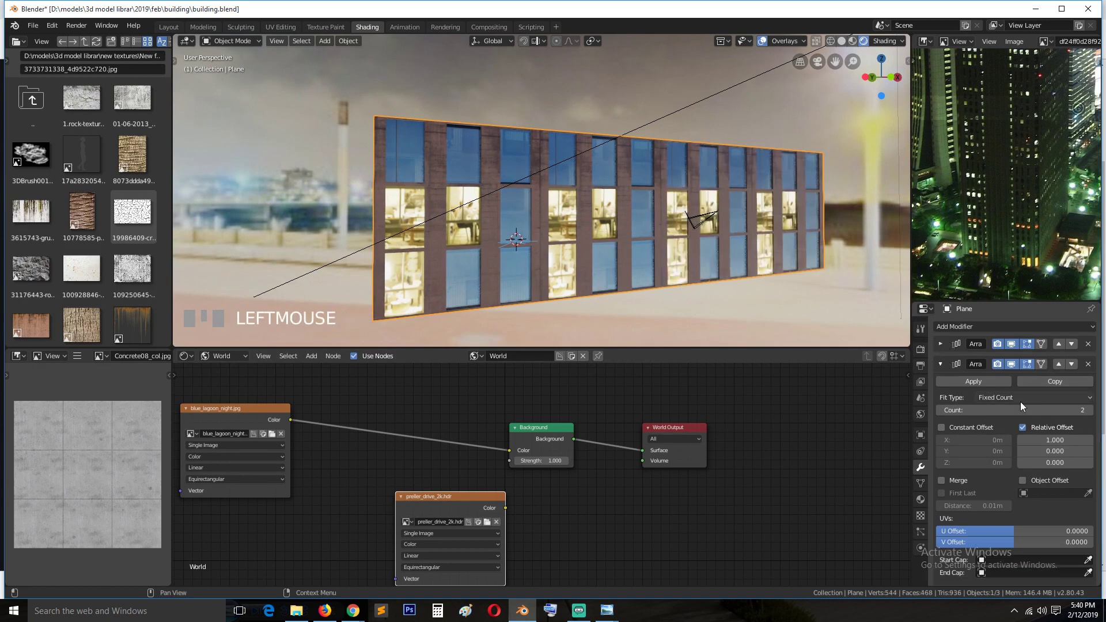
pyautogui.write('0')
pyautogui.press('Return')
pyautogui.click(1068, 453)
pyautogui.write('1')
pyautogui.click(1073, 471)
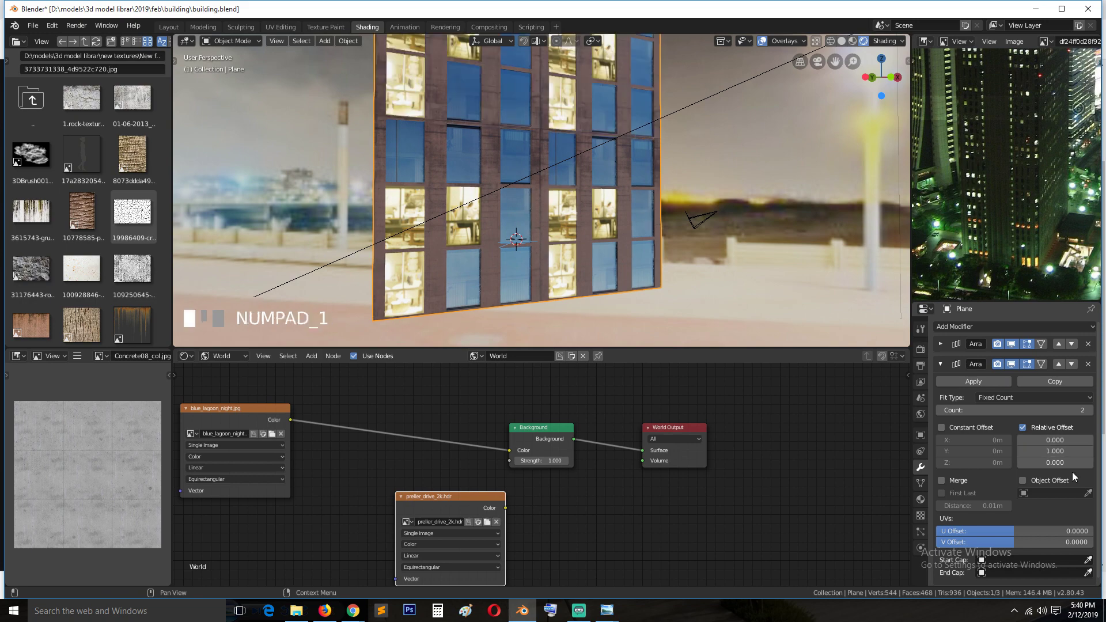
pyautogui.scroll(-3, 618, 242)
pyautogui.keyDown('shift'); pyautogui.moveTo(573, 240); pyautogui.dragTo(601, 310, button='middle'); pyautogui.keyUp('shift')
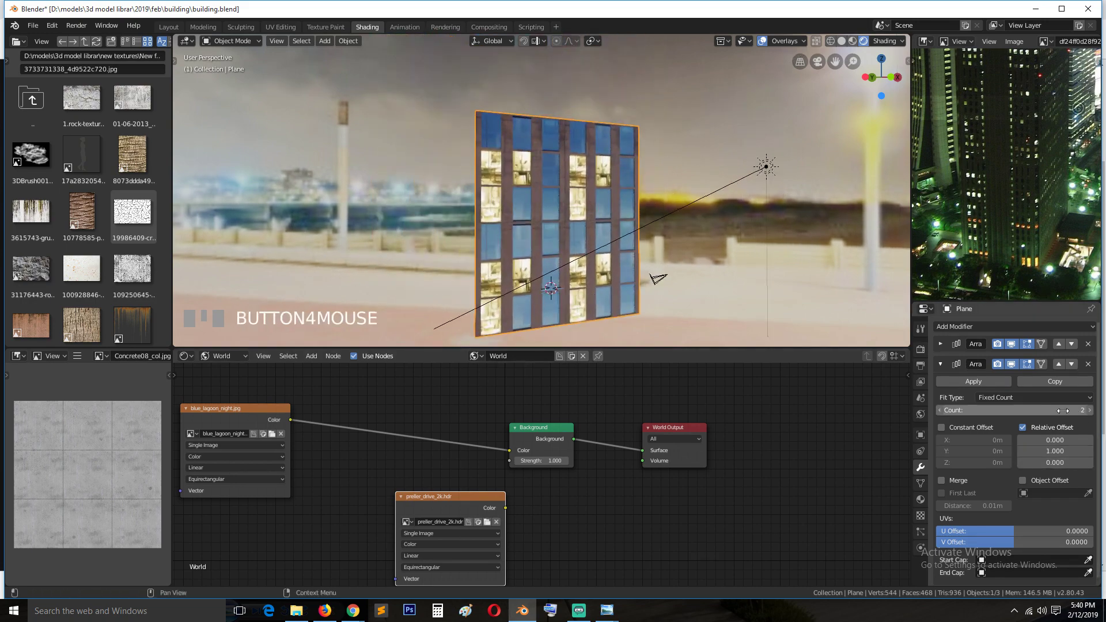
# Step: Raise the second array's count to 13 and orbit to inspect the tower
pyautogui.moveTo(1058, 409); pyautogui.dragTo(1094, 410)
pyautogui.moveTo(630, 185); pyautogui.dragTo(629, 210, button='middle')
pyautogui.scroll(-6, 622, 228)
pyautogui.scroll(-1, 615, 259)
pyautogui.scroll(6, 614, 264)
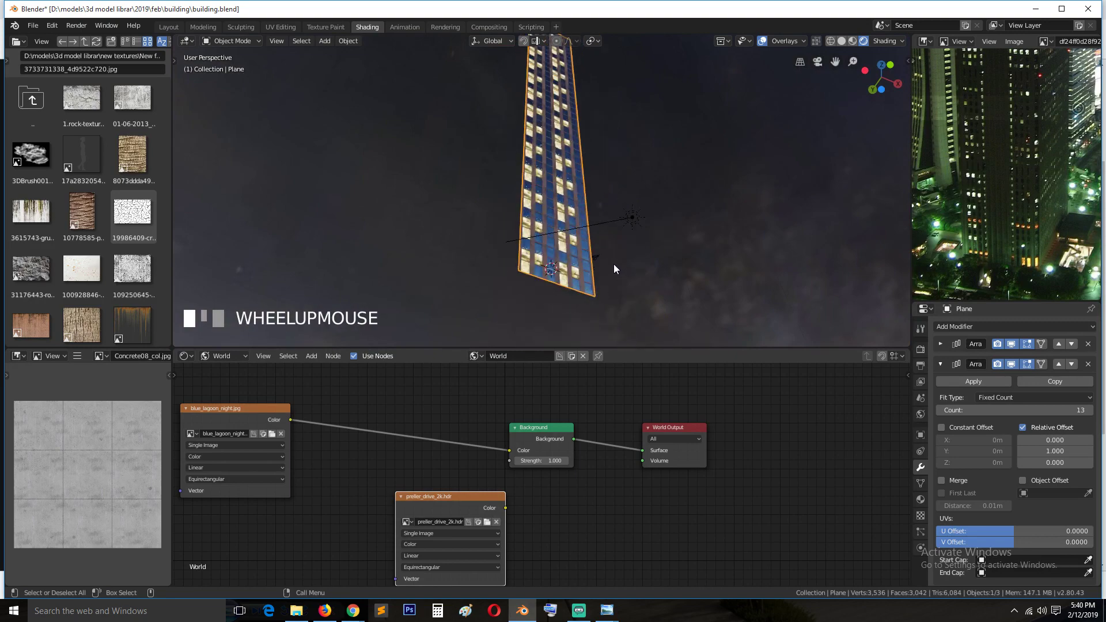
pyautogui.moveTo(614, 264); pyautogui.dragTo(638, 336, button='middle')
pyautogui.scroll(2, 621, 324)
pyautogui.keyDown('shift'); pyautogui.moveTo(638, 334); pyautogui.dragTo(613, 282, button='middle'); pyautogui.keyUp('shift')
# Step: Remove both Array modifiers from the plane
pyautogui.hotkey('shift', '`')
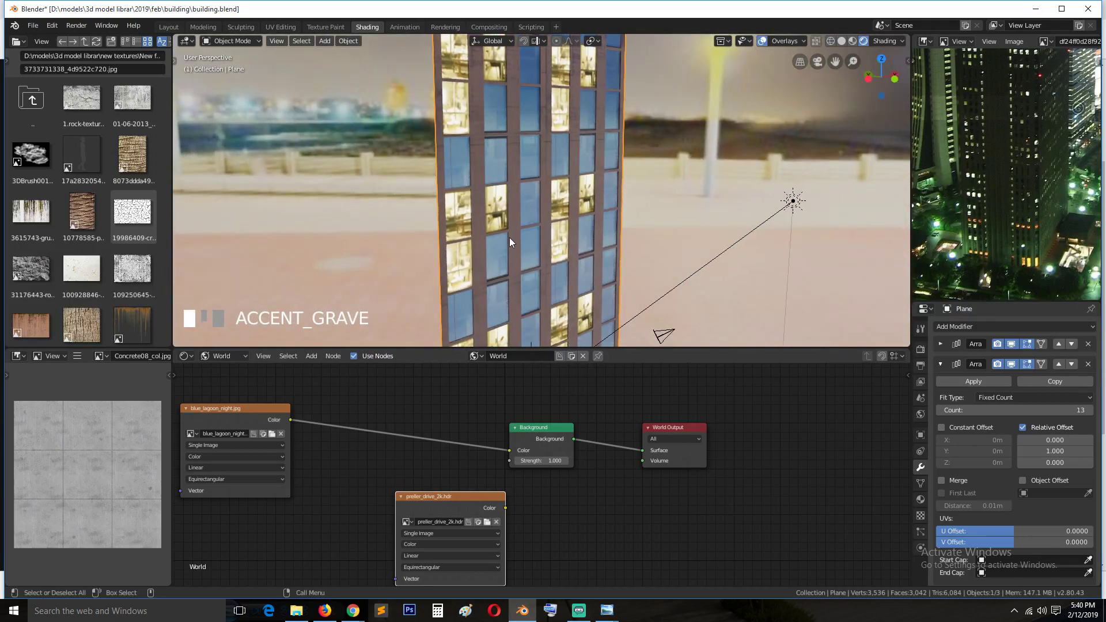
pyautogui.click(1088, 364)
pyautogui.click(1087, 344)
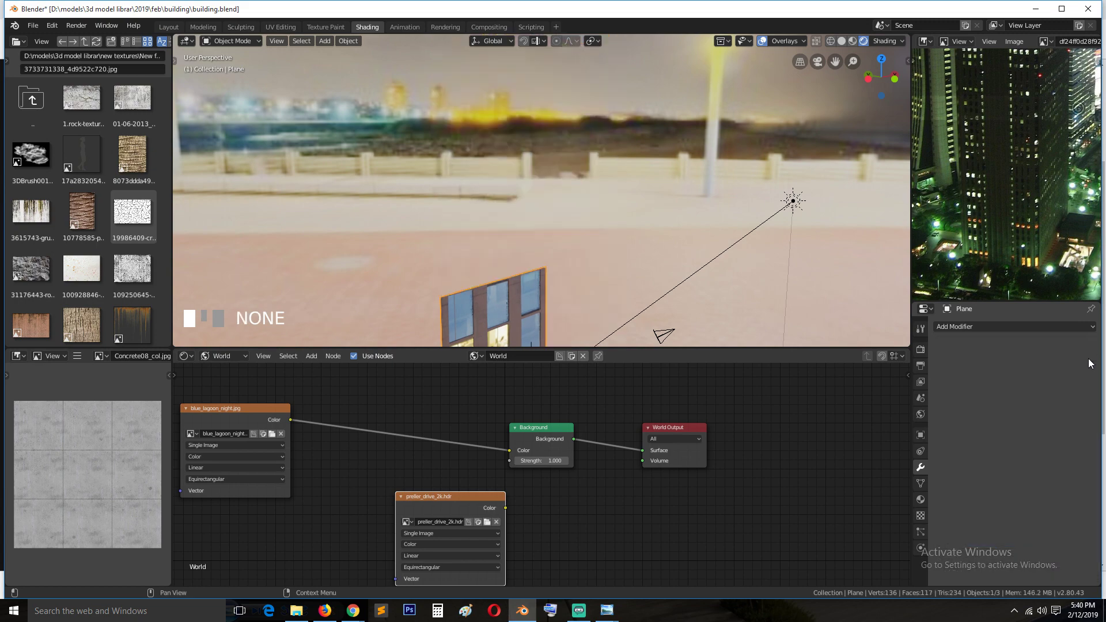
# Step: Switch to front view and centre the facade panel
pyautogui.click(531, 291)
pyautogui.press('KP_1')
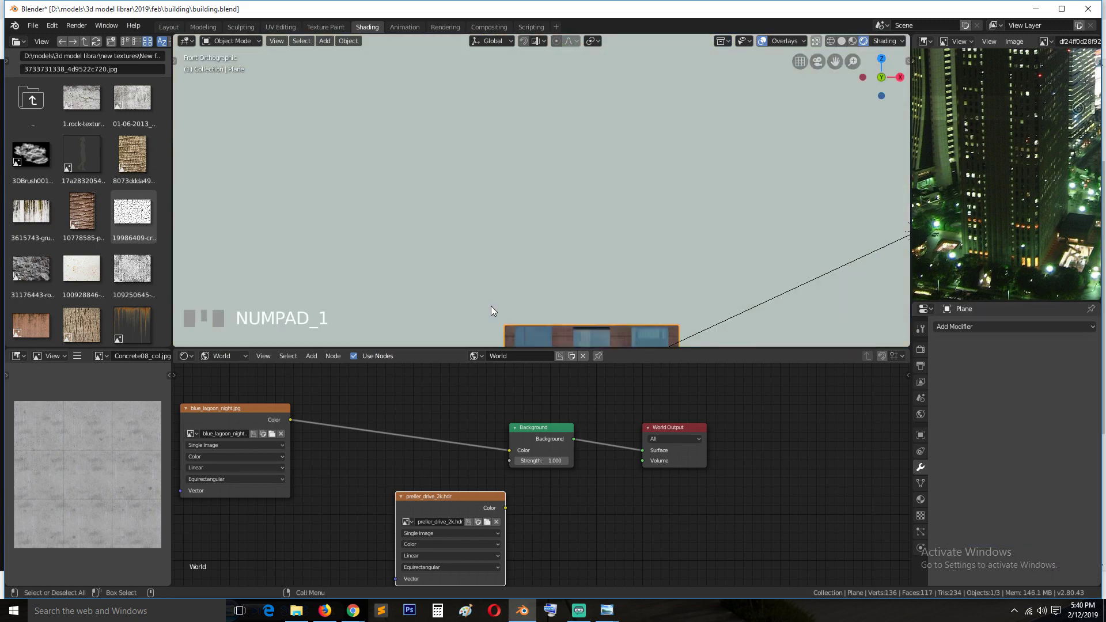
pyautogui.press('KP_Decimal')
pyautogui.scroll(3, 482, 144)
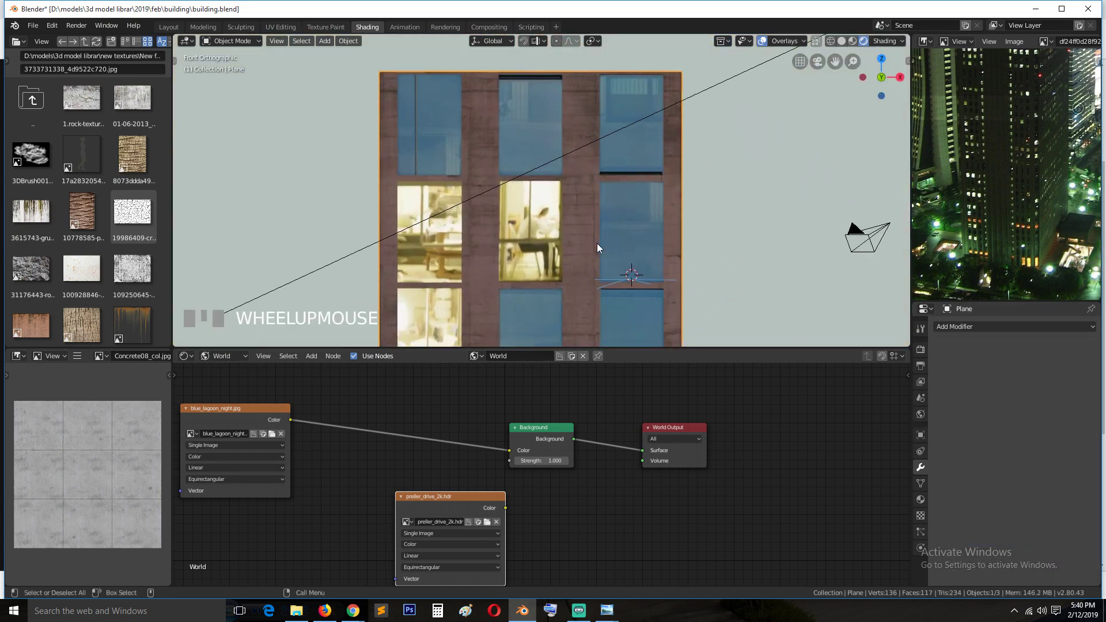
pyautogui.moveTo(597, 243); pyautogui.dragTo(568, 264, button='middle')
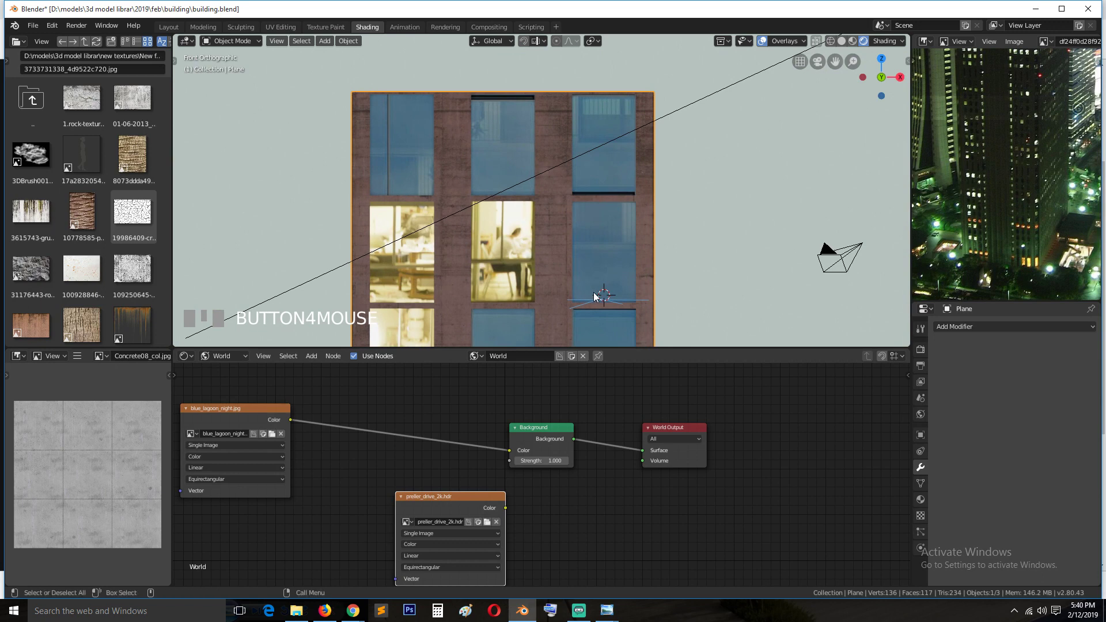
# Step: Duplicate the panel and align the copy directly above the original
pyautogui.hotkey('shift', 'd')
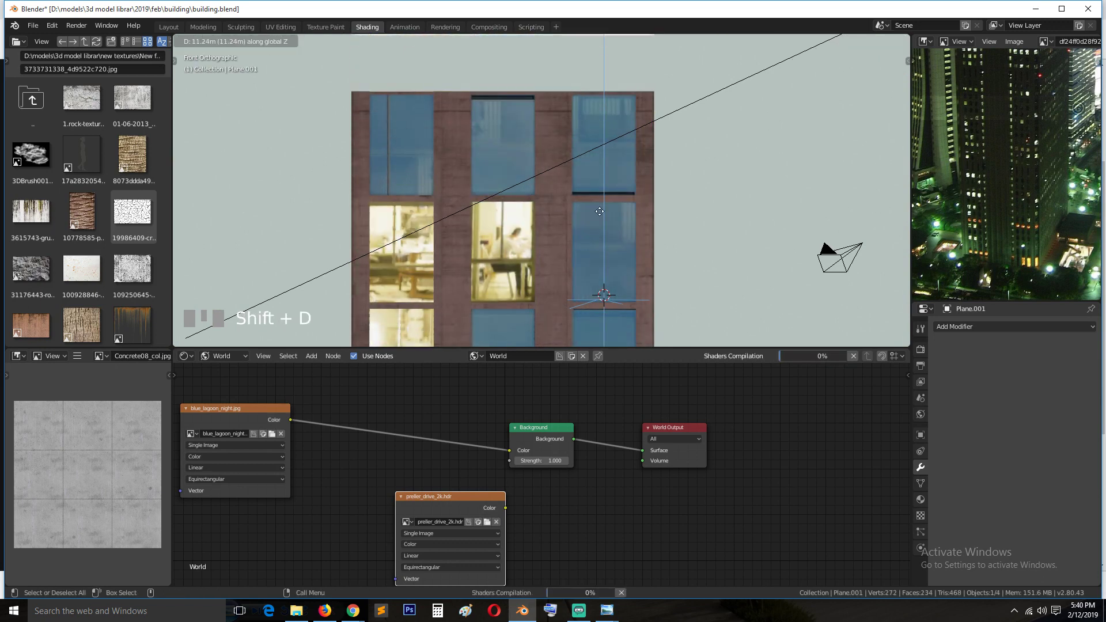
pyautogui.click(592, 281)
pyautogui.moveTo(592, 281); pyautogui.dragTo(572, 246, button='middle')
pyautogui.click(580, 253)
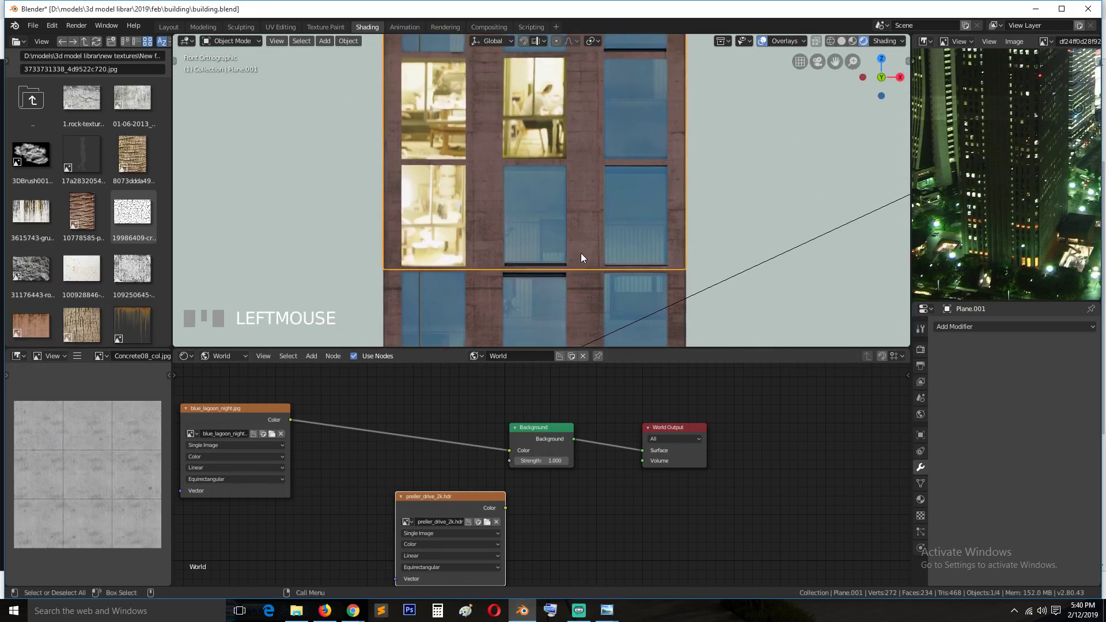
pyautogui.press('g')
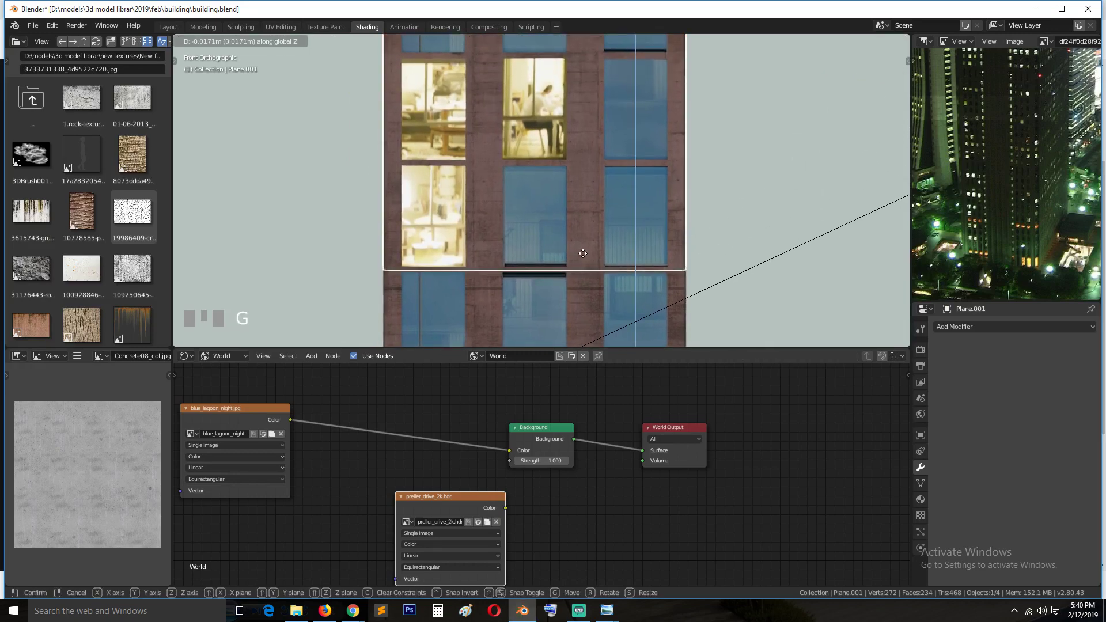
pyautogui.click(578, 266)
# Step: Orbit to a perspective view, select the upper panel, and enter Edit Mode
pyautogui.hotkey('alt', 'a')
pyautogui.scroll(-4, 579, 276)
pyautogui.keyDown('shift'); pyautogui.moveTo(560, 265); pyautogui.dragTo(600, 315, button='middle'); pyautogui.keyUp('shift')
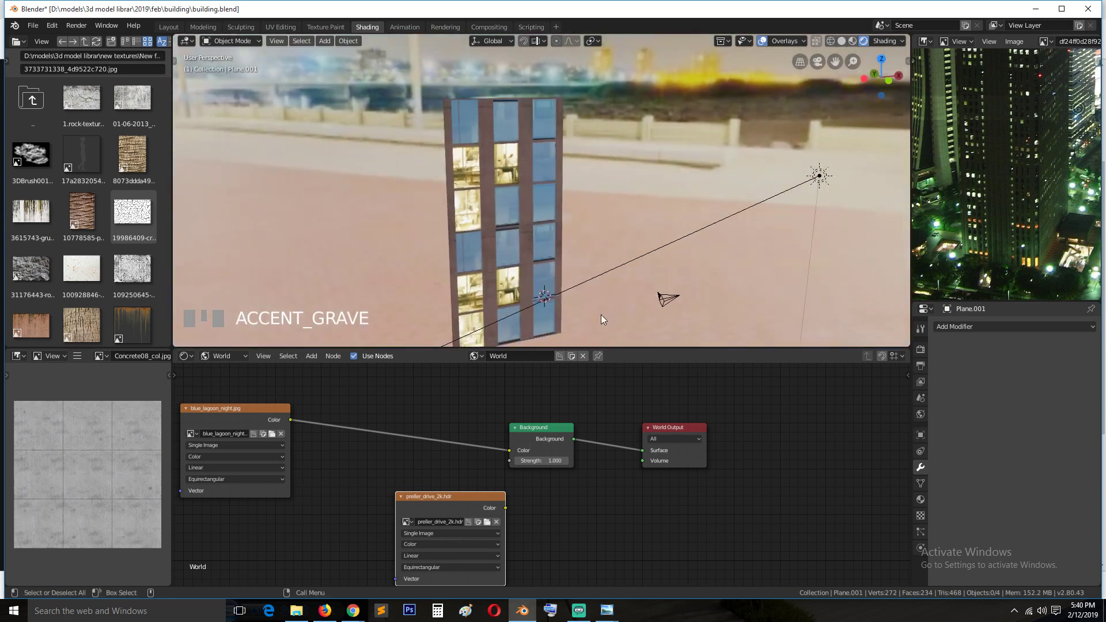
pyautogui.scroll(3, 549, 276)
pyautogui.scroll(2, 549, 281)
pyautogui.click(495, 202)
pyautogui.press('Tab')
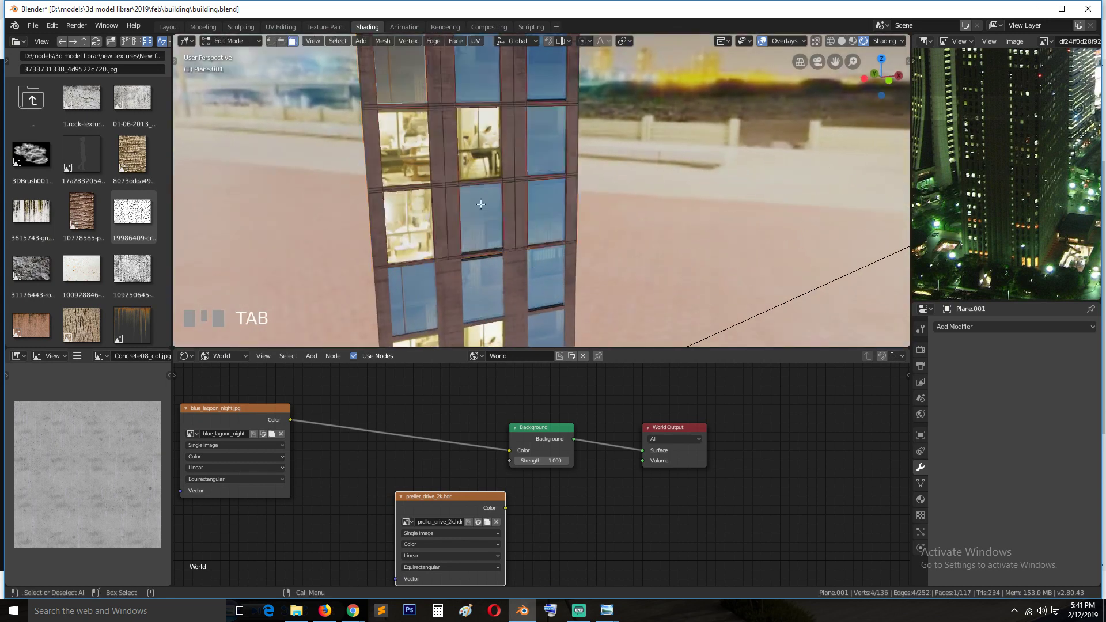
# Step: Assign window_lights_on_1 to the top window face of the upper copy
pyautogui.click(490, 207)
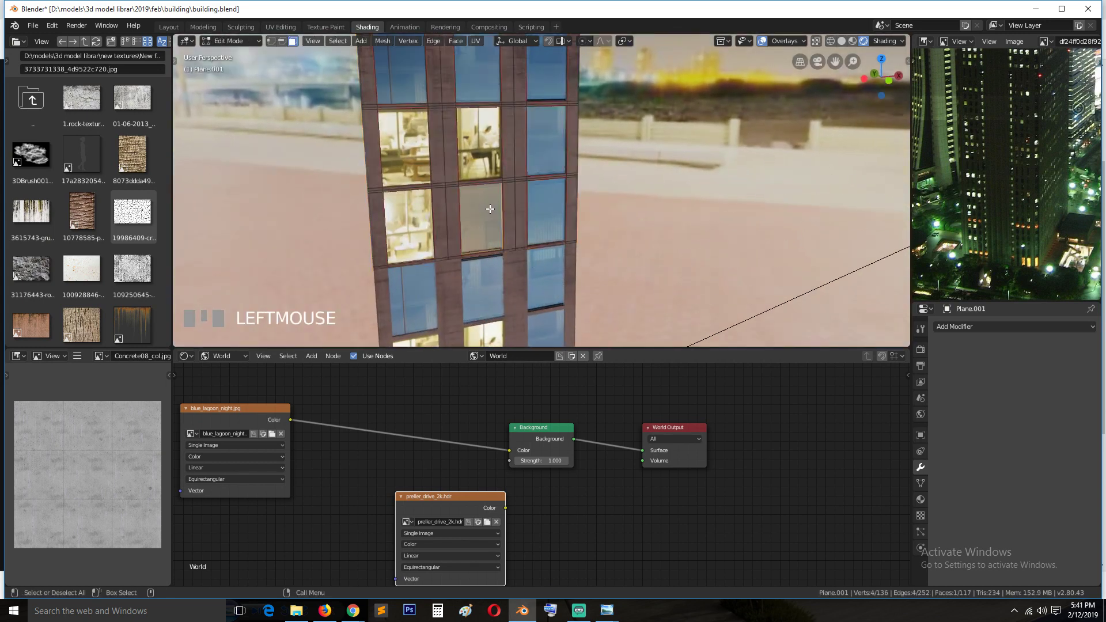
pyautogui.click(480, 75)
pyautogui.click(920, 499)
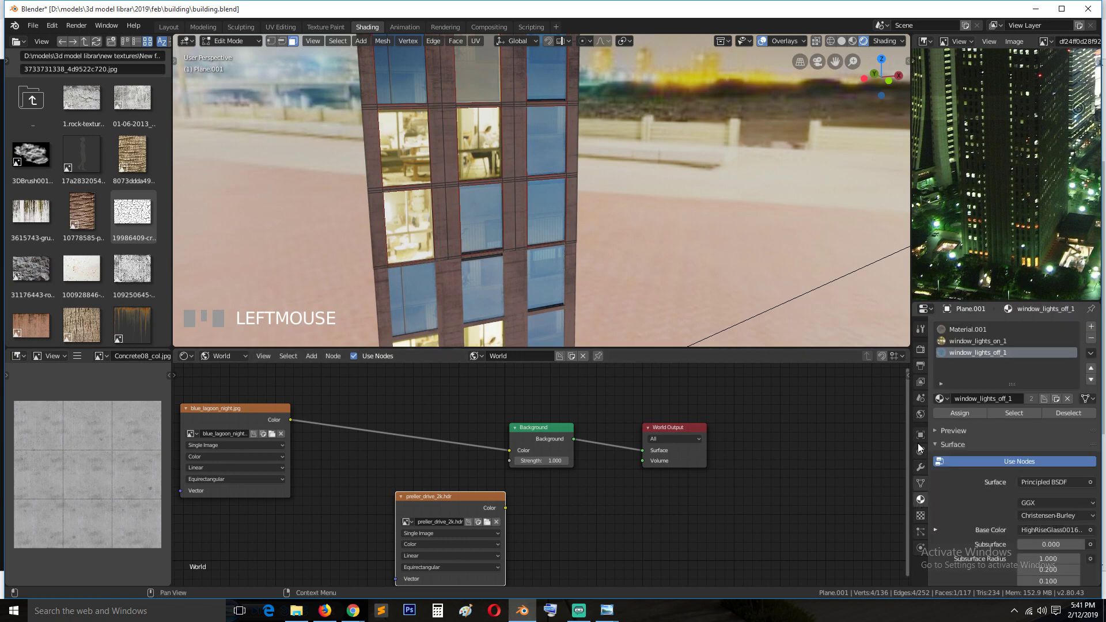
pyautogui.click(963, 342)
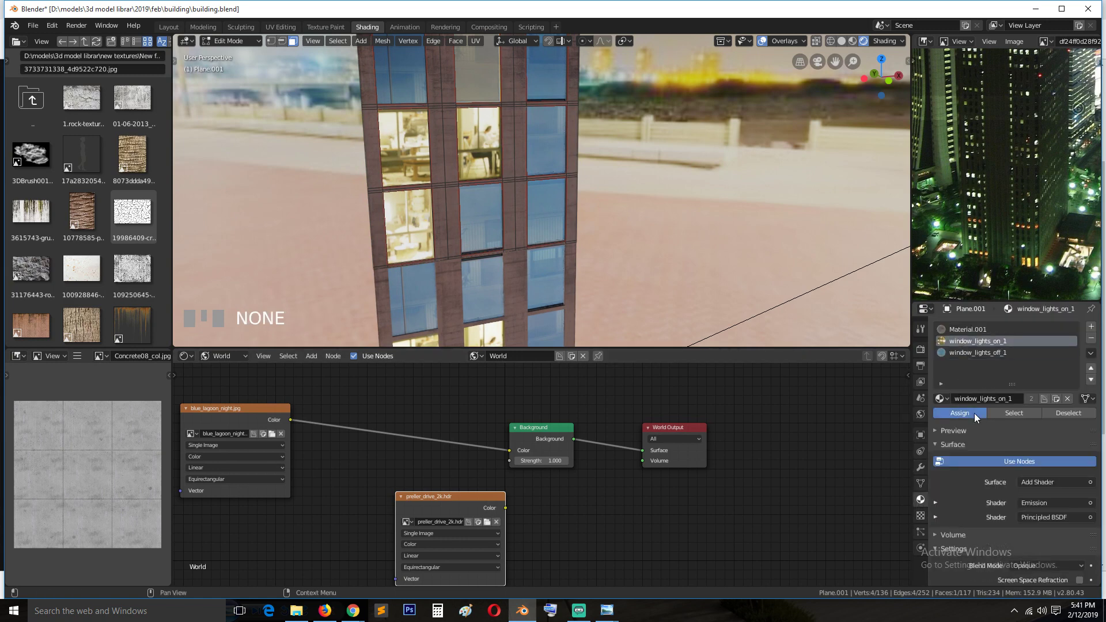
pyautogui.click(966, 413)
# Step: Make the second-row middle window dark and the third-row right window lit
pyautogui.keyDown('shift'); pyautogui.moveTo(564, 176); pyautogui.dragTo(624, 255, button='middle'); pyautogui.keyUp('shift')
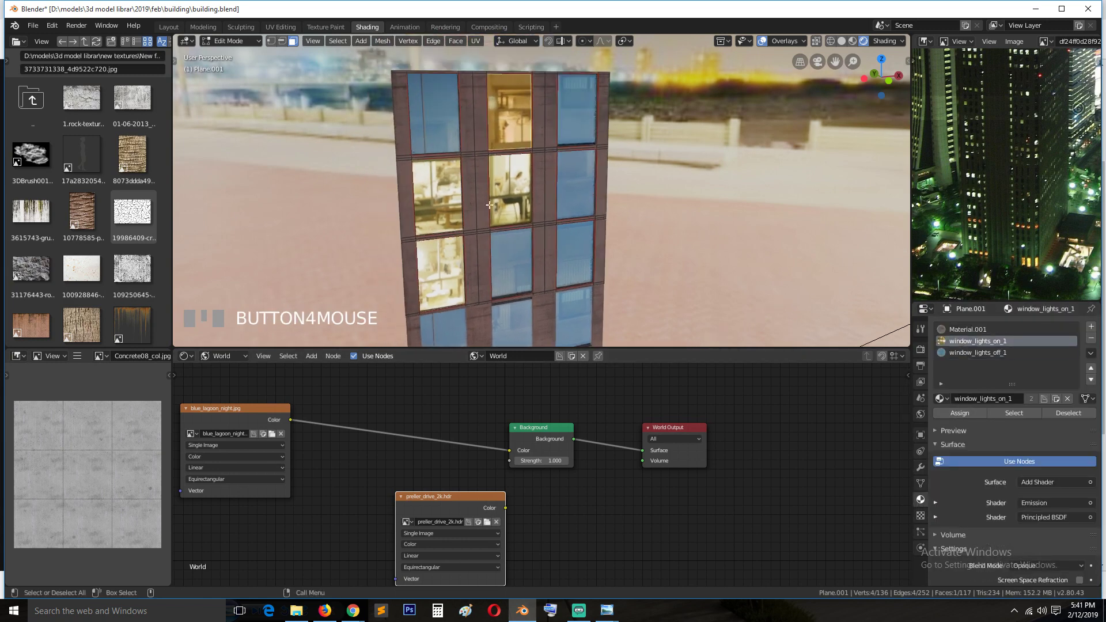
pyautogui.click(496, 220)
pyautogui.click(979, 353)
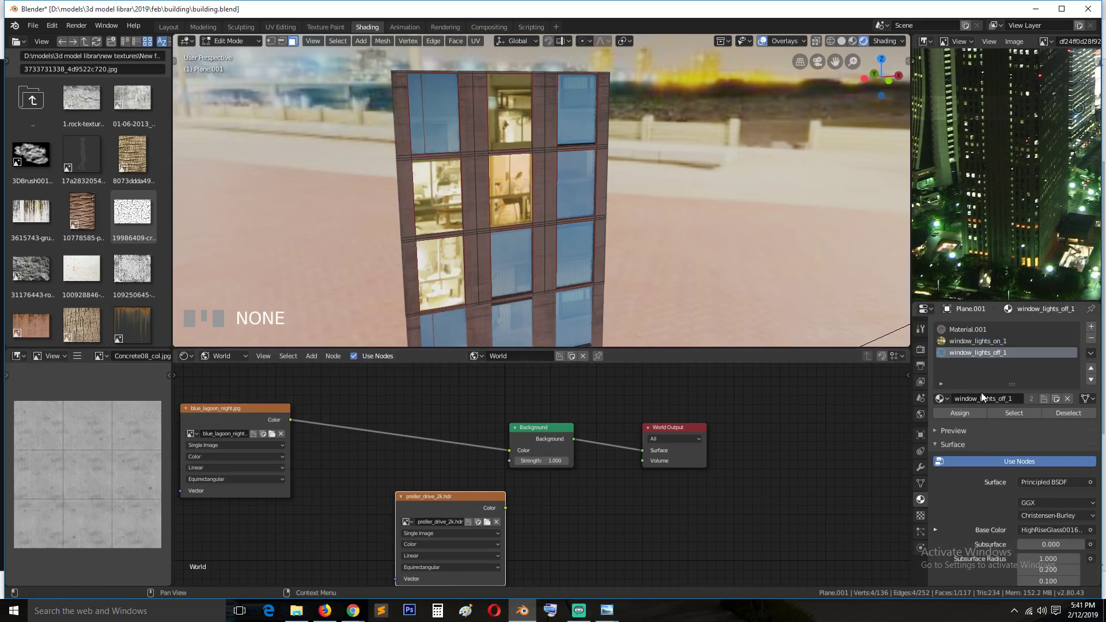
pyautogui.click(960, 413)
pyautogui.click(575, 257)
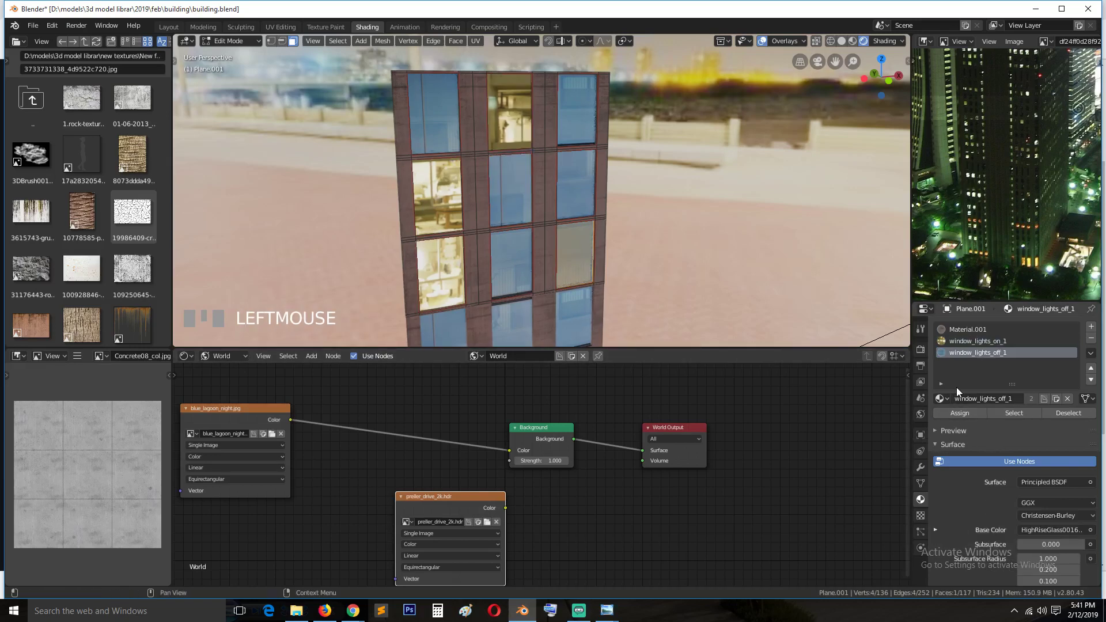
pyautogui.click(957, 340)
pyautogui.click(962, 413)
# Step: Delete the stacked Plane.001 copy, leaving only the original Plane panel
pyautogui.press('Tab')
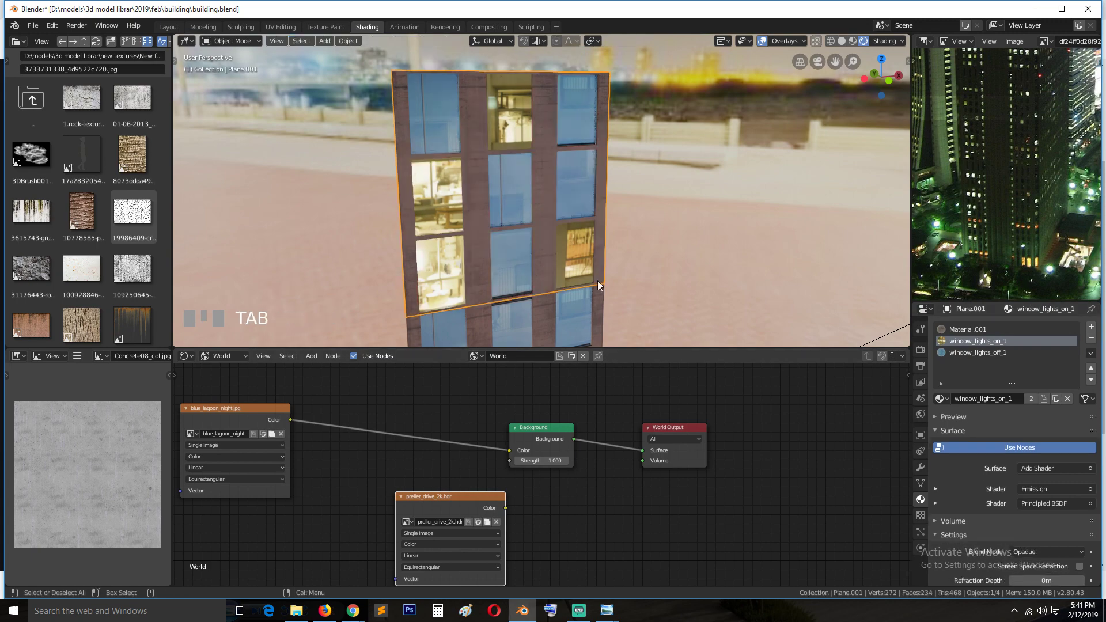
pyautogui.hotkey('shift', '`')
pyautogui.moveTo(525, 267); pyautogui.dragTo(559, 289, button='middle')
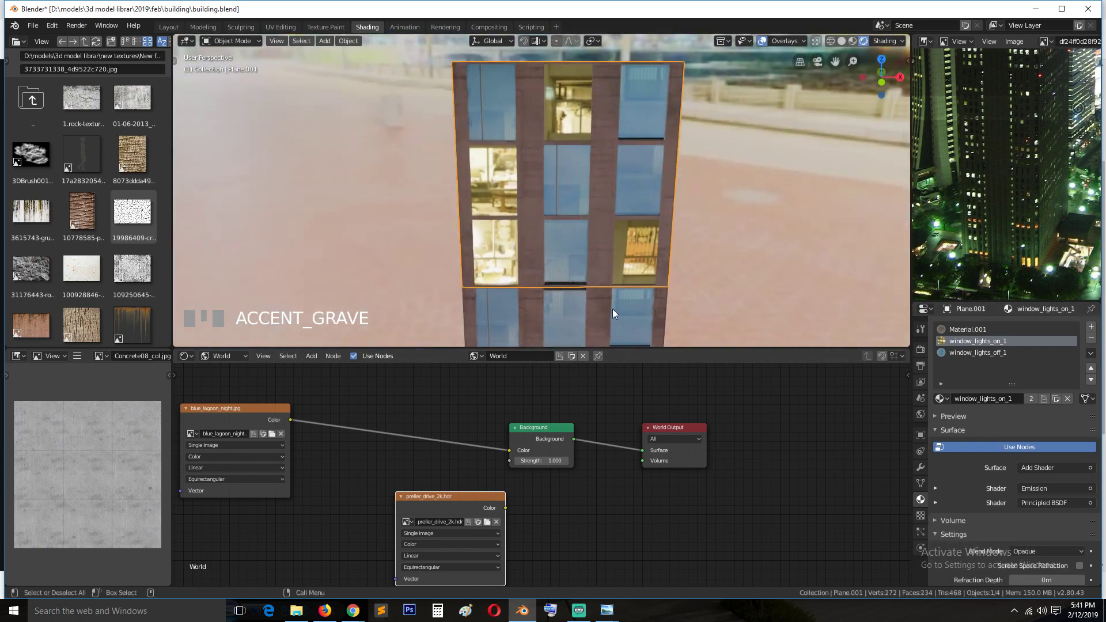
pyautogui.click(609, 278)
pyautogui.press('Delete')
pyautogui.press('Tab')
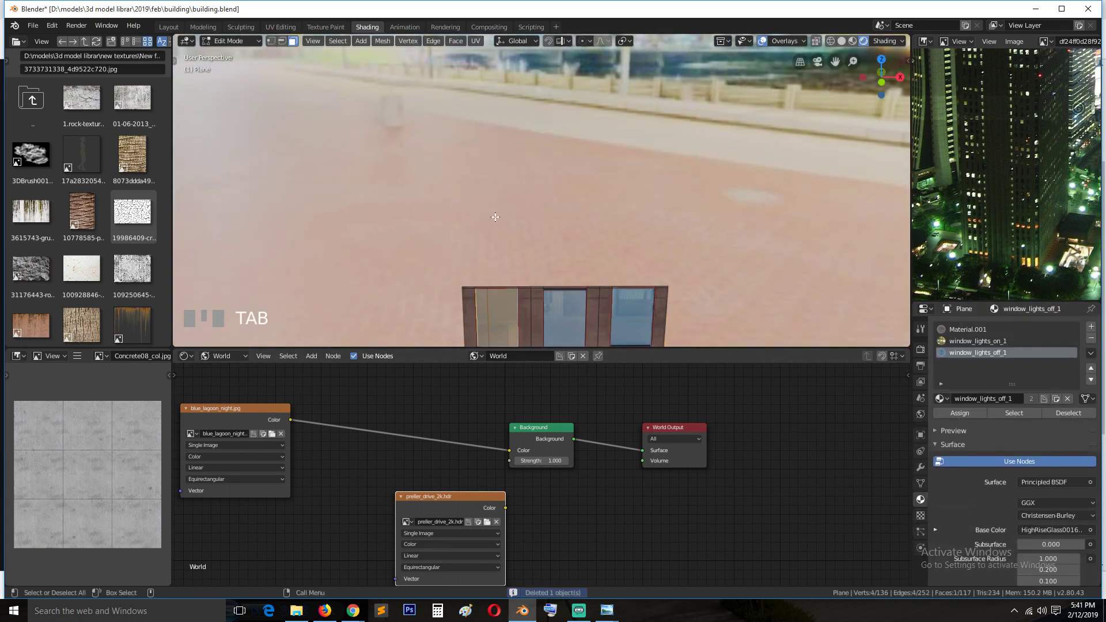
# Step: In the UV Editing workspace, select several window faces to check their UVs and materials
pyautogui.click(282, 27)
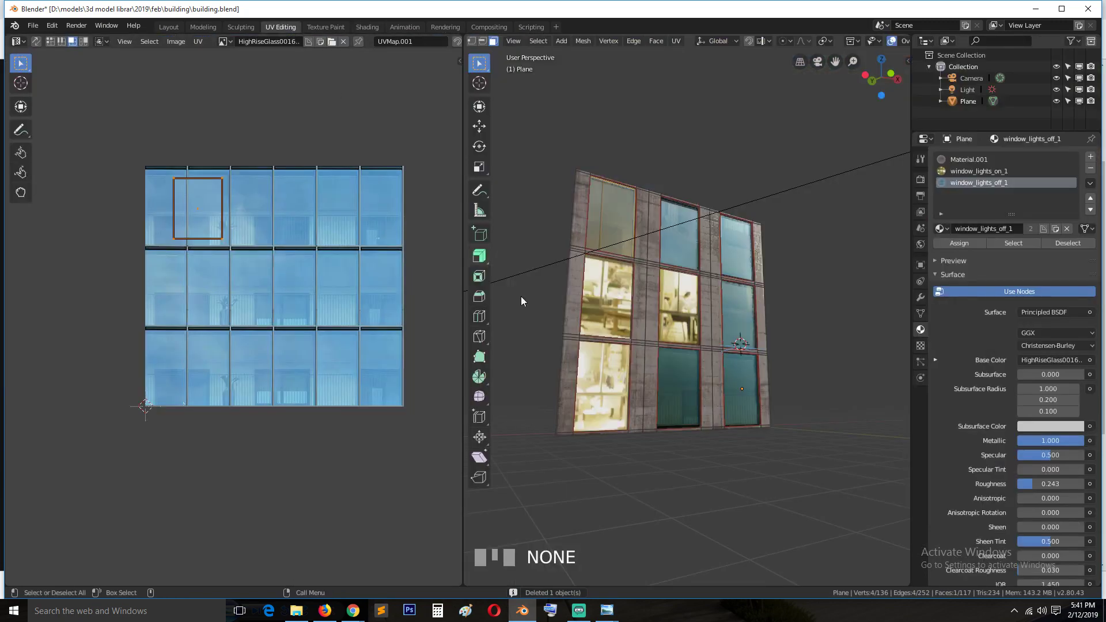
pyautogui.keyDown('shift'); pyautogui.click(678, 241); pyautogui.keyUp('shift')
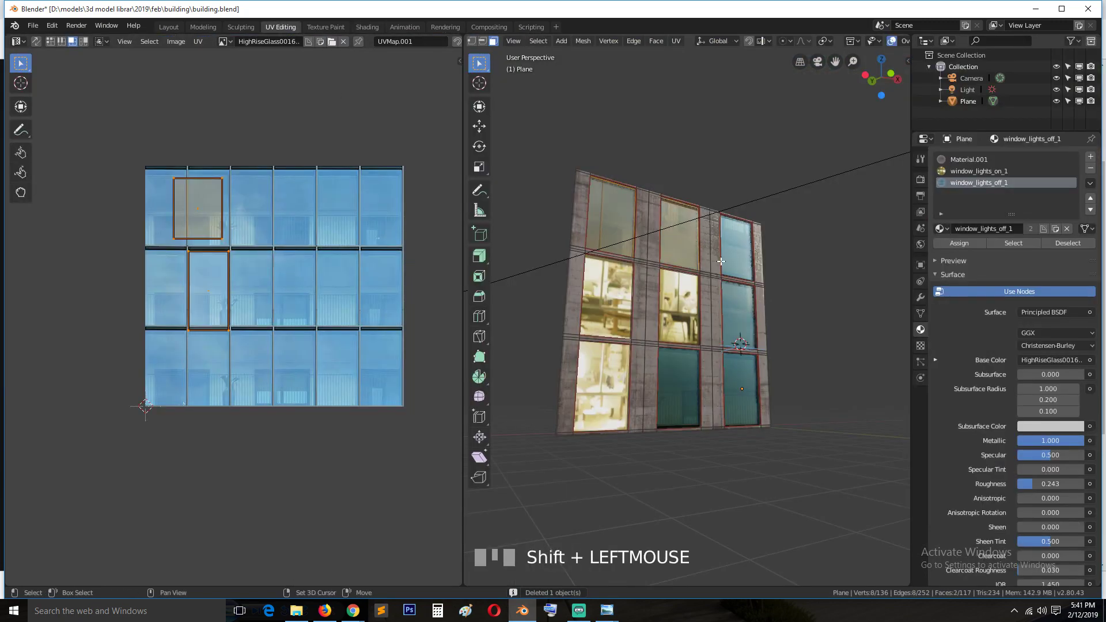
pyautogui.keyDown('shift'); pyautogui.click(733, 253); pyautogui.keyUp('shift')
pyautogui.keyDown('shift'); pyautogui.click(675, 378); pyautogui.keyUp('shift')
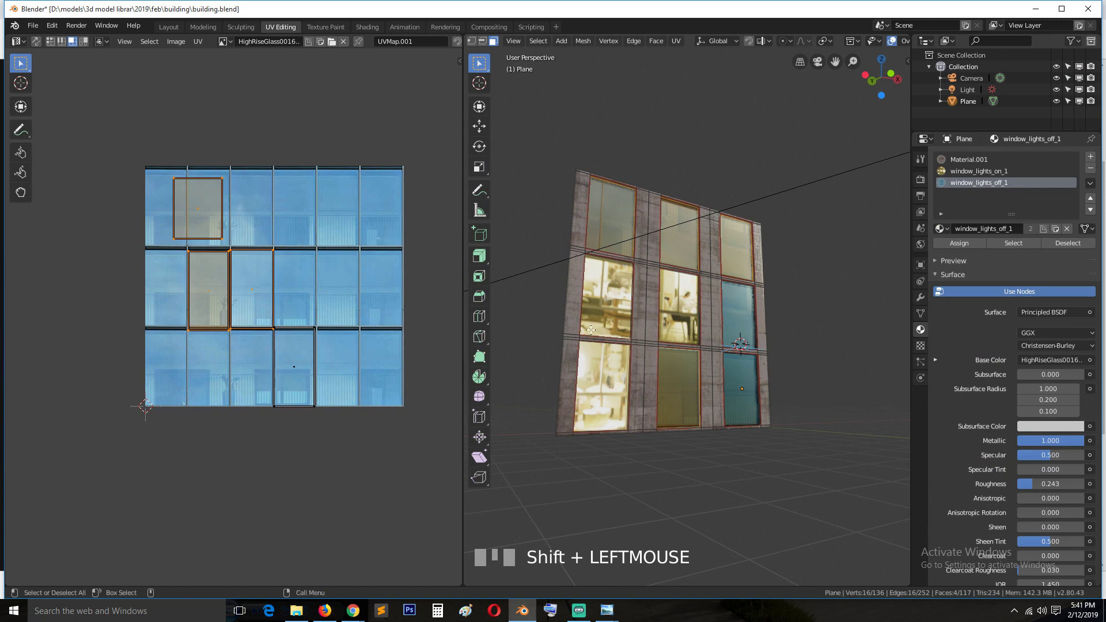
pyautogui.click(610, 303)
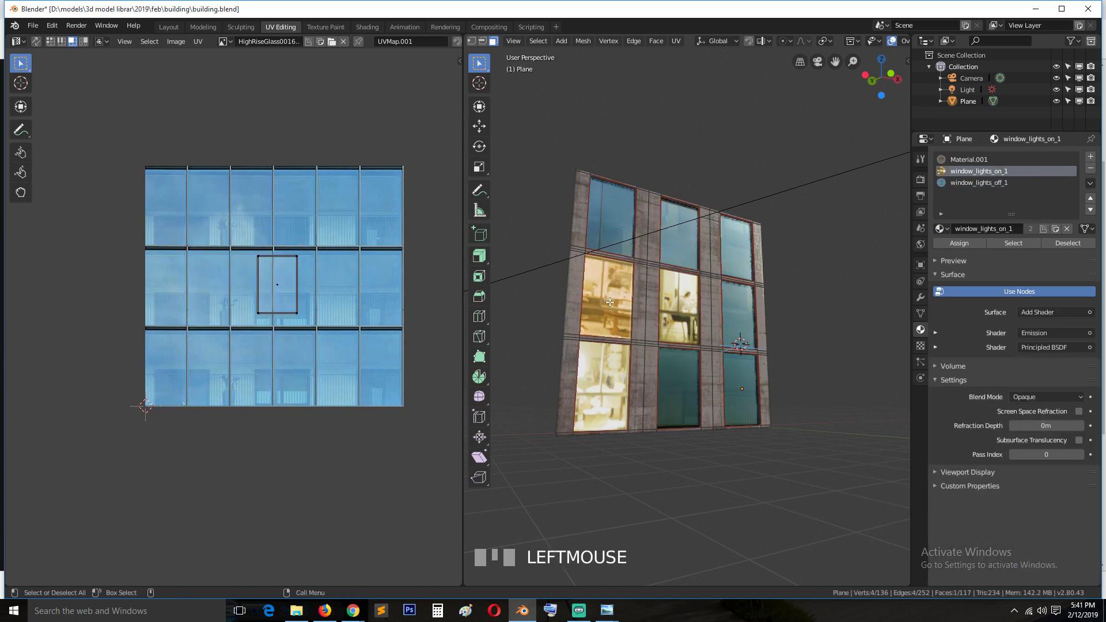
pyautogui.click(684, 378)
pyautogui.press('Tab')
pyautogui.moveTo(677, 318)
pyautogui.mouseDown(button='middle')
pyautogui.moveTo(626, 339)
pyautogui.moveTo(687, 329)
pyautogui.mouseUp(button='middle')
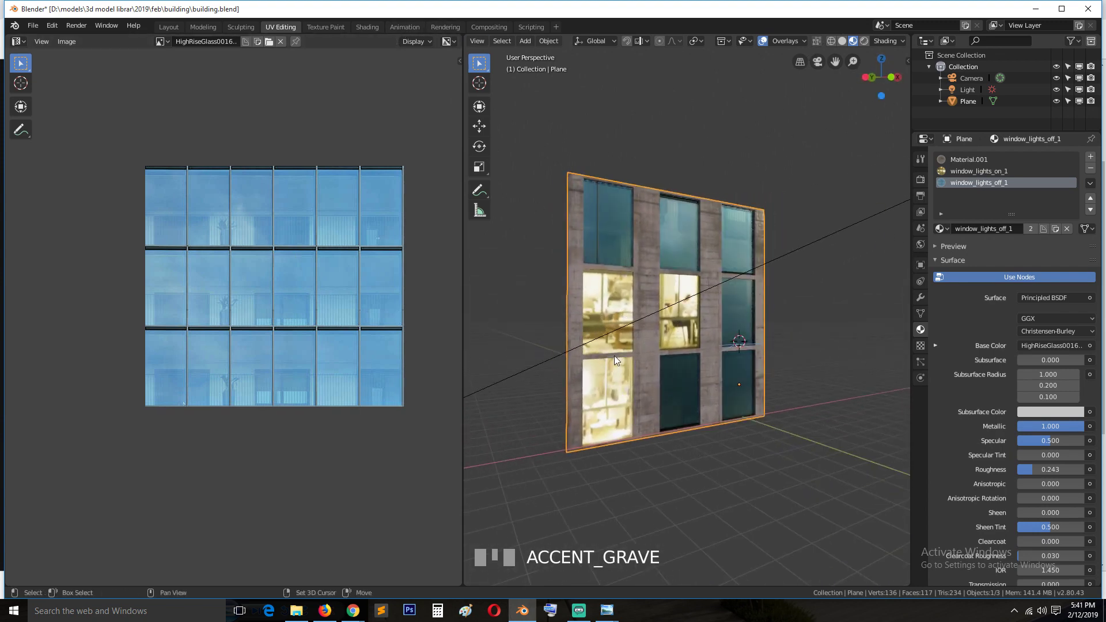
# Step: Duplicate the facade panel and stack the copy directly on top of the original
pyautogui.hotkey('shift', 'd')
pyautogui.press('z')
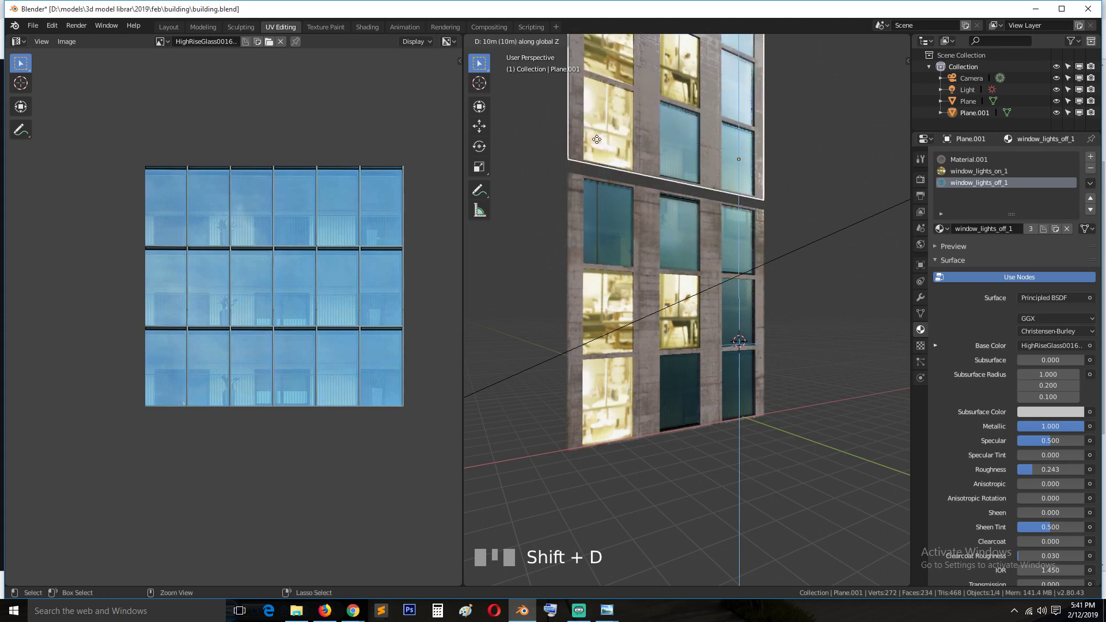
pyautogui.keyDown('ctrl'); pyautogui.click(646, 189); pyautogui.keyUp('ctrl')
pyautogui.press('g')
pyautogui.press('z')
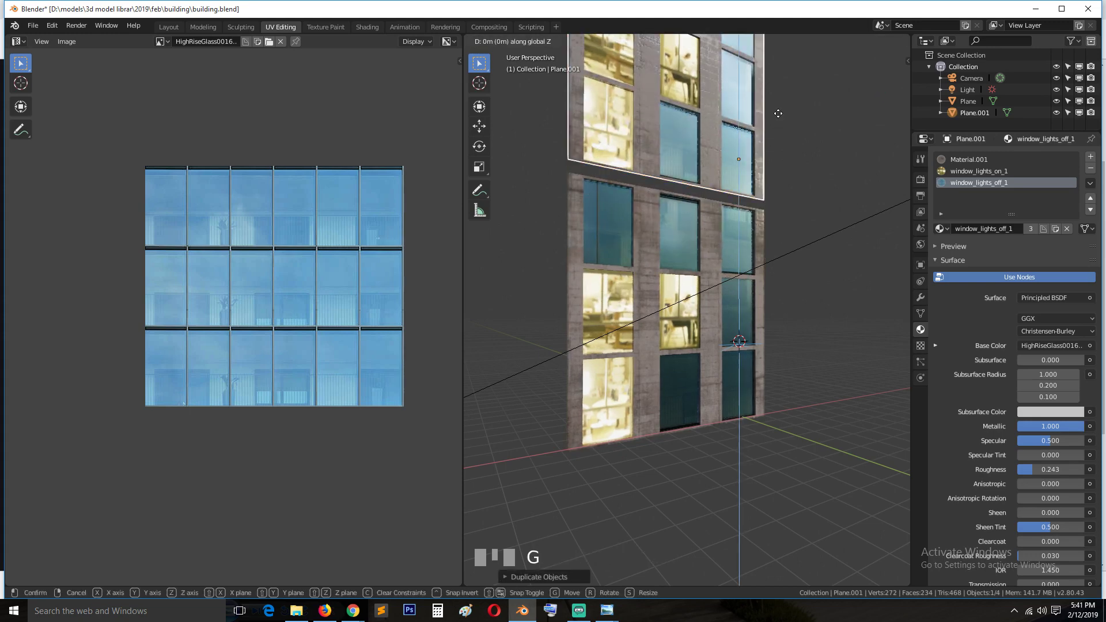
pyautogui.click(779, 128)
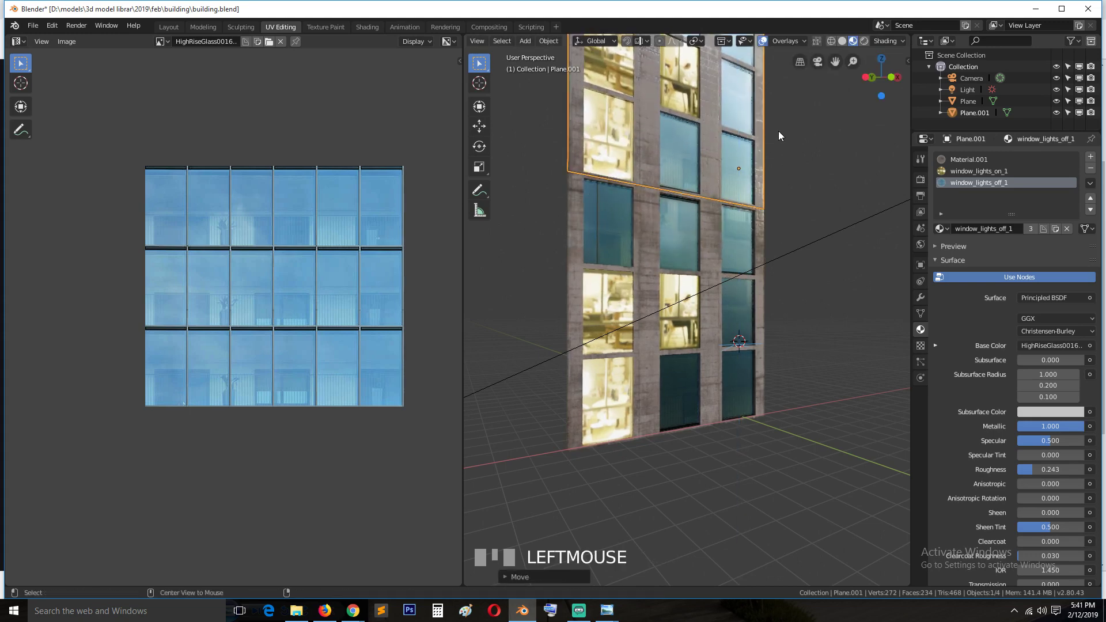
pyautogui.moveTo(779, 130); pyautogui.dragTo(745, 349, button='middle')
pyautogui.scroll(6, 735, 269)
pyautogui.scroll(-4, 722, 260)
# Step: On the upper panel, turn the lit middle-row window dark
pyautogui.click(700, 307)
pyautogui.press('Tab')
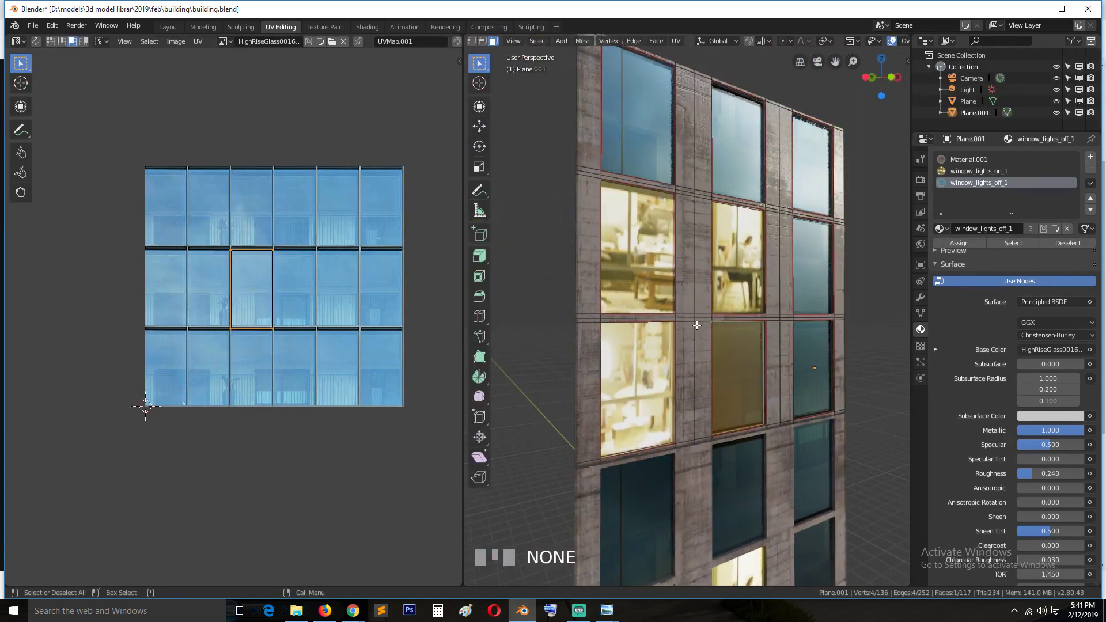
pyautogui.click(630, 108)
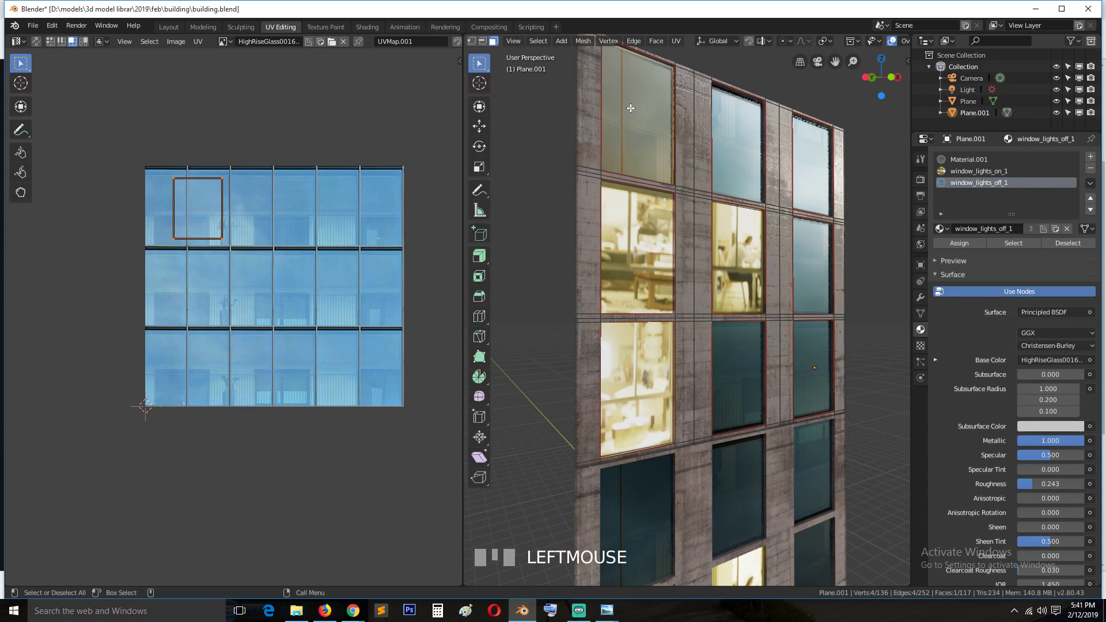
pyautogui.click(666, 236)
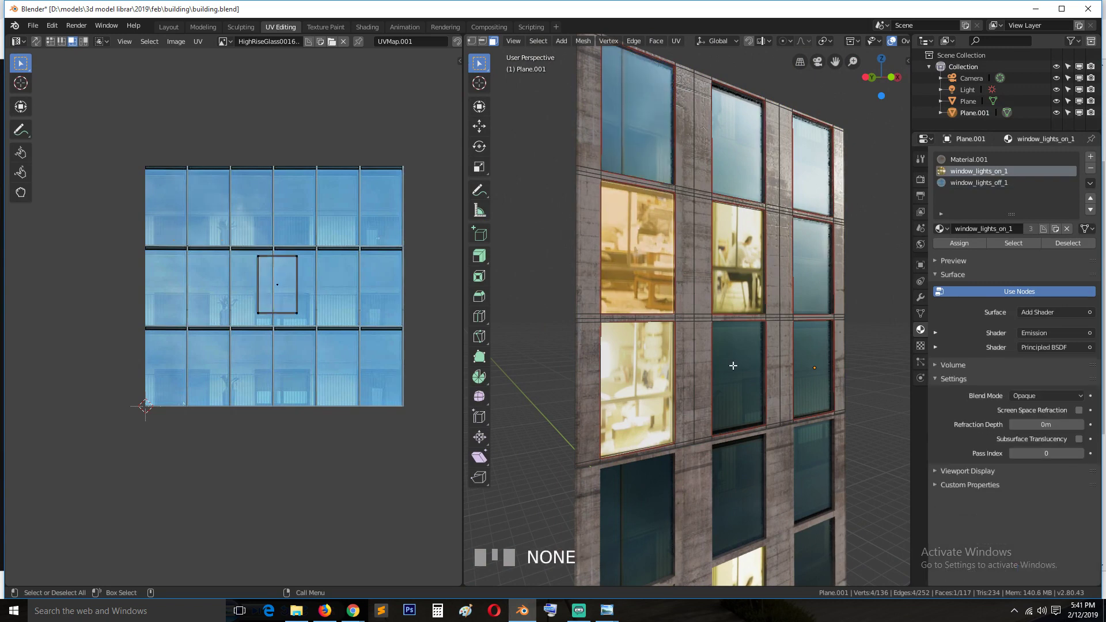
pyautogui.click(960, 243)
# Step: Move that window's UV face onto a dark pane of the texture
pyautogui.press('Tab')
pyautogui.press('Tab')
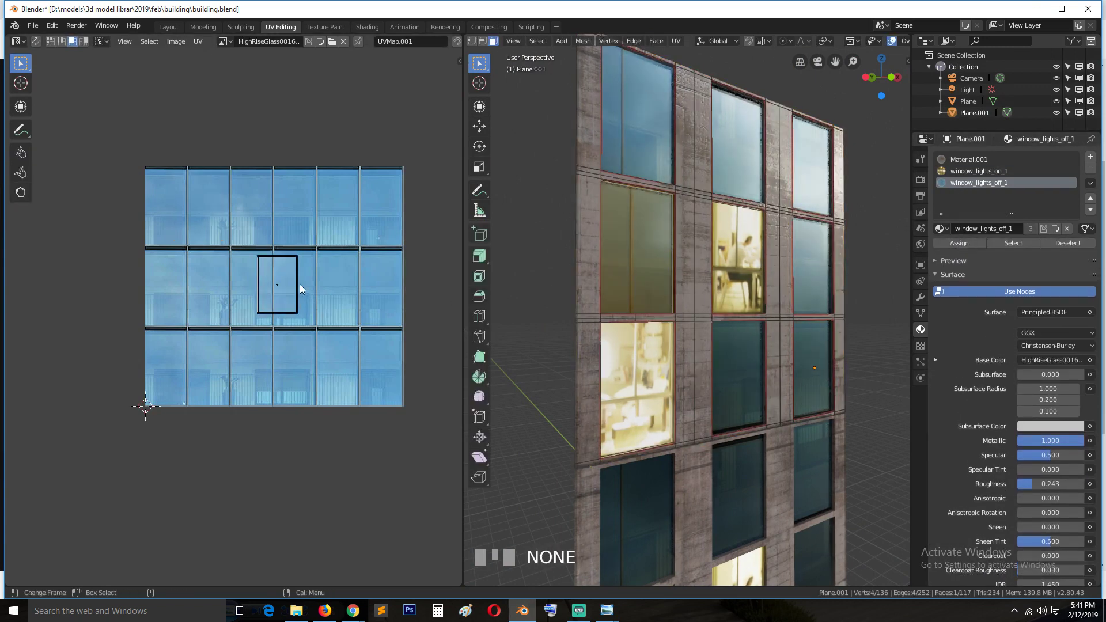
pyautogui.click(286, 289)
pyautogui.press('g')
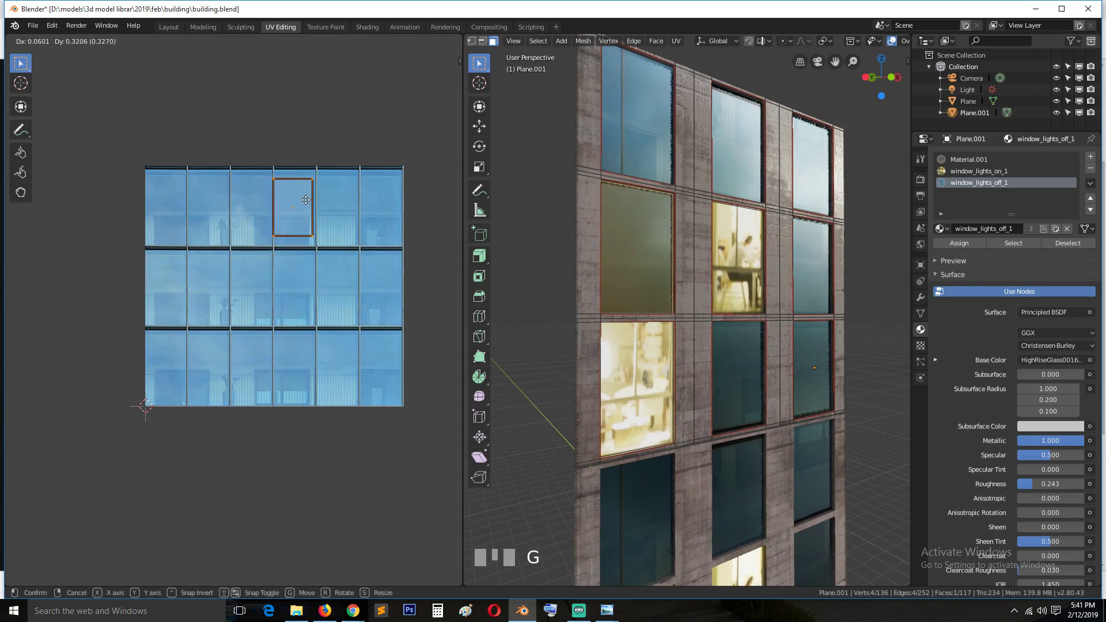
pyautogui.click(309, 195)
pyautogui.press('Tab')
pyautogui.moveTo(616, 306); pyautogui.dragTo(598, 335, button='middle')
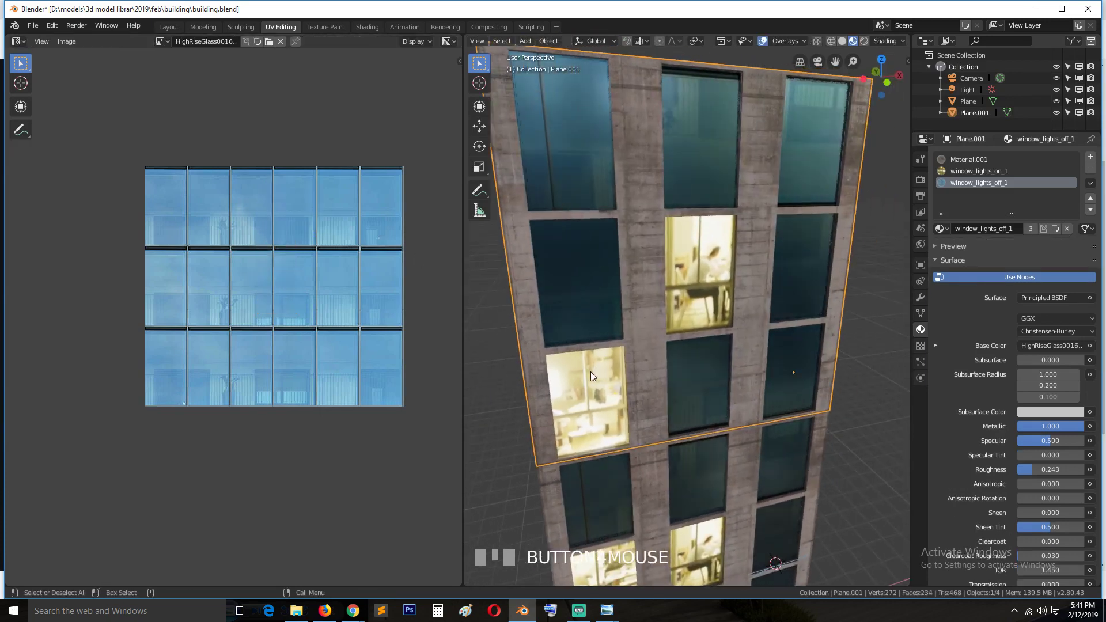
# Step: Assign window_lights_on_1 to the lower-right window face
pyautogui.press('Tab')
pyautogui.press('Tab')
pyautogui.press('Tab')
pyautogui.click(776, 389)
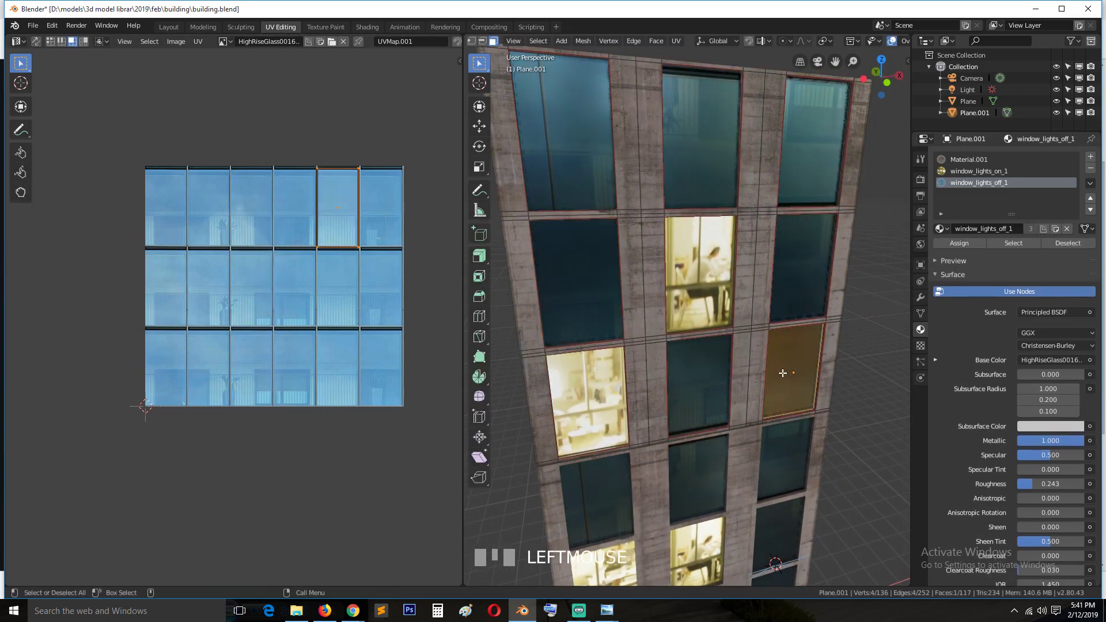
pyautogui.click(987, 171)
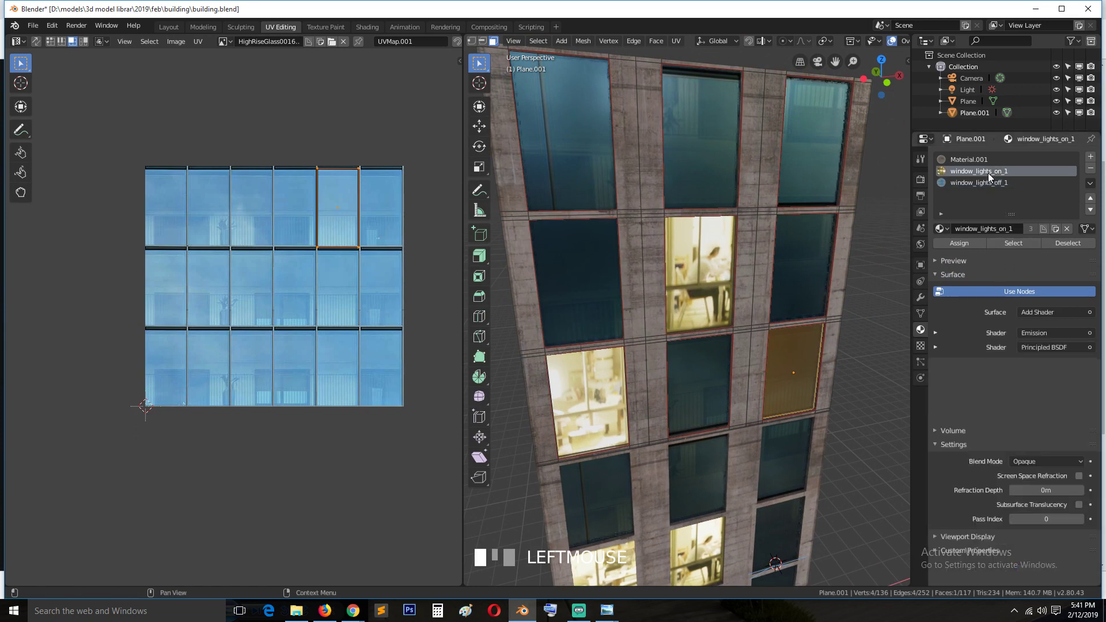
pyautogui.click(959, 243)
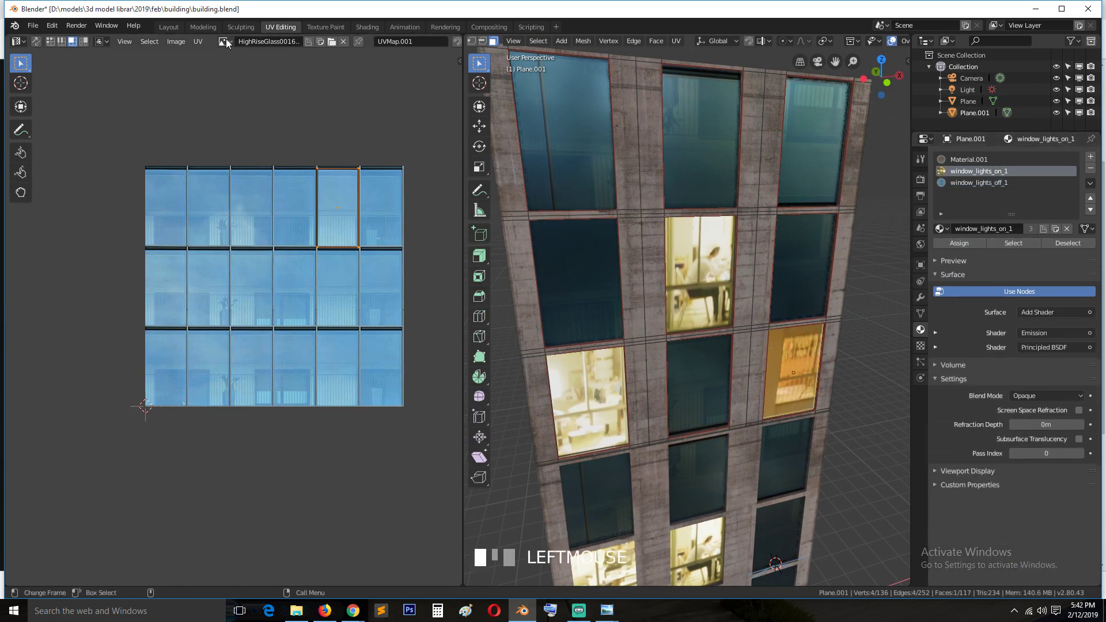
# Step: Show DSC_4199.jpg in a split image editor and fit the window's UV, squashed vertically, onto a lit window
pyautogui.moveTo(461, 34); pyautogui.dragTo(231, 368)
pyautogui.click(229, 375)
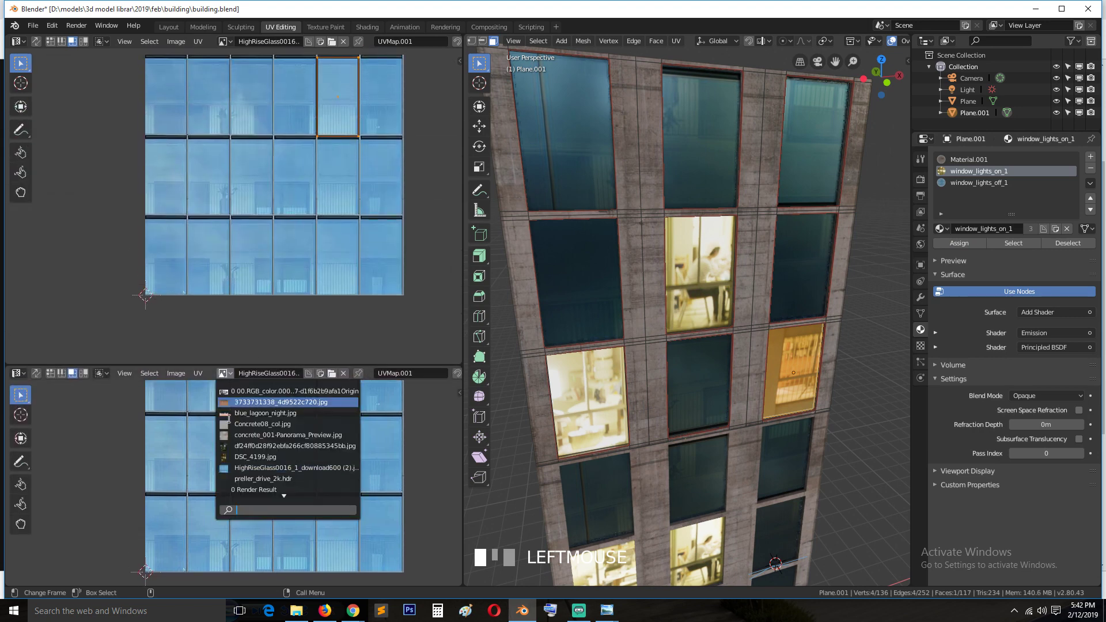
pyautogui.click(237, 458)
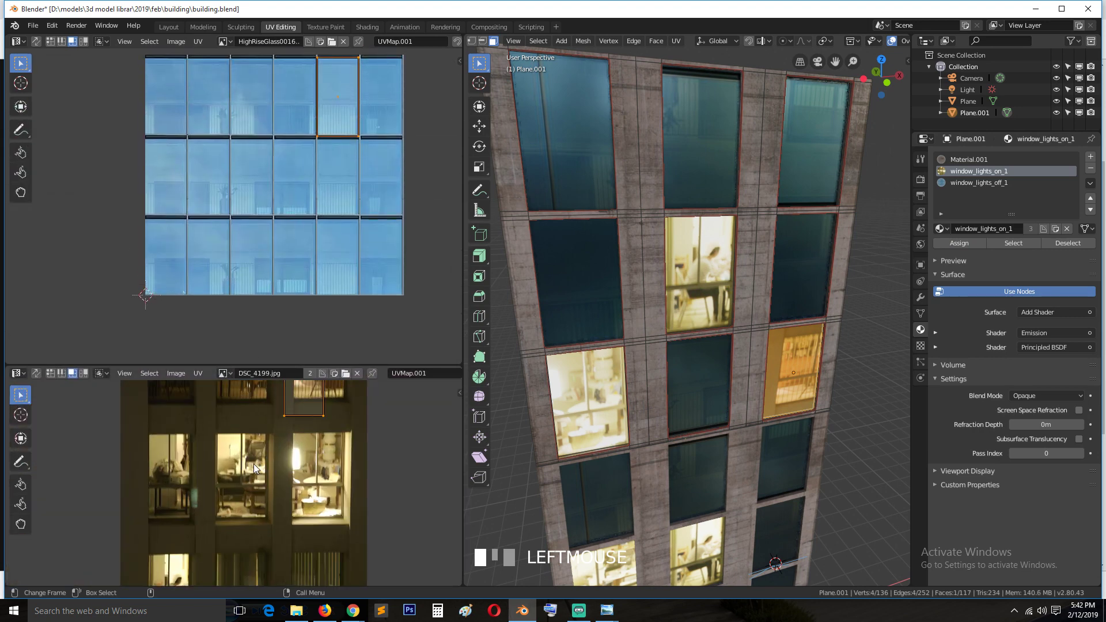
pyautogui.scroll(-3, 285, 464)
pyautogui.press('g')
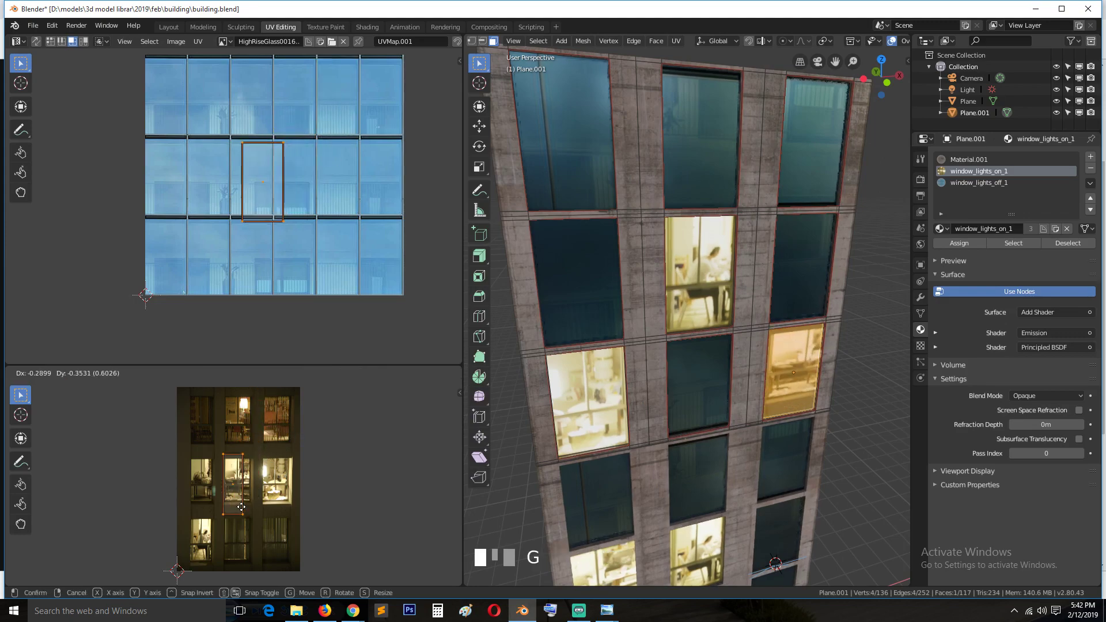
pyautogui.click(251, 507)
pyautogui.press('s')
pyautogui.press('y')
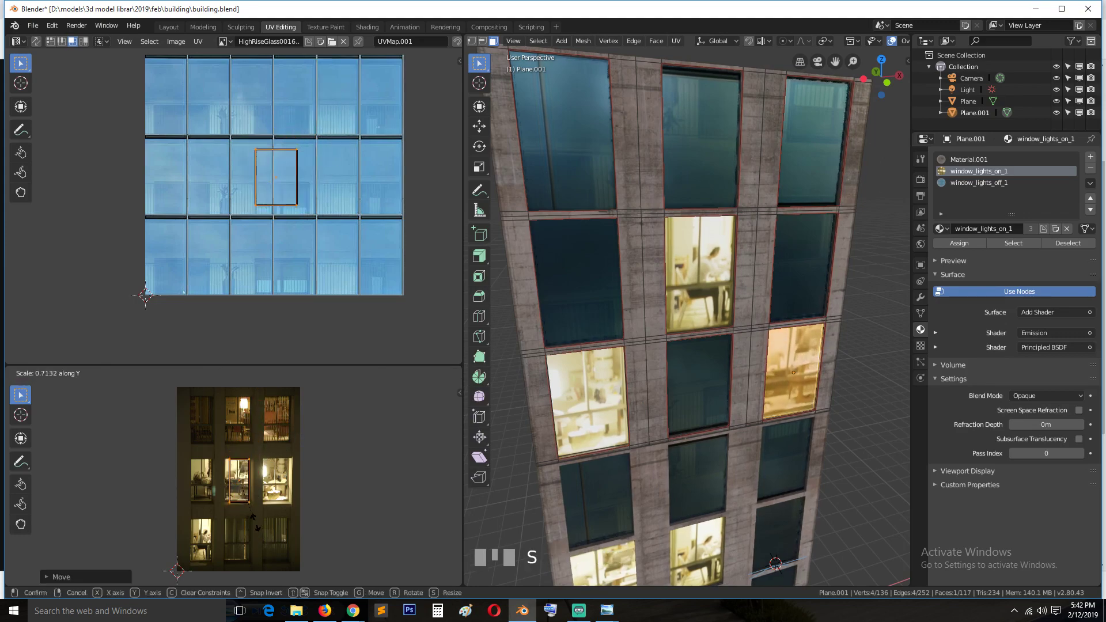
pyautogui.click(327, 501)
pyautogui.press('Tab')
pyautogui.scroll(-6, 707, 399)
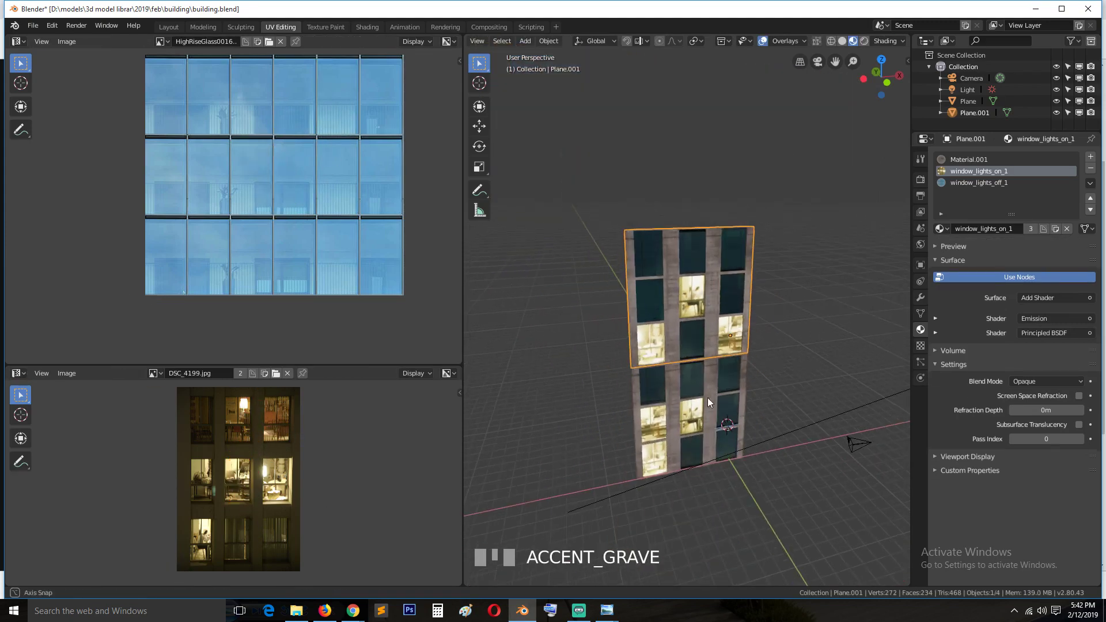
# Step: Duplicate both facade panels and stack the copies on top of the tower
pyautogui.press('a')
pyautogui.moveTo(707, 398); pyautogui.dragTo(633, 370, button='middle')
pyautogui.scroll(4, 662, 377)
pyautogui.press('`')
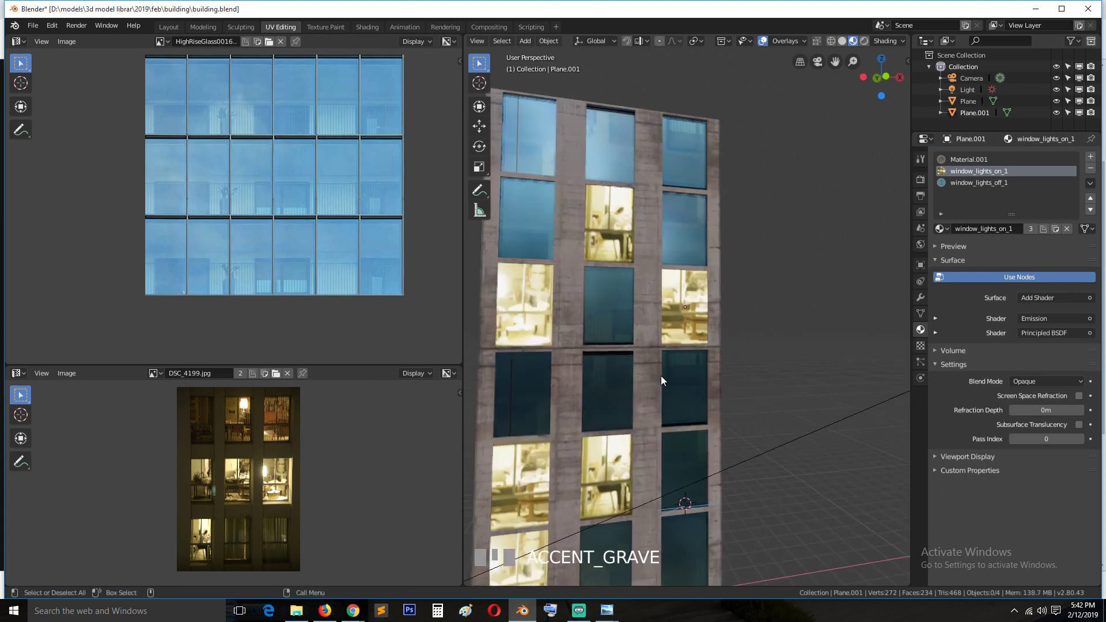
pyautogui.scroll(-2, 665, 381)
pyautogui.press('`')
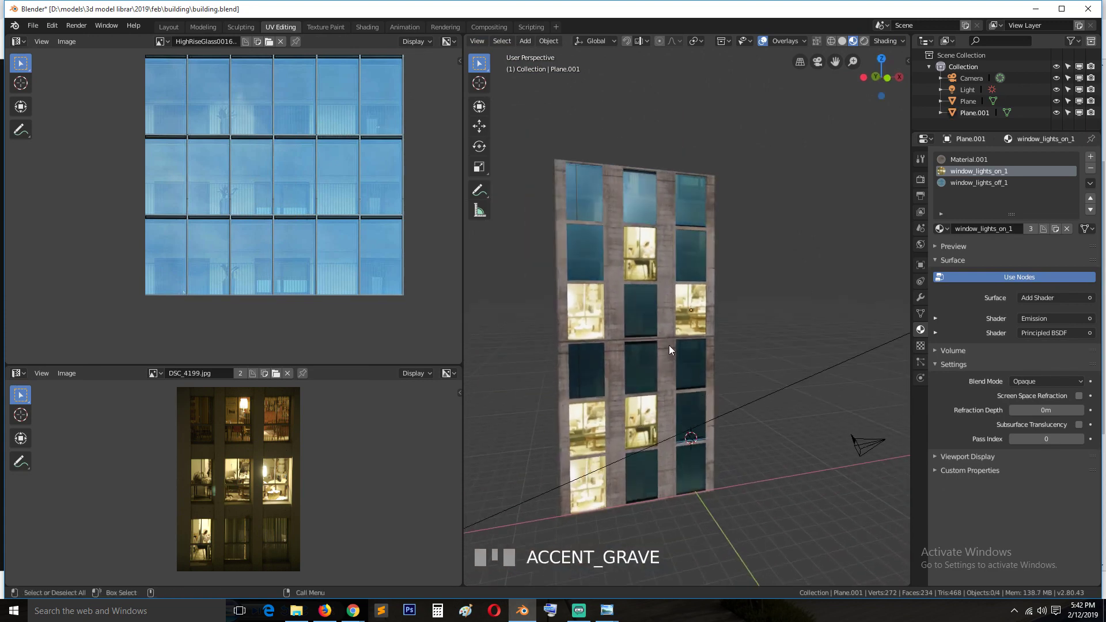
pyautogui.click(672, 348)
pyautogui.keyDown('shift'); pyautogui.click(669, 381); pyautogui.keyUp('shift')
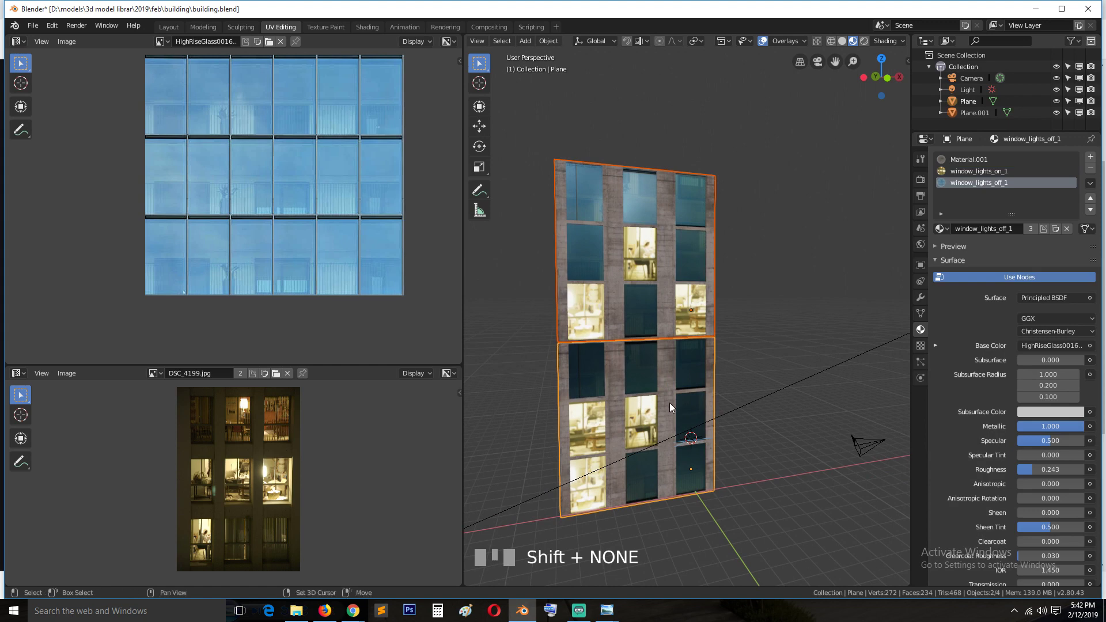
pyautogui.hotkey('shift', 'd')
pyautogui.press('z')
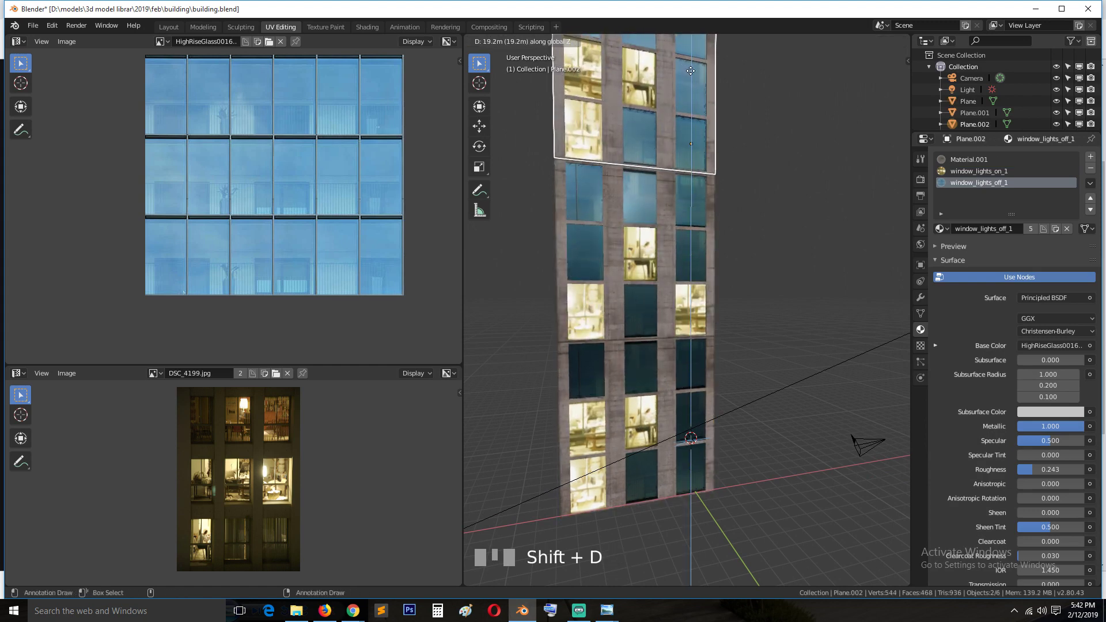
pyautogui.click(696, 110)
# Step: Light the centre window of Plane.002 with window_lights_on_1
pyautogui.hotkey('alt', 'a')
pyautogui.keyDown('shift'); pyautogui.moveTo(695, 107); pyautogui.dragTo(721, 394, button='middle'); pyautogui.keyUp('shift')
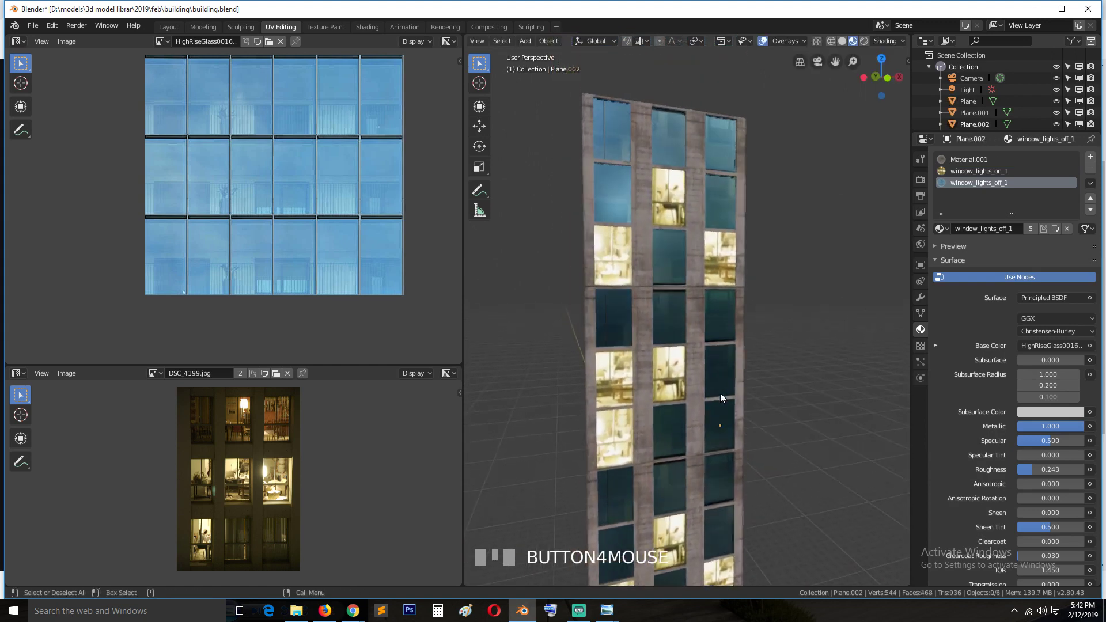
pyautogui.click(672, 323)
pyautogui.press('Tab')
pyautogui.click(664, 318)
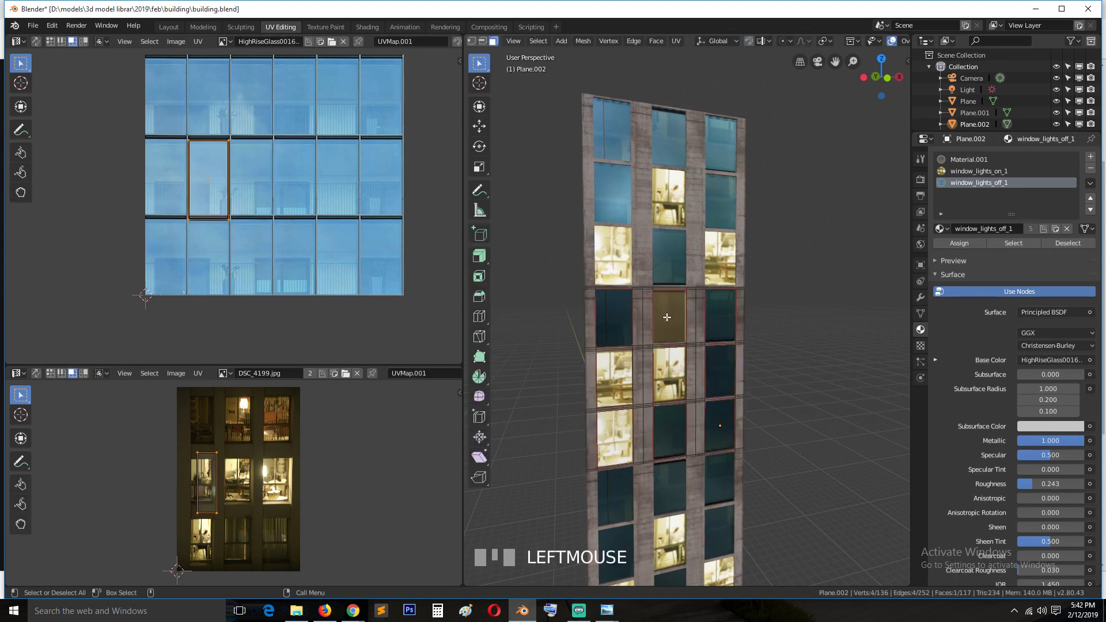
pyautogui.click(975, 172)
pyautogui.click(959, 243)
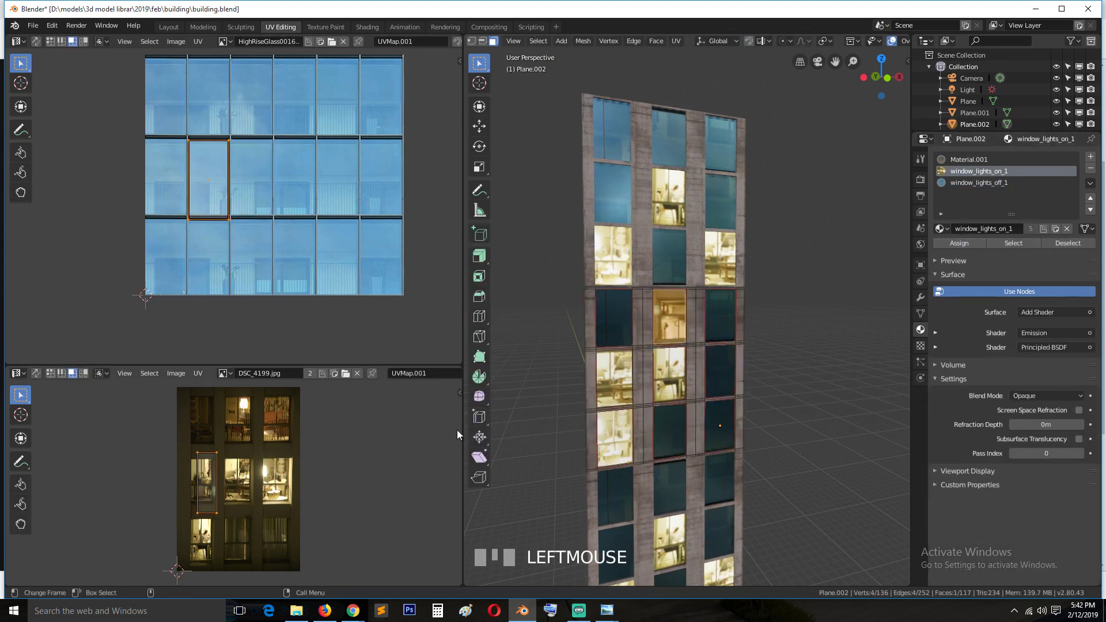
pyautogui.press('Tab')
# Step: Light the top-right window of the topmost Plane.003 with window_lights_on_1
pyautogui.press('`')
pyautogui.moveTo(713, 357)
pyautogui.mouseDown(button='middle')
pyautogui.moveTo(647, 359)
pyautogui.moveTo(669, 368)
pyautogui.moveTo(693, 351)
pyautogui.mouseUp(button='middle')
pyautogui.press('a')
pyautogui.keyDown('shift'); pyautogui.moveTo(713, 394); pyautogui.dragTo(687, 357, button='middle'); pyautogui.keyUp('shift')
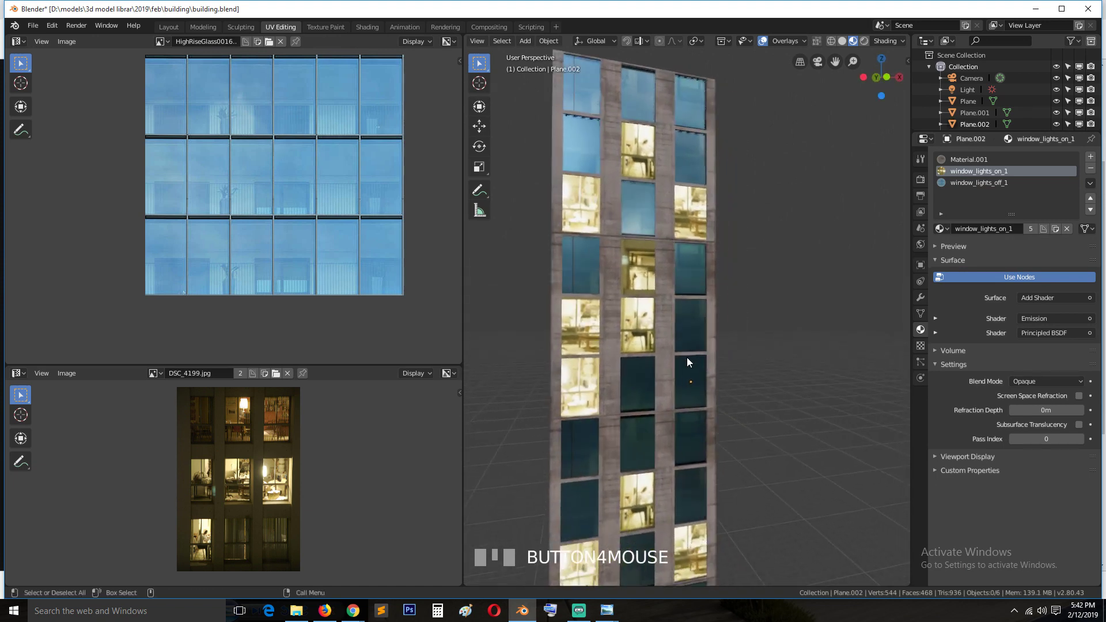
pyautogui.click(686, 378)
pyautogui.click(696, 119)
pyautogui.press('Tab')
pyautogui.click(695, 118)
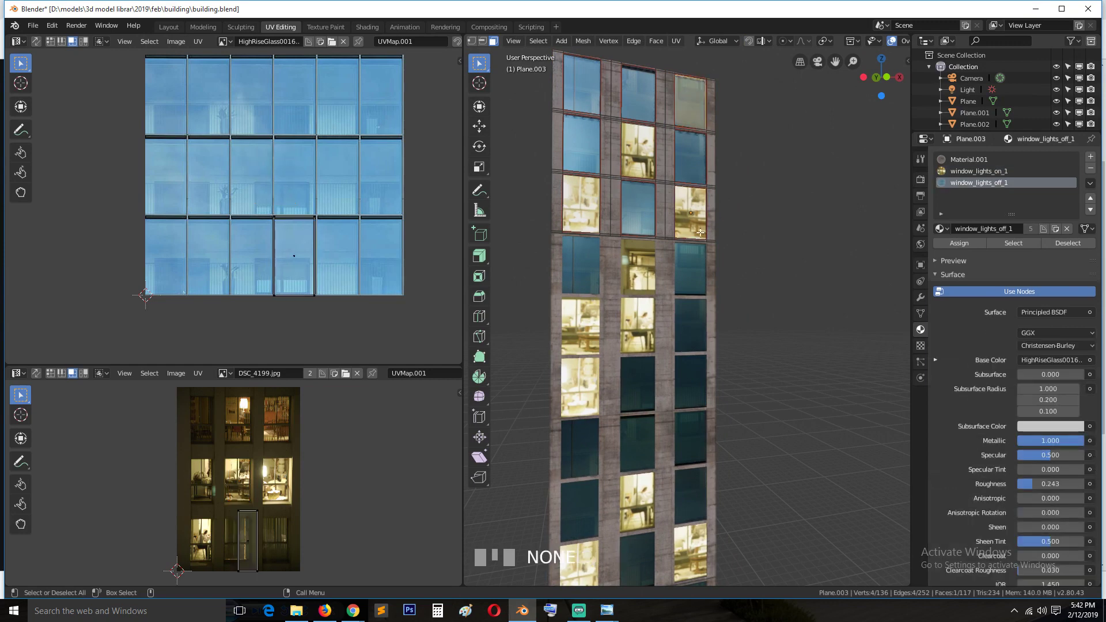
pyautogui.click(980, 171)
pyautogui.click(961, 242)
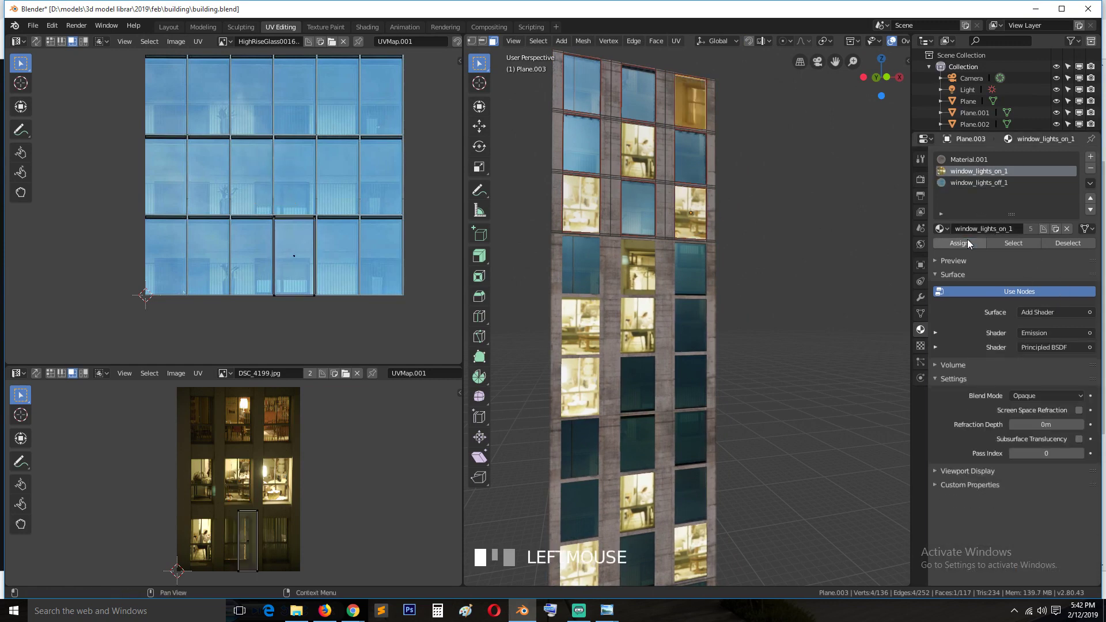
pyautogui.press('Tab')
pyautogui.scroll(-4, 713, 345)
pyautogui.hotkey('alt', 'a')
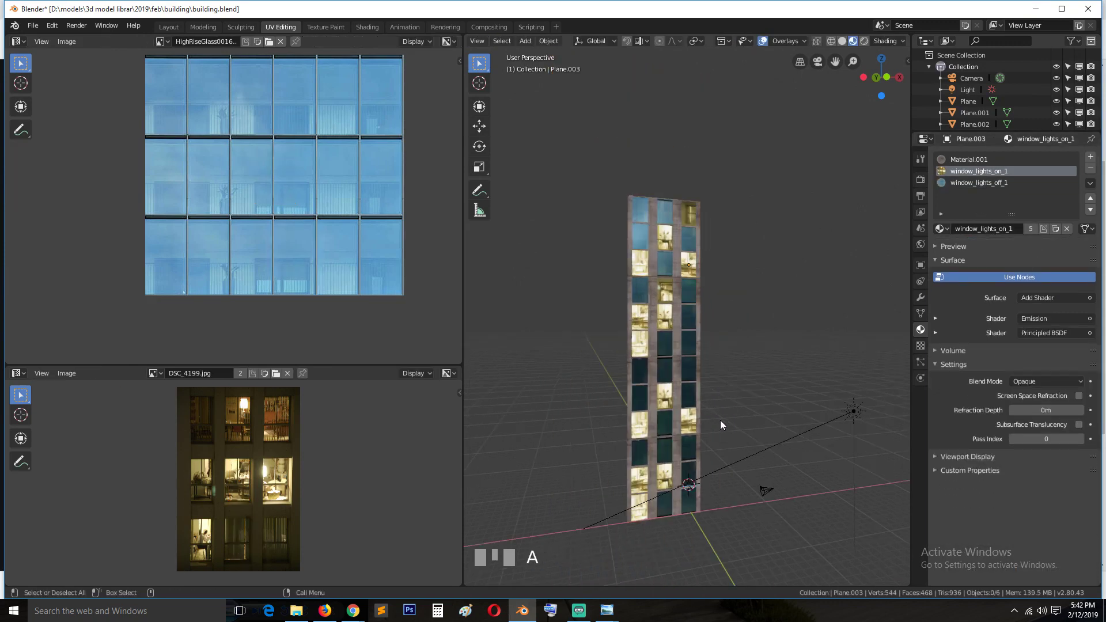
# Step: Duplicate two facade sections and place the copies above the tower
pyautogui.press('`')
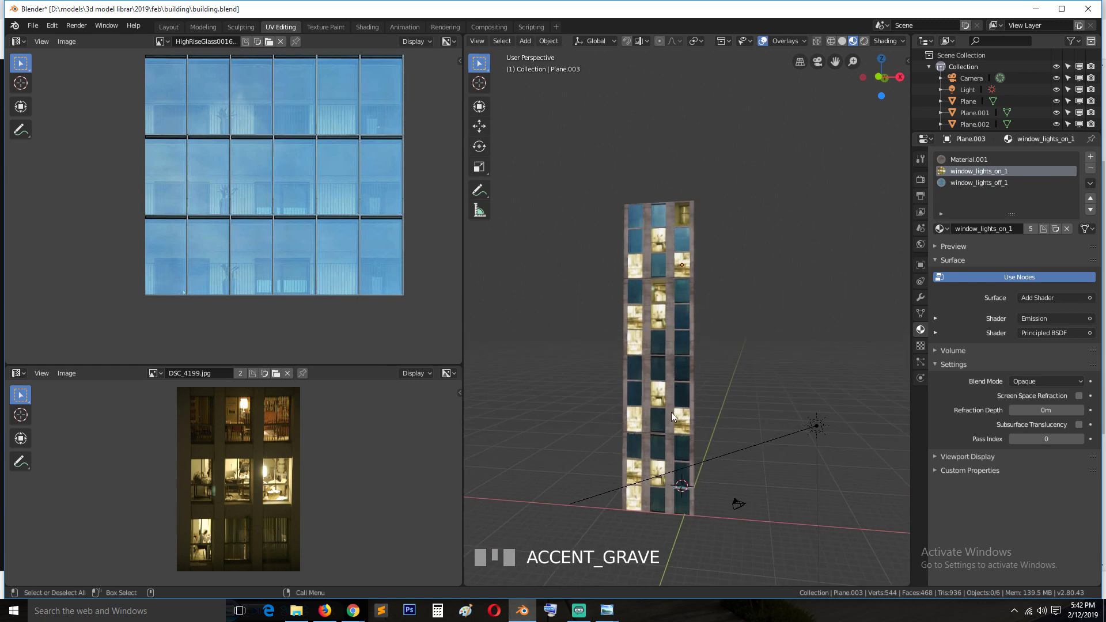
pyautogui.click(652, 414)
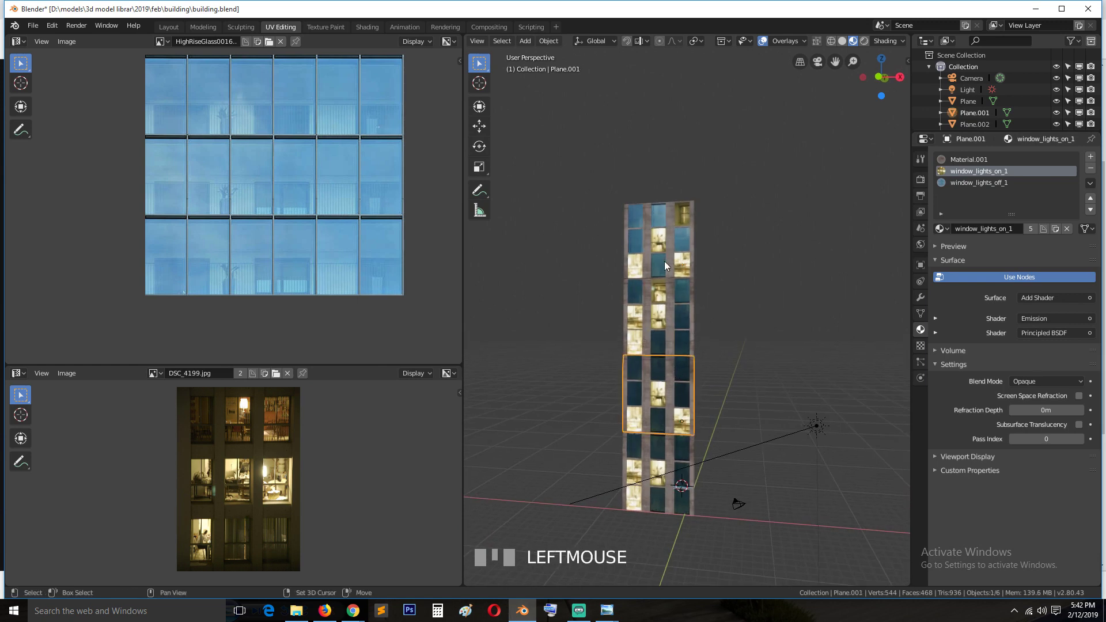
pyautogui.click(655, 463)
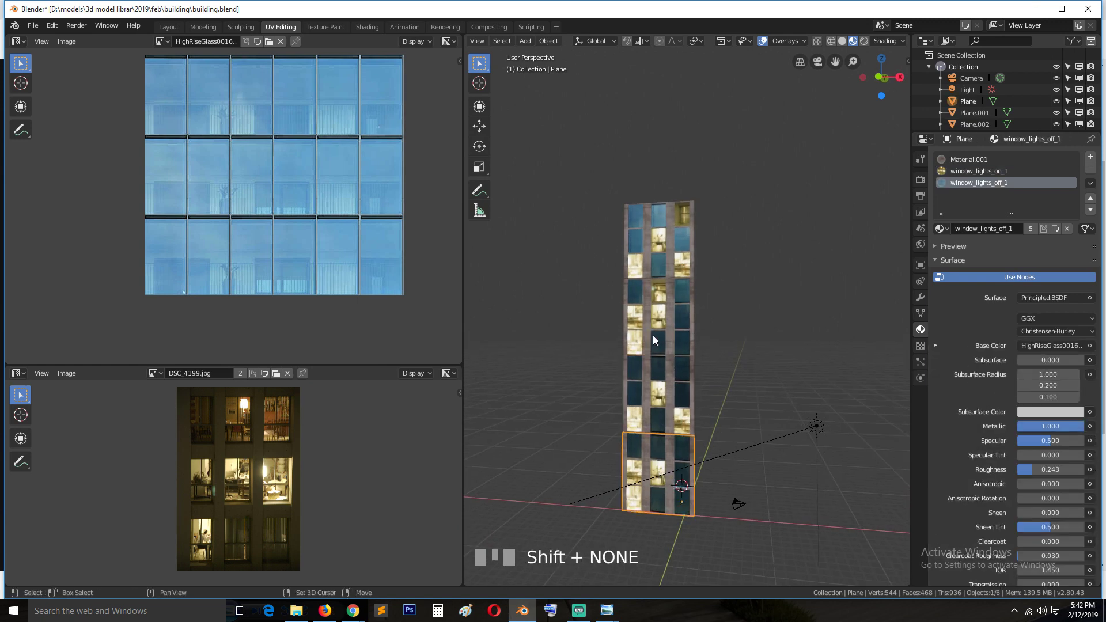
pyautogui.keyDown('shift'); pyautogui.click(652, 335); pyautogui.keyUp('shift')
pyautogui.hotkey('shift', 'd')
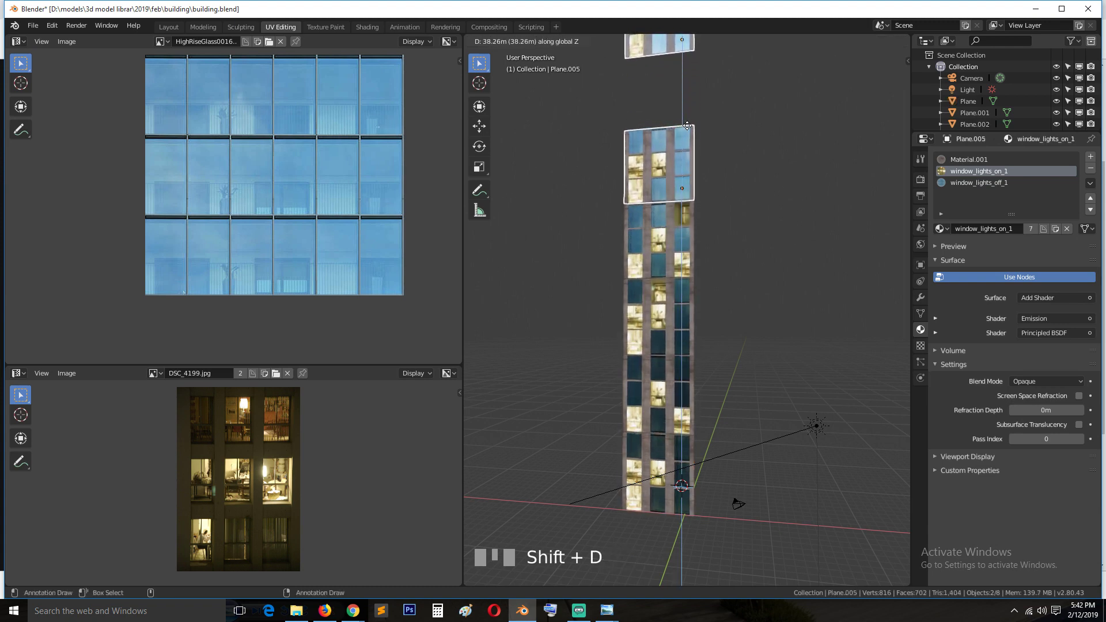
pyautogui.click(688, 149)
pyautogui.hotkey('alt', 'a')
pyautogui.keyDown('shift'); pyautogui.moveTo(688, 150); pyautogui.dragTo(719, 277, button='middle'); pyautogui.keyUp('shift')
# Step: Lower the top piece flush with the tower, then duplicate it in front view
pyautogui.click(697, 138)
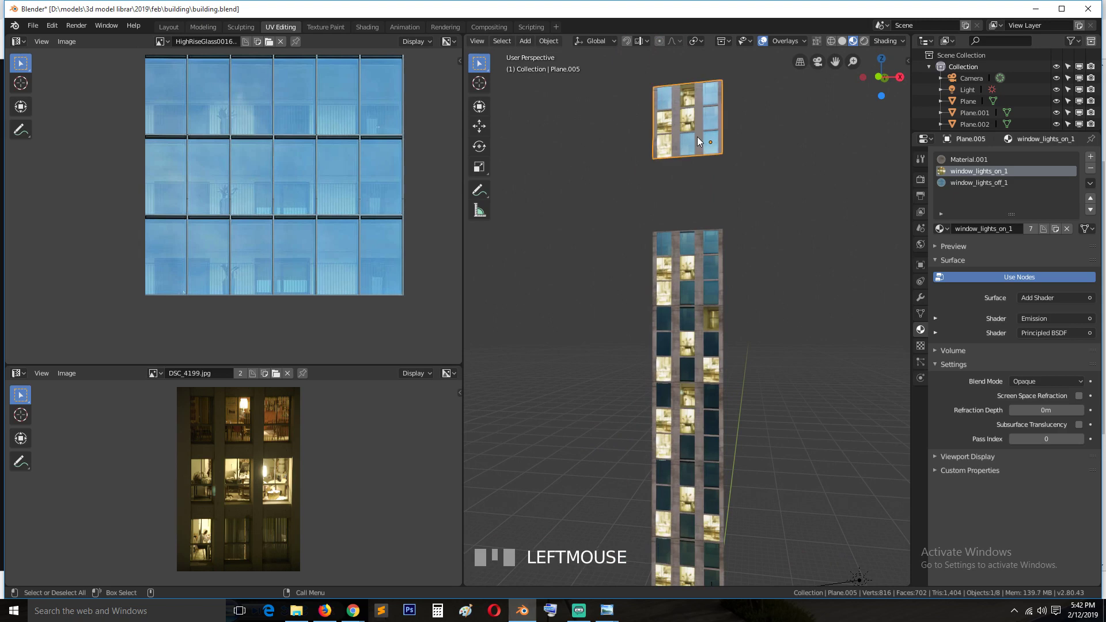
pyautogui.press('g')
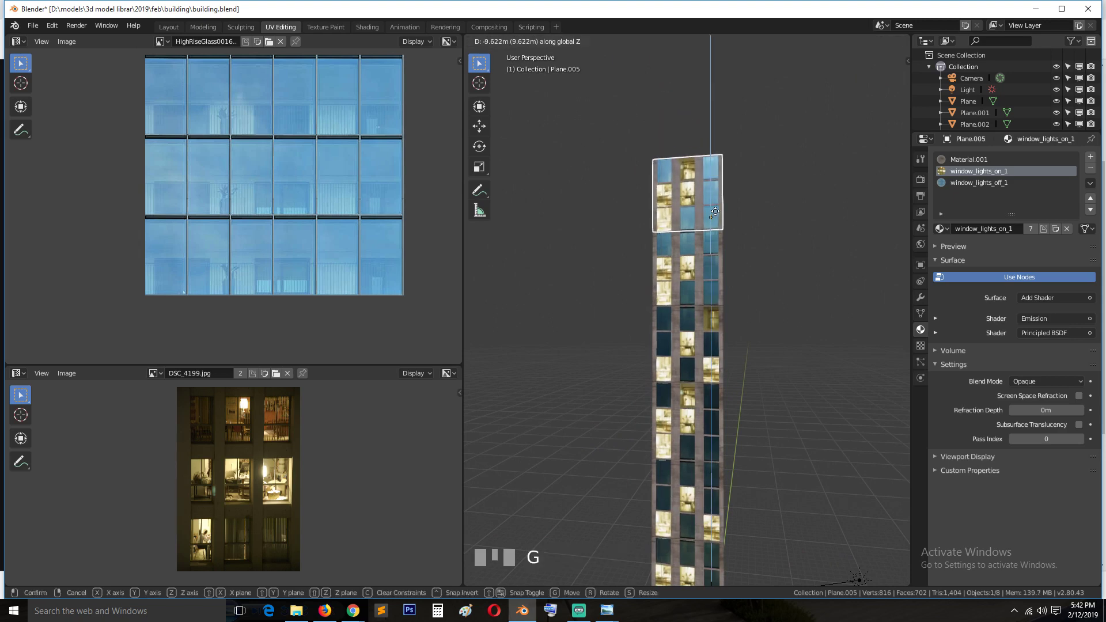
pyautogui.click(714, 212)
pyautogui.hotkey('alt', 'a')
pyautogui.scroll(-3, 748, 267)
pyautogui.press('KP_1')
pyautogui.keyDown('shift'); pyautogui.moveTo(746, 285); pyautogui.dragTo(730, 266, button='middle'); pyautogui.keyUp('shift')
pyautogui.scroll(2, 565, 222)
pyautogui.click(681, 157)
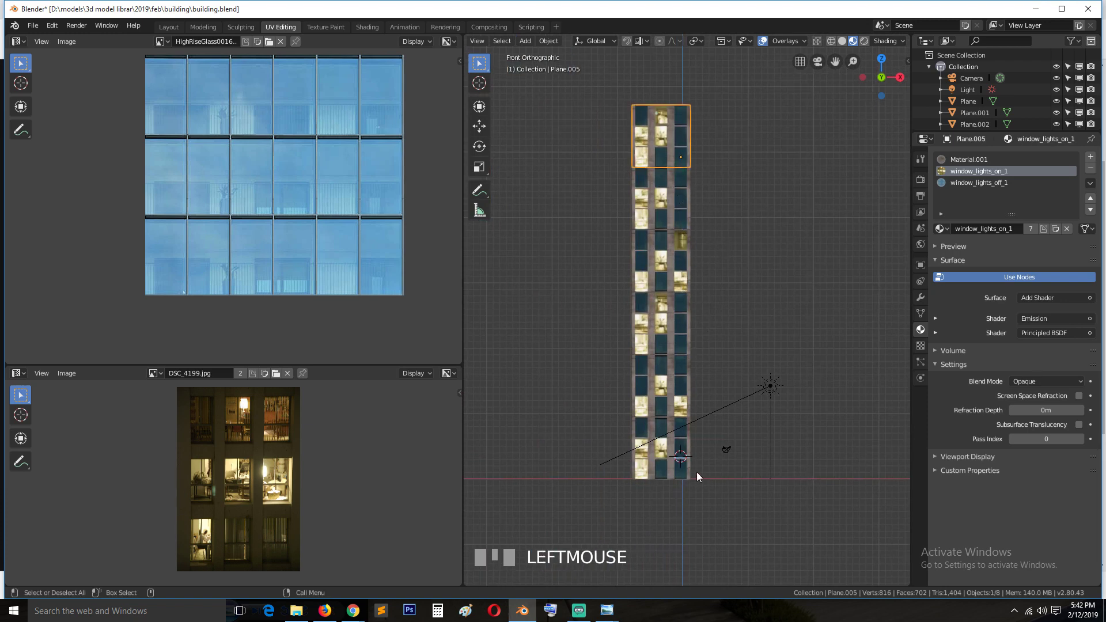
pyautogui.hotkey('shift', 'd')
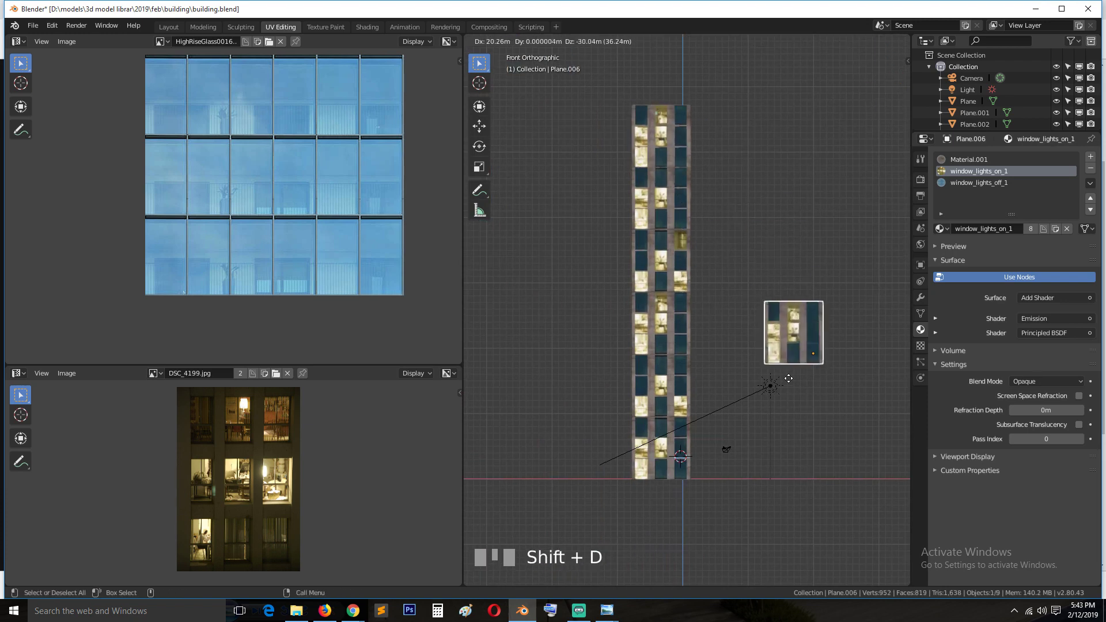
# Step: Settle the Plane.006 copy as a short side wing beside the tower's base
pyautogui.click(716, 466)
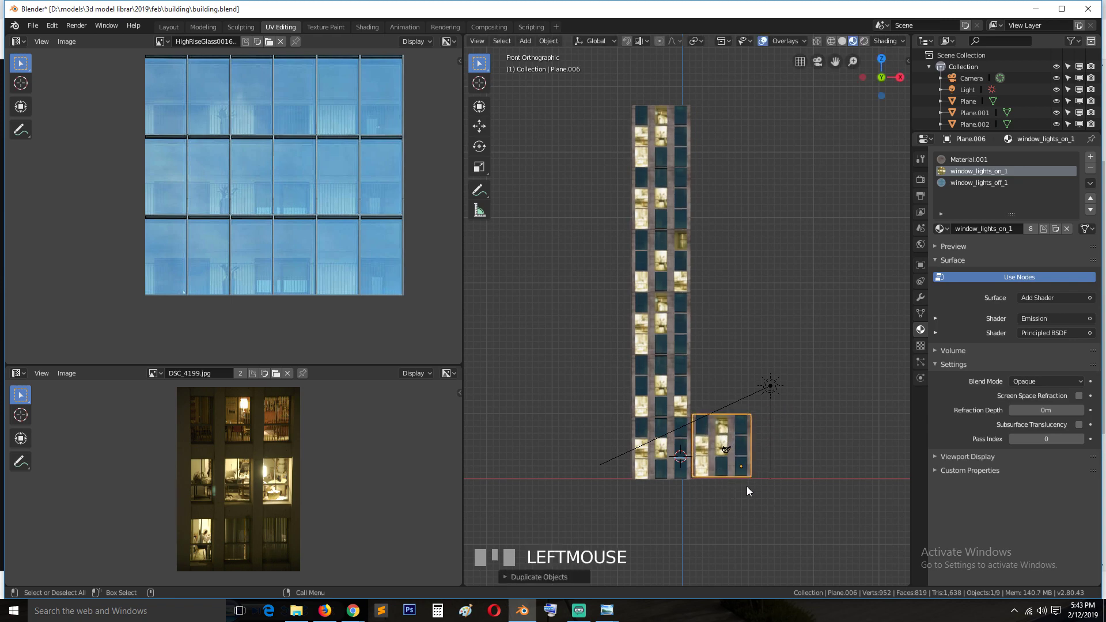
pyautogui.scroll(6, 634, 357)
pyautogui.scroll(2, 637, 355)
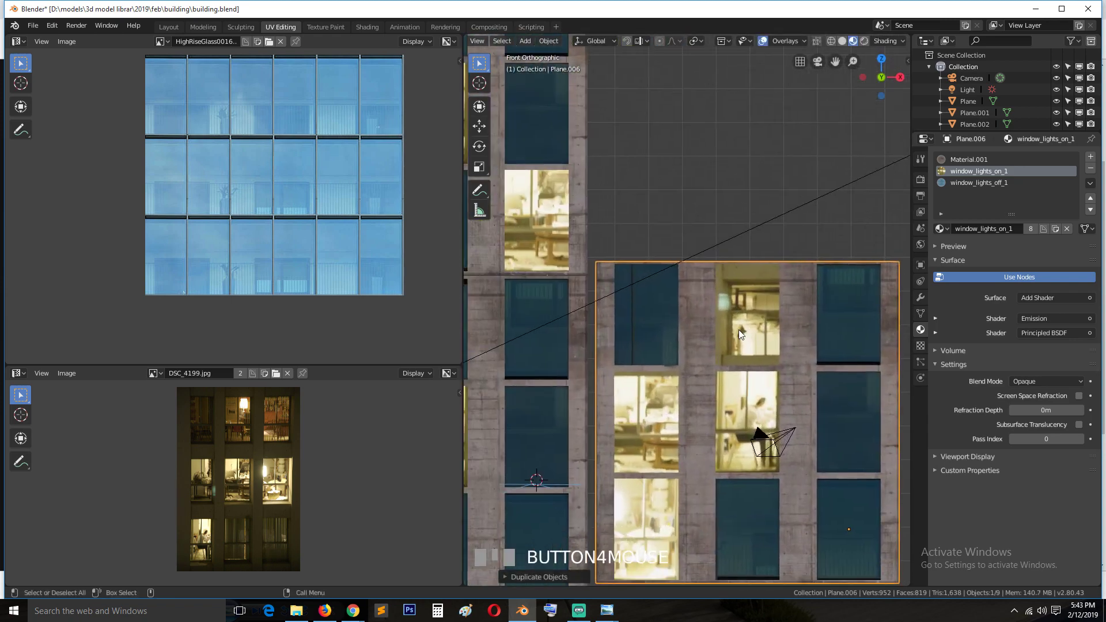
pyautogui.press('g')
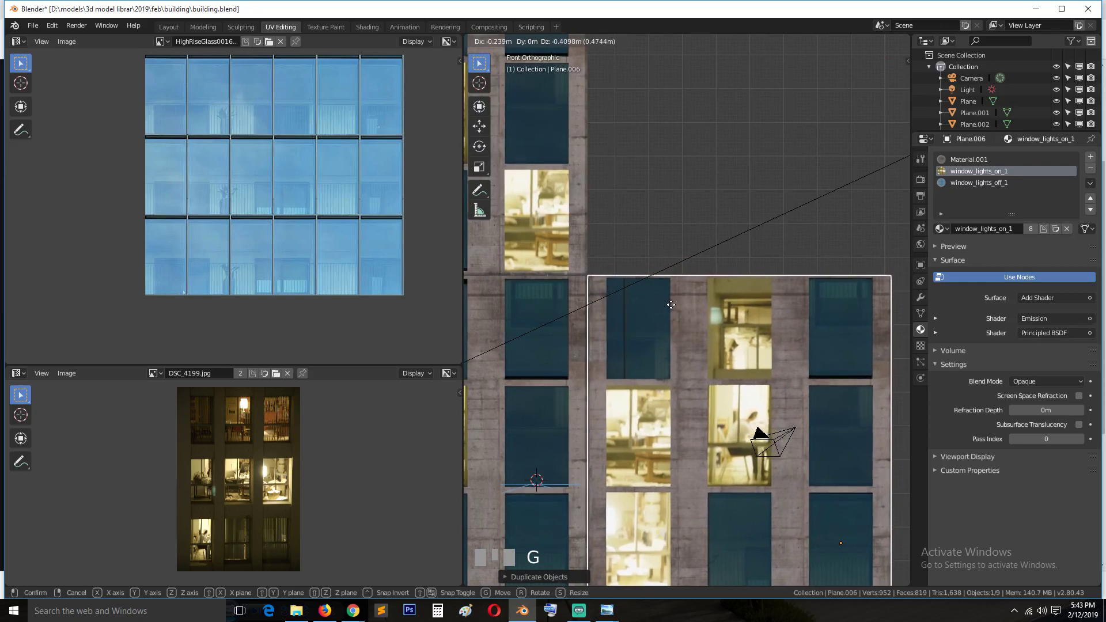
pyautogui.click(670, 305)
pyautogui.scroll(-3, 669, 305)
pyautogui.hotkey('alt', 'a')
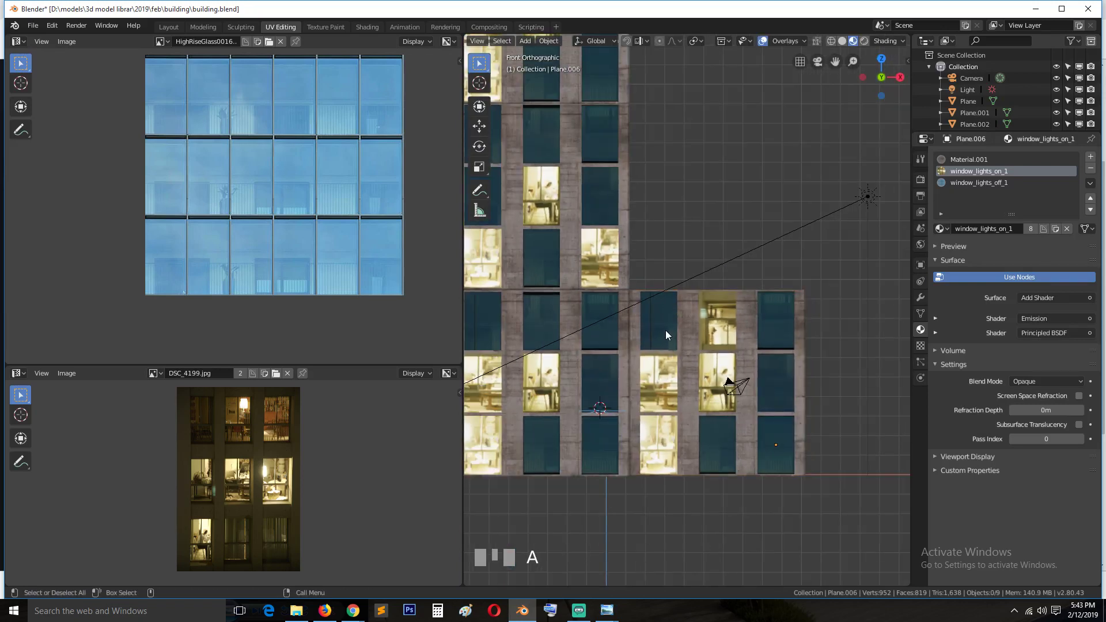
pyautogui.scroll(-1, 668, 331)
pyautogui.keyDown('shift'); pyautogui.moveTo(720, 167); pyautogui.dragTo(703, 210, button='middle'); pyautogui.keyUp('shift')
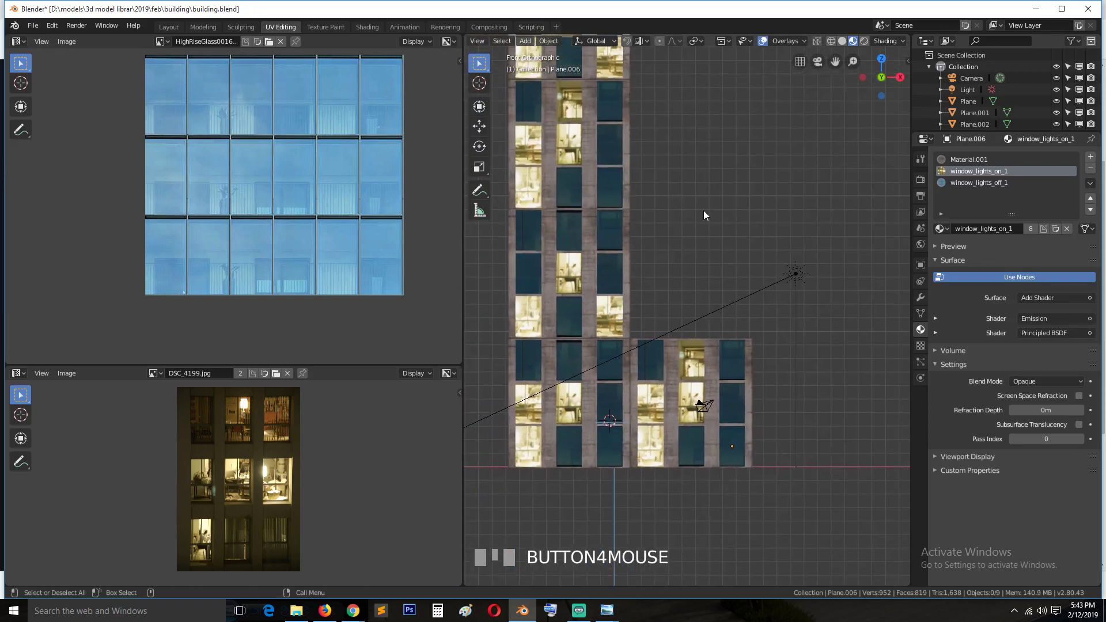
# Step: Turn on snapping in the viewport header
pyautogui.click(805, 41)
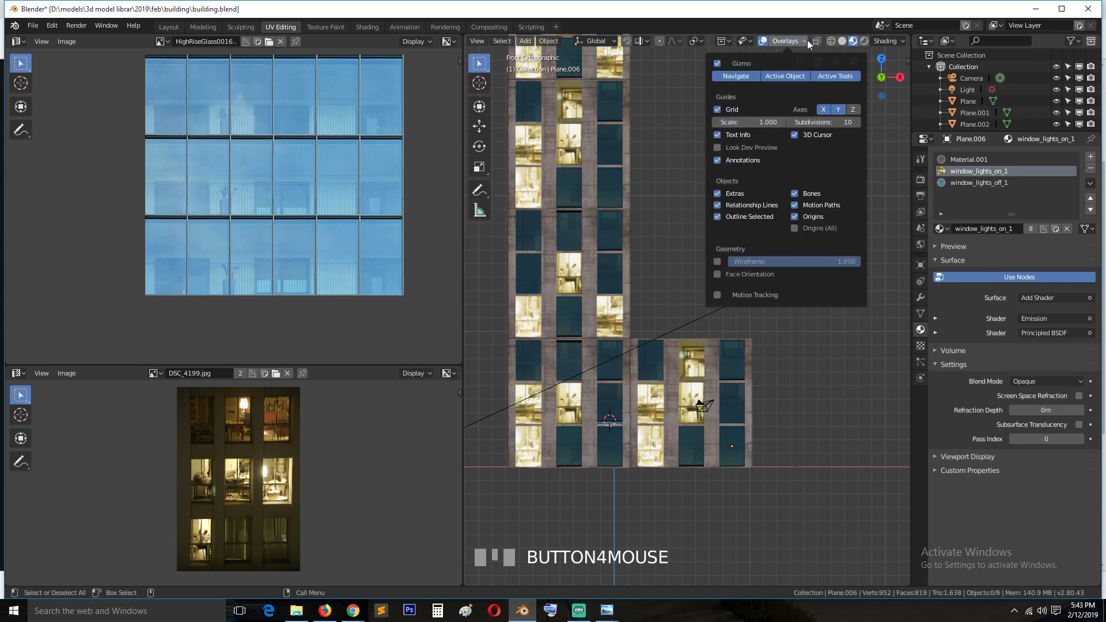
pyautogui.click(891, 41)
pyautogui.moveTo(727, 40)
pyautogui.click(696, 41)
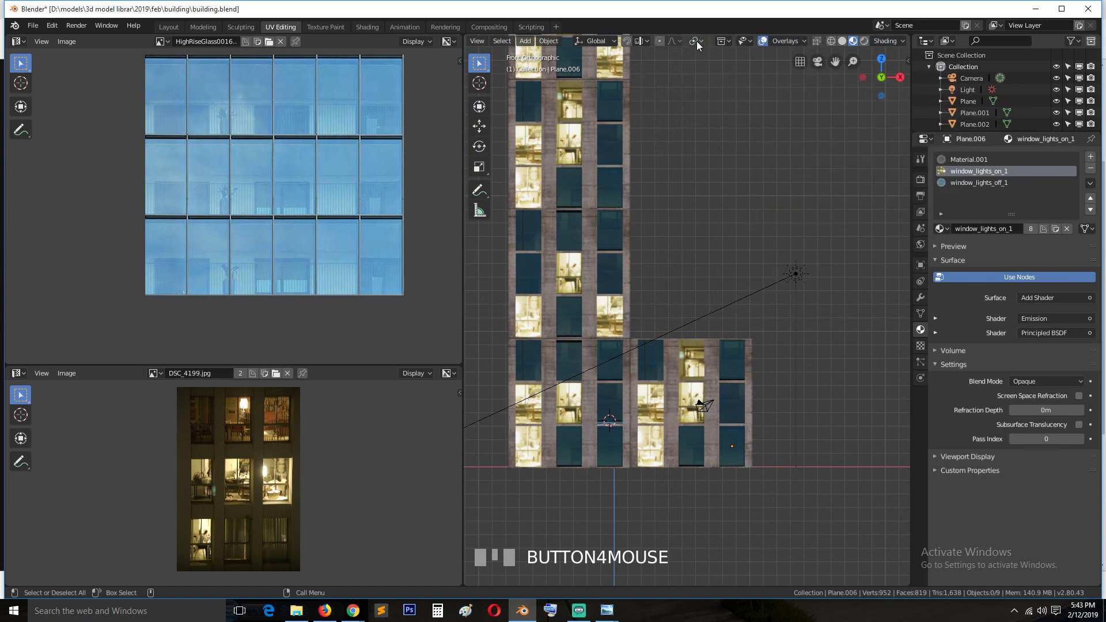
pyautogui.click(696, 41)
pyautogui.click(624, 40)
# Step: Select Plane.002 and duplicate it as a new panel, Plane.007
pyautogui.keyDown('shift'); pyautogui.moveTo(631, 206); pyautogui.dragTo(623, 271, button='middle'); pyautogui.keyUp('shift')
pyautogui.scroll(-3, 621, 200)
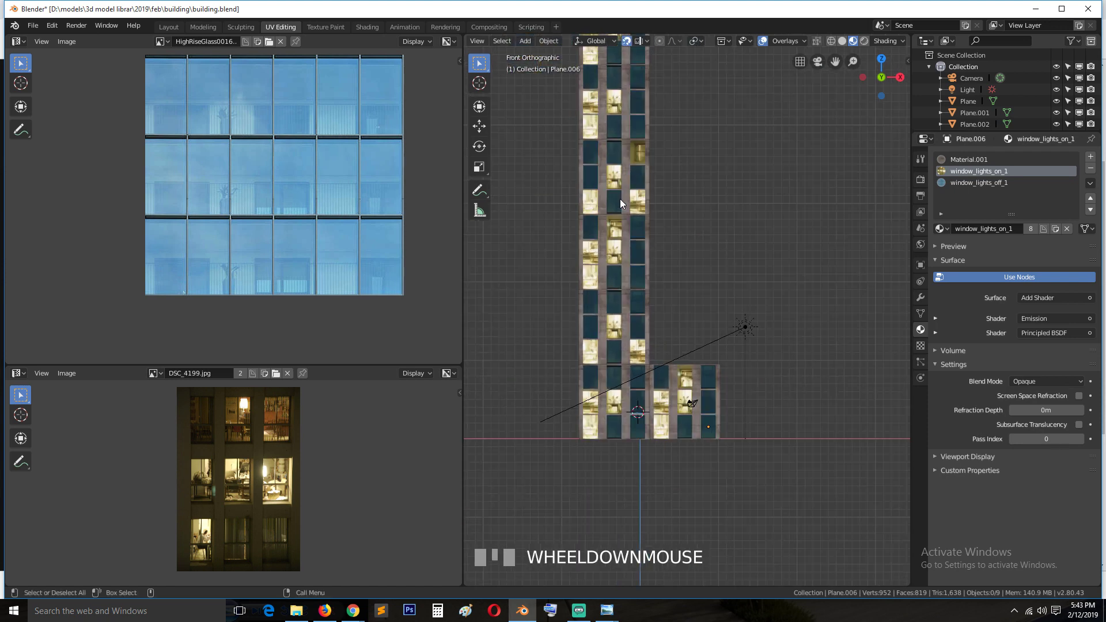
pyautogui.click(621, 198)
pyautogui.click(635, 243)
pyautogui.hotkey('shift', 'd')
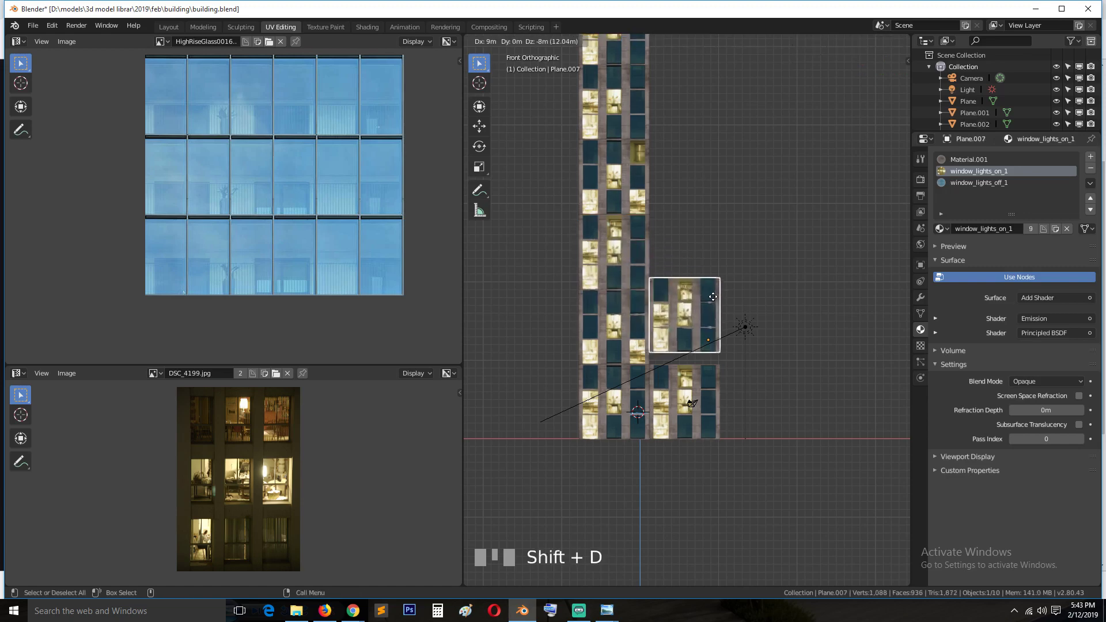
# Step: Place the copied panel Plane.007 and switch snapping to vertices
pyautogui.click(714, 310)
pyautogui.scroll(3, 722, 332)
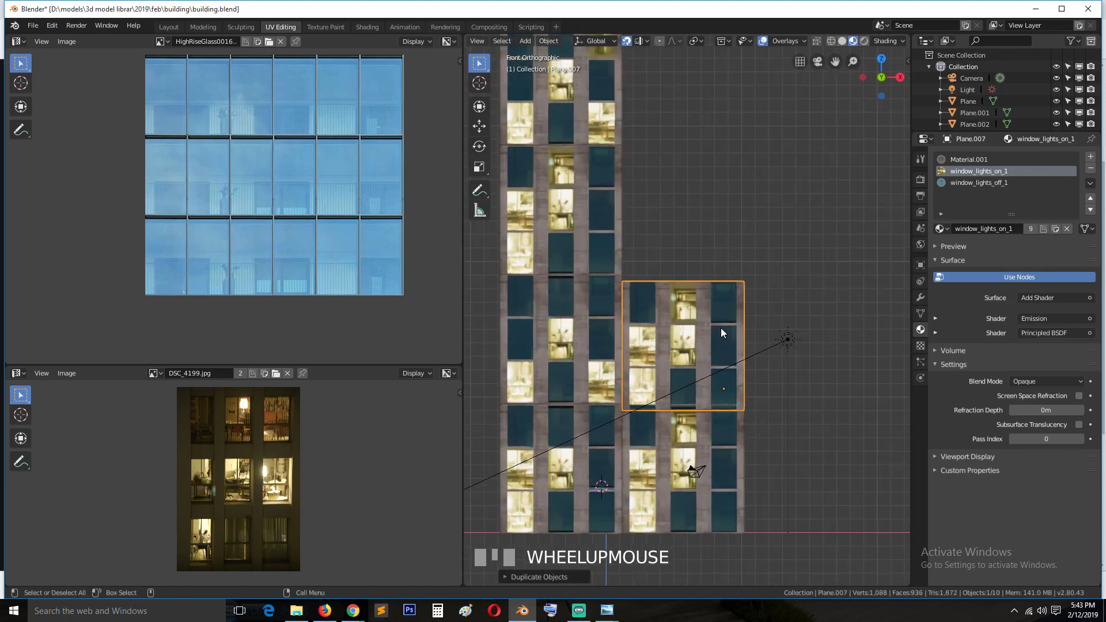
pyautogui.press('g')
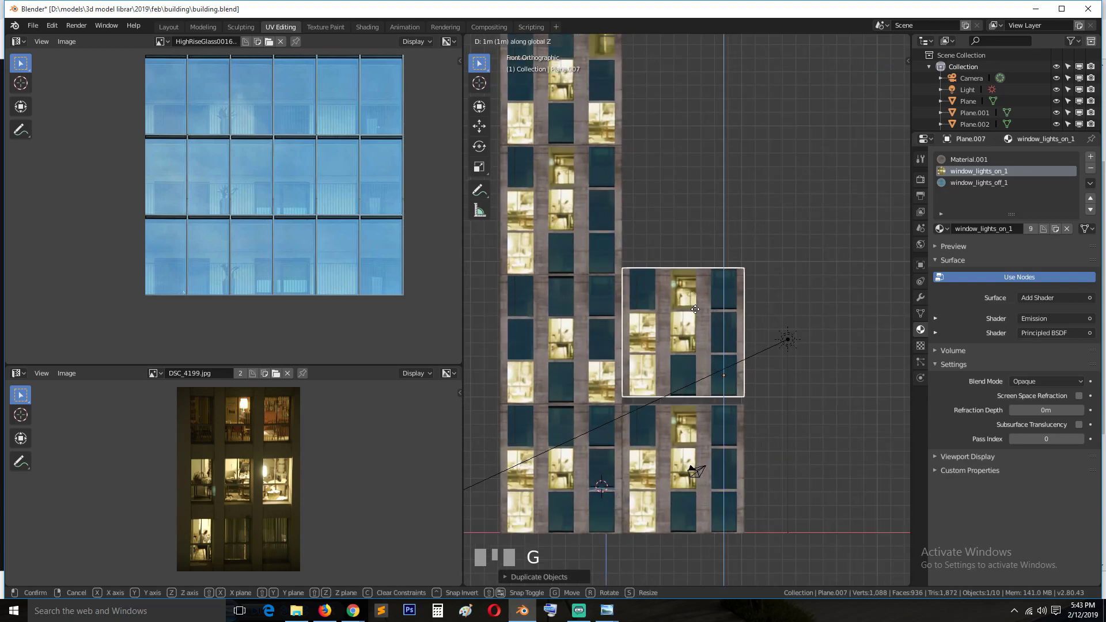
pyautogui.rightClick(696, 308)
pyautogui.click(644, 41)
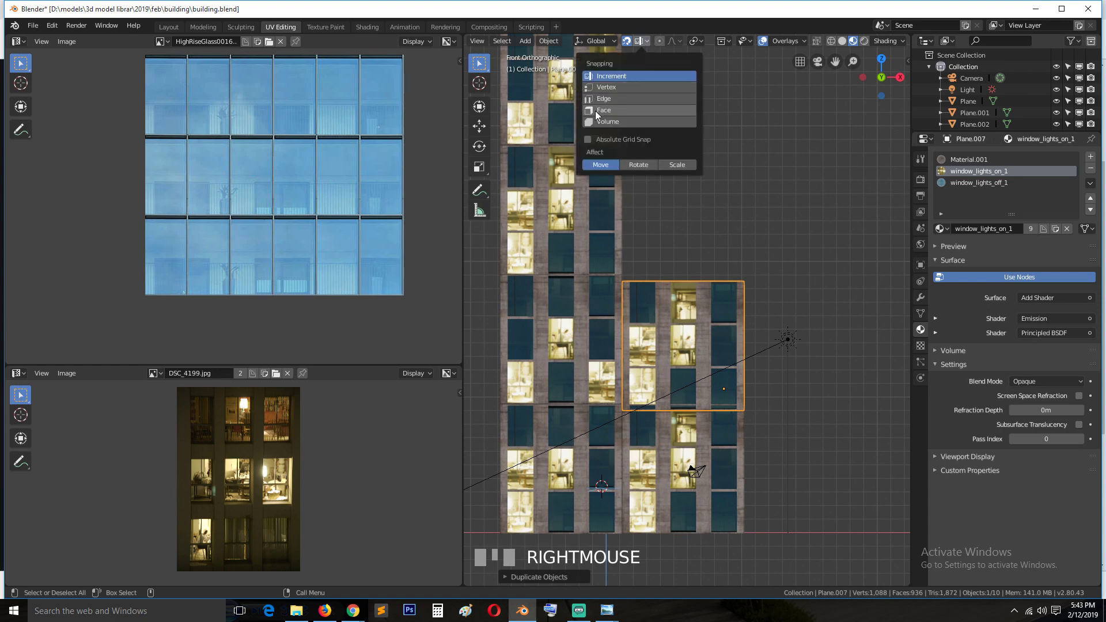
pyautogui.click(604, 87)
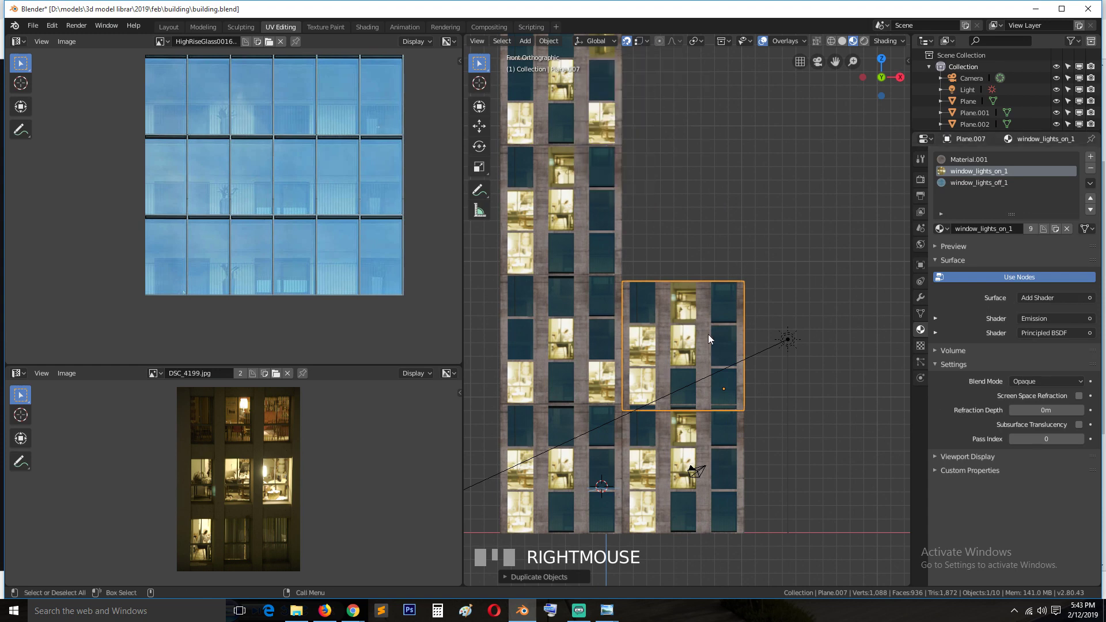
pyautogui.press('g')
pyautogui.rightClick(638, 119)
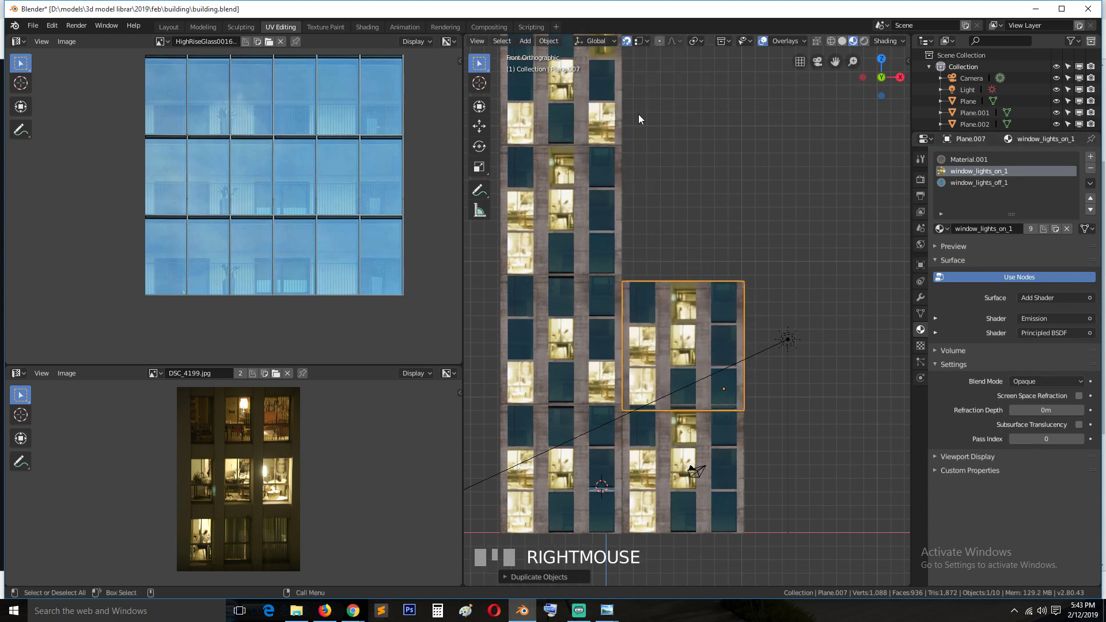
# Step: Try a different snap element and drop Plane.007 slightly higher
pyautogui.click(637, 42)
pyautogui.click(638, 42)
pyautogui.click(637, 97)
pyautogui.press('g')
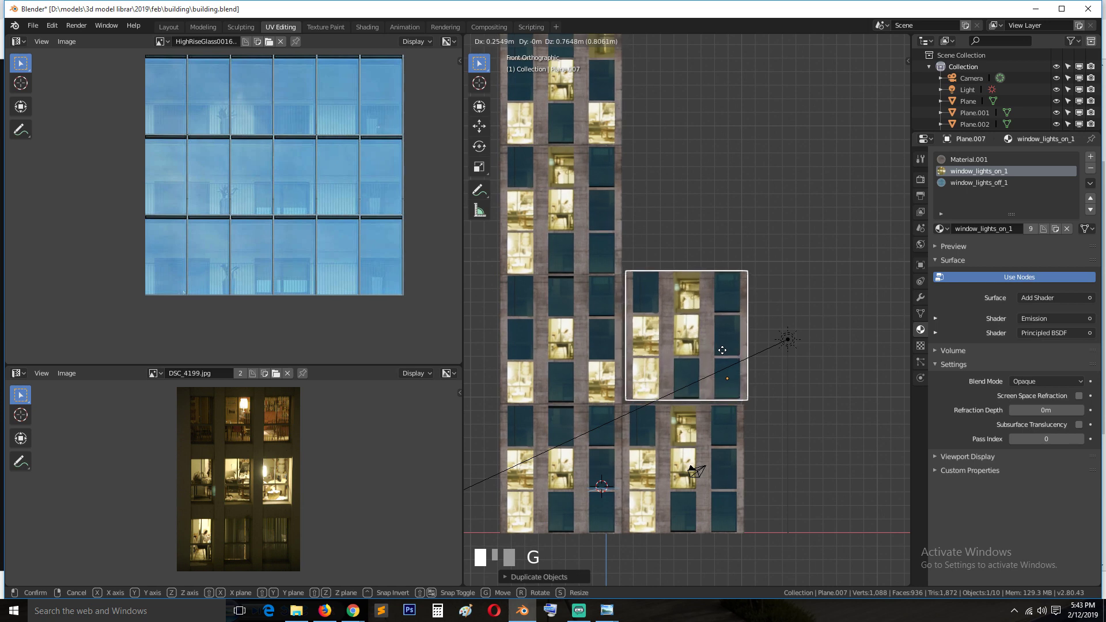
pyautogui.rightClick(717, 306)
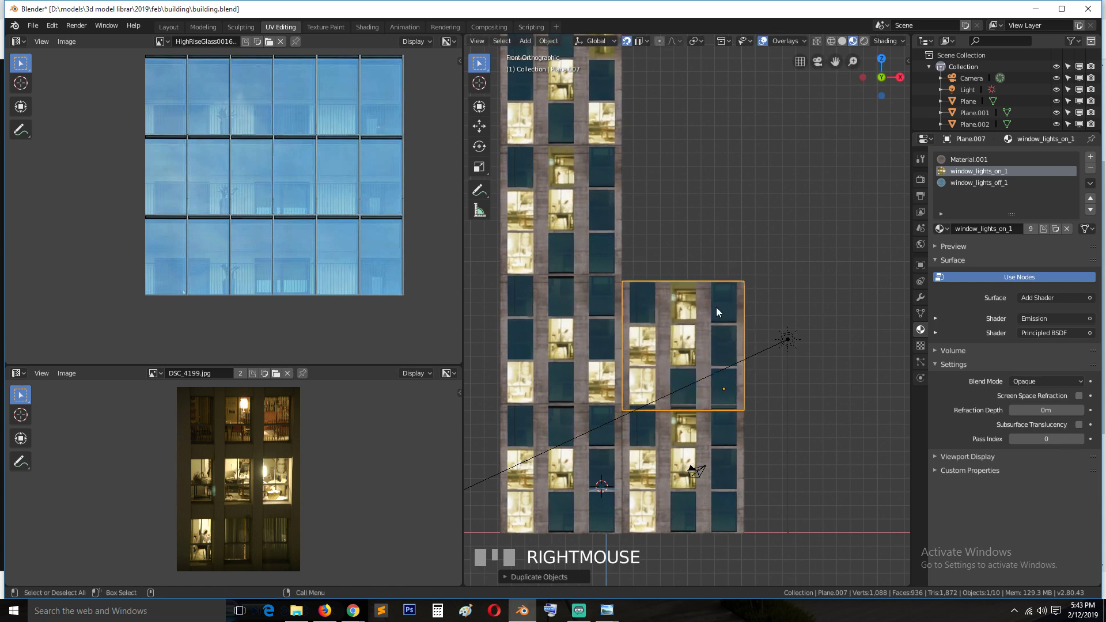
pyautogui.press('g')
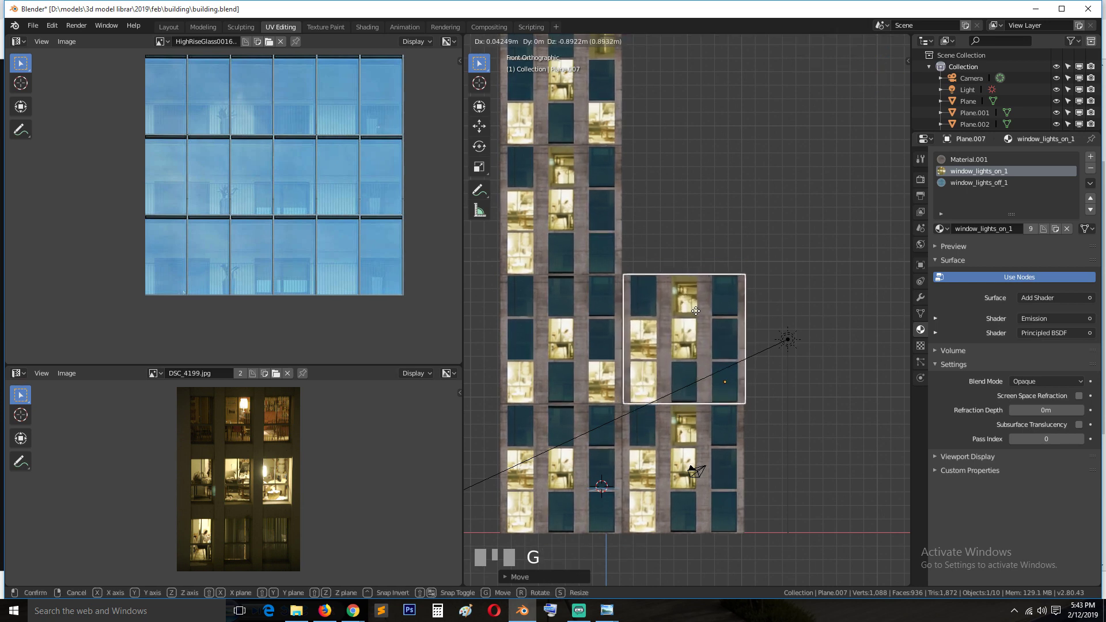
pyautogui.click(695, 304)
# Step: Return snapping to increments and set Plane.007 in place
pyautogui.click(642, 41)
pyautogui.click(610, 76)
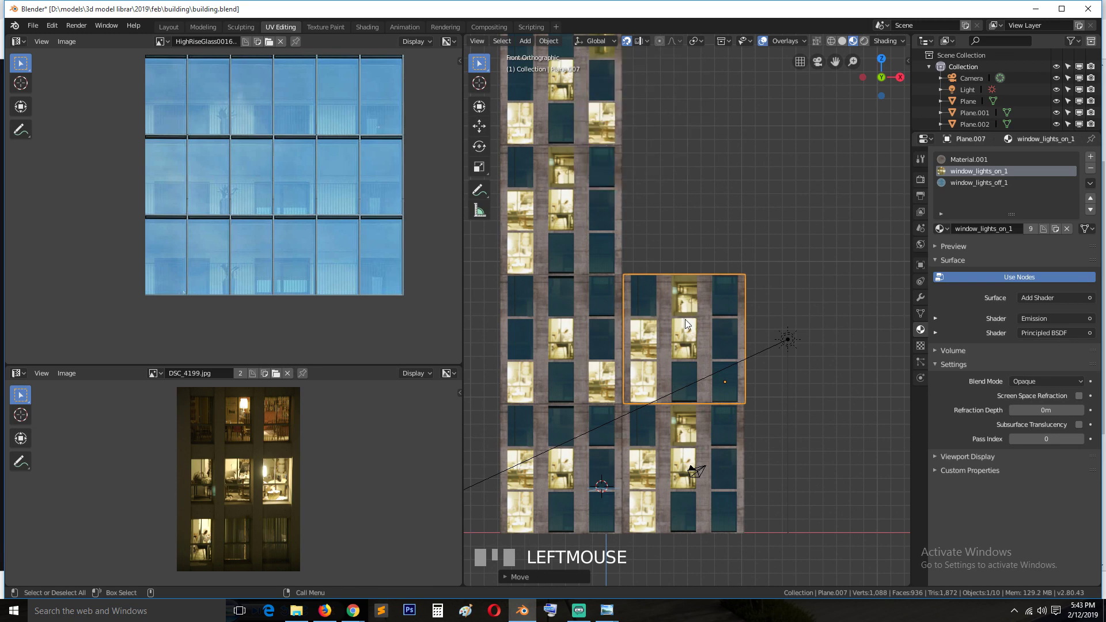
pyautogui.press('g')
pyautogui.click(685, 349)
pyautogui.scroll(5, 692, 354)
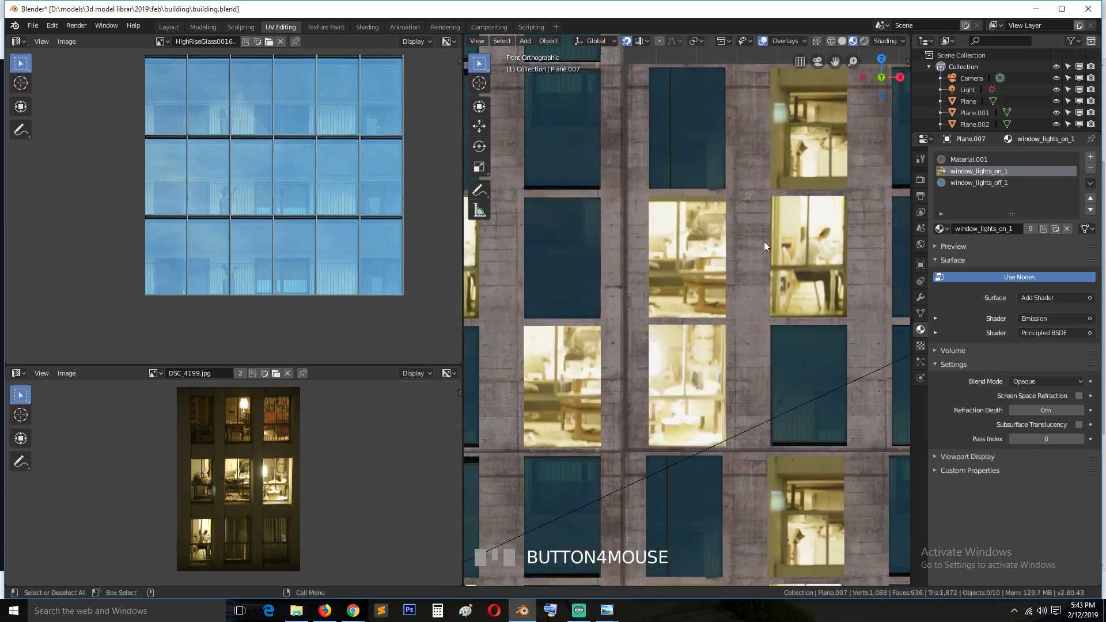
# Step: Nudge Plane.007 into alignment with the panel stack
pyautogui.click(761, 243)
pyautogui.press('g')
pyautogui.click(713, 277)
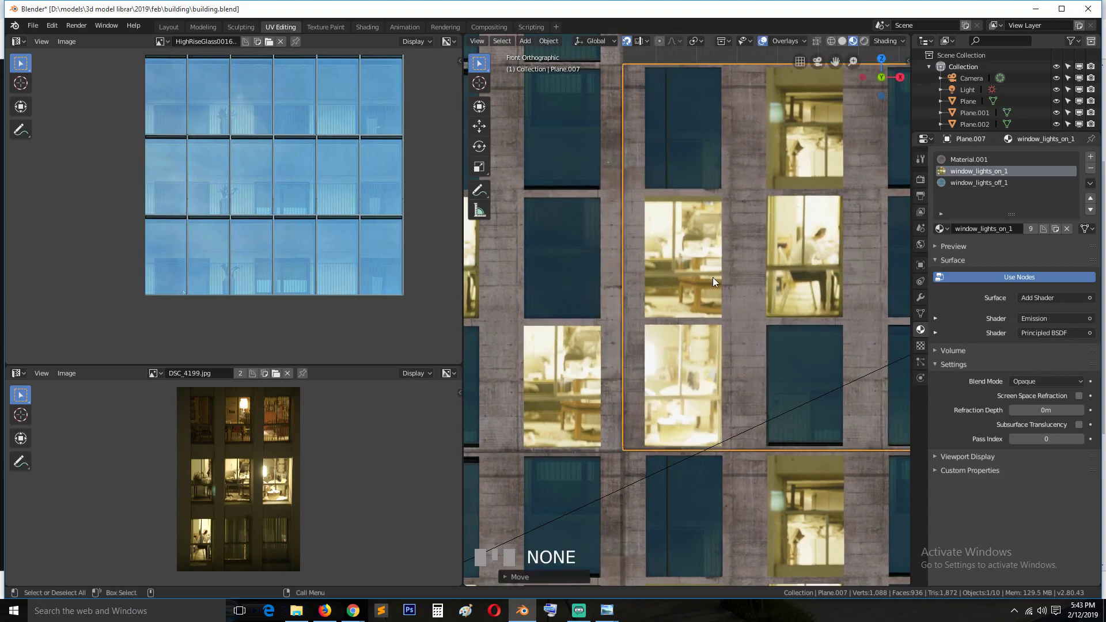
pyautogui.scroll(-8, 716, 259)
pyautogui.keyDown('shift'); pyautogui.moveTo(715, 232); pyautogui.dragTo(693, 319, button='middle'); pyautogui.keyUp('shift')
# Step: Duplicate Plane.003 as Plane.008 and move it along Z onto the section below
pyautogui.click(635, 302)
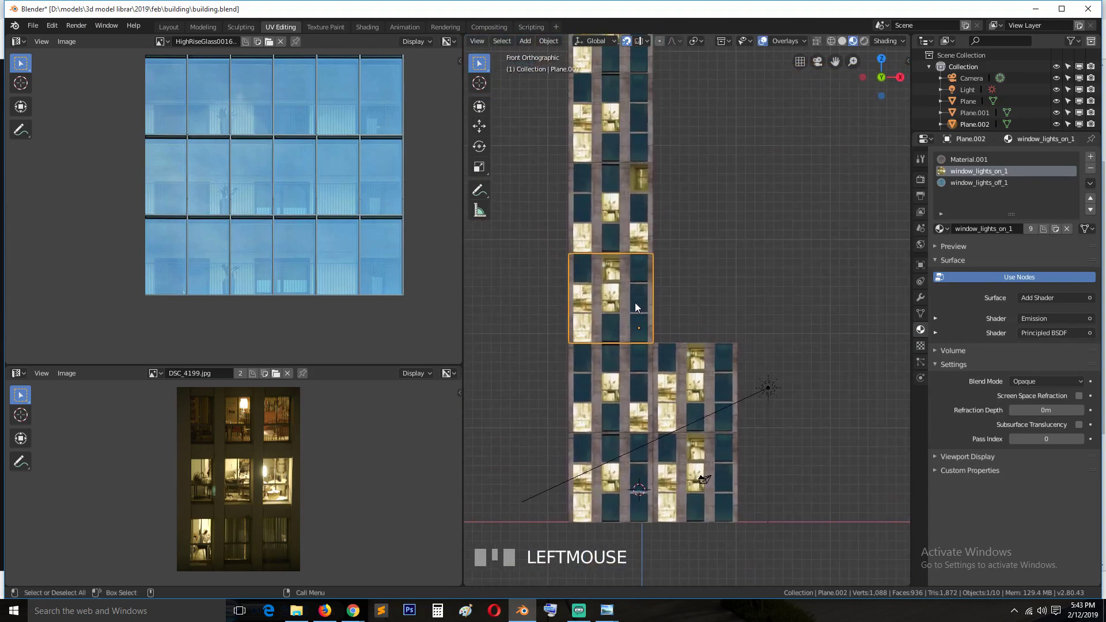
pyautogui.press('a')
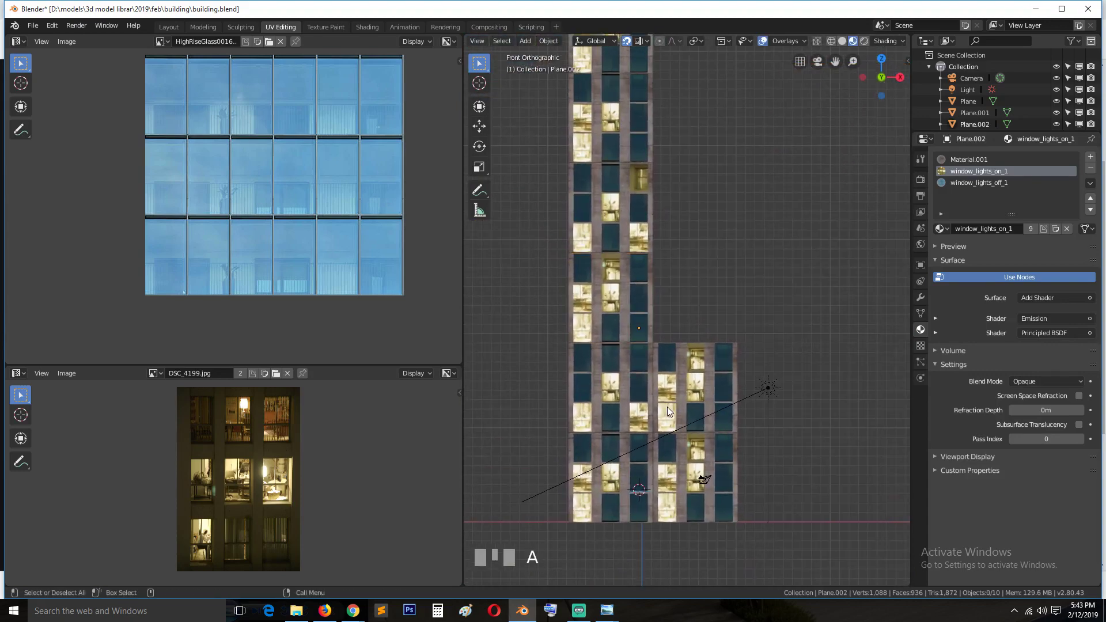
pyautogui.click(625, 199)
pyautogui.hotkey('shift', 'd')
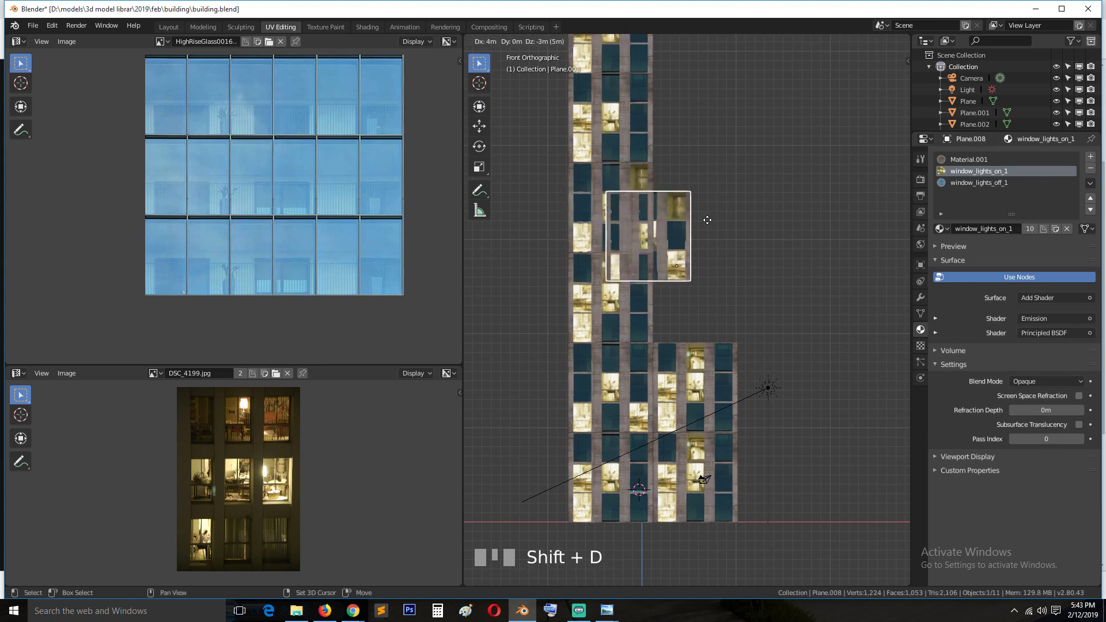
pyautogui.click(713, 253)
pyautogui.scroll(4, 714, 259)
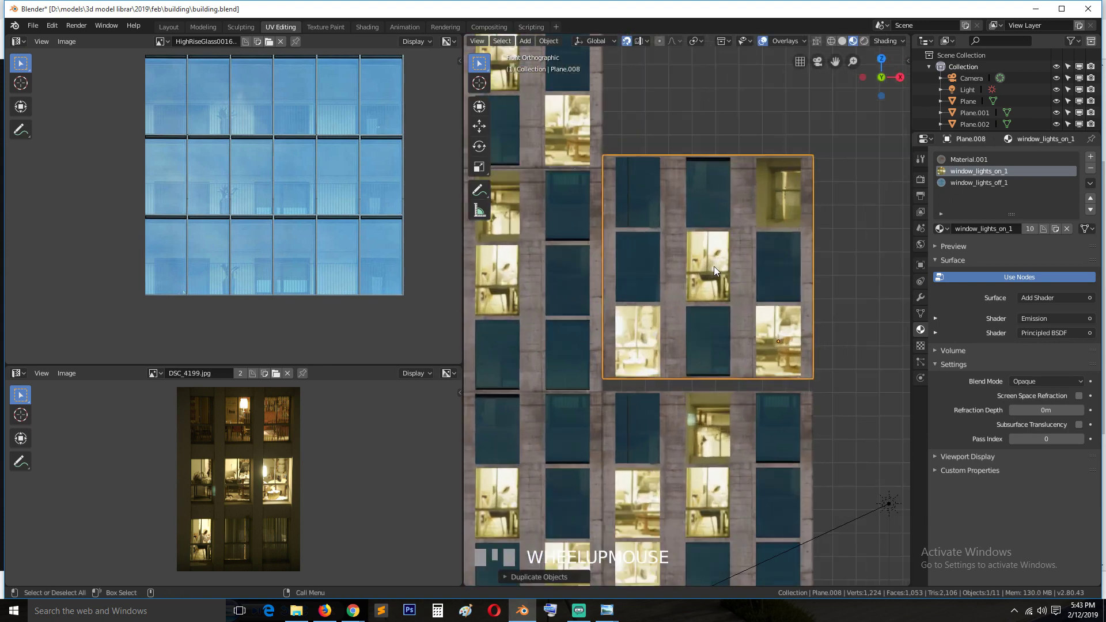
pyautogui.press('g')
pyautogui.press('z')
pyautogui.click(711, 270)
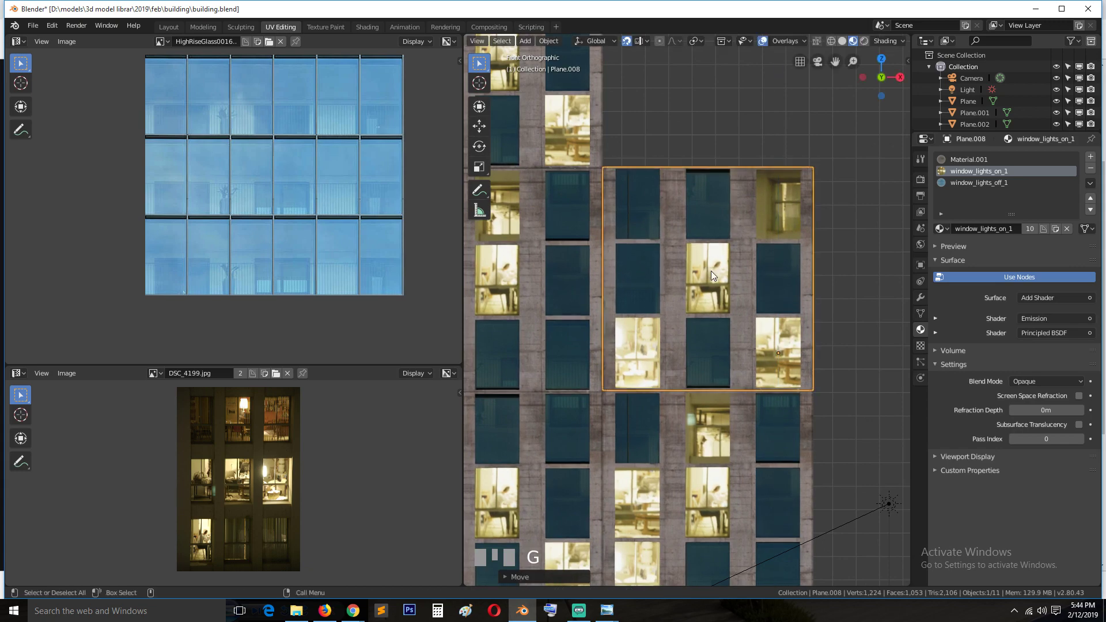
# Step: Duplicate Plane.008 as Plane.009 and raise it along Z above the column
pyautogui.hotkey('alt', 'a')
pyautogui.scroll(-3, 710, 260)
pyautogui.keyDown('shift'); pyautogui.moveTo(711, 259); pyautogui.dragTo(707, 373, button='middle'); pyautogui.keyUp('shift')
pyautogui.click(707, 373)
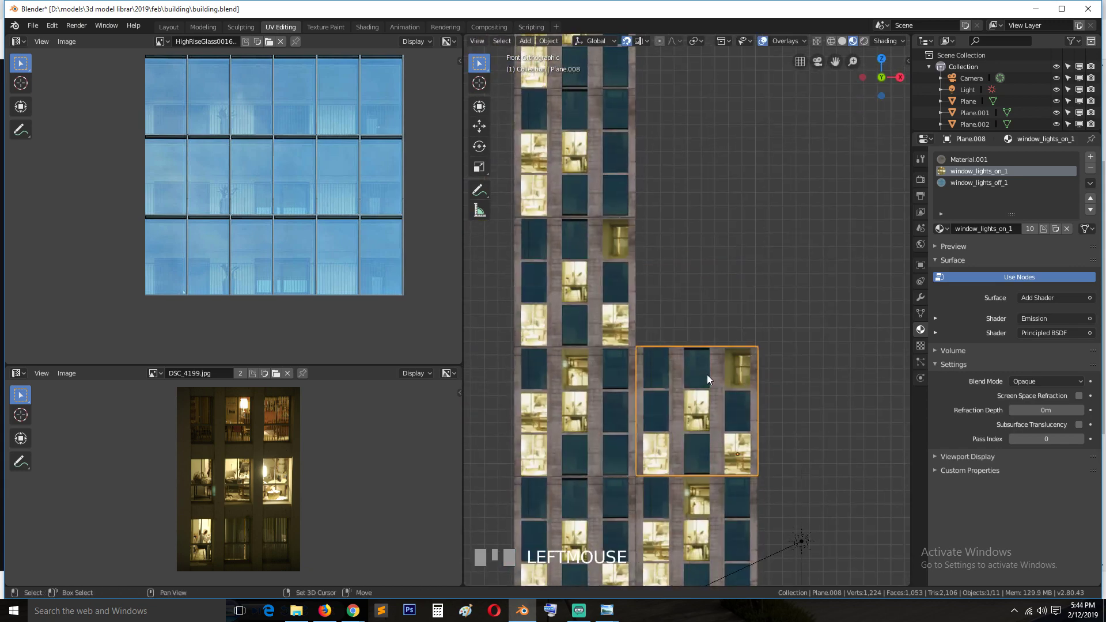
pyautogui.hotkey('shift', 'd')
pyautogui.click(703, 240)
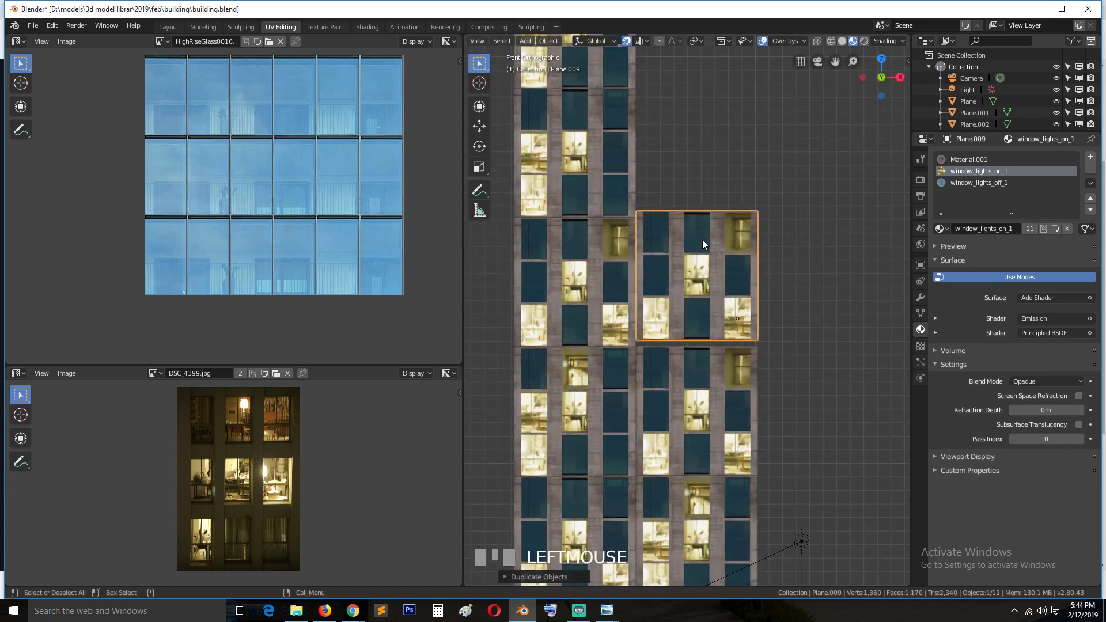
pyautogui.press('g')
pyautogui.press('z')
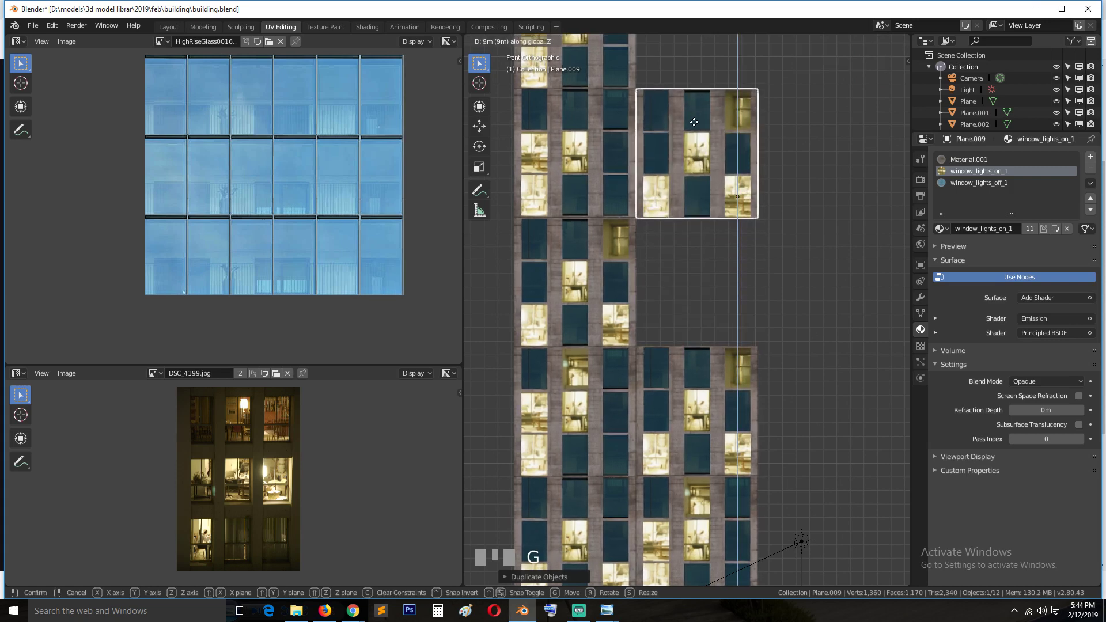
pyautogui.click(694, 119)
# Step: Duplicate the top block Plane.005 into a new panel, Plane.010, and place it
pyautogui.scroll(-5, 637, 126)
pyautogui.scroll(3, 634, 167)
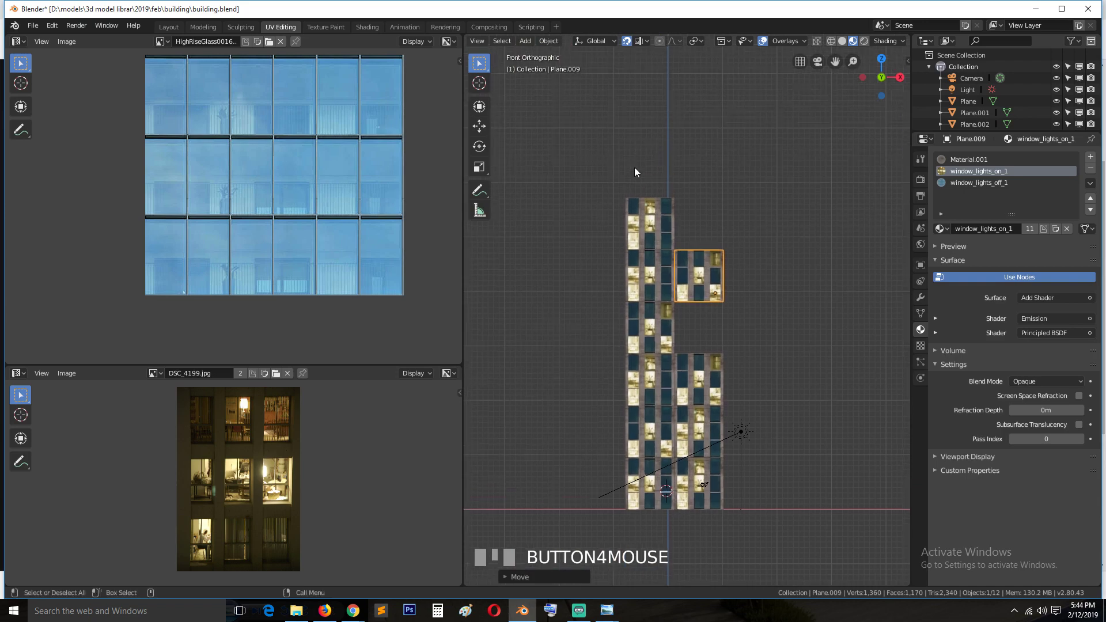
pyautogui.click(628, 169)
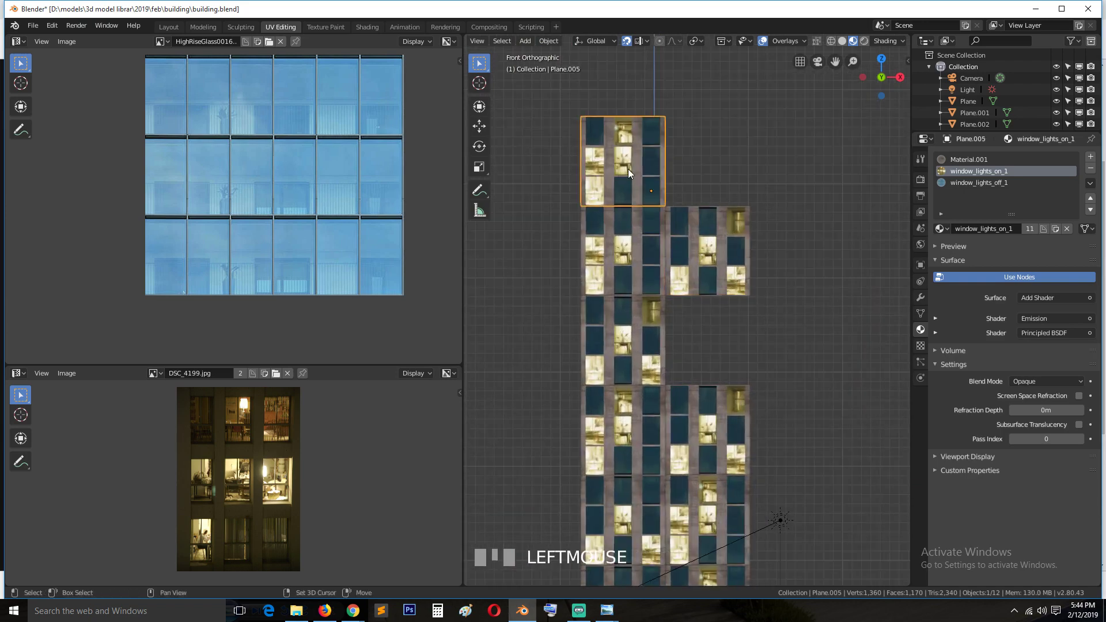
pyautogui.hotkey('shift', 'd')
pyautogui.click(710, 344)
pyautogui.hotkey('alt', 'a')
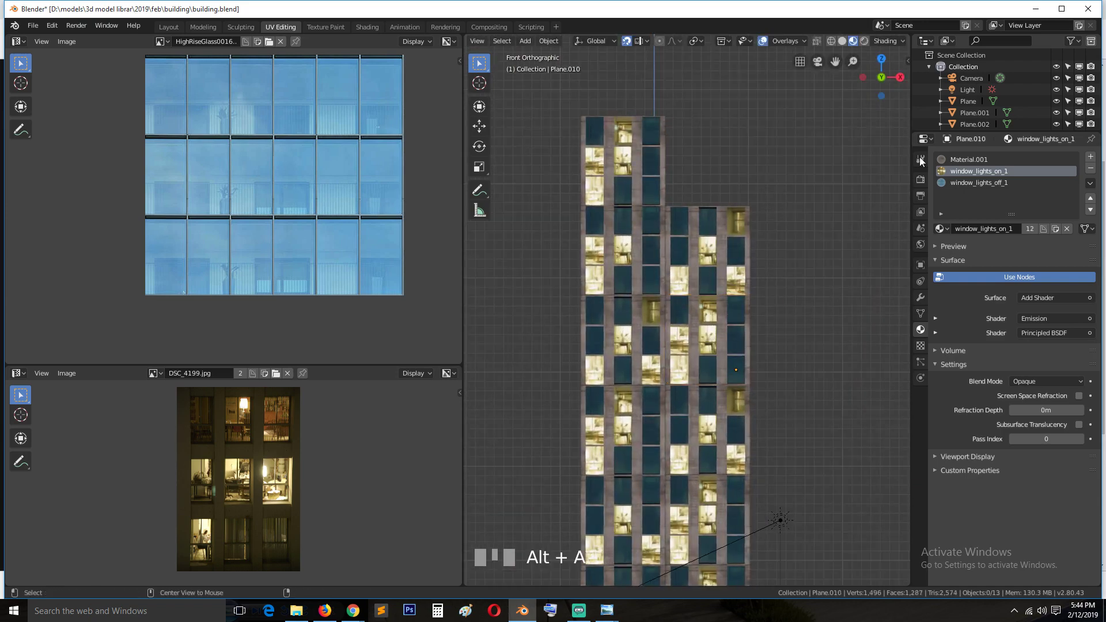
pyautogui.click(924, 41)
# Step: Turn the Outliner into an enlarged Image Editor showing df24ff0d28f92ebfa266cf80885345bb.jpg
pyautogui.click(617, 97)
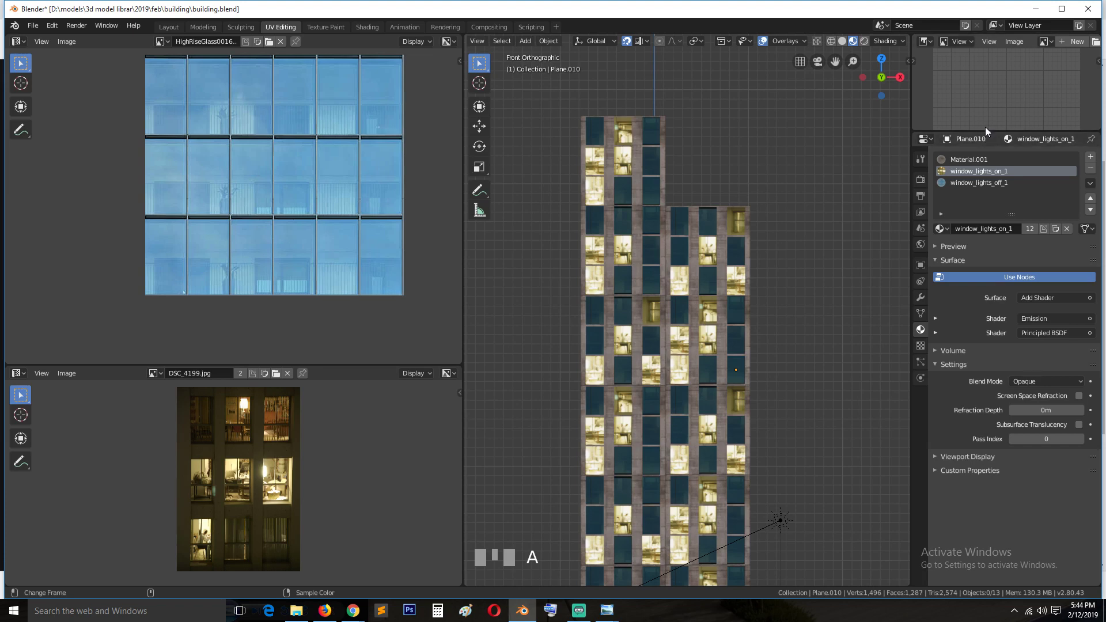
pyautogui.moveTo(985, 130); pyautogui.dragTo(977, 276)
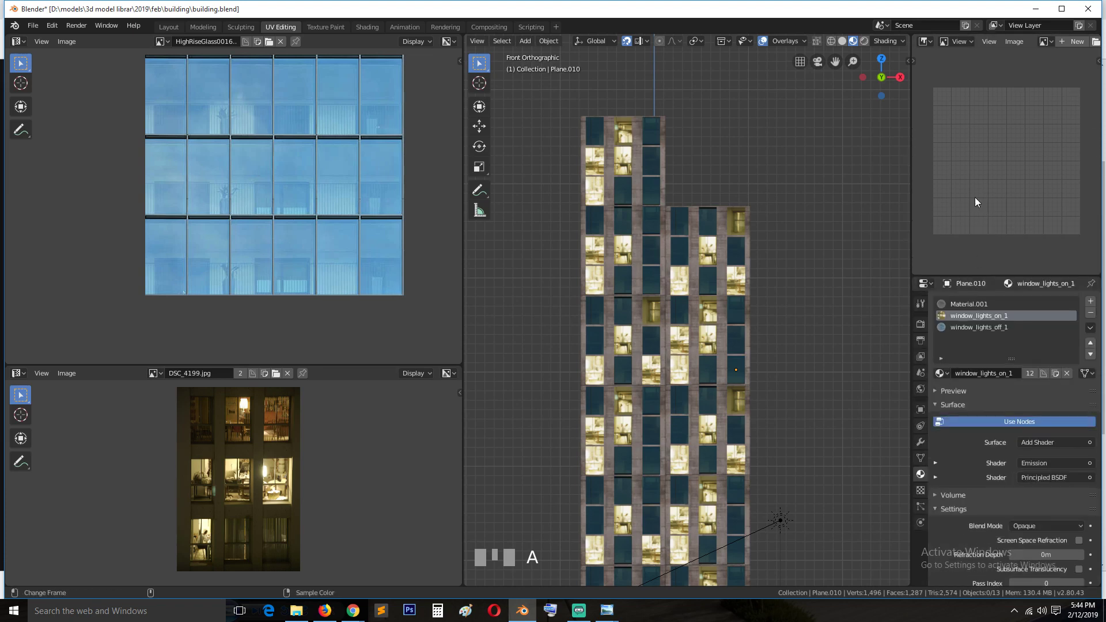
pyautogui.click(1042, 41)
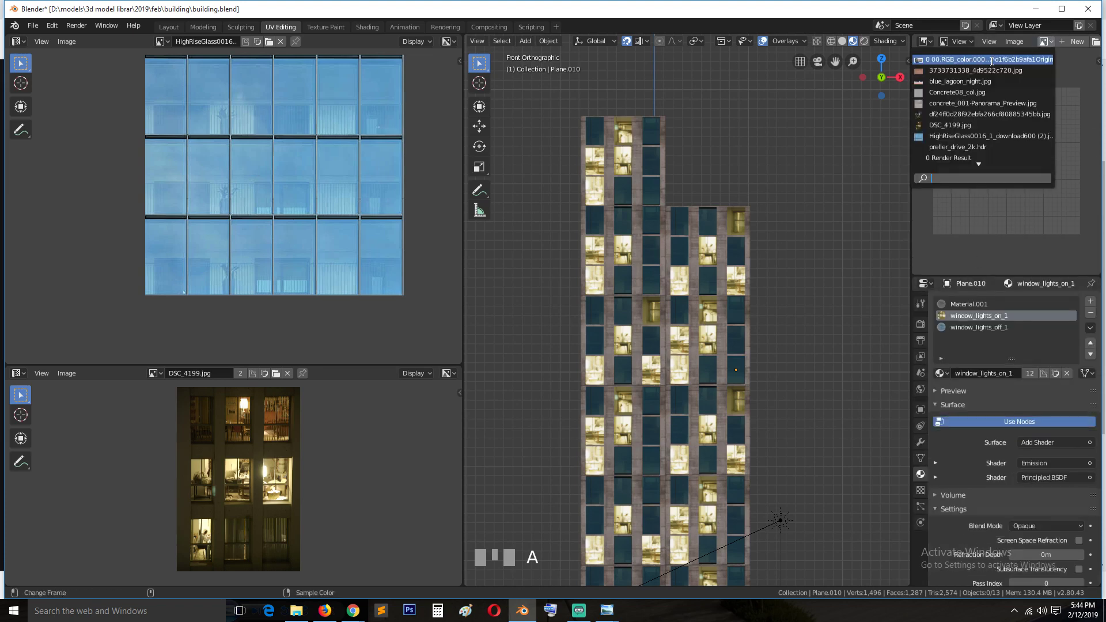
pyautogui.click(963, 125)
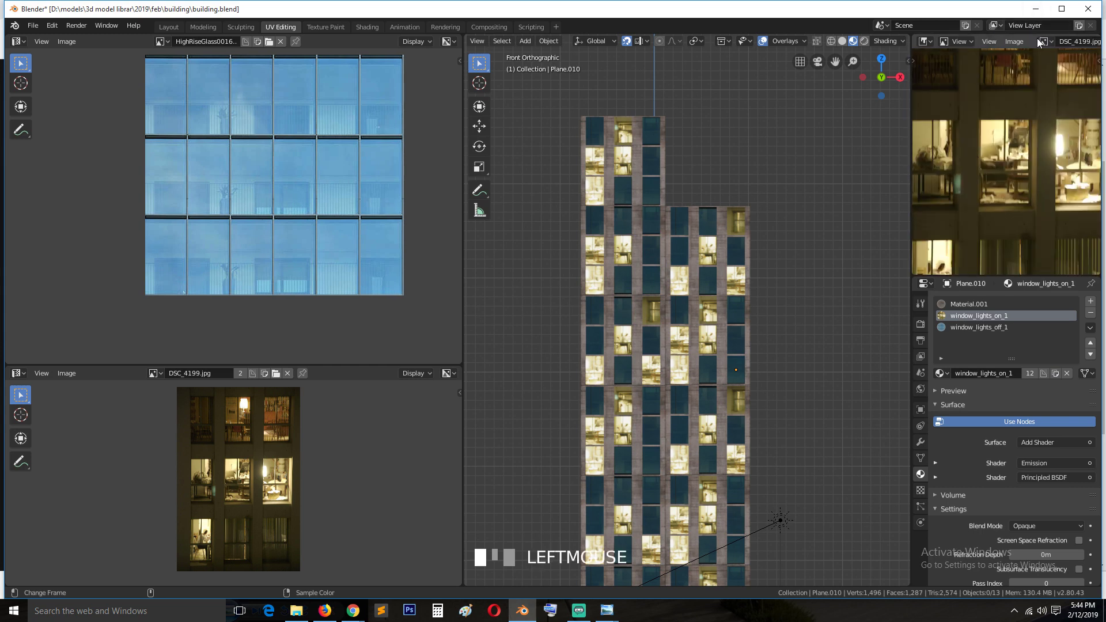
pyautogui.click(1038, 39)
pyautogui.click(977, 148)
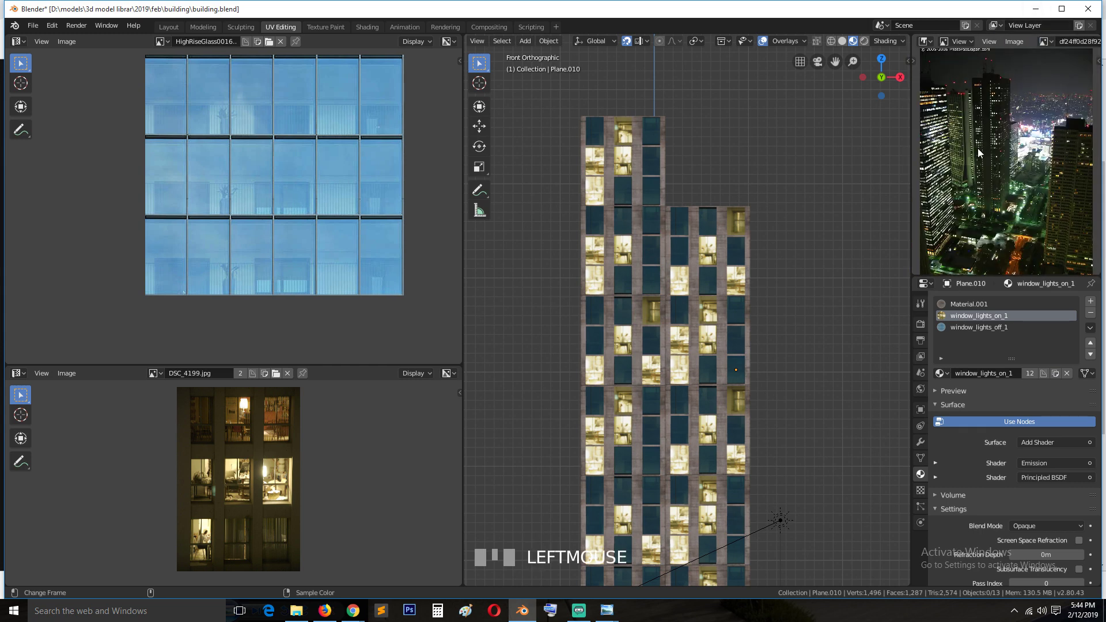
pyautogui.scroll(3, 980, 152)
pyautogui.keyDown('shift'); pyautogui.moveTo(772, 251); pyautogui.dragTo(713, 232, button='middle'); pyautogui.keyUp('shift')
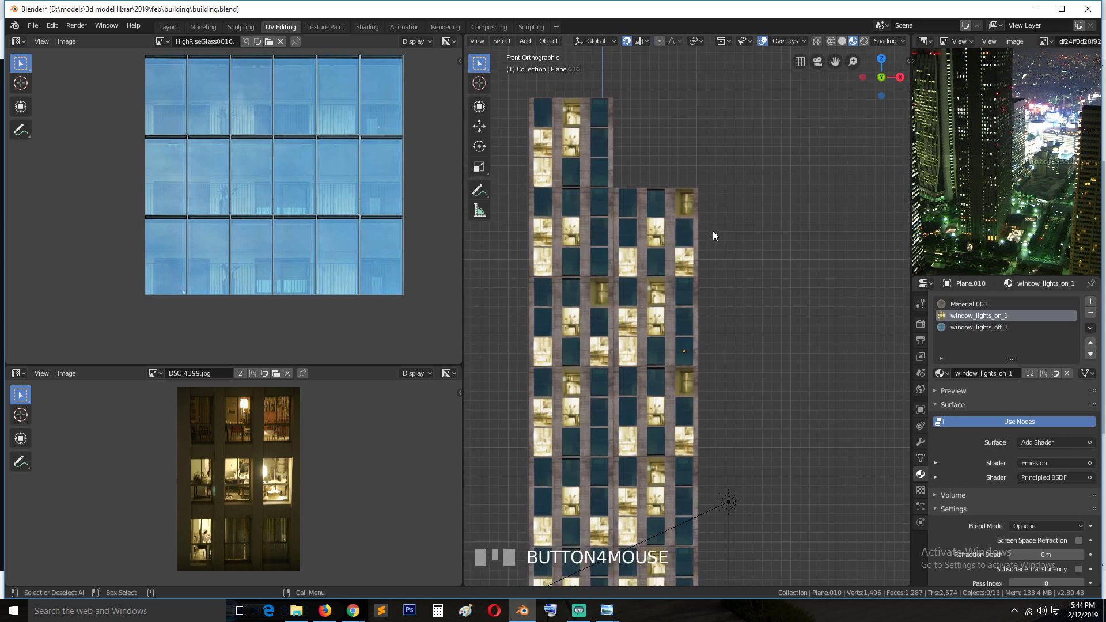
# Step: Save, then duplicate the lower-right dark-windowed panel onto the right column's top
pyautogui.hotkey('ctrl', 's')
pyautogui.click(668, 226)
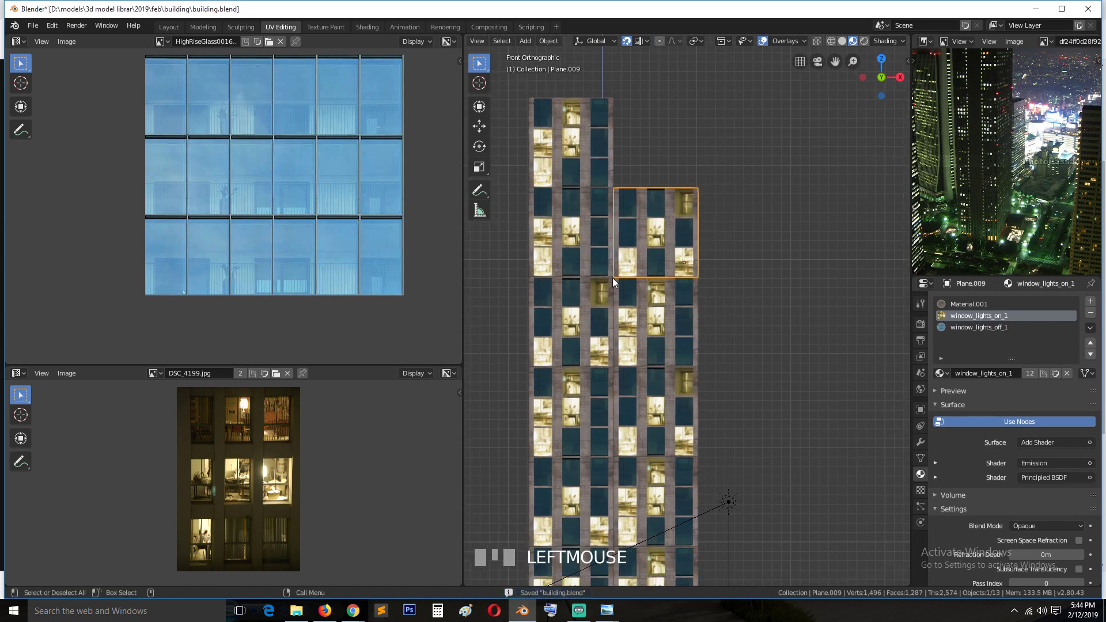
pyautogui.click(582, 346)
pyautogui.click(594, 490)
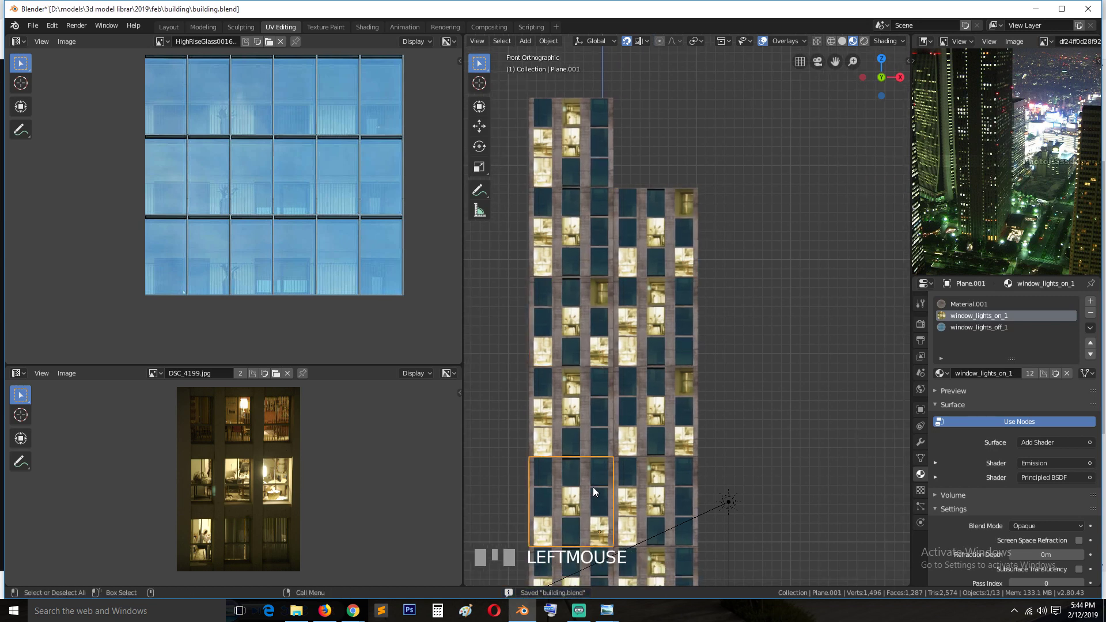
pyautogui.click(617, 573)
pyautogui.hotkey('shift', 'd')
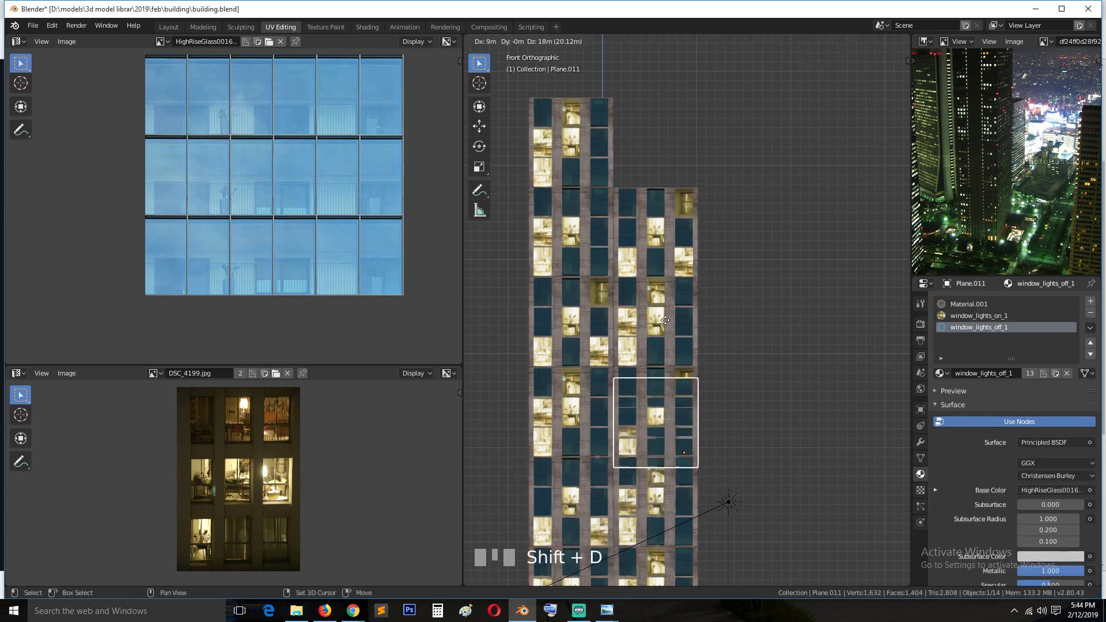
pyautogui.click(652, 110)
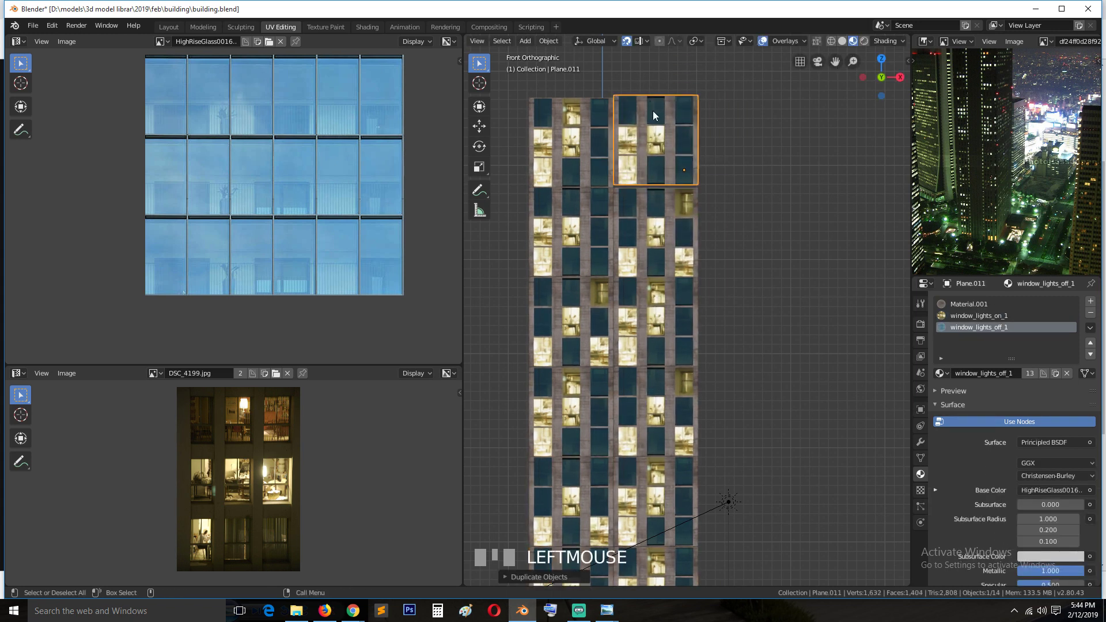
# Step: Lower the duplicate panel Plane.011 so it sits flush on the column
pyautogui.press('a')
pyautogui.scroll(2, 672, 150)
pyautogui.press('g')
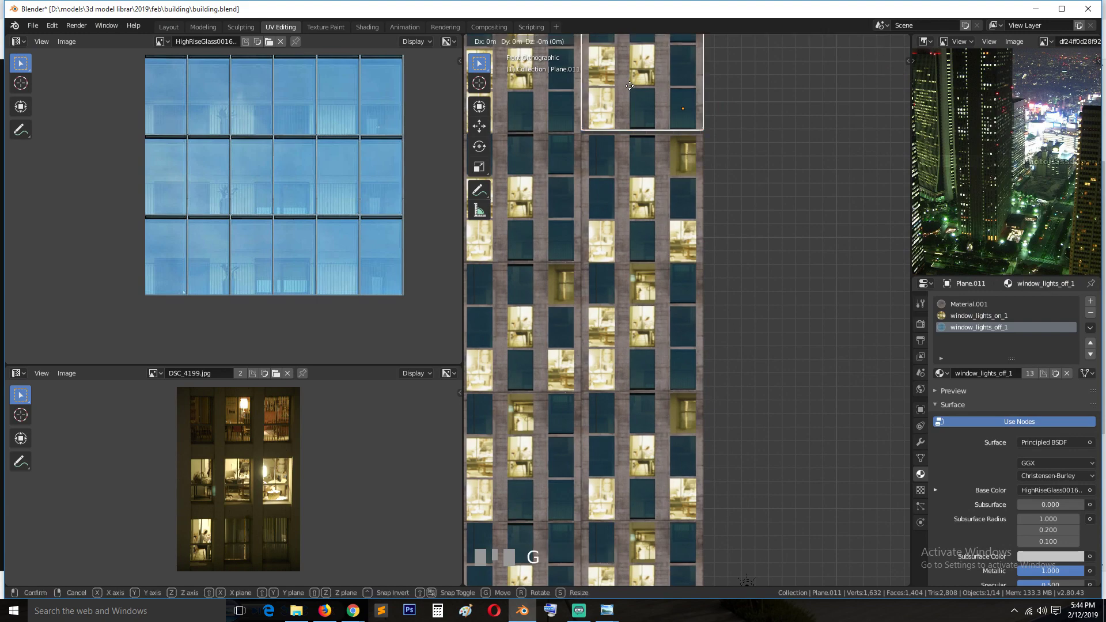
pyautogui.rightClick(632, 89)
pyautogui.scroll(4, 633, 89)
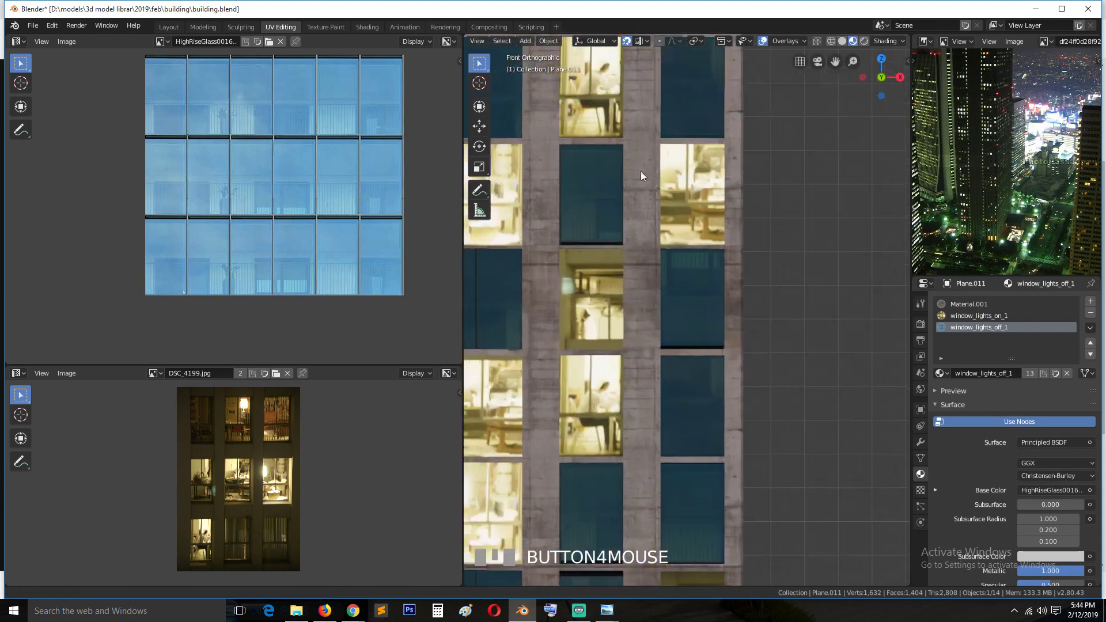
pyautogui.scroll(-1, 644, 215)
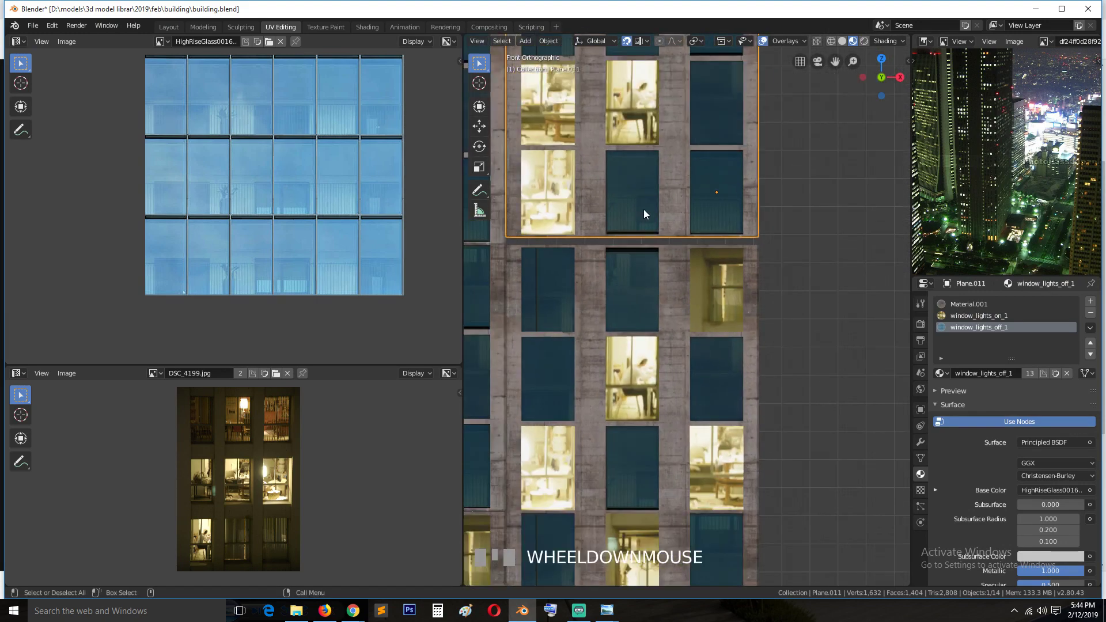
pyautogui.press('g')
pyautogui.click(605, 216)
pyautogui.hotkey('alt', 'a')
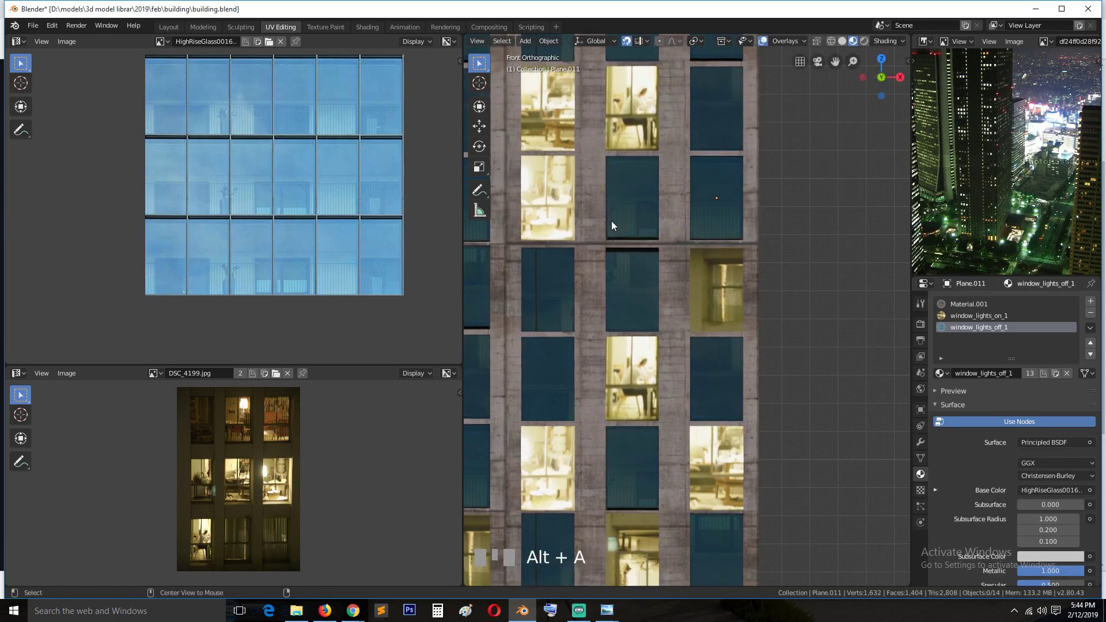
# Step: Save building.blend and return to the front orthographic view
pyautogui.scroll(-3, 612, 224)
pyautogui.scroll(1, 664, 257)
pyautogui.hotkey('ctrl', 's')
pyautogui.moveTo(675, 243)
pyautogui.mouseDown(button='middle')
pyautogui.moveTo(768, 269)
pyautogui.moveTo(752, 245)
pyautogui.moveTo(696, 247)
pyautogui.moveTo(614, 226)
pyautogui.moveTo(694, 251)
pyautogui.mouseUp(button='middle')
pyautogui.press('KP_1')
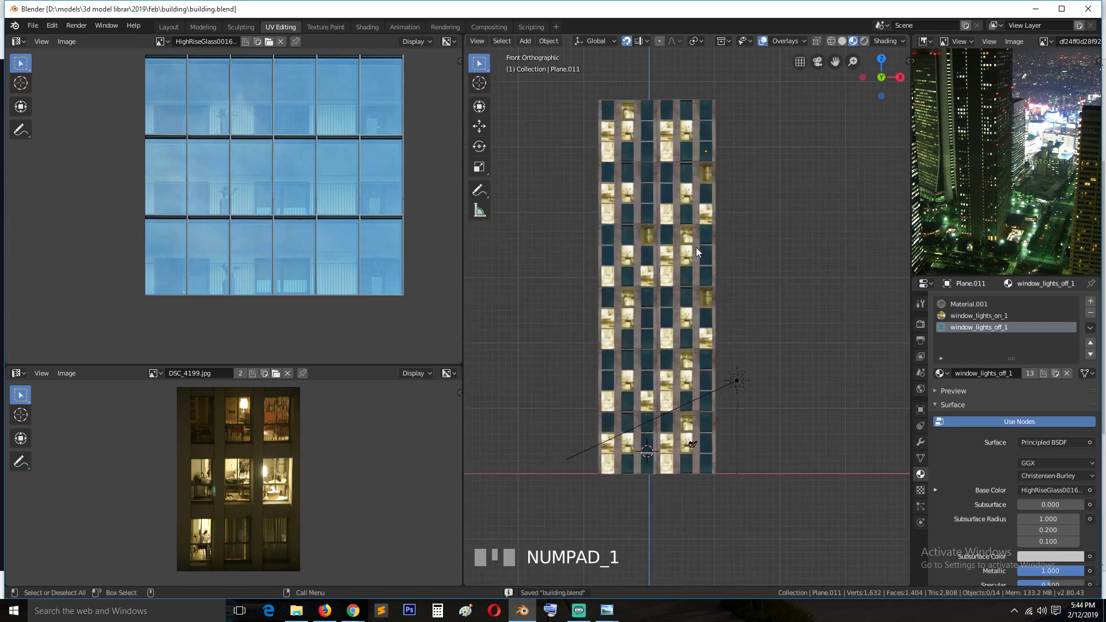
# Step: Hide the sun lamp and save the file
pyautogui.click(736, 381)
pyautogui.press('g')
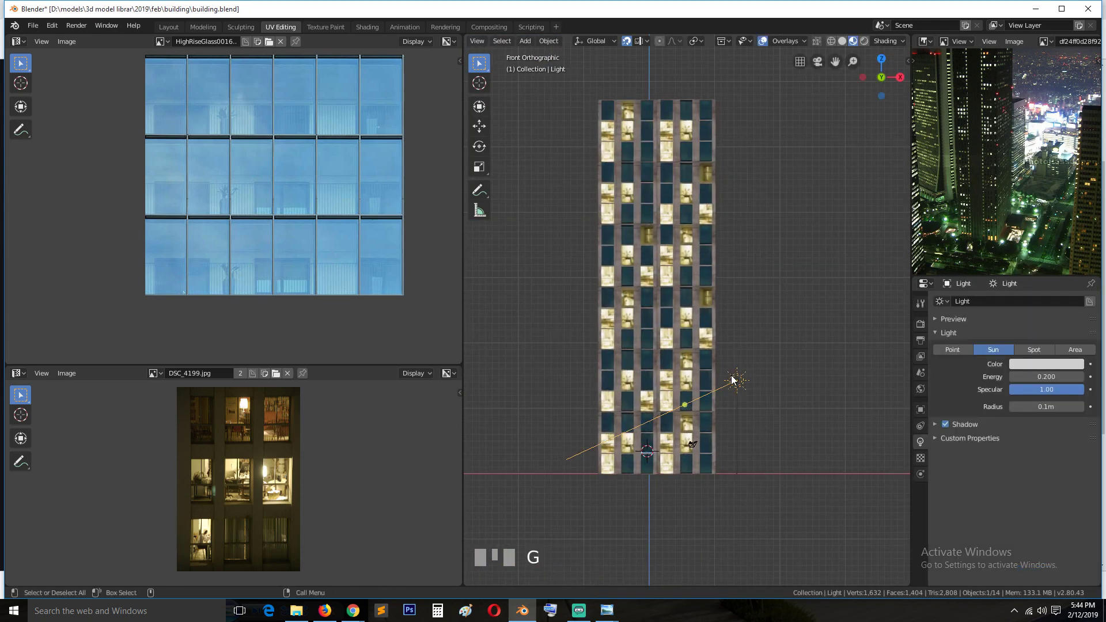
pyautogui.press('h')
pyautogui.scroll(-1, 709, 306)
pyautogui.hotkey('ctrl', 's')
pyautogui.scroll(1, 714, 295)
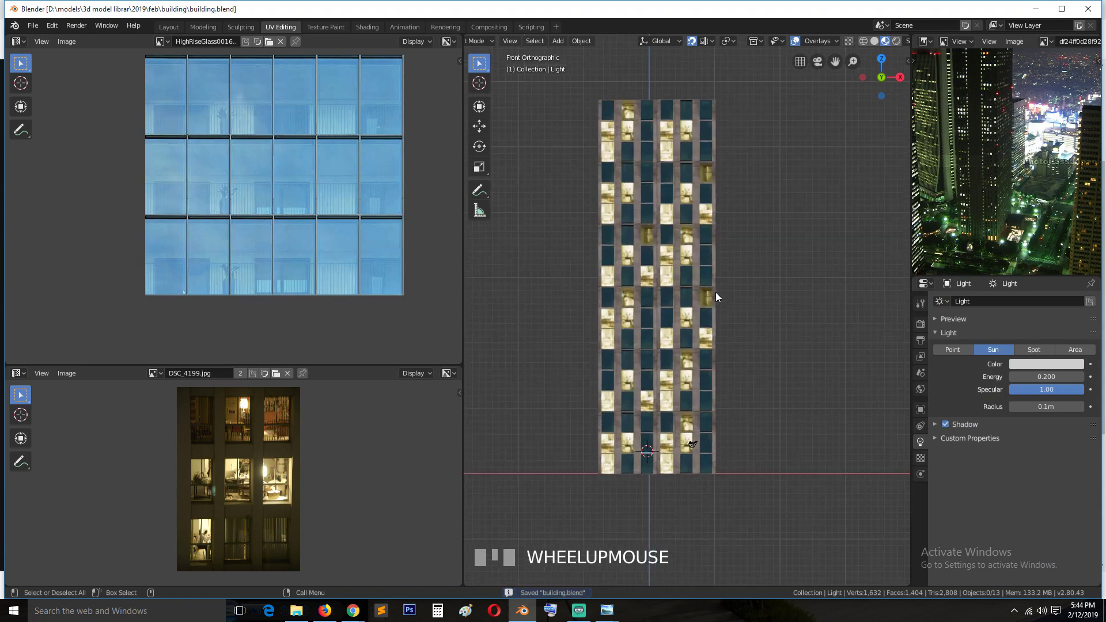
# Step: Select the two top panels and edit their mesh in vertex mode with X-ray on
pyautogui.click(680, 139)
pyautogui.keyDown('shift'); pyautogui.click(635, 134); pyautogui.keyUp('shift')
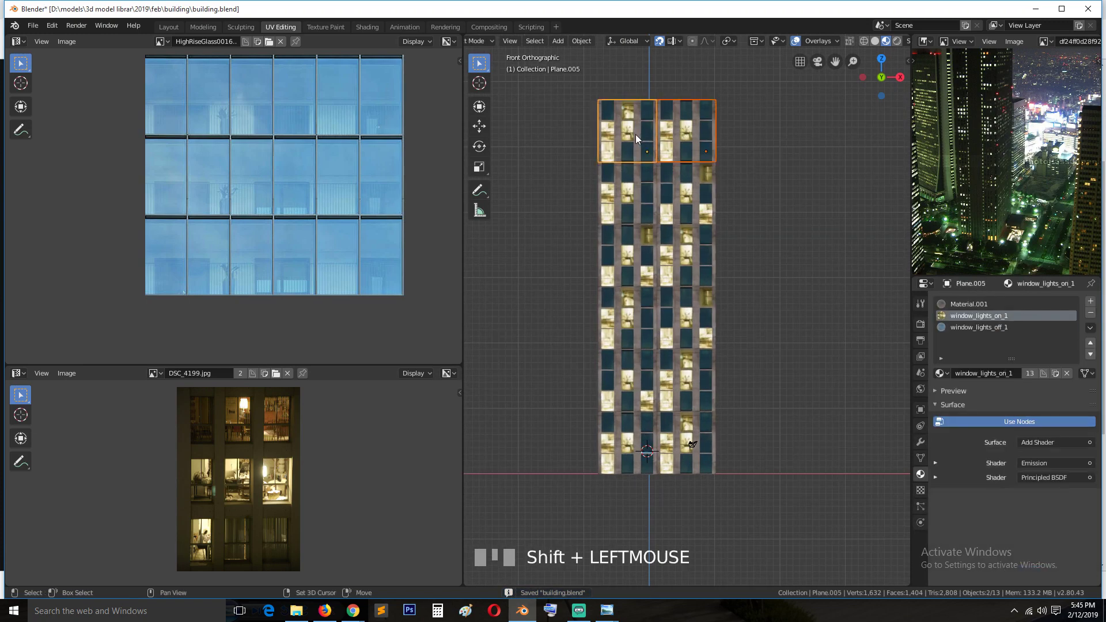
pyautogui.scroll(1, 696, 158)
pyautogui.scroll(1, 696, 158)
pyautogui.keyDown('shift'); pyautogui.moveTo(696, 158); pyautogui.dragTo(727, 265, button='middle'); pyautogui.keyUp('shift')
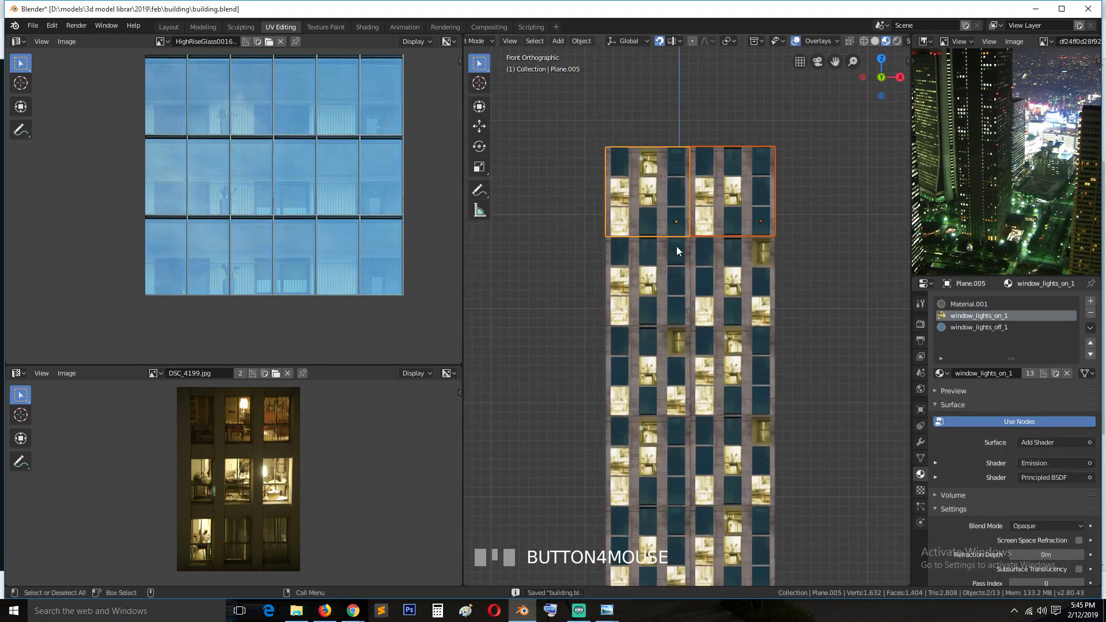
pyautogui.press('Tab')
pyautogui.press('1')
pyautogui.hotkey('alt', 'z')
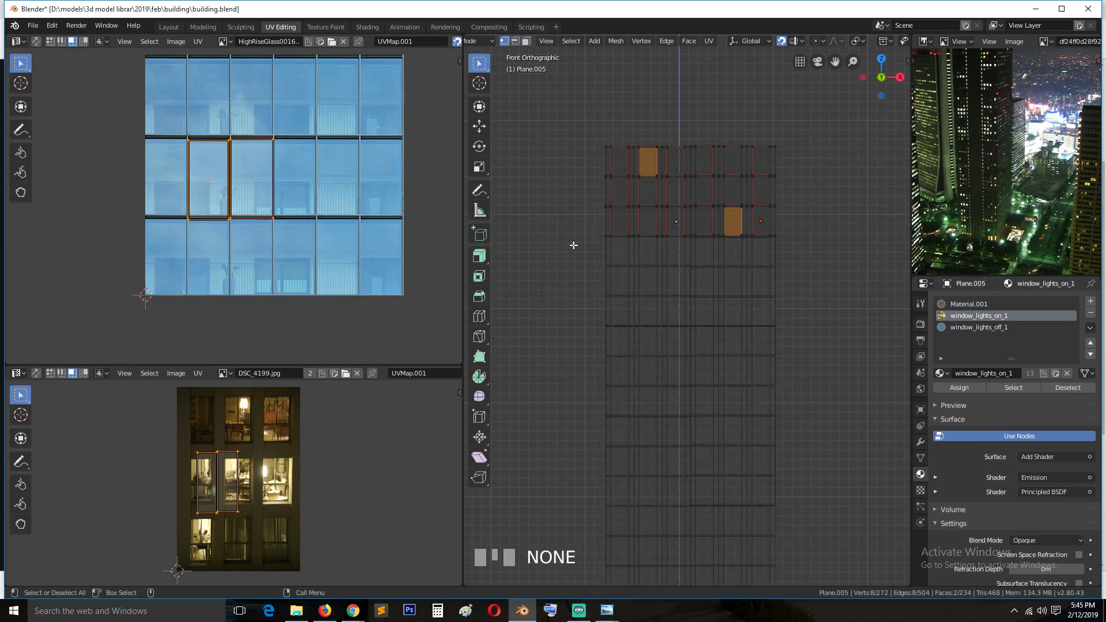
pyautogui.scroll(1, 697, 245)
pyautogui.keyDown('shift'); pyautogui.moveTo(696, 245); pyautogui.dragTo(723, 302, button='middle'); pyautogui.keyUp('shift')
pyautogui.scroll(2, 666, 241)
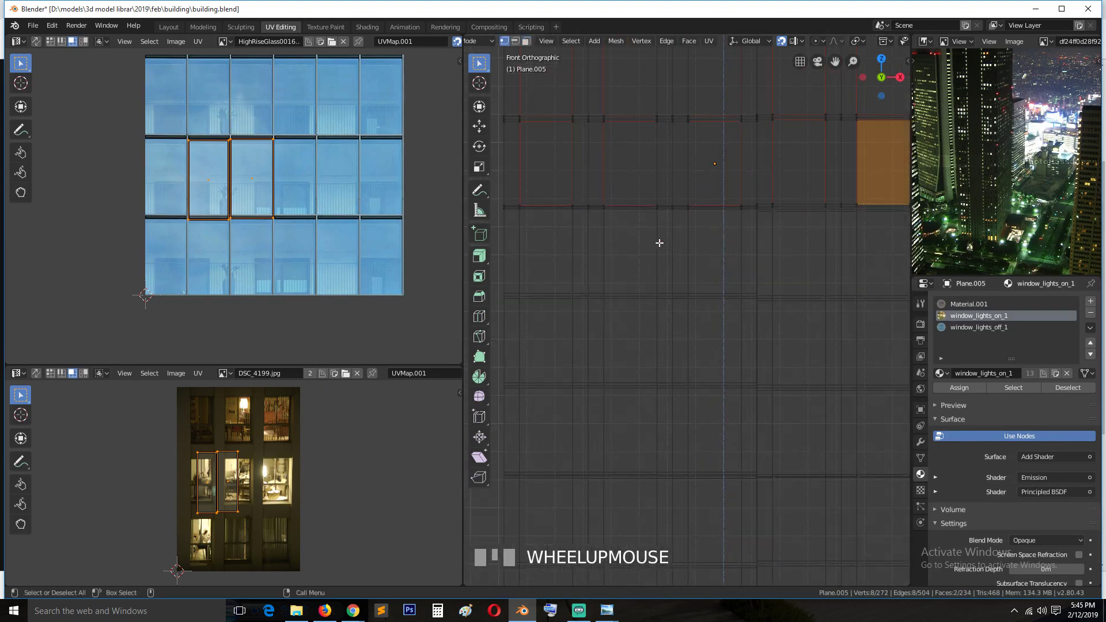
# Step: Box-select the bottom row of vertices across the top panels
pyautogui.press('b')
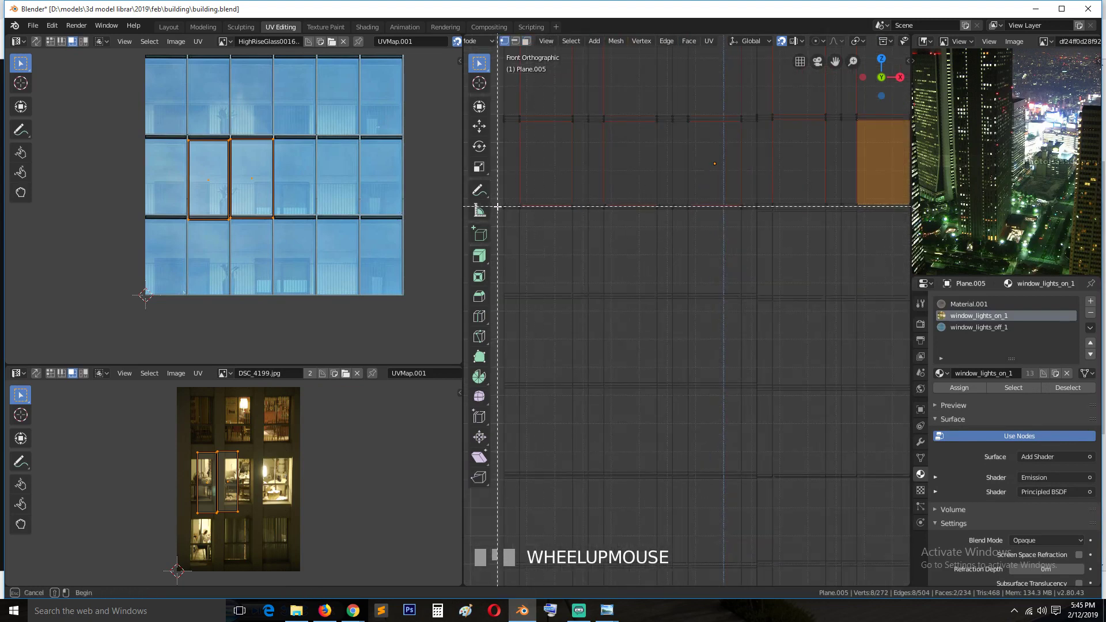
pyautogui.moveTo(497, 206); pyautogui.dragTo(826, 225)
pyautogui.press('b')
pyautogui.keyDown('shift'); pyautogui.moveTo(827, 225); pyautogui.dragTo(607, 229, button='middle'); pyautogui.keyUp('shift')
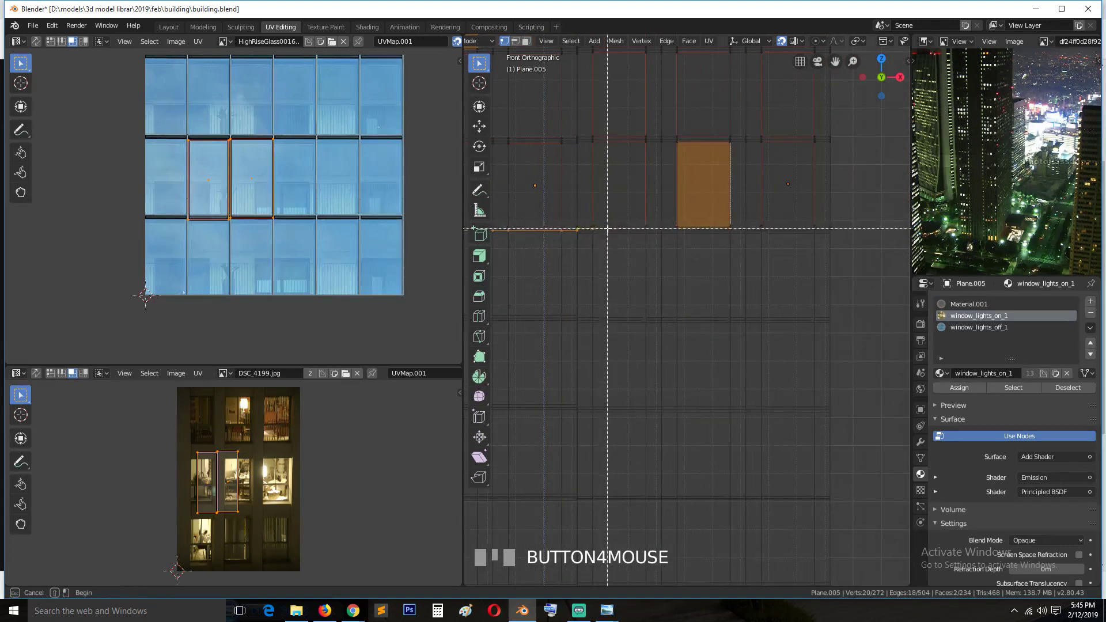
pyautogui.moveTo(579, 228); pyautogui.dragTo(881, 237)
pyautogui.press('b')
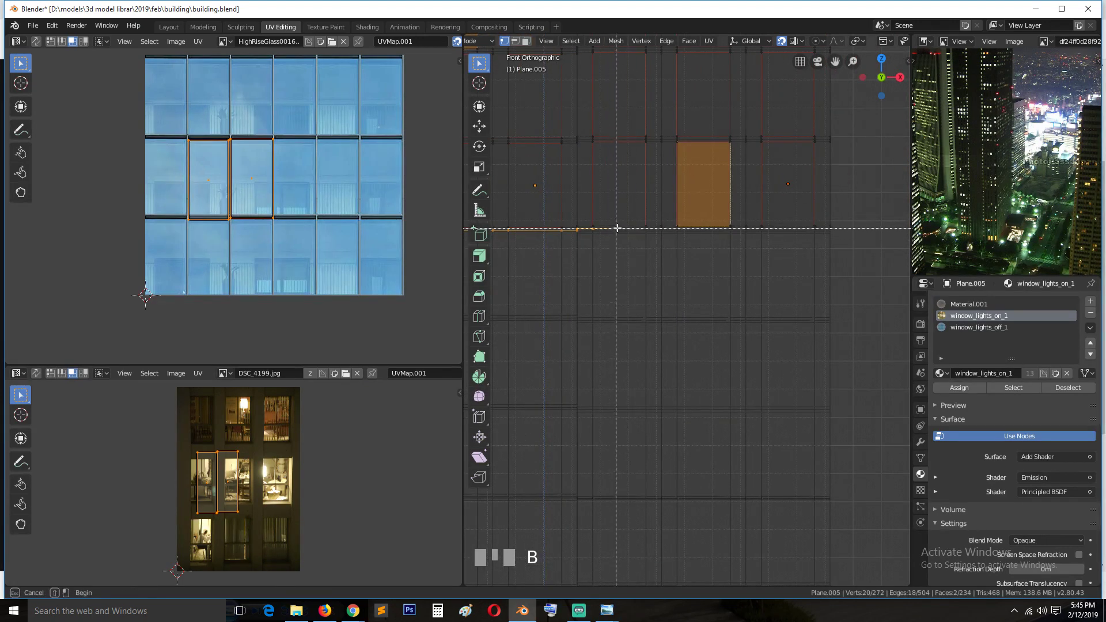
pyautogui.moveTo(622, 227); pyautogui.dragTo(872, 244)
# Step: Try flattening the vertex row with scale 0, cancel, and return to Object Mode
pyautogui.press('s')
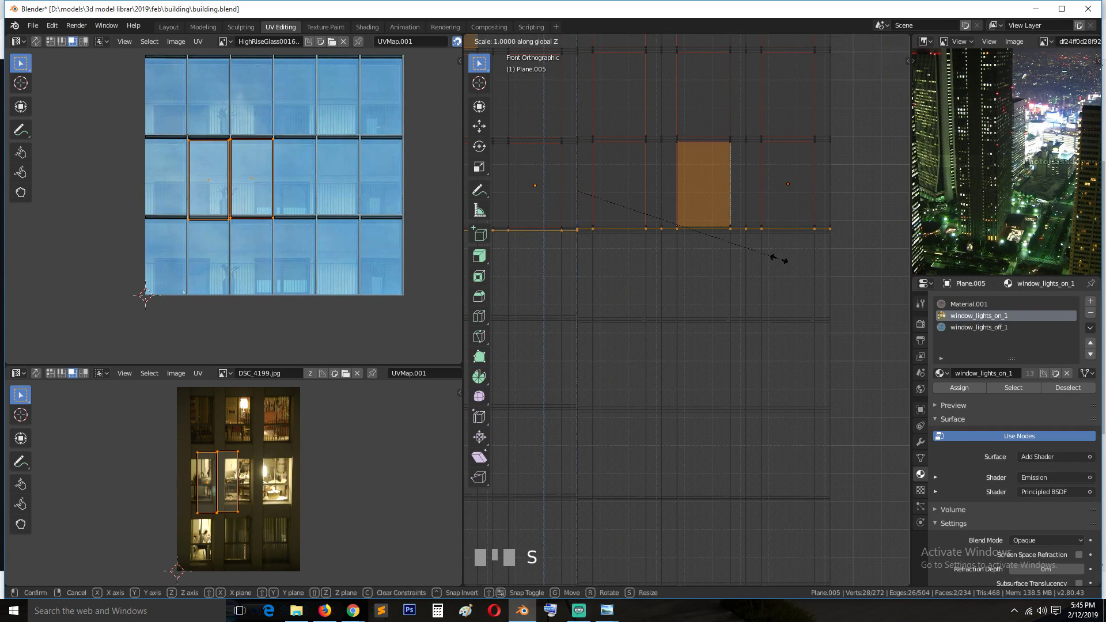
pyautogui.press('0')
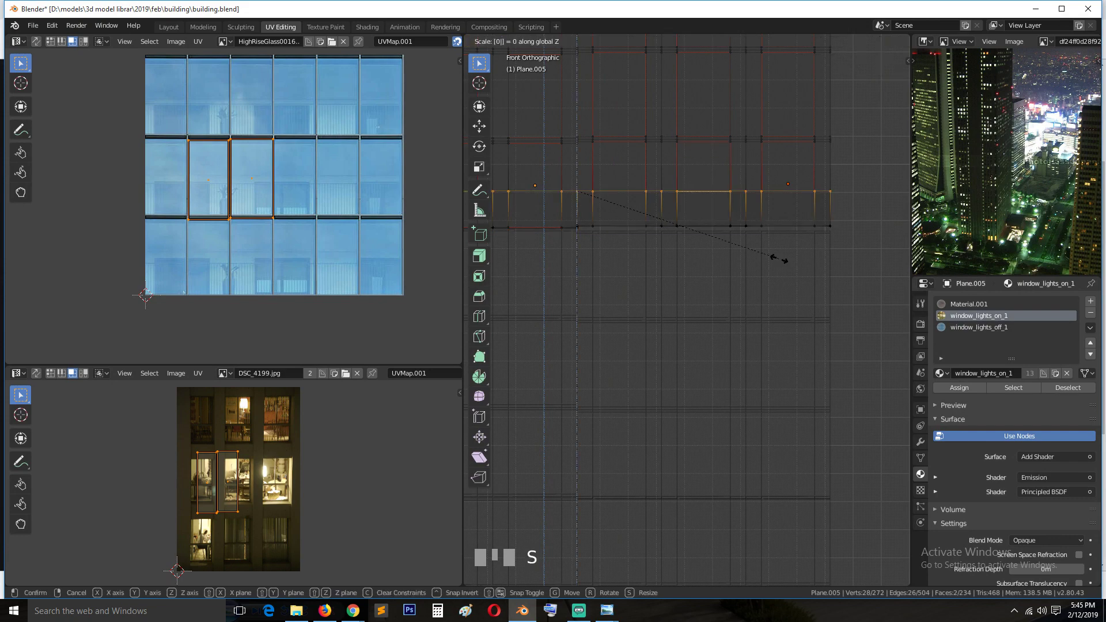
pyautogui.rightClick(779, 259)
pyautogui.scroll(-6, 770, 258)
pyautogui.scroll(6, 771, 260)
pyautogui.hotkey('alt', 'a')
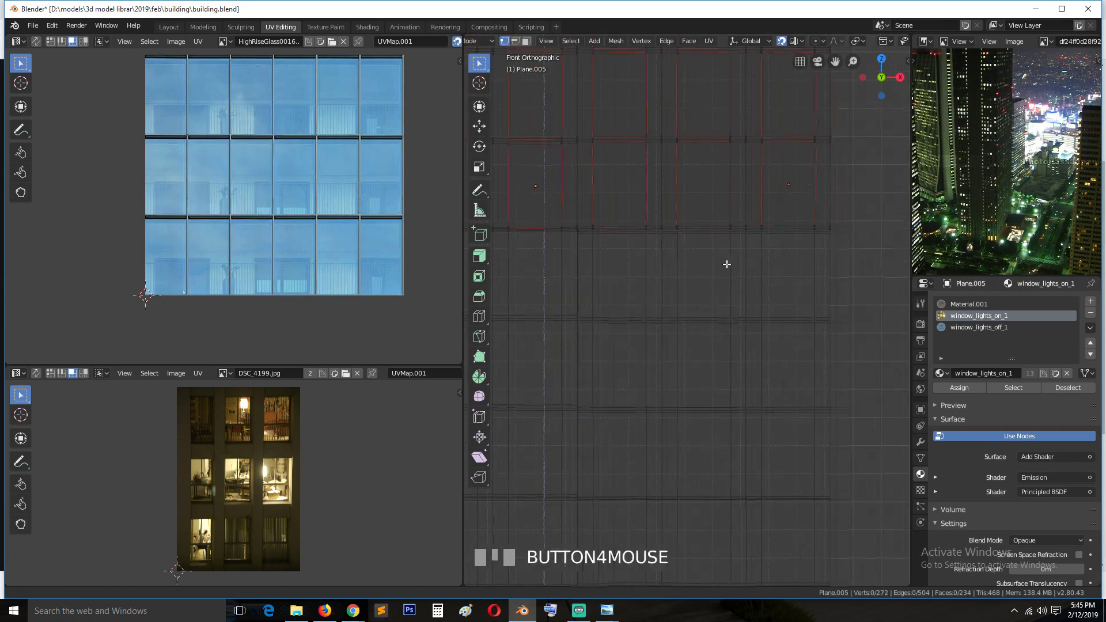
pyautogui.scroll(-3, 650, 267)
pyautogui.press('Tab')
pyautogui.scroll(1, 675, 209)
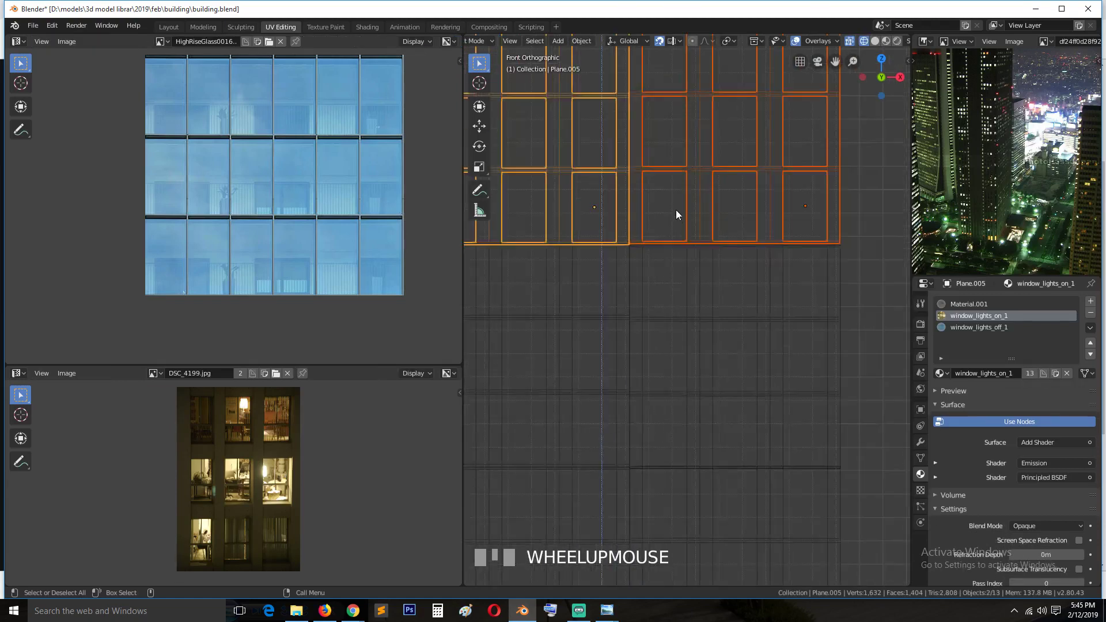
# Step: Zoom onto the seam between facade panels and select the lower panel
pyautogui.scroll(5, 667, 198)
pyautogui.keyDown('shift'); pyautogui.moveTo(664, 196); pyautogui.dragTo(711, 341, button='middle'); pyautogui.keyUp('shift')
pyautogui.scroll(5, 711, 341)
pyautogui.hotkey('alt', 'a')
pyautogui.keyDown('shift'); pyautogui.moveTo(469, 258); pyautogui.dragTo(567, 300, button='middle'); pyautogui.keyUp('shift')
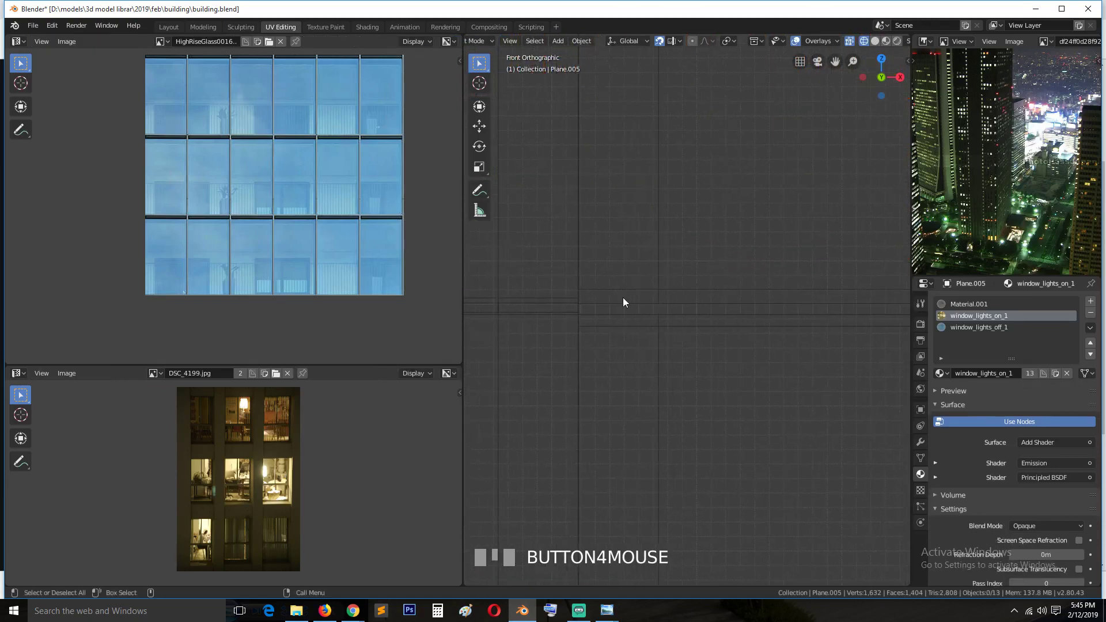
pyautogui.click(623, 302)
pyautogui.press('g')
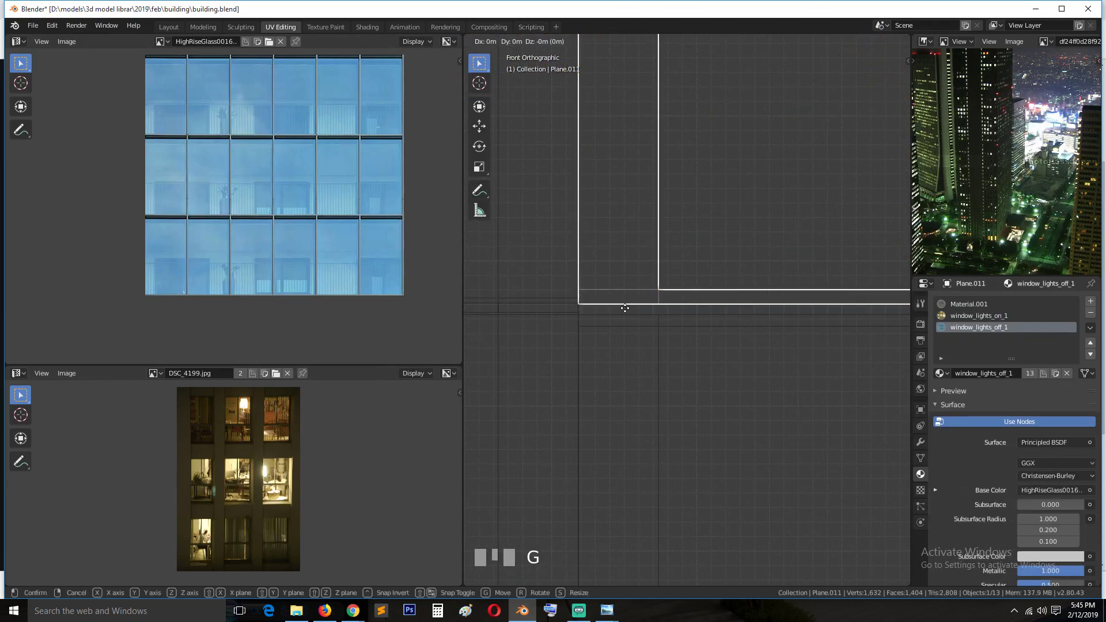
pyautogui.rightClick(625, 305)
# Step: Disable snapping and lower that panel slightly to close the gap
pyautogui.click(658, 41)
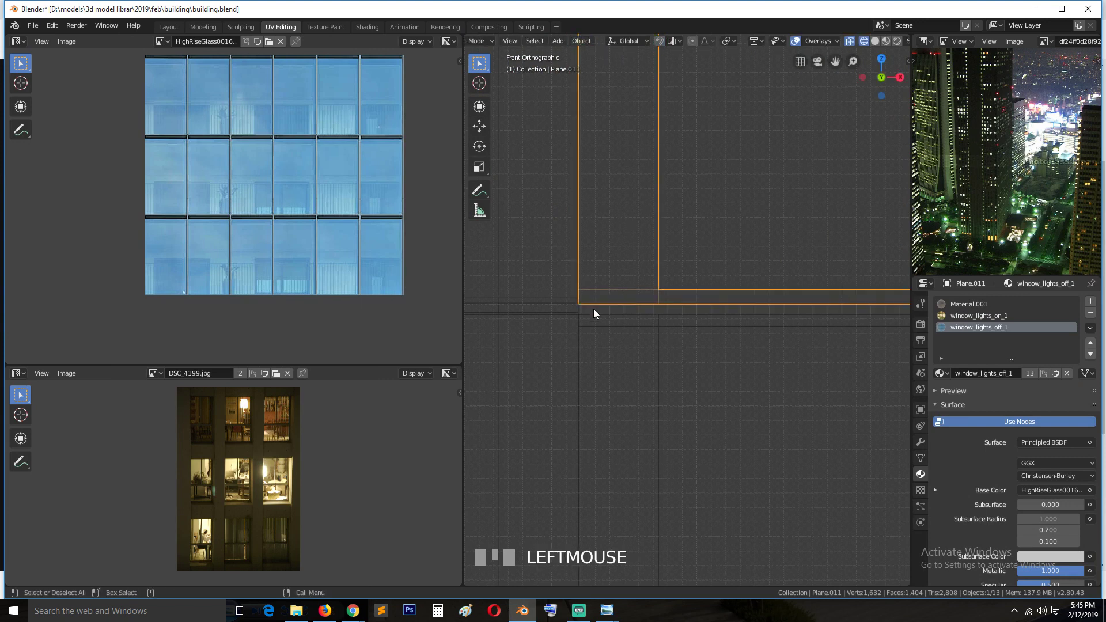
pyautogui.scroll(2, 593, 309)
pyautogui.scroll(-2, 539, 268)
pyautogui.press('g')
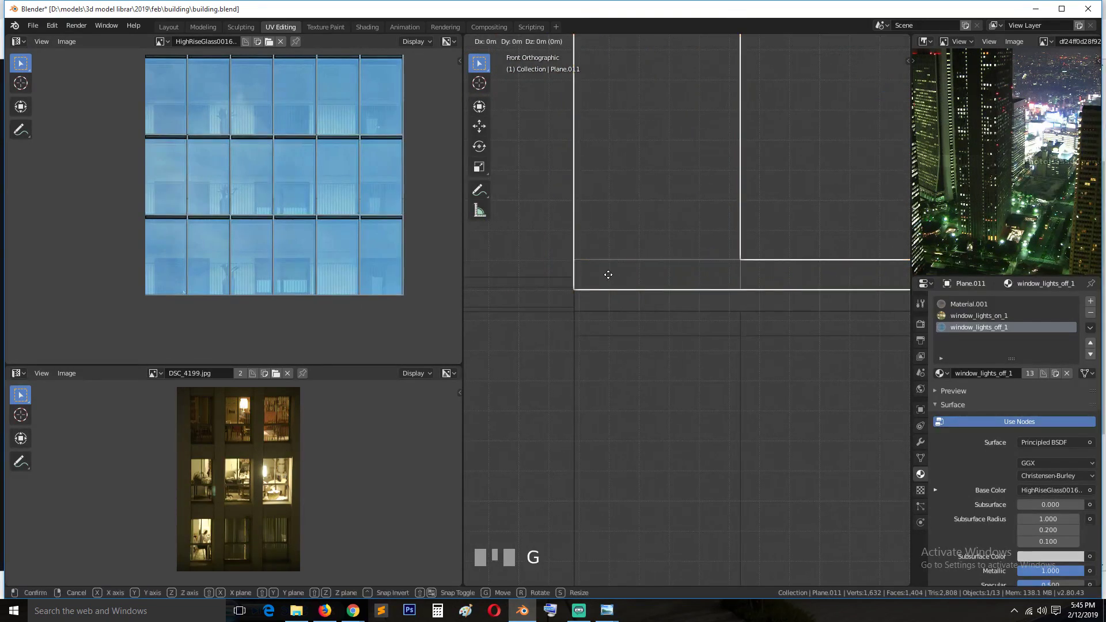
pyautogui.click(612, 293)
# Step: Raise both panels together, then lift Plane.005 about 0.07277 m to seal the seam
pyautogui.keyDown('shift'); pyautogui.click(568, 253); pyautogui.keyUp('shift')
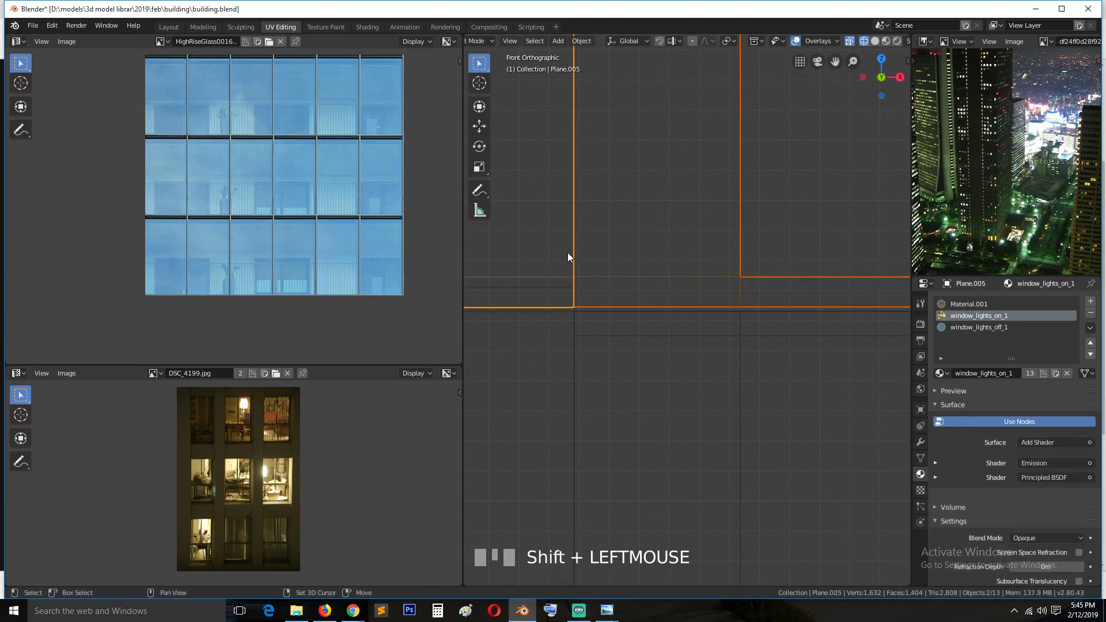
pyautogui.press('g')
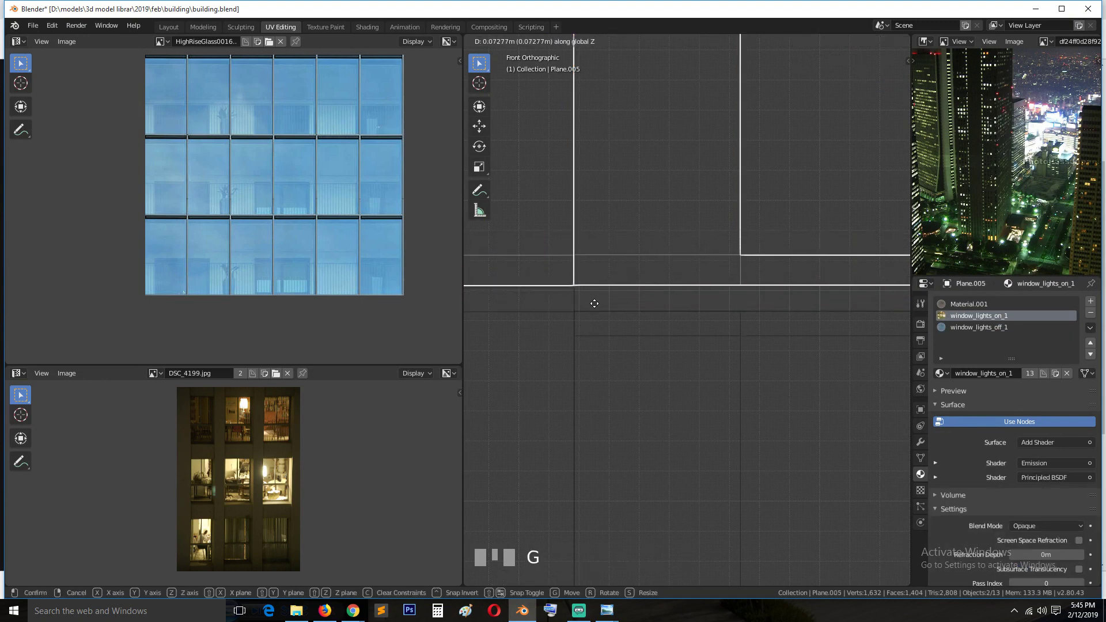
pyautogui.click(595, 307)
pyautogui.hotkey('alt', 'a')
pyautogui.click(607, 312)
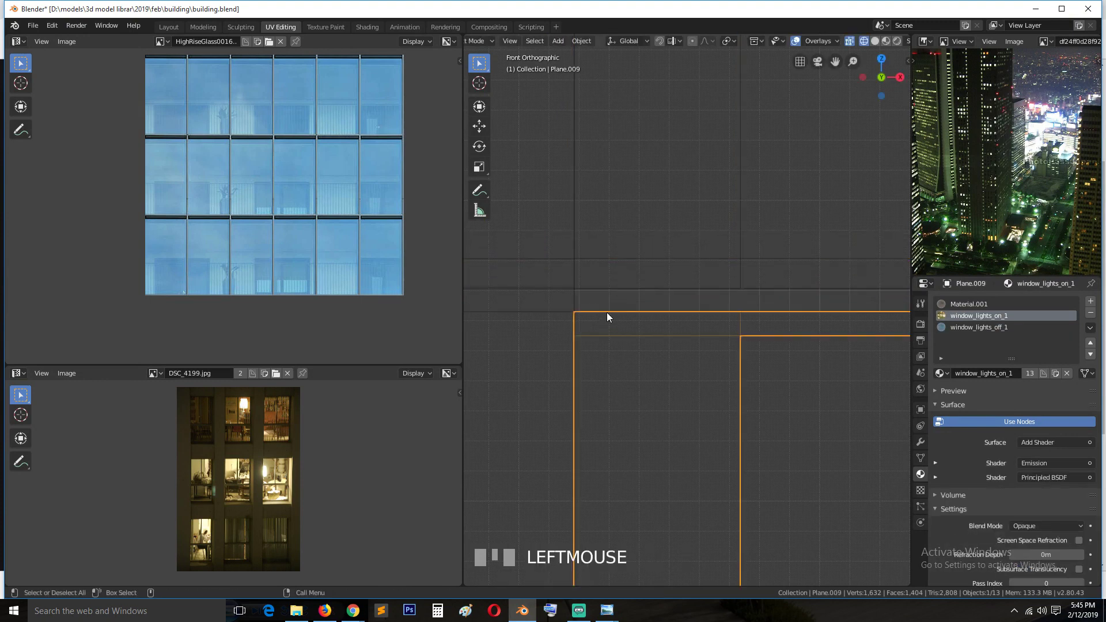
pyautogui.press('g')
pyautogui.click(607, 289)
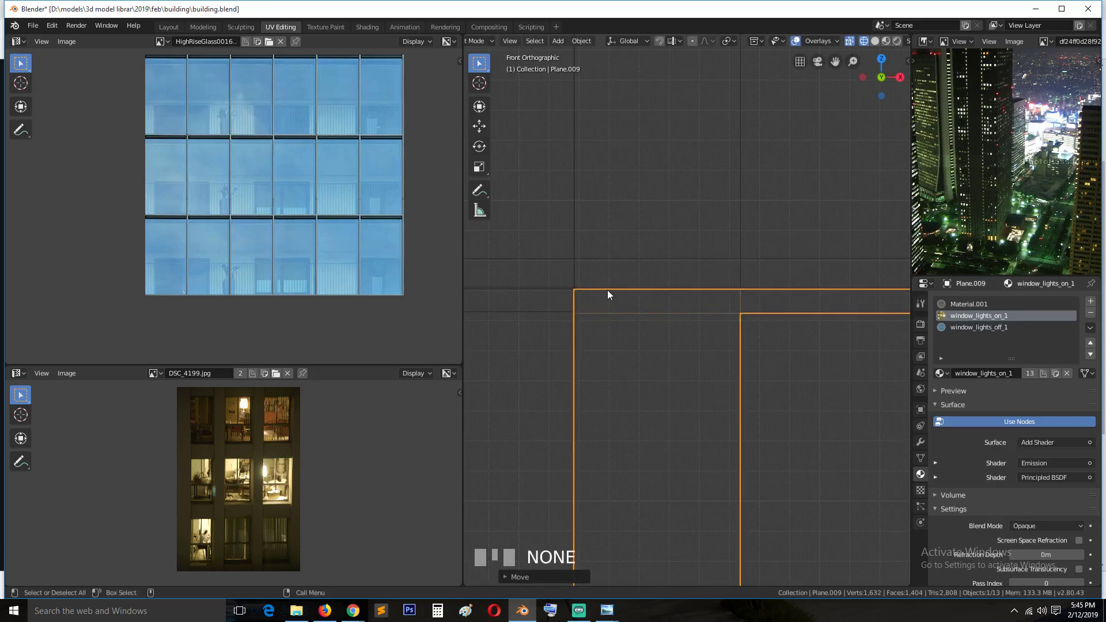
pyautogui.scroll(-6, 616, 329)
# Step: Save building.blend and switch the viewport to Material Preview to show window textures
pyautogui.press('z')
pyautogui.click(775, 395)
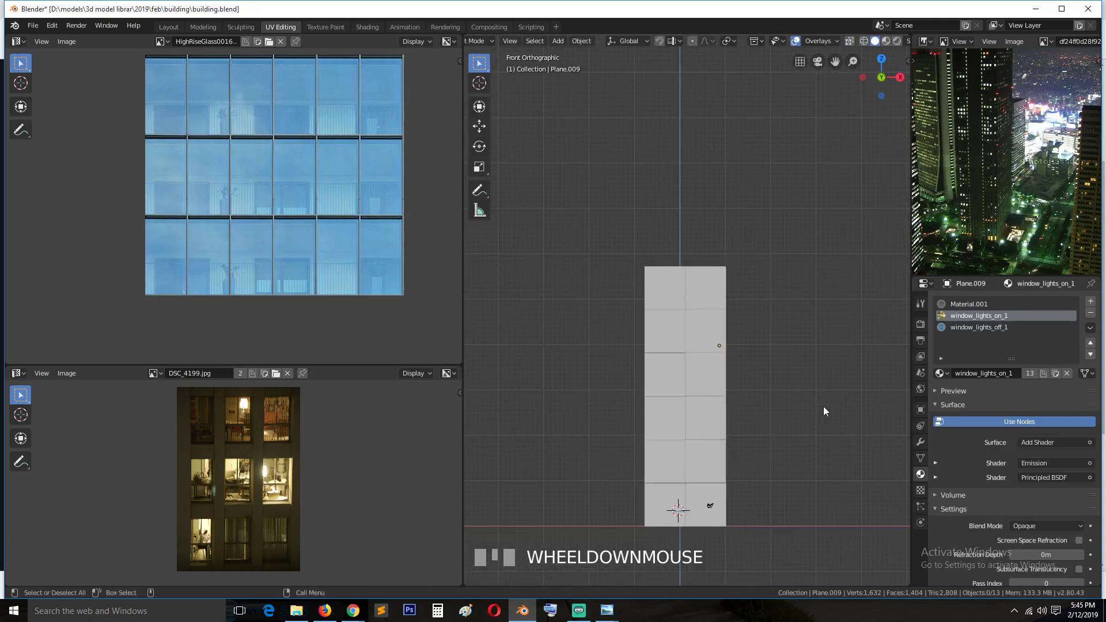
pyautogui.hotkey('ctrl', 's')
pyautogui.click(886, 42)
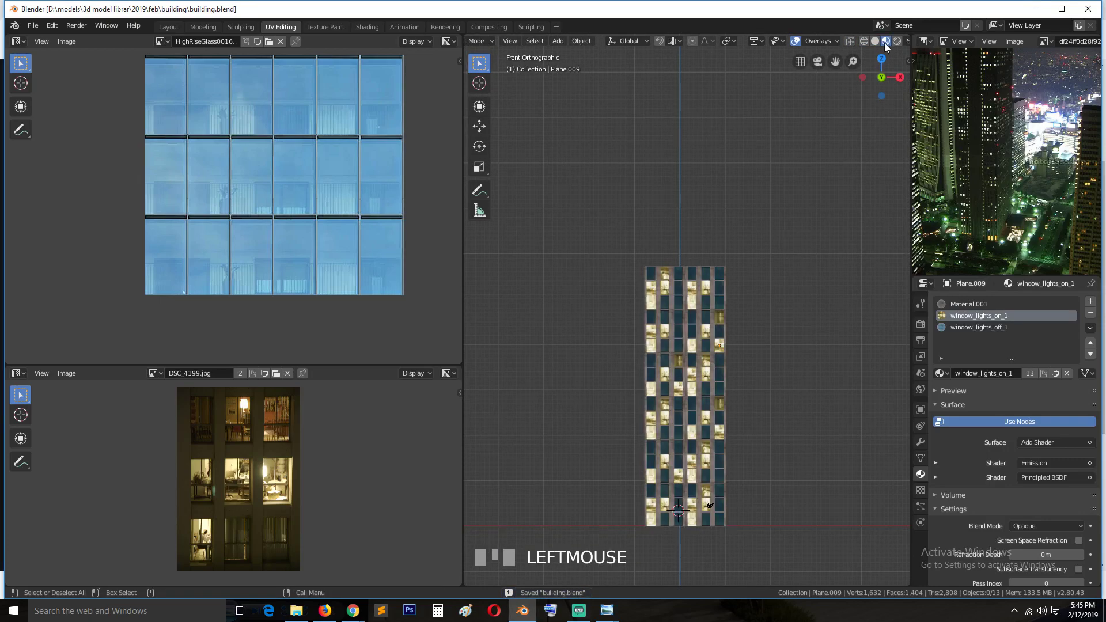
# Step: Frame the tower in a perspective view of the viewport
pyautogui.hotkey('shift', '`')
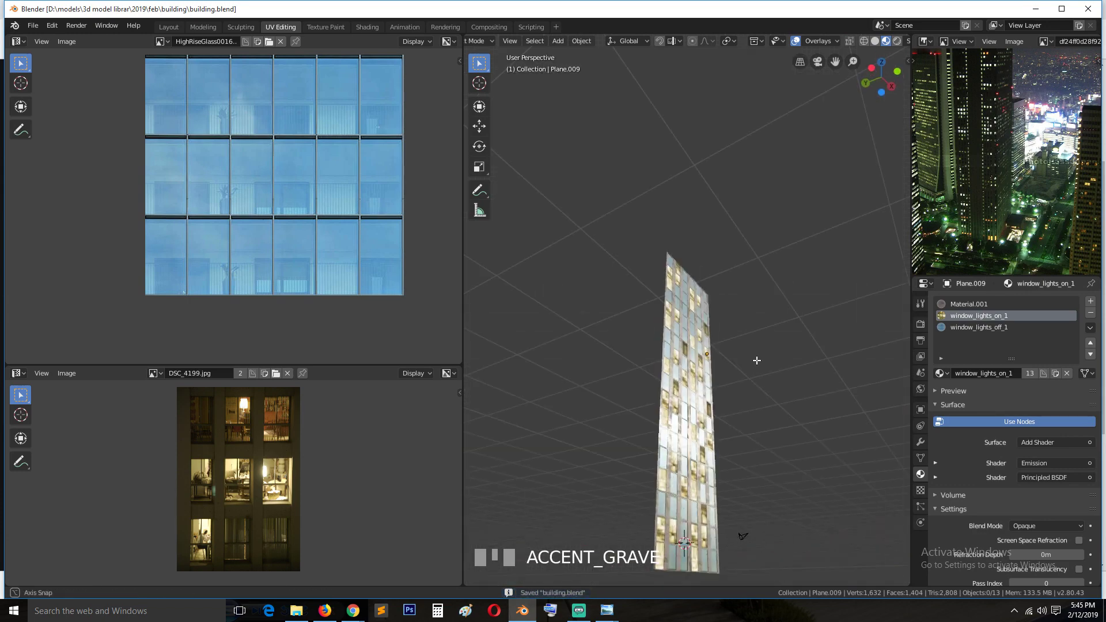
pyautogui.scroll(2, 747, 377)
pyautogui.keyDown('shift'); pyautogui.moveTo(747, 378); pyautogui.dragTo(701, 318, button='middle'); pyautogui.keyUp('shift')
pyautogui.scroll(-1, 701, 318)
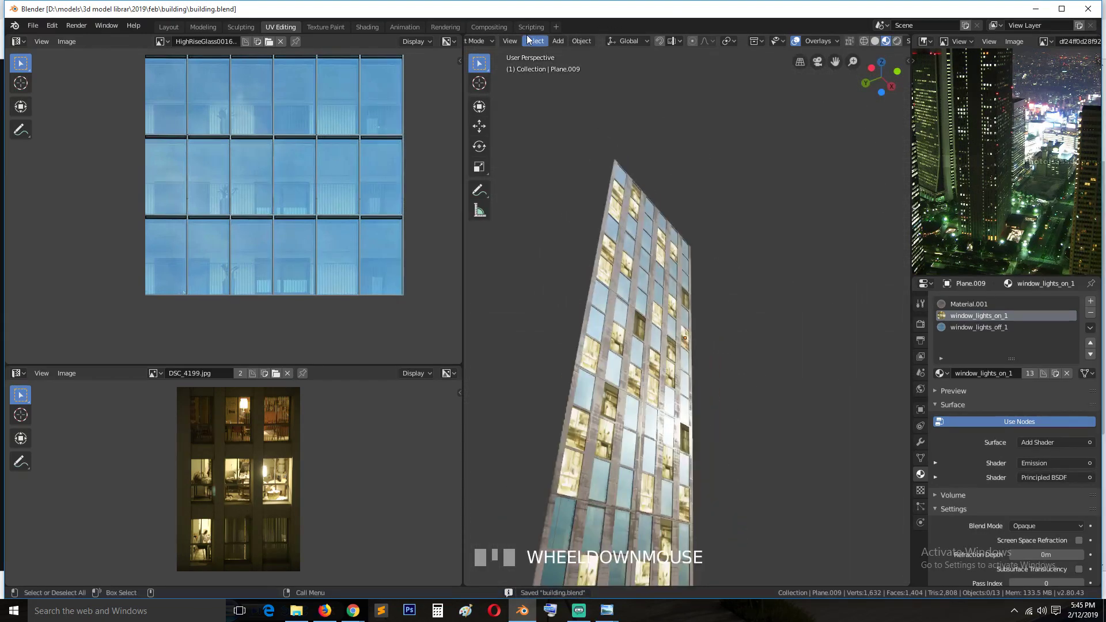
# Step: In the Shading workspace, orbit to a level view of the tower and show World settings
pyautogui.click(375, 28)
pyautogui.hotkey('shift', '`')
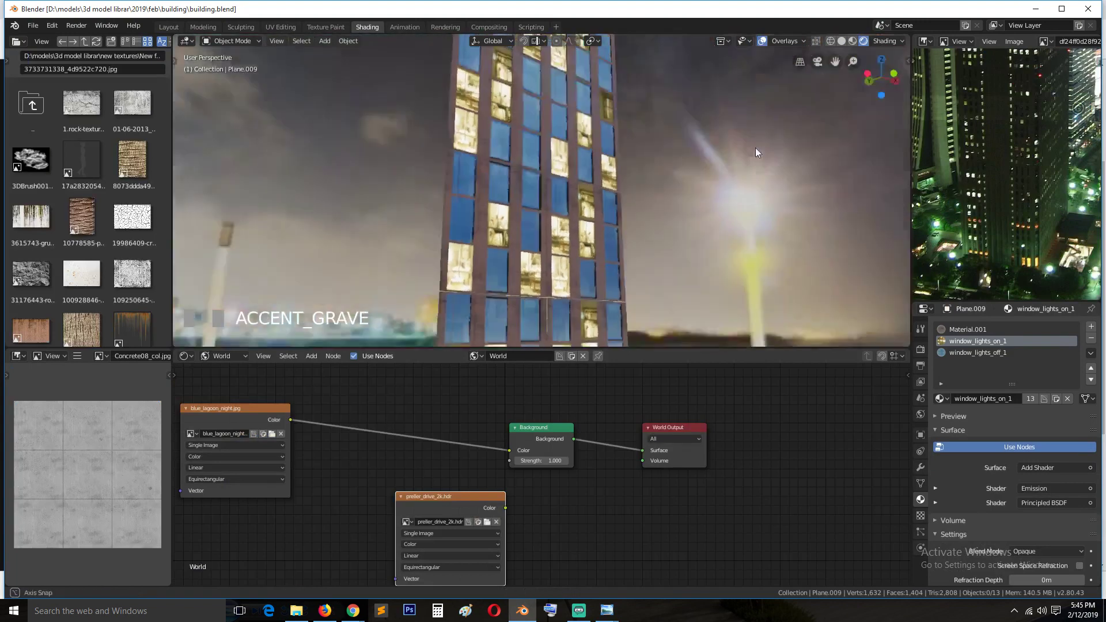
pyautogui.moveTo(779, 140); pyautogui.dragTo(728, 185, button='middle')
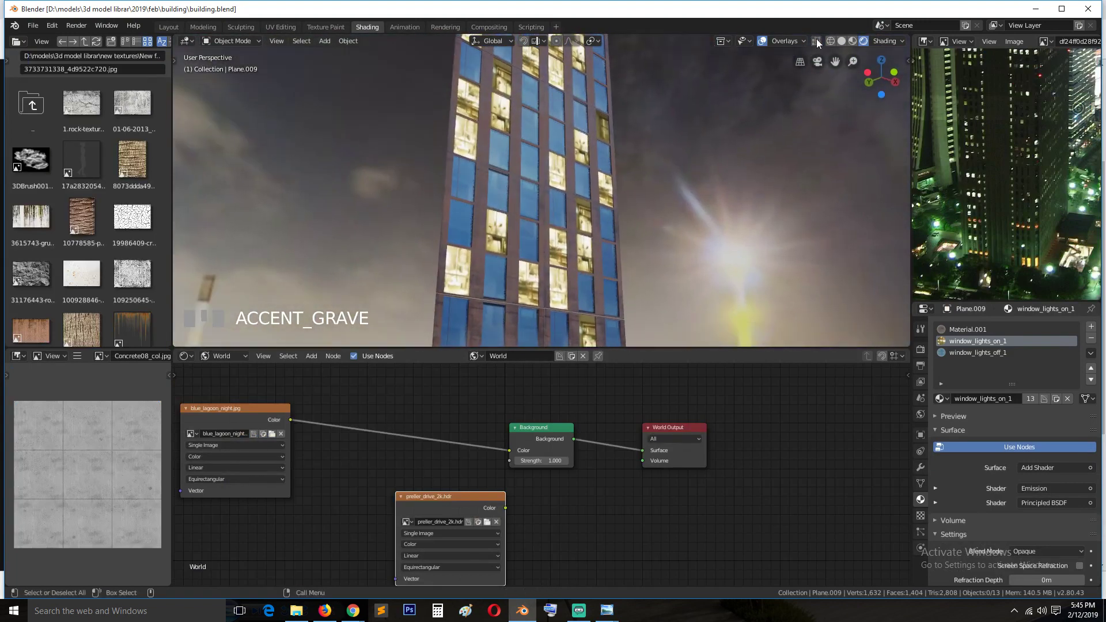
pyautogui.moveTo(827, 142); pyautogui.dragTo(829, 176, button='middle')
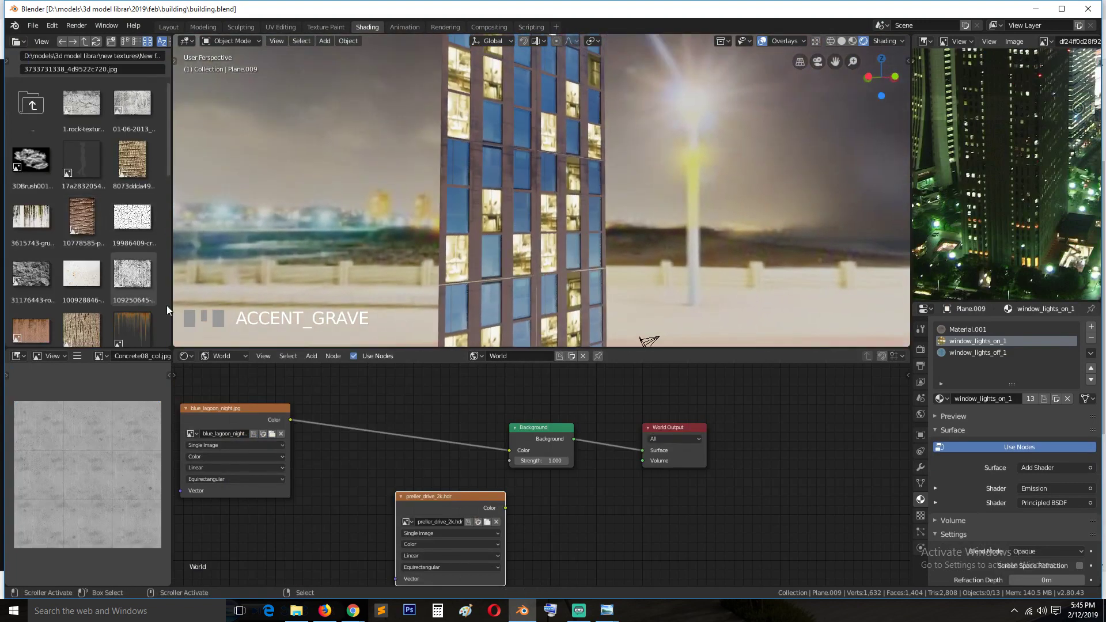
pyautogui.moveTo(293, 421); pyautogui.dragTo(422, 426, button='middle')
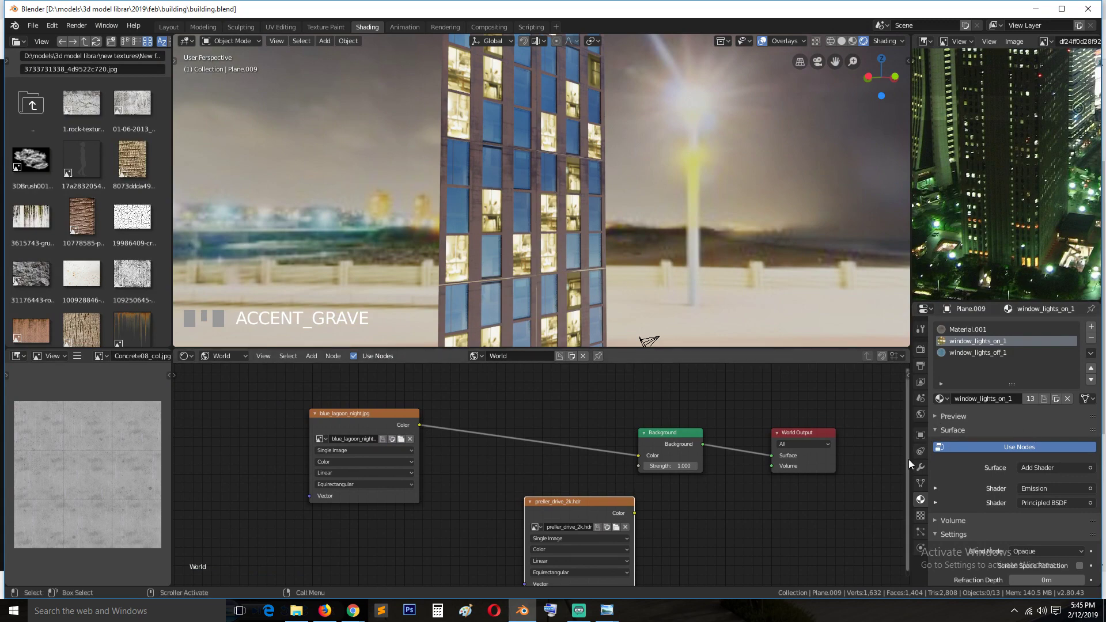
pyautogui.click(921, 414)
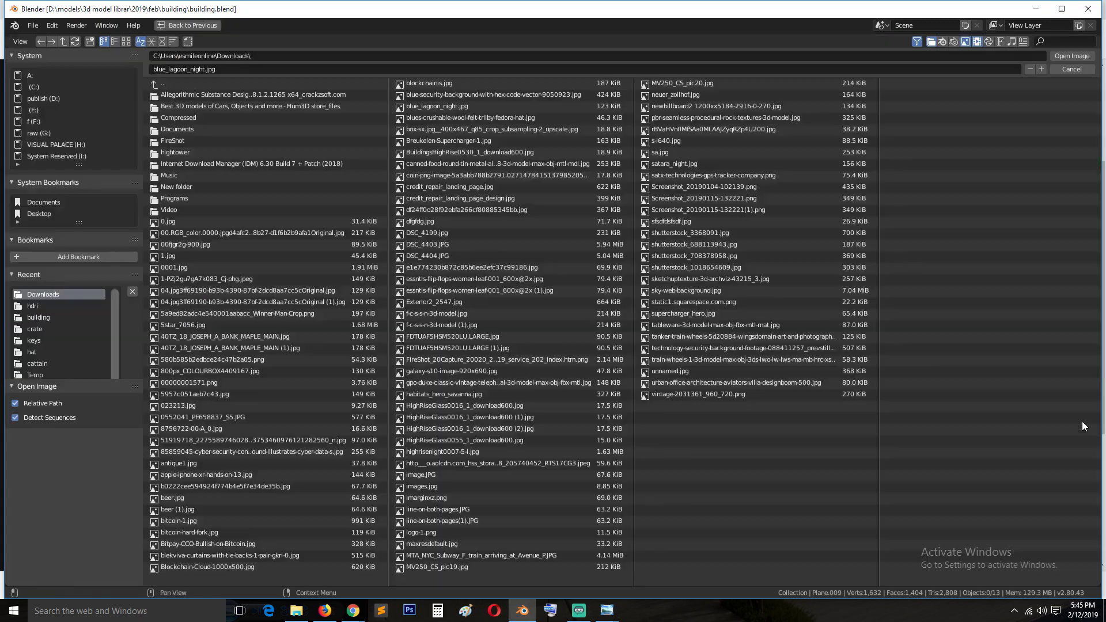
# Step: Load preller_drive_2k.hdr from the hdri folder as the world environment image
pyautogui.click(1080, 417)
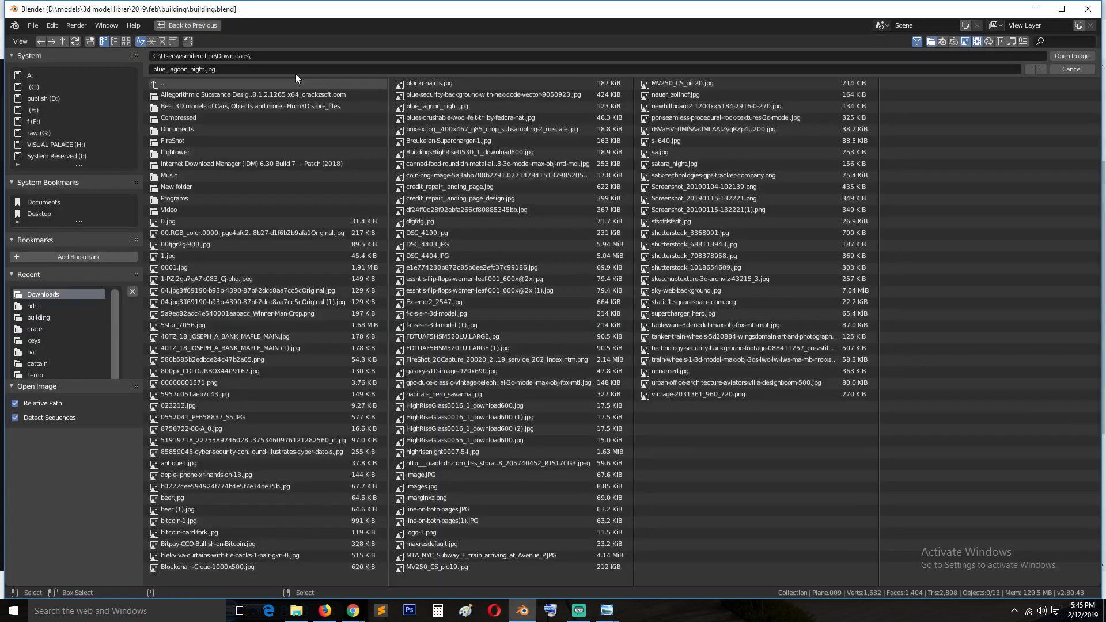
pyautogui.click(125, 41)
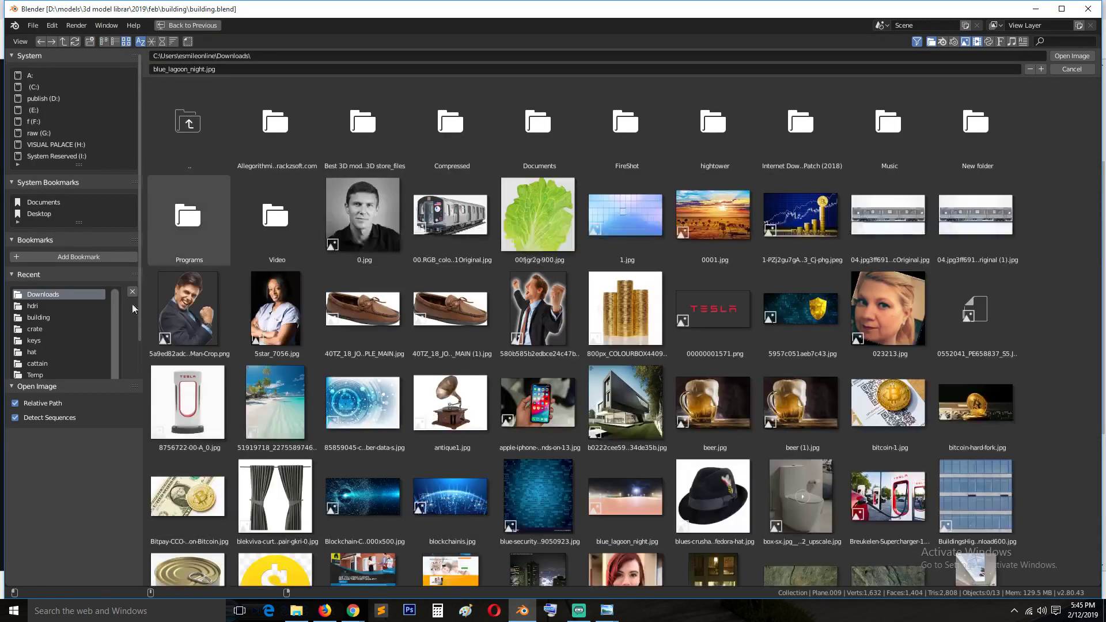
pyautogui.click(34, 305)
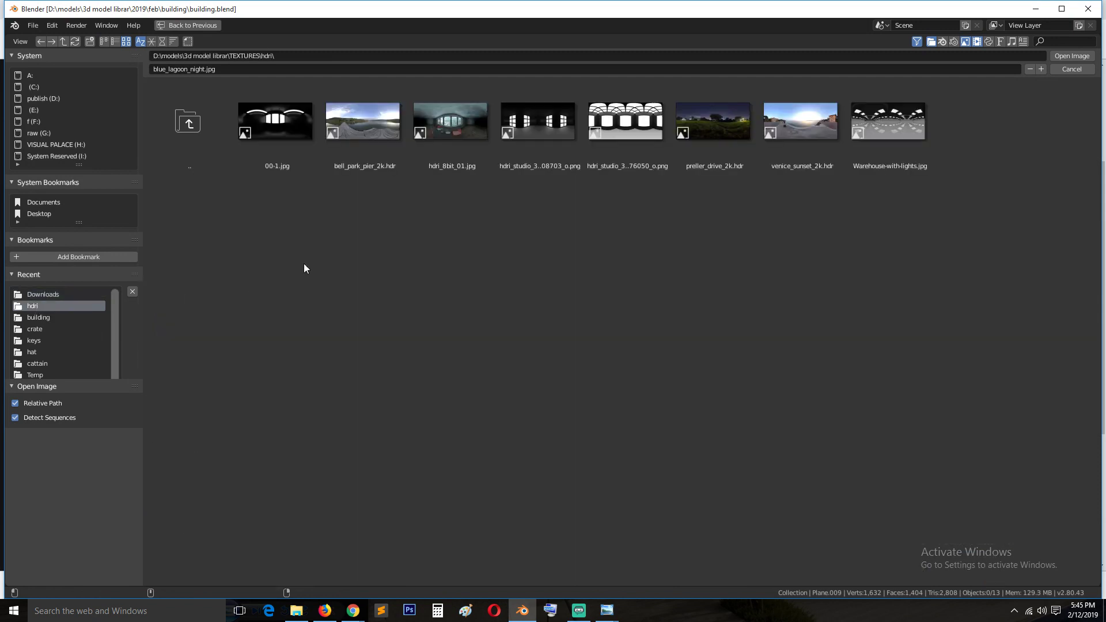
pyautogui.click(715, 131)
pyautogui.doubleClick(715, 132)
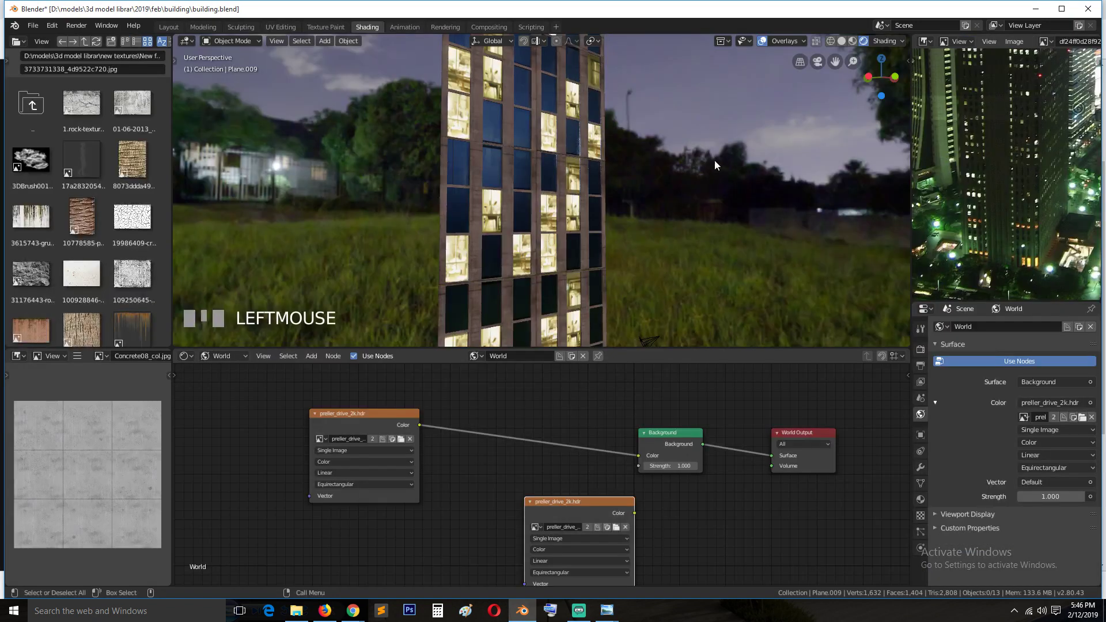
# Step: Save building.blend and orbit around the tower in the grassy night scene
pyautogui.press('`')
pyautogui.moveTo(714, 140); pyautogui.dragTo(710, 125, button='middle')
pyautogui.hotkey('ctrl', 's')
pyautogui.scroll(-3, 685, 199)
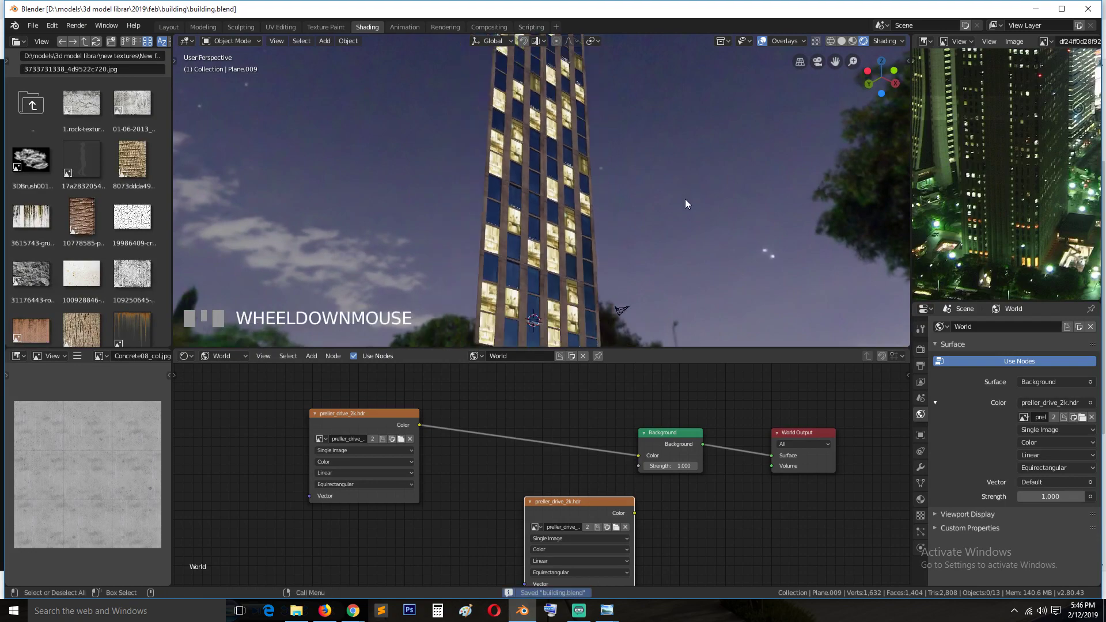
pyautogui.moveTo(685, 199); pyautogui.dragTo(683, 256, button='middle')
pyautogui.scroll(-2, 685, 222)
pyautogui.scroll(-2, 694, 257)
pyautogui.scroll(2, 683, 256)
pyautogui.press('`')
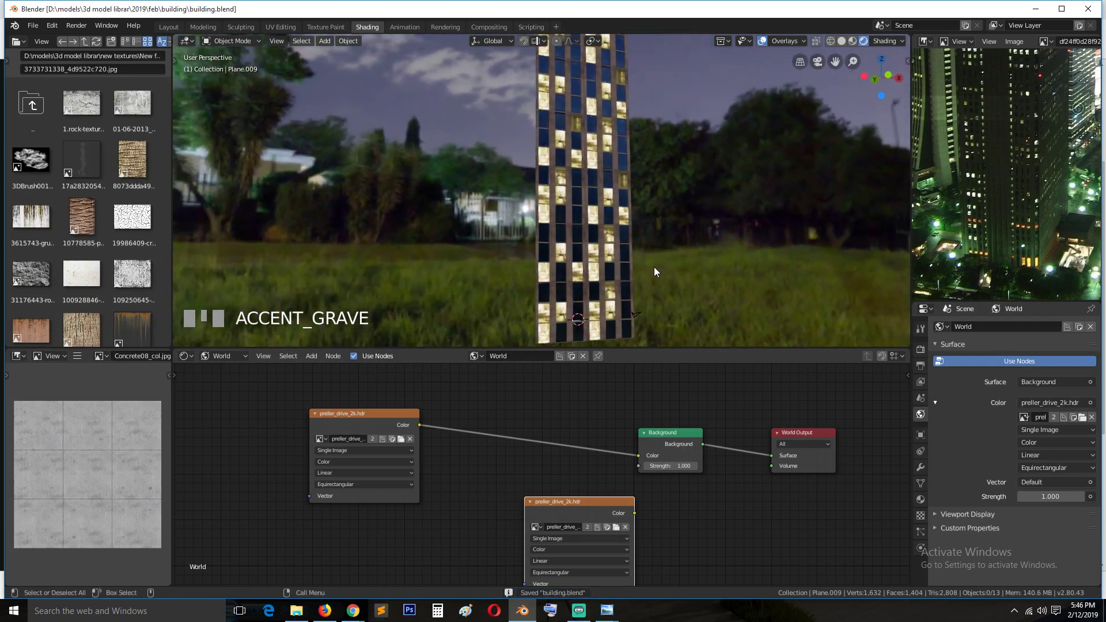
pyautogui.scroll(1, 654, 267)
pyautogui.scroll(-1, 655, 282)
pyautogui.press('`')
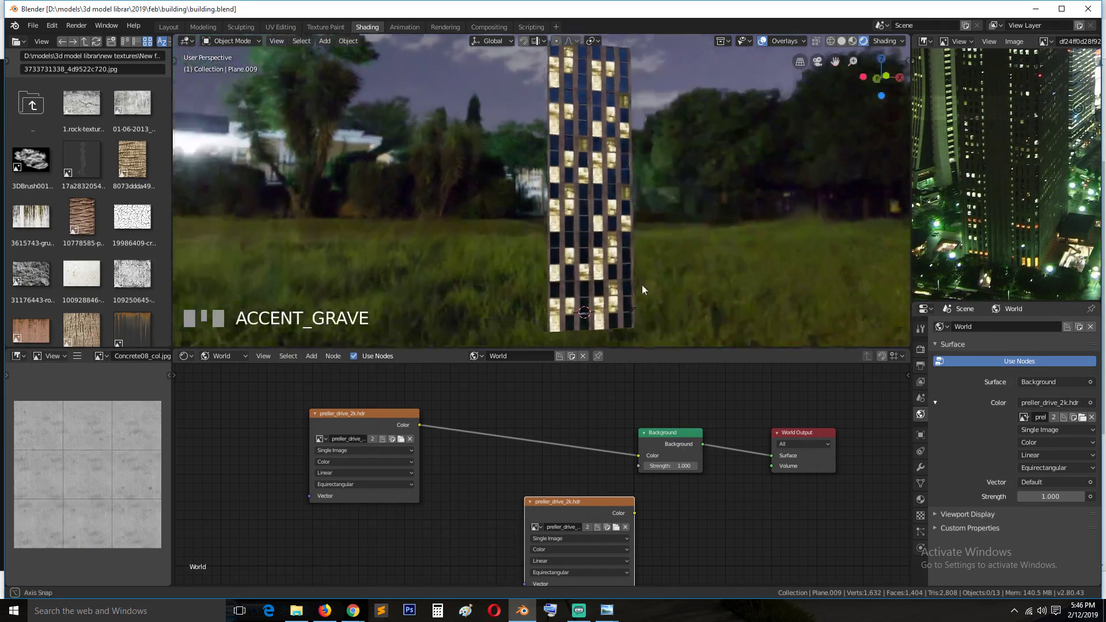
pyautogui.scroll(1, 628, 276)
pyautogui.scroll(2, 629, 279)
# Step: Select two window faces on a facade panel in face-select Edit Mode
pyautogui.click(648, 241)
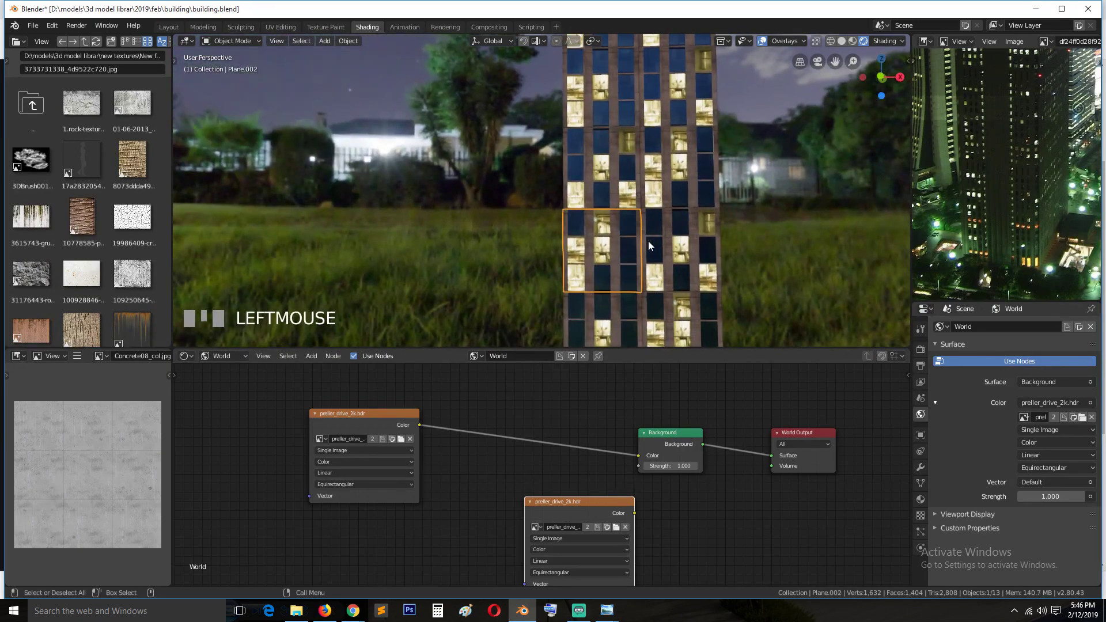
pyautogui.press('Tab')
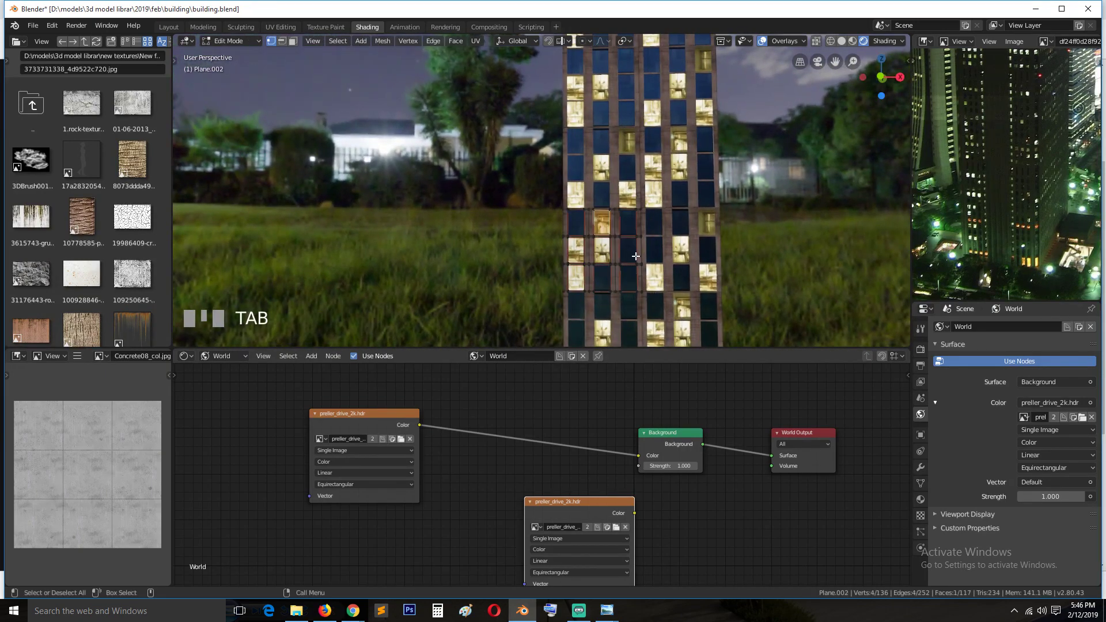
pyautogui.press('3')
pyautogui.click(633, 254)
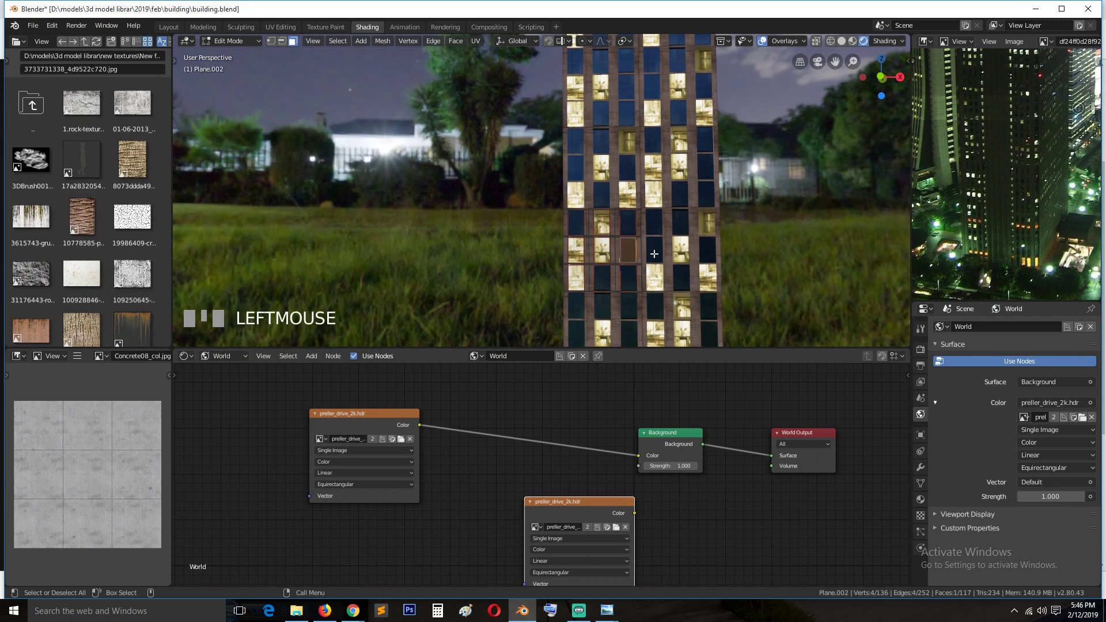
pyautogui.click(626, 280)
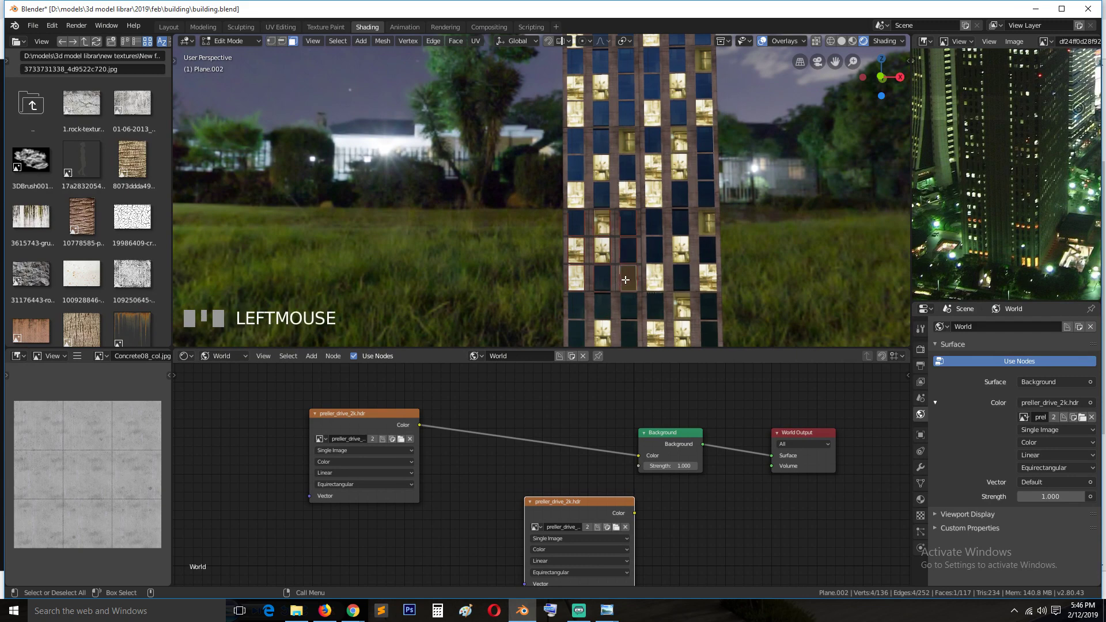
# Step: Assign window_lights_on_1 to the selected window faces and return to Object Mode
pyautogui.click(920, 467)
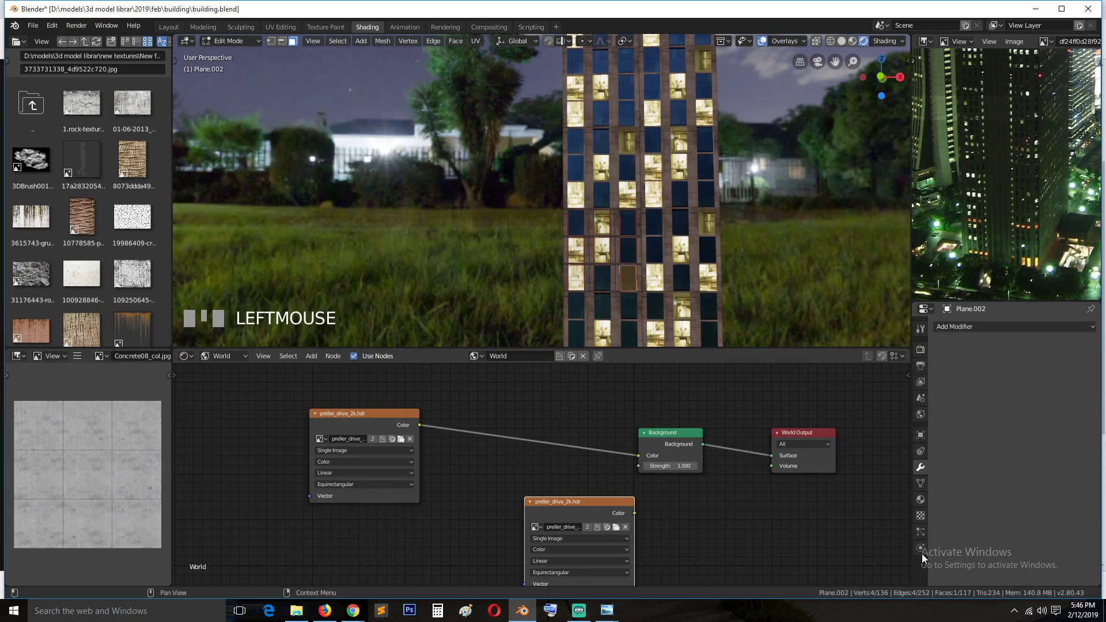
pyautogui.click(921, 500)
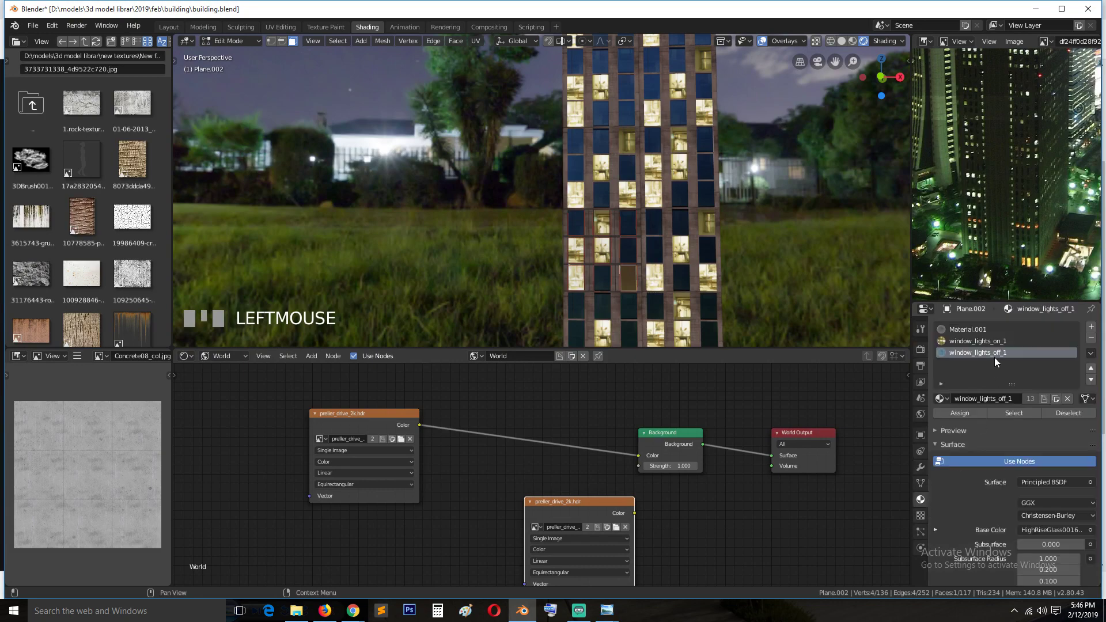
pyautogui.click(960, 413)
pyautogui.press('Tab')
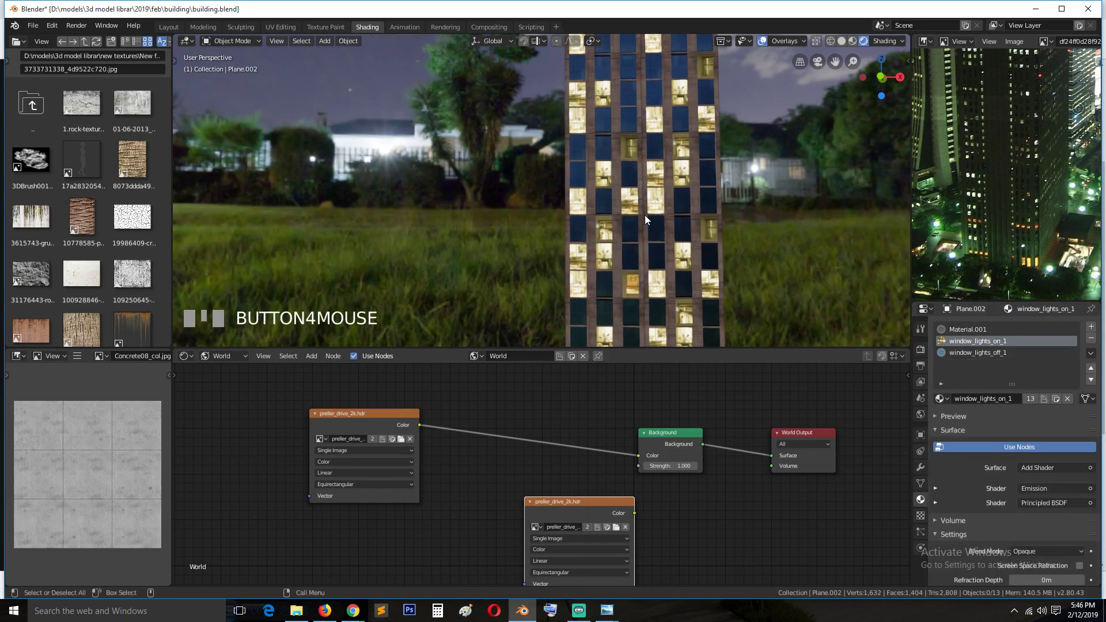
# Step: Check the lit tower against the HDRI from above, then save building.blend
pyautogui.moveTo(645, 215)
pyautogui.mouseDown(button='middle')
pyautogui.moveTo(714, 283)
pyautogui.moveTo(651, 205)
pyautogui.moveTo(652, 249)
pyautogui.moveTo(619, 189)
pyautogui.moveTo(624, 259)
pyautogui.moveTo(653, 303)
pyautogui.moveTo(641, 231)
pyautogui.mouseUp(button='middle')
pyautogui.scroll(3, 652, 248)
pyautogui.scroll(-3, 652, 248)
pyautogui.scroll(1, 619, 216)
pyautogui.scroll(-4, 618, 216)
pyautogui.scroll(2, 652, 302)
pyautogui.scroll(-1, 653, 265)
pyautogui.press('`')
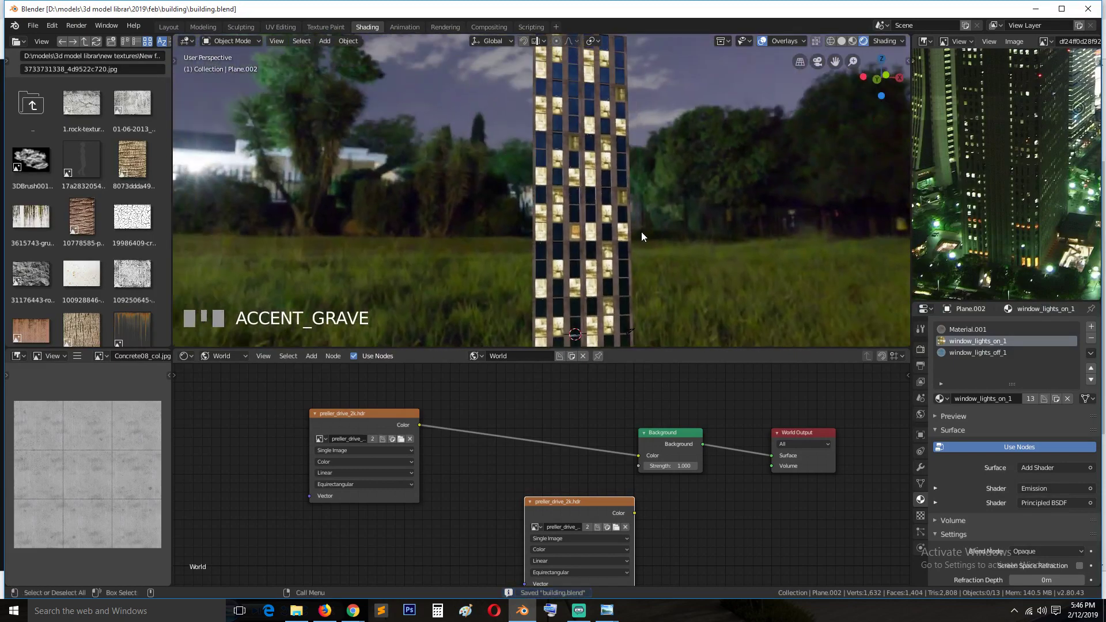
# Step: From the front view, box-select all 13 facade panels and save
pyautogui.press('KP_1')
pyautogui.scroll(-4, 806, 183)
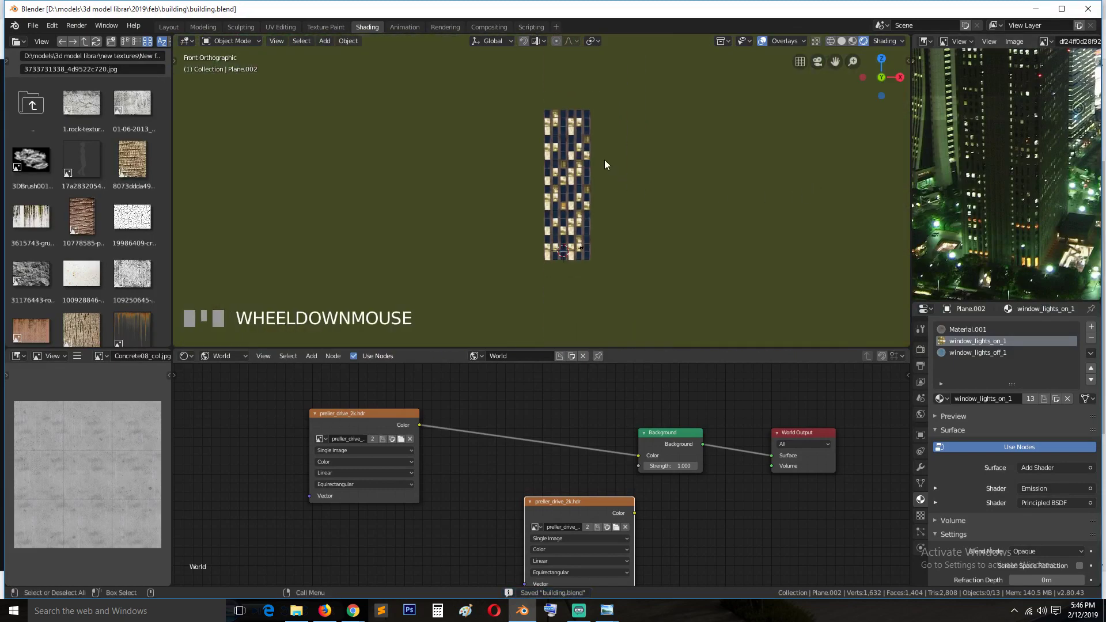
pyautogui.press('b')
pyautogui.moveTo(526, 96); pyautogui.dragTo(638, 311)
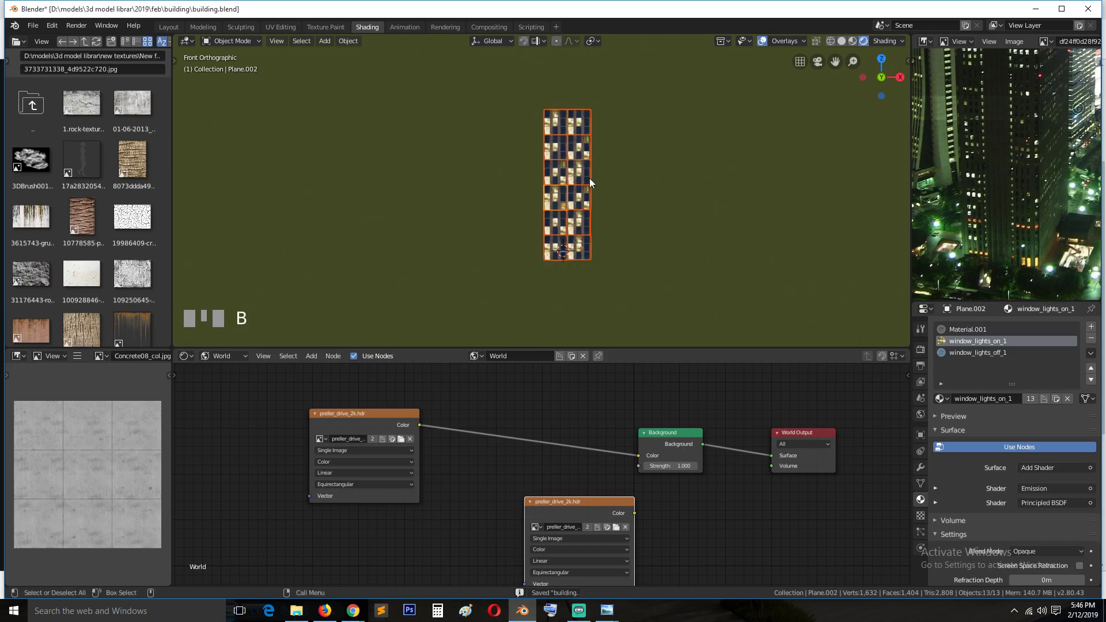
pyautogui.scroll(3, 591, 176)
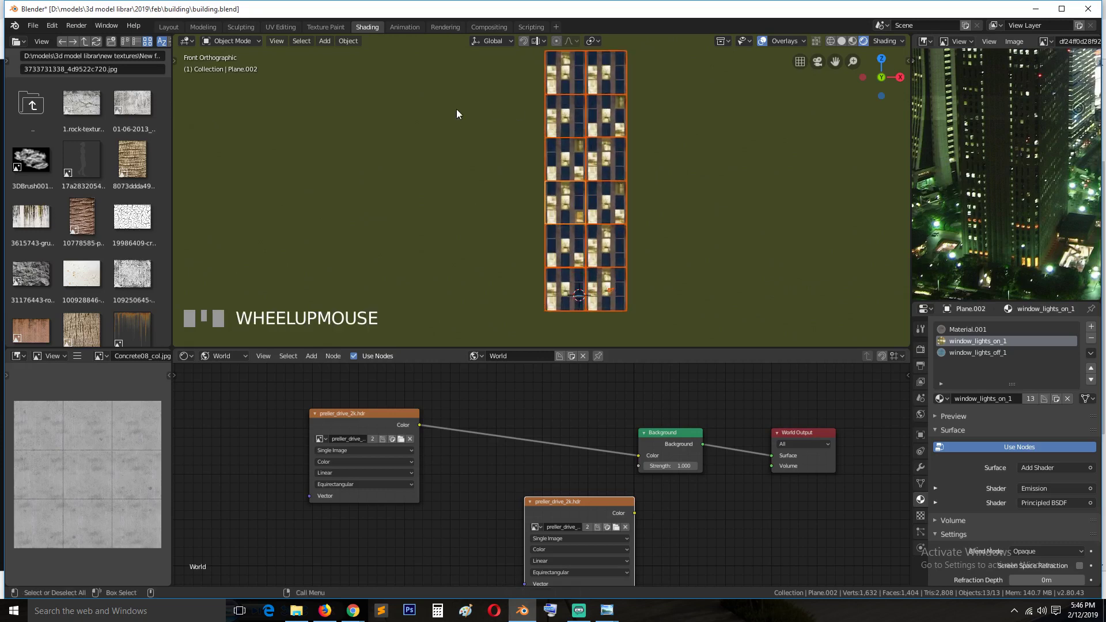
pyautogui.hotkey('ctrl', 's')
# Step: Save the project as the incremented copy building1.blend
pyautogui.click(33, 25)
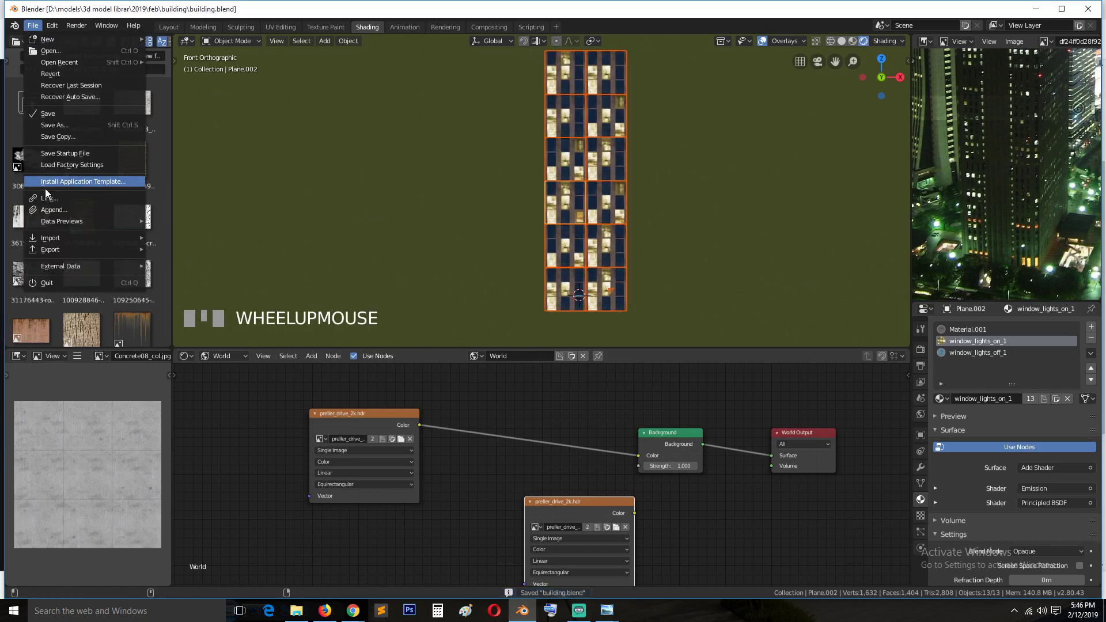
pyautogui.click(66, 125)
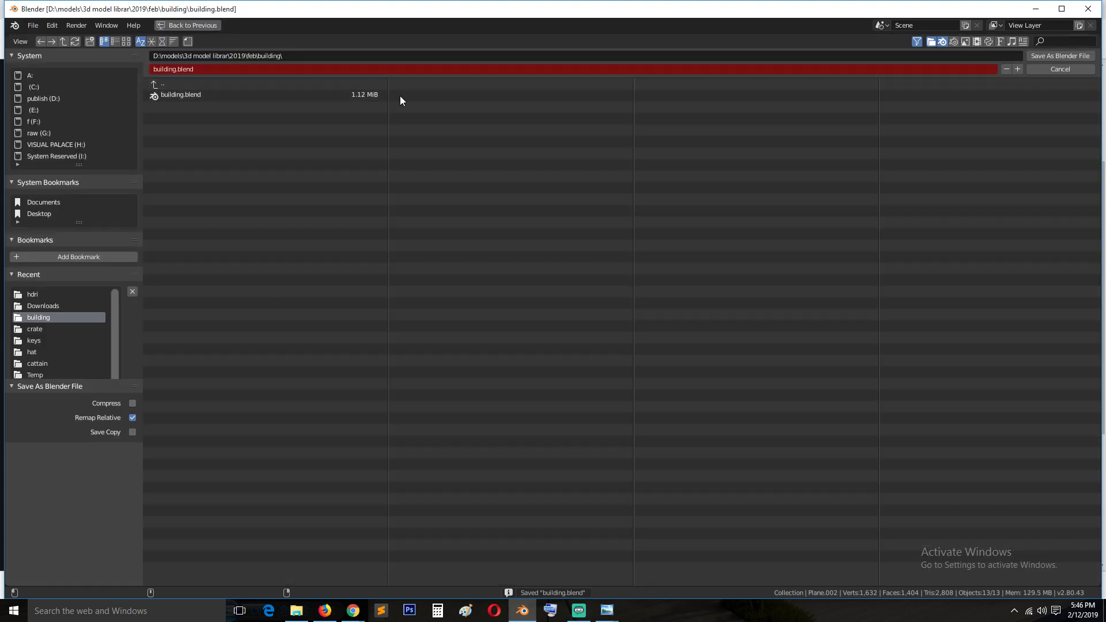
pyautogui.click(1017, 69)
pyautogui.click(1045, 56)
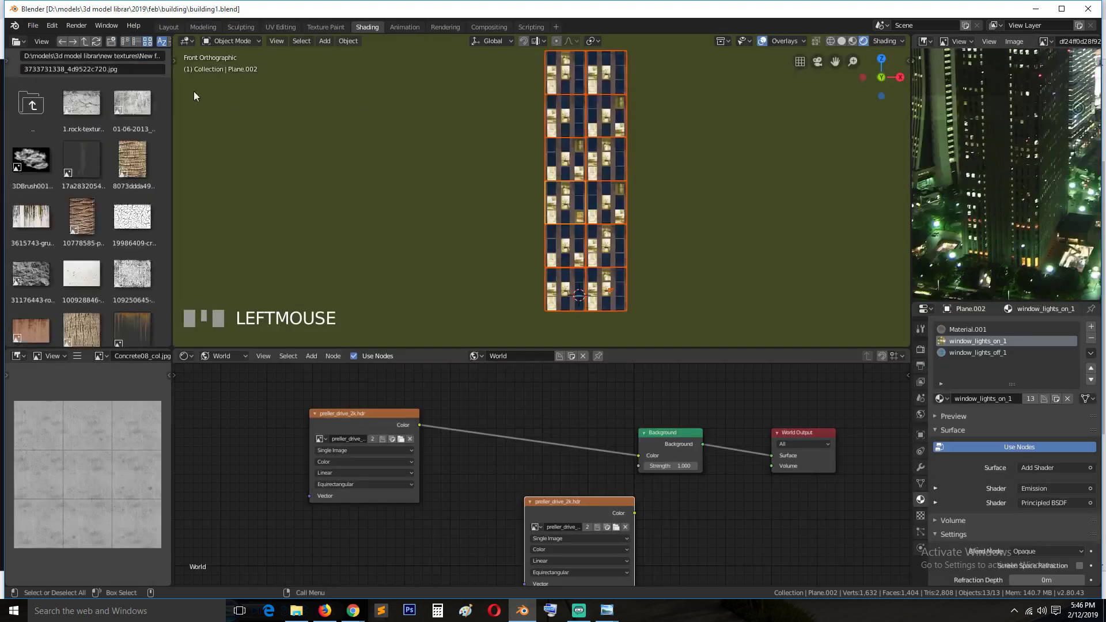
# Step: Save another incremented copy as building2.blend
pyautogui.click(30, 26)
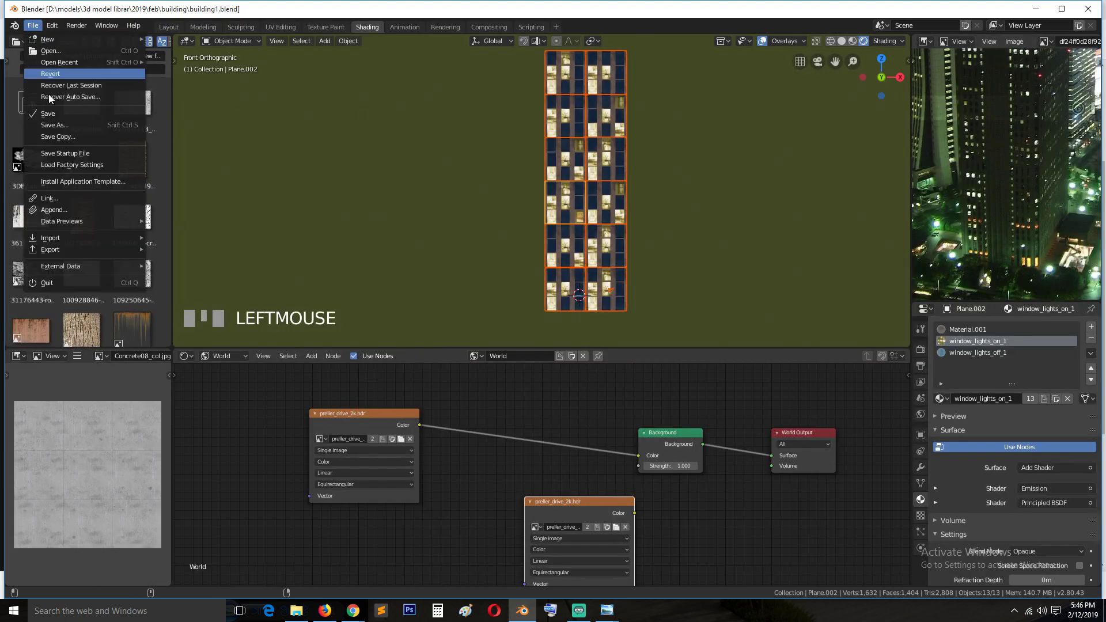
pyautogui.click(95, 121)
pyautogui.click(1017, 69)
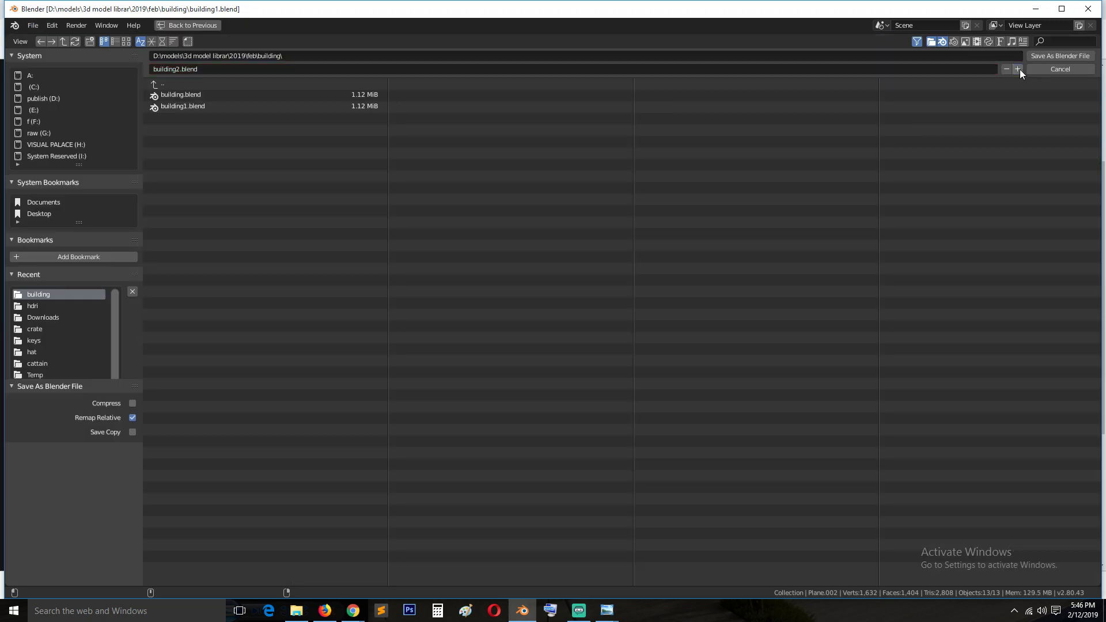
pyautogui.click(1056, 53)
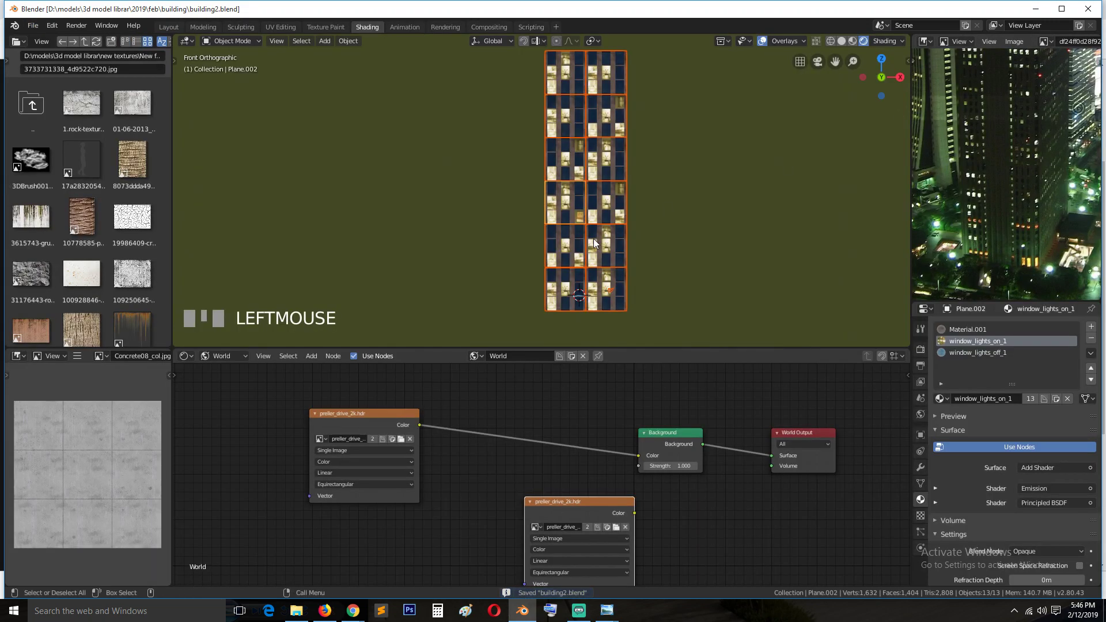
# Step: Join the panels with Ctrl+J, select all vertices, and run Remove Double Vertices
pyautogui.hotkey('ctrl', 'j')
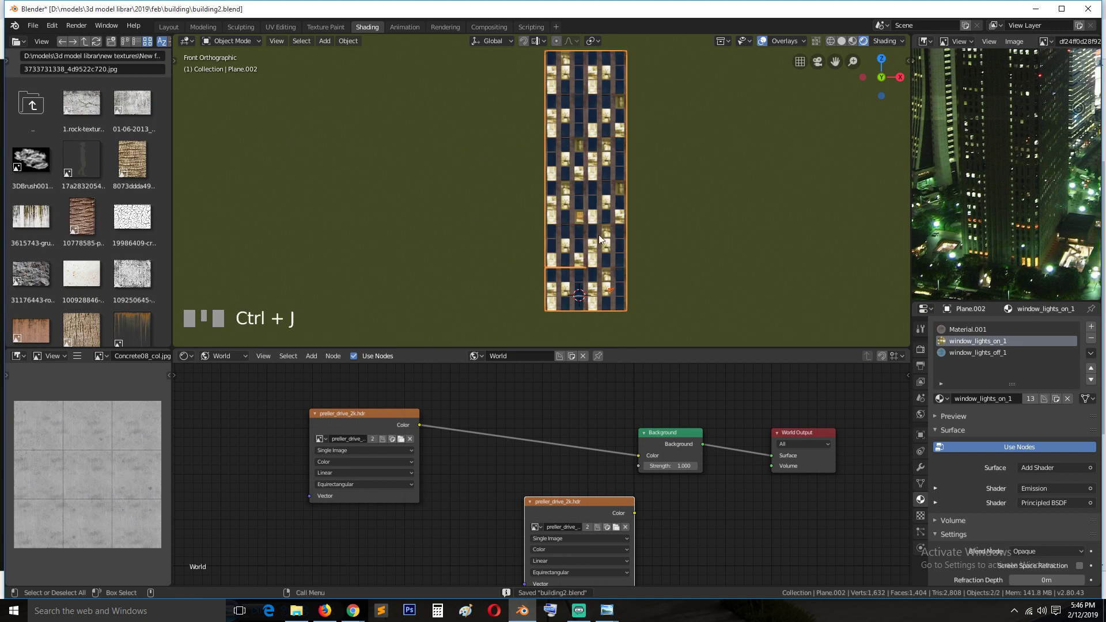
pyautogui.press('Tab')
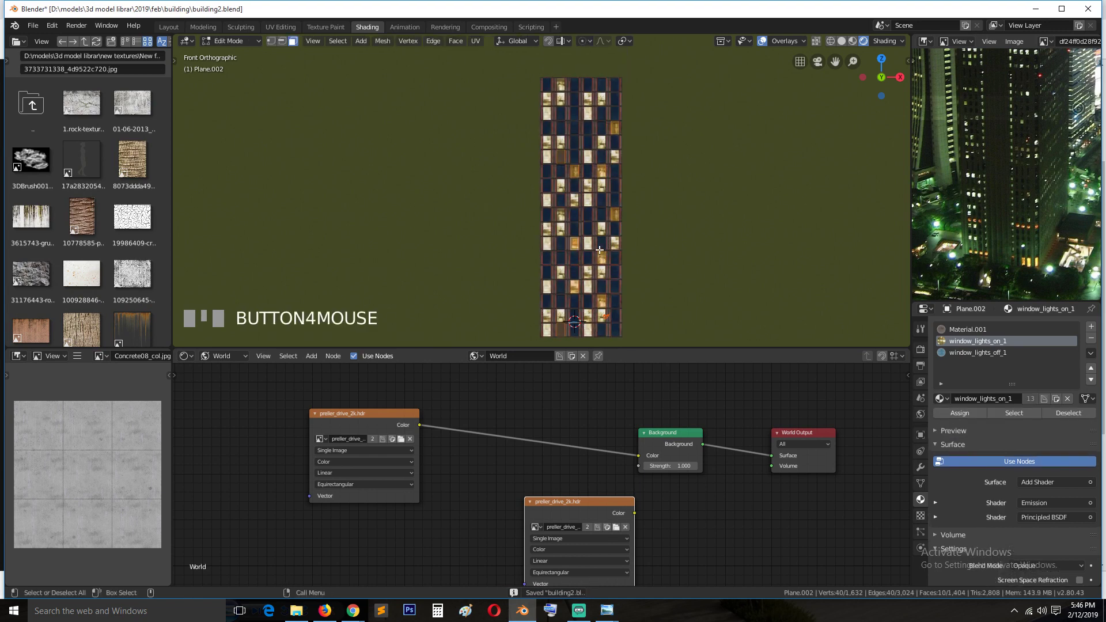
pyautogui.press('a')
pyautogui.scroll(5, 620, 268)
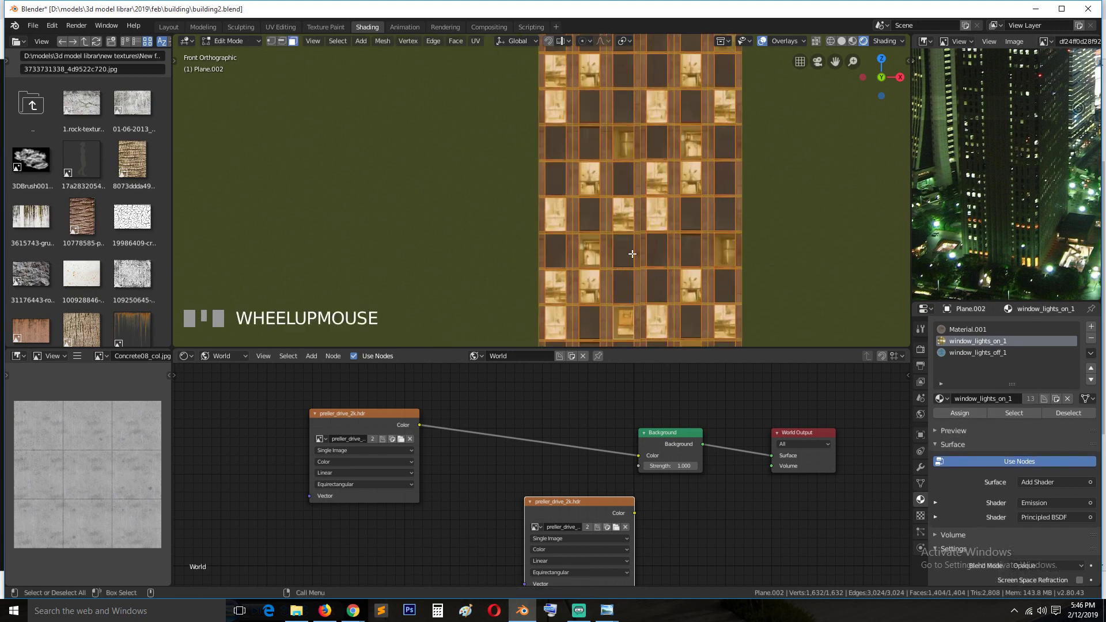
pyautogui.rightClick(632, 254)
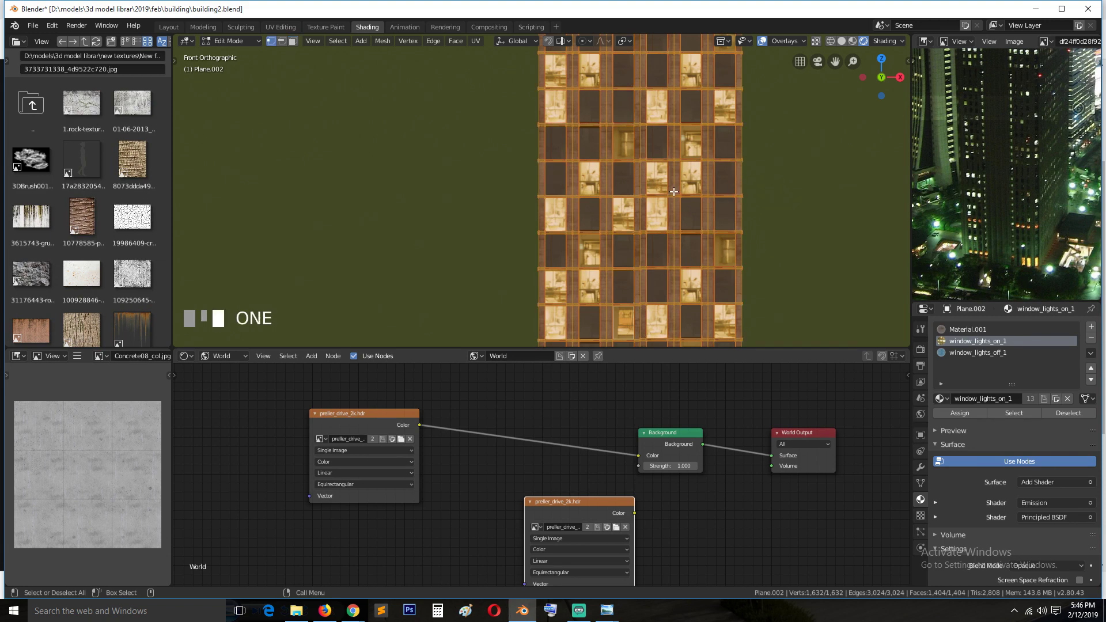
pyautogui.rightClick(634, 196)
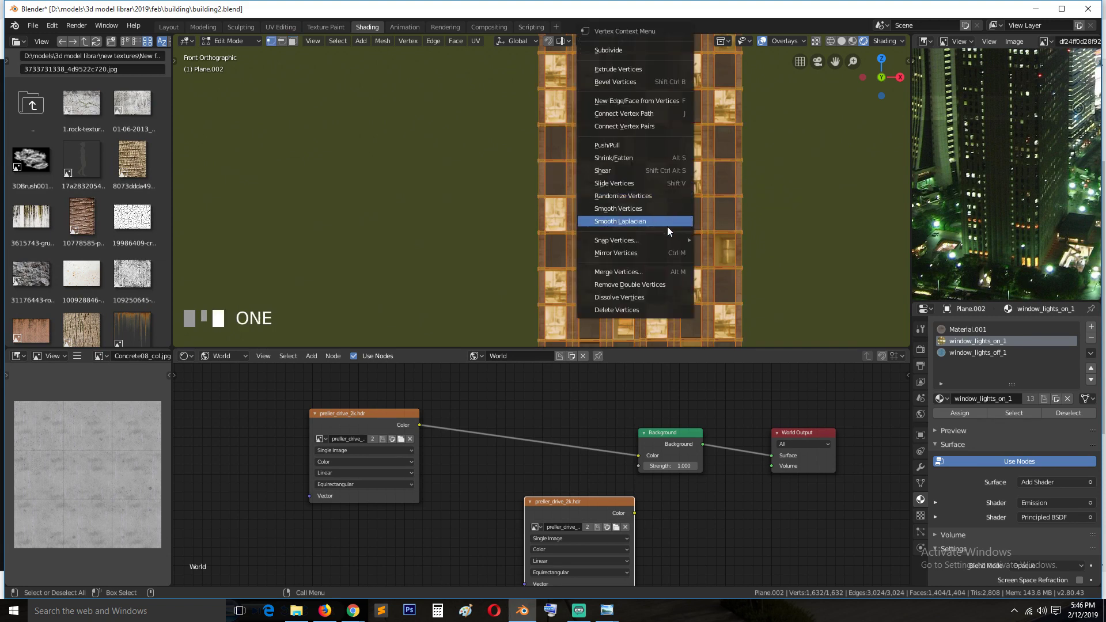
pyautogui.click(645, 284)
pyautogui.scroll(4, 665, 290)
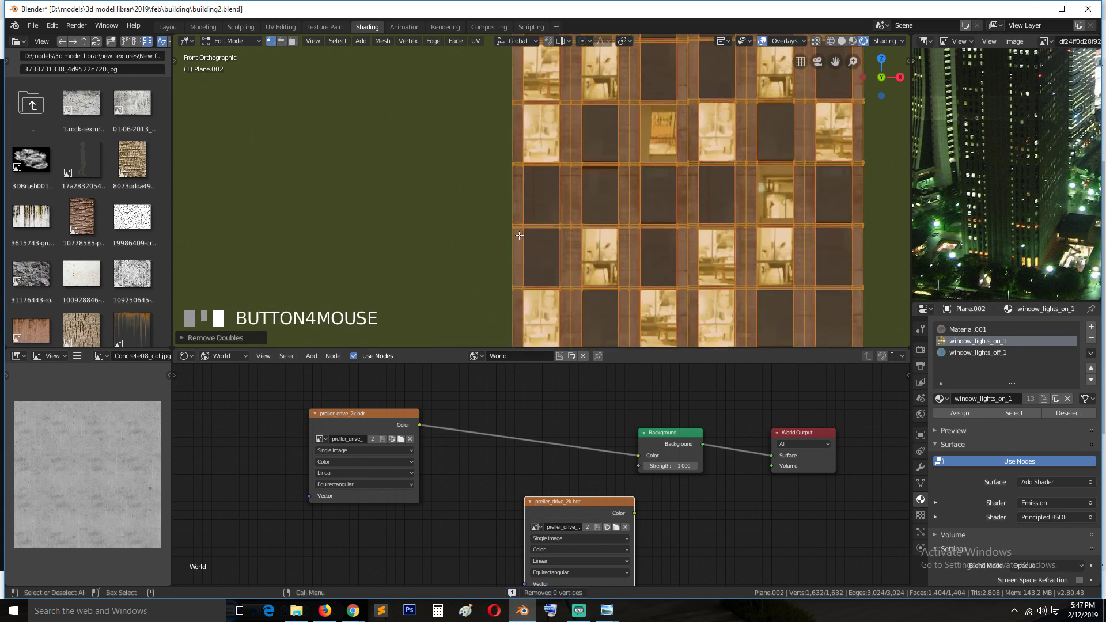
# Step: Raise the Merge Distance to 0.0101 m, removing 52 duplicate vertices
pyautogui.click(185, 344)
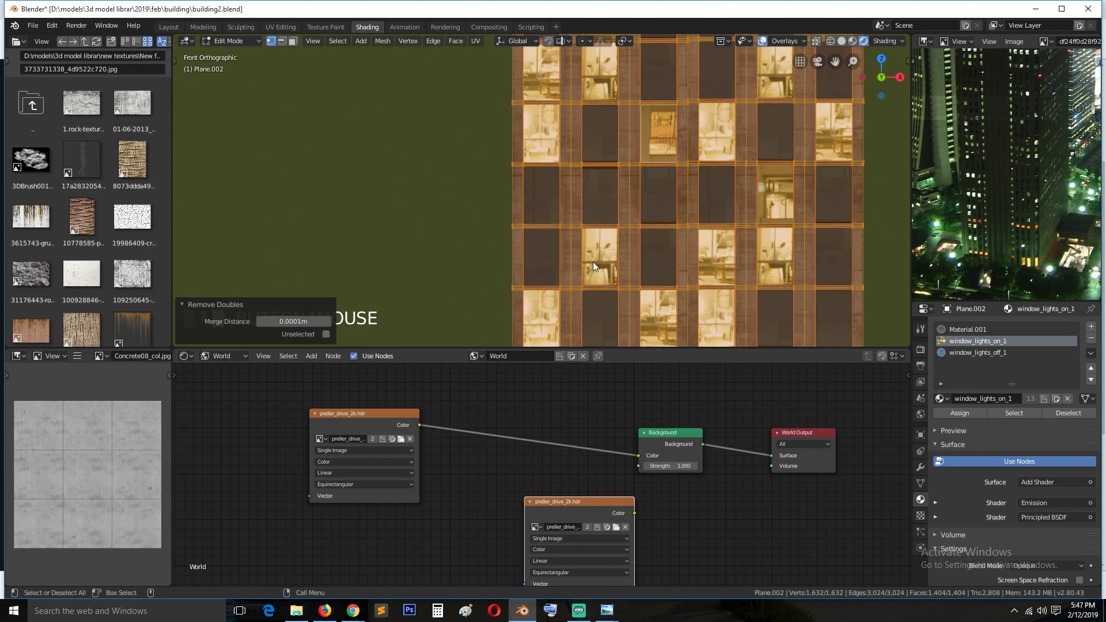
pyautogui.scroll(1, 507, 253)
pyautogui.scroll(3, 600, 258)
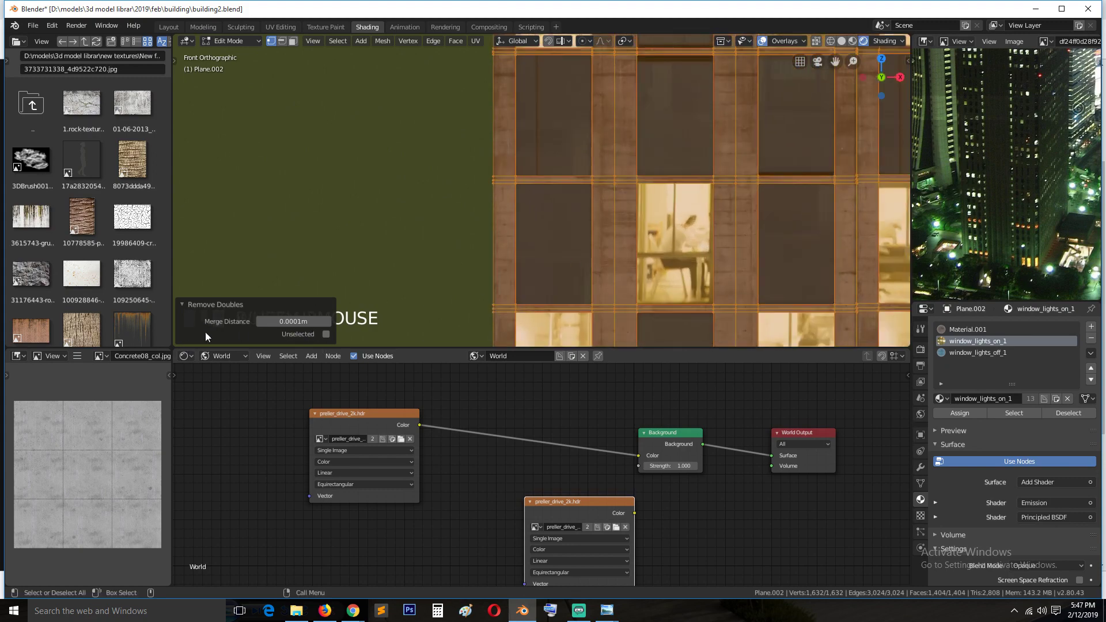
pyautogui.scroll(5, 454, 182)
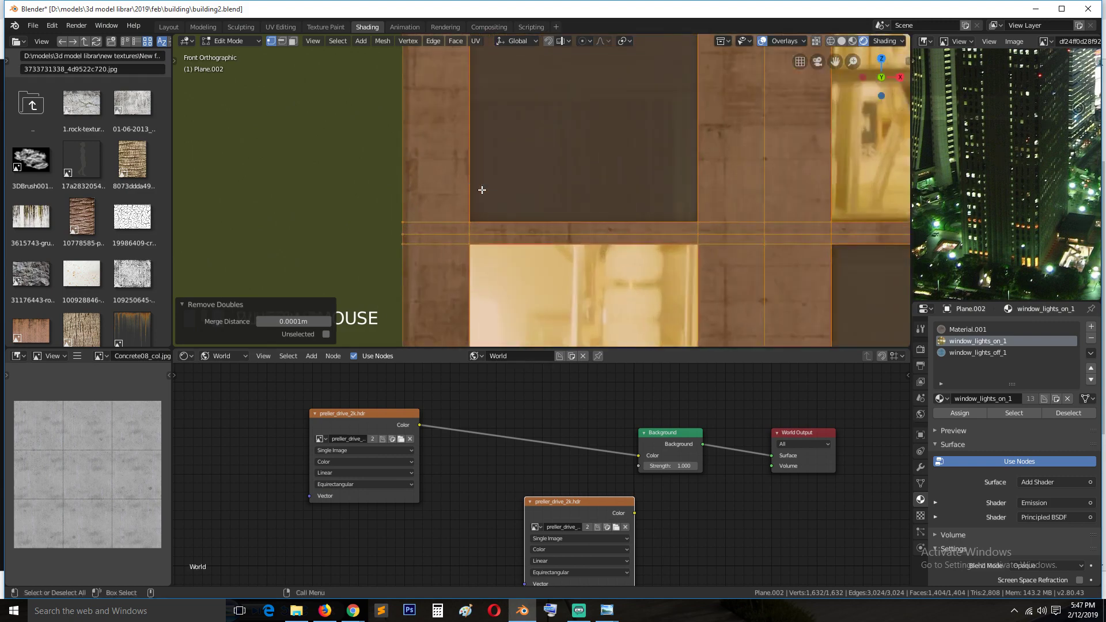
pyautogui.scroll(4, 508, 251)
pyautogui.keyDown('shift'); pyautogui.moveTo(595, 300); pyautogui.dragTo(430, 178, button='middle'); pyautogui.keyUp('shift')
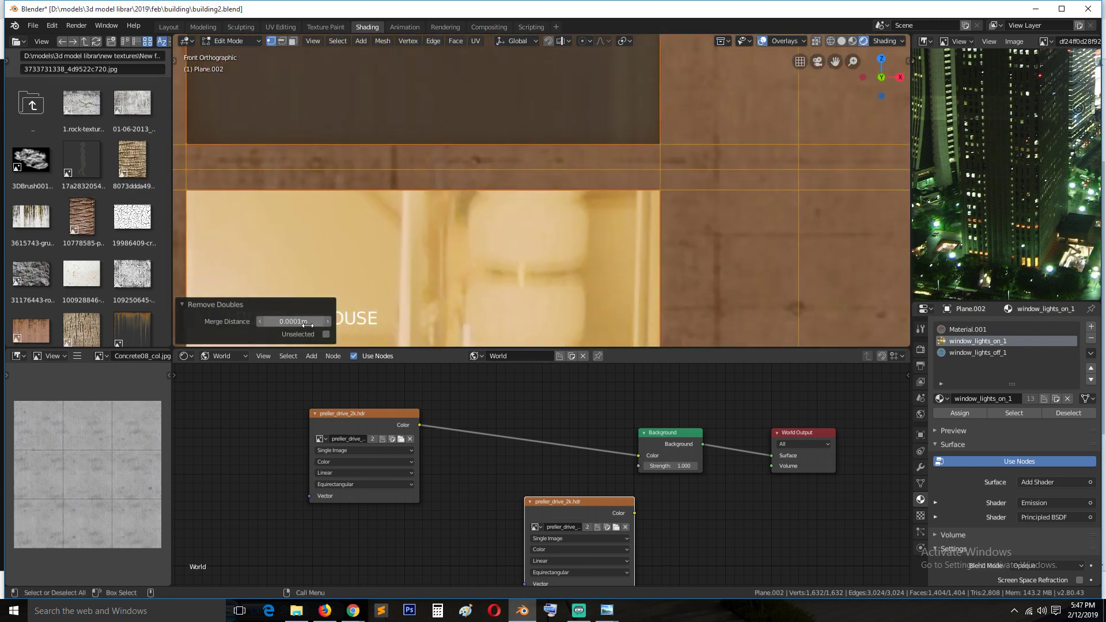
pyautogui.click(328, 321)
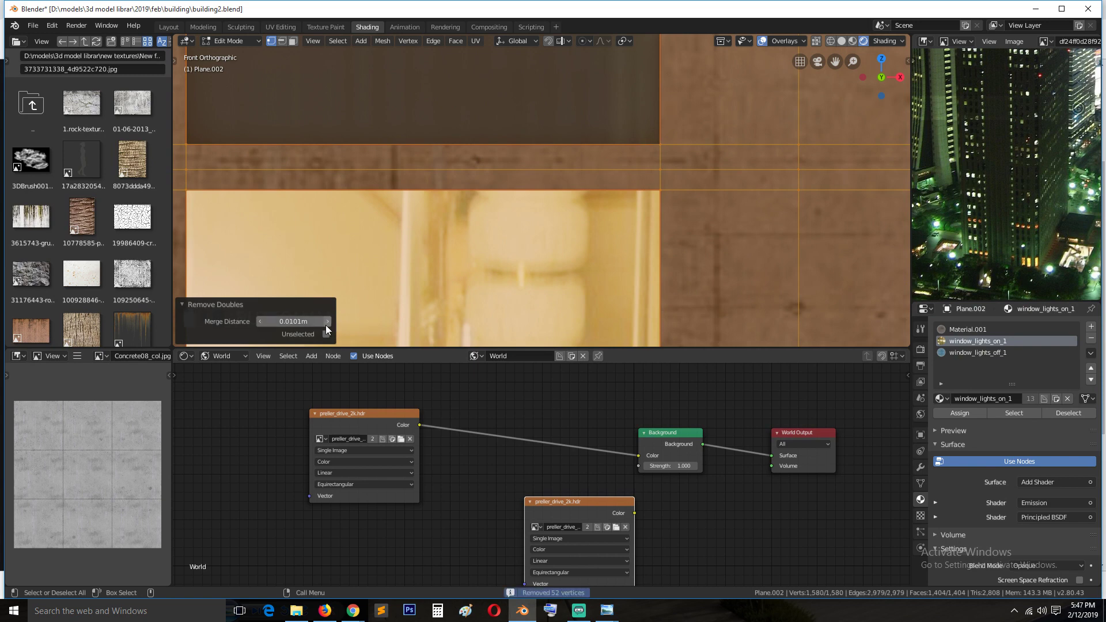
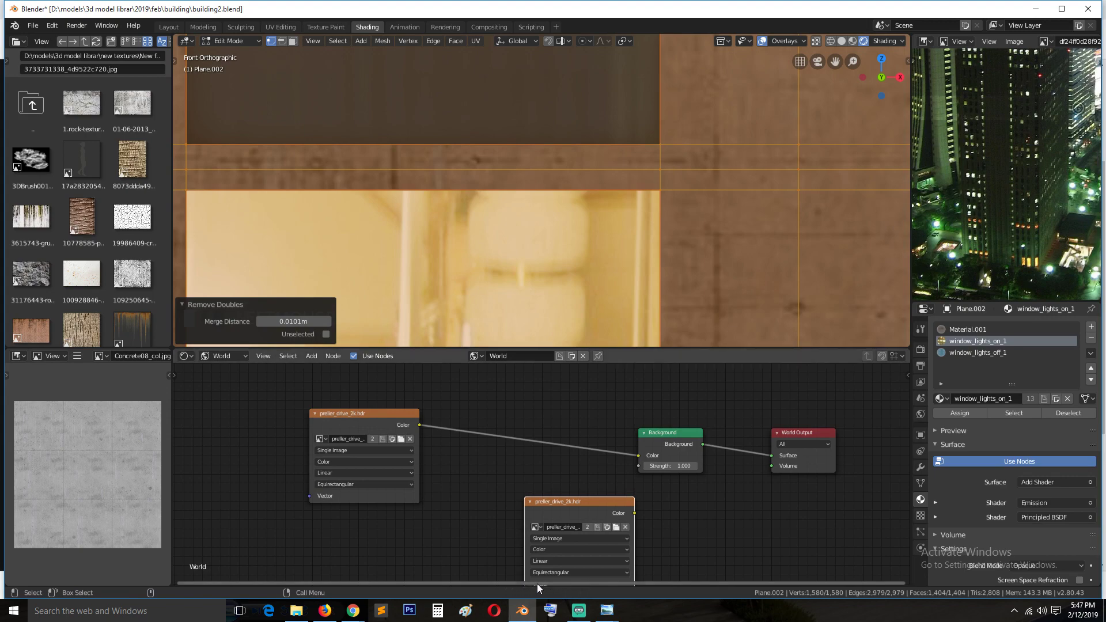
# Step: Inspect the whole building from an angled view, then resume editing the panel mesh facing the facade
pyautogui.scroll(-8, 668, 196)
pyautogui.scroll(3, 670, 197)
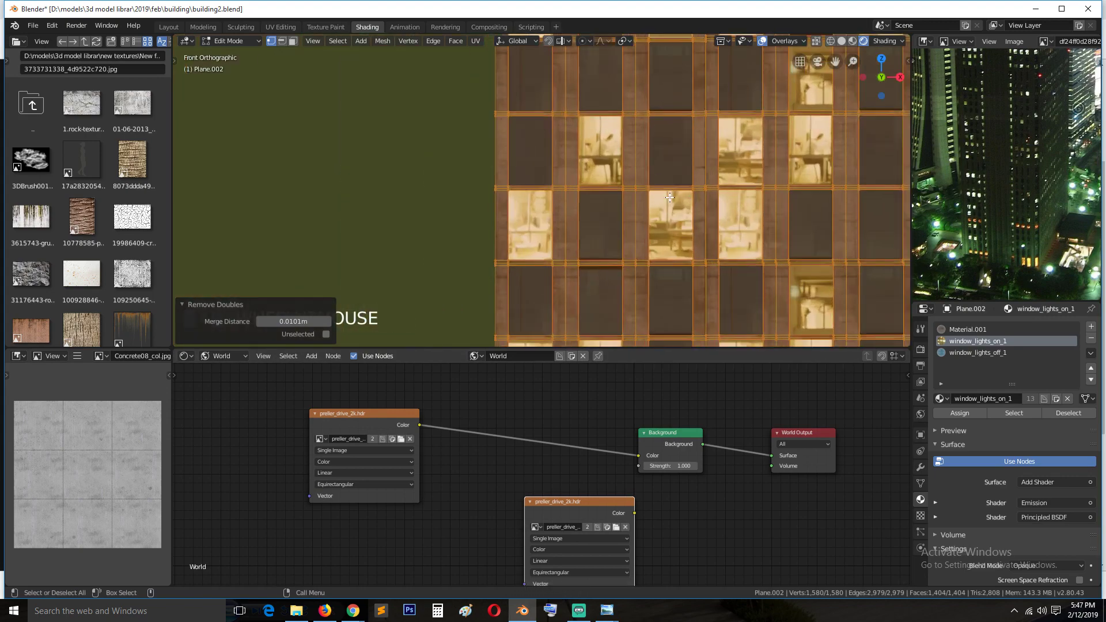
pyautogui.press('Tab')
pyautogui.scroll(-5, 728, 219)
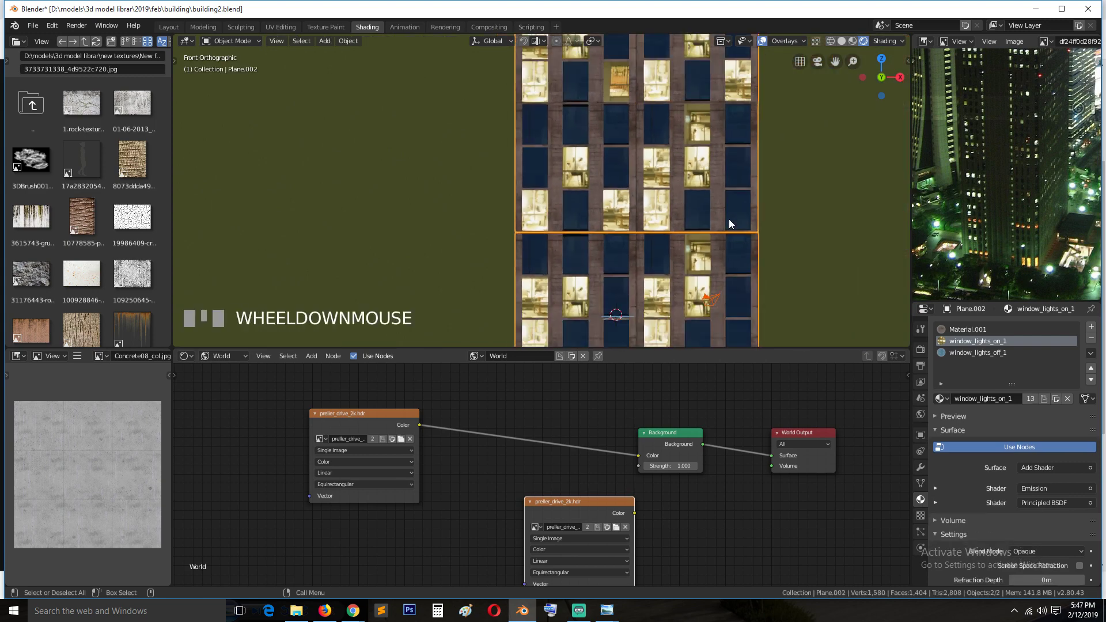
pyautogui.keyDown('shift'); pyautogui.moveTo(664, 214); pyautogui.dragTo(646, 294, button='middle'); pyautogui.keyUp('shift')
pyautogui.moveTo(616, 243); pyautogui.dragTo(669, 252, button='middle')
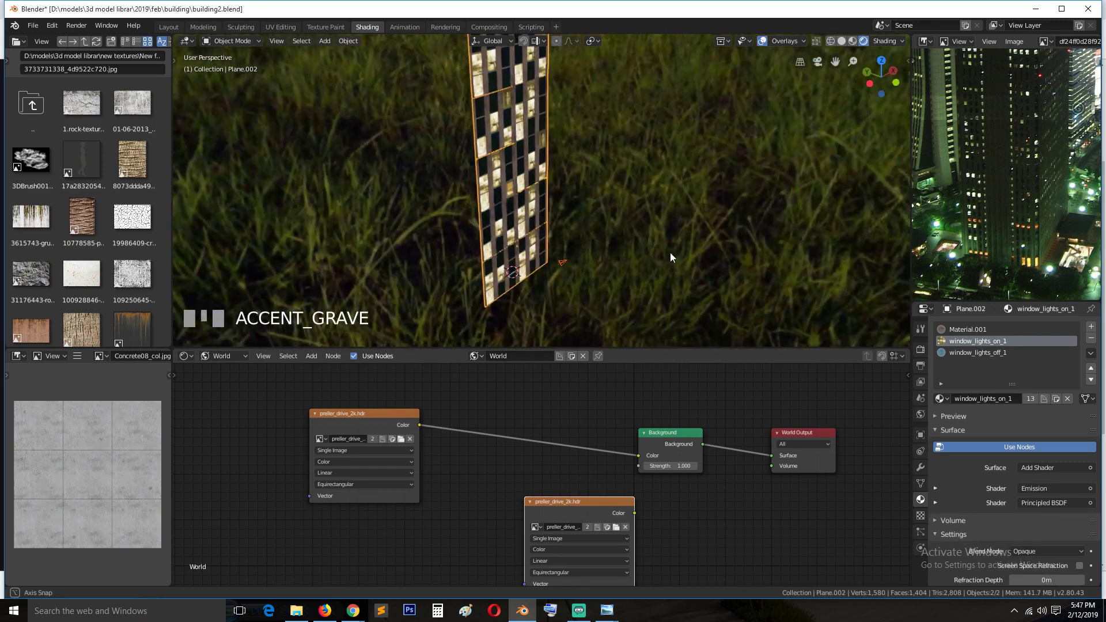
pyautogui.keyDown('shift'); pyautogui.moveTo(587, 192); pyautogui.dragTo(633, 343, button='middle'); pyautogui.keyUp('shift')
pyautogui.scroll(3, 624, 293)
pyautogui.keyDown('shift'); pyautogui.moveTo(623, 292); pyautogui.dragTo(558, 195, button='middle'); pyautogui.keyUp('shift')
pyautogui.press('Tab')
pyautogui.scroll(4, 566, 221)
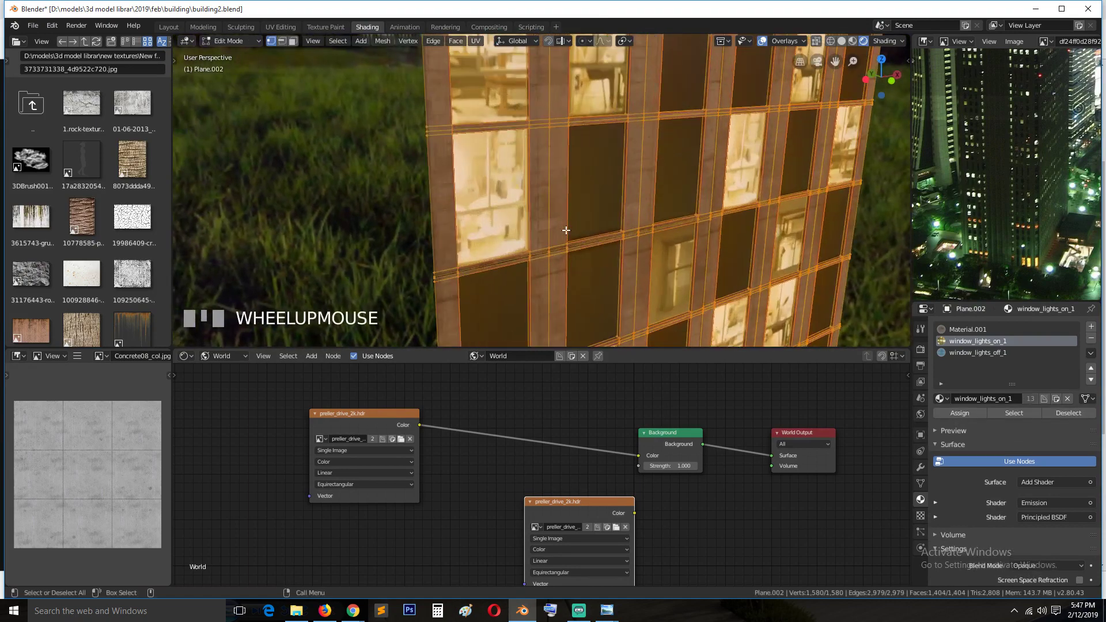
pyautogui.press('`')
pyautogui.scroll(2, 496, 252)
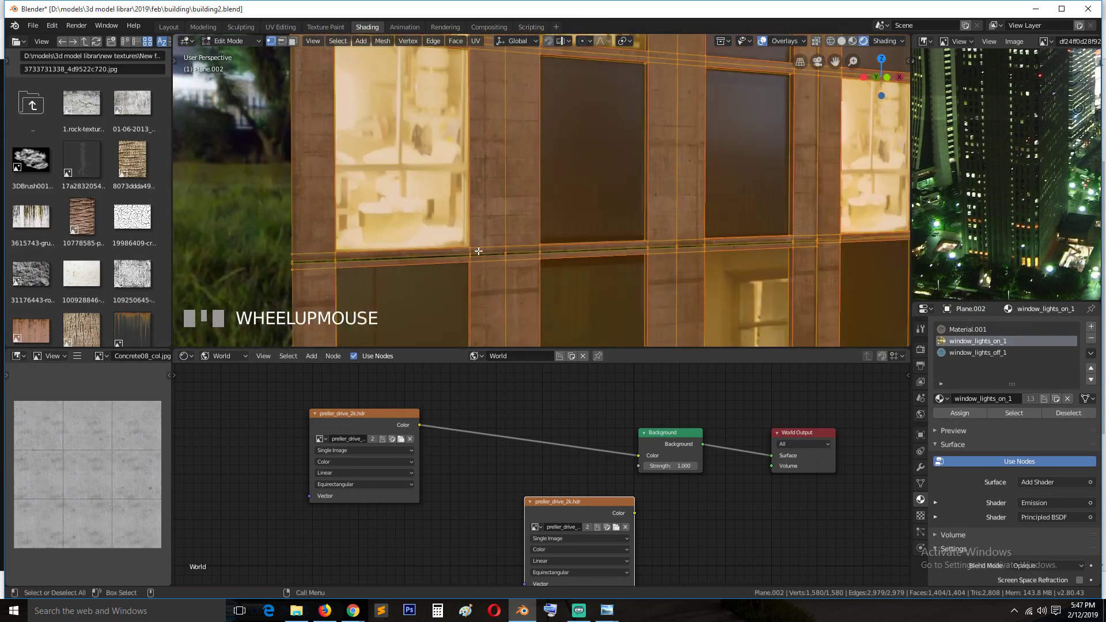
# Step: Select the two adjacent seam edge loops and scale them to 0 along Z
pyautogui.keyDown('alt'); pyautogui.click(458, 254); pyautogui.keyUp('alt')
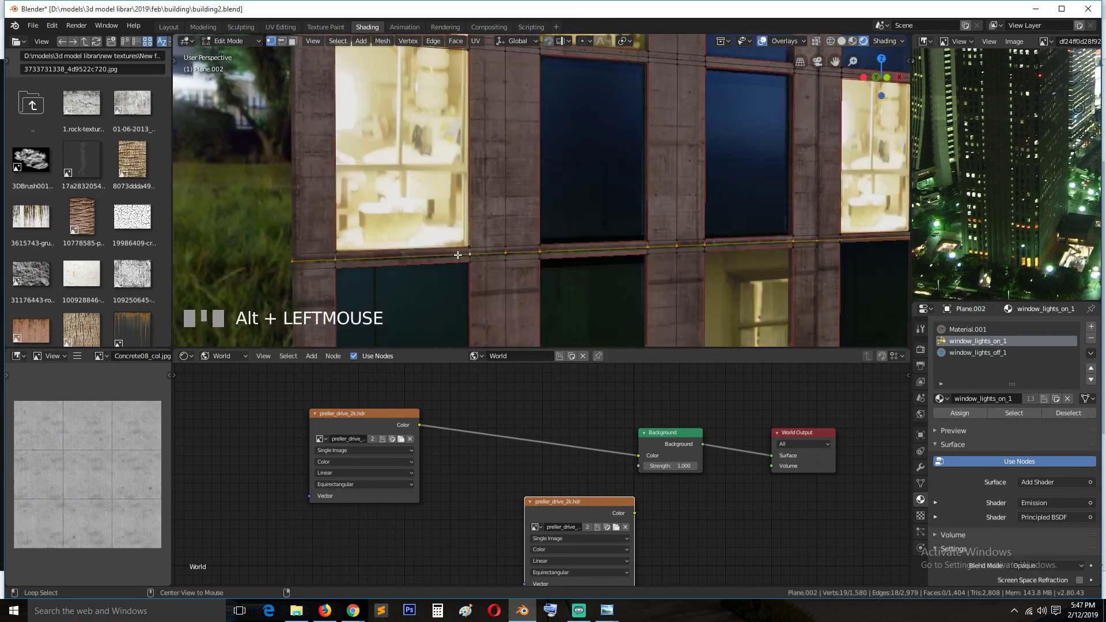
pyautogui.keyDown('alt'); pyautogui.keyDown('shift'); pyautogui.click(557, 255); pyautogui.keyUp('shift'); pyautogui.keyUp('alt')
pyautogui.press('s')
pyautogui.press('z')
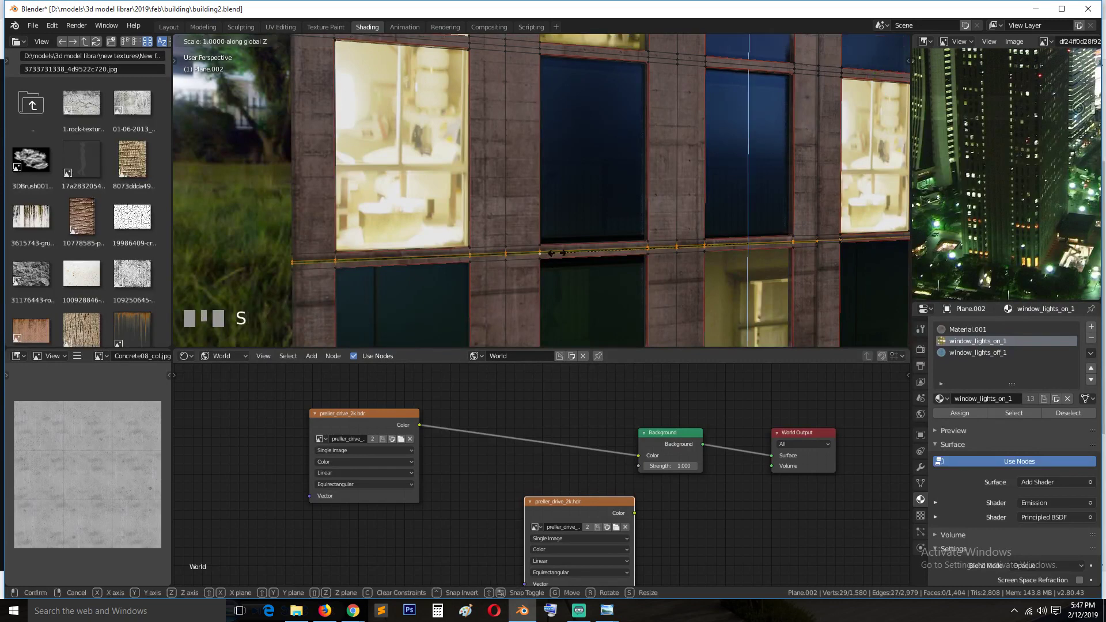
pyautogui.write('0')
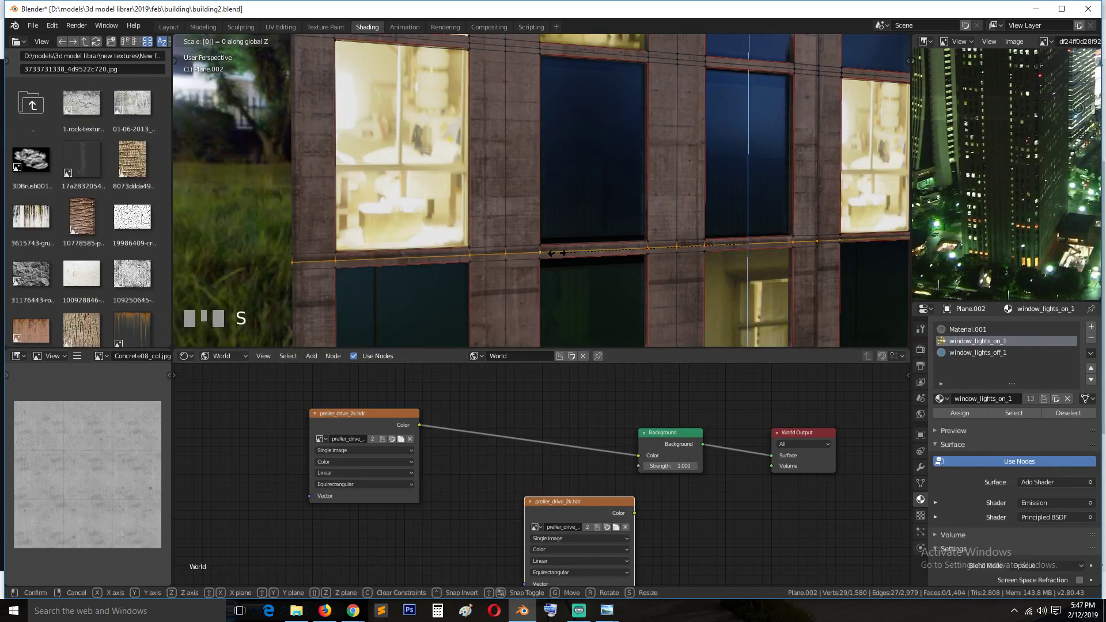
pyautogui.press('Return')
# Step: Remove Double Vertices to weld the seam, merging 10 vertices, then review the building in Object Mode
pyautogui.rightClick(557, 262)
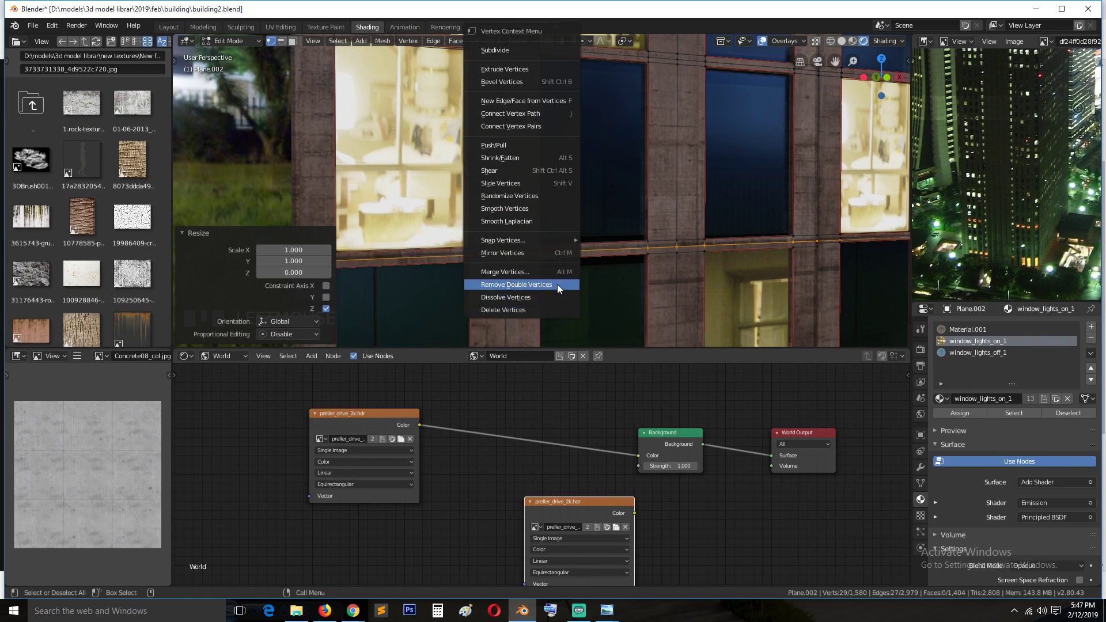
pyautogui.click(558, 284)
pyautogui.press('Tab')
pyautogui.scroll(-5, 674, 254)
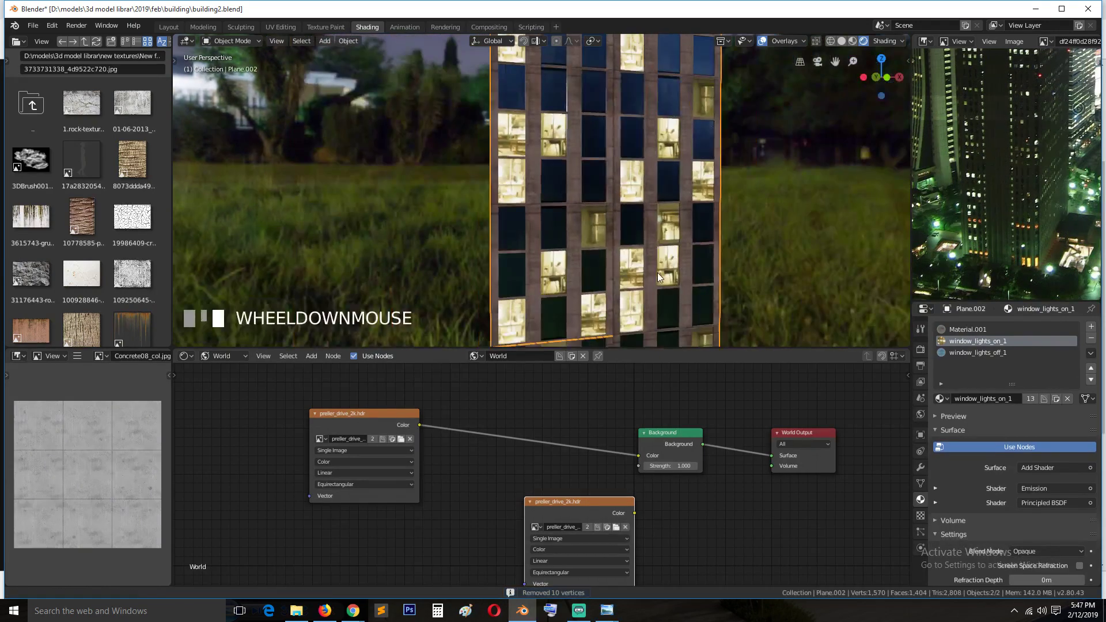
pyautogui.scroll(-2, 657, 272)
pyautogui.keyDown('shift'); pyautogui.moveTo(658, 273); pyautogui.dragTo(690, 227, button='middle'); pyautogui.keyUp('shift')
pyautogui.scroll(-3, 672, 320)
pyautogui.scroll(3, 673, 202)
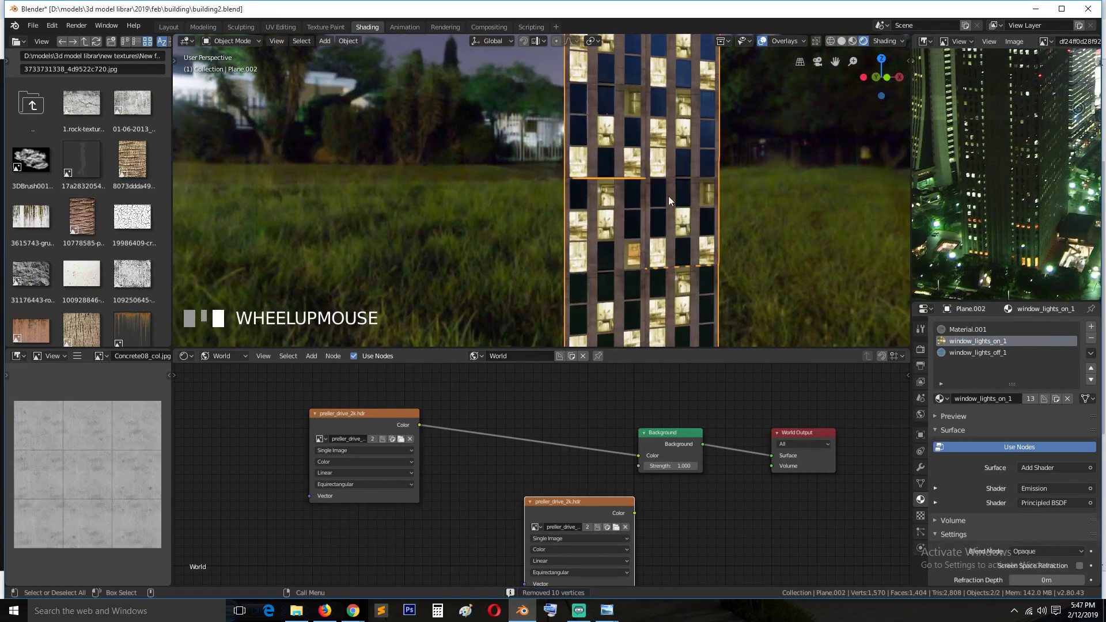
pyautogui.scroll(3, 673, 172)
# Step: Select two seam loops at a lit window and start a Z scale, then cancel it
pyautogui.press('Tab')
pyautogui.keyDown('shift'); pyautogui.moveTo(684, 171); pyautogui.dragTo(515, 237, button='middle'); pyautogui.keyUp('shift')
pyautogui.scroll(7, 645, 222)
pyautogui.keyDown('alt'); pyautogui.click(700, 287); pyautogui.keyUp('alt')
pyautogui.keyDown('alt'); pyautogui.click(710, 276); pyautogui.keyUp('alt')
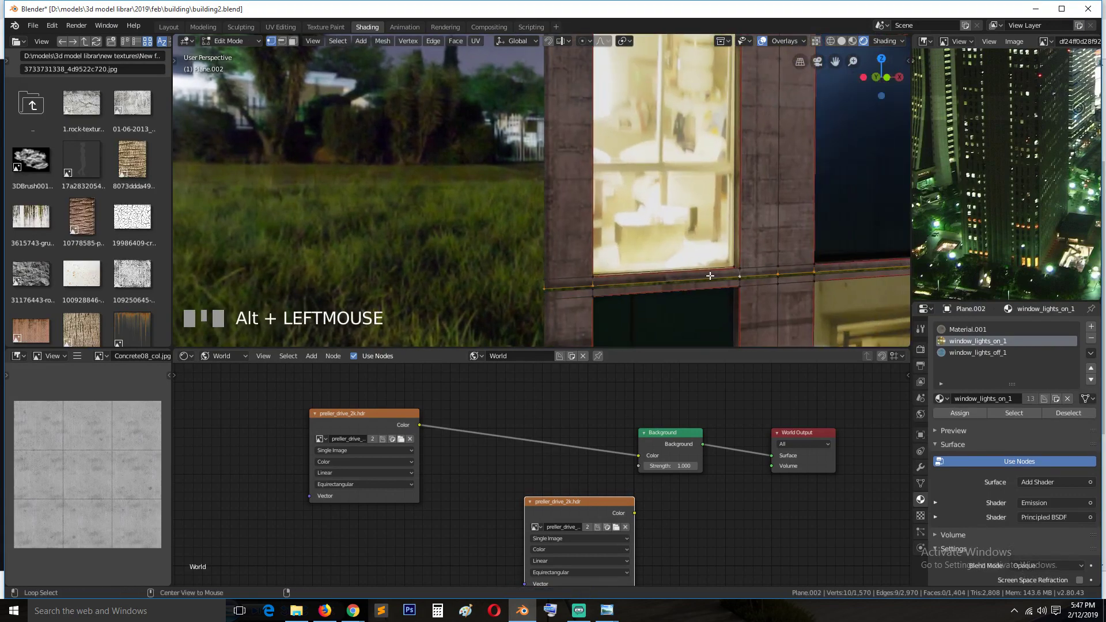
pyautogui.keyDown('alt'); pyautogui.keyDown('shift'); pyautogui.click(709, 279); pyautogui.keyUp('shift'); pyautogui.keyUp('alt')
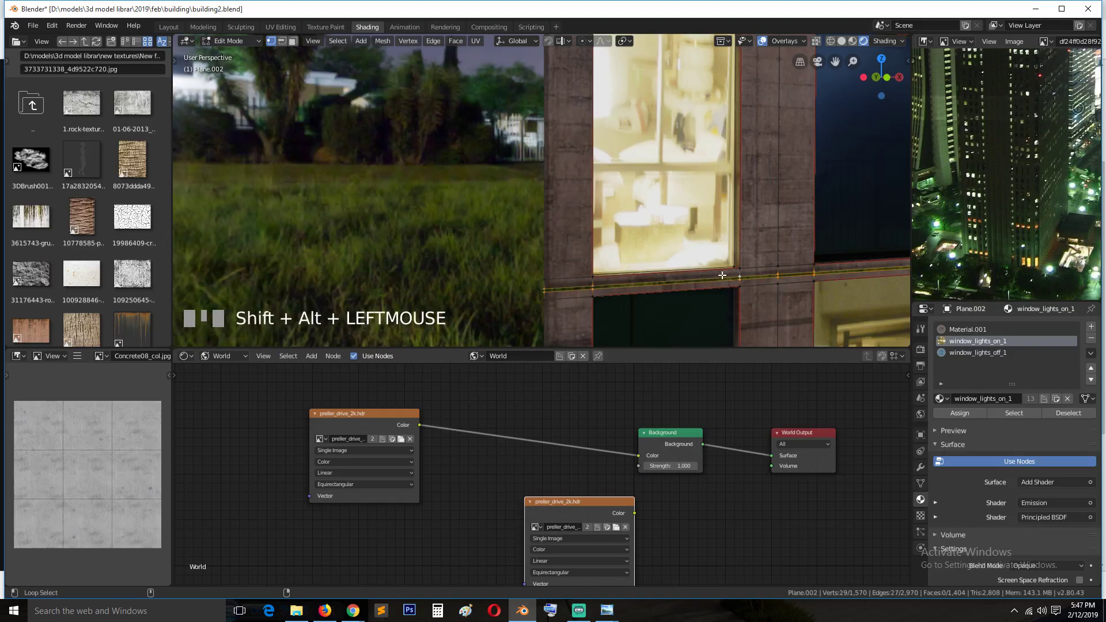
pyautogui.press('s')
pyautogui.press('z')
pyautogui.press('0')
pyautogui.rightClick(735, 270)
# Step: Deselect all and select a run of edges along another panel seam
pyautogui.scroll(-7, 754, 273)
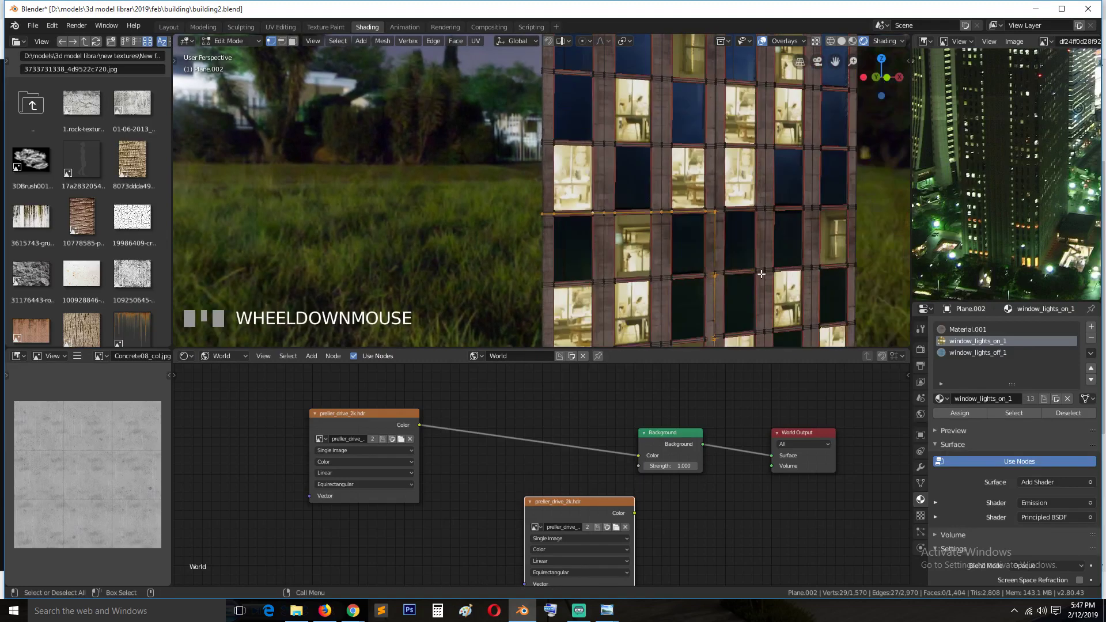
pyautogui.scroll(3, 753, 273)
pyautogui.hotkey('alt', 'a')
pyautogui.scroll(-1, 753, 273)
pyautogui.keyDown('shift'); pyautogui.moveTo(753, 273); pyautogui.dragTo(703, 276, button='middle'); pyautogui.keyUp('shift')
pyautogui.scroll(2, 699, 262)
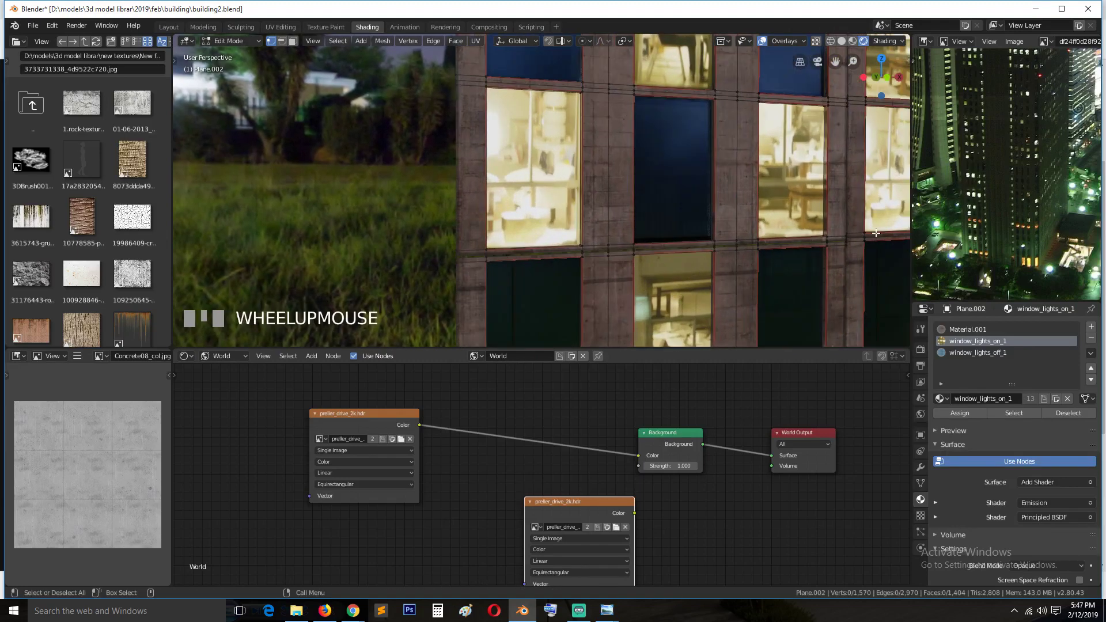
pyautogui.click(847, 242)
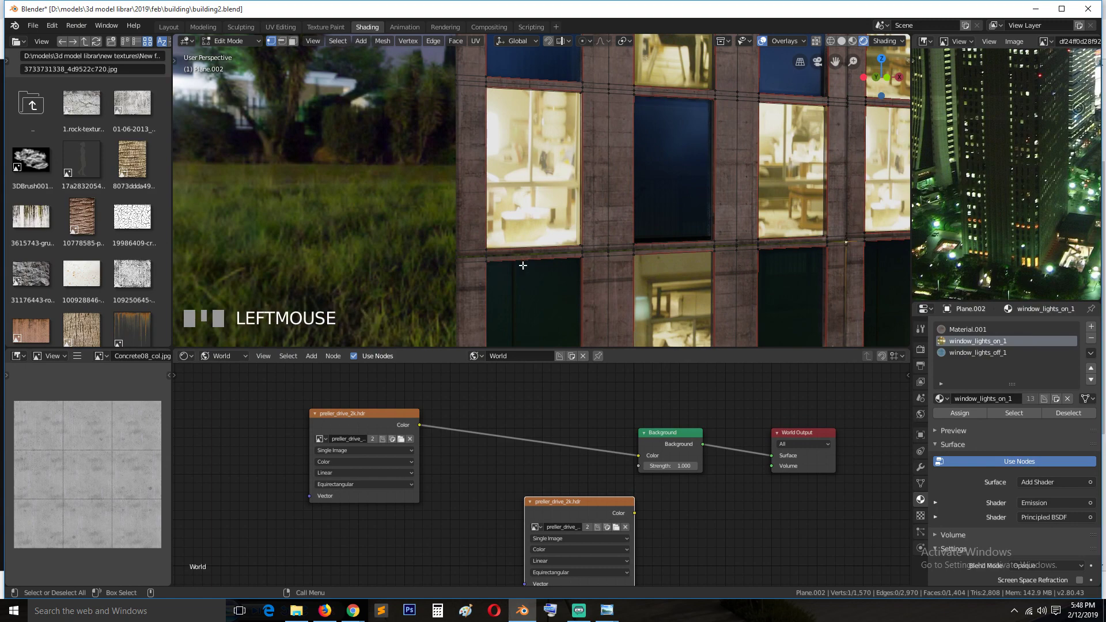
pyautogui.keyDown('ctrl'); pyautogui.click(473, 256); pyautogui.keyUp('ctrl')
# Step: Select the whole panel mesh and remove doubles at a 0.0301 m merge distance, merging 79 vertices
pyautogui.press('a')
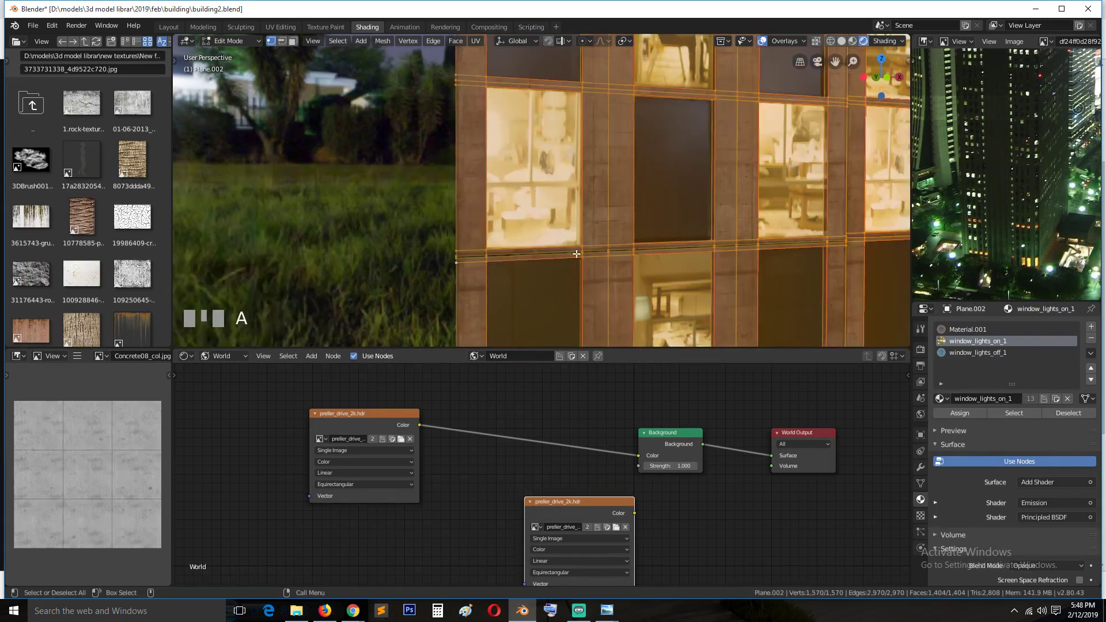
pyautogui.scroll(5, 569, 197)
pyautogui.scroll(-4, 569, 198)
pyautogui.moveTo(569, 198); pyautogui.dragTo(585, 226, button='middle')
pyautogui.scroll(2, 583, 223)
pyautogui.rightClick(580, 222)
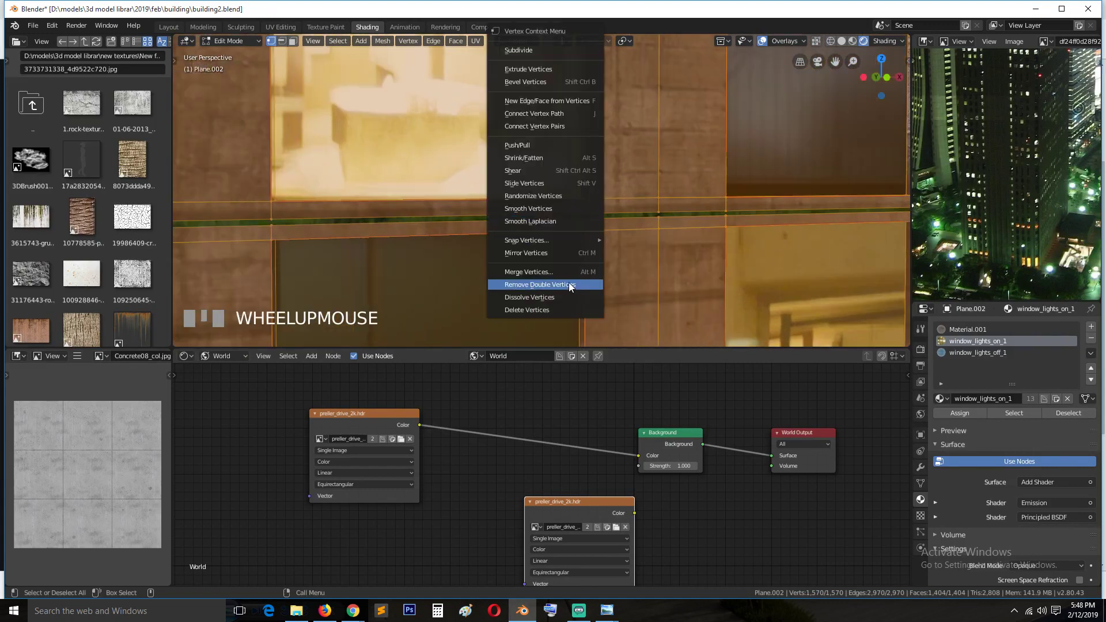
pyautogui.click(569, 285)
pyautogui.click(326, 322)
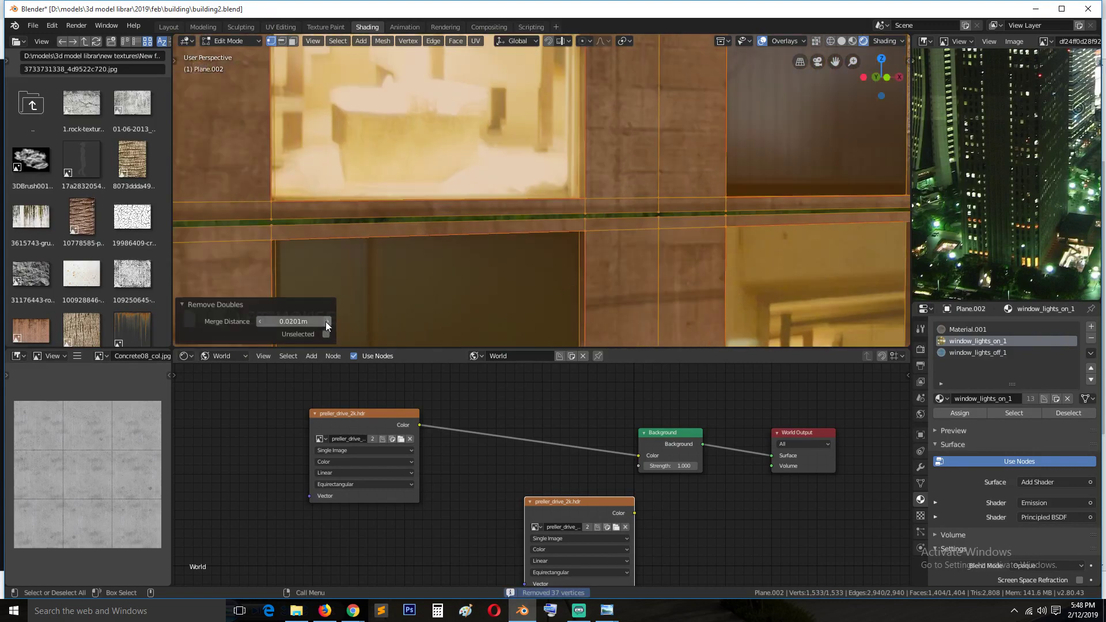
pyautogui.click(326, 322)
# Step: Pan across the building to check the welded panels and deselect all vertices
pyautogui.scroll(-5, 638, 224)
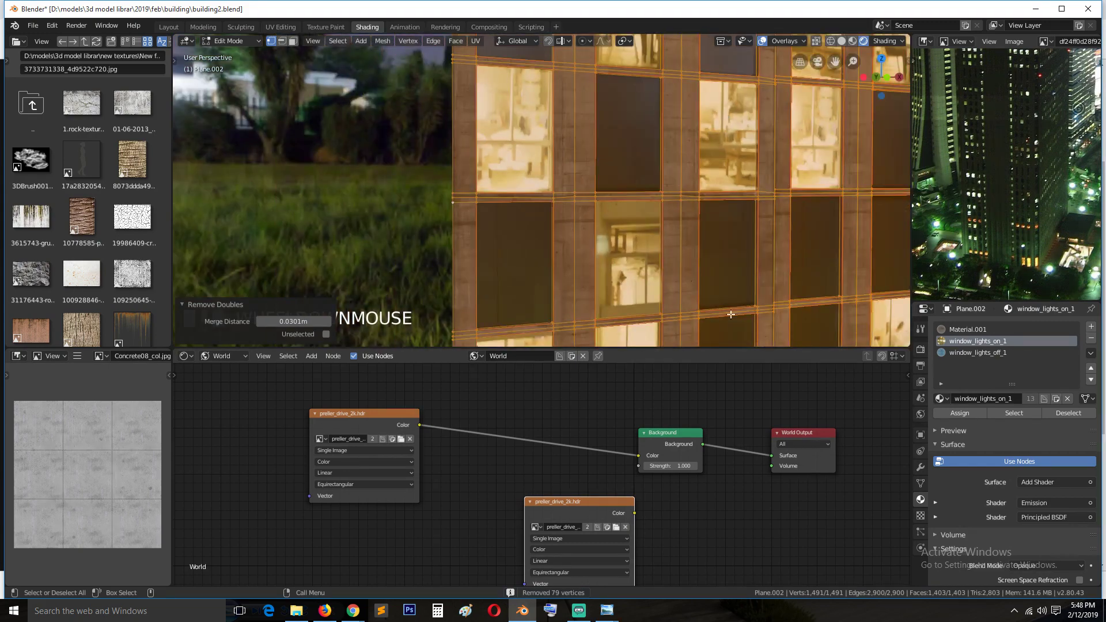
pyautogui.keyDown('shift'); pyautogui.moveTo(754, 338); pyautogui.dragTo(706, 257, button='middle'); pyautogui.keyUp('shift')
pyautogui.scroll(3, 706, 257)
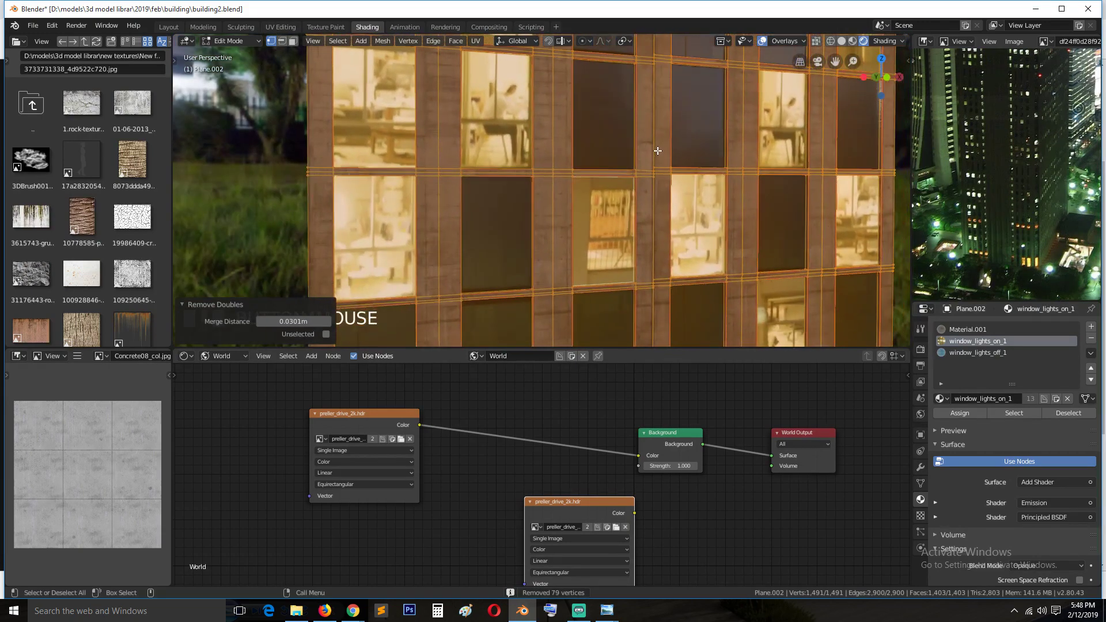
pyautogui.scroll(-5, 697, 209)
pyautogui.scroll(7, 698, 173)
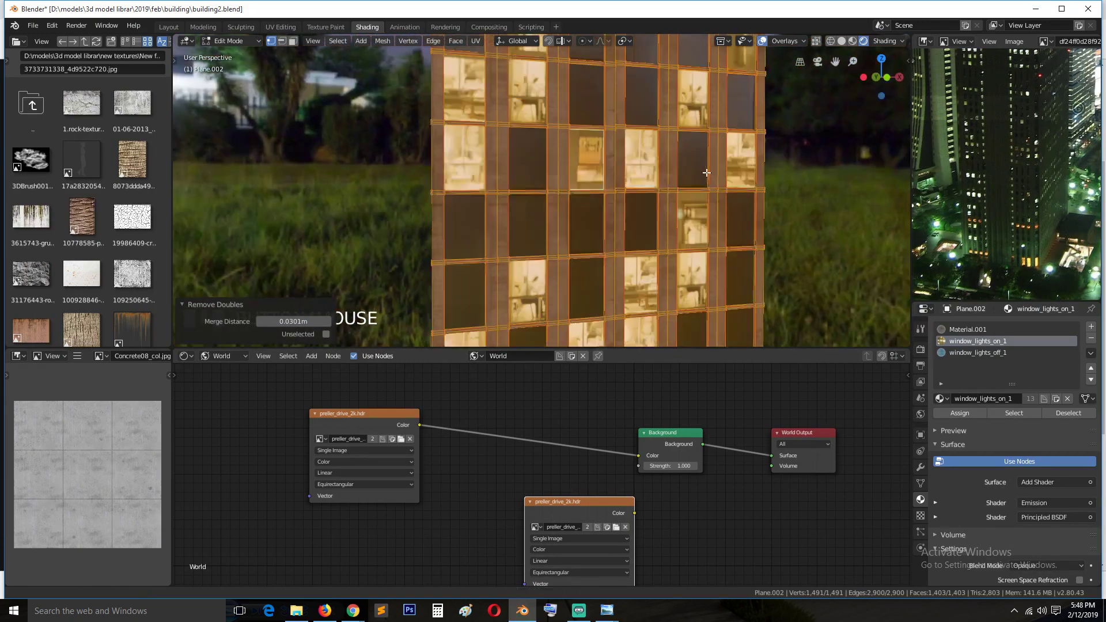
pyautogui.scroll(-6, 699, 160)
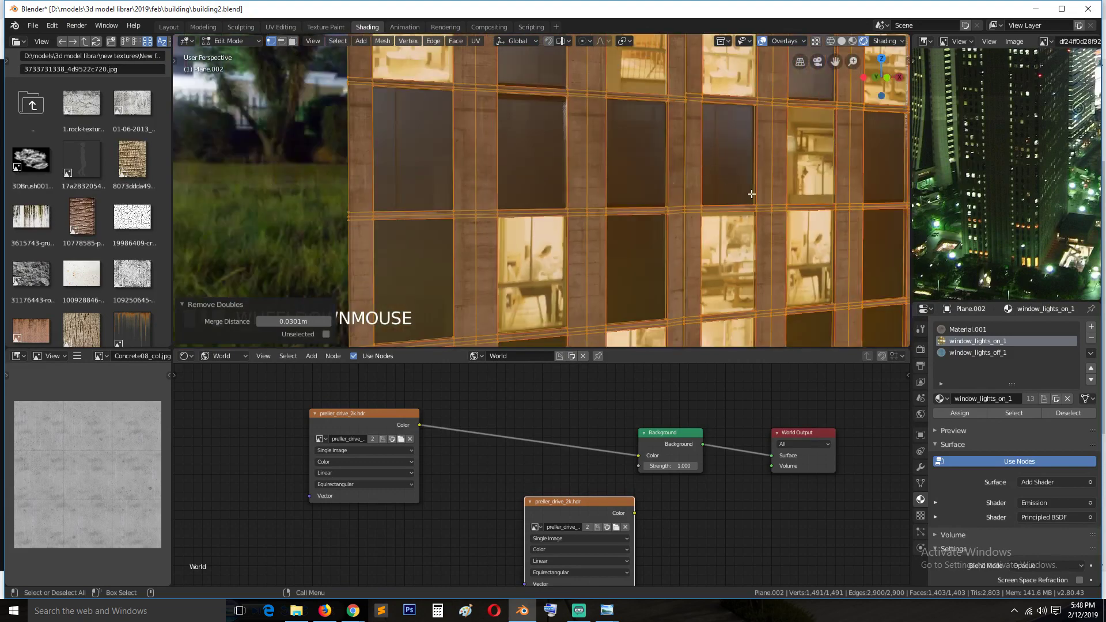
pyautogui.hotkey('alt', 'a')
pyautogui.hotkey('shift', '`')
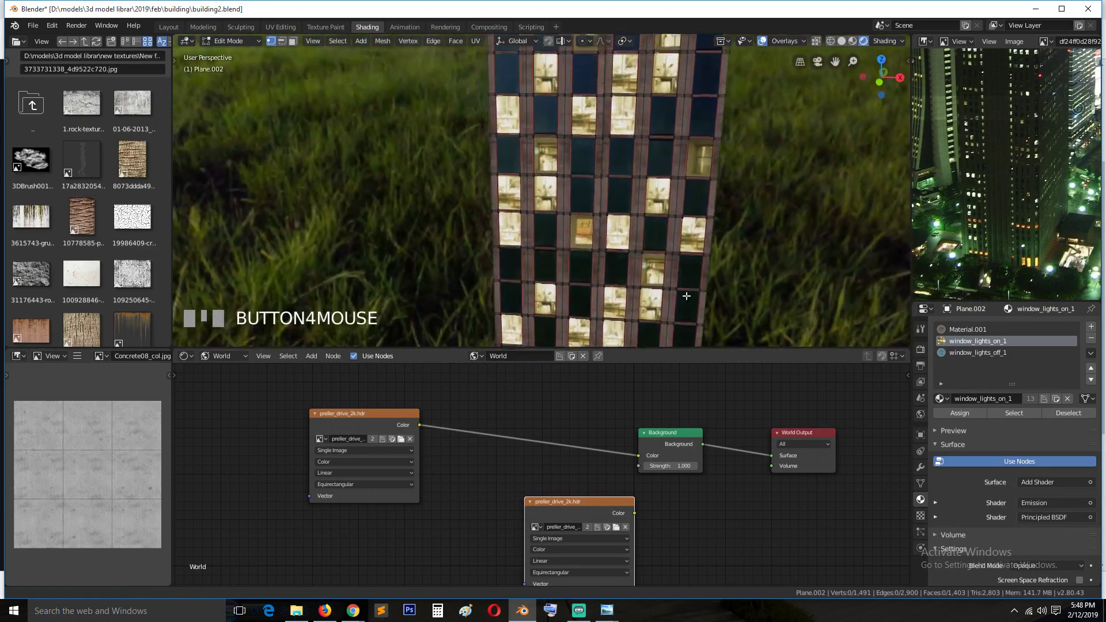
pyautogui.scroll(4, 650, 258)
pyautogui.scroll(3, 691, 222)
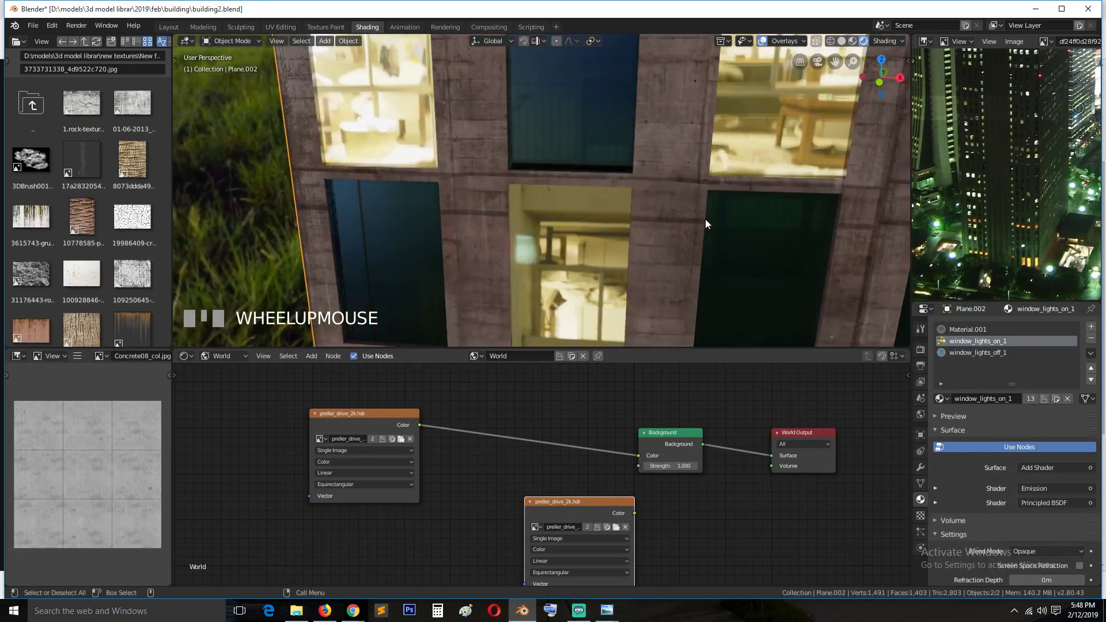
pyautogui.click(848, 189)
pyautogui.keyDown('shift'); pyautogui.moveTo(852, 227); pyautogui.dragTo(685, 252, button='middle'); pyautogui.keyUp('shift')
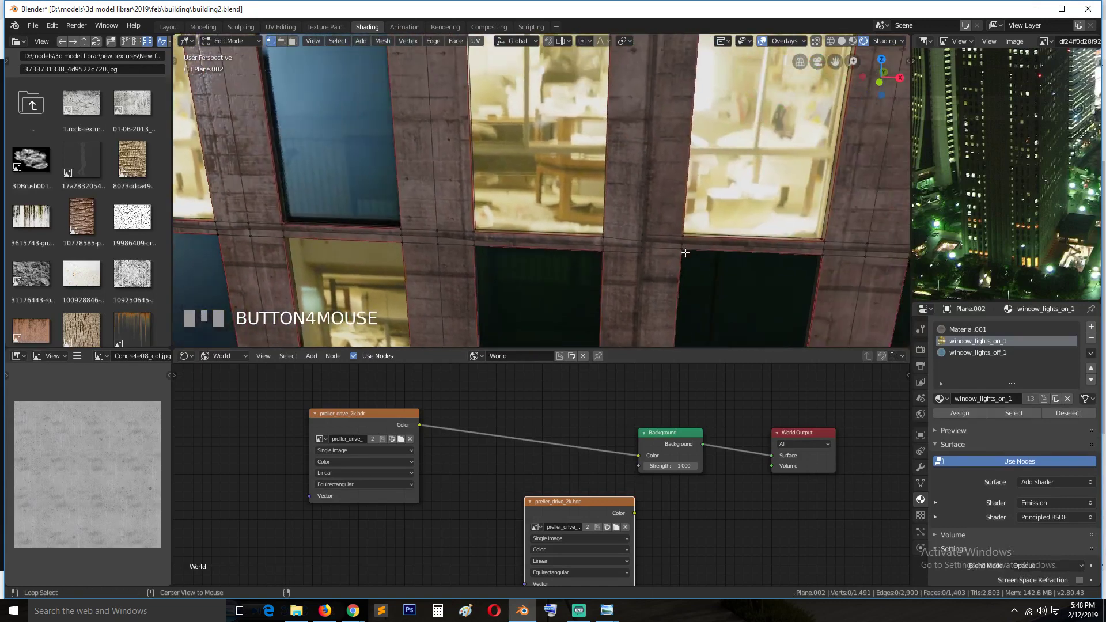
pyautogui.keyDown('alt'); pyautogui.click(640, 244); pyautogui.keyUp('alt')
pyautogui.click(643, 245)
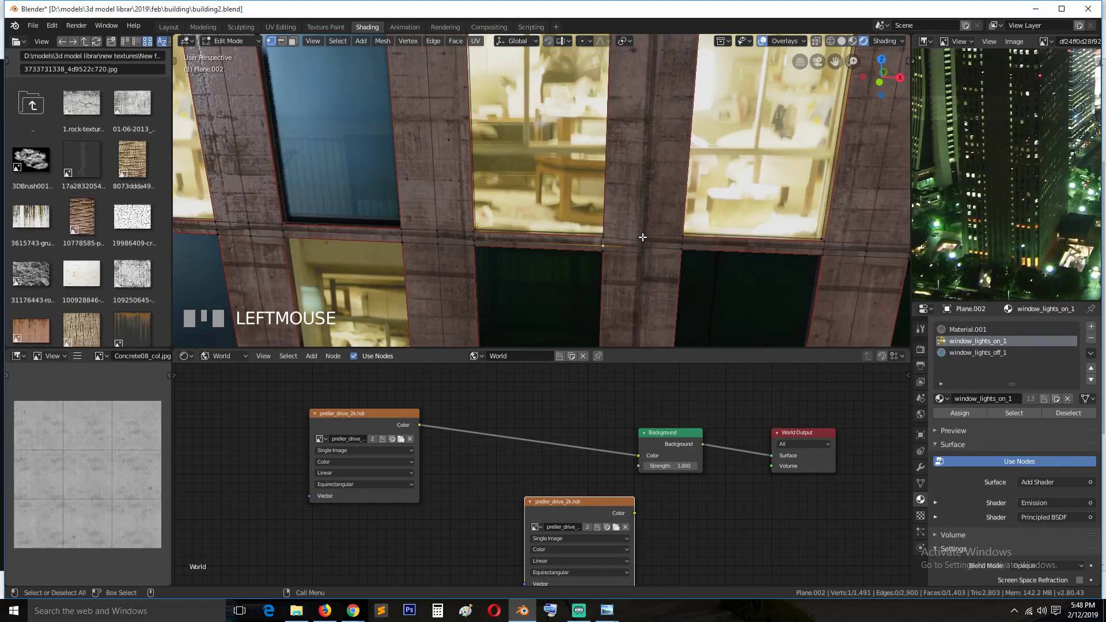
pyautogui.scroll(-2, 642, 237)
pyautogui.press('KP_1')
pyautogui.scroll(-2, 644, 240)
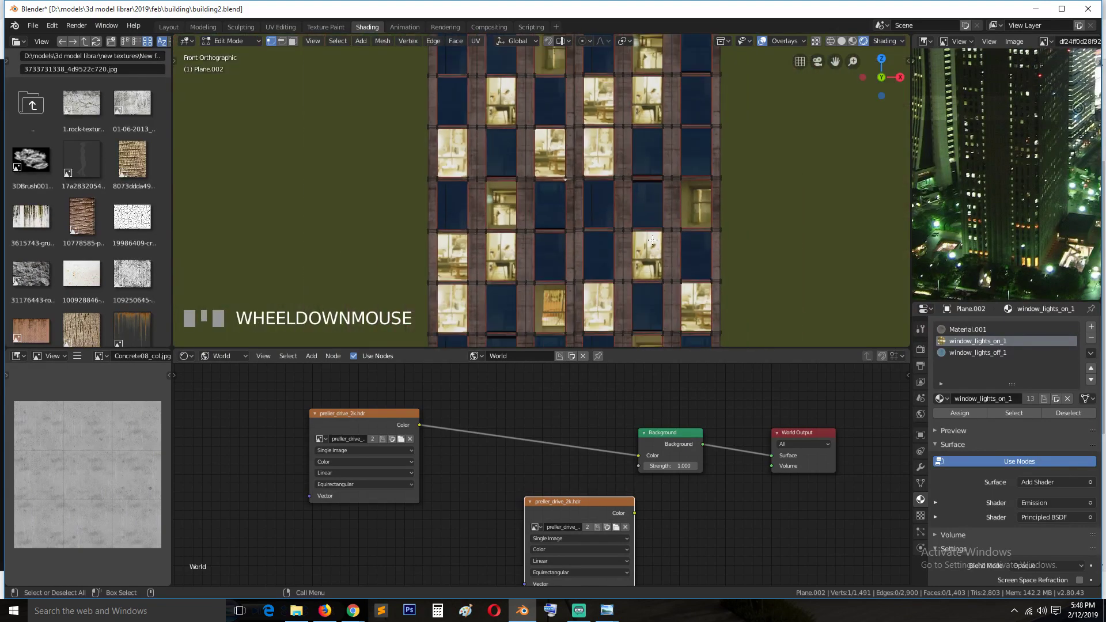
# Step: Switch to front view, frame the top of the building, and select a vertical edge loop
pyautogui.press('KP_1')
pyautogui.scroll(-7, 622, 228)
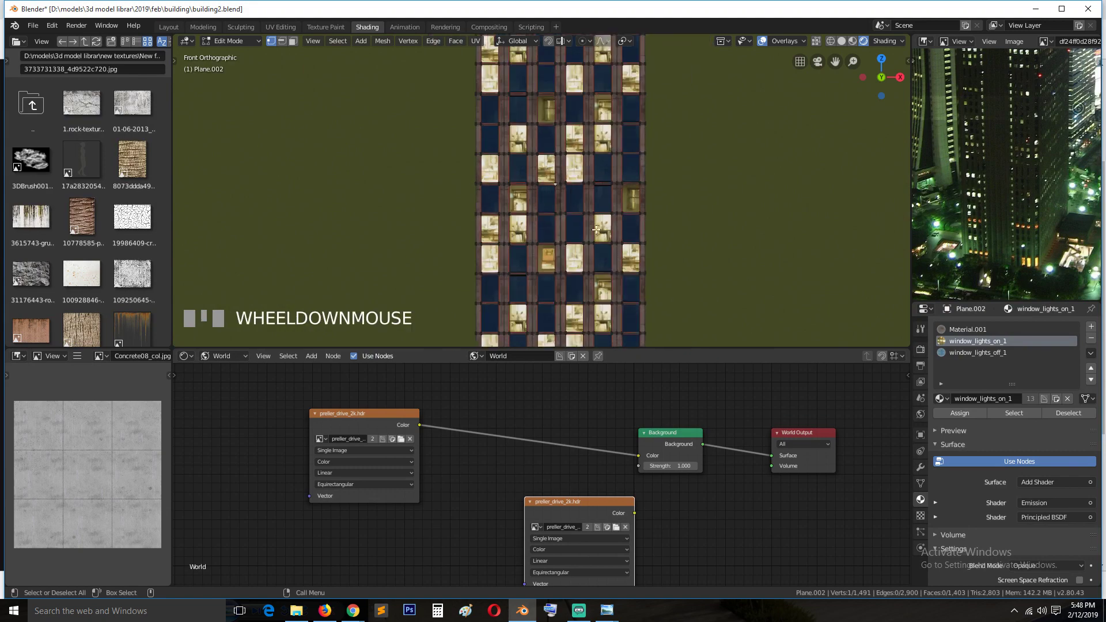
pyautogui.scroll(4, 587, 227)
pyautogui.keyDown('shift'); pyautogui.moveTo(572, 224); pyautogui.dragTo(549, 91, button='middle'); pyautogui.keyUp('shift')
pyautogui.scroll(7, 549, 92)
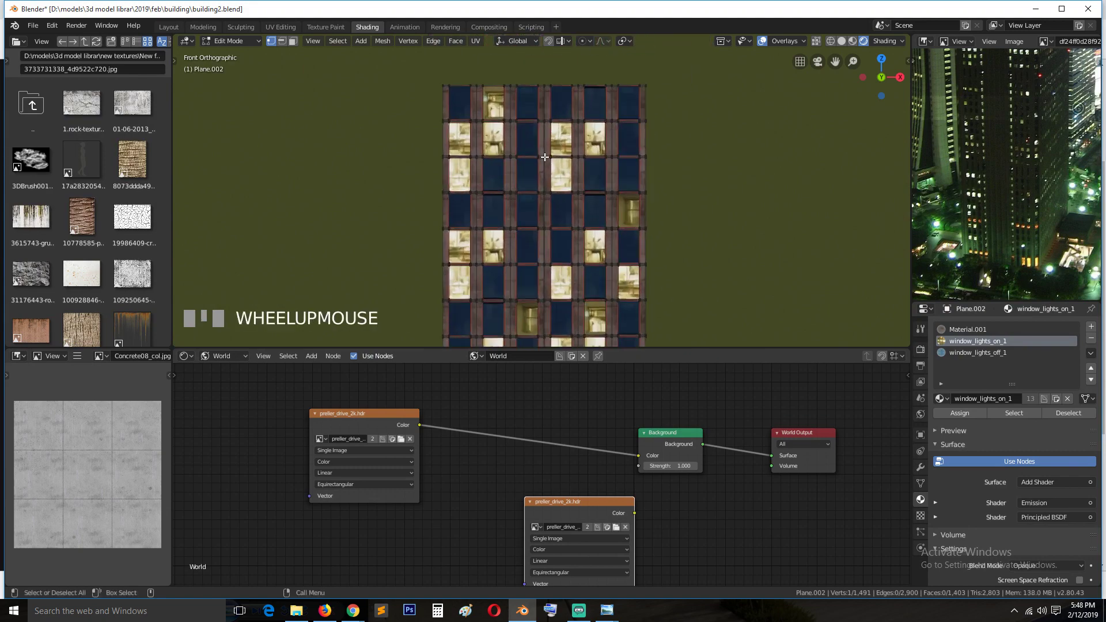
pyautogui.keyDown('alt'); pyautogui.click(546, 213); pyautogui.keyUp('alt')
pyautogui.scroll(-4, 570, 214)
pyautogui.keyDown('shift'); pyautogui.moveTo(570, 214); pyautogui.dragTo(564, 114, button='middle'); pyautogui.keyUp('shift')
pyautogui.scroll(1, 564, 114)
# Step: Clear the selection, enable X-ray wireframe, and box-select the first two vertex columns
pyautogui.press('a')
pyautogui.press('z')
pyautogui.click(503, 114)
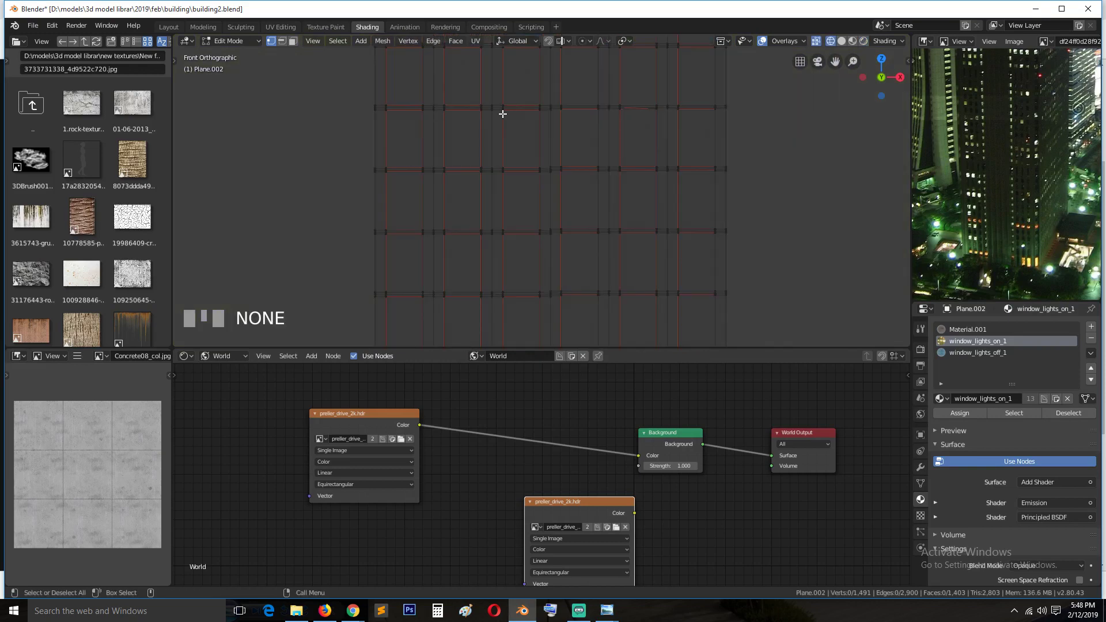
pyautogui.press('b')
pyautogui.moveTo(545, 92); pyautogui.dragTo(557, 338)
pyautogui.keyDown('shift'); pyautogui.moveTo(557, 339); pyautogui.dragTo(522, 108, button='middle'); pyautogui.keyUp('shift')
pyautogui.press('b')
pyautogui.moveTo(521, 100); pyautogui.dragTo(534, 190)
pyautogui.moveTo(534, 331); pyautogui.dragTo(534, 333)
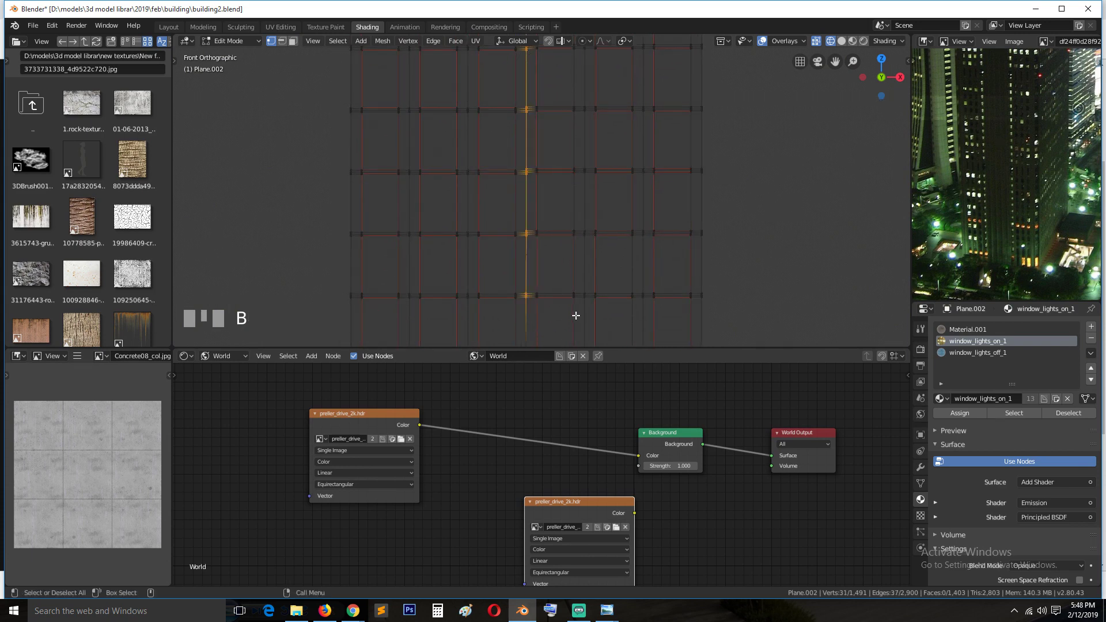
# Step: Box-select another vertex column, then return to Solid shading and orbit to a perspective view
pyautogui.keyDown('shift'); pyautogui.moveTo(575, 315); pyautogui.dragTo(548, 113, button='middle'); pyautogui.keyUp('shift')
pyautogui.press('b')
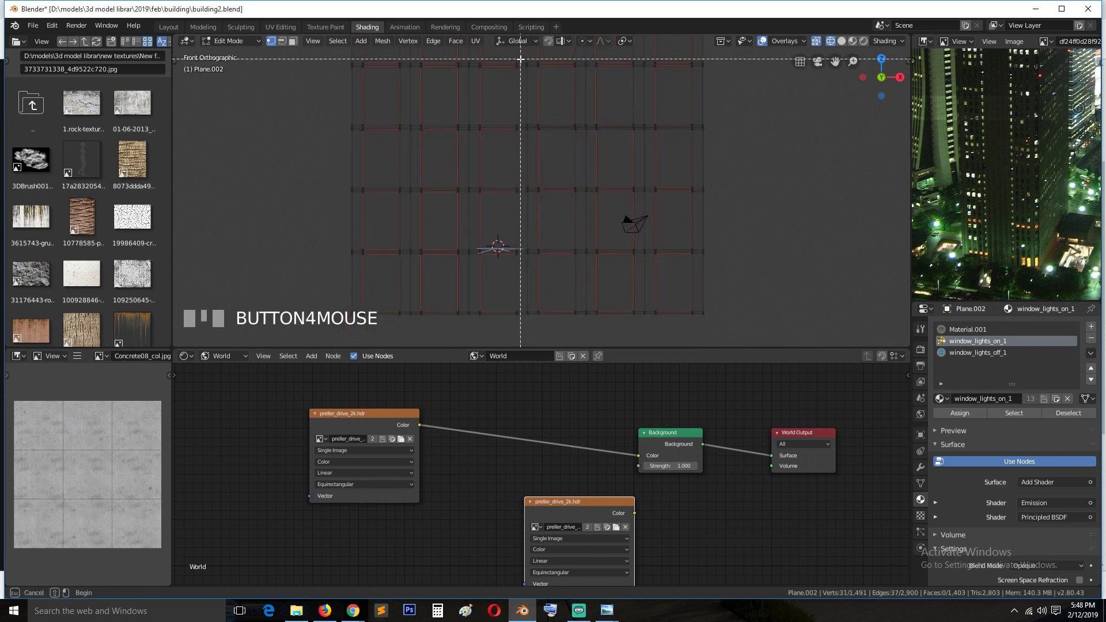
pyautogui.moveTo(521, 57); pyautogui.dragTo(535, 255)
pyautogui.moveTo(535, 327); pyautogui.dragTo(535, 328)
pyautogui.press('z')
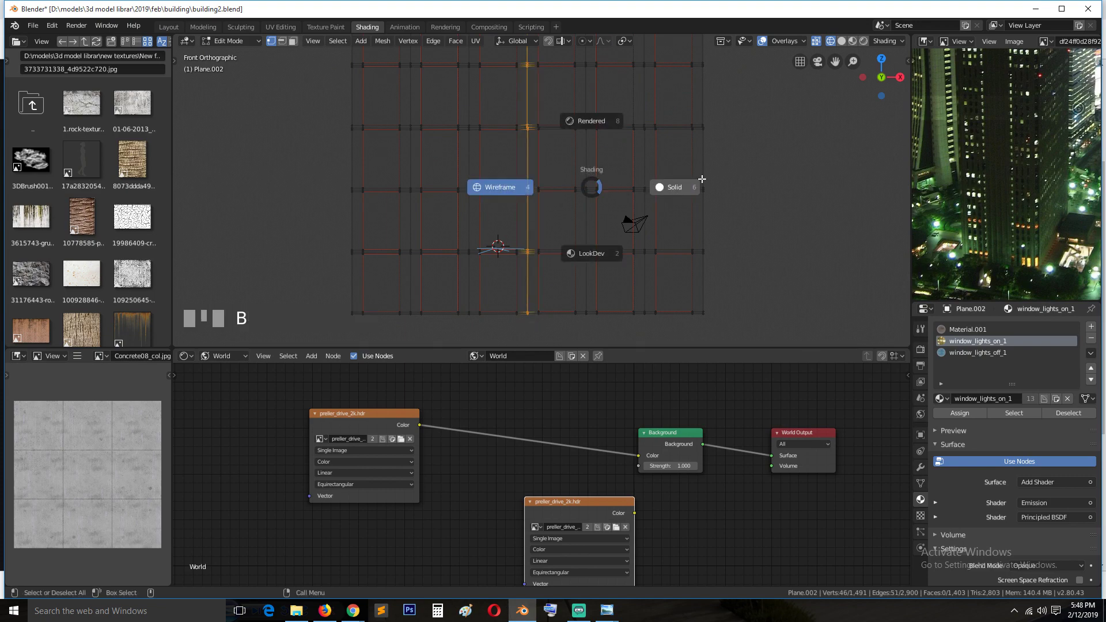
pyautogui.click(700, 181)
pyautogui.moveTo(696, 230); pyautogui.dragTo(699, 271, button='middle')
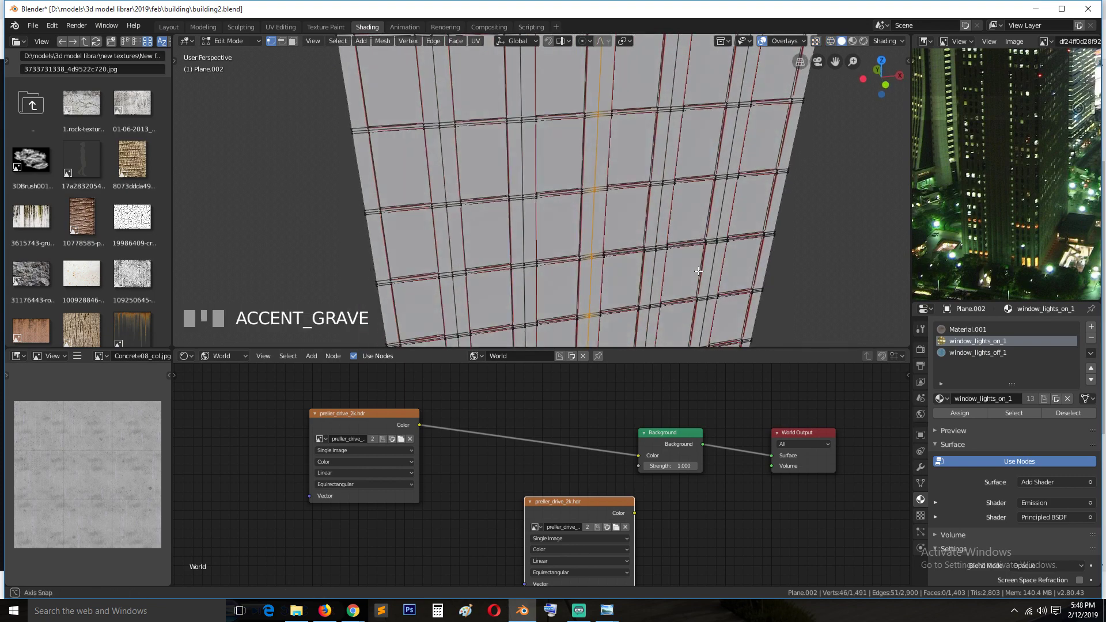
# Step: Switch to Material Preview, clear the selection, and frame the window panels straight on
pyautogui.click(854, 41)
pyautogui.scroll(6, 623, 166)
pyautogui.moveTo(622, 167)
pyautogui.keyDown('shift'); pyautogui.mouseDown(button='middle')
pyautogui.moveTo(605, 247)
pyautogui.moveTo(558, 318)
pyautogui.moveTo(577, 252)
pyautogui.moveTo(575, 273)
pyautogui.moveTo(555, 275)
pyautogui.mouseUp(button='middle'); pyautogui.keyUp('shift')
pyautogui.scroll(-5, 567, 248)
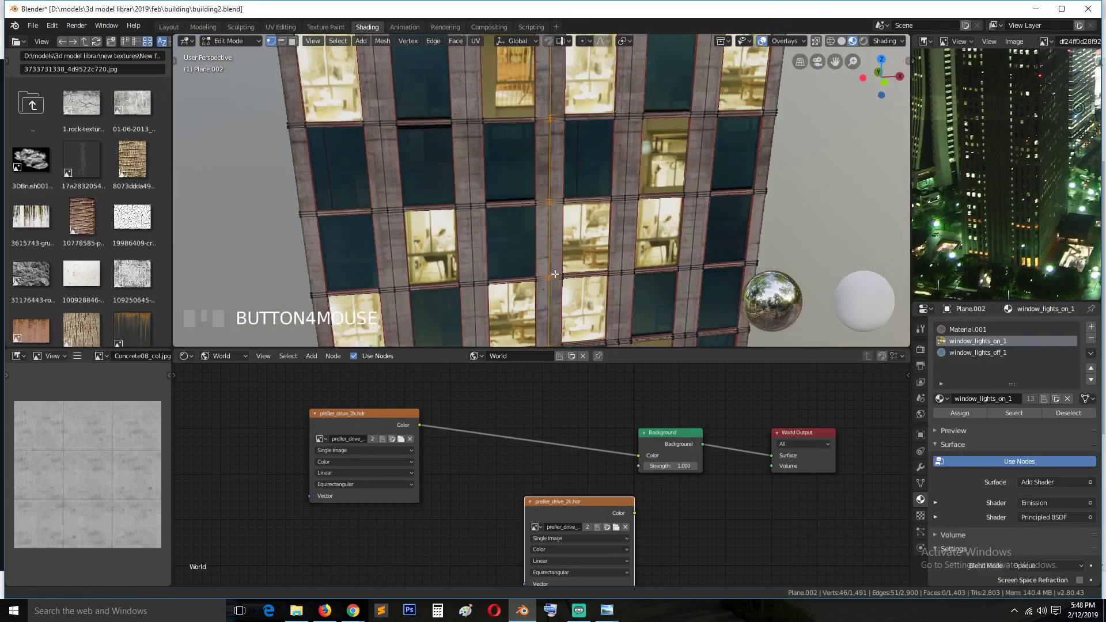
pyautogui.scroll(8, 555, 274)
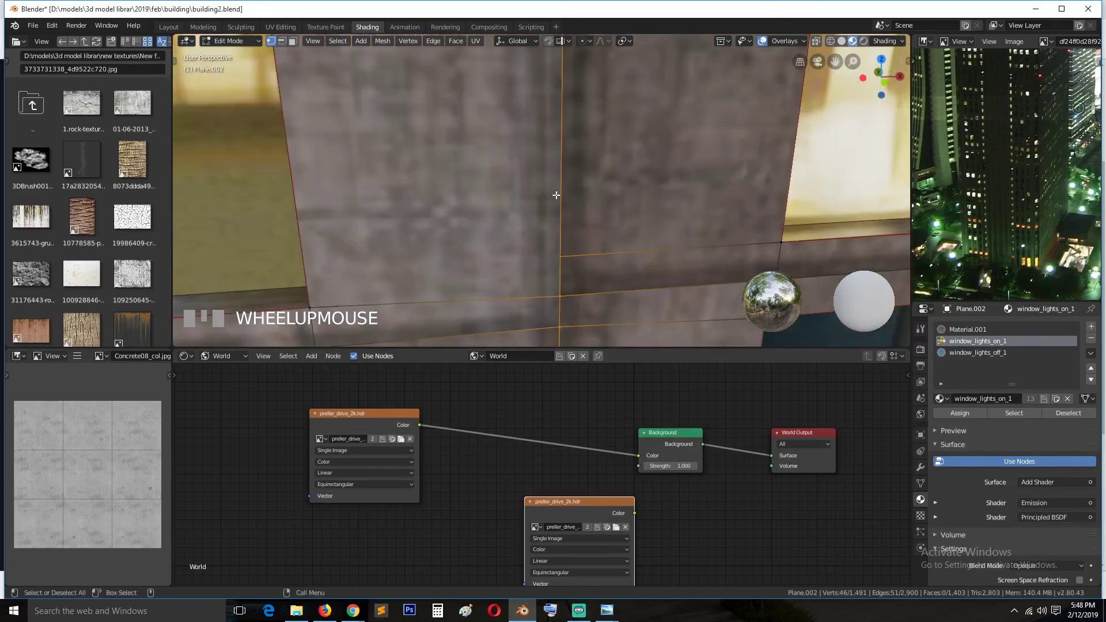
pyautogui.scroll(-5, 556, 195)
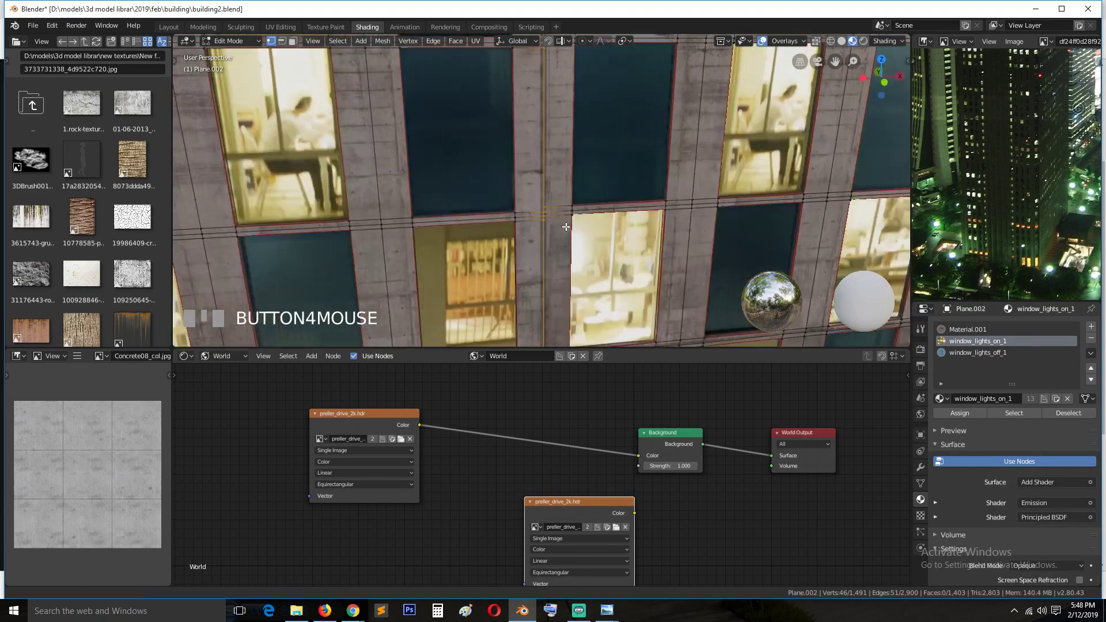
pyautogui.hotkey('alt', 'a')
pyautogui.scroll(4, 566, 190)
pyautogui.scroll(-2, 574, 201)
pyautogui.hotkey('shift', '`')
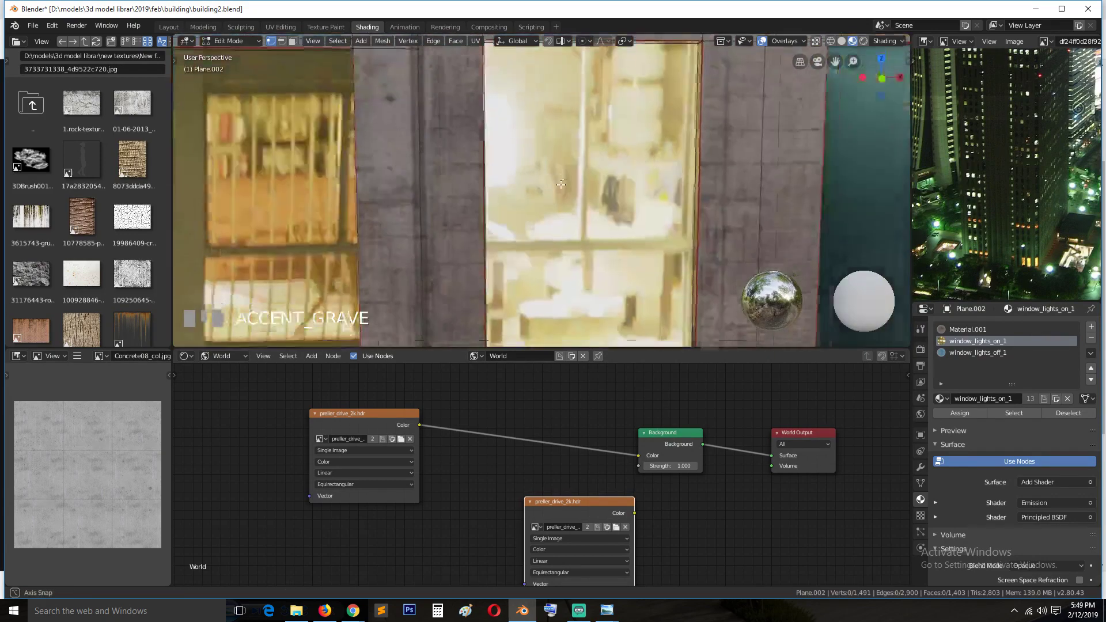
pyautogui.click(595, 245)
# Step: Merge the first pair of joint vertices at the window seam into one
pyautogui.keyDown('shift'); pyautogui.click(596, 235); pyautogui.keyUp('shift')
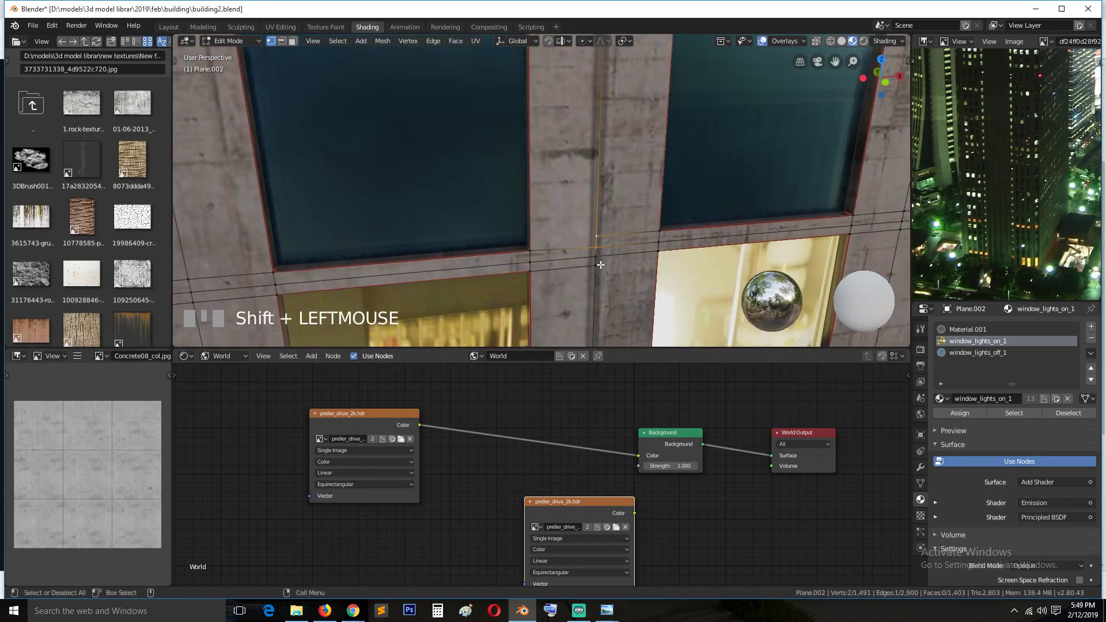
pyautogui.hotkey('shift', '`')
pyautogui.hotkey('alt', 'm')
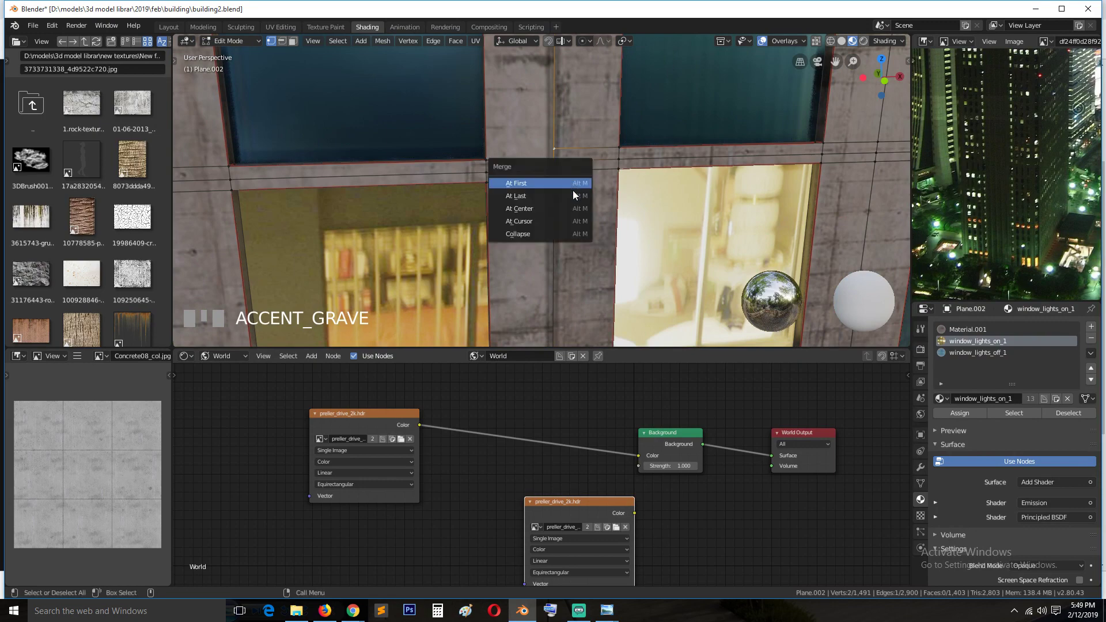
pyautogui.click(572, 191)
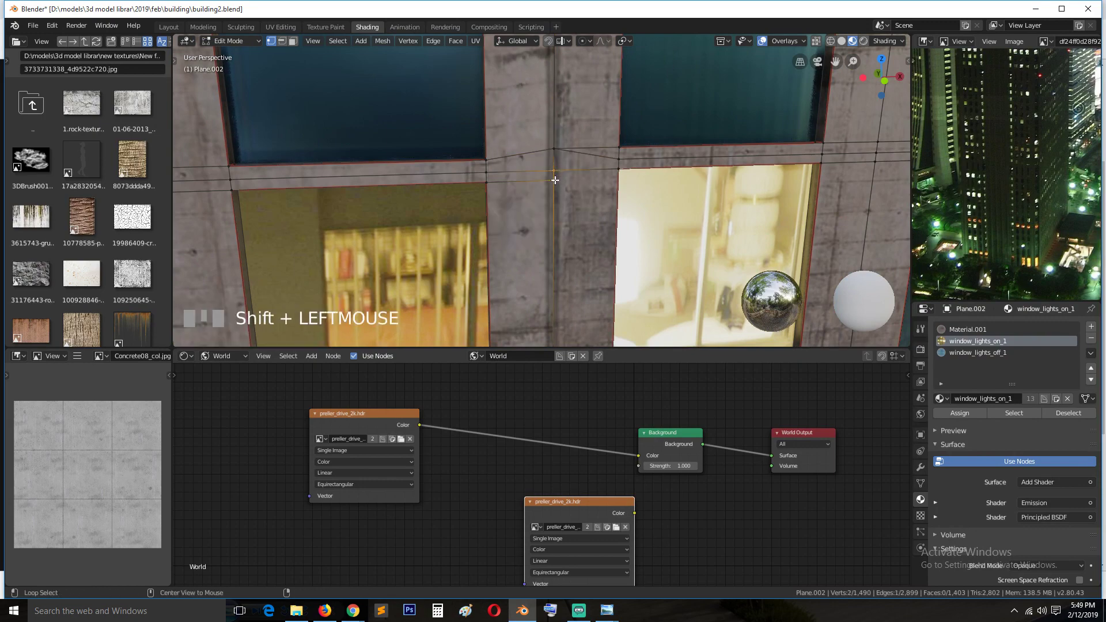
pyautogui.hotkey('alt', 'm')
pyautogui.click(554, 180)
pyautogui.scroll(-11, 554, 180)
pyautogui.scroll(2, 578, 151)
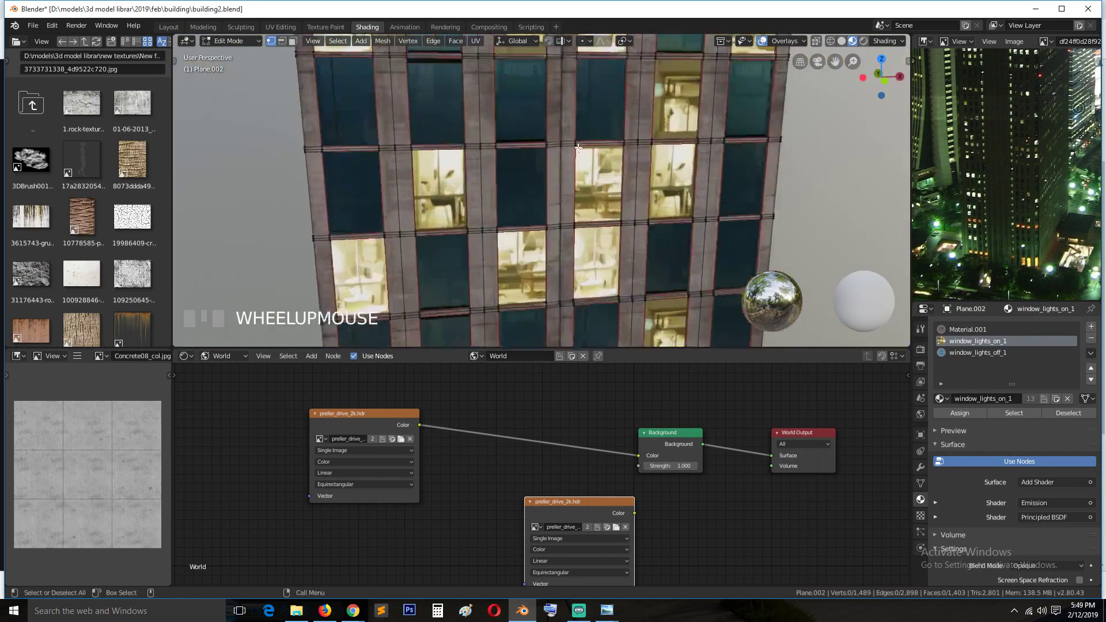
pyautogui.scroll(5, 578, 147)
pyautogui.scroll(-3, 634, 231)
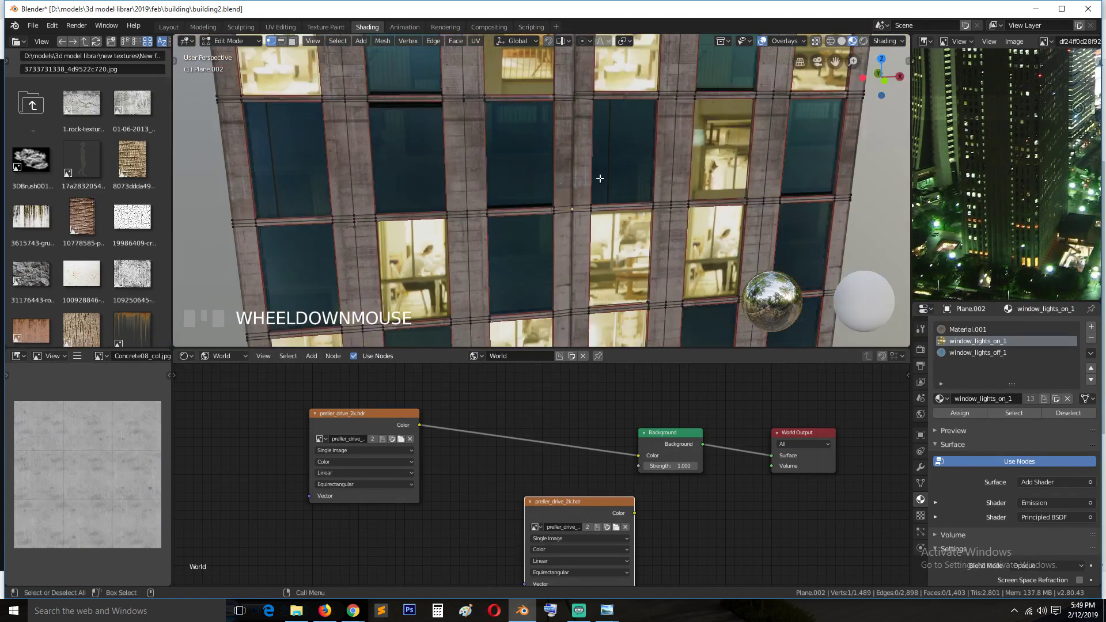
pyautogui.scroll(5, 593, 239)
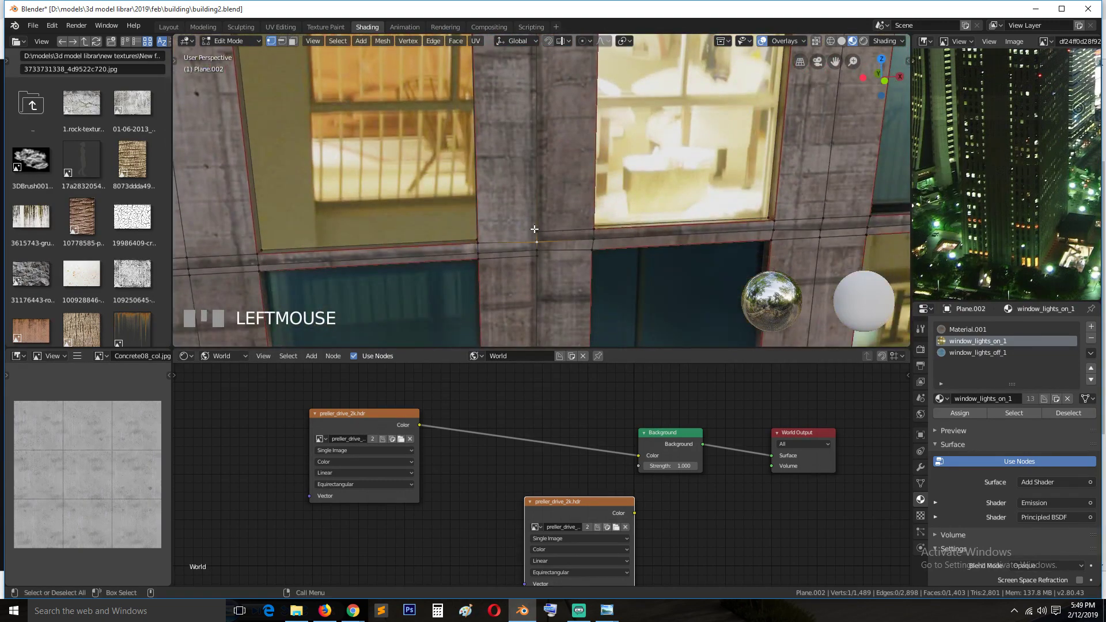
# Step: Merge two more vertex pairs at the seam onto the last selected vertex
pyautogui.keyDown('shift'); pyautogui.click(535, 229); pyautogui.keyUp('shift')
pyautogui.scroll(2, 542, 244)
pyautogui.press('m')
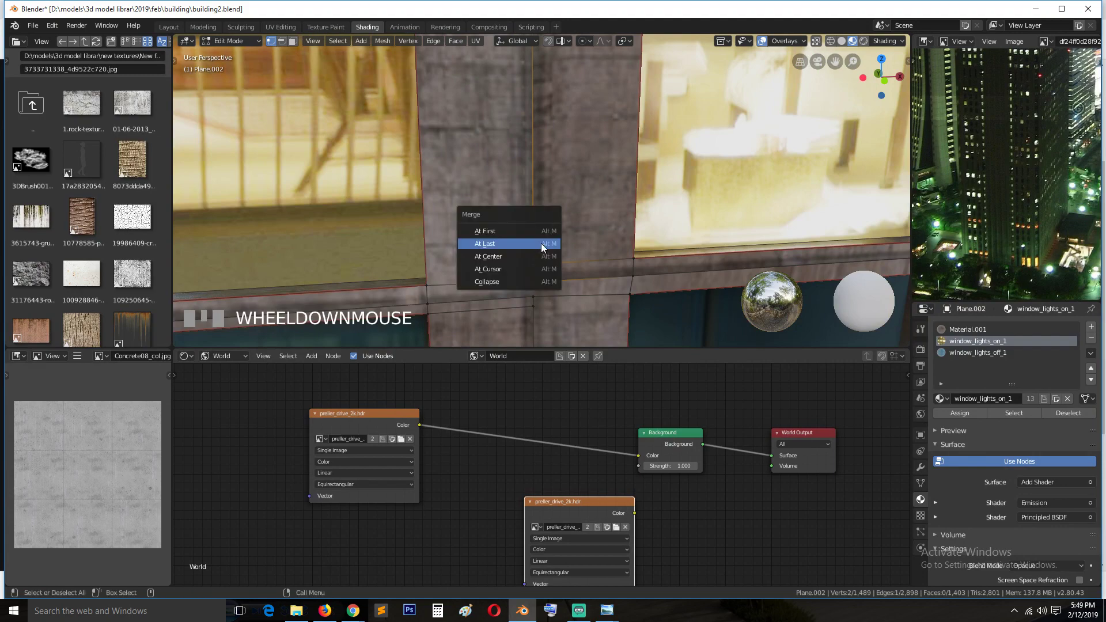
pyautogui.click(541, 243)
pyautogui.keyDown('shift'); pyautogui.click(532, 299); pyautogui.keyUp('shift')
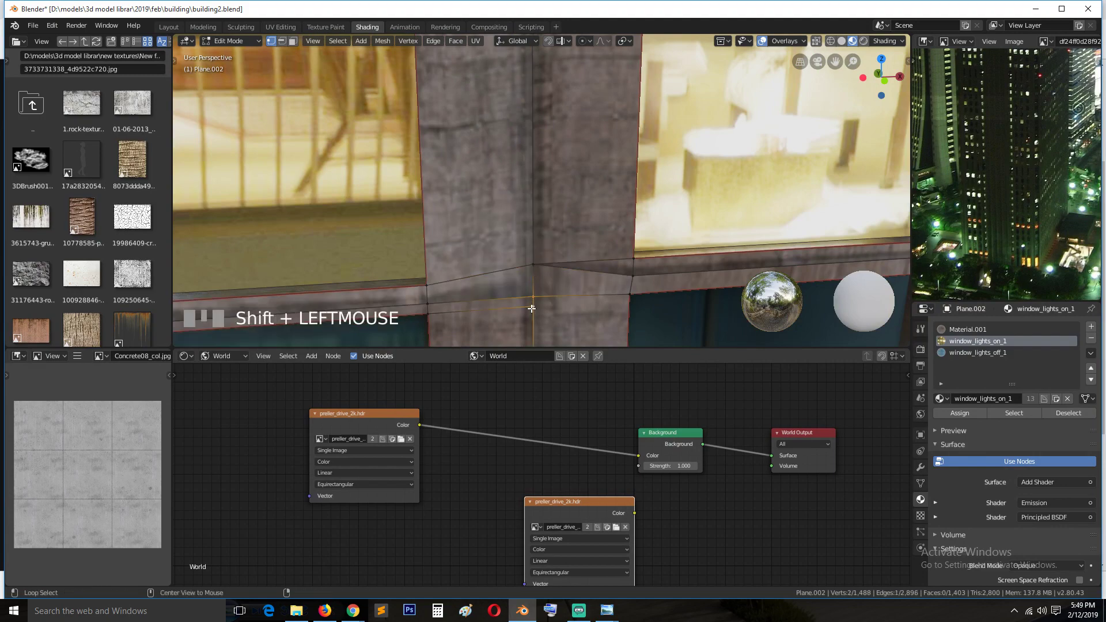
pyautogui.press('m')
pyautogui.click(531, 308)
pyautogui.scroll(-6, 538, 294)
# Step: Flatten the horizontal seam loop to zero height on Z and remove the doubled vertices
pyautogui.press('a')
pyautogui.press('a')
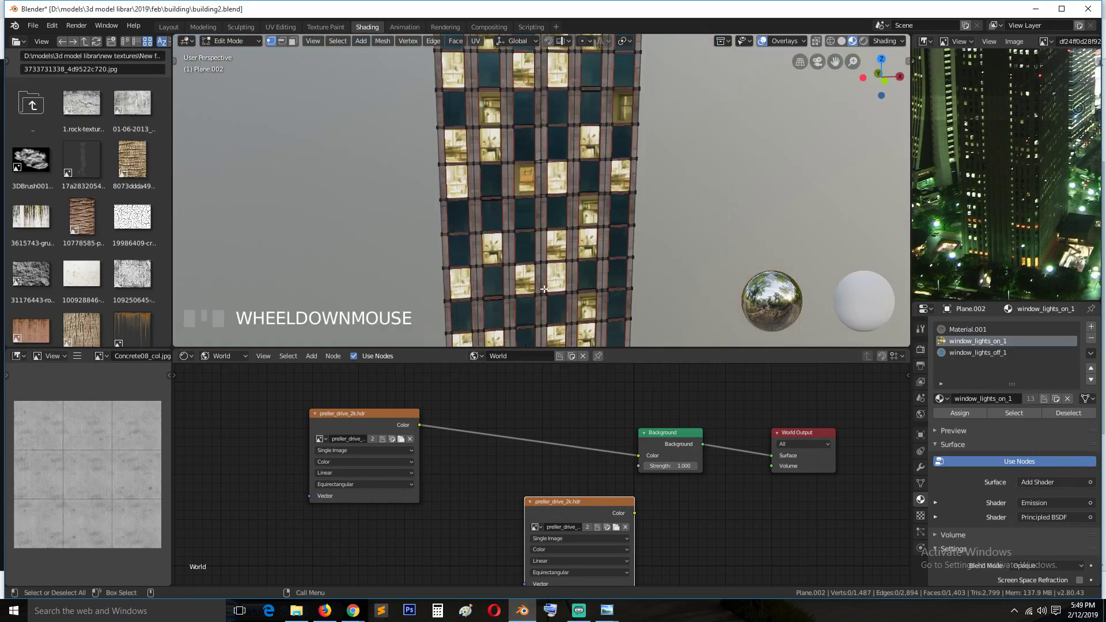
pyautogui.keyDown('alt'); pyautogui.click(542, 233); pyautogui.keyUp('alt')
pyautogui.scroll(4, 548, 284)
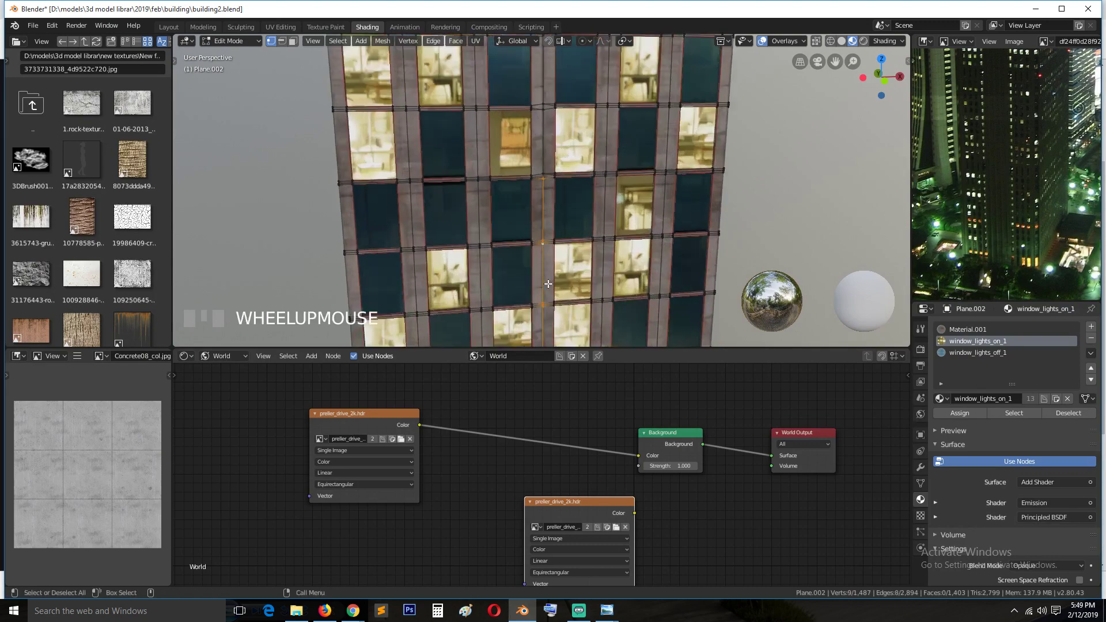
pyautogui.scroll(8, 548, 284)
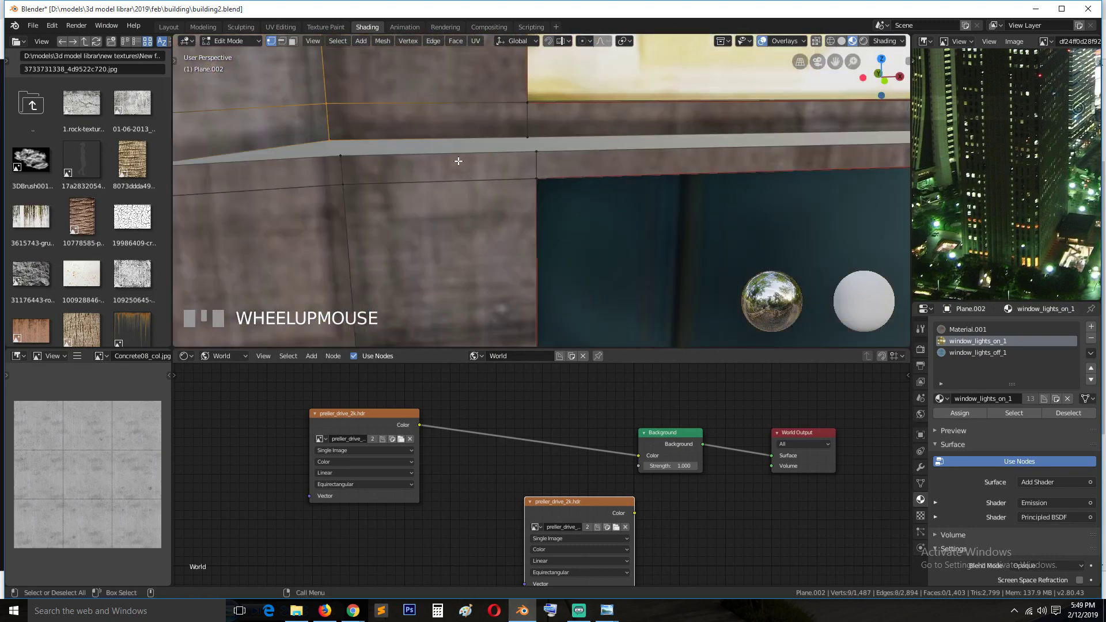
pyautogui.scroll(-6, 458, 161)
pyautogui.press('`')
pyautogui.moveTo(459, 161); pyautogui.dragTo(531, 170, button='middle')
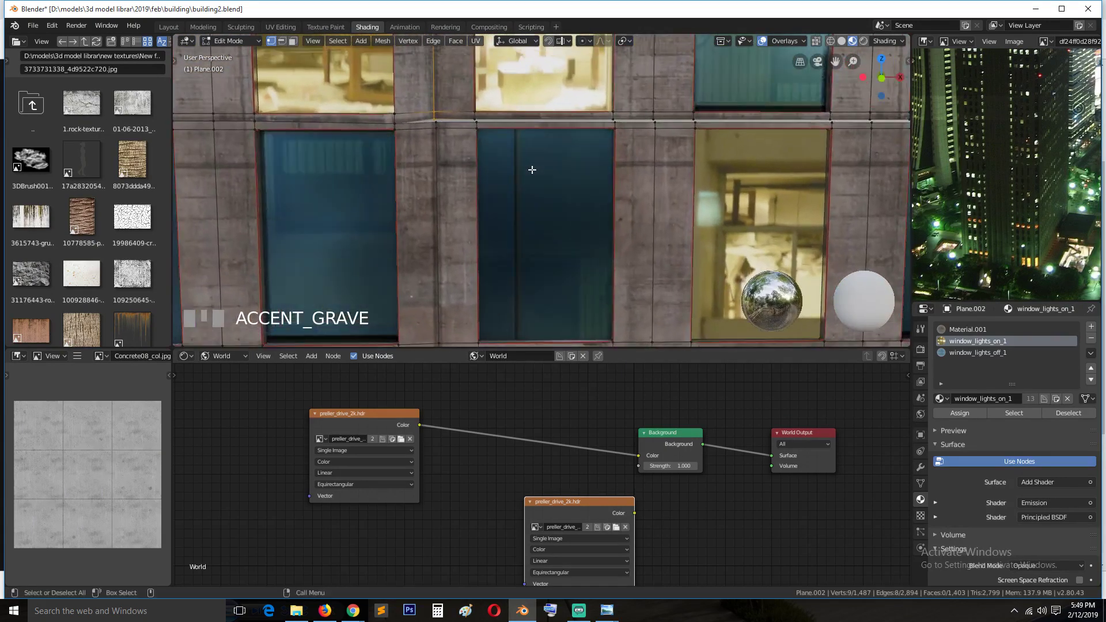
pyautogui.keyDown('alt'); pyautogui.click(587, 122); pyautogui.keyUp('alt')
pyautogui.scroll(-5, 593, 120)
pyautogui.press('s')
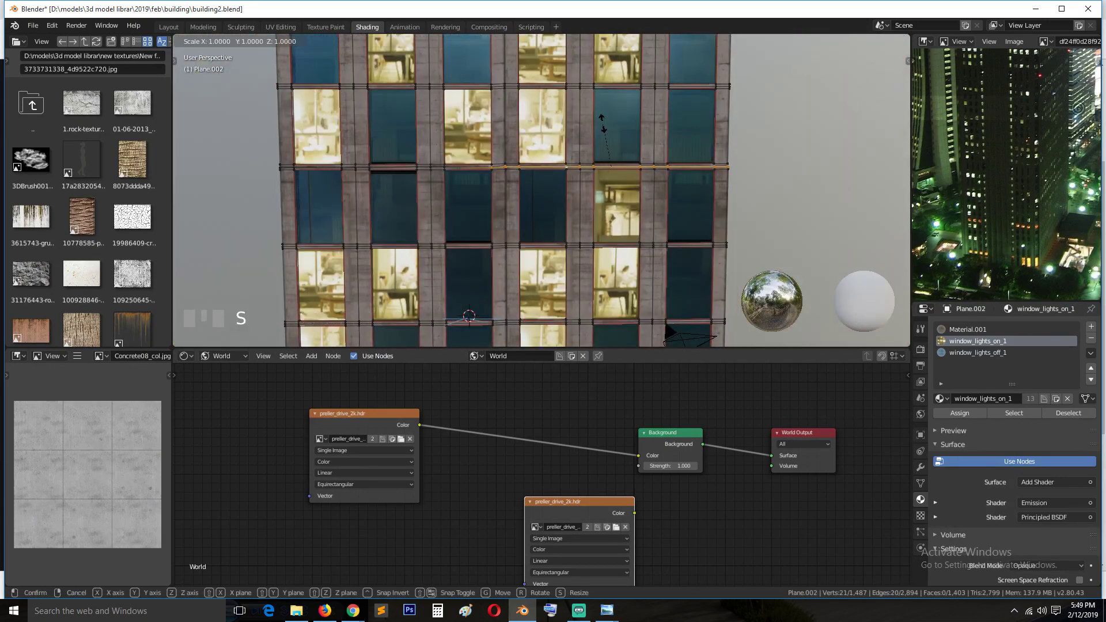
pyautogui.press('z')
pyautogui.press('0')
pyautogui.click(602, 122)
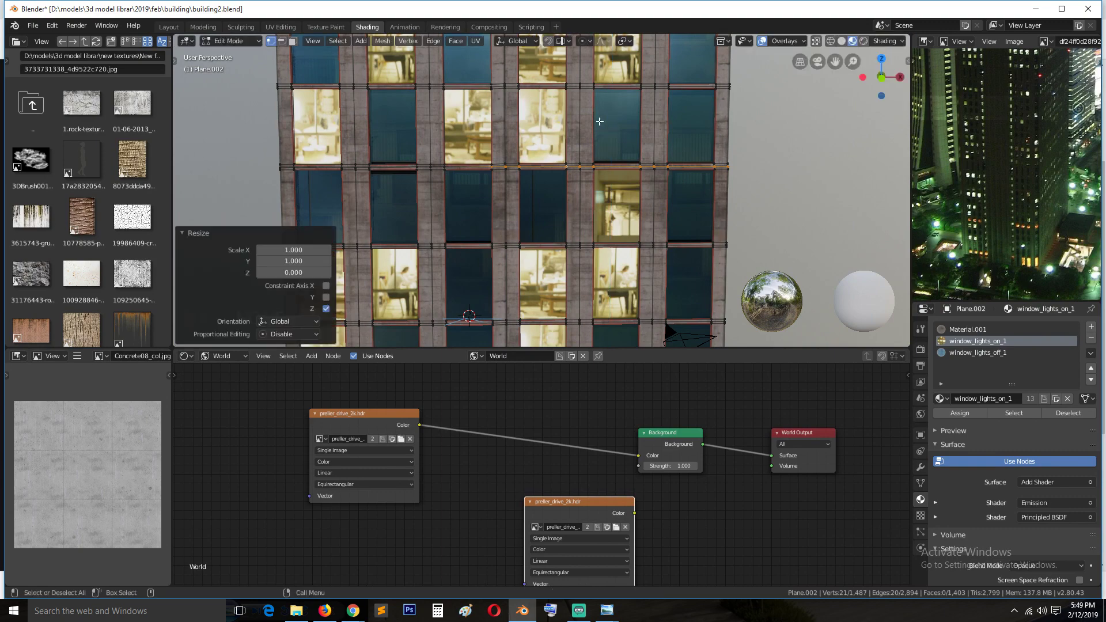
pyautogui.rightClick(602, 123)
pyautogui.click(603, 284)
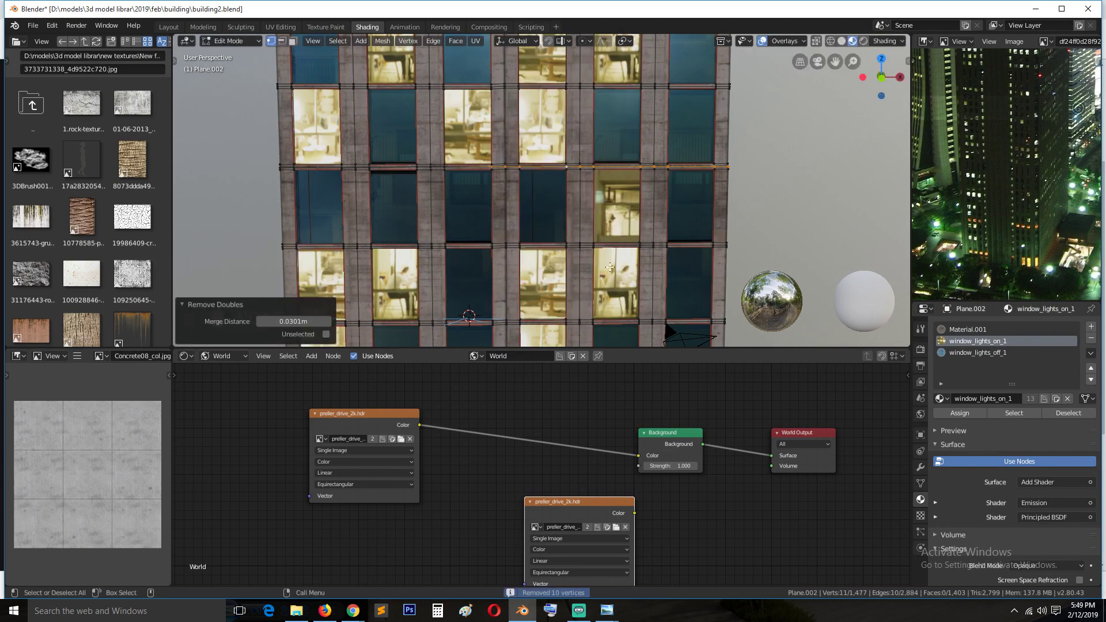
# Step: Select a frame face and grow it with Ctrl+L to the whole connected facade mesh
pyautogui.press('a')
pyautogui.press('`')
pyautogui.scroll(-3, 662, 204)
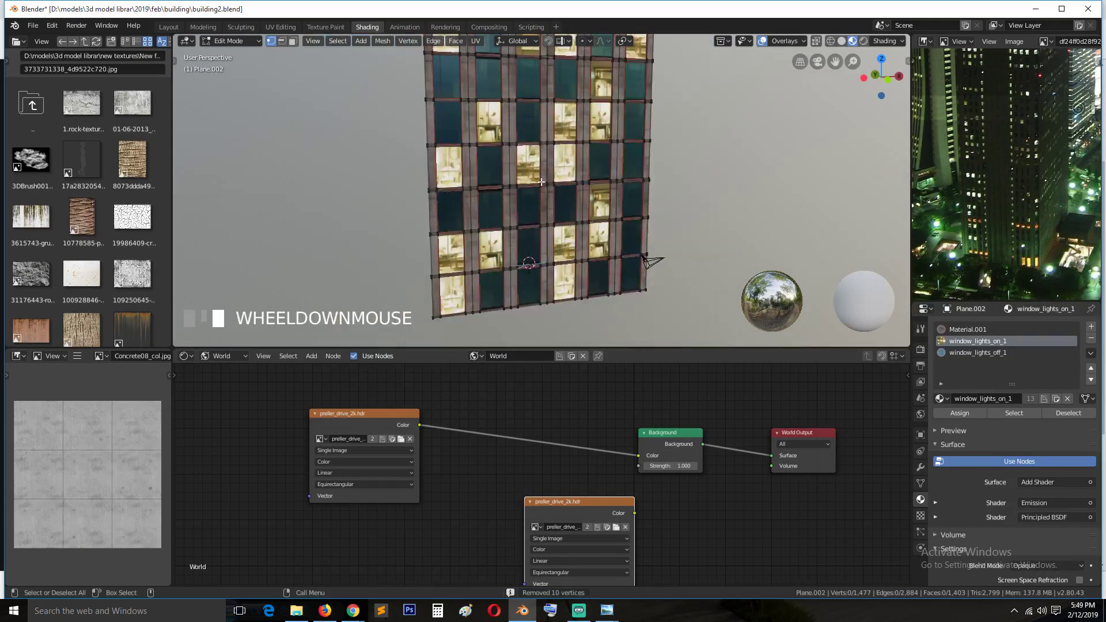
pyautogui.press('2')
pyautogui.click(511, 171)
pyautogui.press('3')
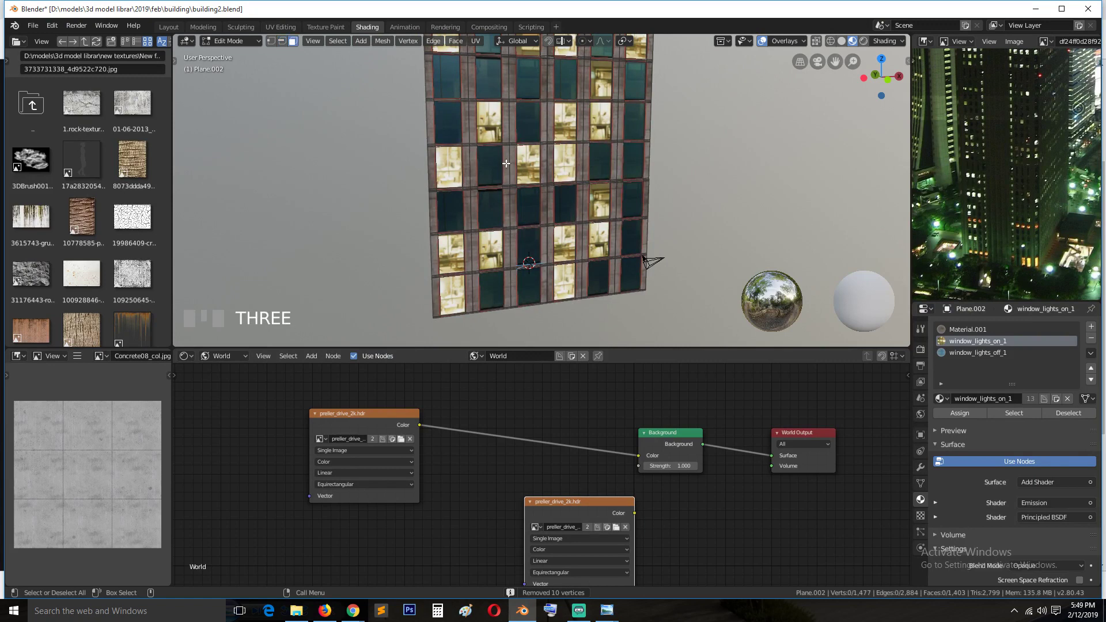
pyautogui.click(510, 166)
pyautogui.hotkey('ctrl', 'l')
pyautogui.scroll(-2, 576, 201)
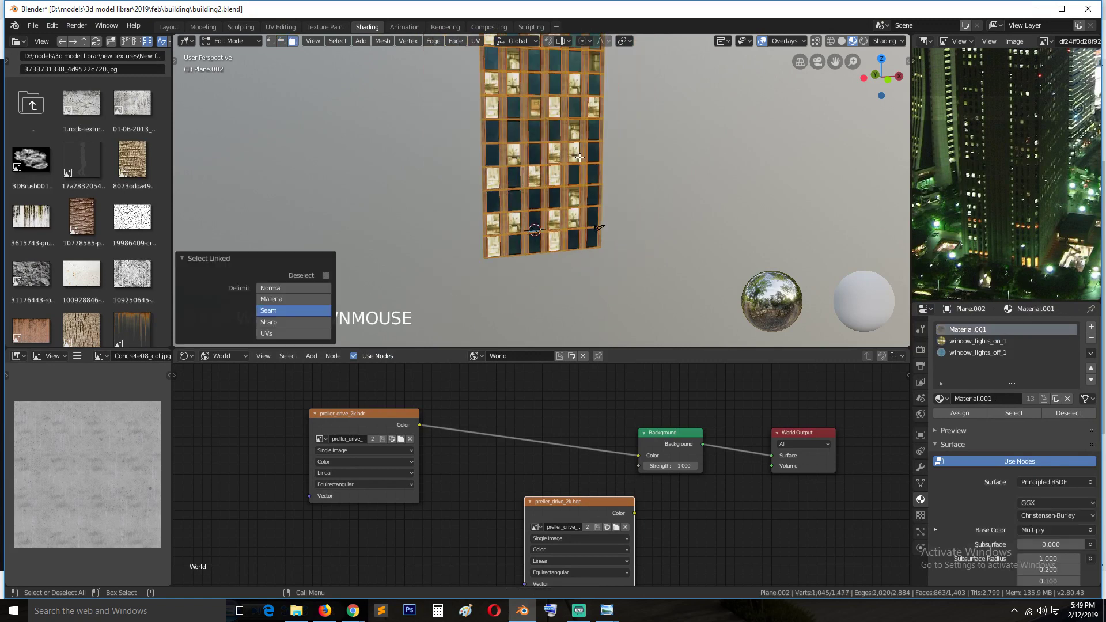
pyautogui.scroll(1, 576, 201)
pyautogui.scroll(-2, 655, 244)
pyautogui.scroll(5, 585, 196)
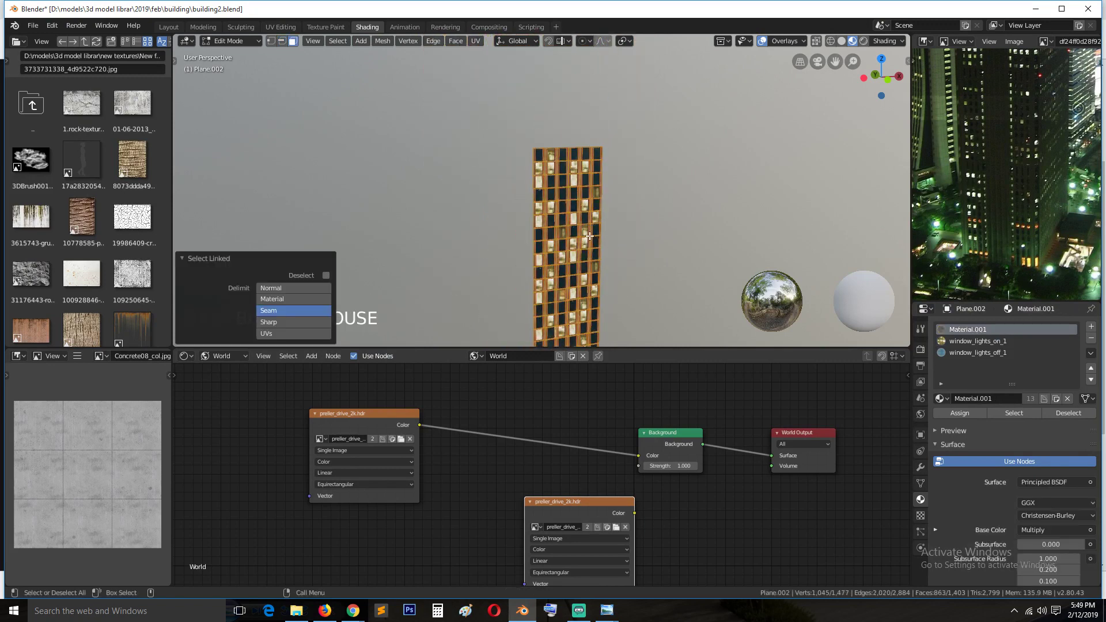
# Step: Return to Object Mode, save the blend file, and switch to front view
pyautogui.press('Tab')
pyautogui.scroll(-5, 587, 213)
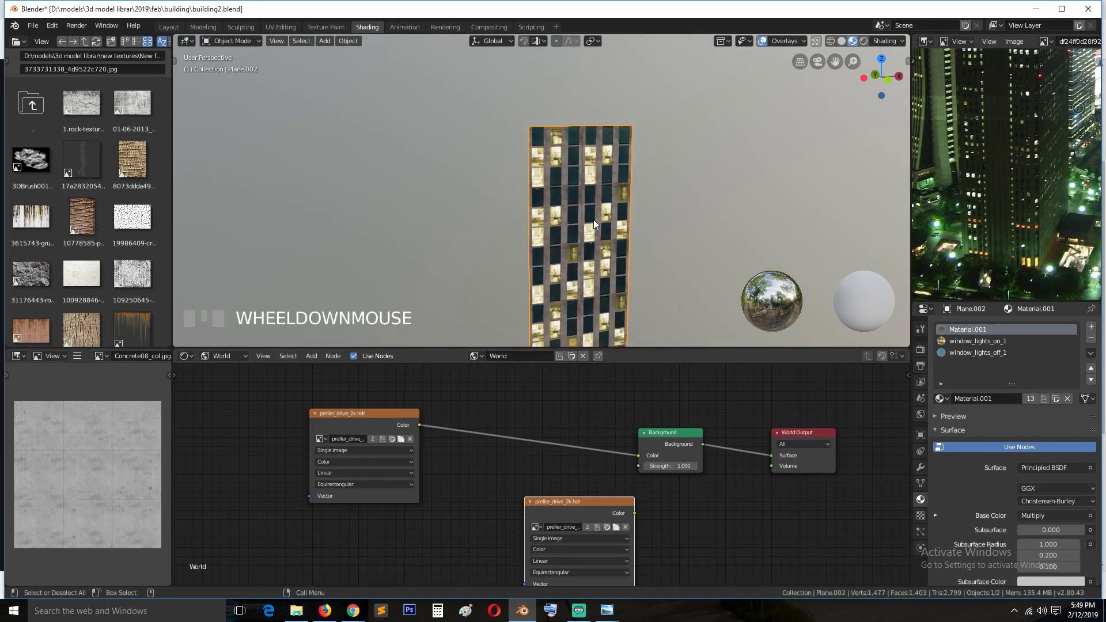
pyautogui.press('`')
pyautogui.click(579, 237)
pyautogui.scroll(-2, 668, 230)
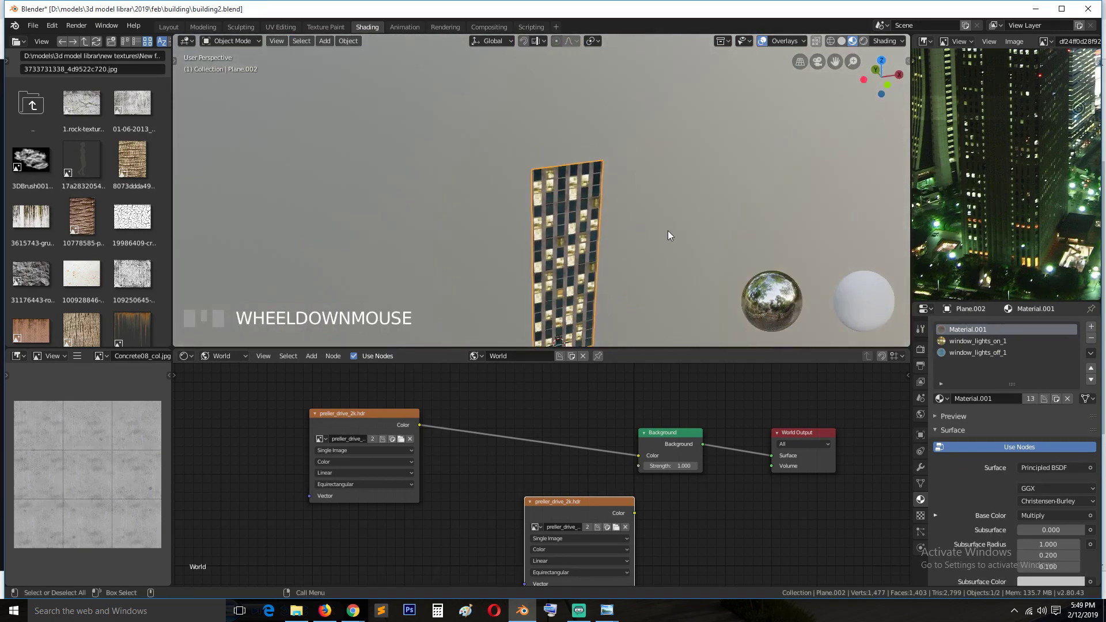
pyautogui.hotkey('ctrl', 's')
pyautogui.press('KP_1')
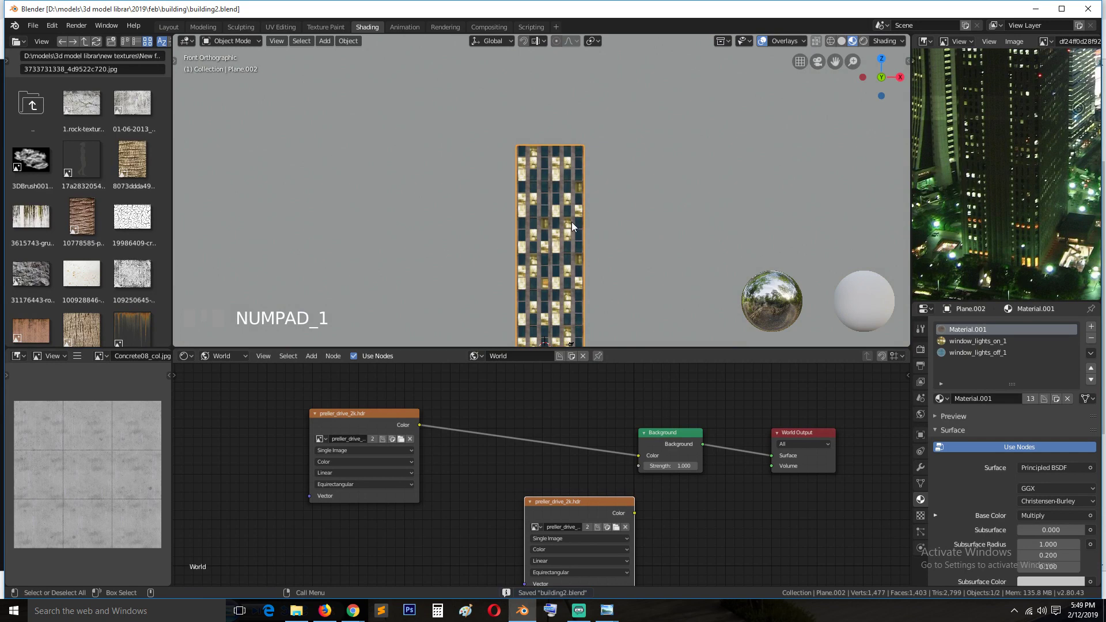
# Step: Duplicate the building along X, then delete the extra copy
pyautogui.hotkey('shift', 'd')
pyautogui.press('x')
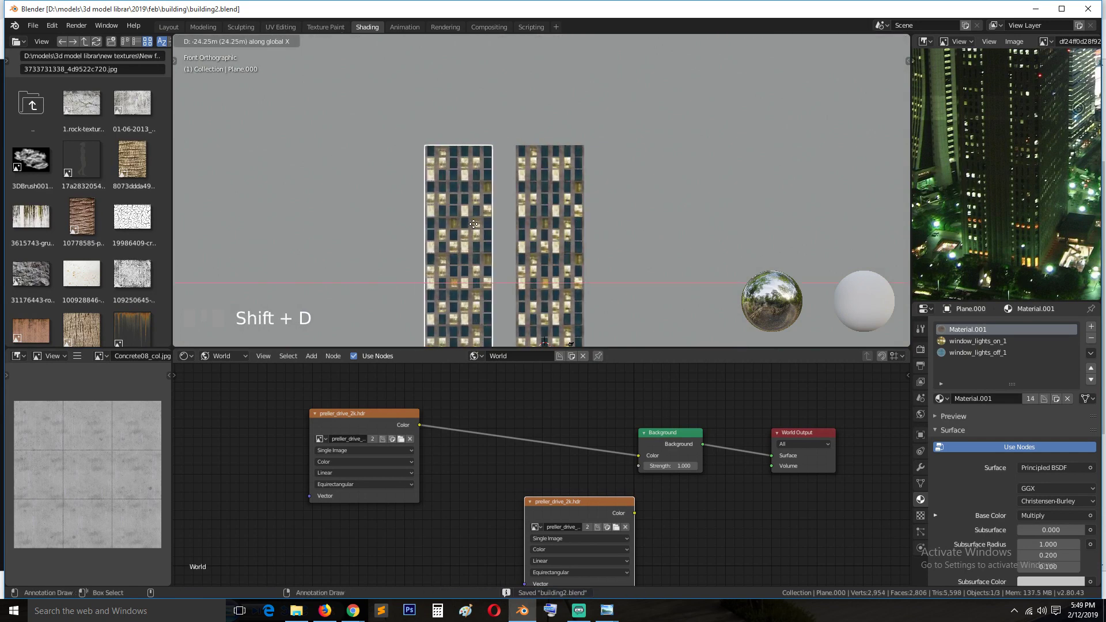
pyautogui.click(455, 223)
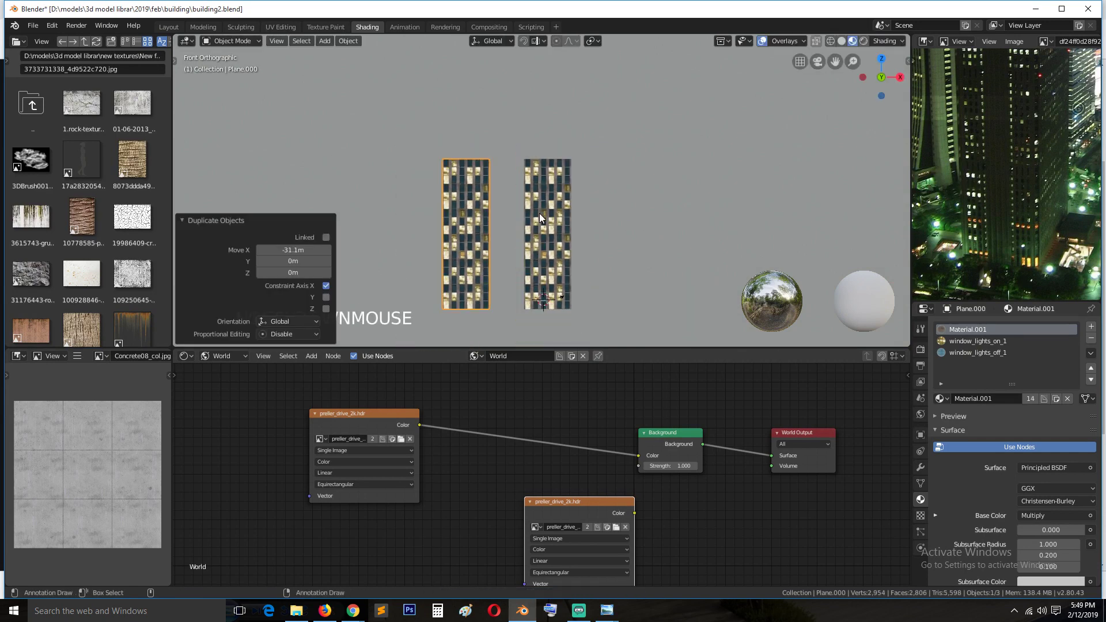
pyautogui.scroll(1, 541, 214)
pyautogui.keyDown('shift'); pyautogui.moveTo(541, 213); pyautogui.dragTo(604, 177, button='middle'); pyautogui.keyUp('shift')
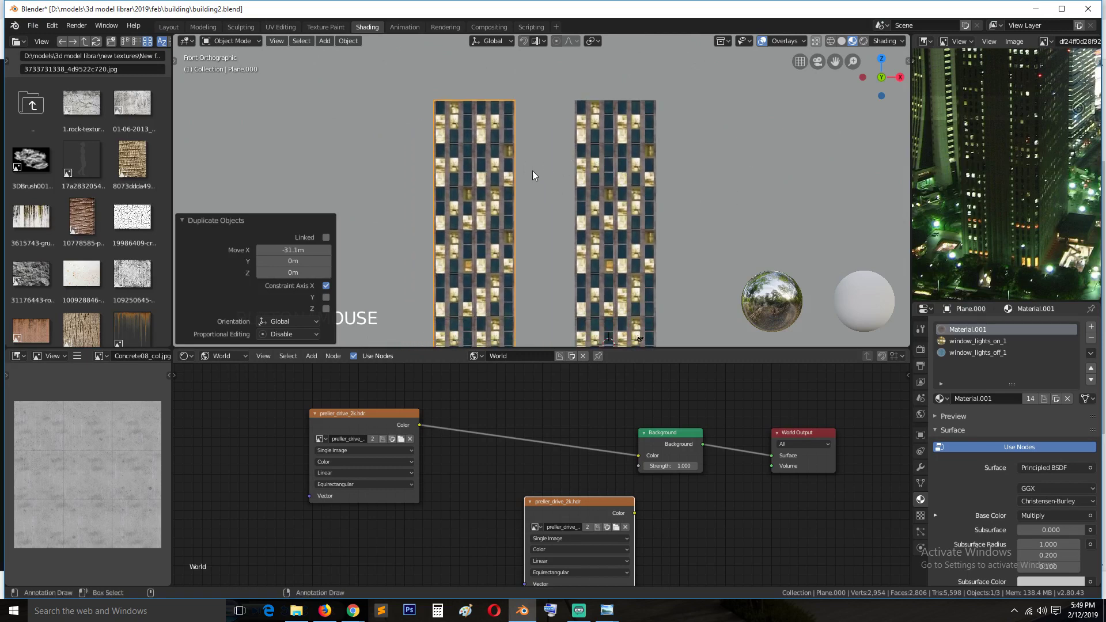
pyautogui.scroll(-2, 532, 171)
pyautogui.click(589, 182)
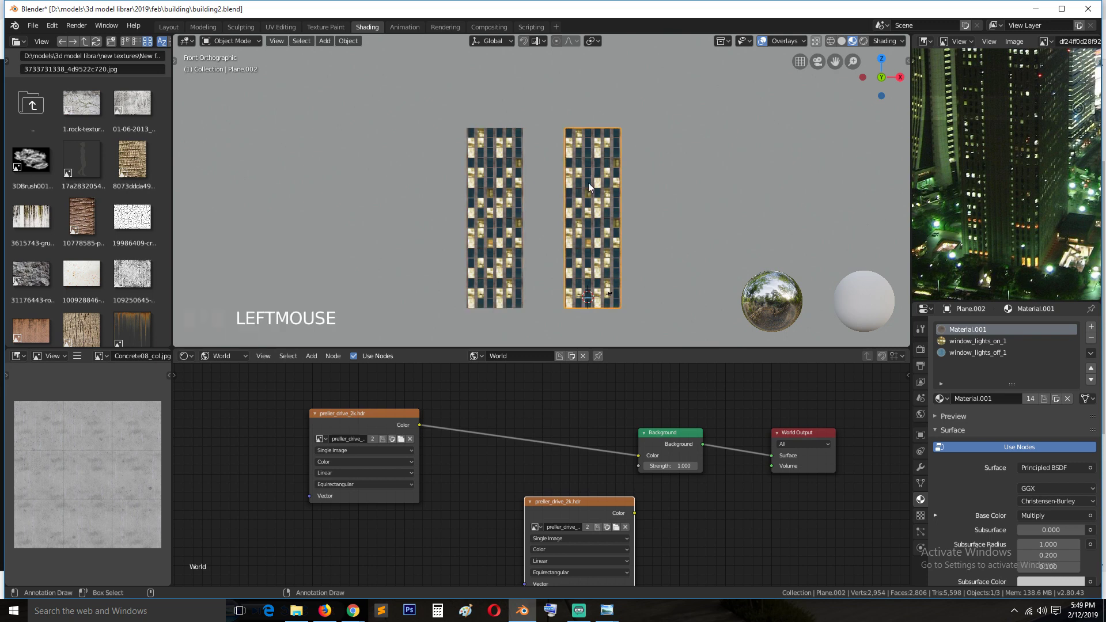
pyautogui.rightClick(588, 182)
pyautogui.click(486, 149)
pyautogui.press('Delete')
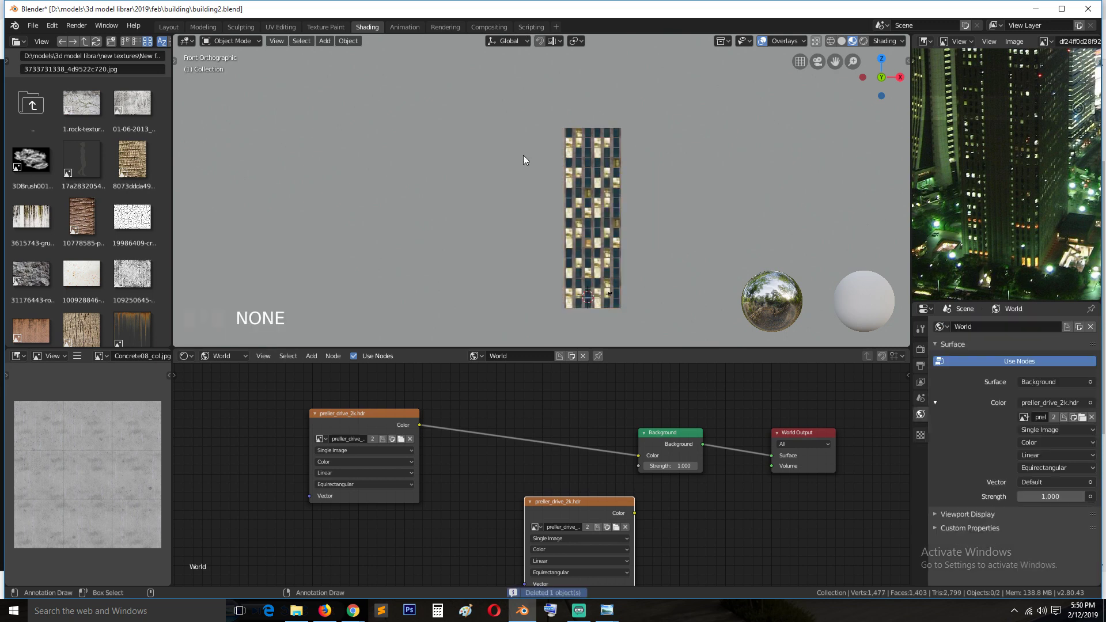
# Step: Set the remaining building's origin to its geometry
pyautogui.click(580, 156)
pyautogui.rightClick(580, 156)
pyautogui.moveTo(579, 154)
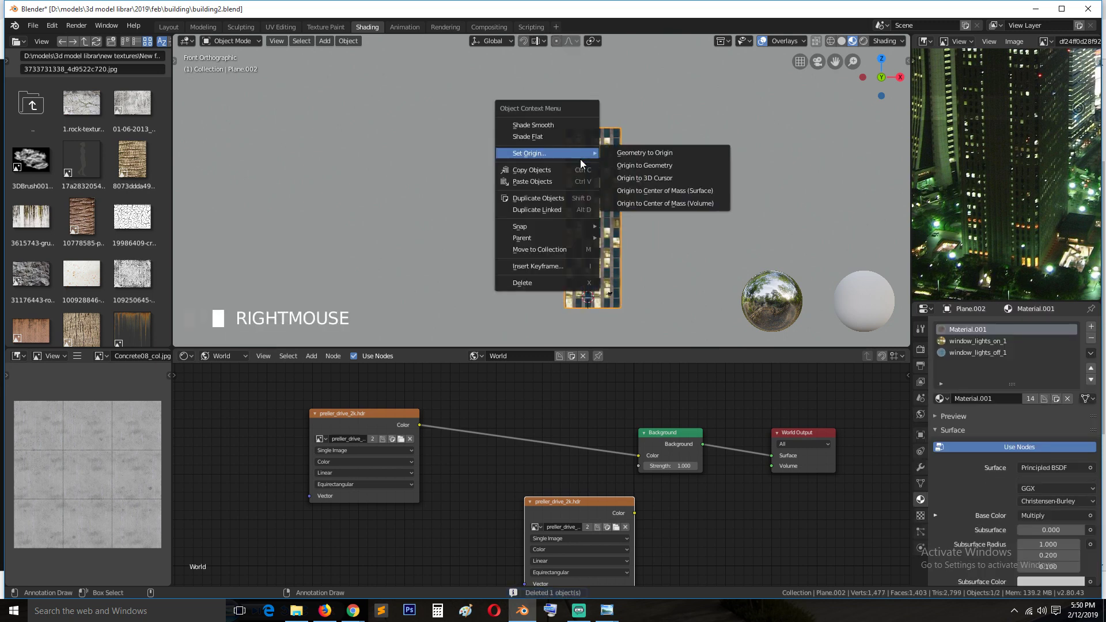
pyautogui.click(674, 168)
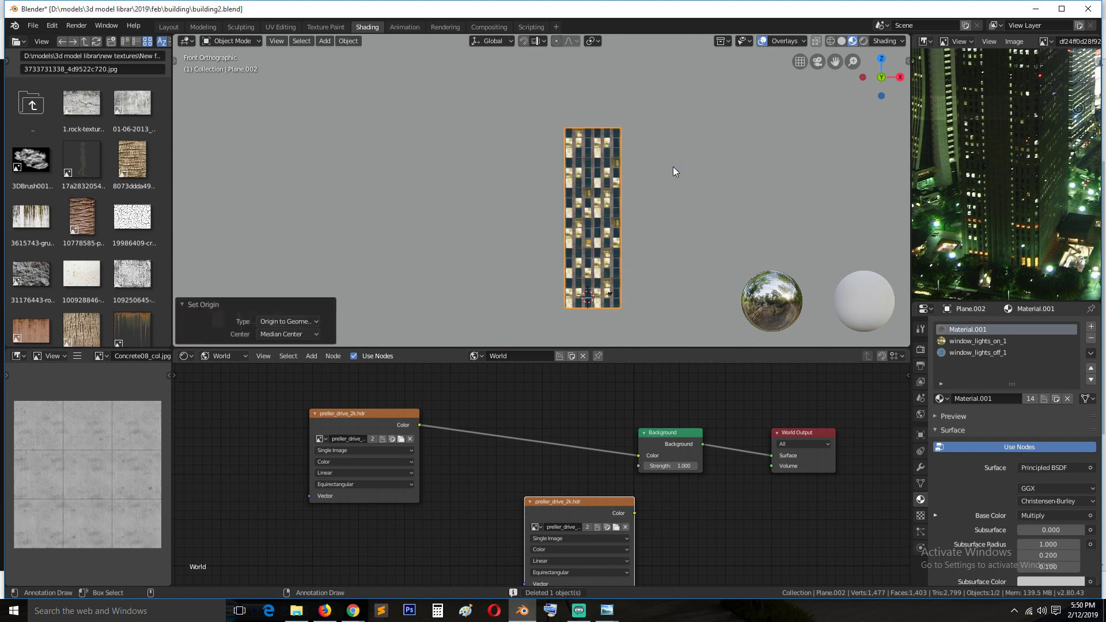
pyautogui.click(601, 199)
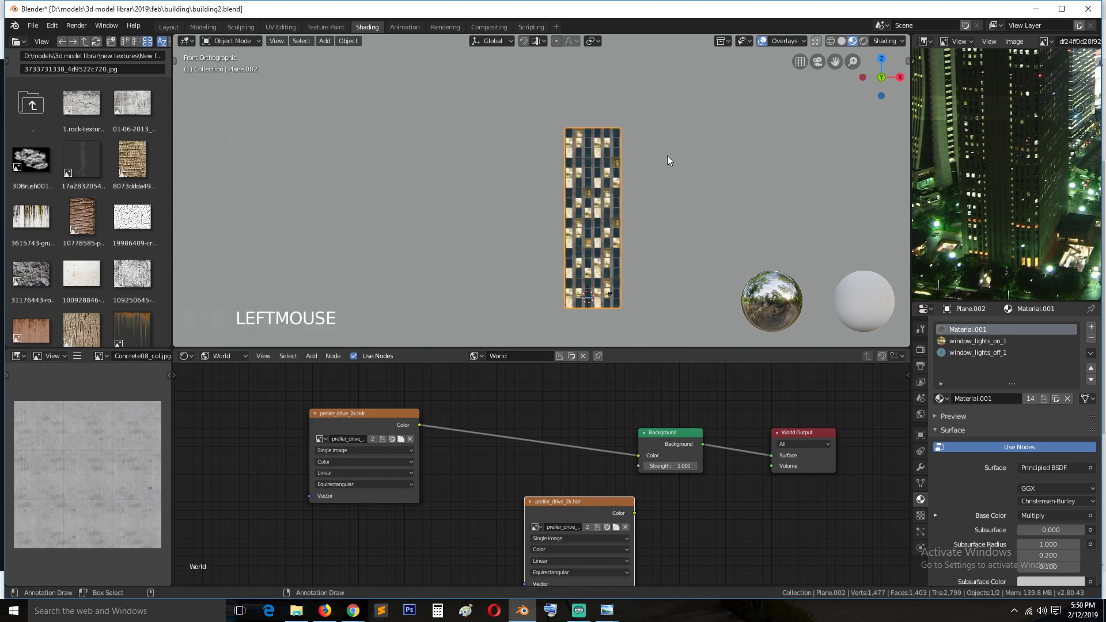
pyautogui.hotkey('shift', 'd')
# Step: Place the copy 25.8 m left along X and mirror it left to right
pyautogui.press('x')
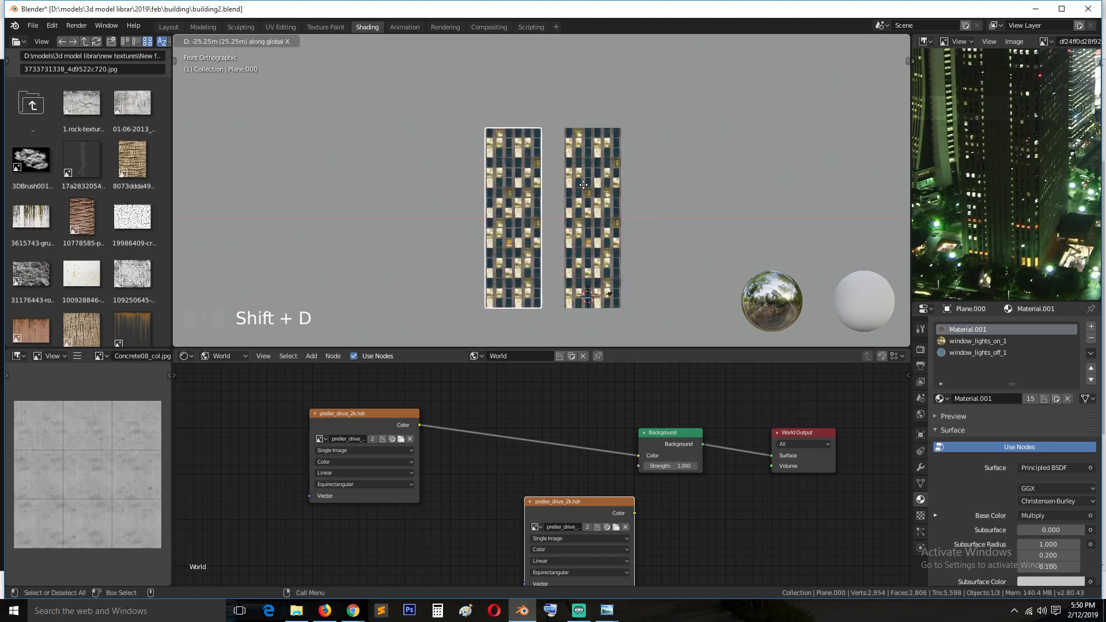
pyautogui.click(582, 185)
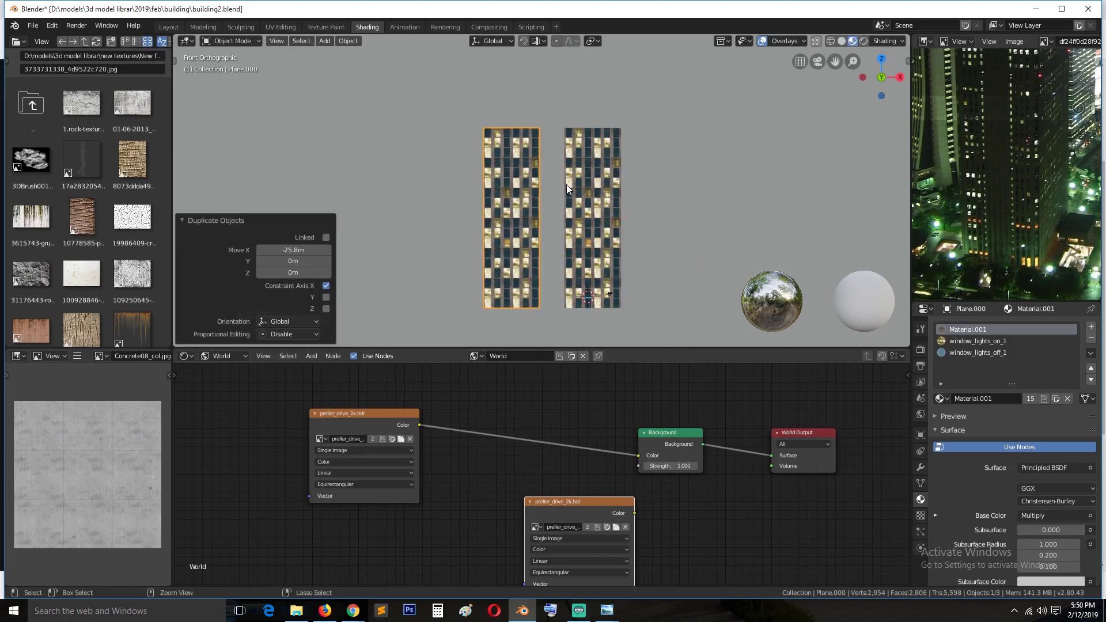
pyautogui.hotkey('ctrl', 'm')
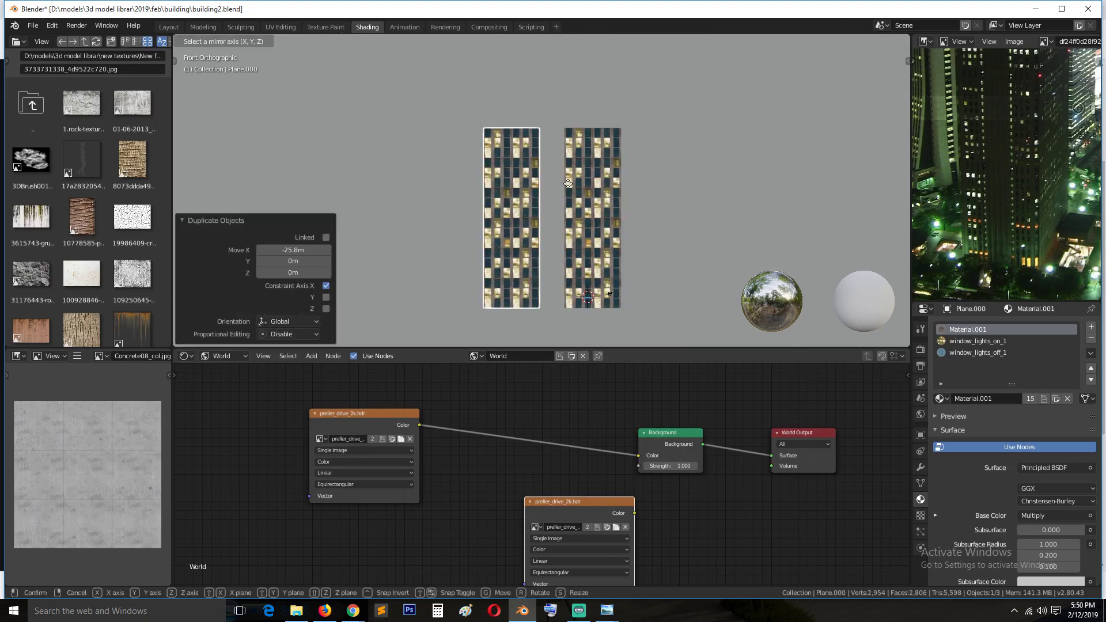
pyautogui.press('z')
pyautogui.click(568, 184)
pyautogui.press('a')
pyautogui.press('a')
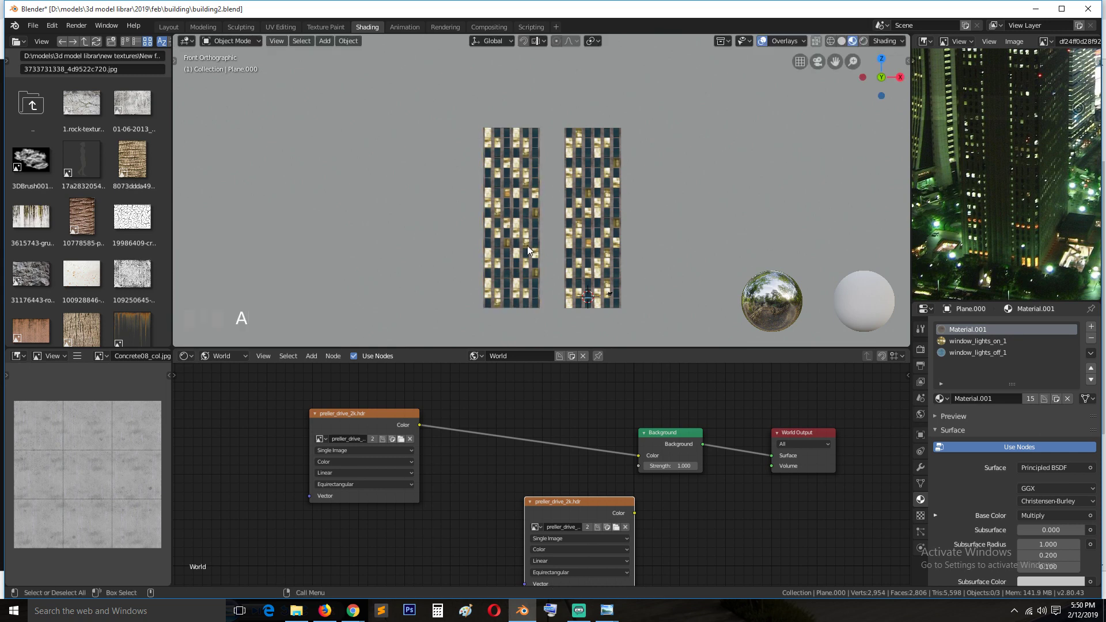
pyautogui.click(514, 210)
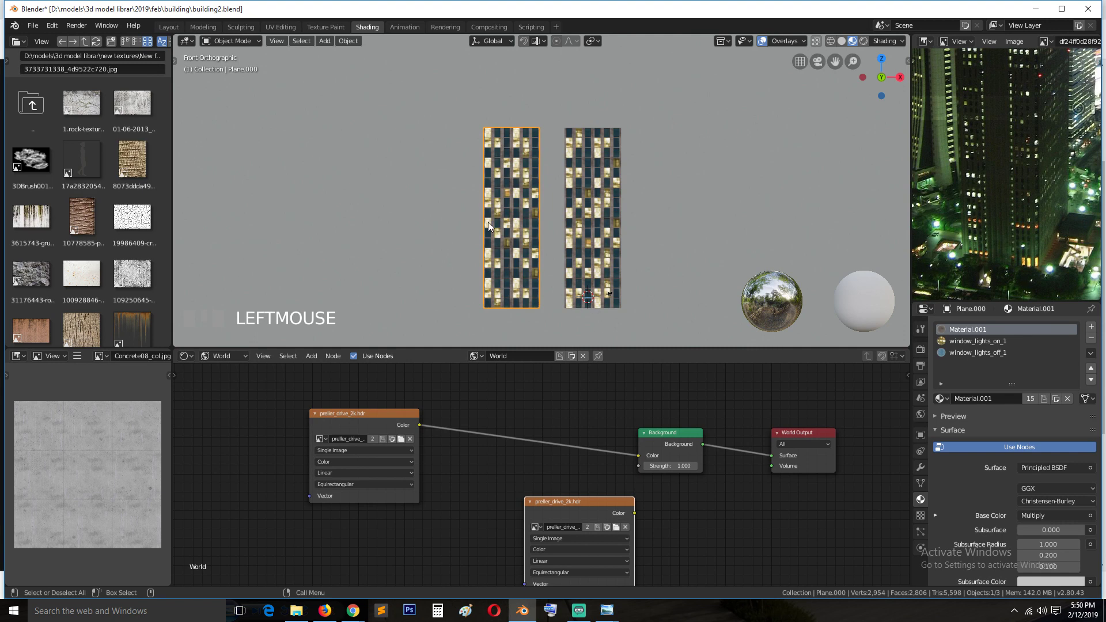
pyautogui.hotkey('ctrl', 'm')
pyautogui.press('x')
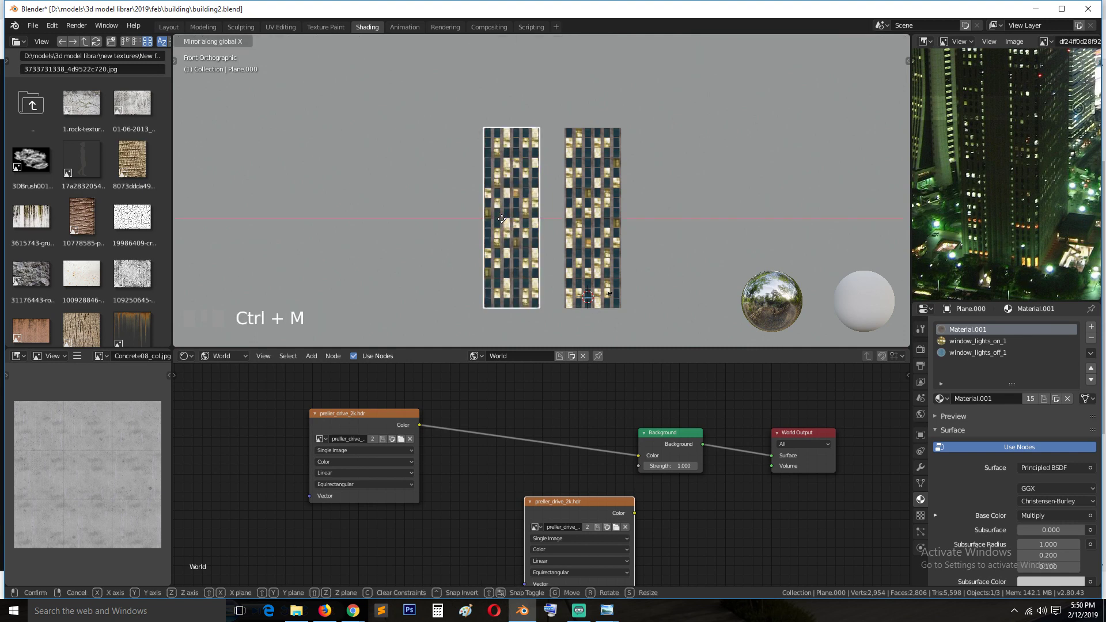
pyautogui.click(501, 219)
# Step: Check both facades from the front view and save building2.blend
pyautogui.press('`')
pyautogui.moveTo(559, 218); pyautogui.dragTo(595, 229, button='middle')
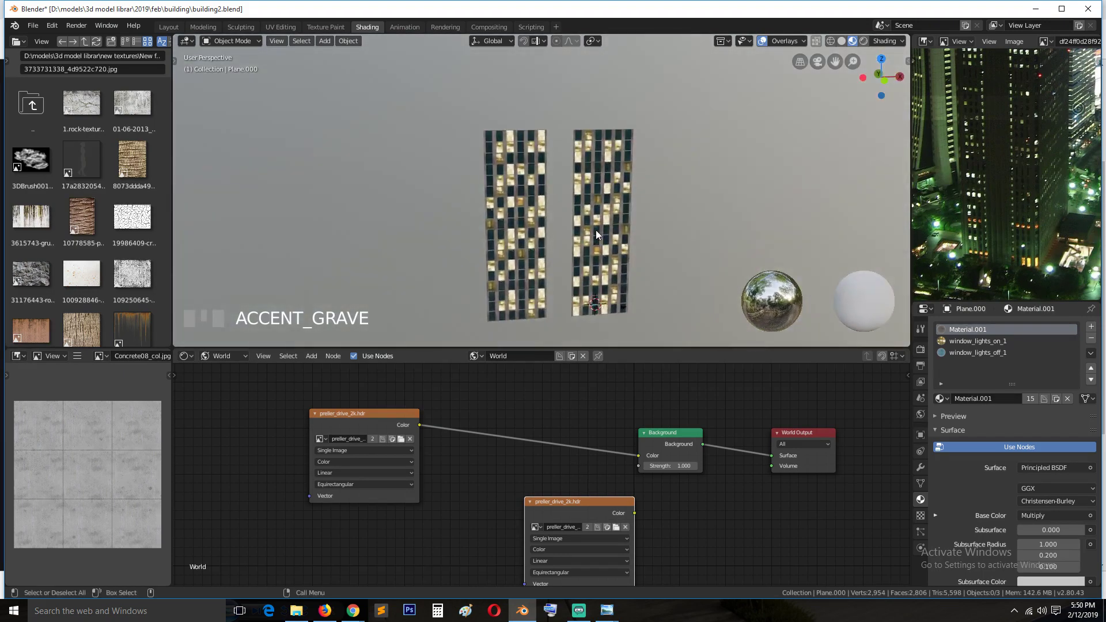
pyautogui.scroll(2, 595, 230)
pyautogui.press('`')
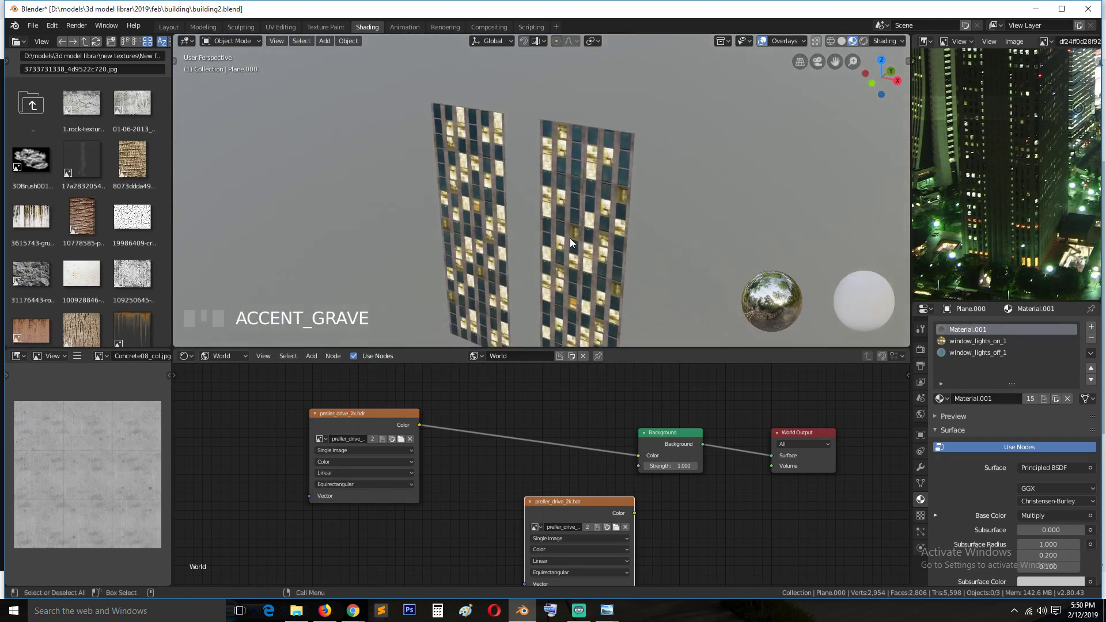
pyautogui.press('KP_1')
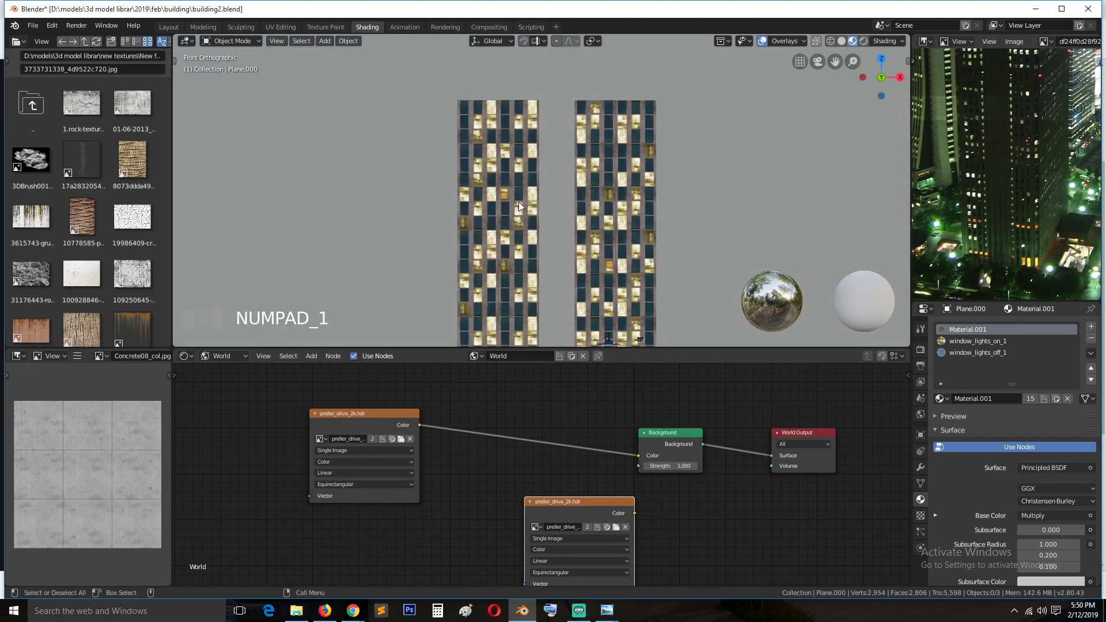
pyautogui.hotkey('ctrl', 's')
pyautogui.scroll(-1, 571, 183)
pyautogui.hotkey('shift', 'a')
pyautogui.moveTo(531, 165)
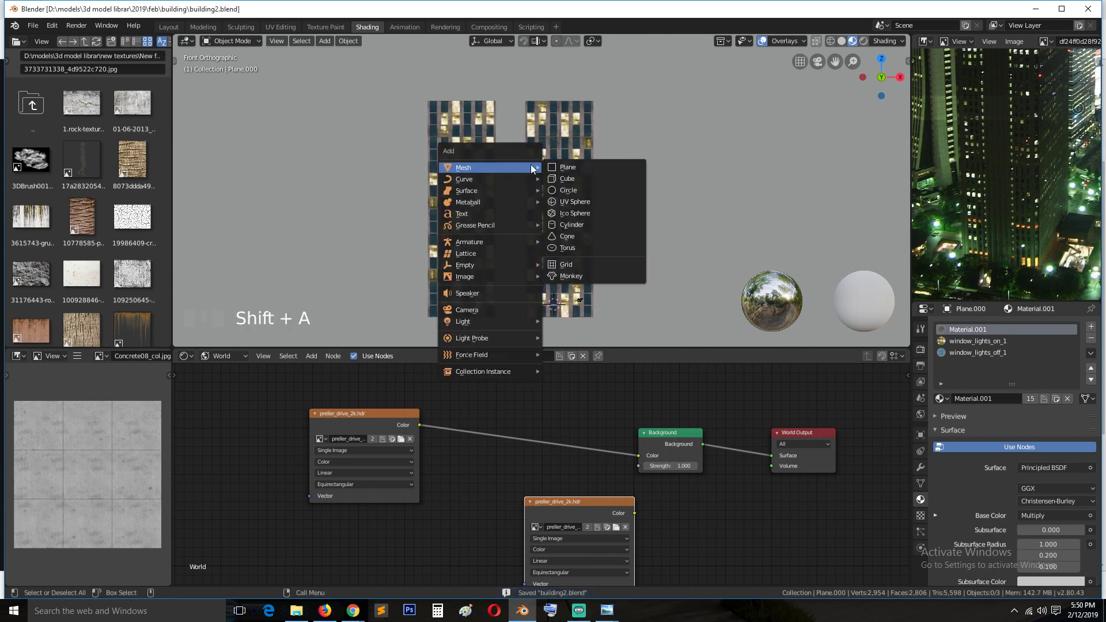
# Step: Discard the stray cube, switch to the Layout workspace, and save the file
pyautogui.click(558, 179)
pyautogui.press('Delete')
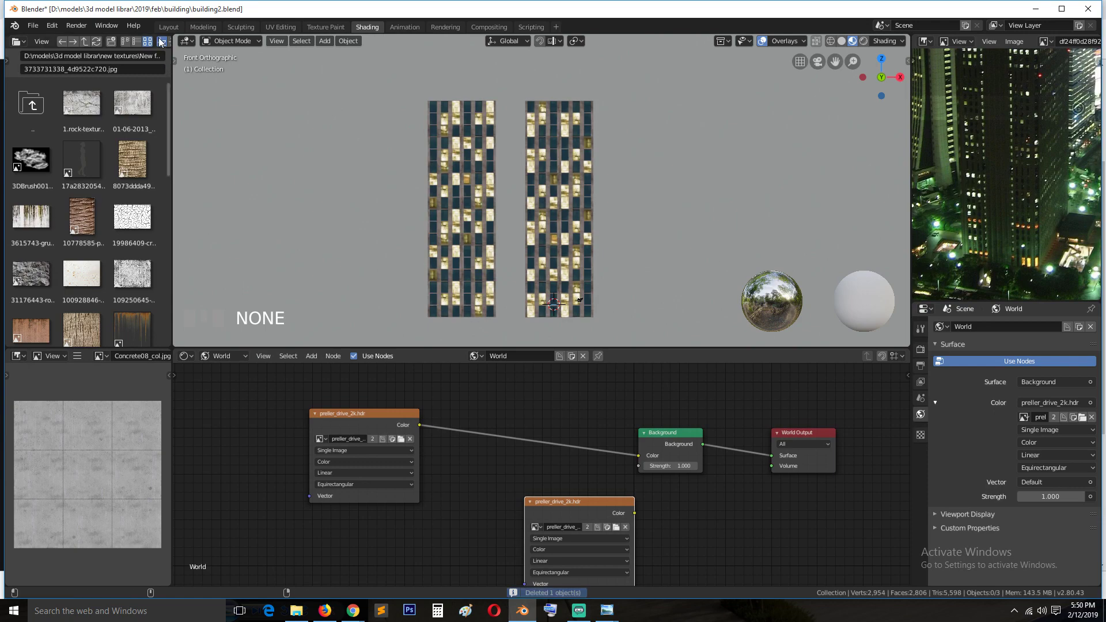
pyautogui.click(169, 26)
pyautogui.scroll(-3, 499, 217)
pyautogui.scroll(2, 500, 219)
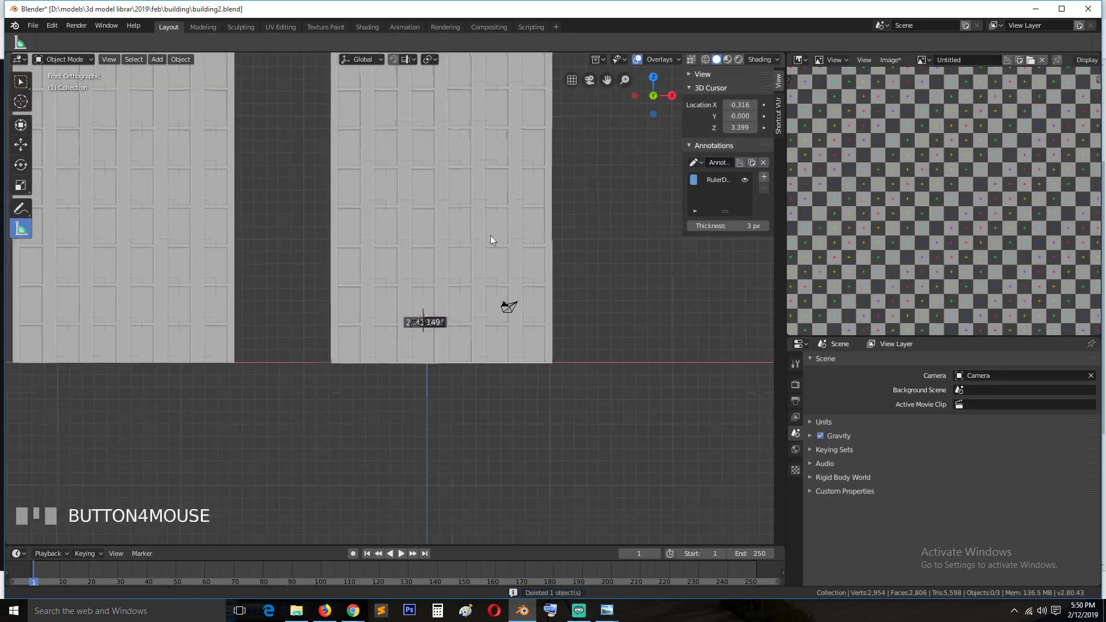
pyautogui.scroll(-3, 490, 240)
pyautogui.hotkey('ctrl', 's')
pyautogui.scroll(-1, 409, 218)
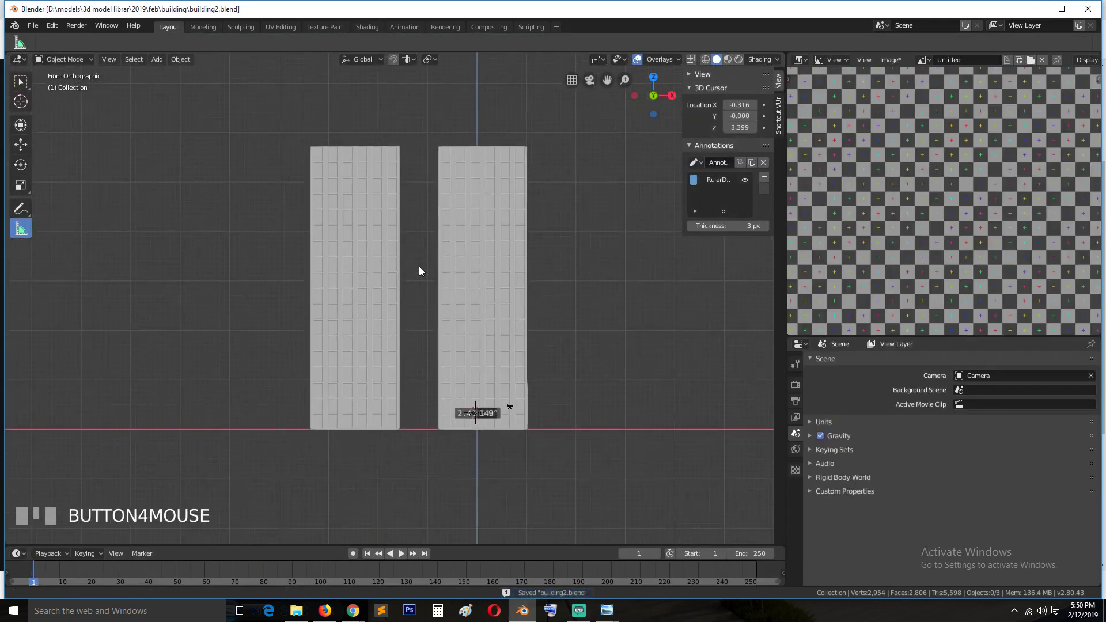
# Step: Add a cube at the 3D cursor between the panels and scale it to about 9.5 m wide
pyautogui.hotkey('shift', 'a')
pyautogui.moveTo(416, 264)
pyautogui.click(455, 275)
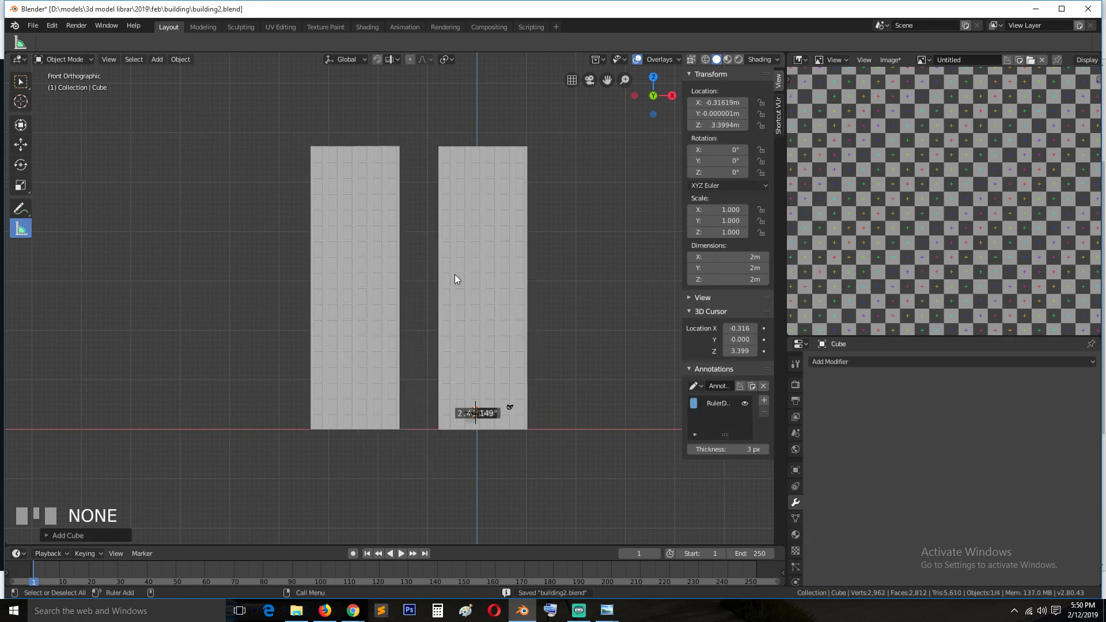
pyautogui.press('x')
pyautogui.click(474, 276)
pyautogui.keyDown('shift'); pyautogui.rightClick(426, 288); pyautogui.keyUp('shift')
pyautogui.hotkey('shift', 'a')
pyautogui.moveTo(418, 294)
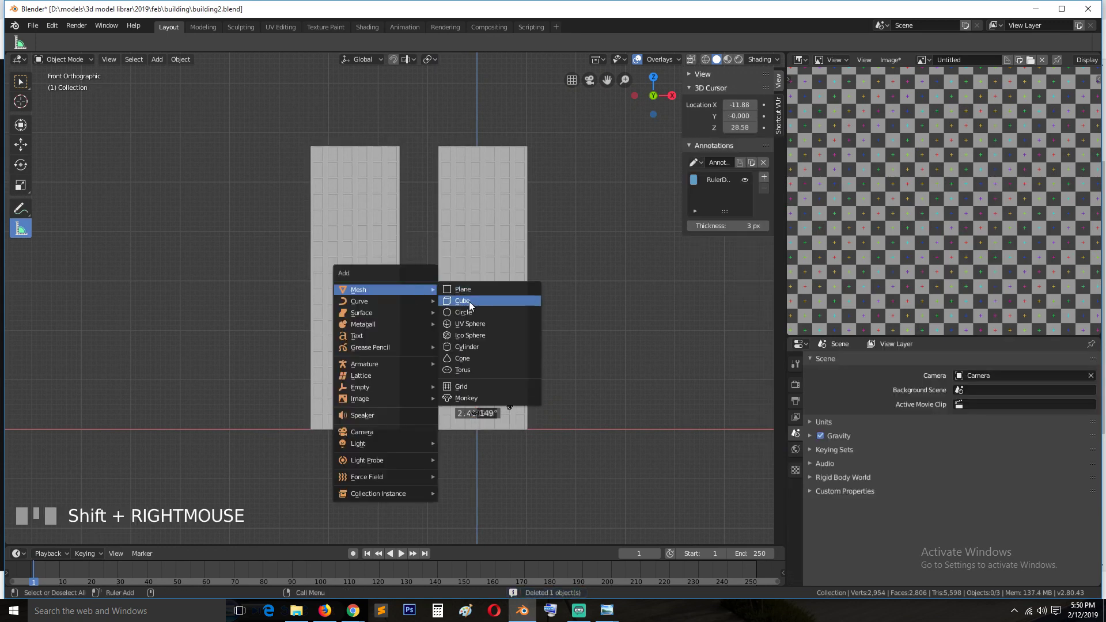
pyautogui.click(469, 302)
pyautogui.press('s')
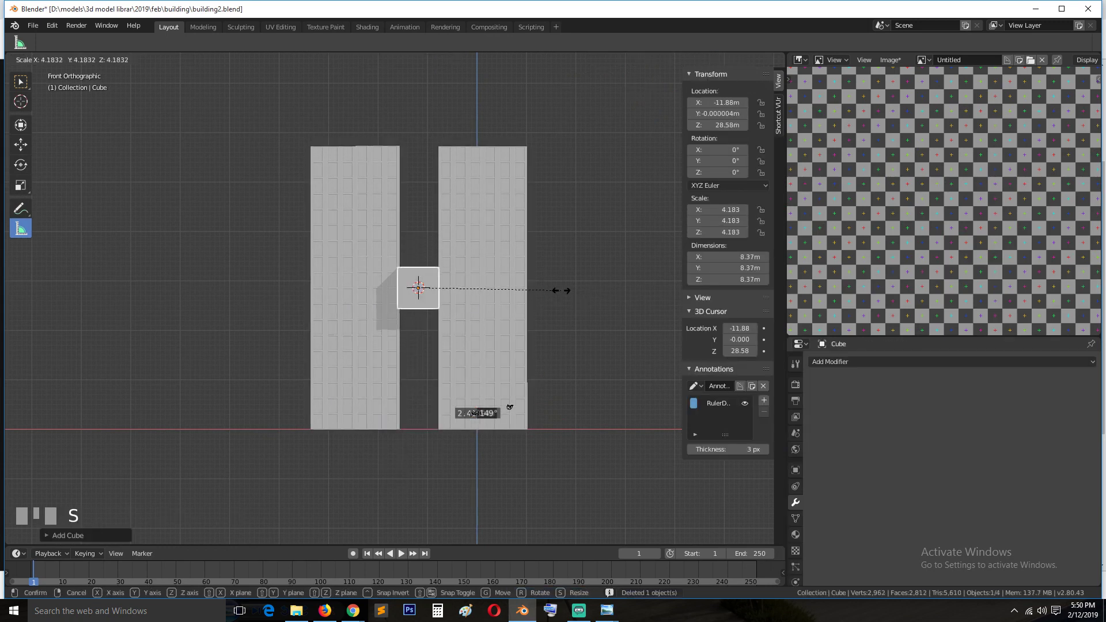
pyautogui.click(586, 295)
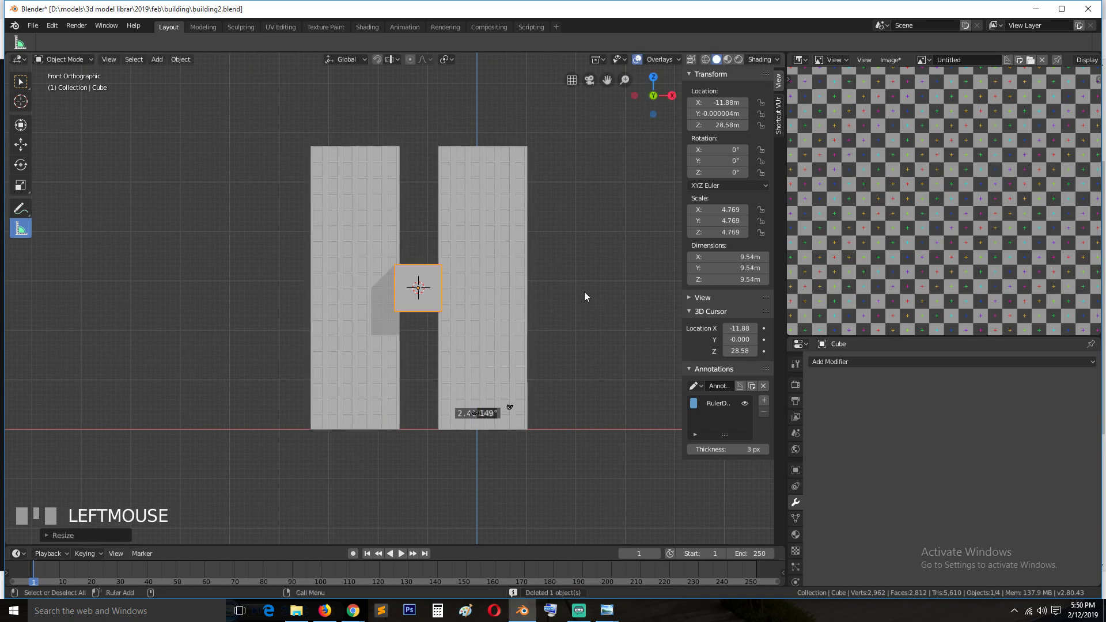
# Step: Show the night-city reference photo and stretch the core to 60 m tall
pyautogui.click(921, 60)
pyautogui.click(925, 93)
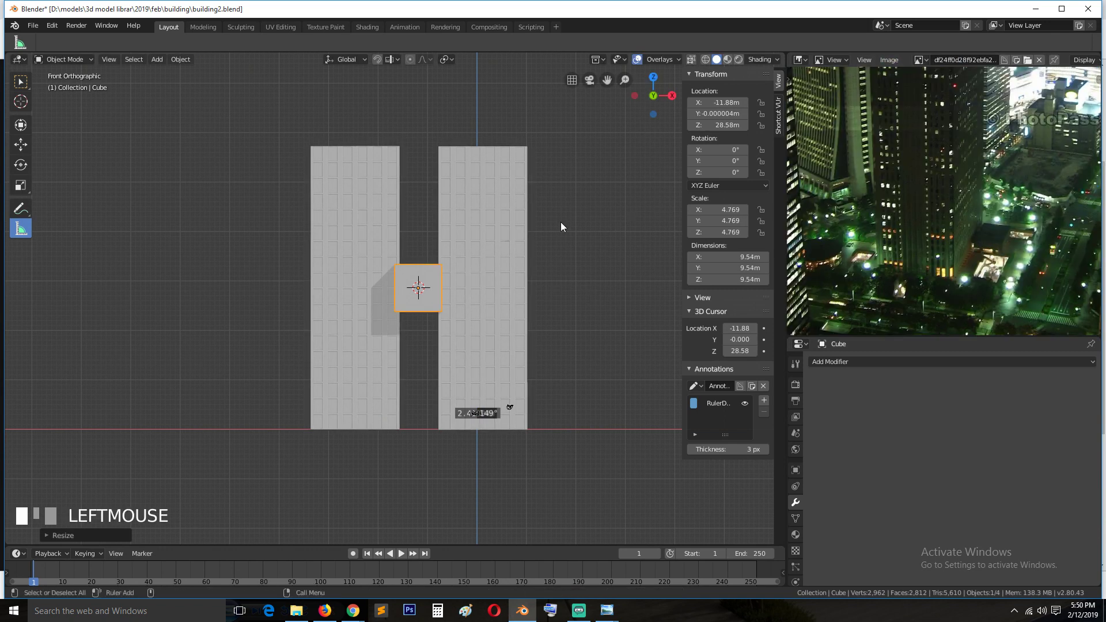
pyautogui.press('s')
pyautogui.press('z')
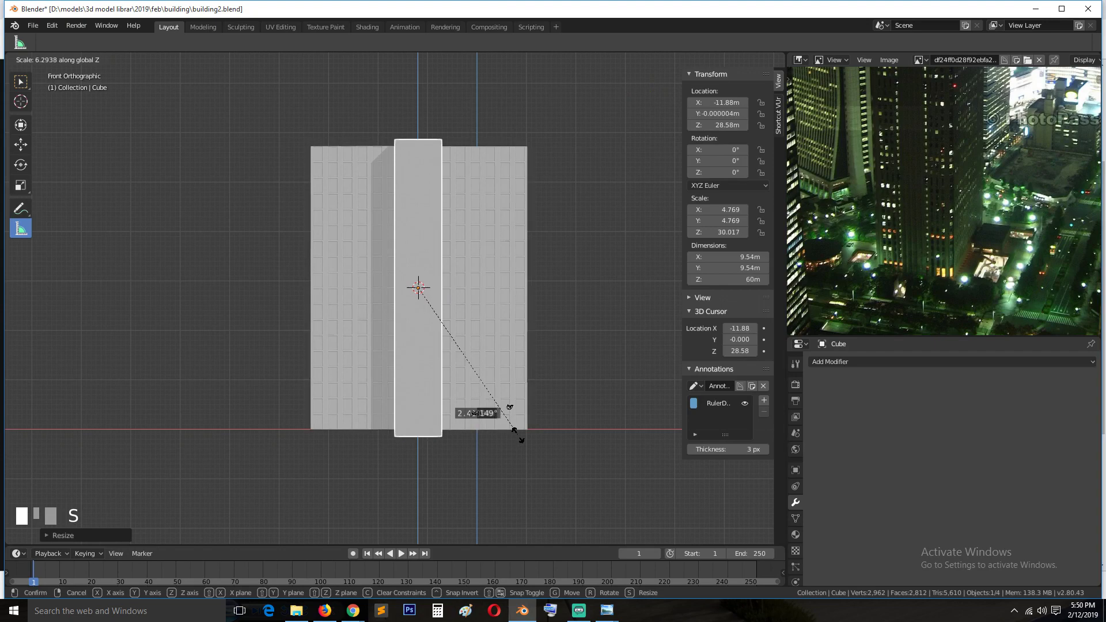
pyautogui.click(518, 435)
pyautogui.press('`')
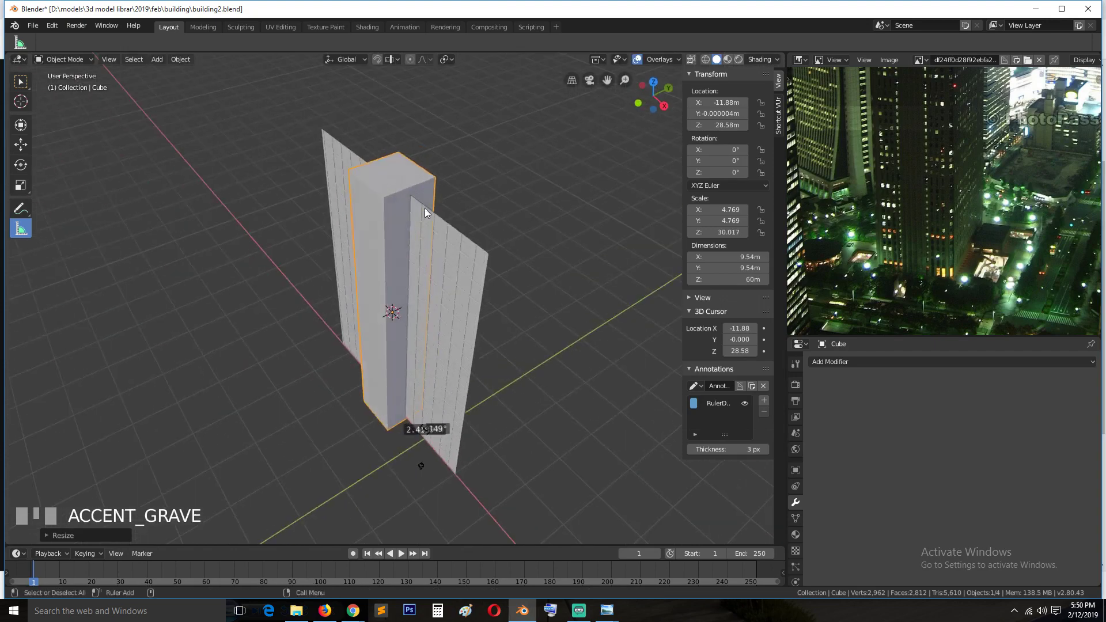
pyautogui.moveTo(424, 208); pyautogui.dragTo(396, 213, button='middle')
# Step: Make the core 31.8 m deep along Y and slide it behind the panels
pyautogui.press('s')
pyautogui.press('x')
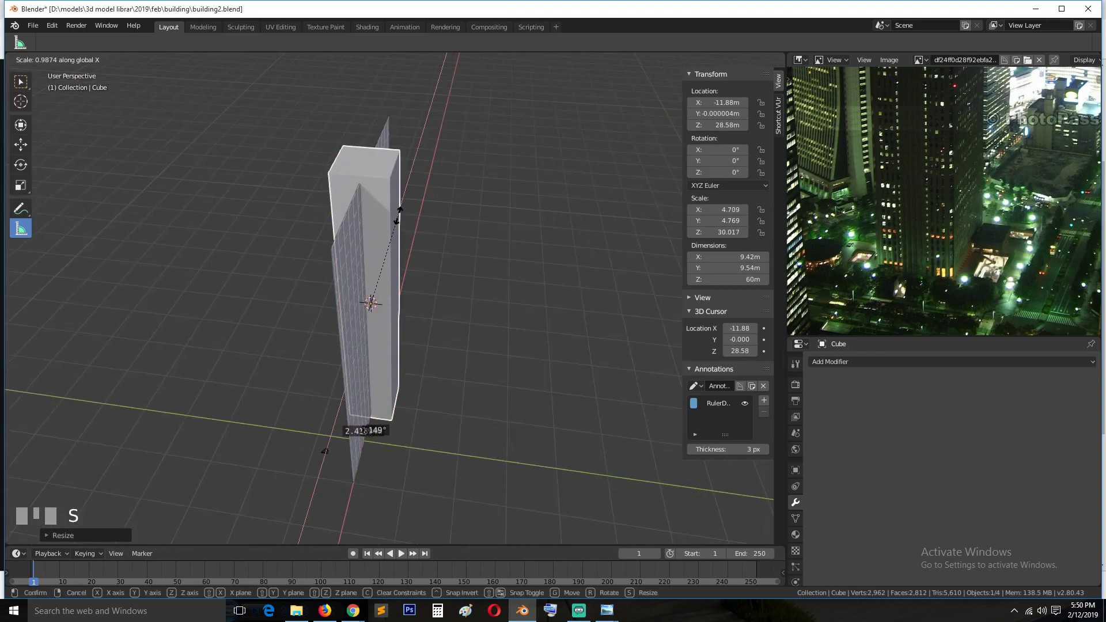
pyautogui.press('y')
pyautogui.click(643, 244)
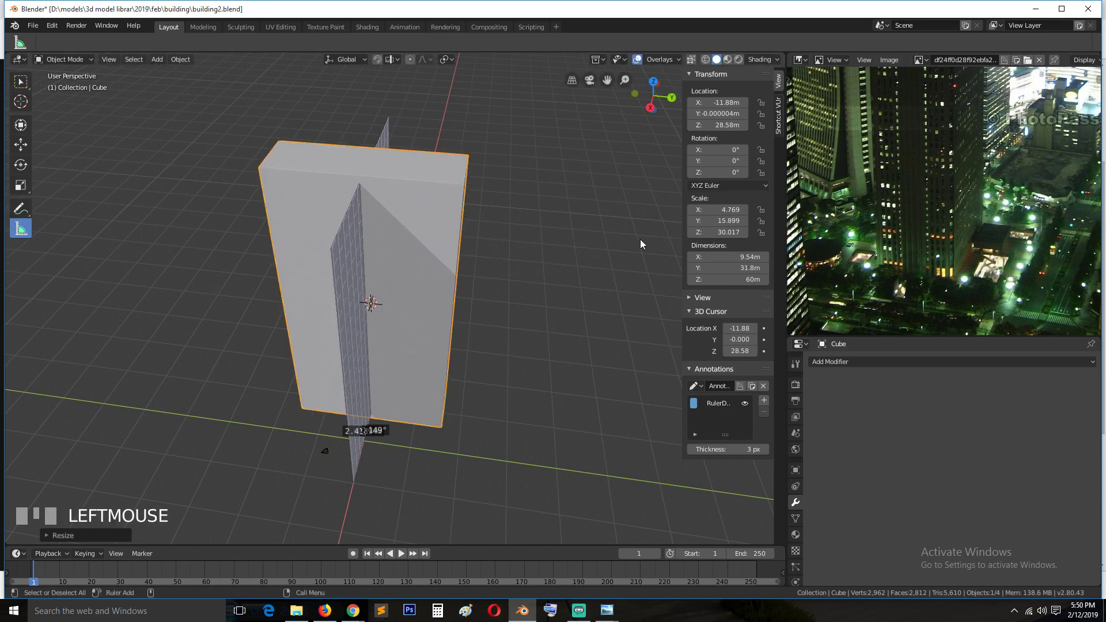
pyautogui.press('g')
pyautogui.press('y')
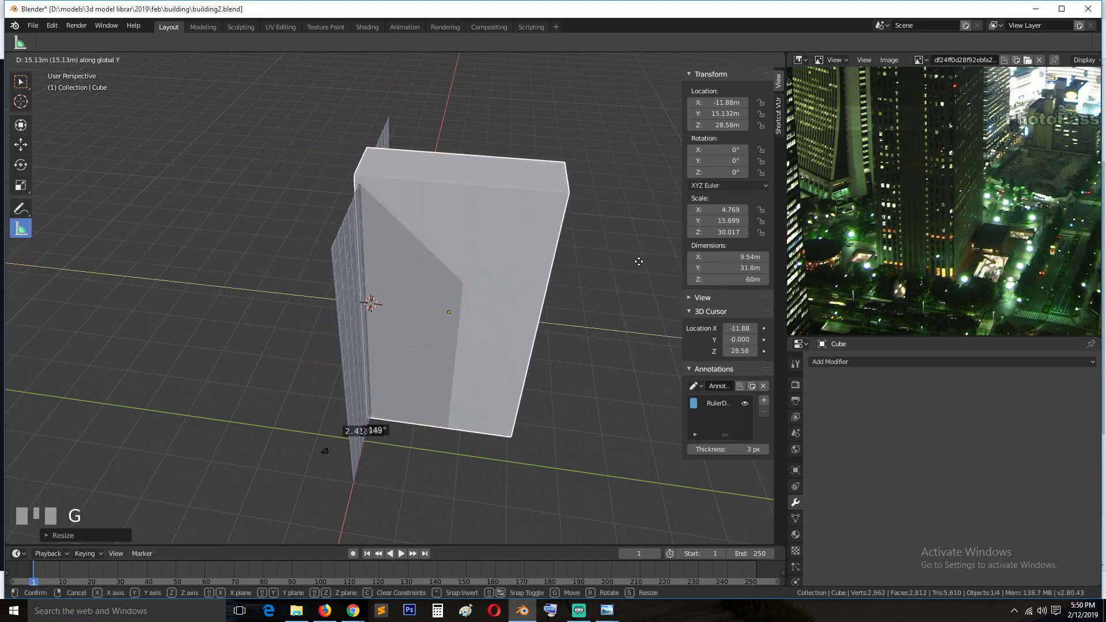
pyautogui.click(636, 267)
# Step: Apply rotation and scale to the core block
pyautogui.moveTo(636, 263); pyautogui.dragTo(741, 224, button='middle')
pyautogui.hotkey('ctrl', 'a')
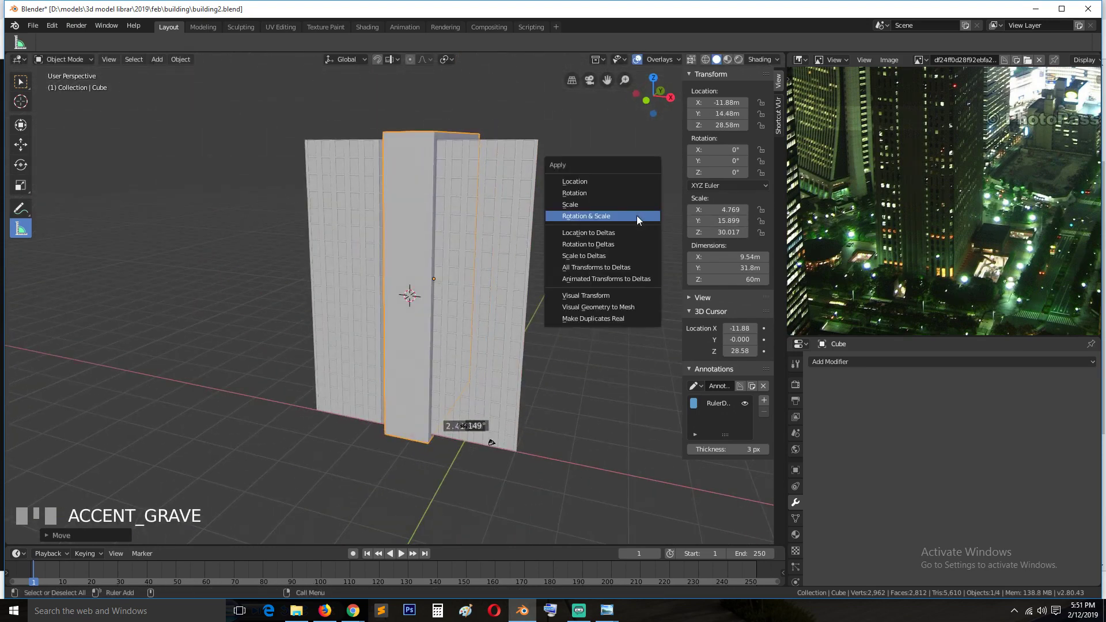
pyautogui.click(635, 215)
pyautogui.scroll(4, 524, 295)
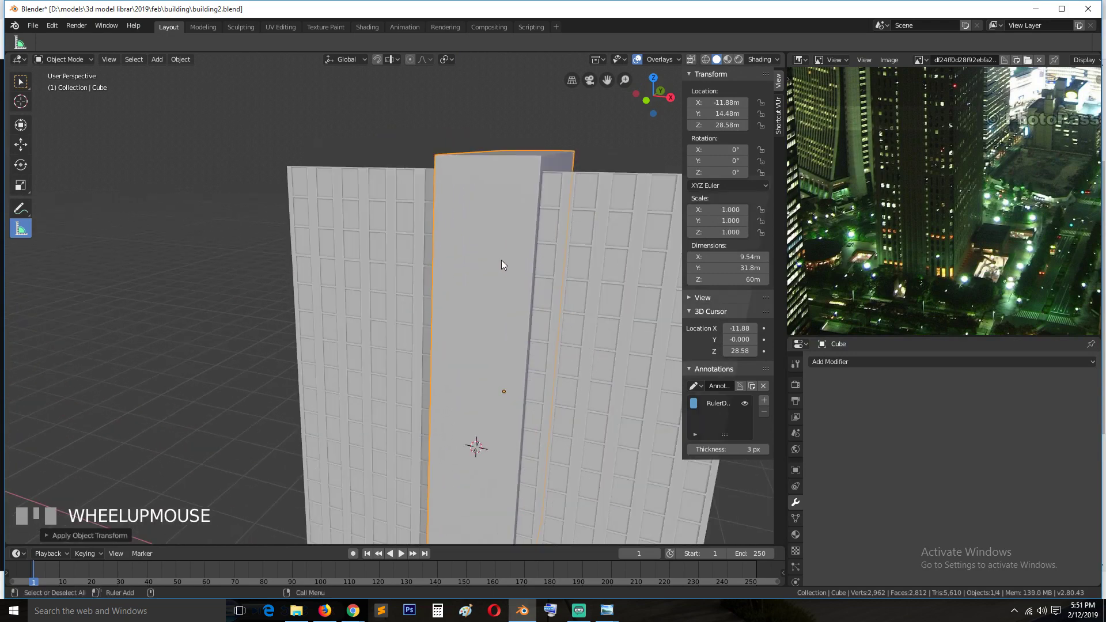
# Step: Add three centred vertical loop cuts across the core's front
pyautogui.press('Tab')
pyautogui.hotkey('ctrl', 'r')
pyautogui.scroll(1, 495, 155)
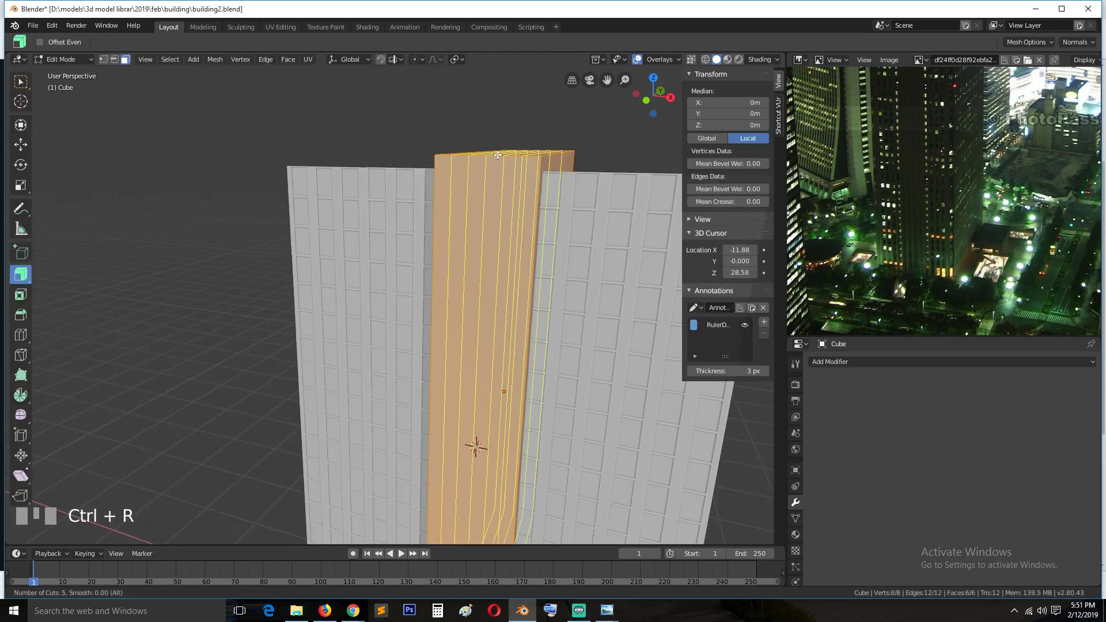
pyautogui.scroll(1, 498, 155)
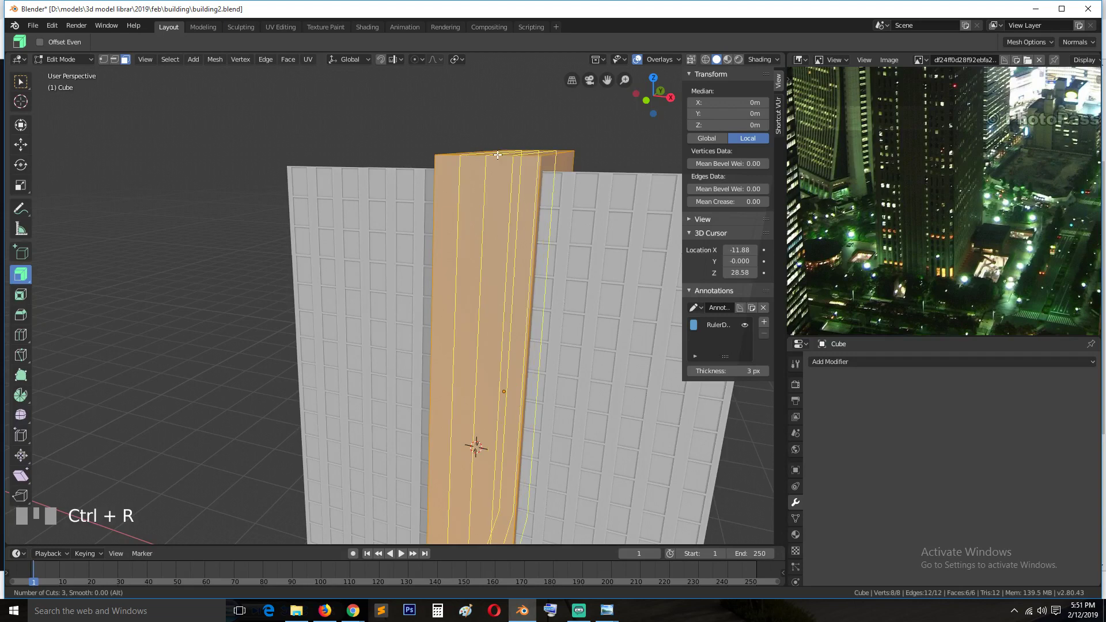
pyautogui.click(497, 155)
pyautogui.rightClick(498, 156)
pyautogui.press('`')
pyautogui.moveTo(510, 165); pyautogui.dragTo(524, 194, button='middle')
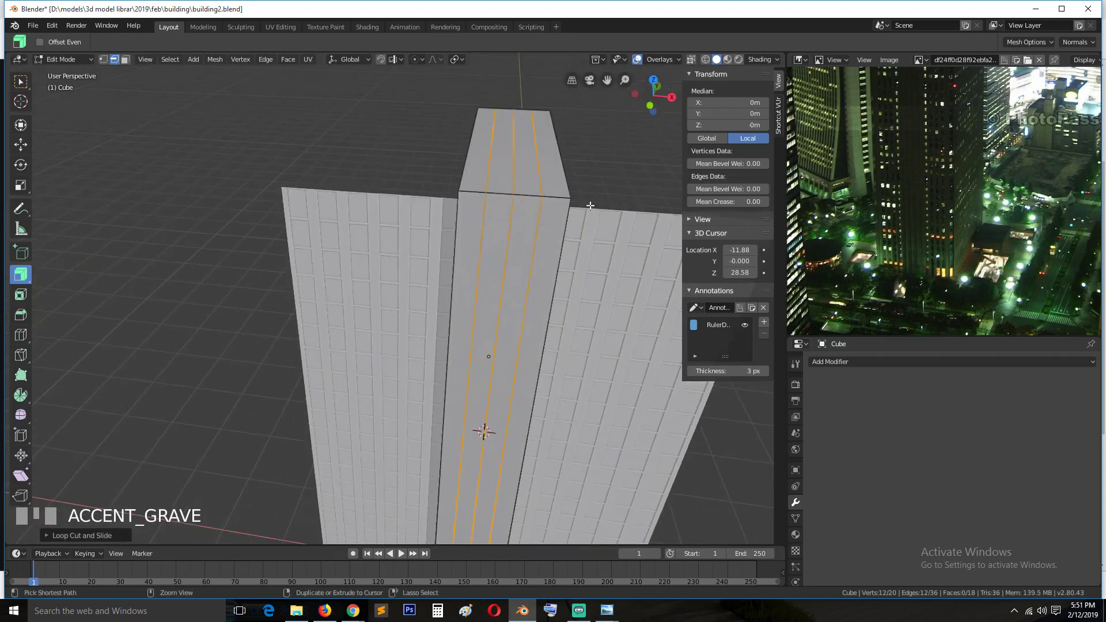
# Step: Bevel the new loops into strips and extrude them inward to form fin grooves
pyautogui.hotkey('ctrl', 'b')
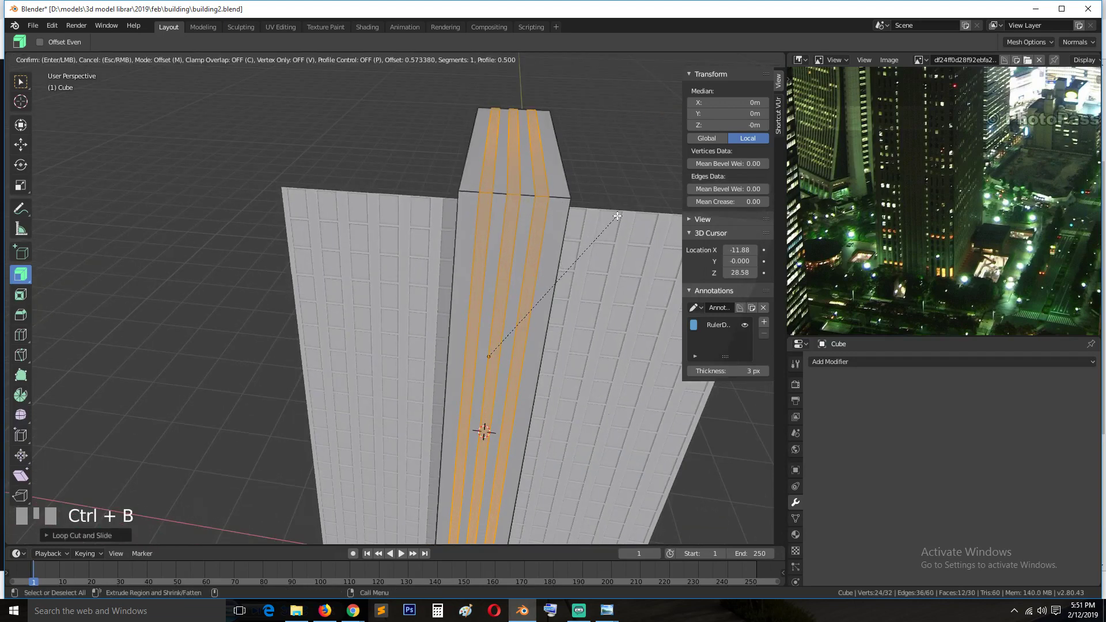
pyautogui.click(618, 216)
pyautogui.press('`')
pyautogui.moveTo(617, 216); pyautogui.dragTo(584, 193, button='middle')
pyautogui.moveTo(922, 151); pyautogui.dragTo(966, 179, button='middle')
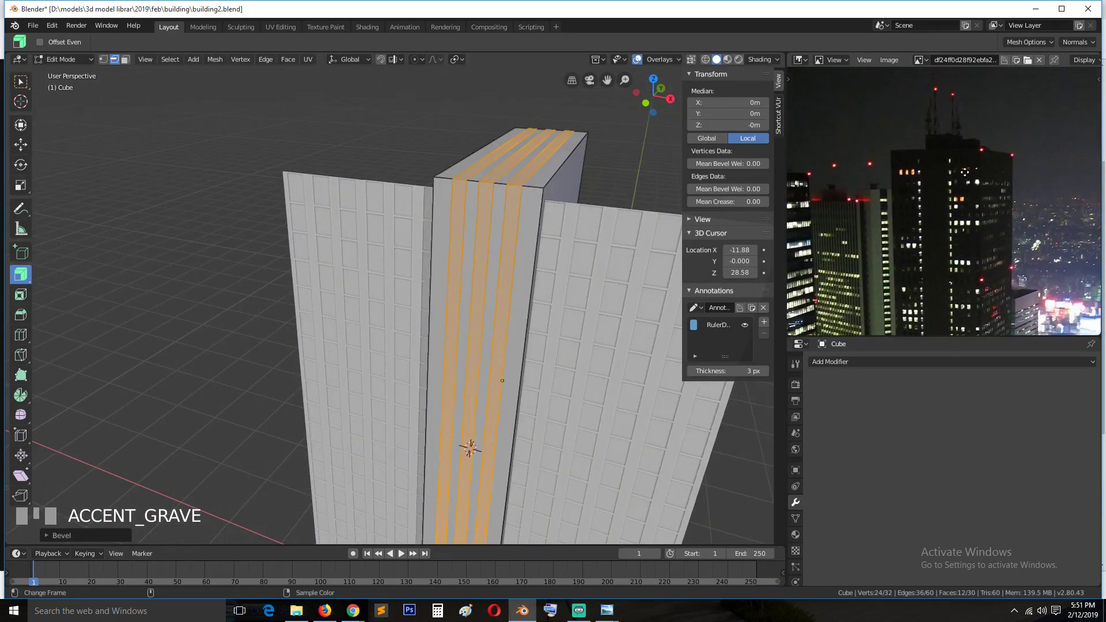
pyautogui.moveTo(462, 107); pyautogui.dragTo(431, 101, button='middle')
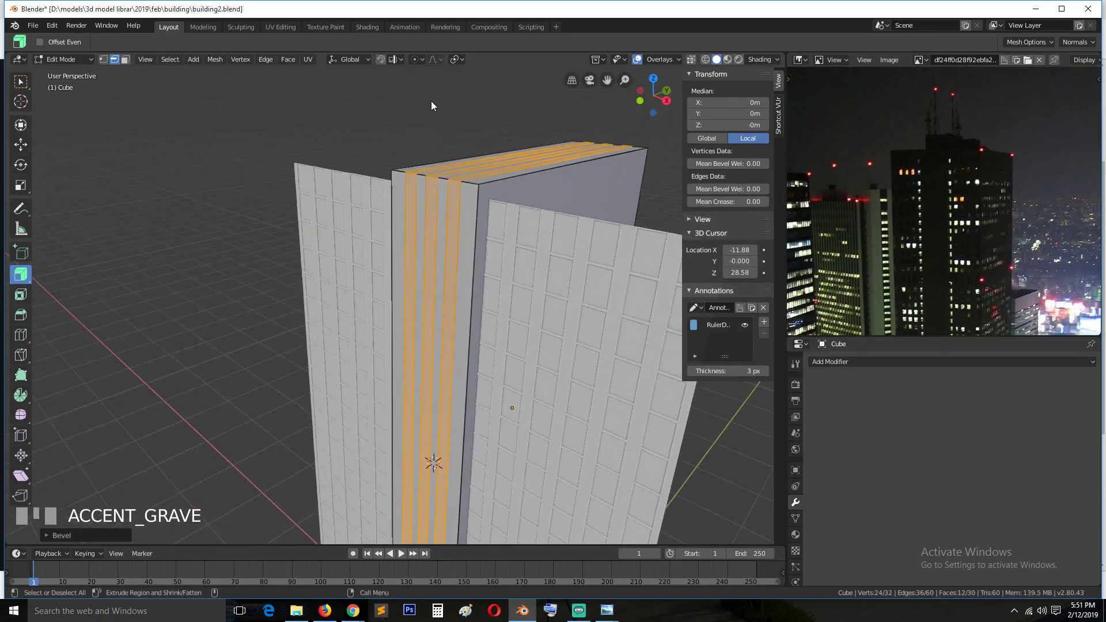
pyautogui.scroll(2, 431, 102)
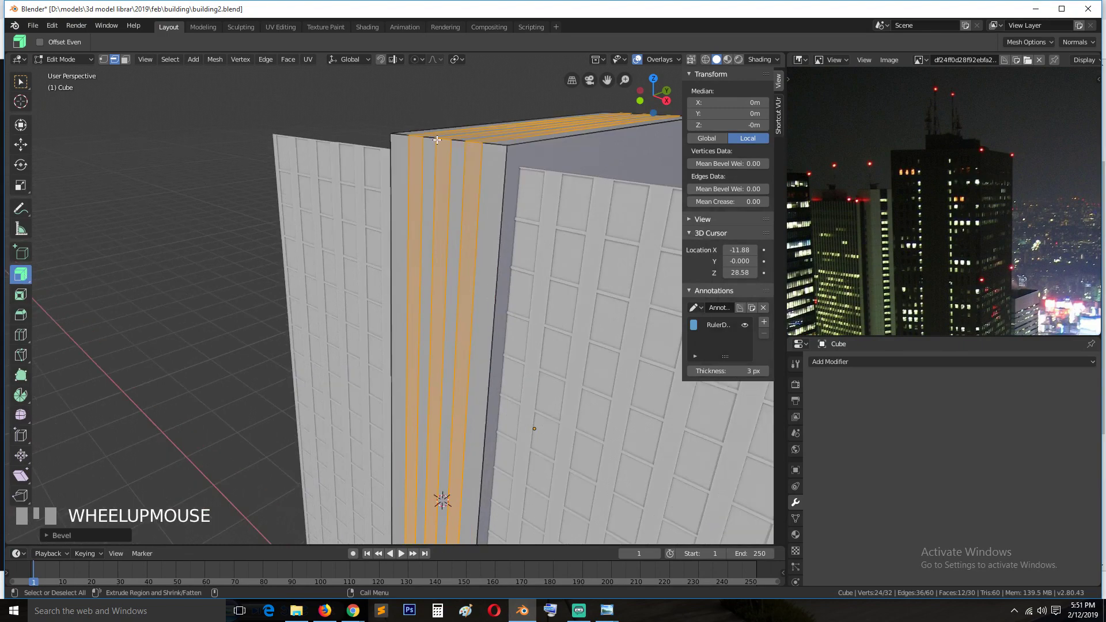
pyautogui.moveTo(442, 140); pyautogui.dragTo(439, 133)
# Step: Box-select the core's bottom vertices in front orthographic wireframe view
pyautogui.press('`')
pyautogui.moveTo(447, 173); pyautogui.dragTo(513, 161, button='middle')
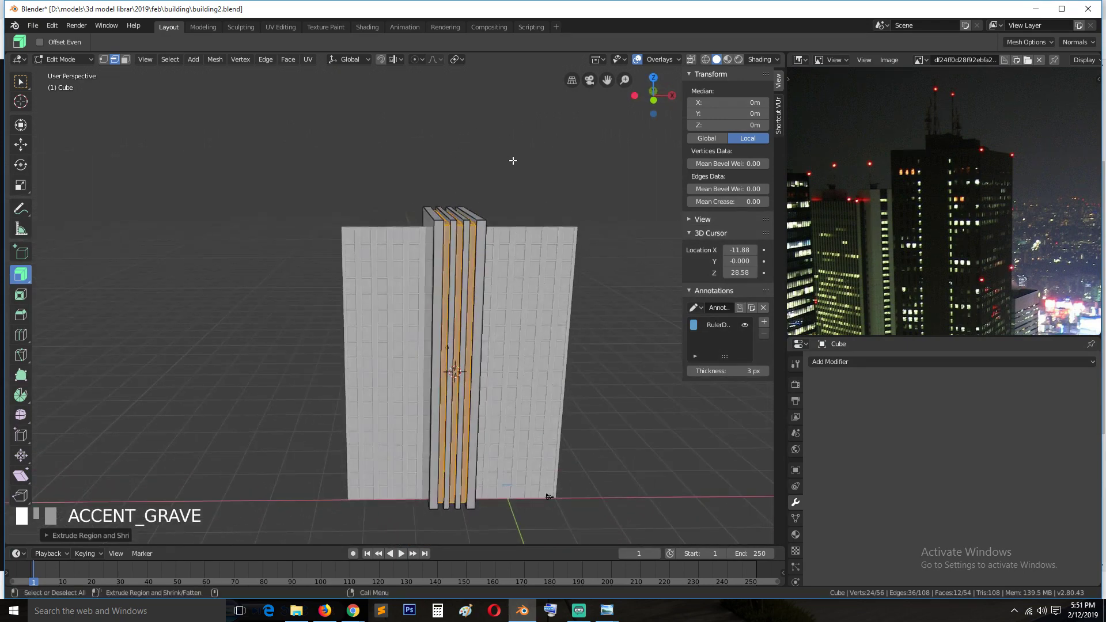
pyautogui.press('KP_1')
pyautogui.press('1')
pyautogui.press('z')
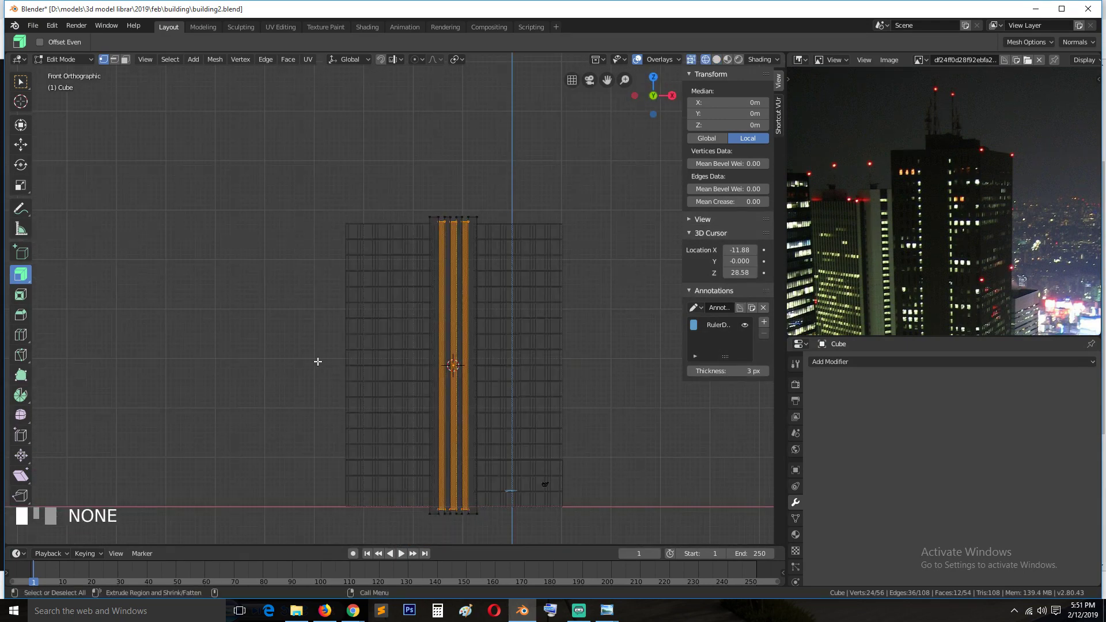
pyautogui.hotkey('alt', 'a')
pyautogui.press('b')
pyautogui.moveTo(425, 518); pyautogui.dragTo(543, 425)
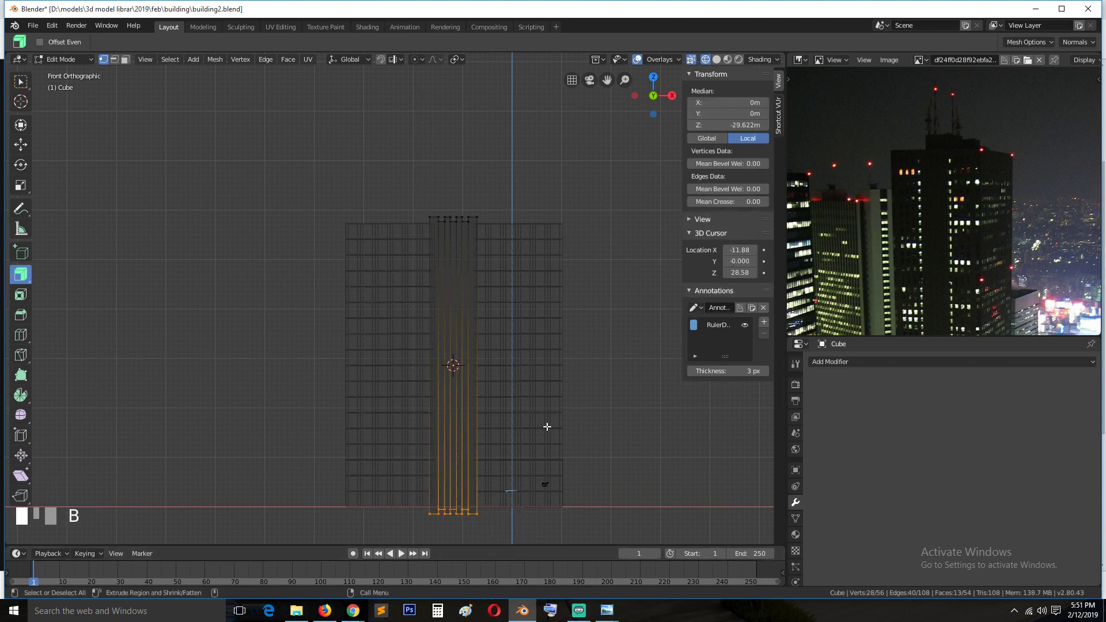
# Step: Flatten the bottom vertices to one height and delete the bottom faces
pyautogui.press('s')
pyautogui.click(547, 427)
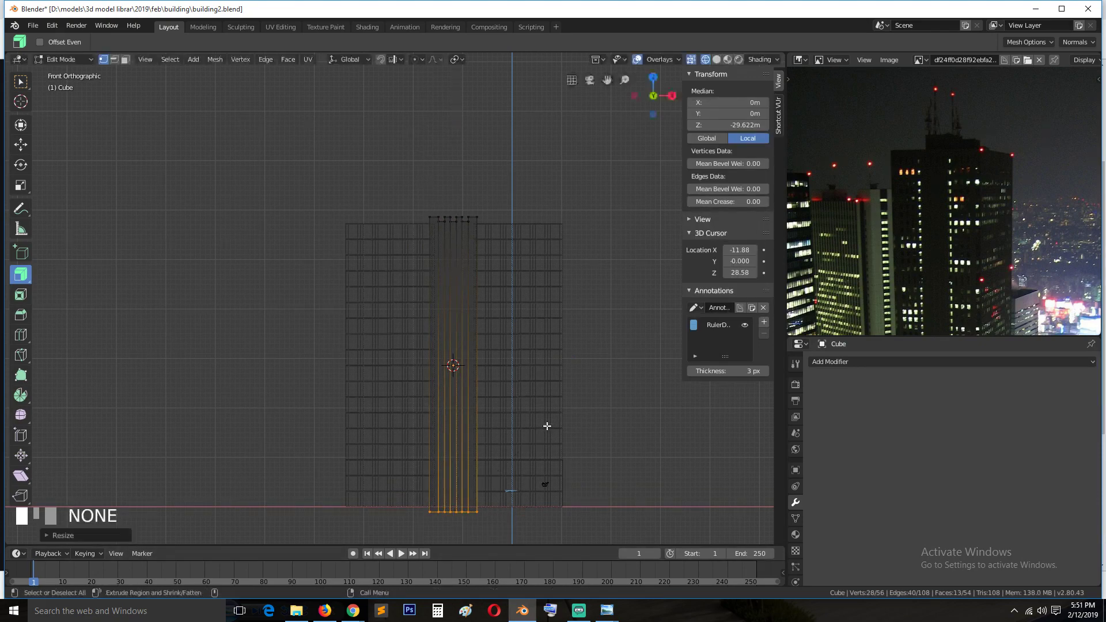
pyautogui.press('x')
pyautogui.click(537, 449)
pyautogui.press('Tab')
pyautogui.press('z')
pyautogui.hotkey('alt', 'a')
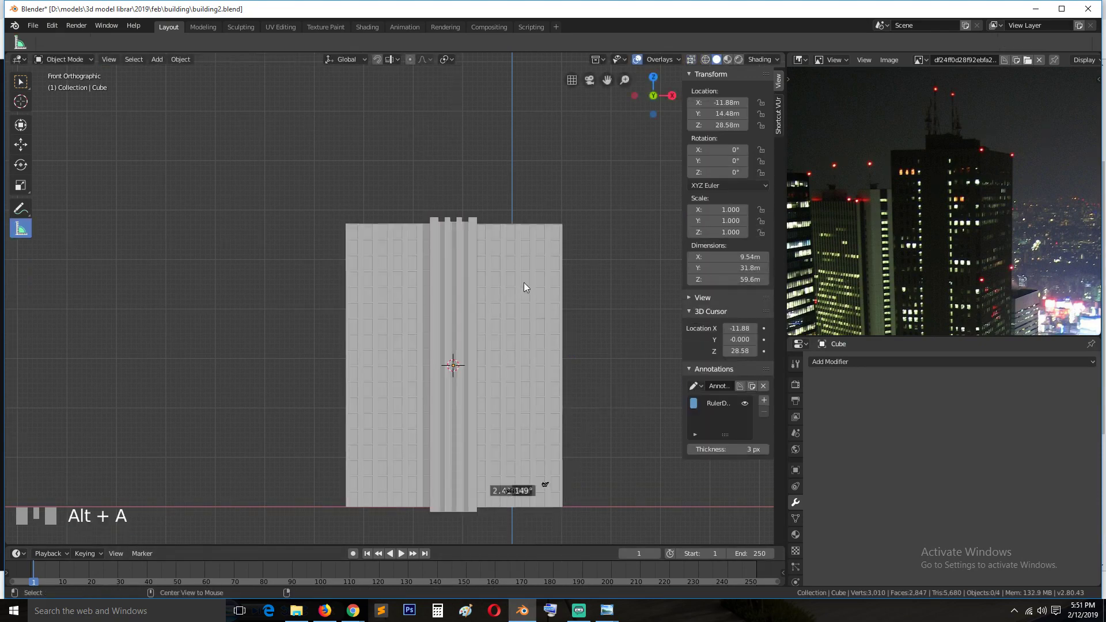
# Step: Place a loop cut down the exact centre of the finned column
pyautogui.press('`')
pyautogui.moveTo(404, 278); pyautogui.dragTo(441, 281, button='middle')
pyautogui.press('Tab')
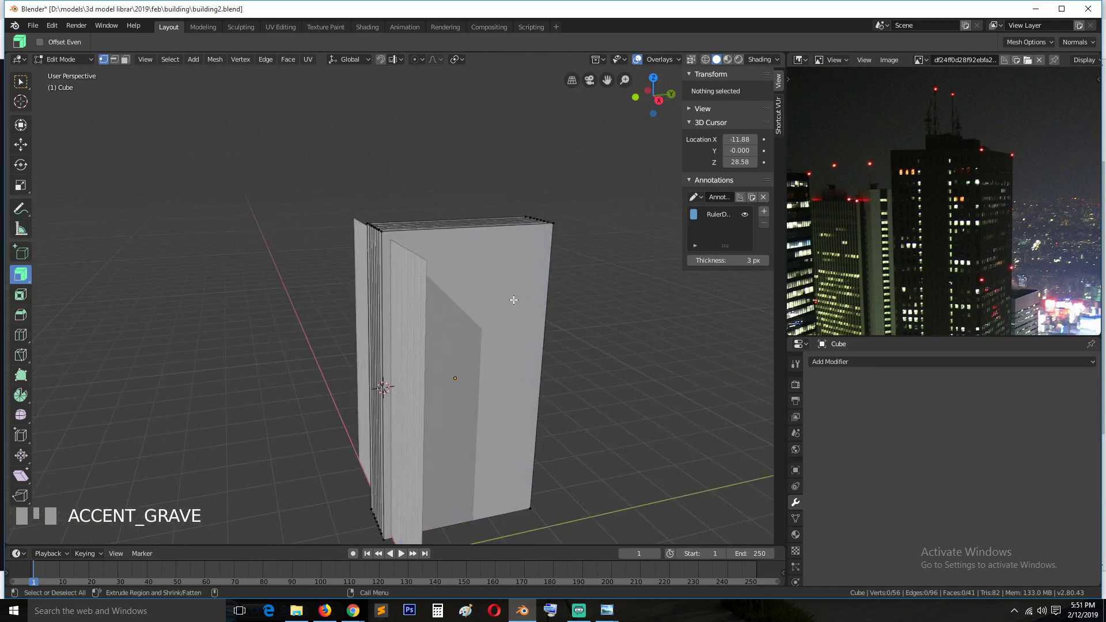
pyautogui.scroll(3, 517, 264)
pyautogui.moveTo(517, 263); pyautogui.dragTo(471, 224, button='middle')
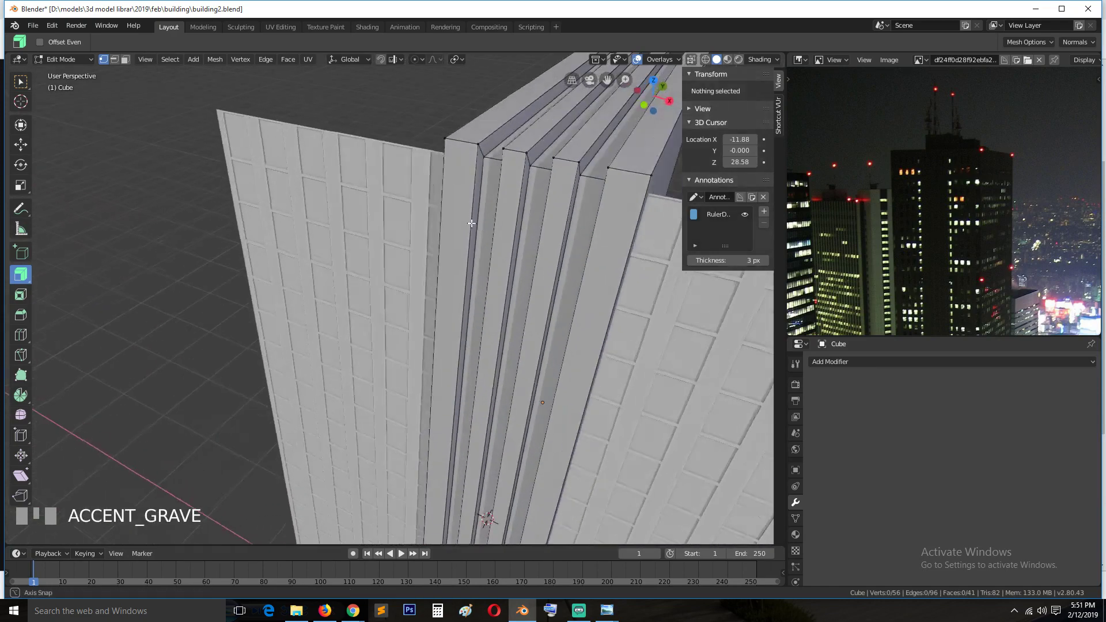
pyautogui.hotkey('ctrl', 'r')
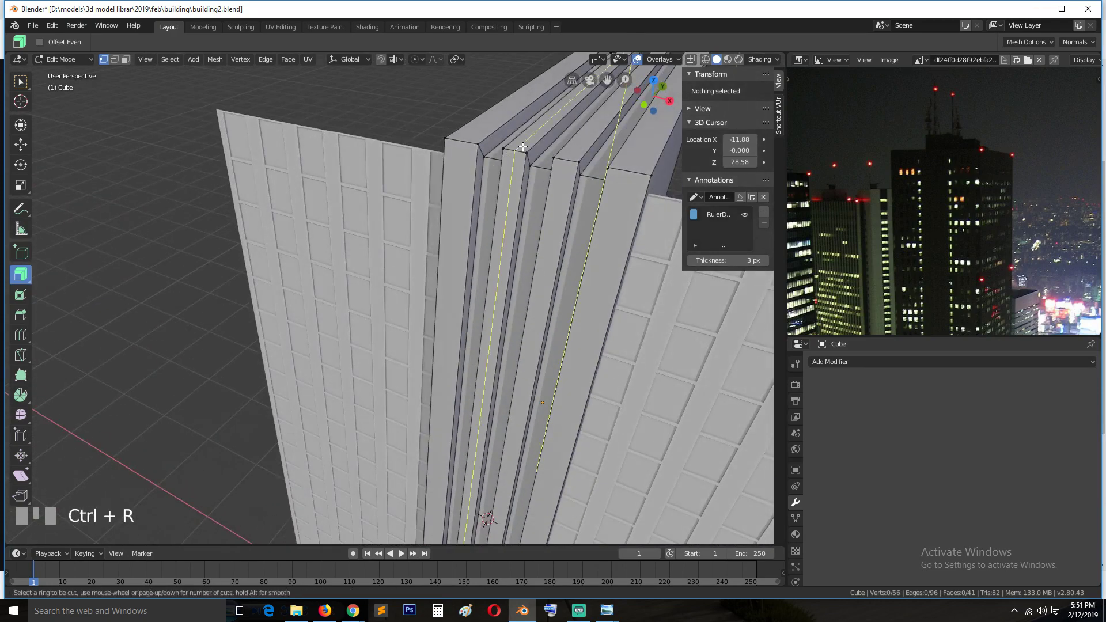
pyautogui.click(522, 147)
pyautogui.scroll(-2, 569, 173)
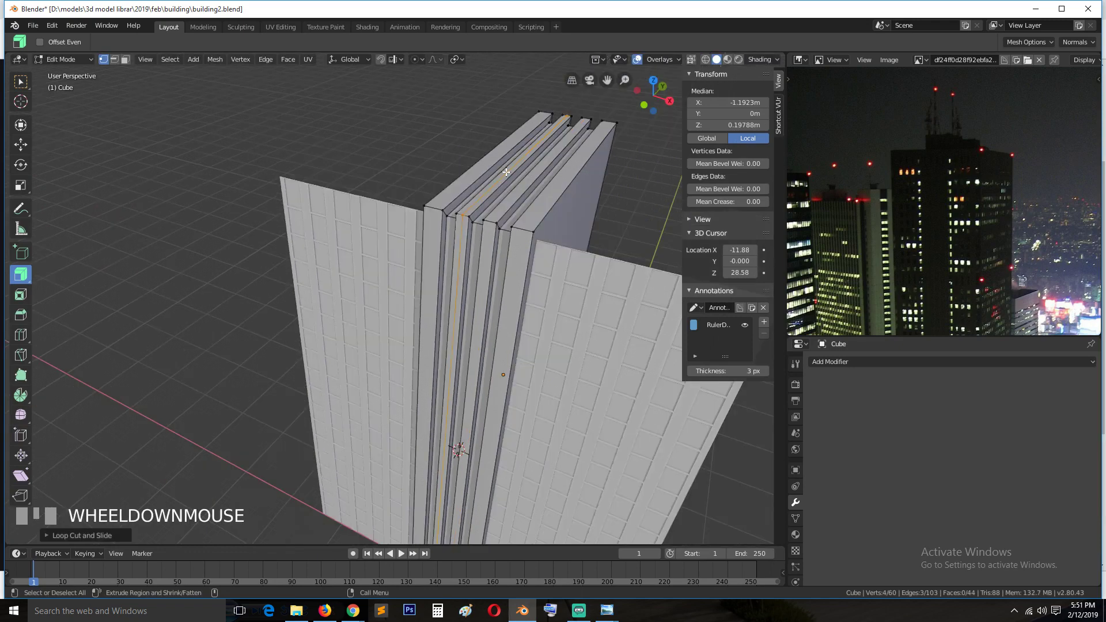
pyautogui.press('KP_1')
pyautogui.hotkey('ctrl', 'z')
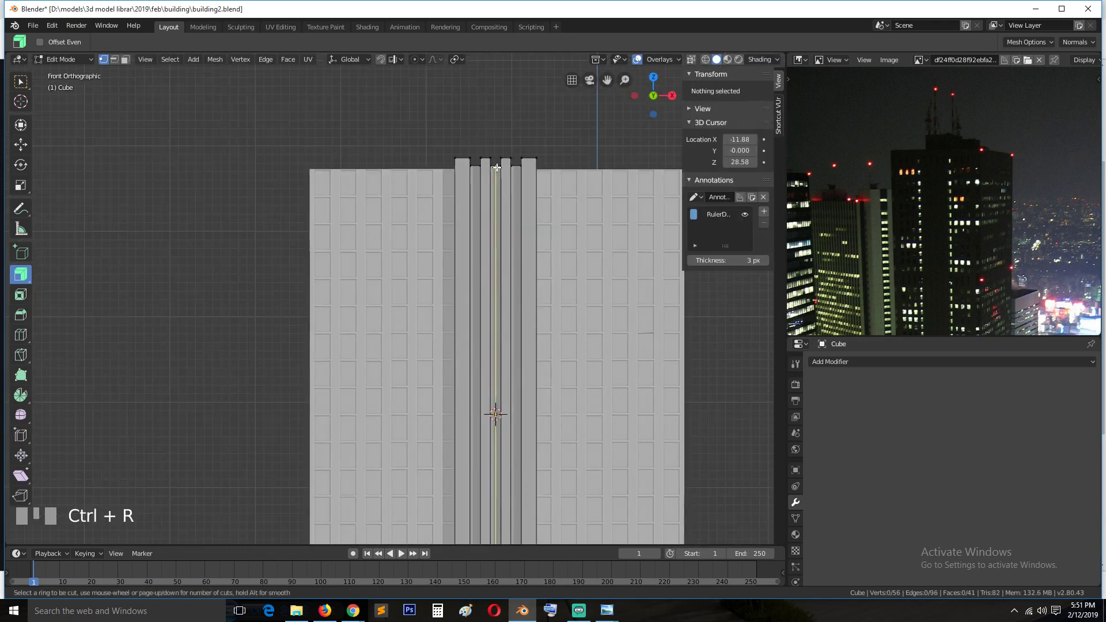
pyautogui.click(496, 167)
pyautogui.scroll(-3, 496, 172)
# Step: Box-select the column's left half and delete its vertices
pyautogui.hotkey('shift', 'z')
pyautogui.hotkey('alt', 'a')
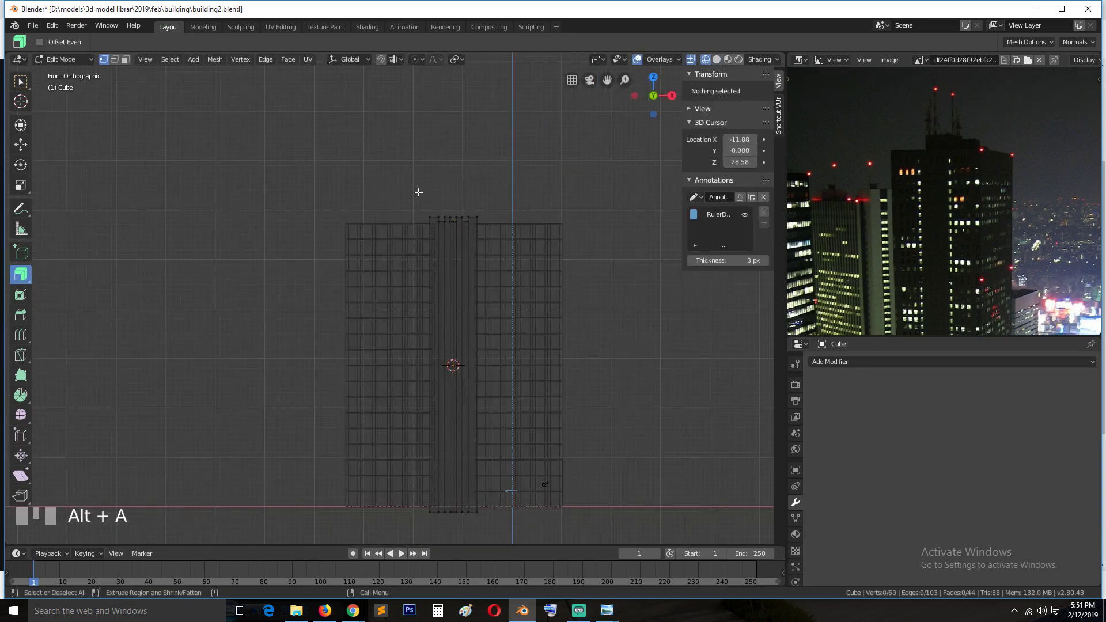
pyautogui.moveTo(408, 170); pyautogui.dragTo(451, 532)
pyautogui.press('x')
pyautogui.click(461, 387)
pyautogui.press('Tab')
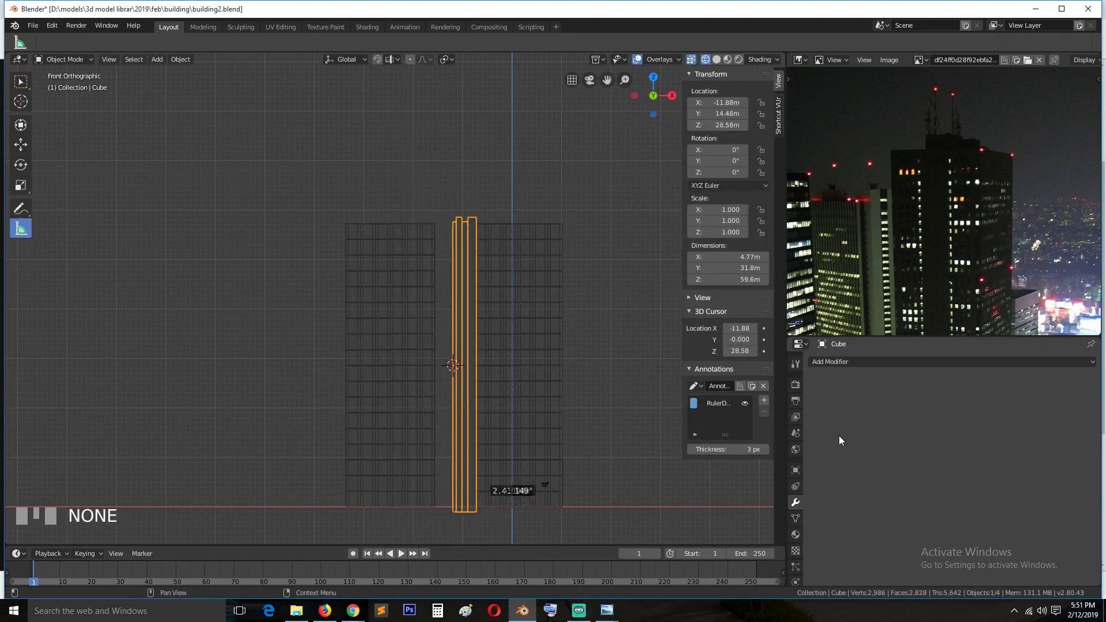
# Step: Add a Mirror modifier to the column to restore its full width
pyautogui.click(870, 362)
pyautogui.click(862, 474)
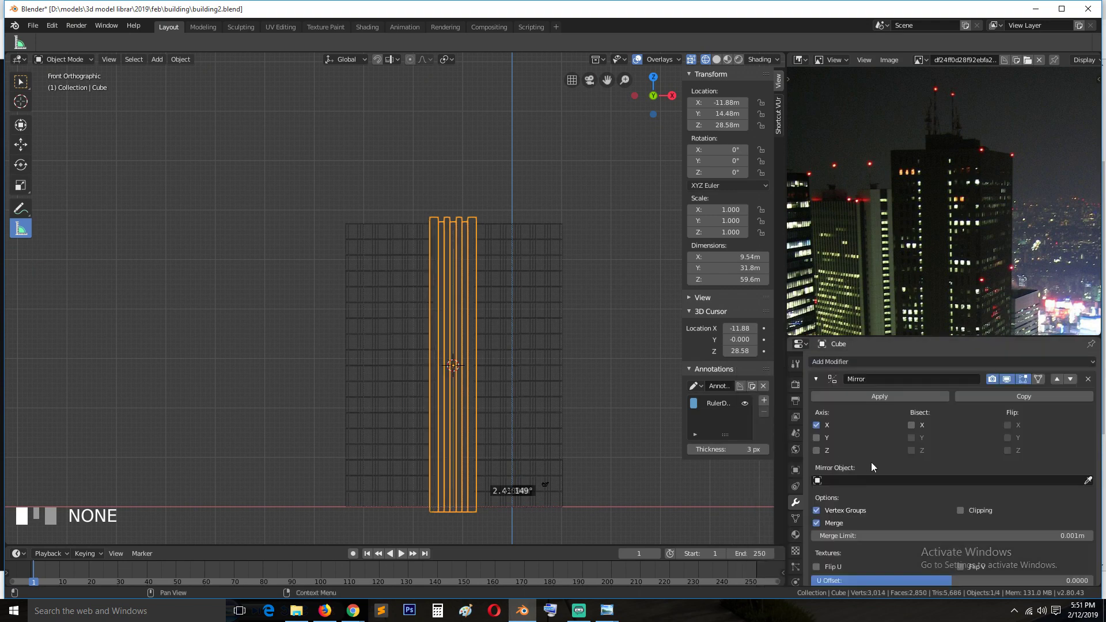
pyautogui.hotkey('shift', 'z')
pyautogui.moveTo(603, 298); pyautogui.dragTo(457, 328, button='middle')
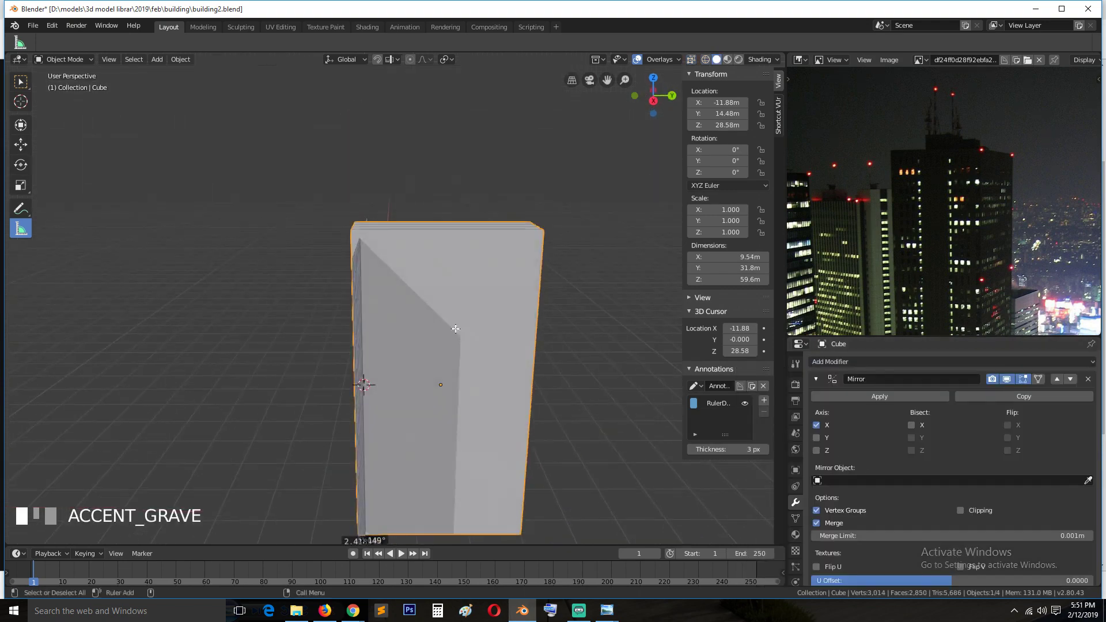
# Step: Inset the block's large front face, then undo an attempted deletion of the inset
pyautogui.press('Tab')
pyautogui.moveTo(414, 291); pyautogui.dragTo(470, 286, button='middle')
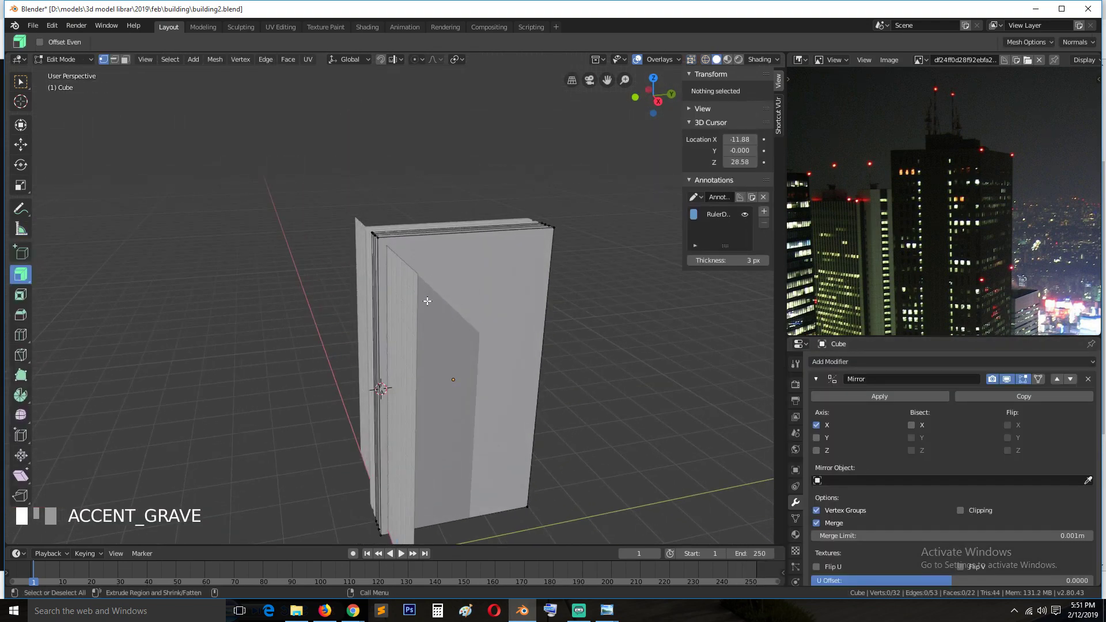
pyautogui.scroll(2, 427, 300)
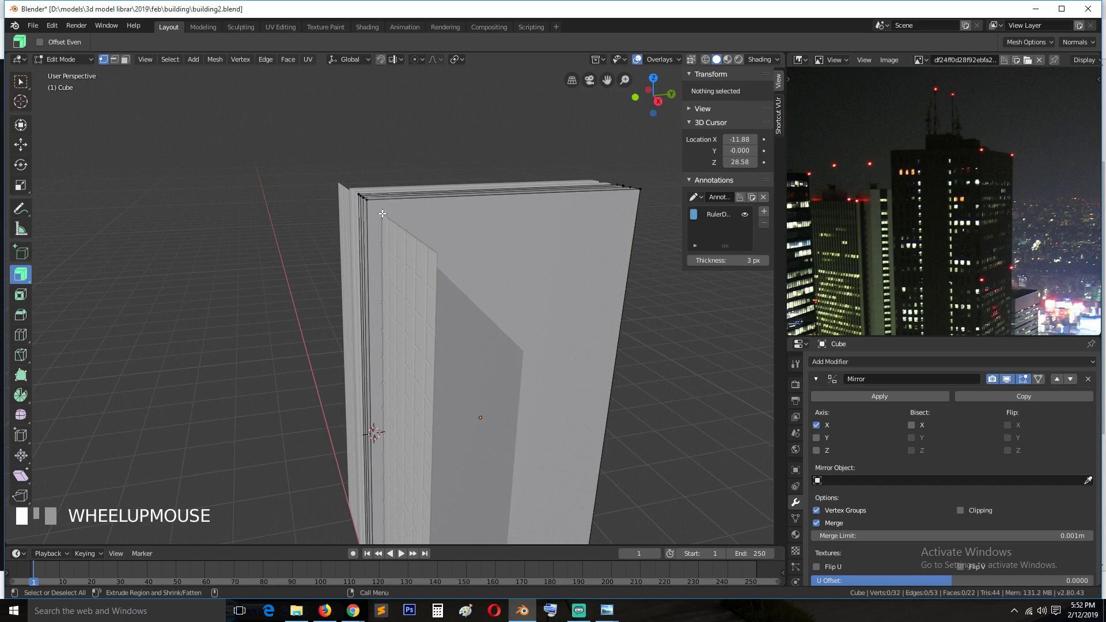
pyautogui.press('`')
pyautogui.click(527, 271)
pyautogui.press('`')
pyautogui.moveTo(522, 330); pyautogui.dragTo(514, 317, button='middle')
pyautogui.click(503, 299)
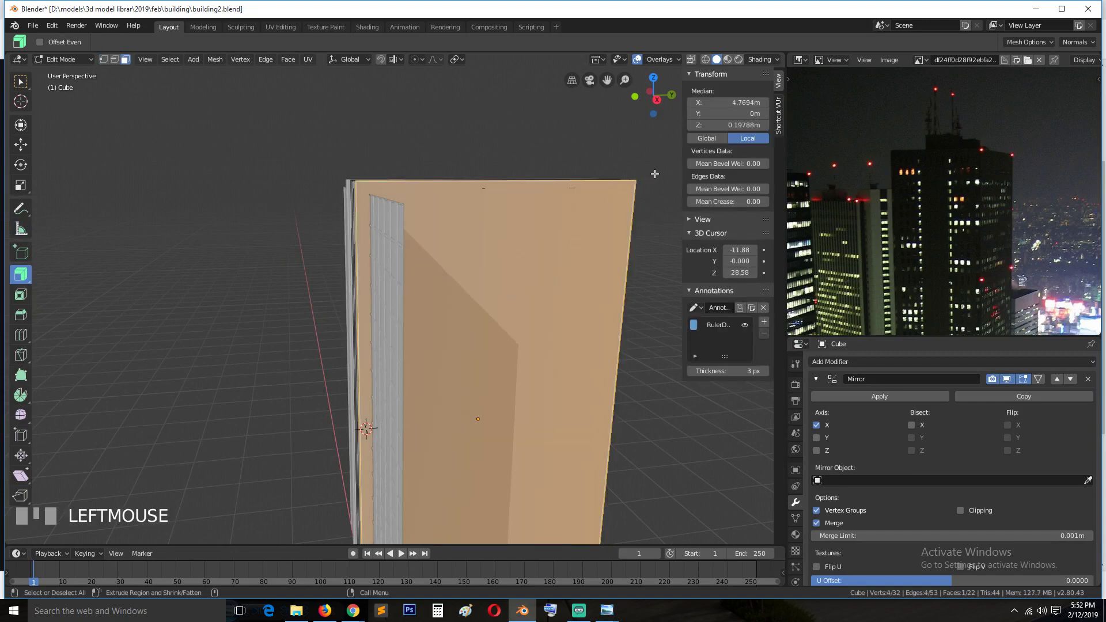
pyautogui.press('i')
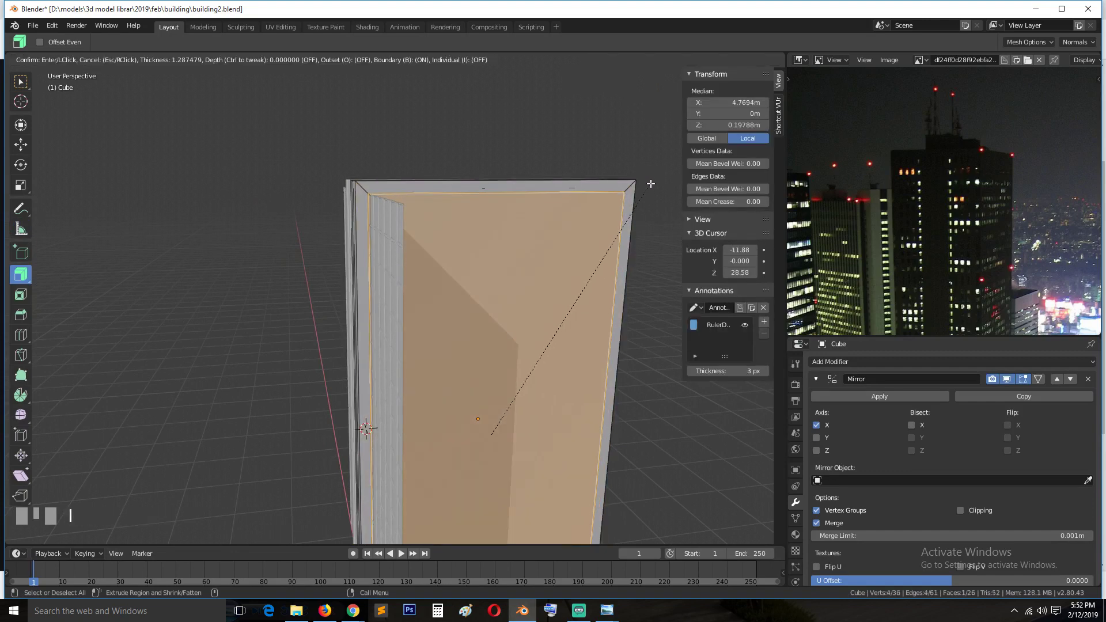
pyautogui.click(651, 183)
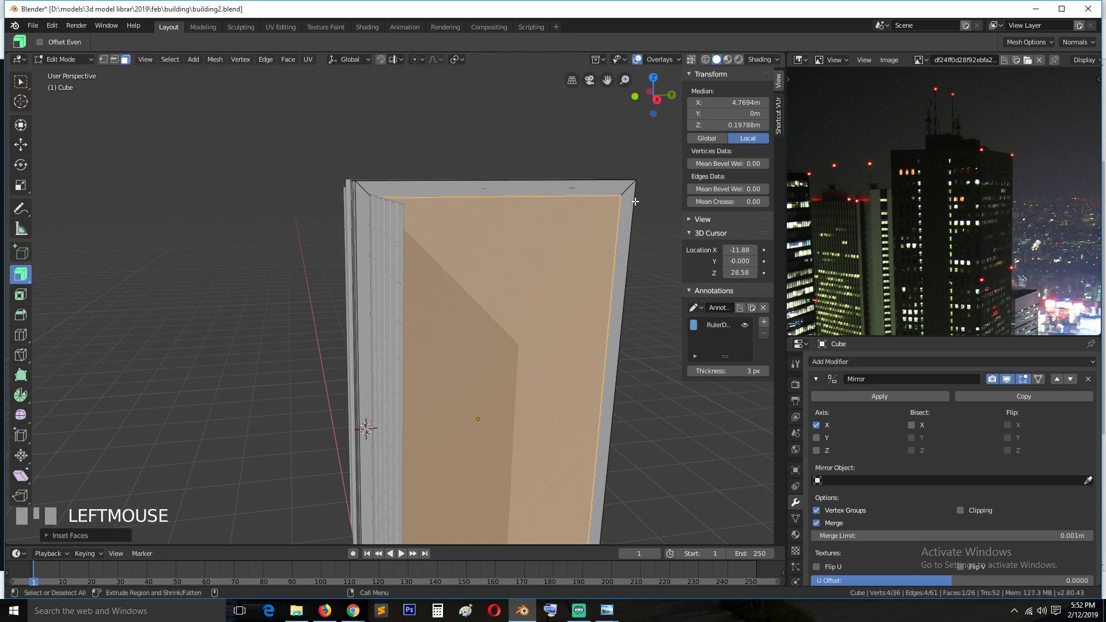
pyautogui.press('`')
pyautogui.press('x')
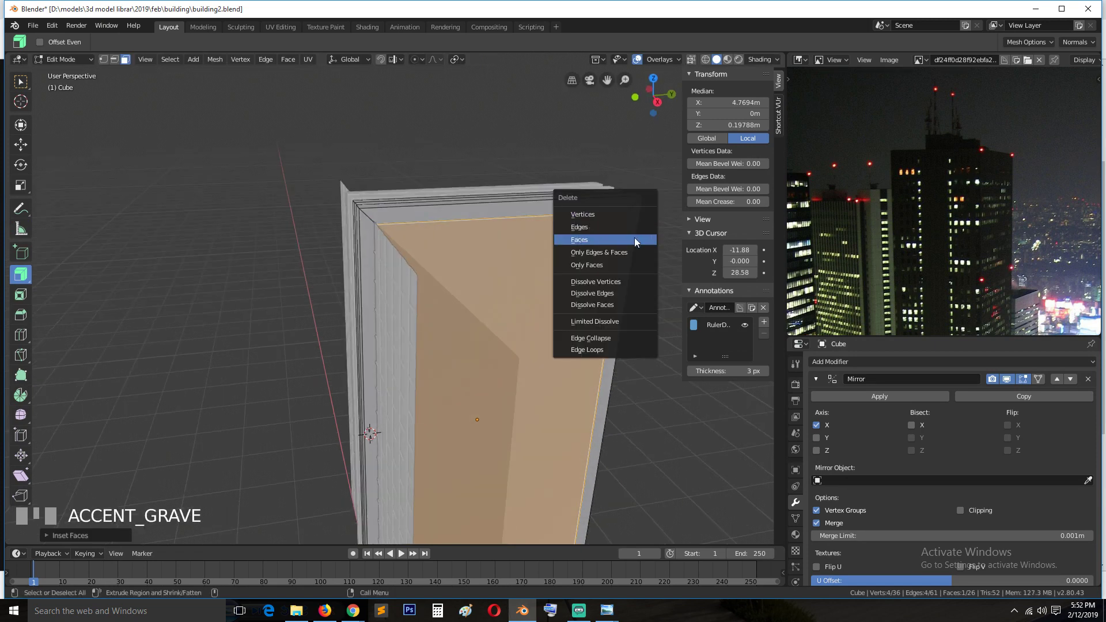
pyautogui.click(635, 239)
pyautogui.hotkey('ctrl', 'z')
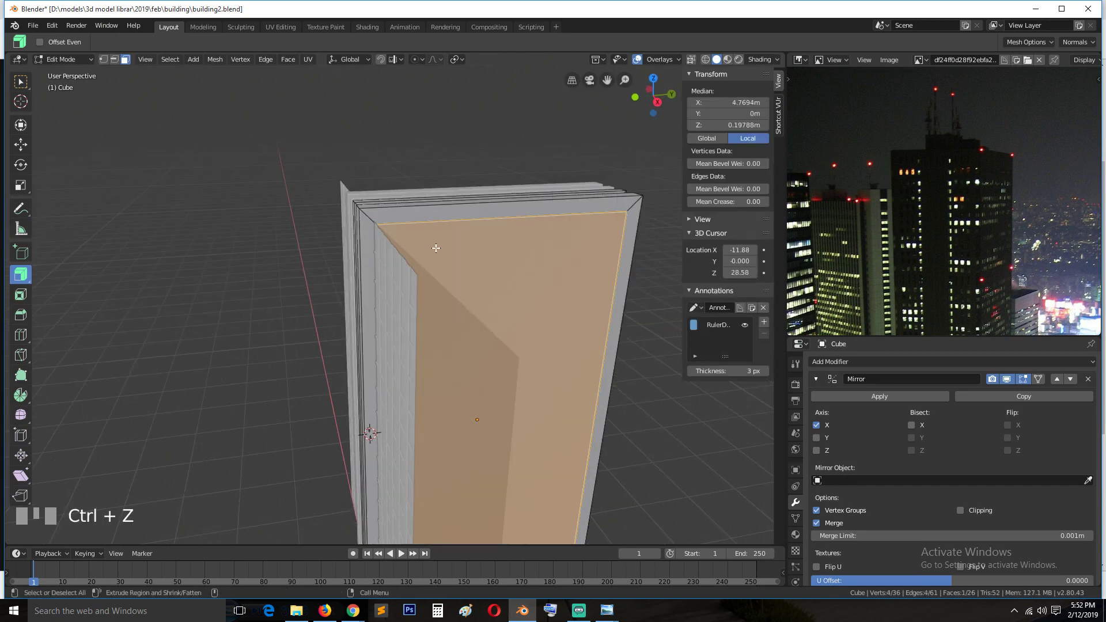
# Step: Delete the bottom rim face and flatten the bottom edge loop to zero height
pyautogui.scroll(-2, 436, 248)
pyautogui.press('`')
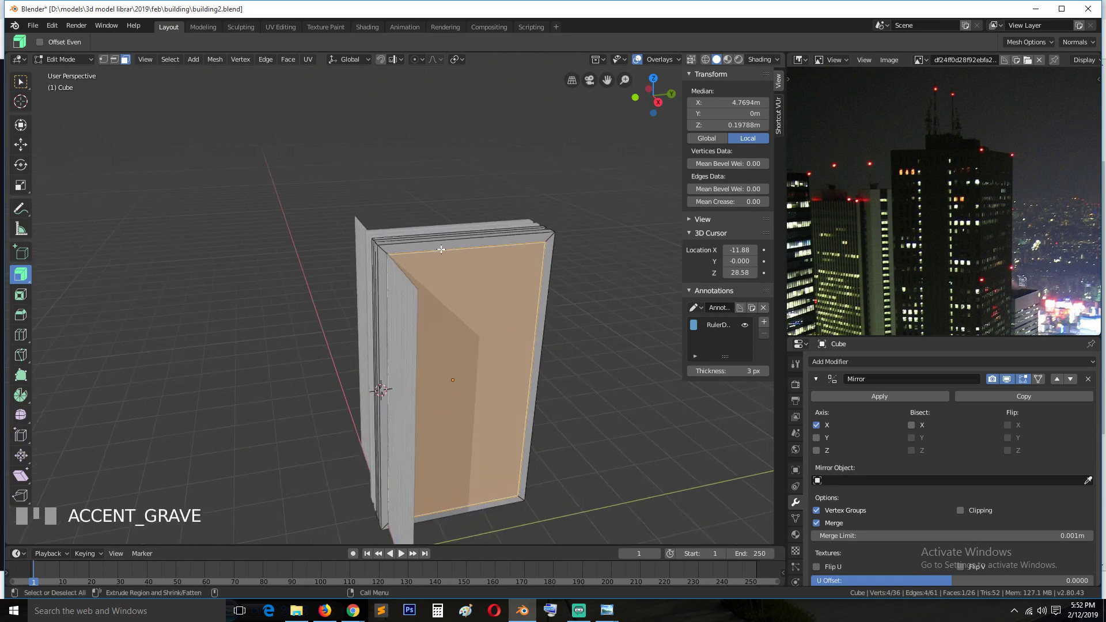
pyautogui.moveTo(532, 360); pyautogui.dragTo(529, 294, button='middle')
pyautogui.scroll(-1, 456, 425)
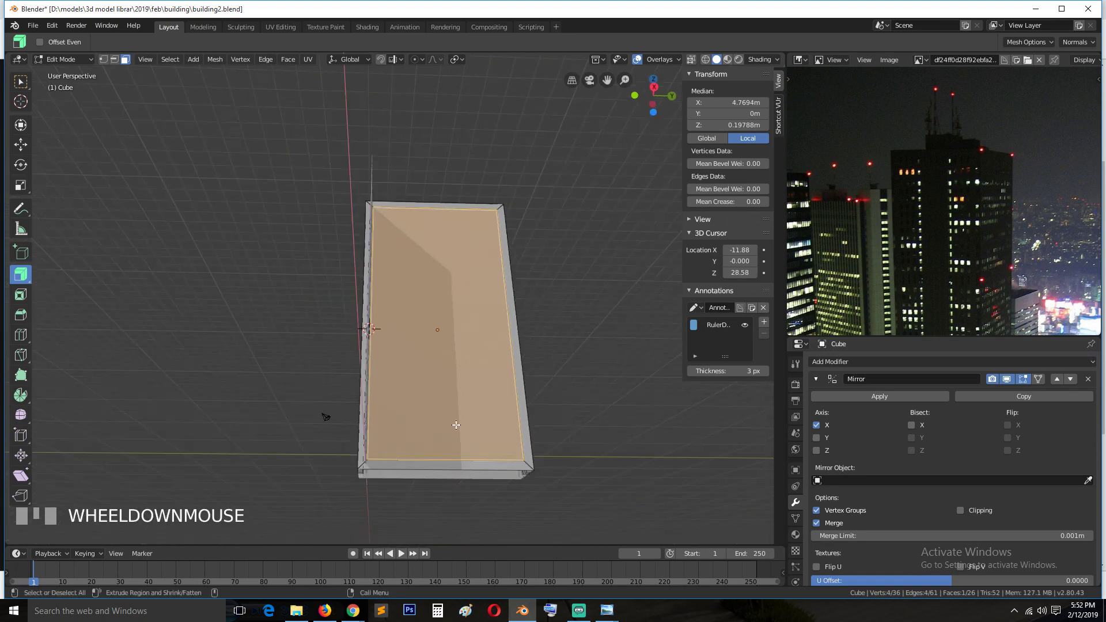
pyautogui.moveTo(431, 467); pyautogui.dragTo(432, 450, button='middle')
pyautogui.click(437, 432)
pyautogui.press('x')
pyautogui.click(448, 428)
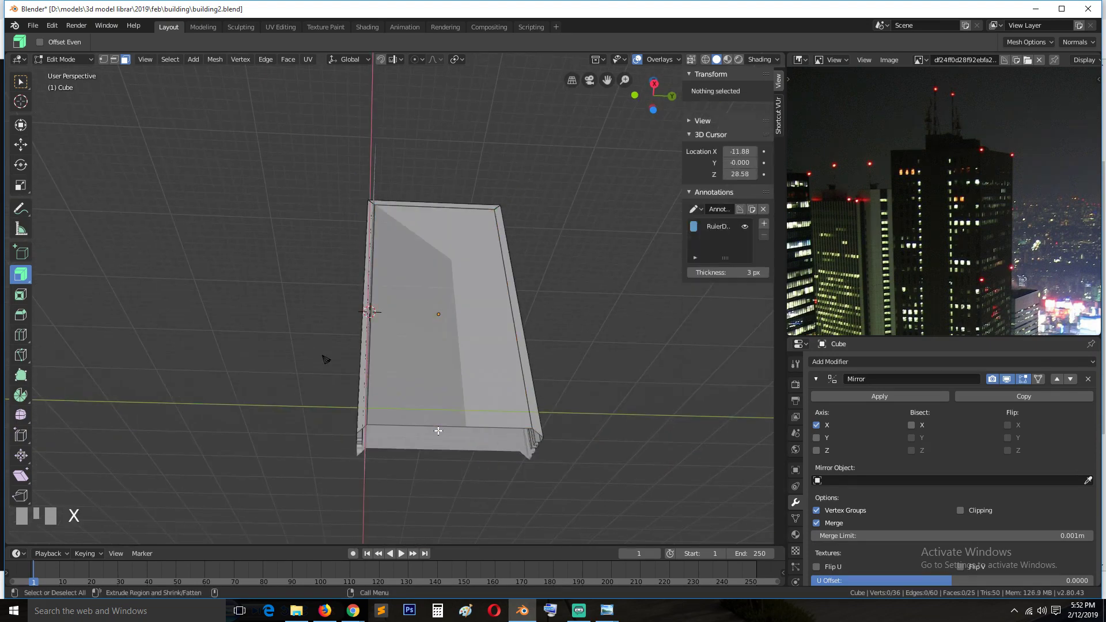
pyautogui.keyDown('alt'); pyautogui.click(455, 427); pyautogui.keyUp('alt')
pyautogui.press('s')
pyautogui.press('z')
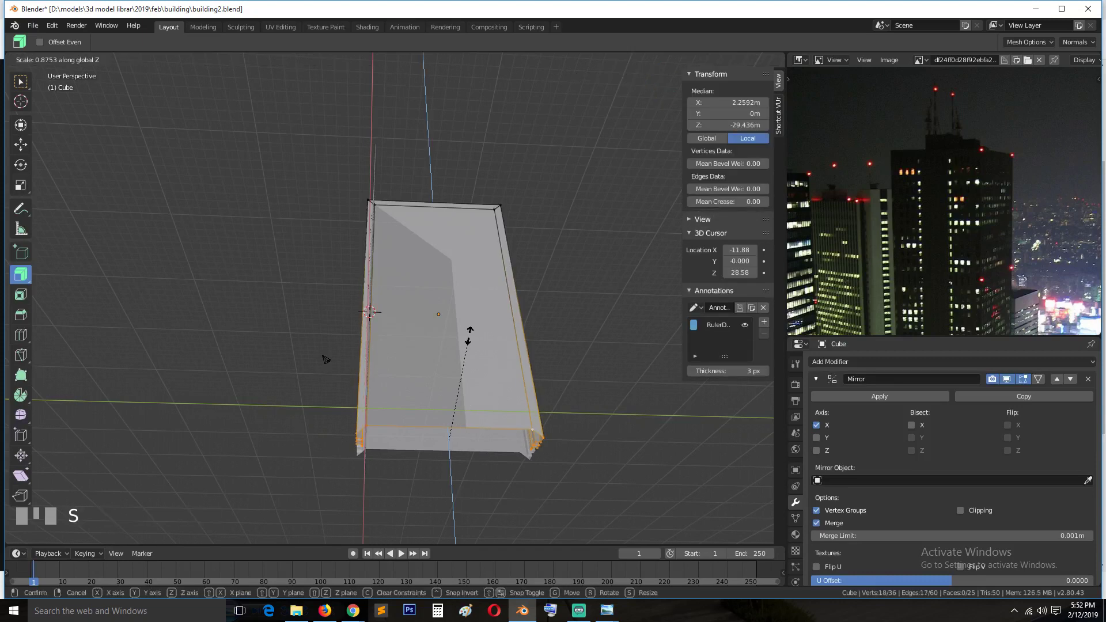
pyautogui.press('Return')
pyautogui.moveTo(468, 336); pyautogui.dragTo(507, 442, button='middle')
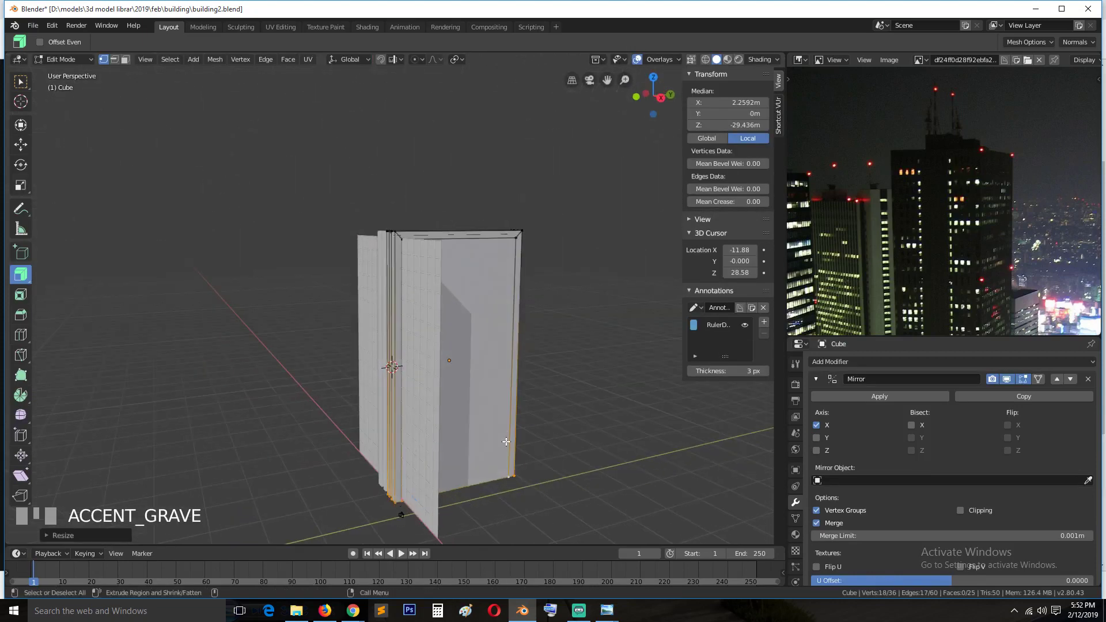
# Step: Extrude the block's front face 16.54 m outward into a projecting slab
pyautogui.press('2')
pyautogui.moveTo(464, 285); pyautogui.dragTo(439, 313, button='middle')
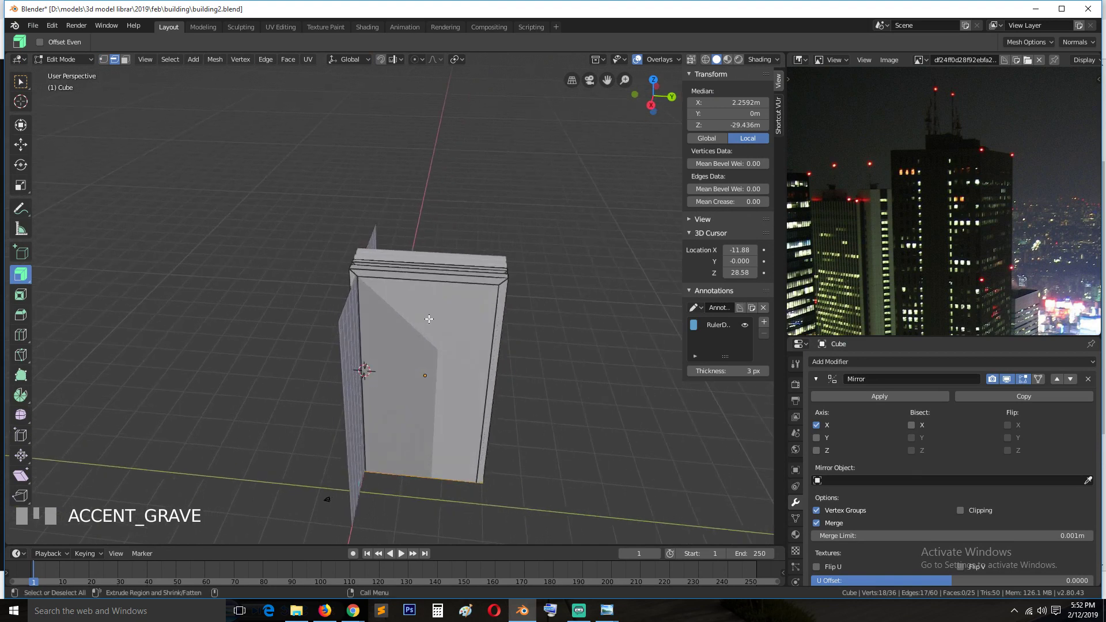
pyautogui.click(438, 314)
pyautogui.press('3')
pyautogui.click(448, 307)
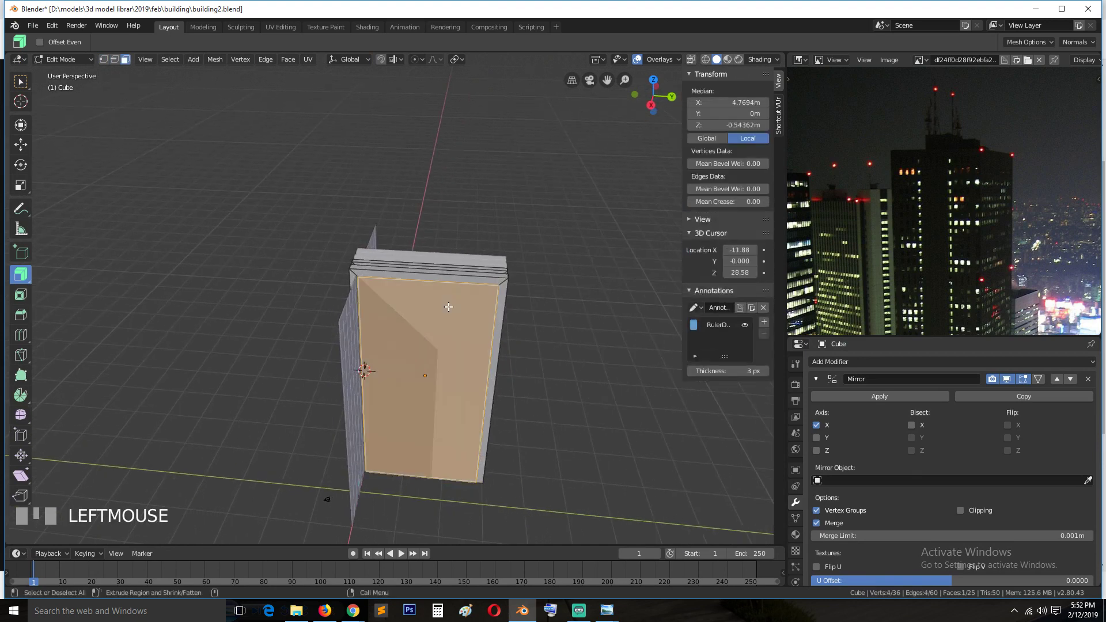
pyautogui.press('e')
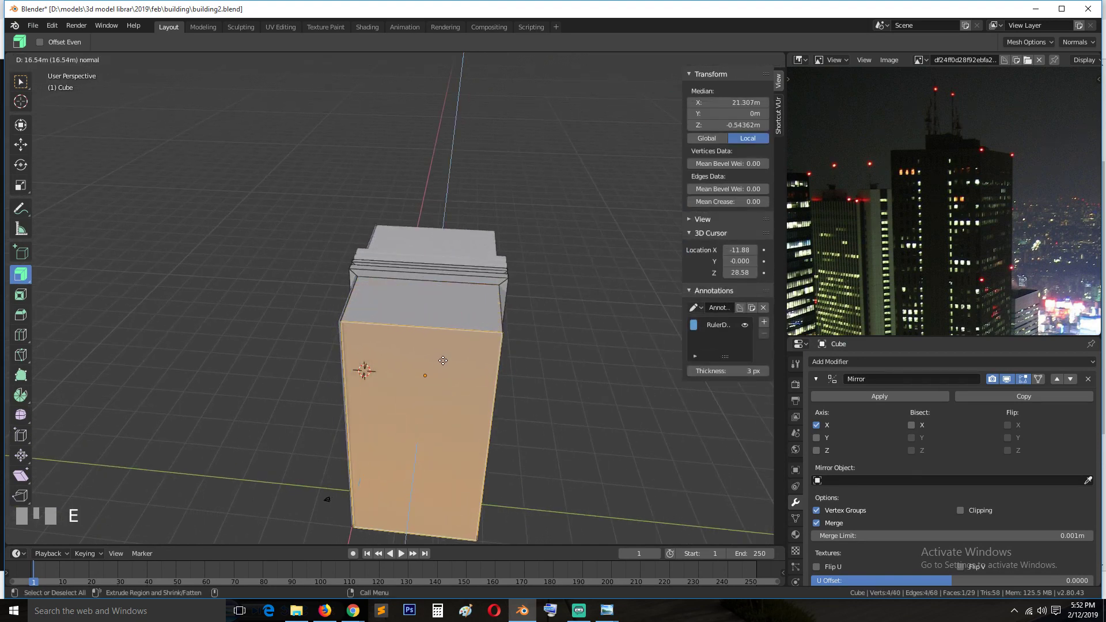
pyautogui.click(443, 361)
pyautogui.moveTo(443, 361); pyautogui.dragTo(530, 329, button='middle')
# Step: Delete the extruded front face plus the right side and bottom faces
pyautogui.press('x')
pyautogui.click(493, 362)
pyautogui.press('`')
pyautogui.click(533, 333)
pyautogui.keyDown('shift'); pyautogui.click(461, 500); pyautogui.keyUp('shift')
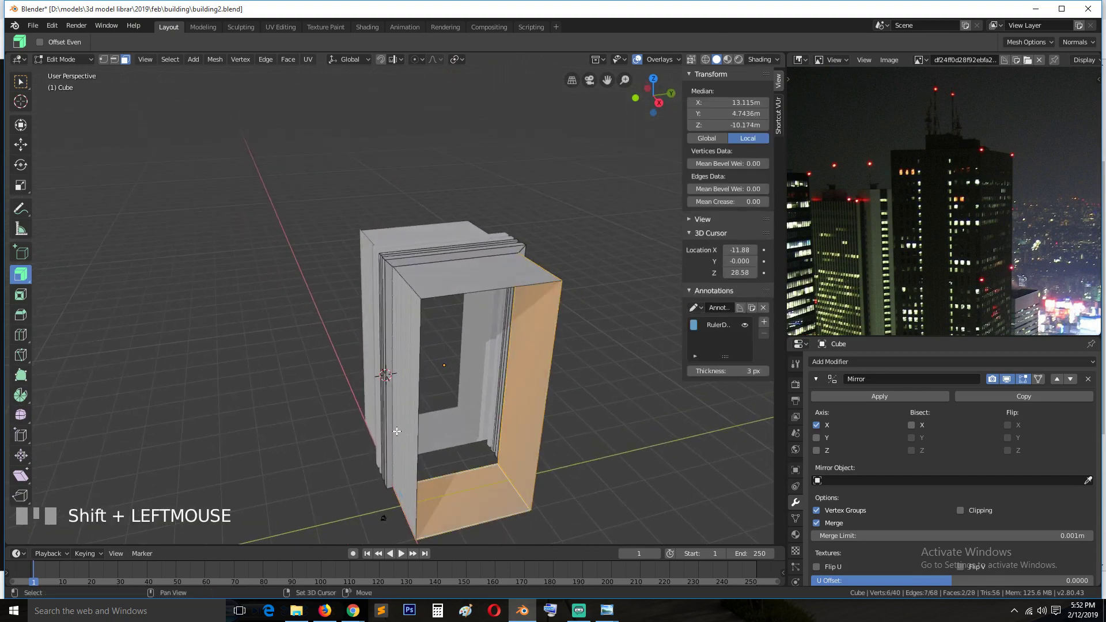
pyautogui.press('x')
pyautogui.click(400, 426)
pyautogui.moveTo(422, 415); pyautogui.dragTo(482, 398, button='middle')
pyautogui.press('`')
pyautogui.press('Tab')
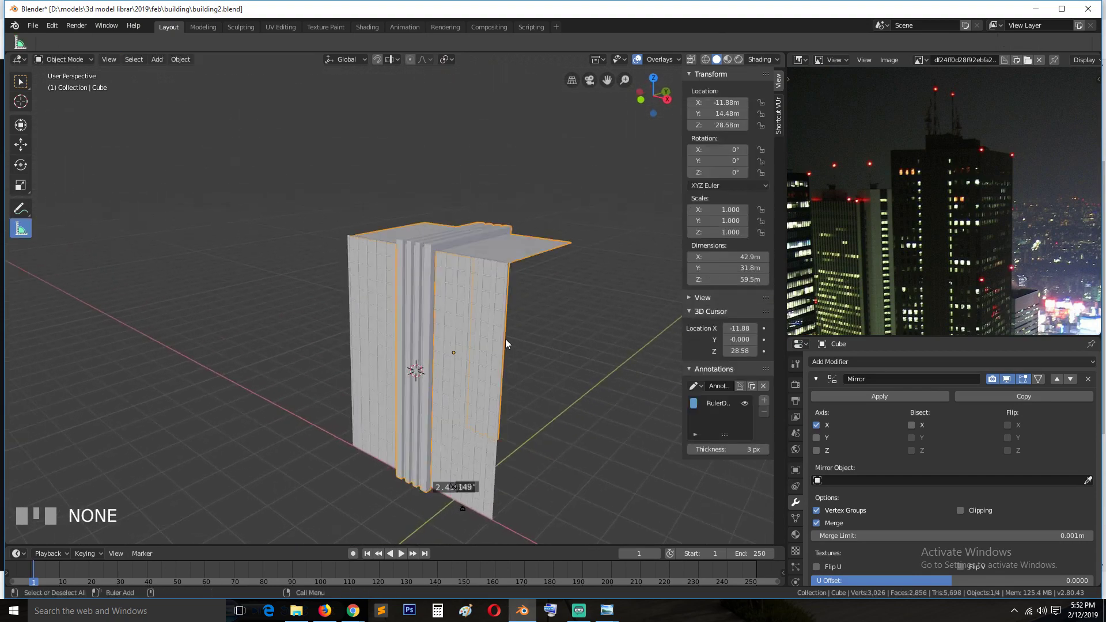
# Step: Check Plane.002 and the building from top view in wireframe, then return to solid perspective
pyautogui.click(496, 333)
pyautogui.press('KP_7')
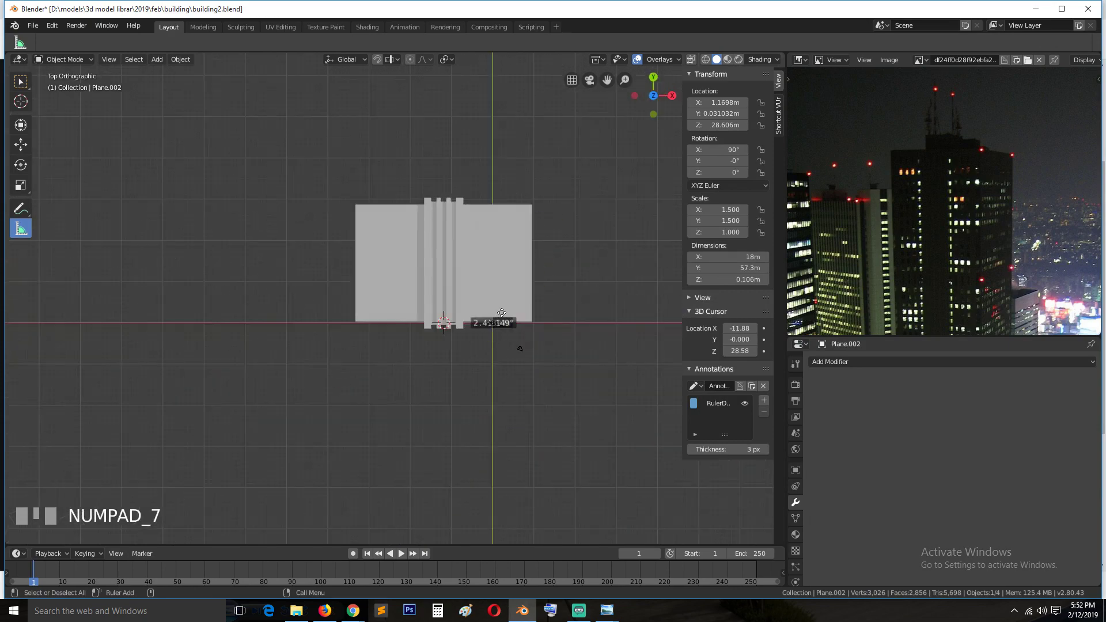
pyautogui.scroll(2, 517, 291)
pyautogui.hotkey('shift', 'z')
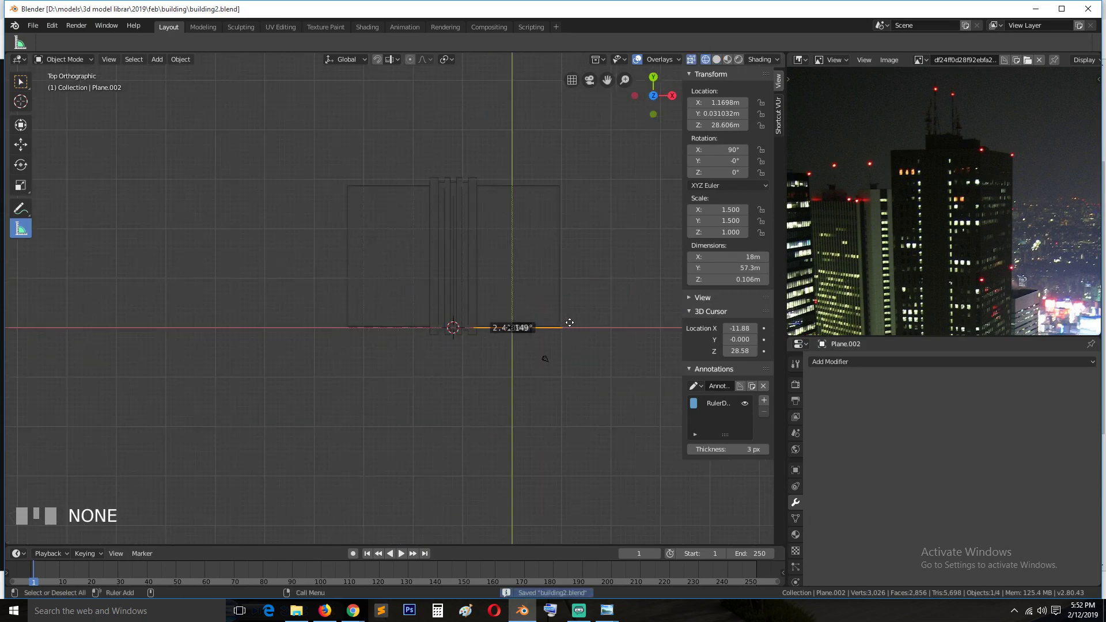
pyautogui.moveTo(562, 300)
pyautogui.mouseDown(button='middle')
pyautogui.moveTo(559, 188)
pyautogui.moveTo(496, 178)
pyautogui.mouseUp(button='middle')
pyautogui.click(717, 59)
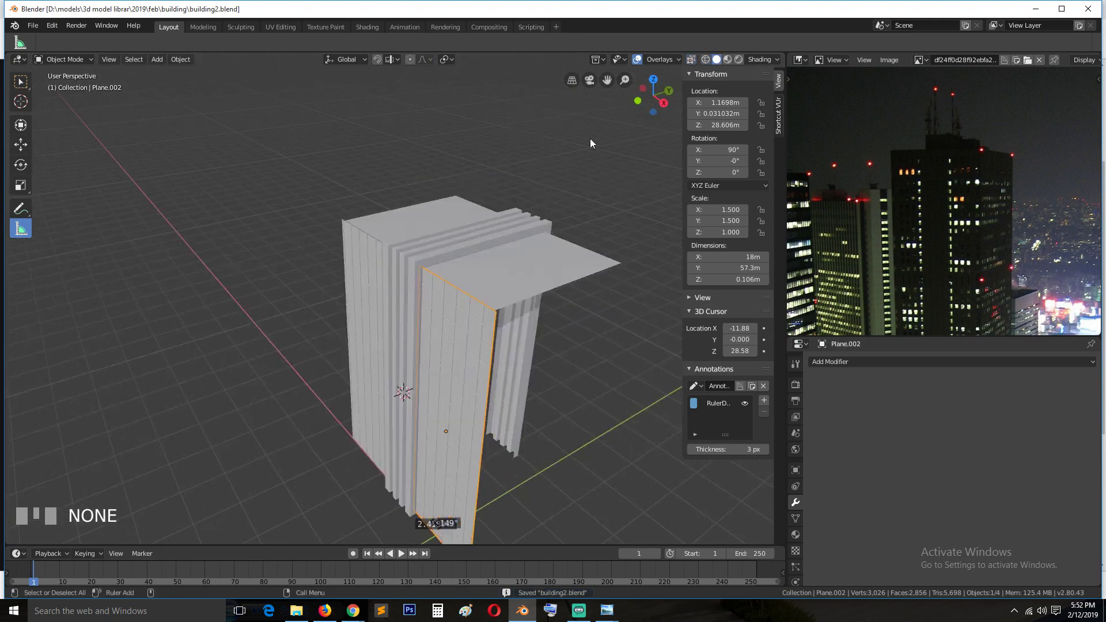
pyautogui.scroll(1, 497, 149)
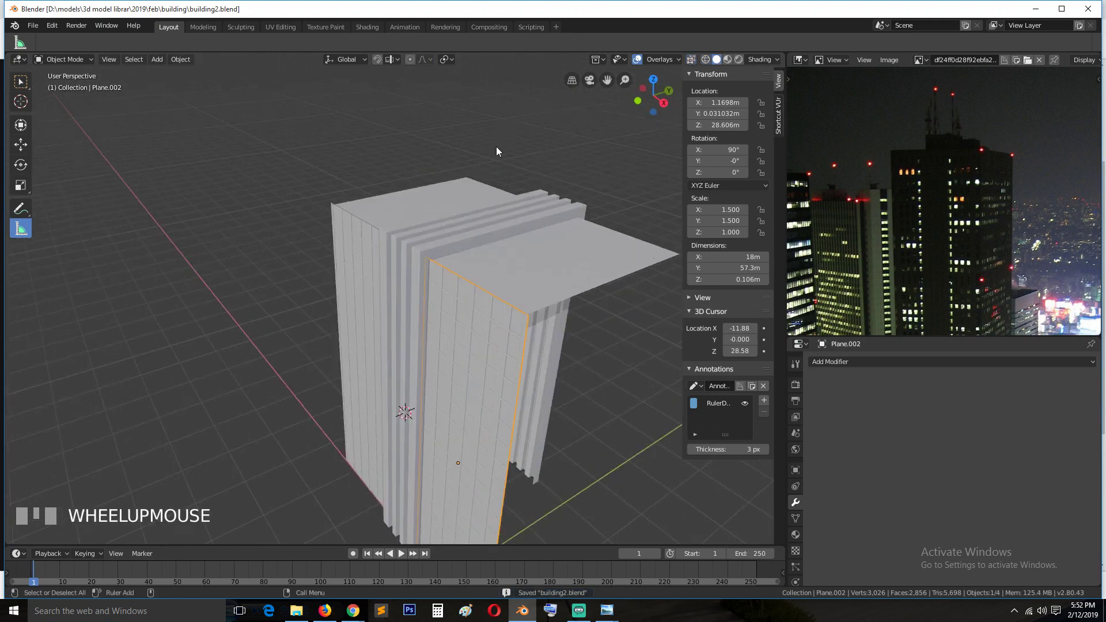
pyautogui.click(363, 25)
# Step: Deselect everything, view the building from above and save building2.blend
pyautogui.press('`')
pyautogui.hotkey('alt', 'a')
pyautogui.moveTo(492, 185); pyautogui.dragTo(630, 265, button='middle')
pyautogui.hotkey('ctrl', 's')
pyautogui.scroll(4, 642, 251)
pyautogui.scroll(3, 657, 245)
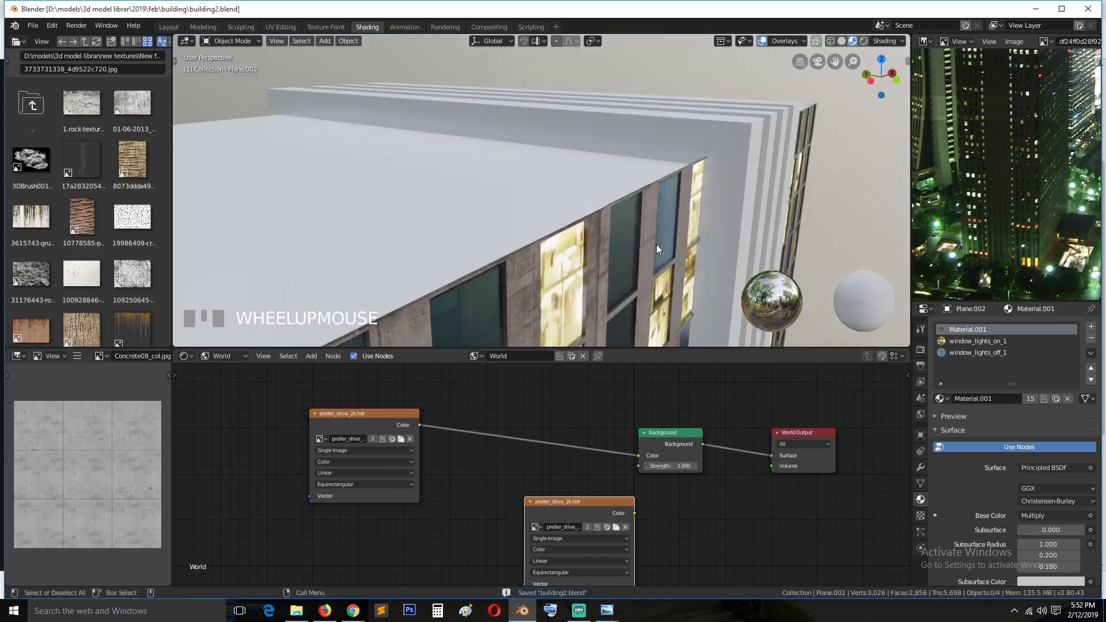
# Step: Raise the ring of rooftop faces on the core Cube slightly along Z
pyautogui.click(548, 199)
pyautogui.scroll(-2, 552, 201)
pyautogui.press('Tab')
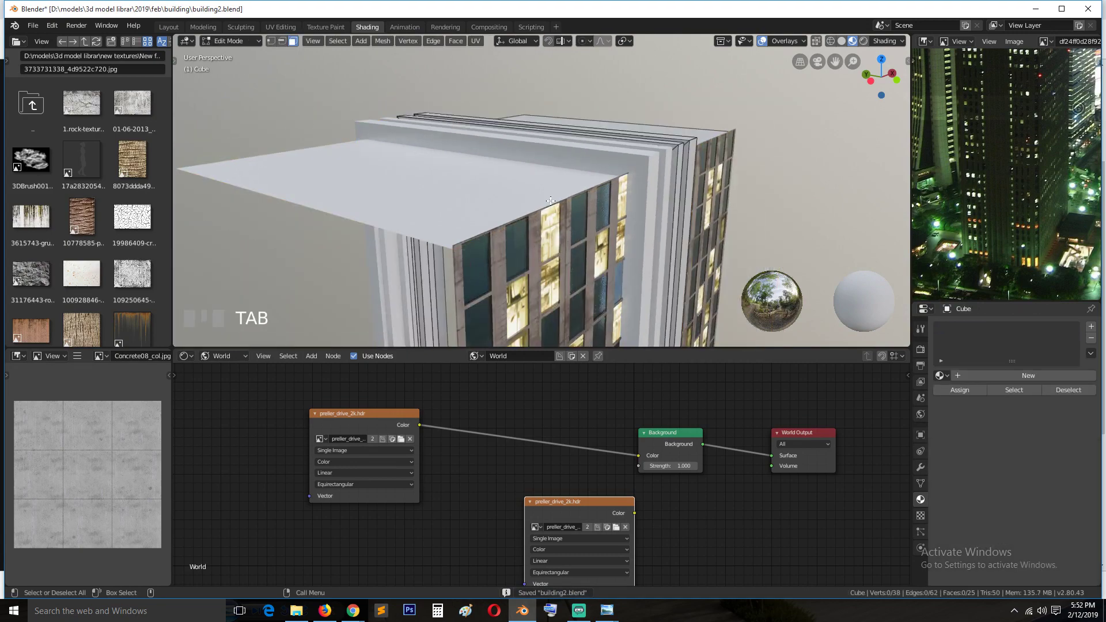
pyautogui.press('`')
pyautogui.moveTo(552, 201); pyautogui.dragTo(647, 131, button='middle')
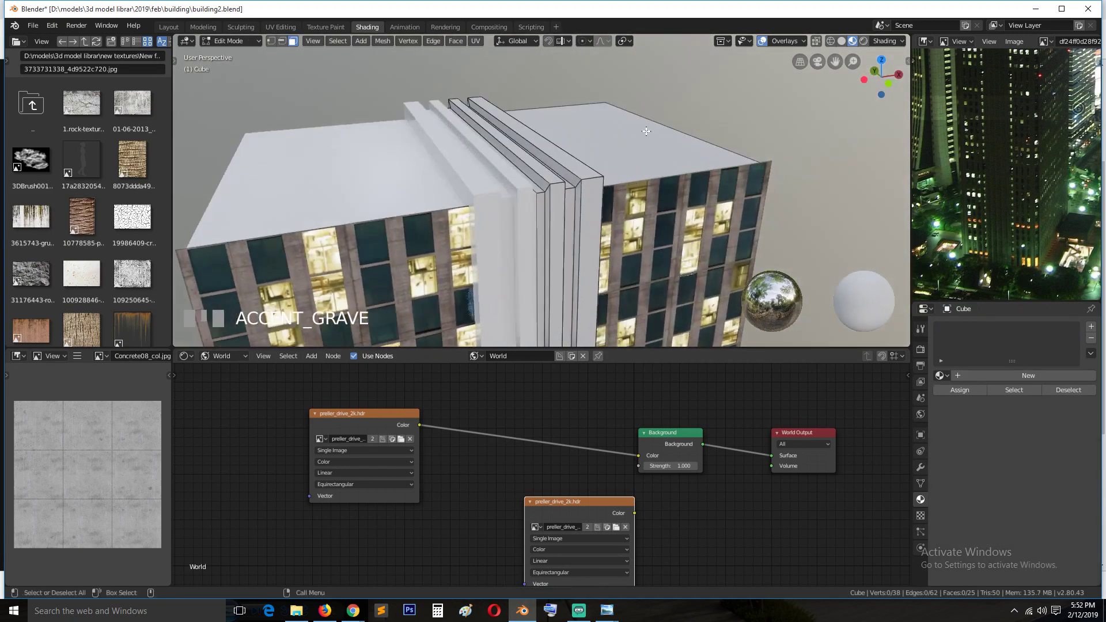
pyautogui.keyDown('alt'); pyautogui.click(579, 150); pyautogui.keyUp('alt')
pyautogui.press('g')
pyautogui.press('z')
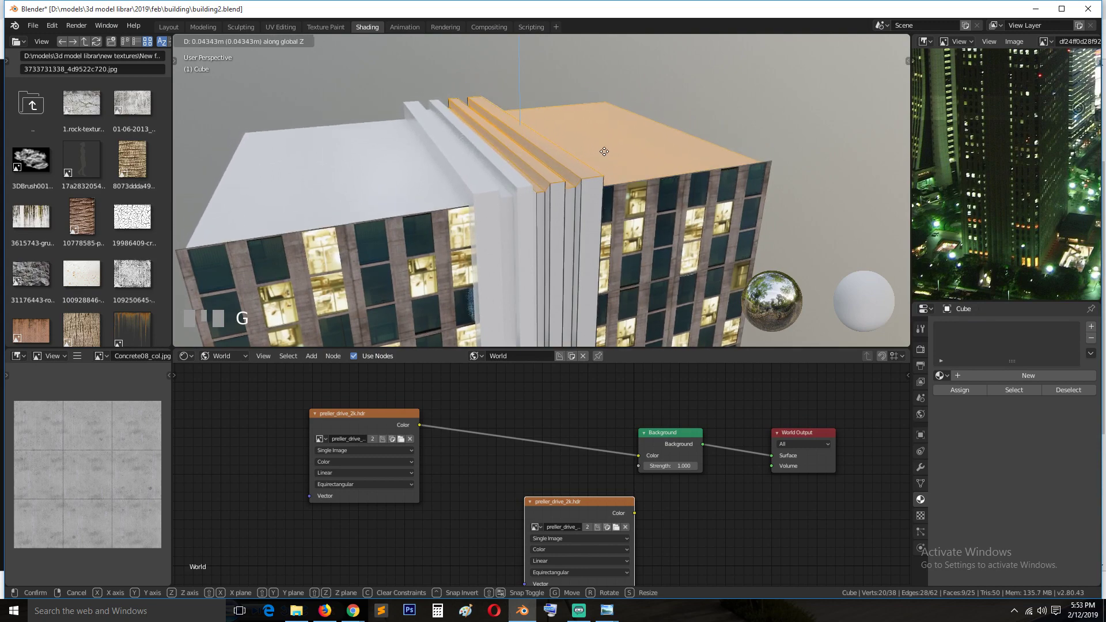
pyautogui.click(605, 150)
# Step: Deselect the rooftop faces, leave Edit Mode and select the window panel Plane.002
pyautogui.hotkey('alt', 'a')
pyautogui.scroll(-4, 605, 184)
pyautogui.press('`')
pyautogui.moveTo(602, 265); pyautogui.dragTo(569, 261, button='middle')
pyautogui.press('Tab')
pyautogui.press('`')
pyautogui.click(545, 271)
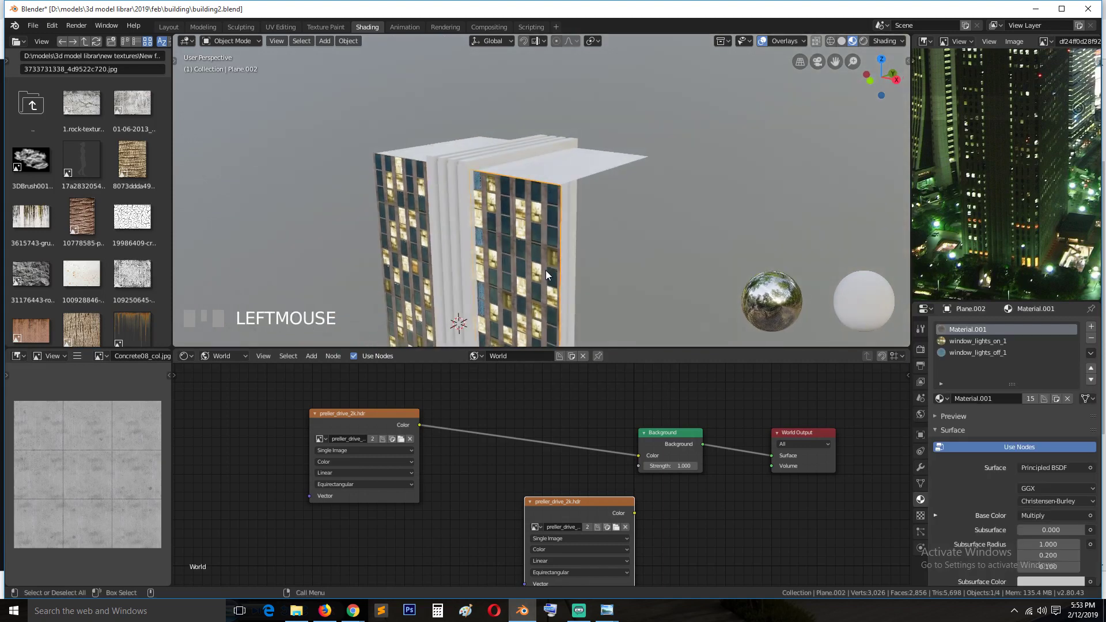
# Step: From top view, duplicate the lit window panel in place and turn the copy 90°
pyautogui.press('KP_7')
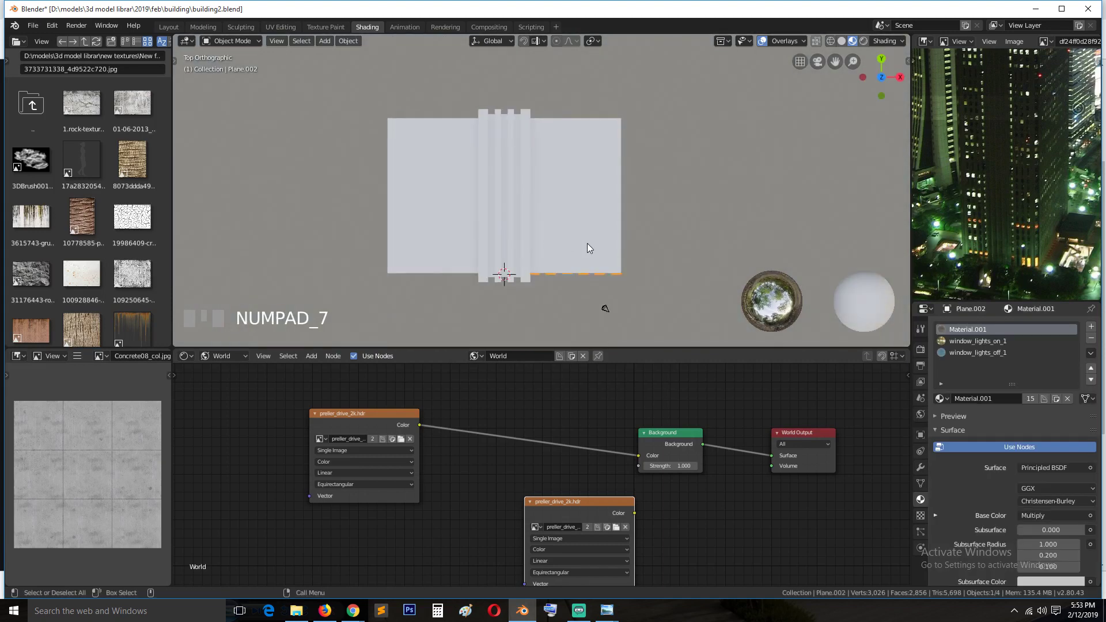
pyautogui.hotkey('shift', 'd')
pyautogui.rightClick(592, 241)
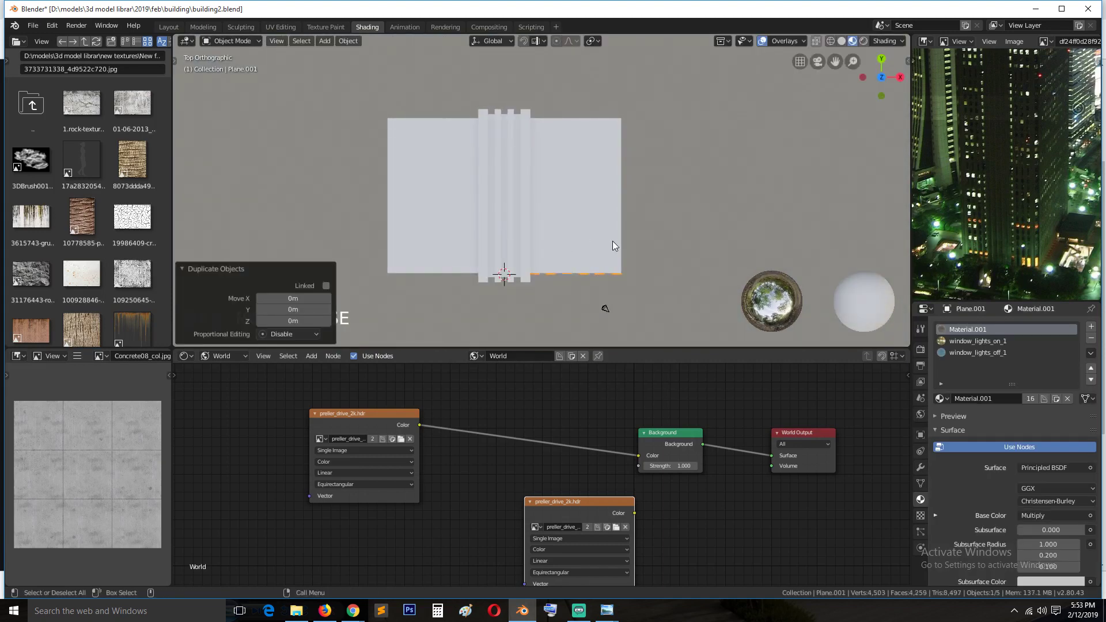
pyautogui.press('r')
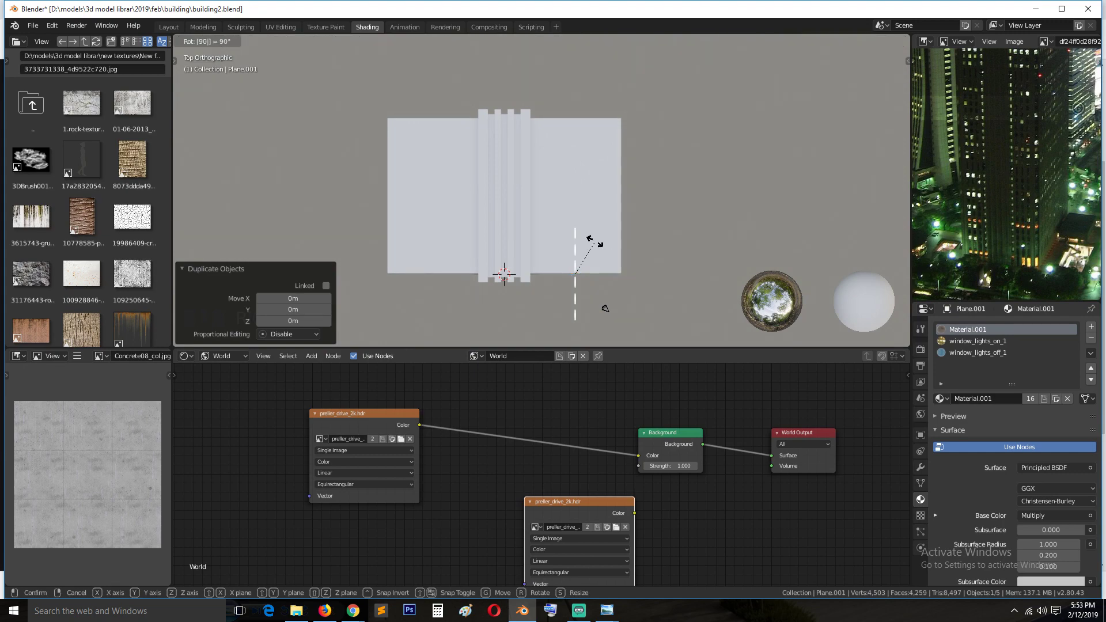
pyautogui.click(595, 241)
# Step: Rotate the duplicated panel 180° about Z so it faces the opposite side
pyautogui.scroll(7, 678, 271)
pyautogui.scroll(-4, 679, 270)
pyautogui.moveTo(668, 257); pyautogui.dragTo(500, 244, button='middle')
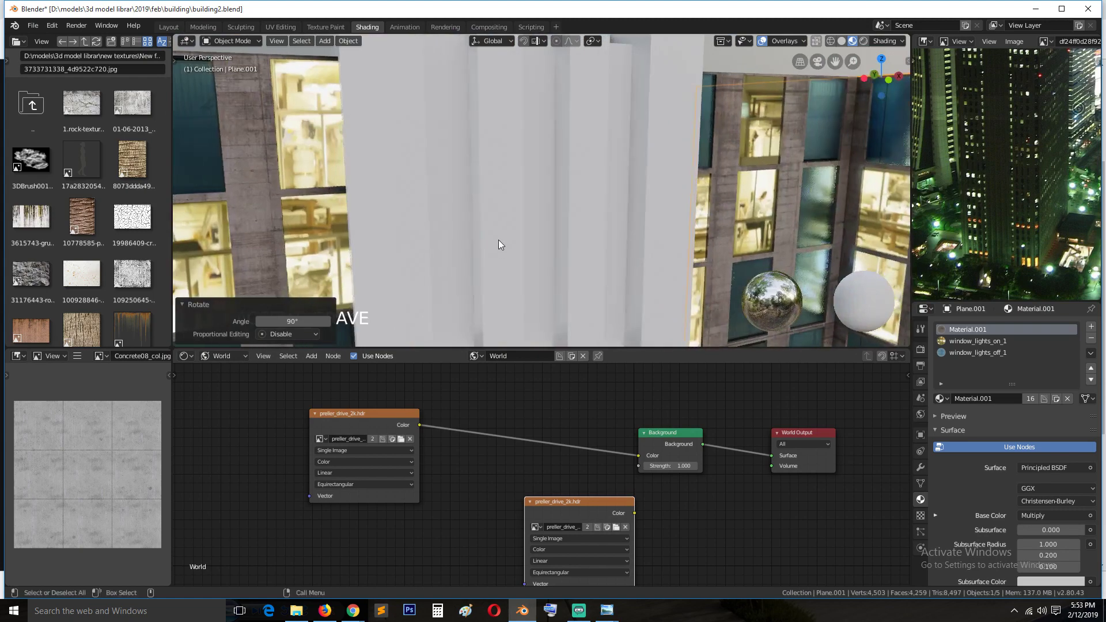
pyautogui.scroll(-6, 499, 240)
pyautogui.scroll(3, 486, 249)
pyautogui.write('rz')
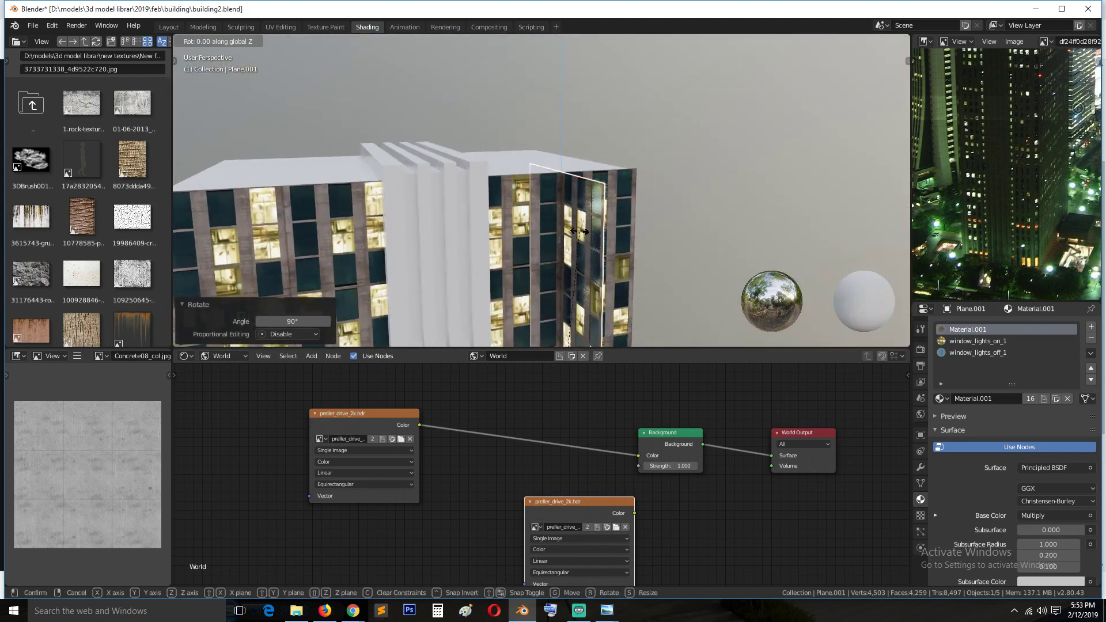
pyautogui.write('180')
pyautogui.press('Return')
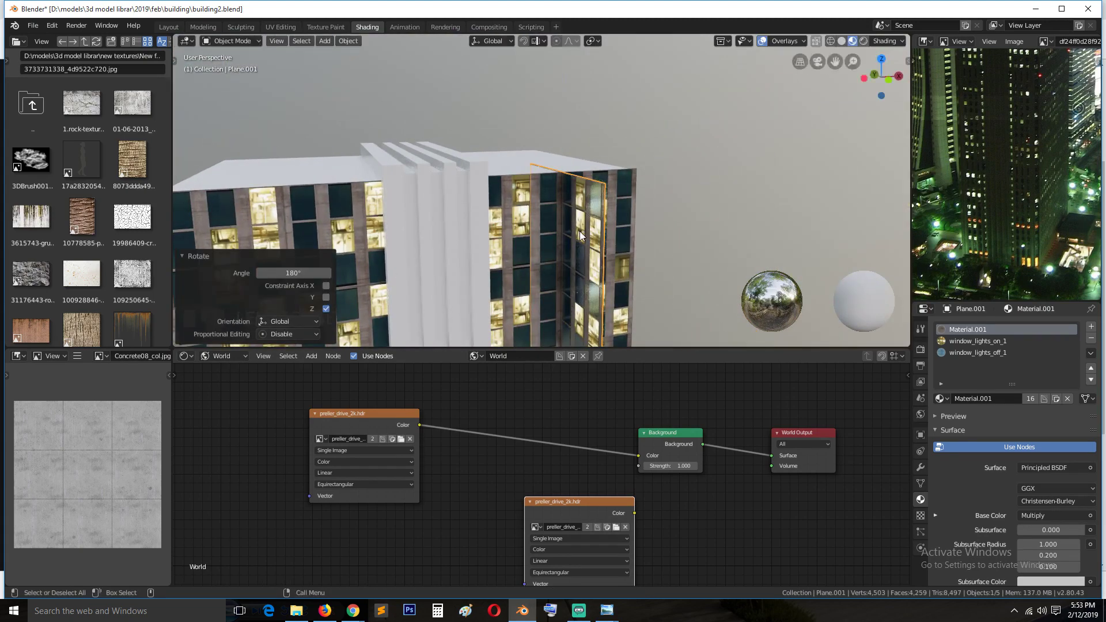
pyautogui.press('KP_7')
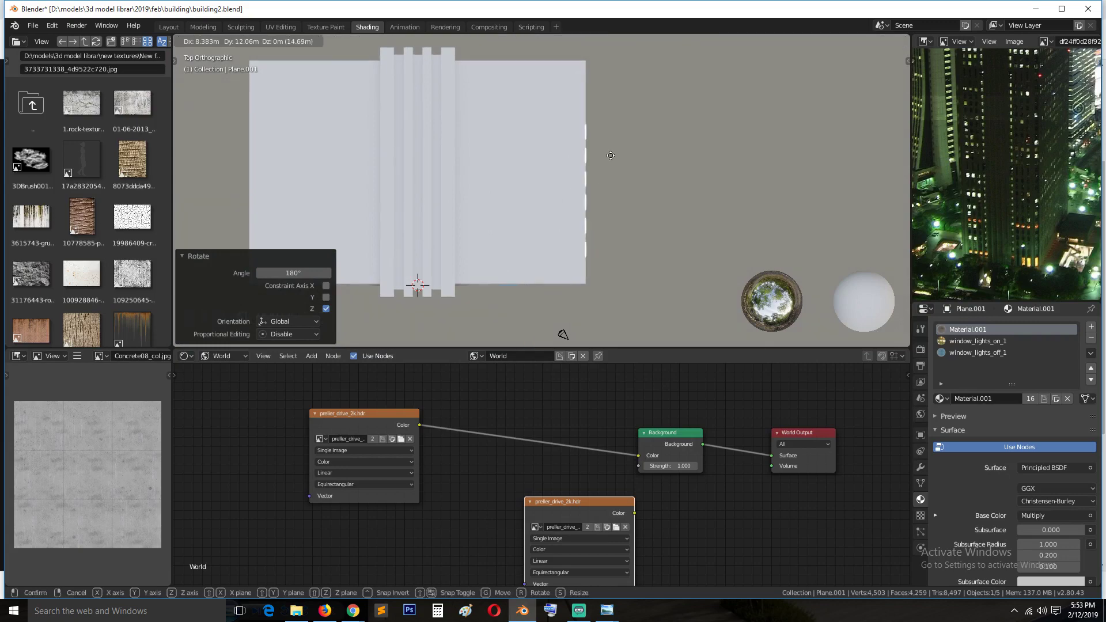
# Step: Place the duplicate panel on the other side and shift it slightly along X
pyautogui.click(611, 177)
pyautogui.moveTo(630, 194); pyautogui.dragTo(547, 166, button='middle')
pyautogui.scroll(3, 562, 105)
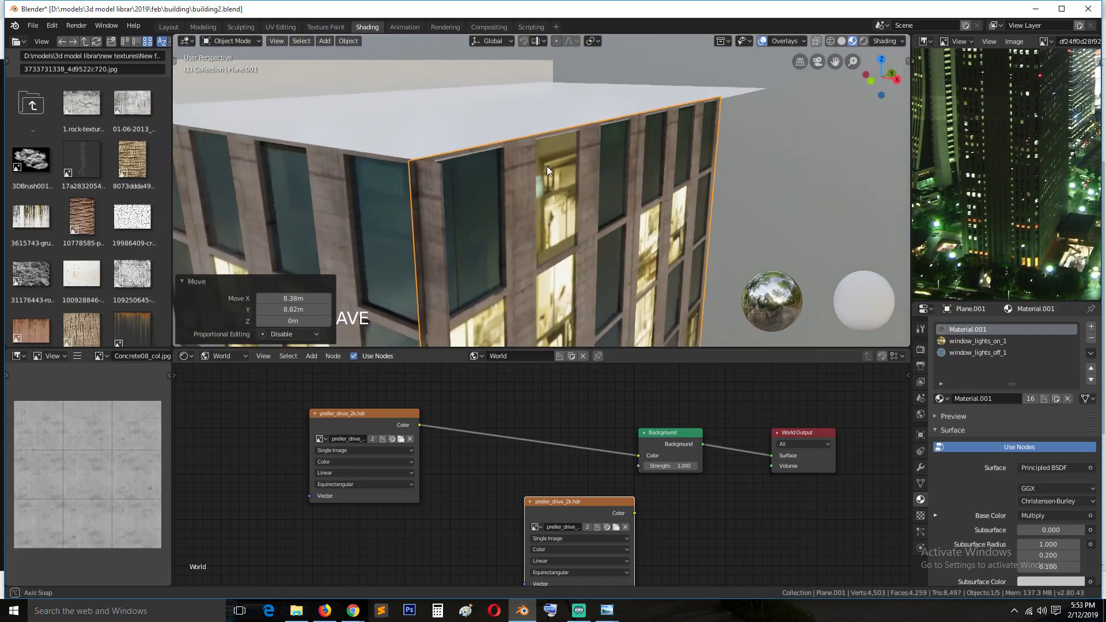
pyautogui.scroll(3, 548, 168)
pyautogui.press('g')
pyautogui.press('x')
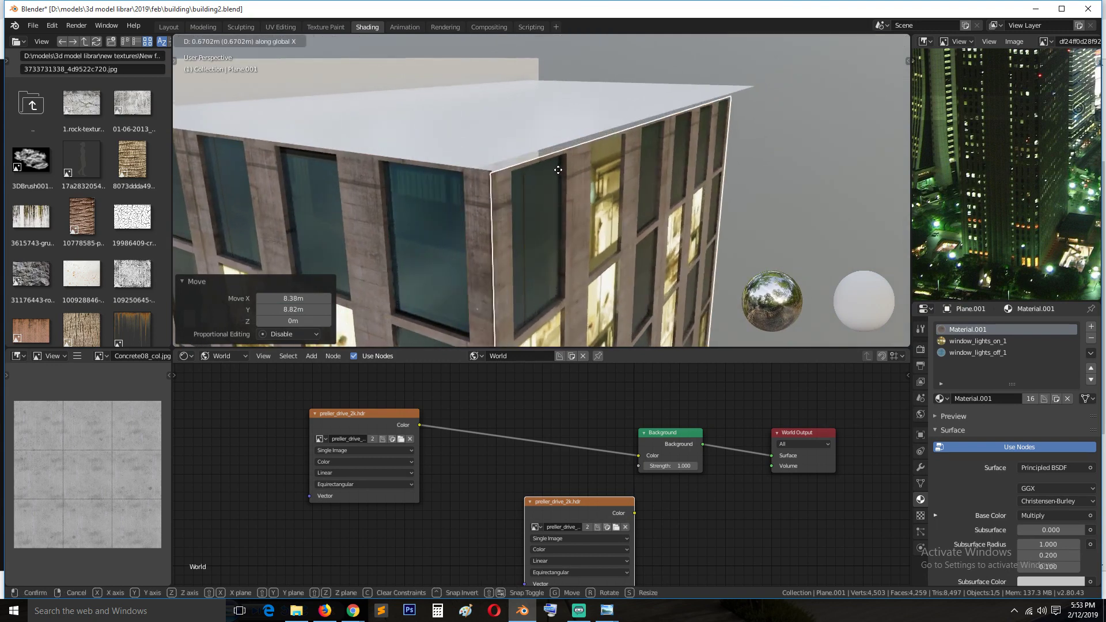
pyautogui.click(559, 165)
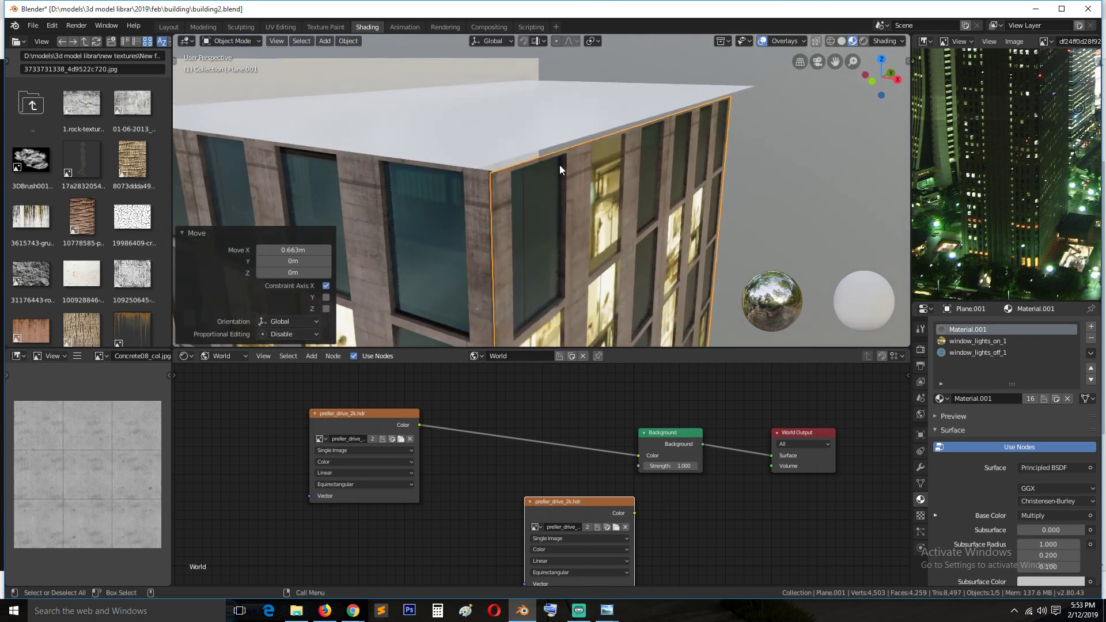
# Step: Nudge the facade panel along Y and X until it sits flush at the building corner
pyautogui.press('g')
pyautogui.press('y')
pyautogui.click(557, 163)
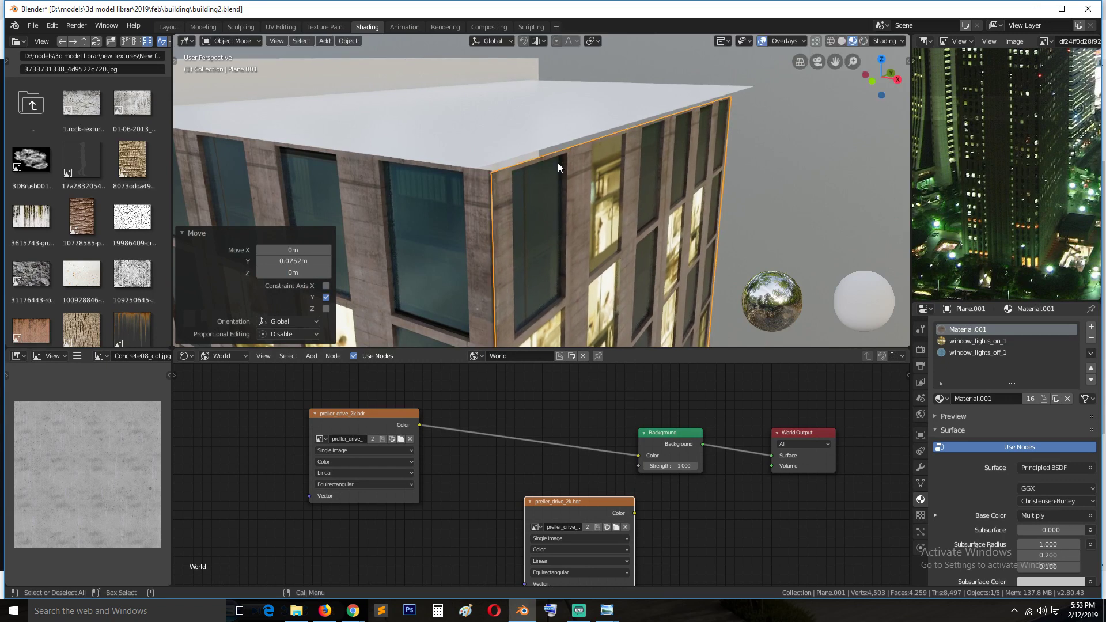
pyautogui.press('g')
pyautogui.press('x')
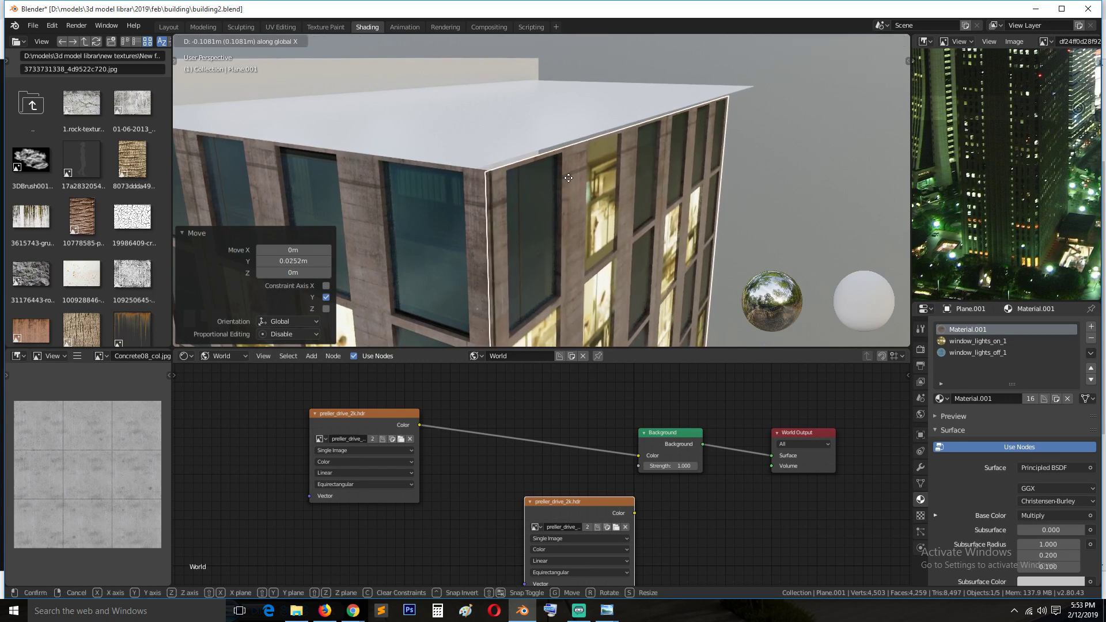
pyautogui.click(571, 181)
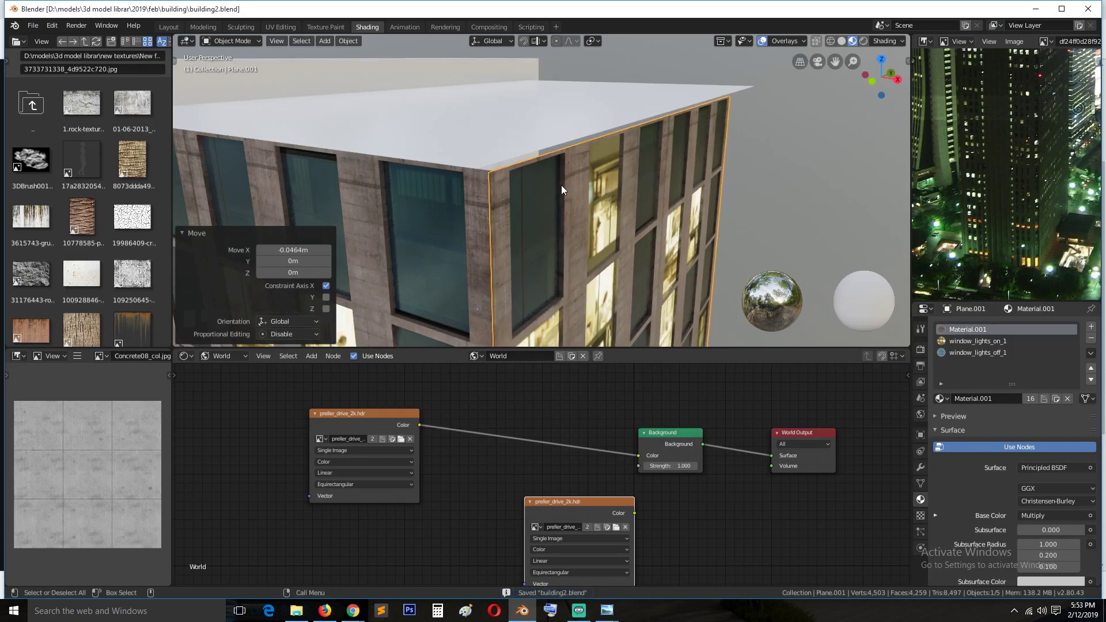
pyautogui.moveTo(561, 185); pyautogui.dragTo(561, 187, button='middle')
pyautogui.press('g')
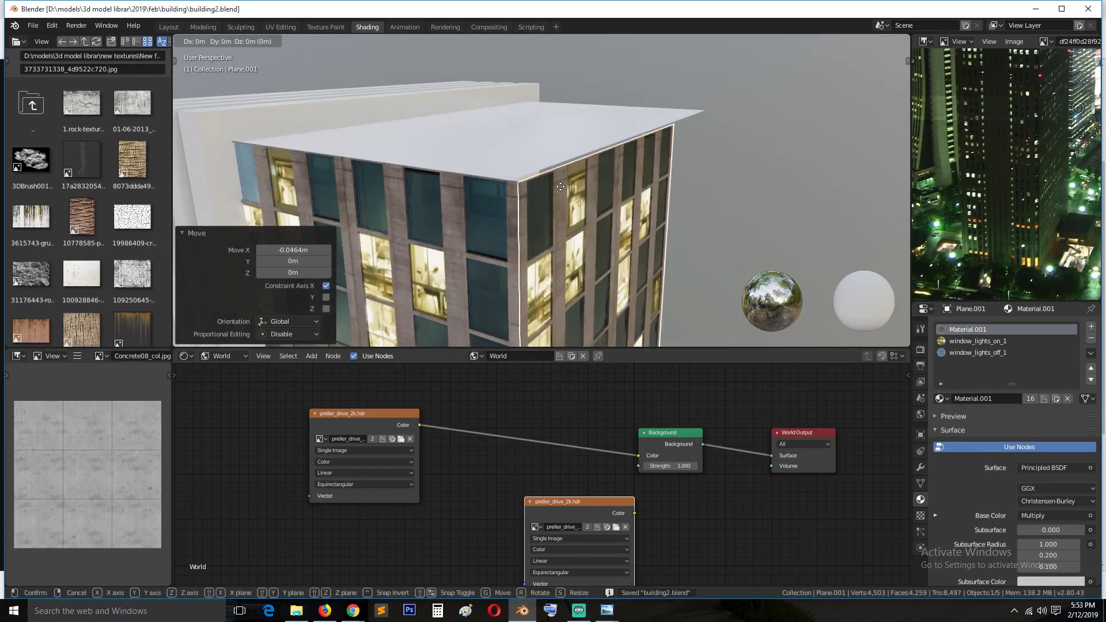
pyautogui.press('y')
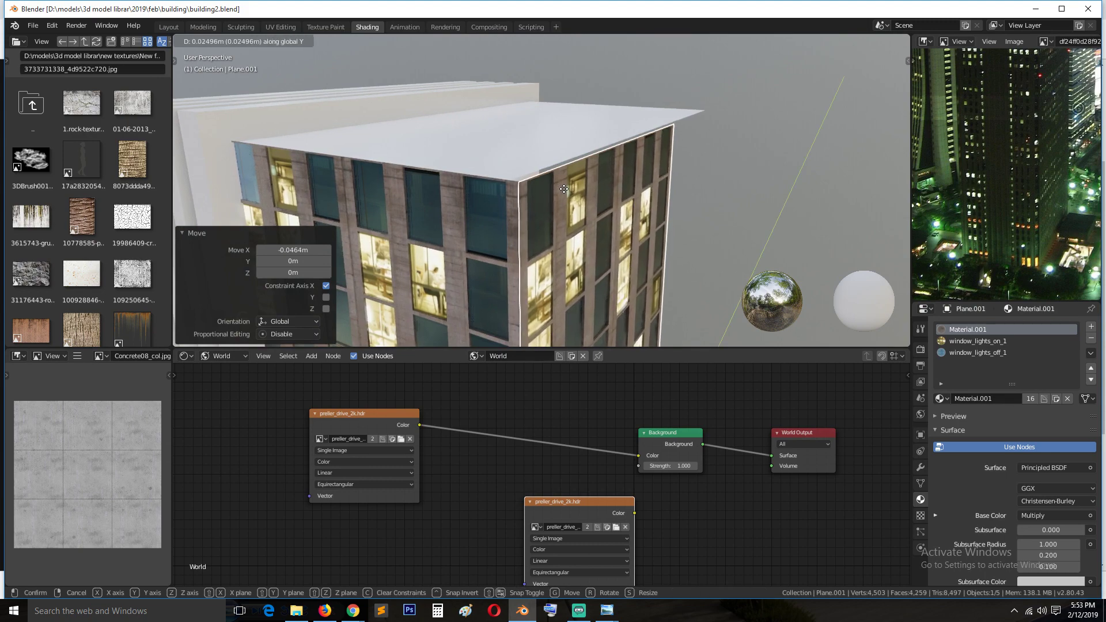
pyautogui.click(564, 188)
# Step: Clear the selection and save building2.blend
pyautogui.hotkey('alt', 'a')
pyautogui.moveTo(565, 188); pyautogui.dragTo(584, 223, button='middle')
pyautogui.scroll(-4, 574, 189)
pyautogui.scroll(-2, 611, 184)
pyautogui.hotkey('ctrl', 's')
pyautogui.scroll(-3, 701, 140)
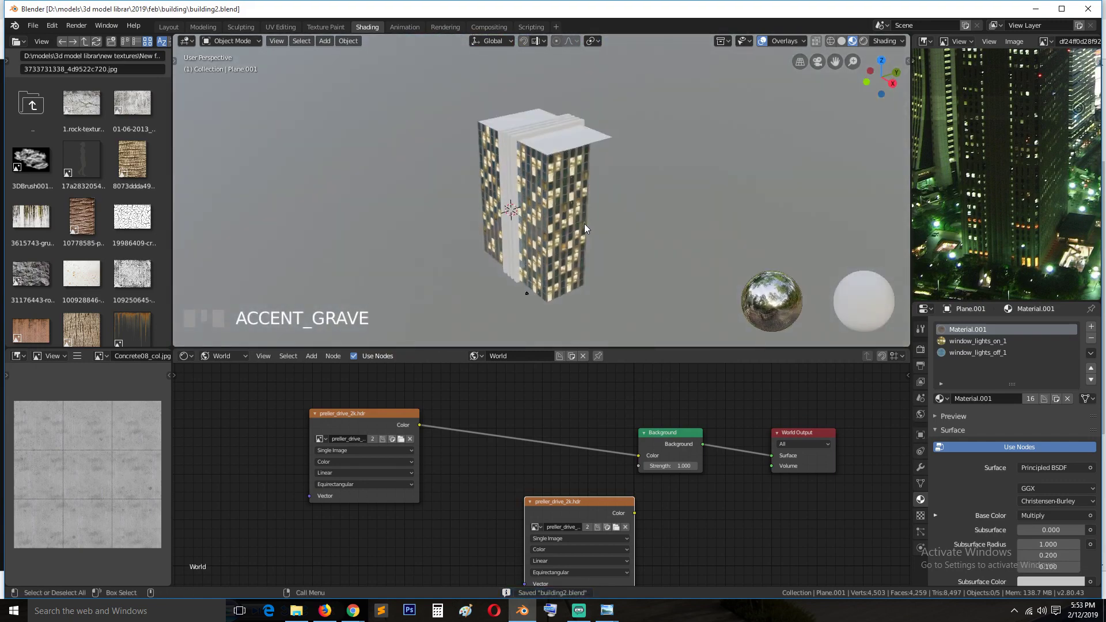
pyautogui.scroll(4, 584, 225)
# Step: Add an Array modifier to the lit window facade so it repeats twice side by side
pyautogui.click(546, 265)
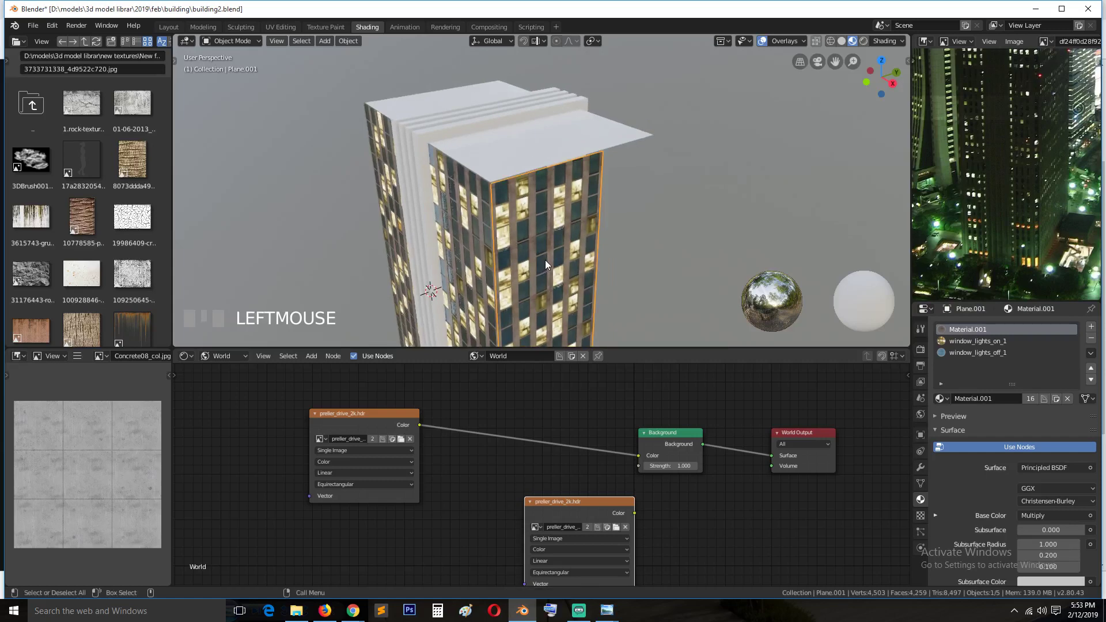
pyautogui.click(920, 468)
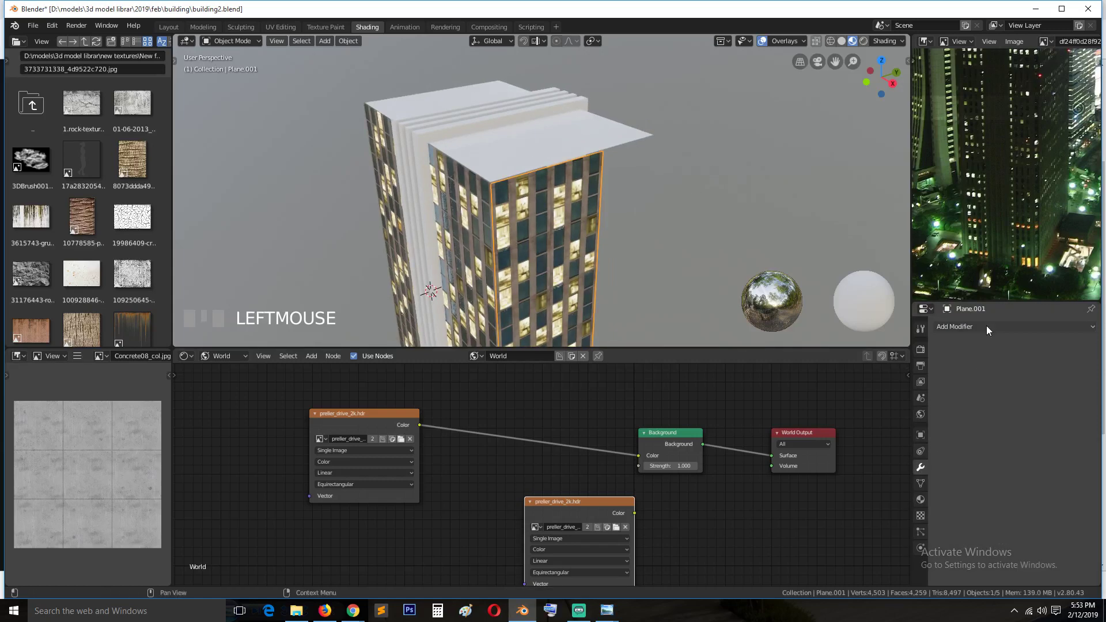
pyautogui.click(986, 326)
pyautogui.click(853, 353)
pyautogui.press('`')
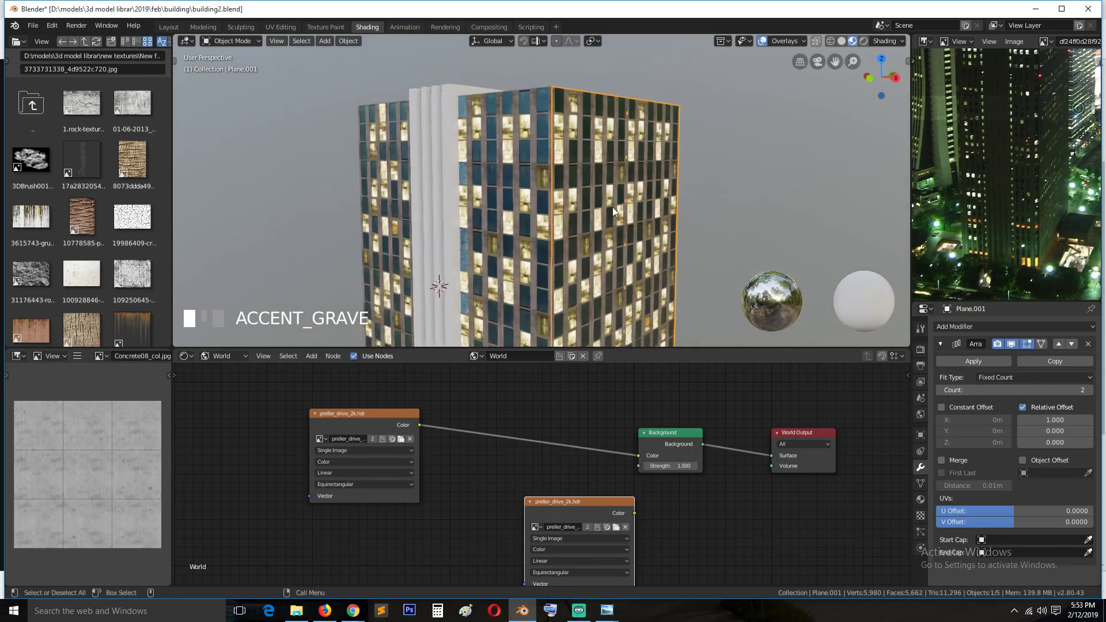
pyautogui.press('a')
pyautogui.press('`')
pyautogui.moveTo(695, 177); pyautogui.dragTo(583, 224)
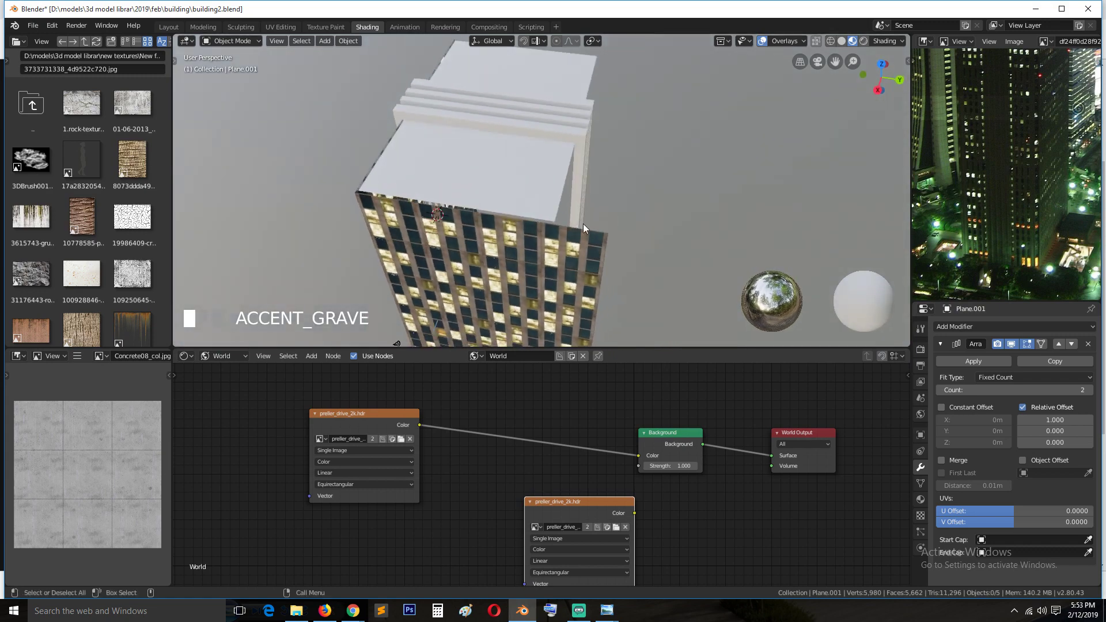
# Step: Stretch the concrete core by moving its right-end vertices to match the wider facade
pyautogui.click(551, 182)
pyautogui.press('Tab')
pyautogui.press('KP_7')
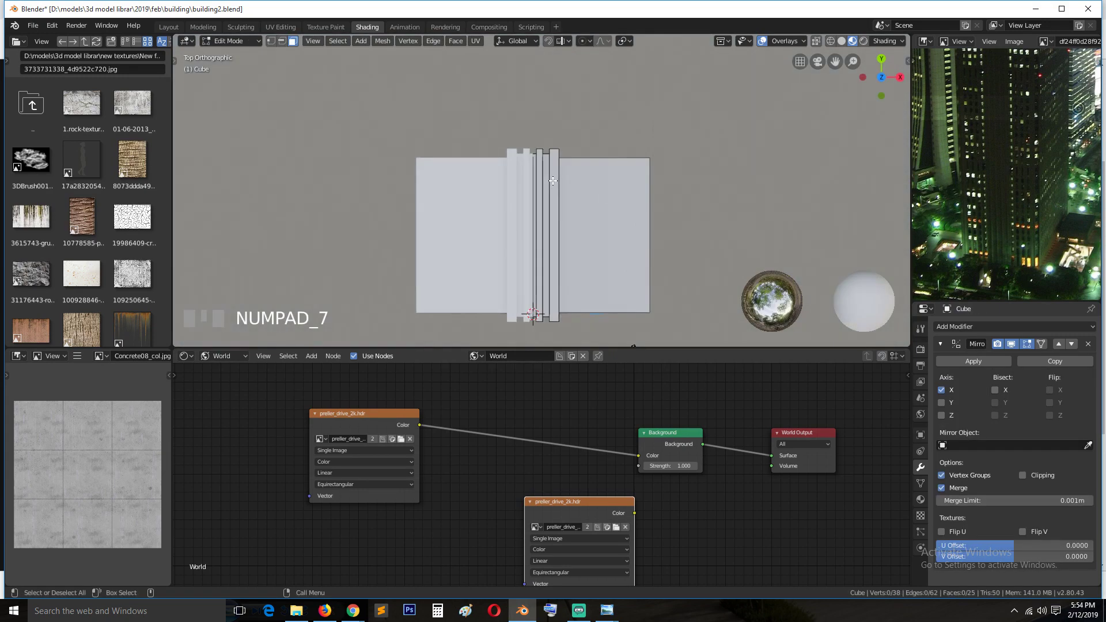
pyautogui.click(506, 181)
pyautogui.hotkey('alt', 'a')
pyautogui.moveTo(353, 107); pyautogui.dragTo(673, 198)
pyautogui.press('b')
pyautogui.press('g')
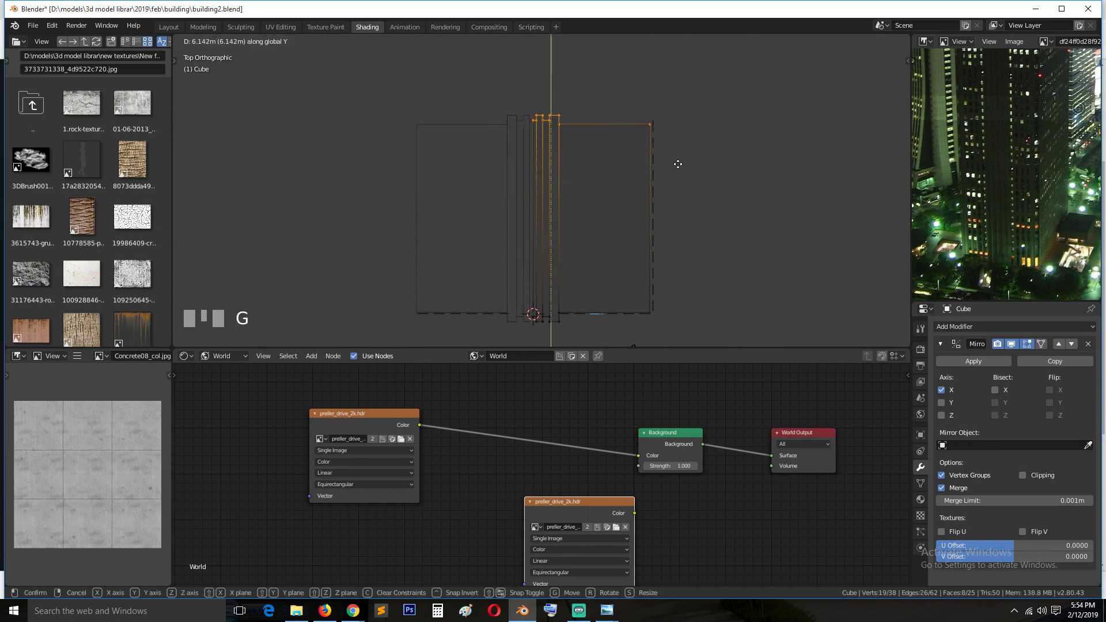
pyautogui.click(679, 160)
pyautogui.press('Tab')
# Step: Switch the viewport to solid shading in a perspective view of the building
pyautogui.click(651, 211)
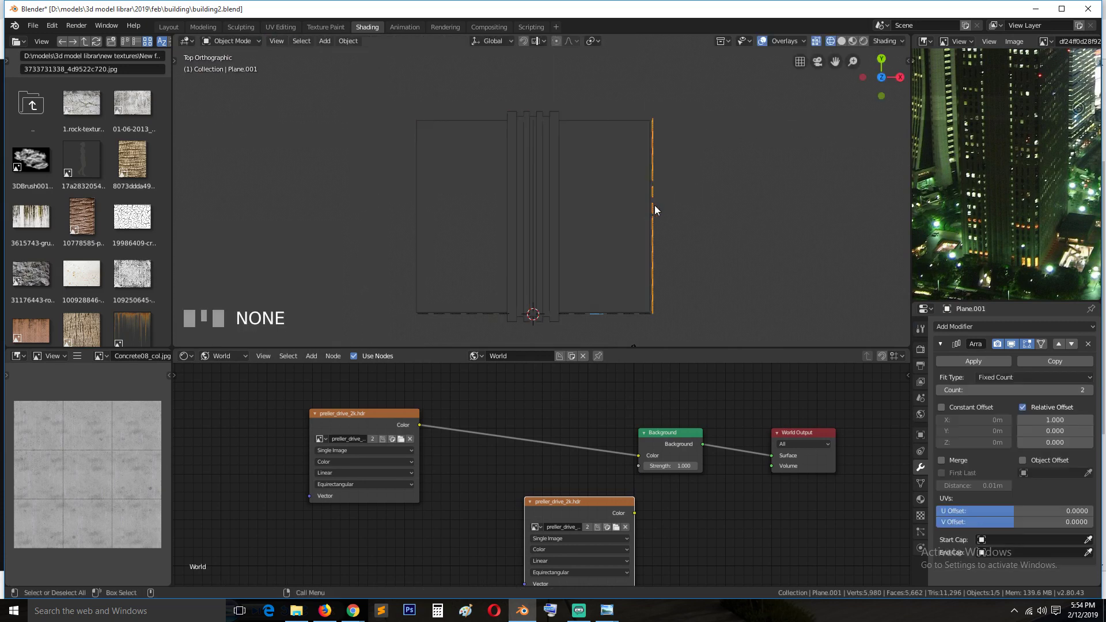
pyautogui.scroll(3, 653, 172)
pyautogui.scroll(3, 649, 214)
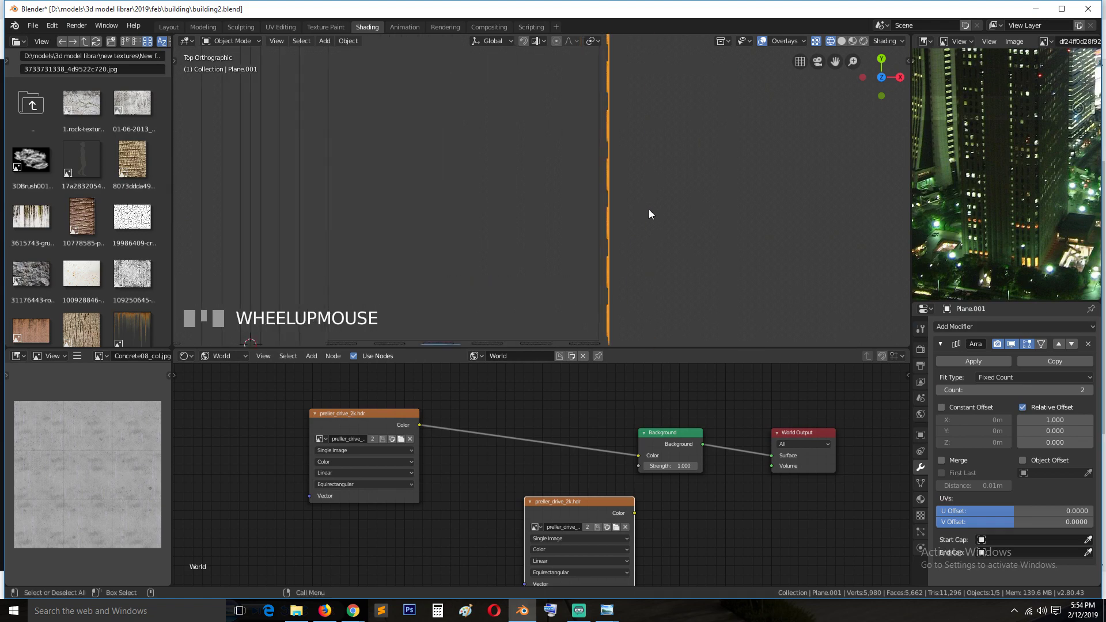
pyautogui.moveTo(645, 220); pyautogui.dragTo(630, 160, button='middle')
pyautogui.press('`')
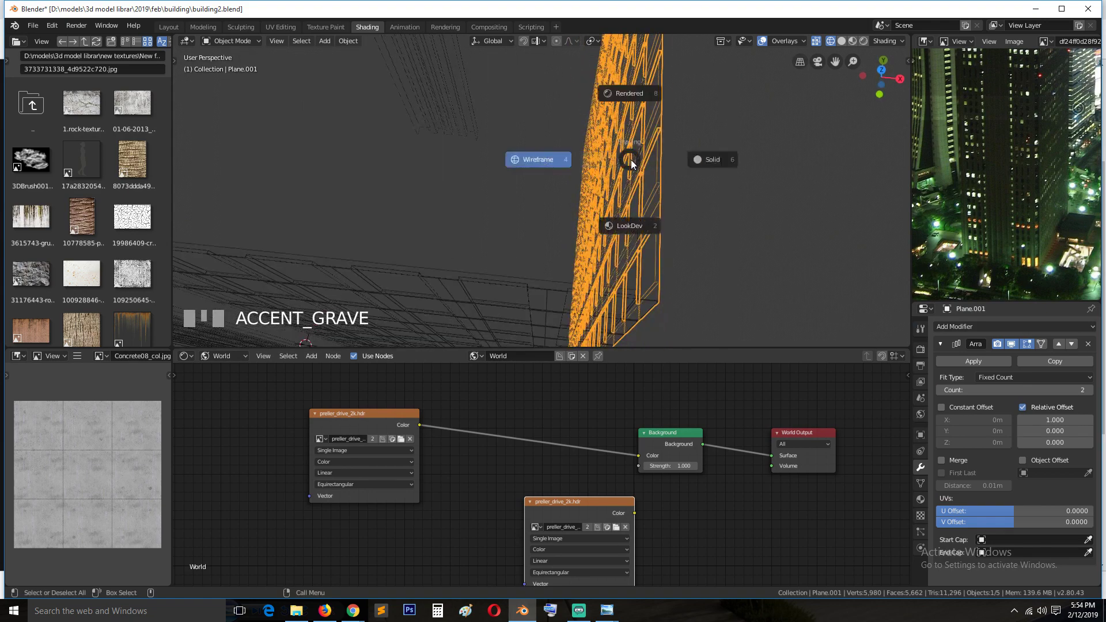
pyautogui.click(714, 175)
pyautogui.moveTo(714, 176); pyautogui.dragTo(685, 176, button='middle')
# Step: Select the core block and inspect its roof edge in Edit Mode
pyautogui.click(540, 184)
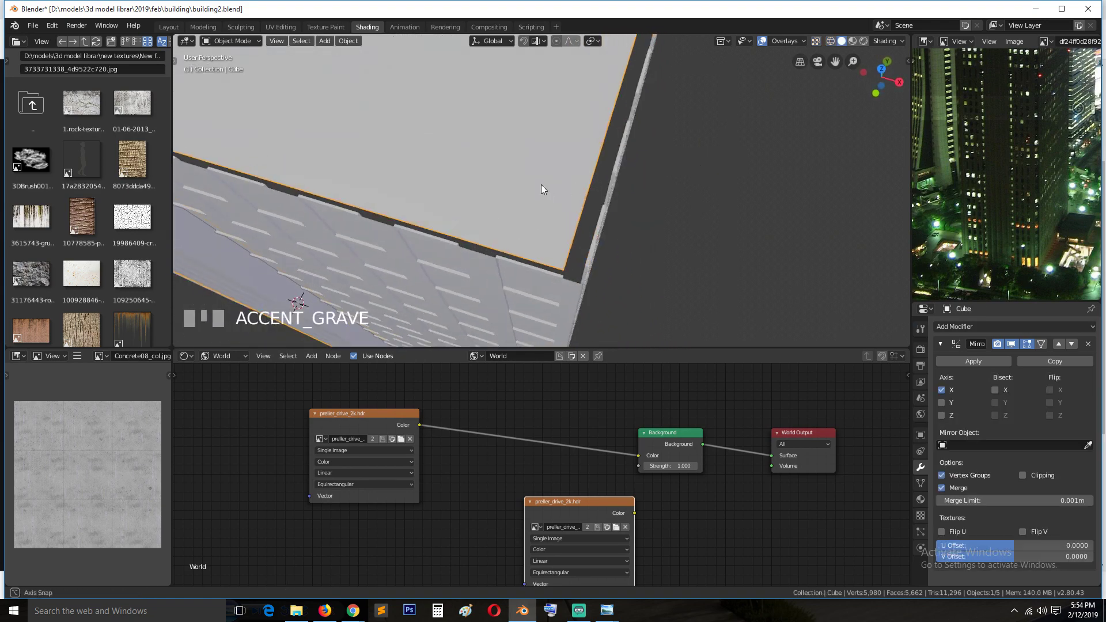
pyautogui.moveTo(540, 184)
pyautogui.mouseDown(button='middle')
pyautogui.moveTo(530, 171)
pyautogui.moveTo(532, 182)
pyautogui.mouseUp(button='middle')
pyautogui.press('Tab')
pyautogui.press('`')
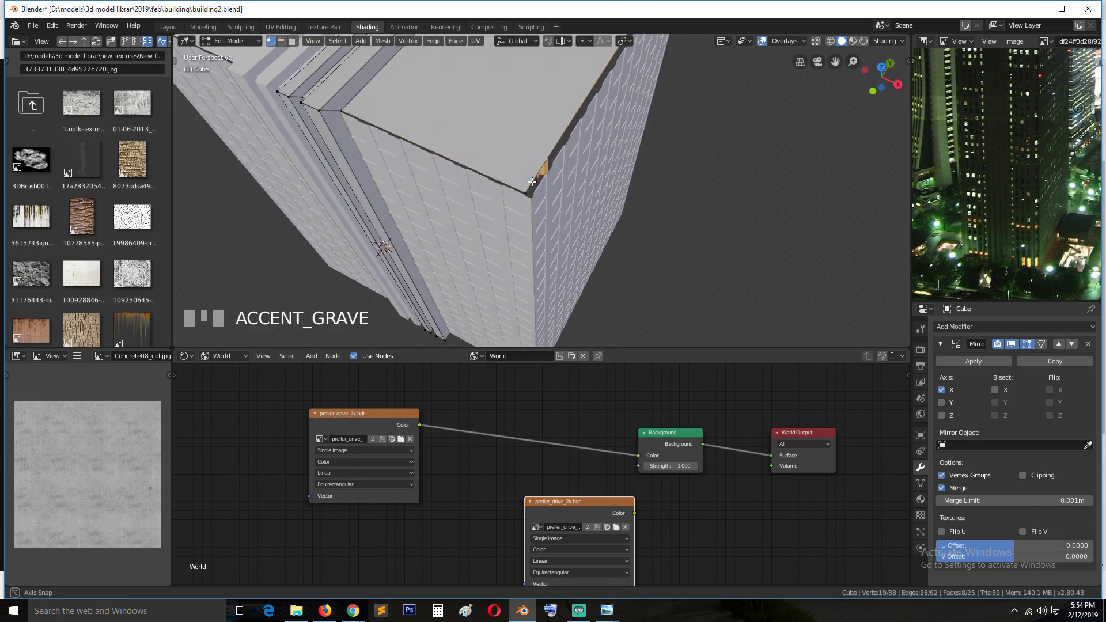
pyautogui.scroll(-5, 543, 191)
pyautogui.press('Tab')
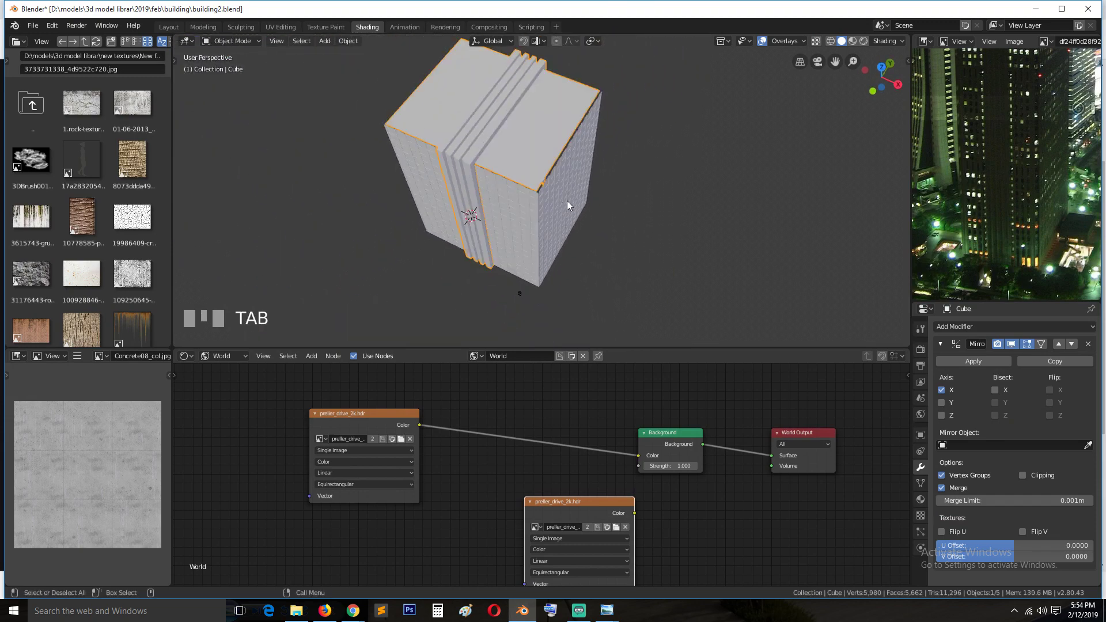
# Step: Save building2.blend and switch the view to material preview
pyautogui.hotkey('ctrl', 's')
pyautogui.press('`')
pyautogui.moveTo(586, 198); pyautogui.dragTo(611, 187, button='middle')
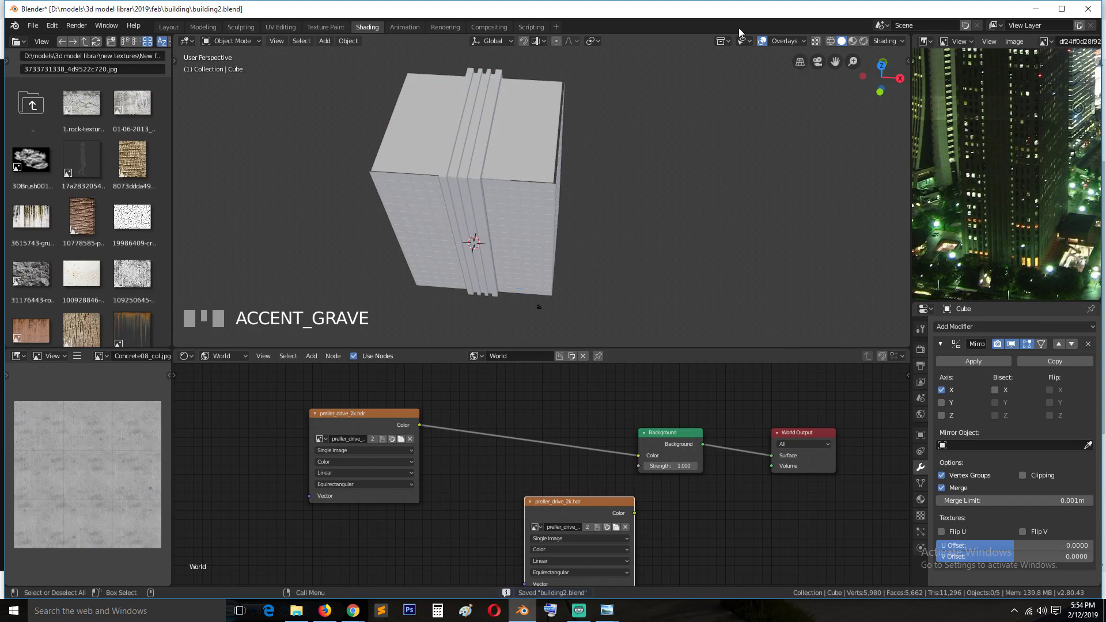
pyautogui.click(851, 42)
# Step: Unwrap all of the concrete core's geometry for texturing
pyautogui.click(579, 612)
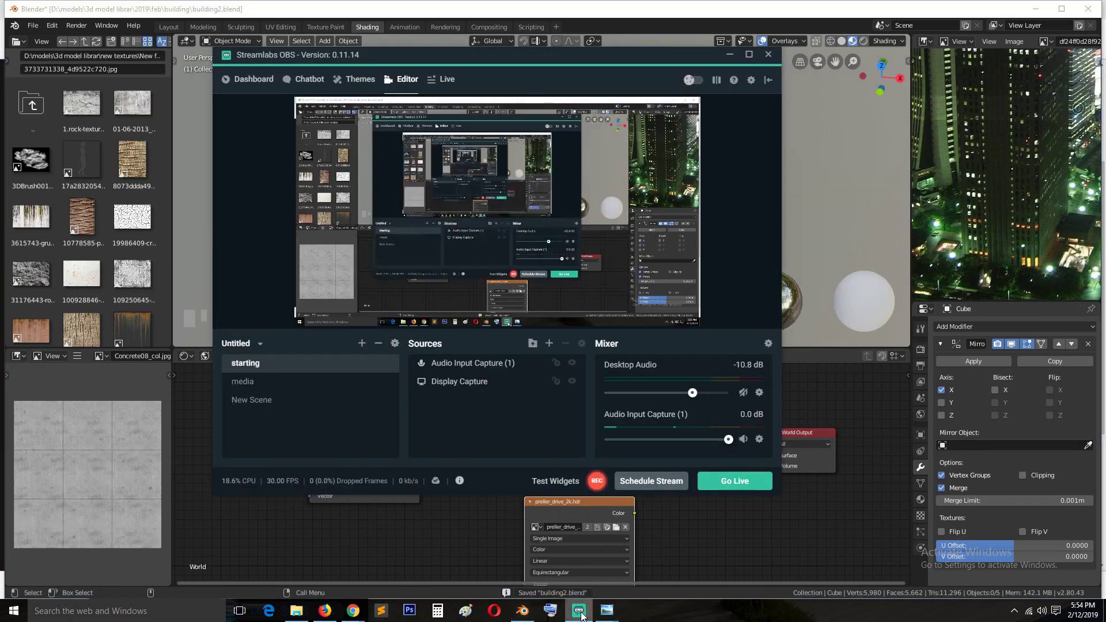
pyautogui.click(580, 611)
pyautogui.press('`')
pyautogui.scroll(3, 680, 103)
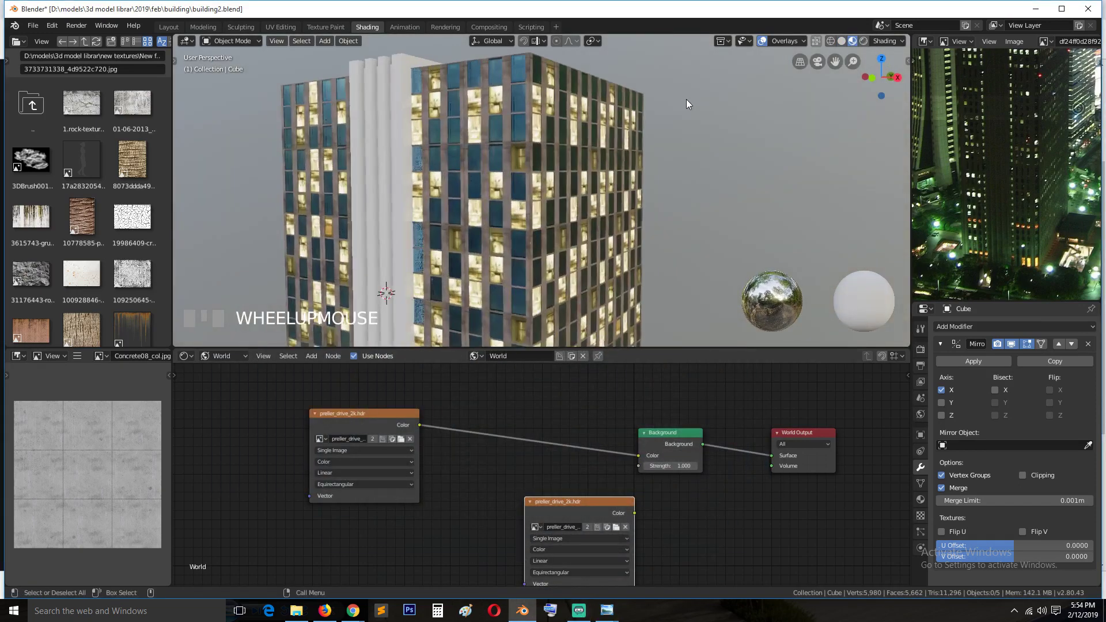
pyautogui.press('Tab')
pyautogui.press('a')
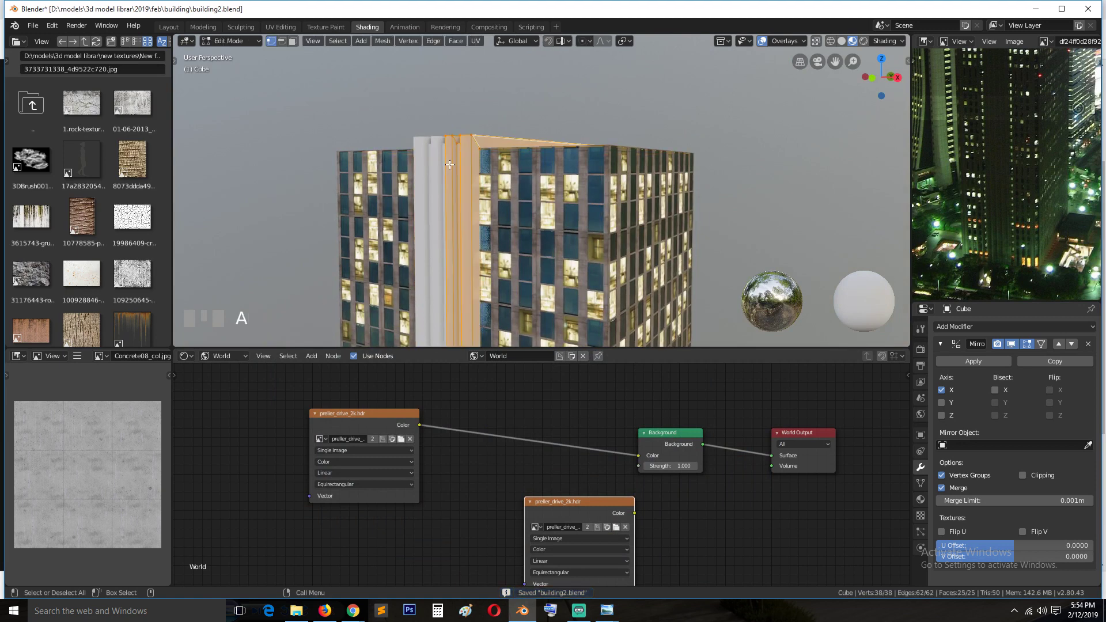
pyautogui.press('u')
pyautogui.click(454, 166)
pyautogui.press('Tab')
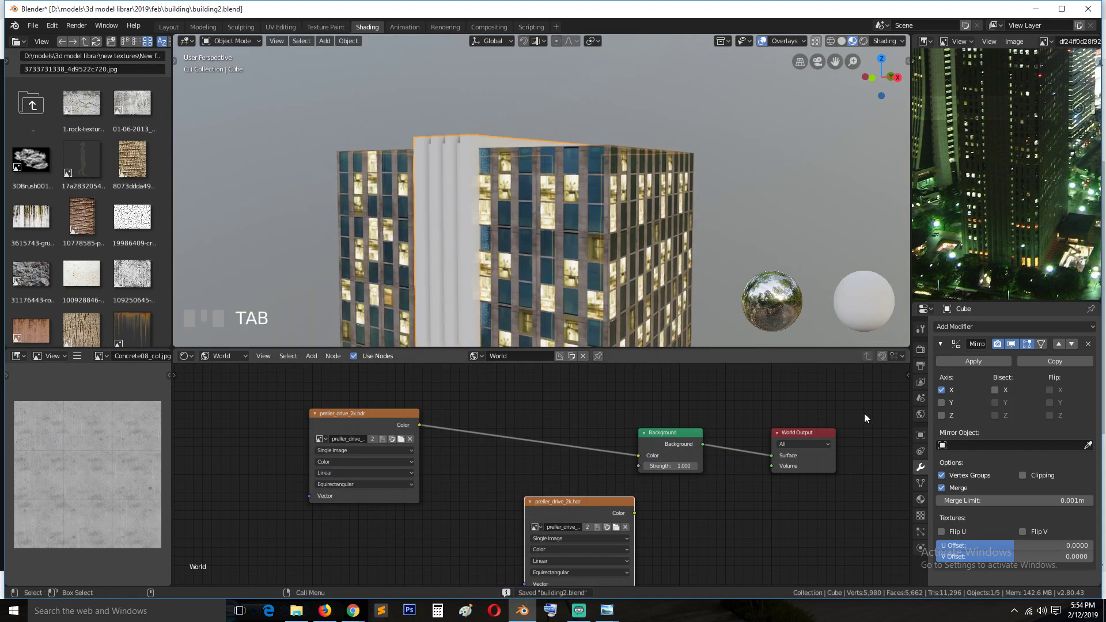
# Step: Assign the existing concrete Material.001 to the core
pyautogui.click(920, 499)
pyautogui.click(941, 375)
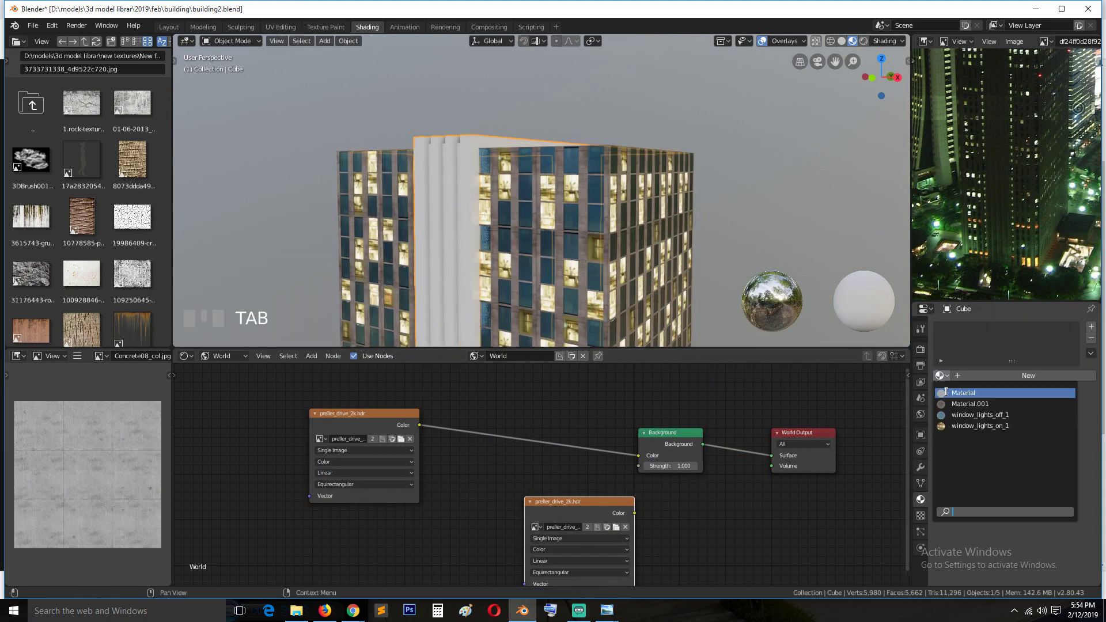
pyautogui.click(951, 403)
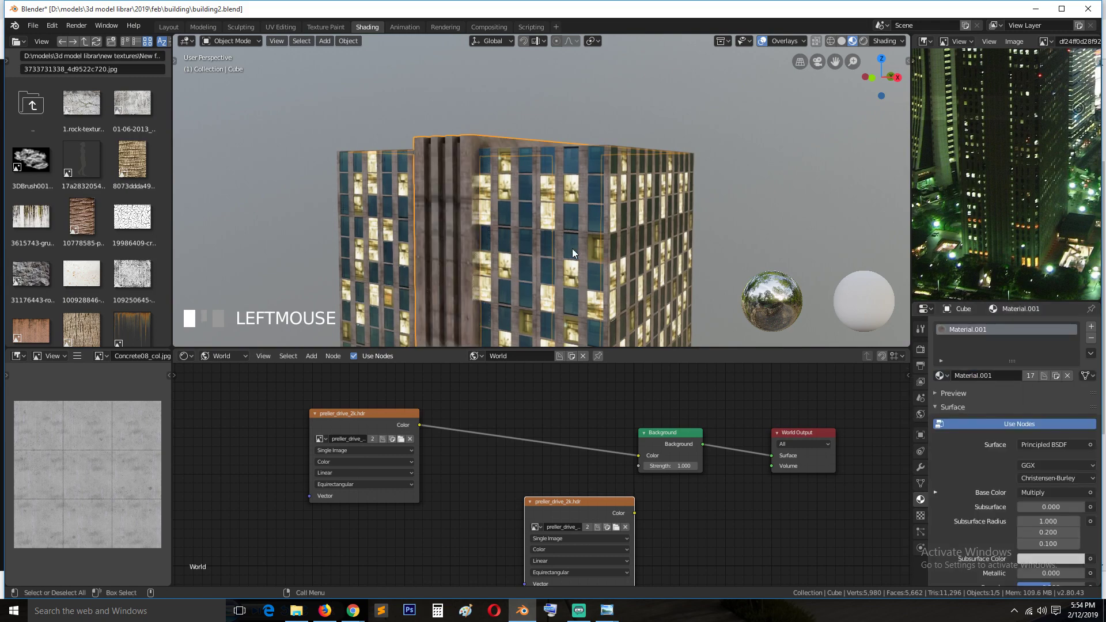
pyautogui.hotkey('shift', '`')
# Step: Apply rotation and scale to the core tower and save building2.blend
pyautogui.click(476, 210)
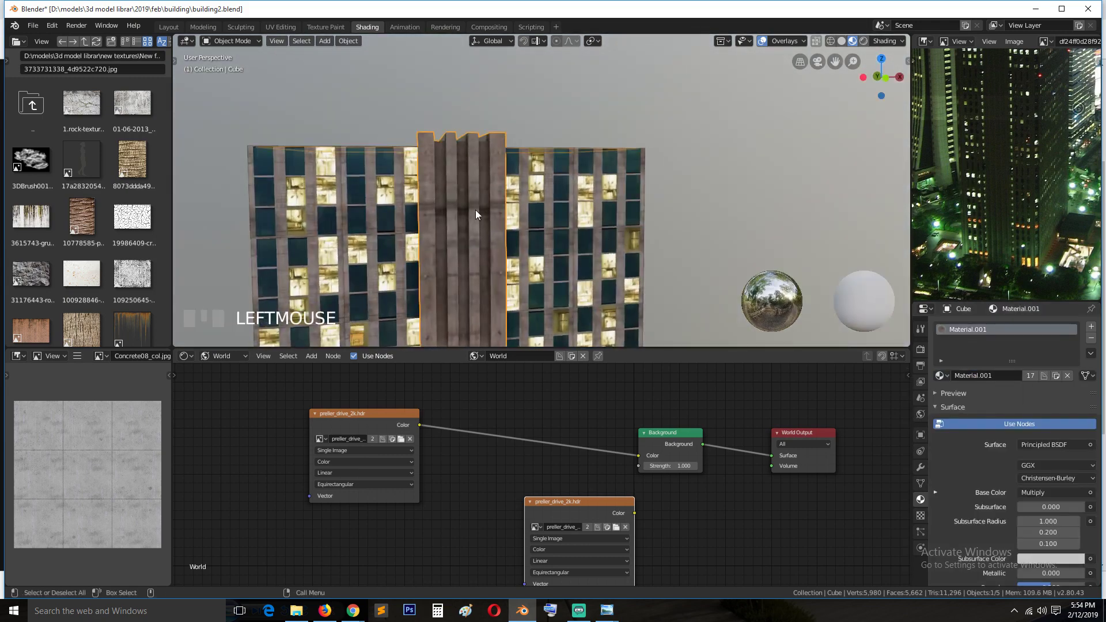
pyautogui.hotkey('ctrl', 'a')
pyautogui.click(476, 209)
pyautogui.hotkey('ctrl', 's')
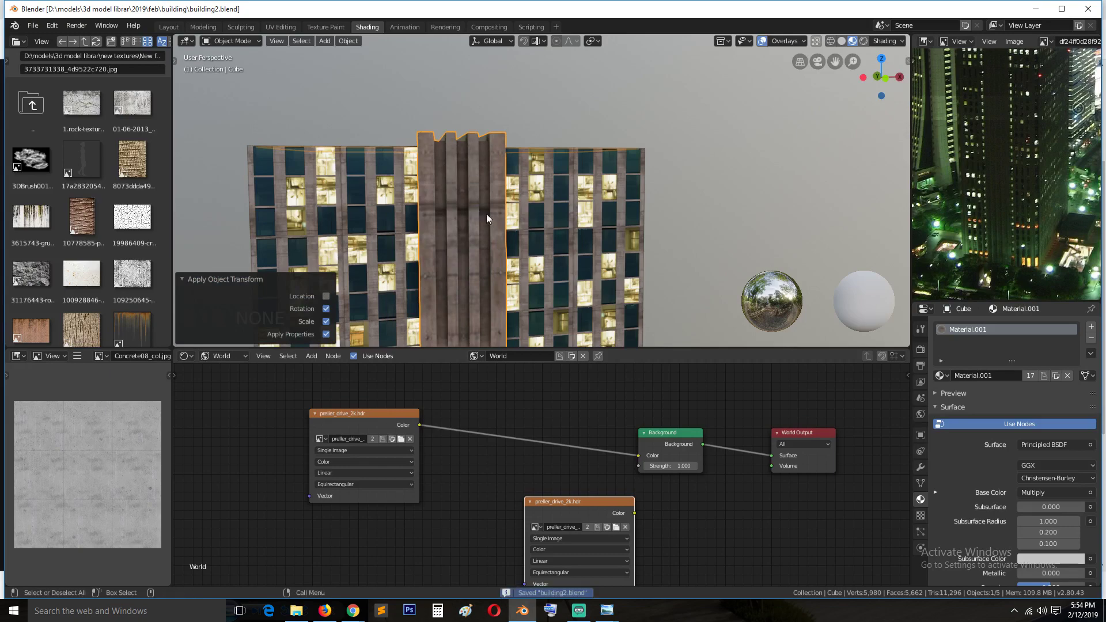
pyautogui.moveTo(486, 213)
pyautogui.mouseDown(button='middle')
pyautogui.moveTo(572, 247)
pyautogui.moveTo(589, 271)
pyautogui.moveTo(537, 258)
pyautogui.moveTo(497, 227)
pyautogui.moveTo(529, 189)
pyautogui.moveTo(563, 212)
pyautogui.moveTo(560, 228)
pyautogui.moveTo(466, 204)
pyautogui.moveTo(478, 229)
pyautogui.mouseUp(button='middle')
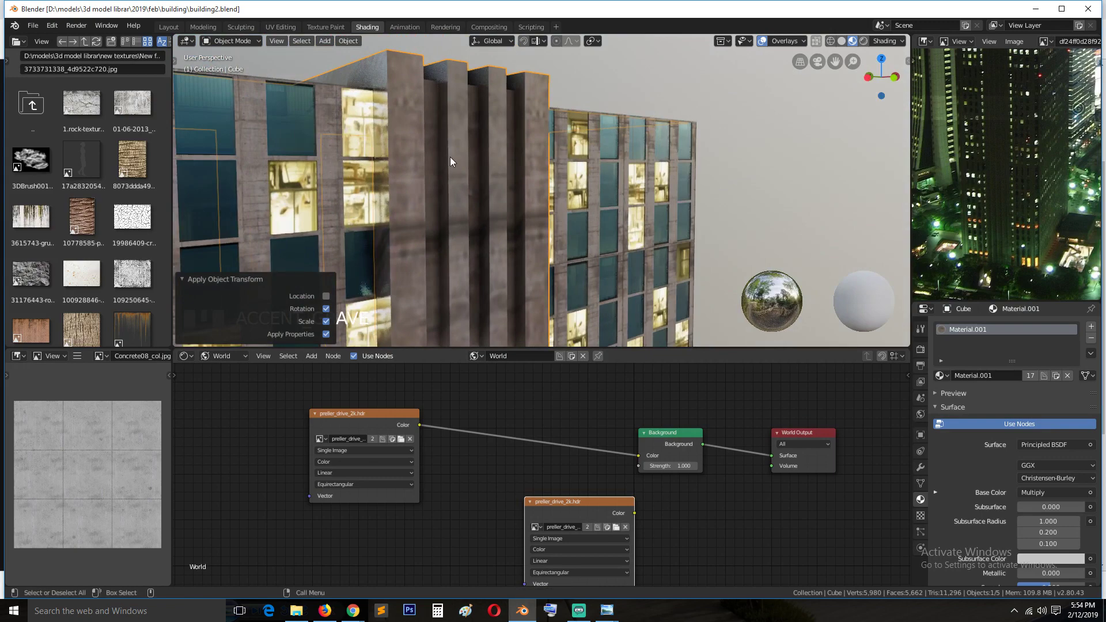
# Step: Unwrap the whole core mesh again in the UV Editing workspace
pyautogui.click(293, 27)
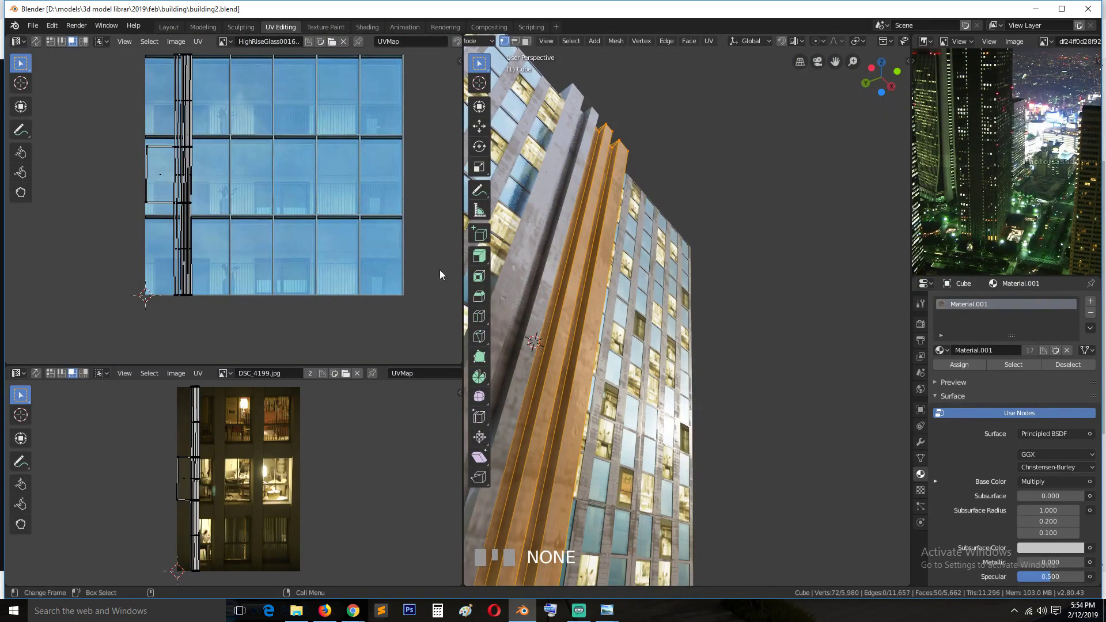
pyautogui.press('a')
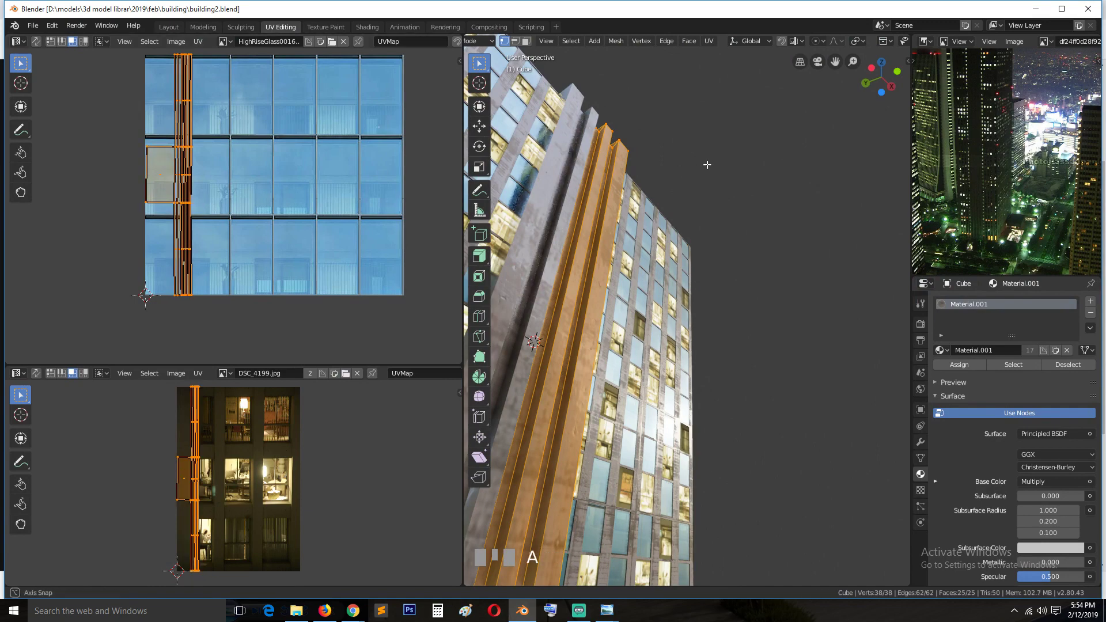
pyautogui.press('`')
pyautogui.moveTo(707, 164); pyautogui.dragTo(716, 308, button='middle')
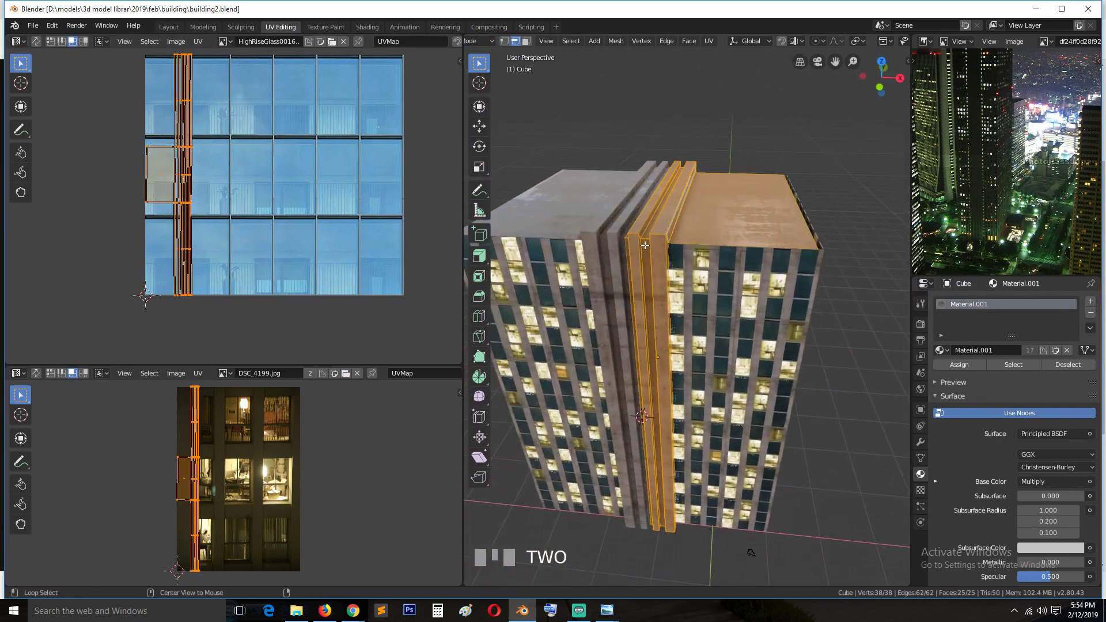
pyautogui.keyDown('alt'); pyautogui.click(705, 245); pyautogui.keyUp('alt')
pyautogui.rightClick(707, 245)
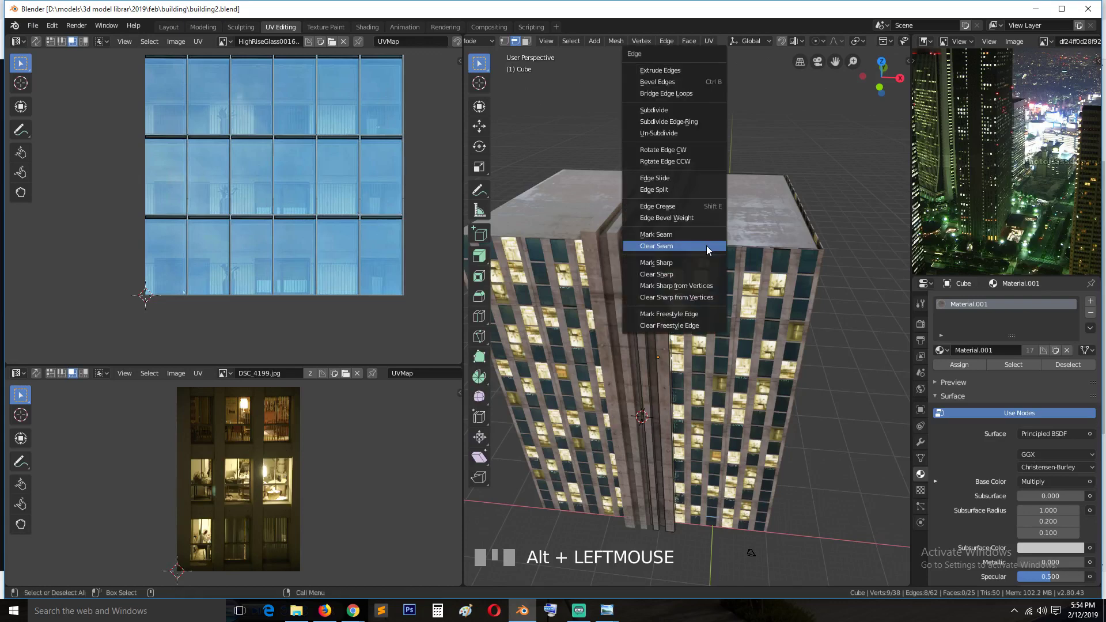
pyautogui.press('a')
pyautogui.press('u')
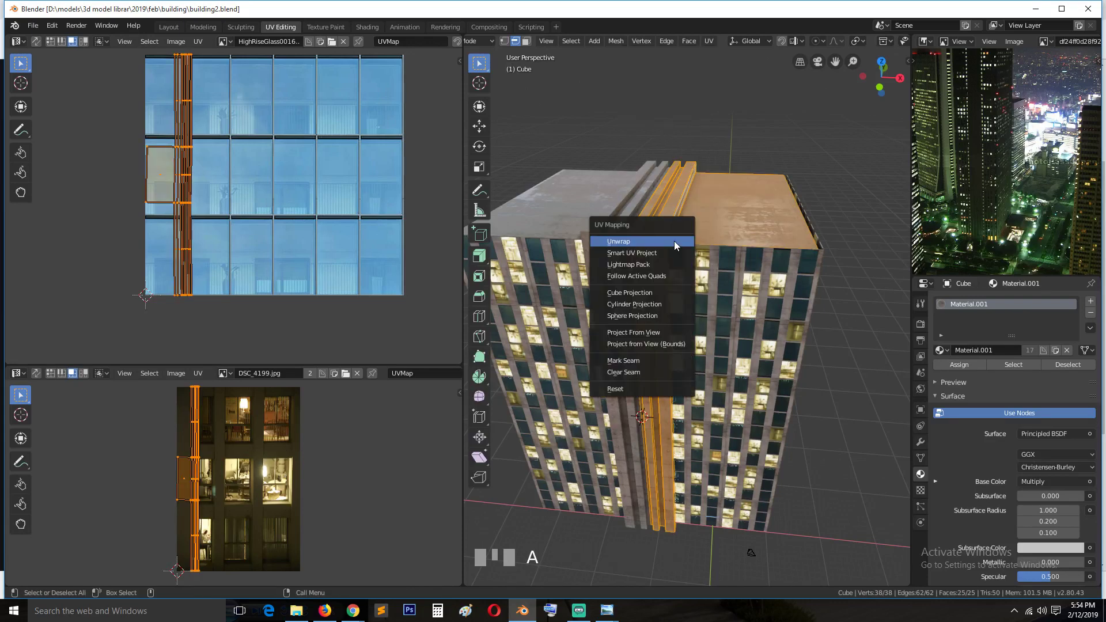
pyautogui.click(673, 240)
pyautogui.scroll(6, 691, 288)
pyautogui.press('Tab')
# Step: Inspect the core's UVs from another corner, back in Object Mode, and save building2.blend
pyautogui.moveTo(696, 290); pyautogui.dragTo(746, 234, button='middle')
pyautogui.press('Tab')
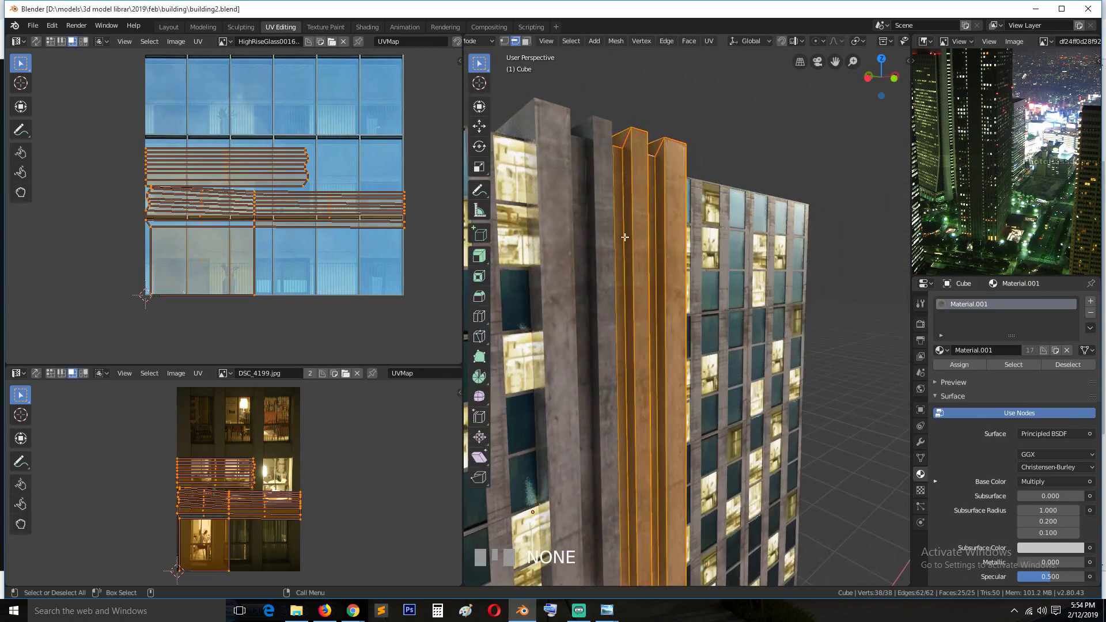
pyautogui.hotkey('alt', 'a')
pyautogui.press('a')
pyautogui.press('`')
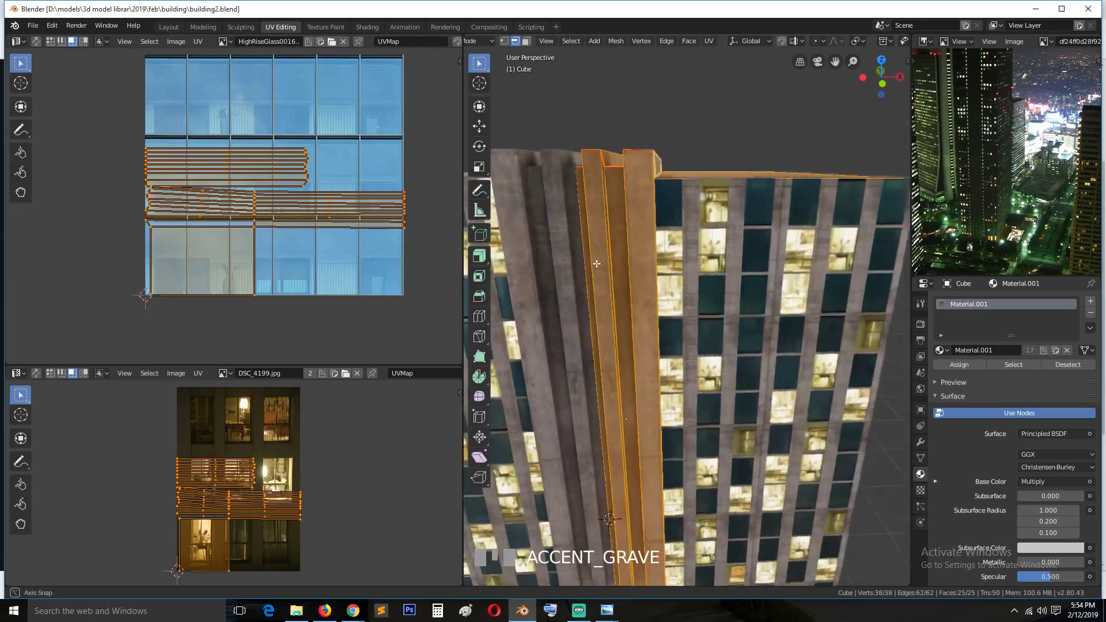
pyautogui.press('Tab')
pyautogui.scroll(-2, 645, 275)
pyautogui.press('`')
pyautogui.moveTo(704, 224); pyautogui.dragTo(650, 271, button='middle')
pyautogui.hotkey('ctrl', 's')
# Step: In Edit Mode on the building, select only its top roof face in face select
pyautogui.click(645, 281)
pyautogui.press('`')
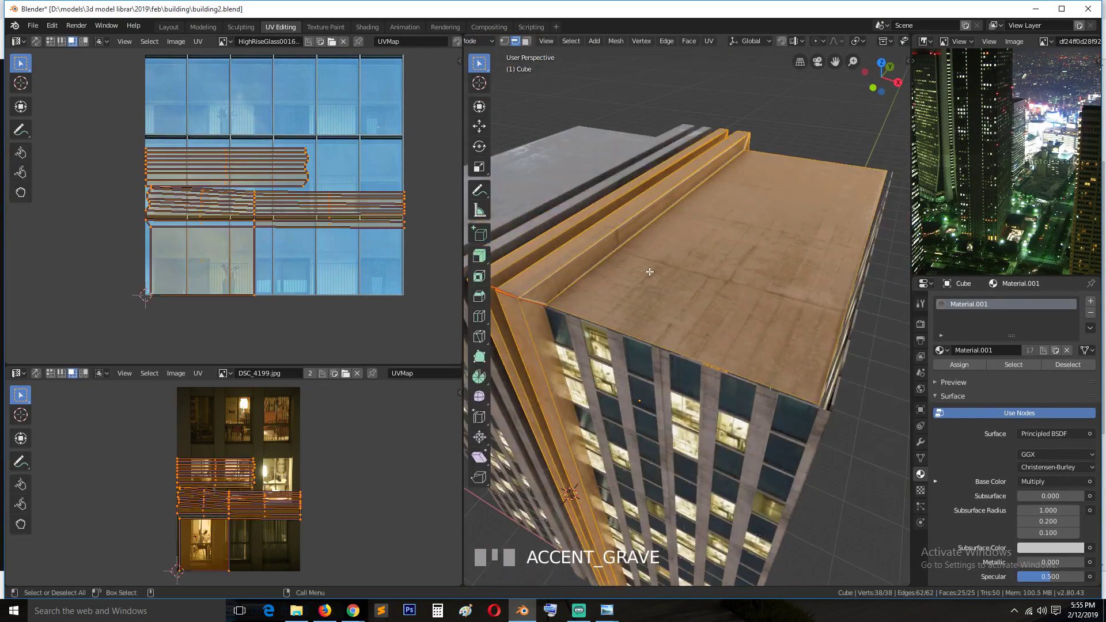
pyautogui.click(668, 271)
pyautogui.press('3')
pyautogui.click(732, 248)
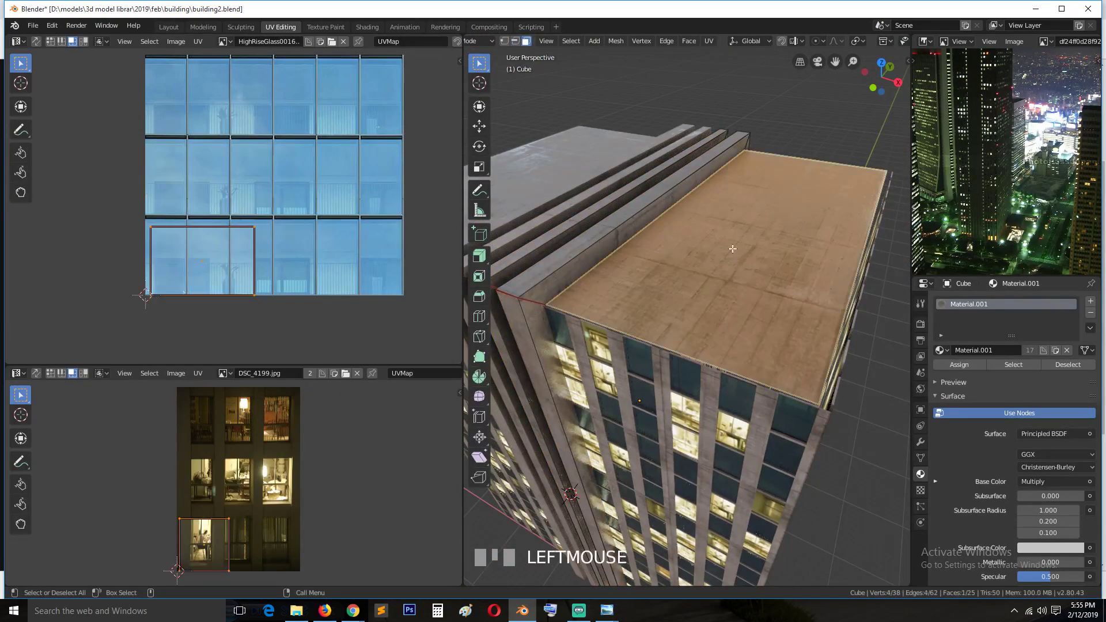
# Step: Inset the roof face and extrude it down 2.063 m to form a parapet
pyautogui.press('i')
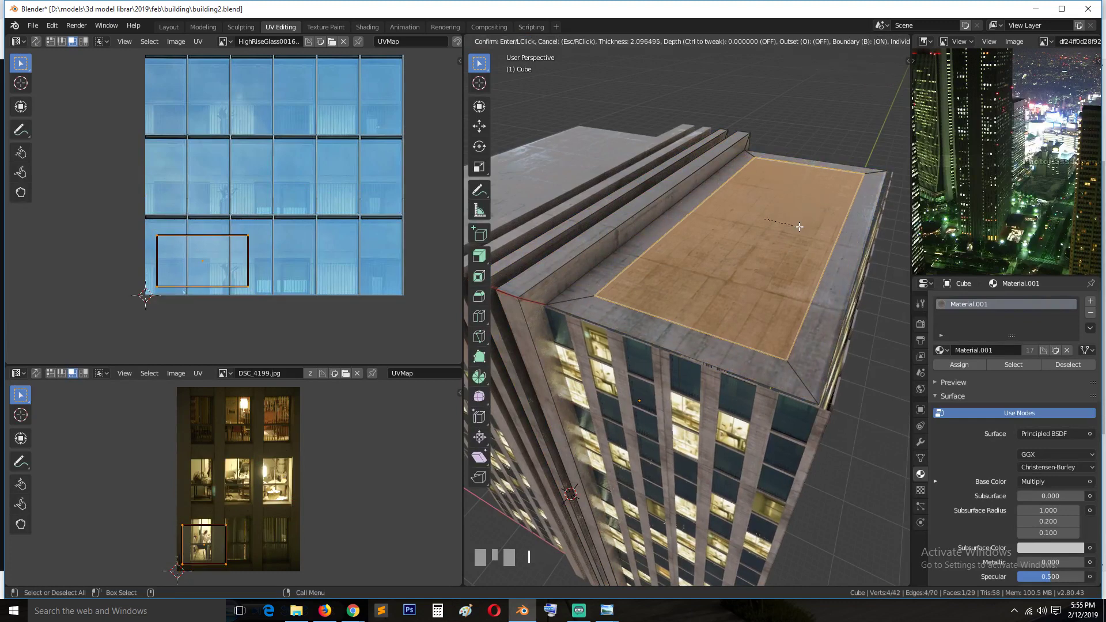
pyautogui.click(801, 227)
pyautogui.press('e')
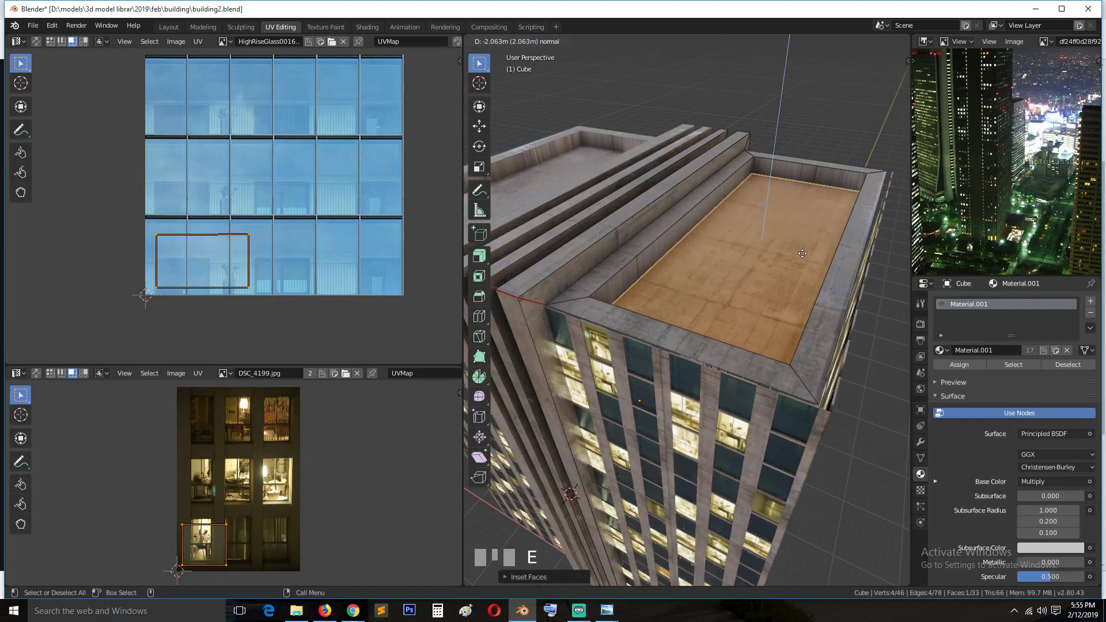
pyautogui.click(803, 252)
# Step: Back in Object Mode, make the building's material a single-user copy, Material.002
pyautogui.press('Tab')
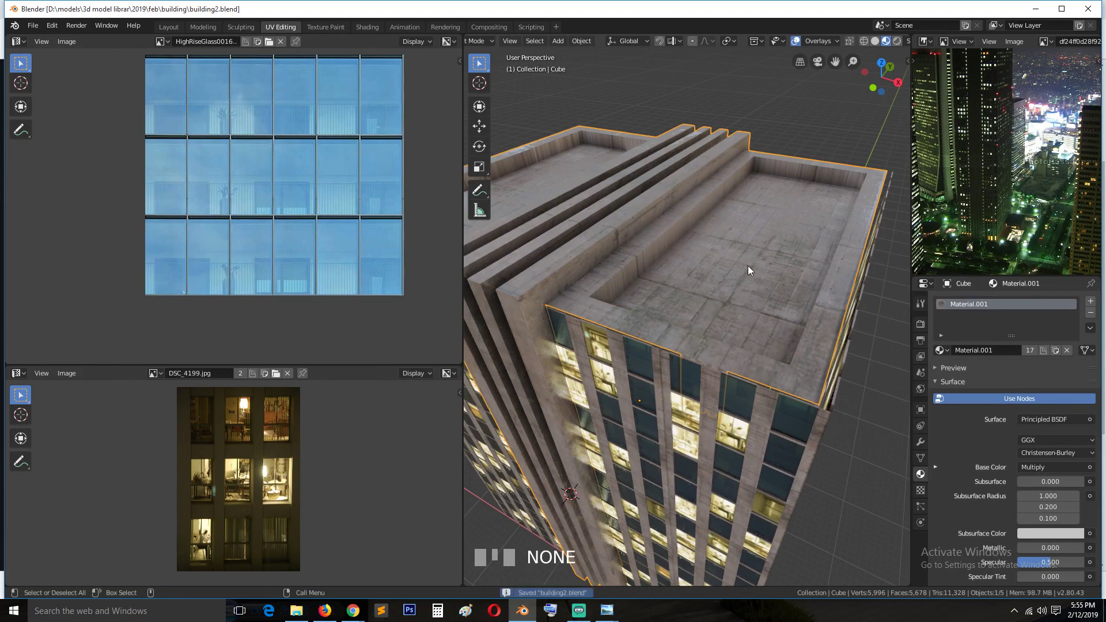
pyautogui.moveTo(747, 265); pyautogui.dragTo(711, 247, button='middle')
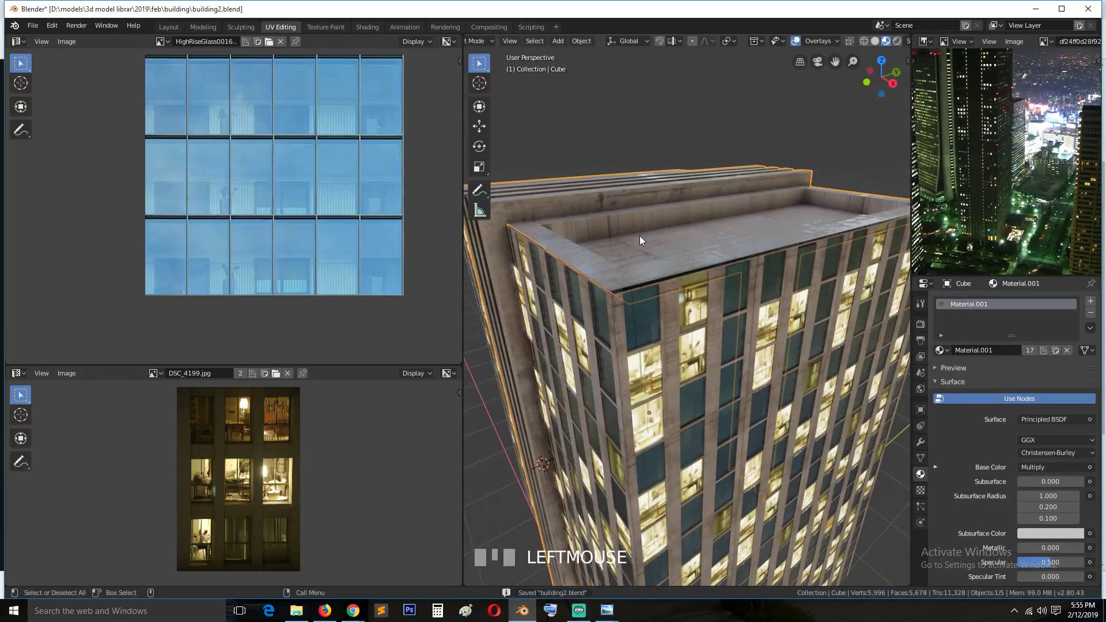
pyautogui.click(1036, 349)
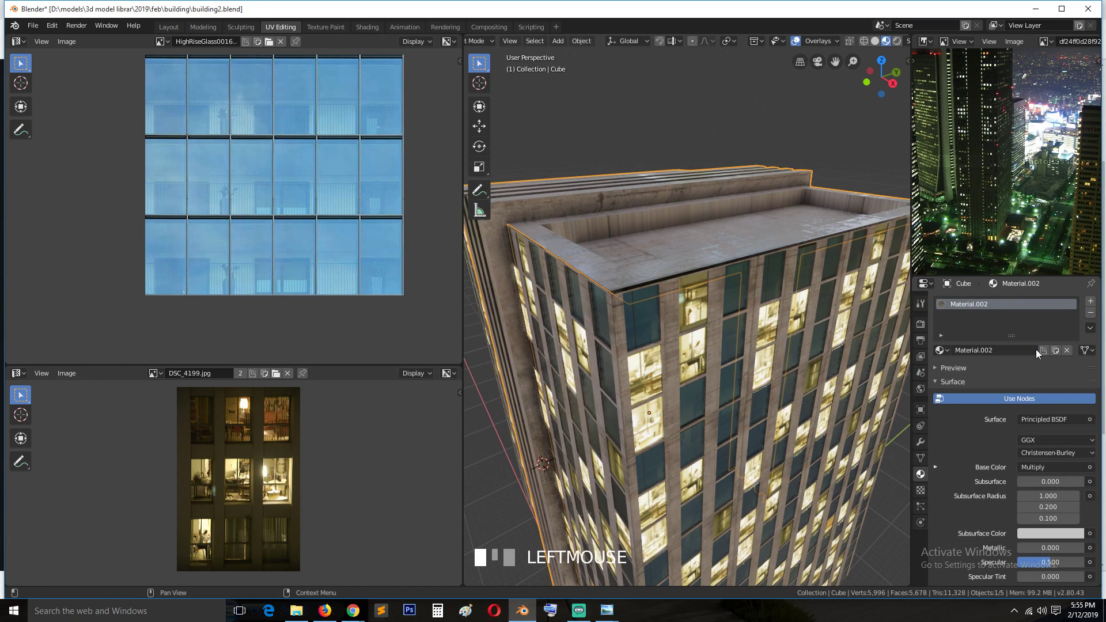
# Step: Switch to the Shading workspace and show the object's material nodes instead of the world
pyautogui.click(367, 27)
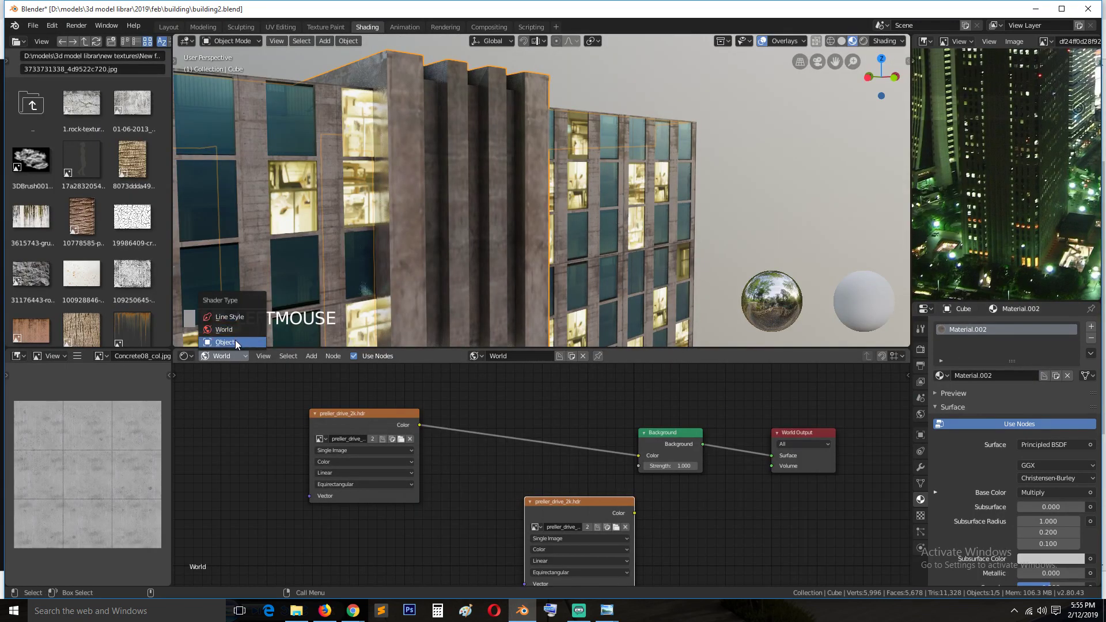
pyautogui.click(224, 342)
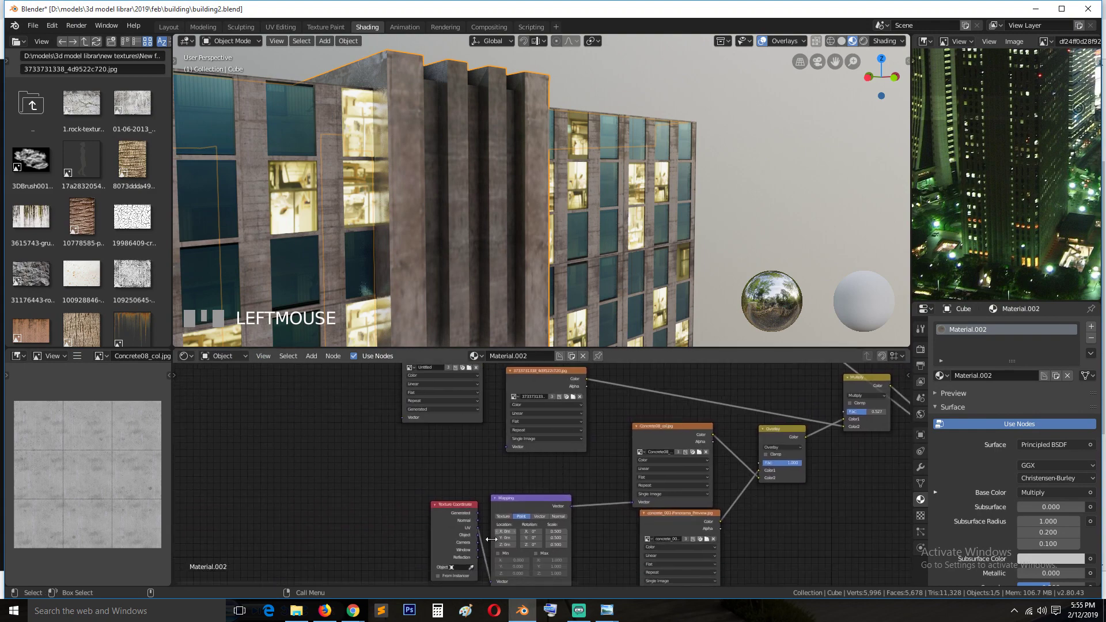
pyautogui.moveTo(463, 550); pyautogui.dragTo(493, 484, button='middle')
# Step: Connect the Texture Coordinate node's Object output to the Mapping node's Vector input
pyautogui.moveTo(485, 453); pyautogui.dragTo(397, 488)
pyautogui.scroll(3, 437, 514)
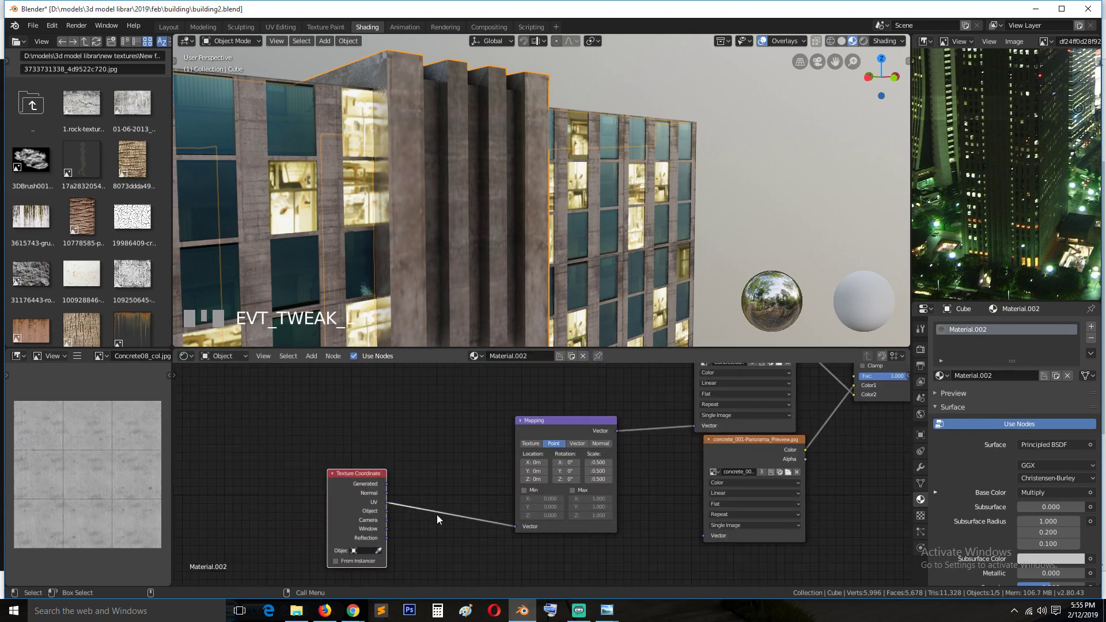
pyautogui.moveTo(392, 339); pyautogui.dragTo(400, 250, button='middle')
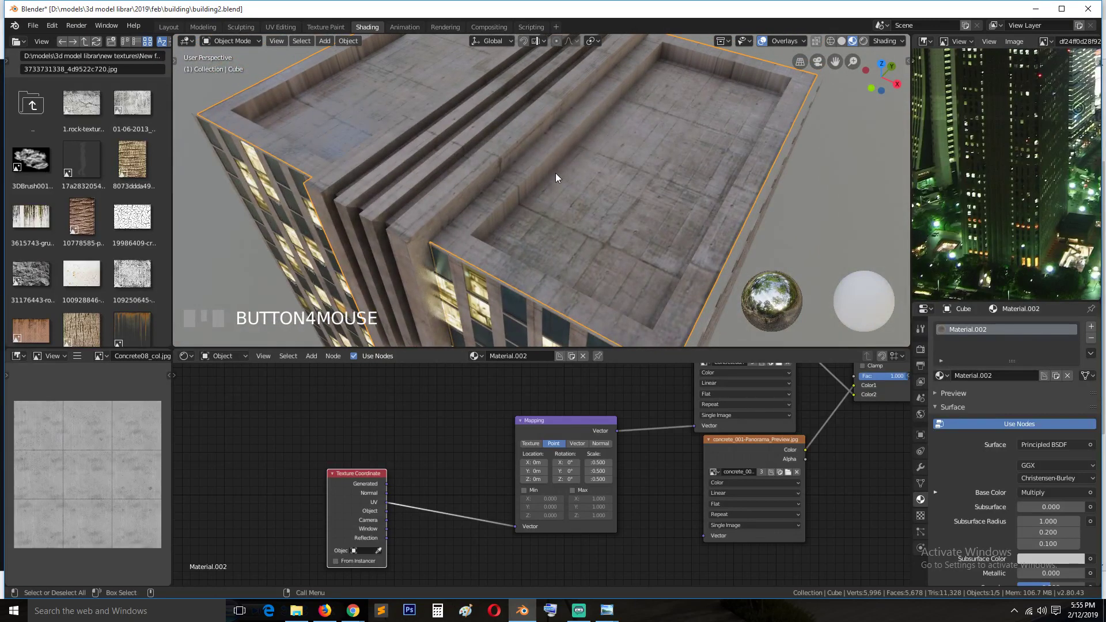
pyautogui.moveTo(550, 186); pyautogui.dragTo(551, 162, button='middle')
pyautogui.scroll(3, 398, 501)
pyautogui.moveTo(336, 516); pyautogui.dragTo(304, 471)
pyautogui.moveTo(509, 546); pyautogui.dragTo(509, 543)
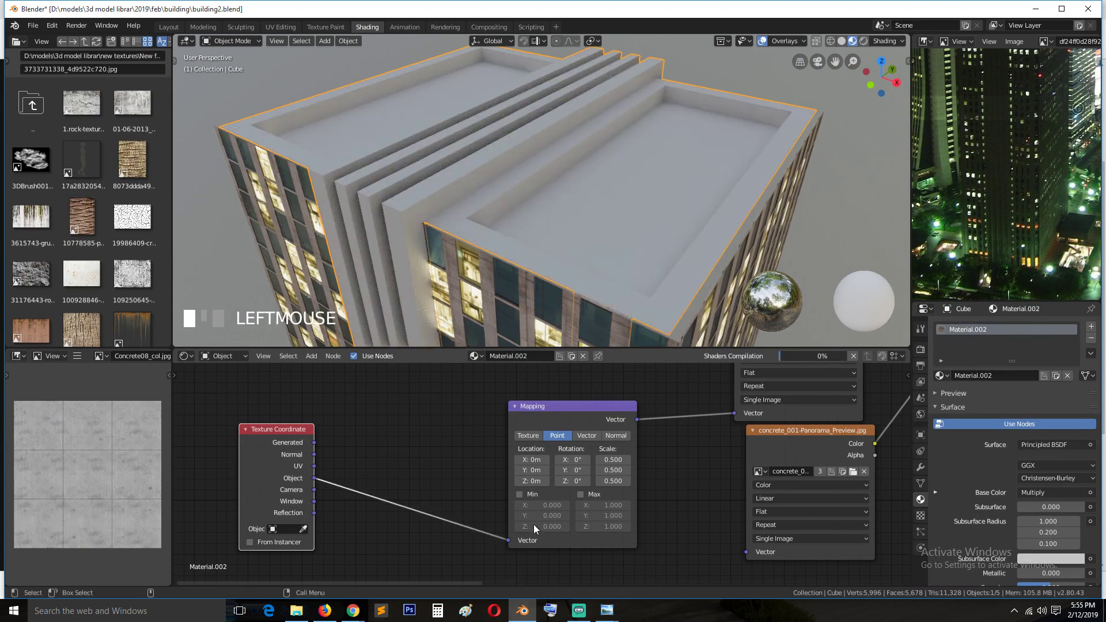
# Step: Set the Concrete08 image texture's projection to Box and tidy the node layout
pyautogui.moveTo(634, 196); pyautogui.dragTo(593, 162, button='middle')
pyautogui.scroll(-1, 634, 368)
pyautogui.moveTo(633, 371); pyautogui.dragTo(486, 417, button='middle')
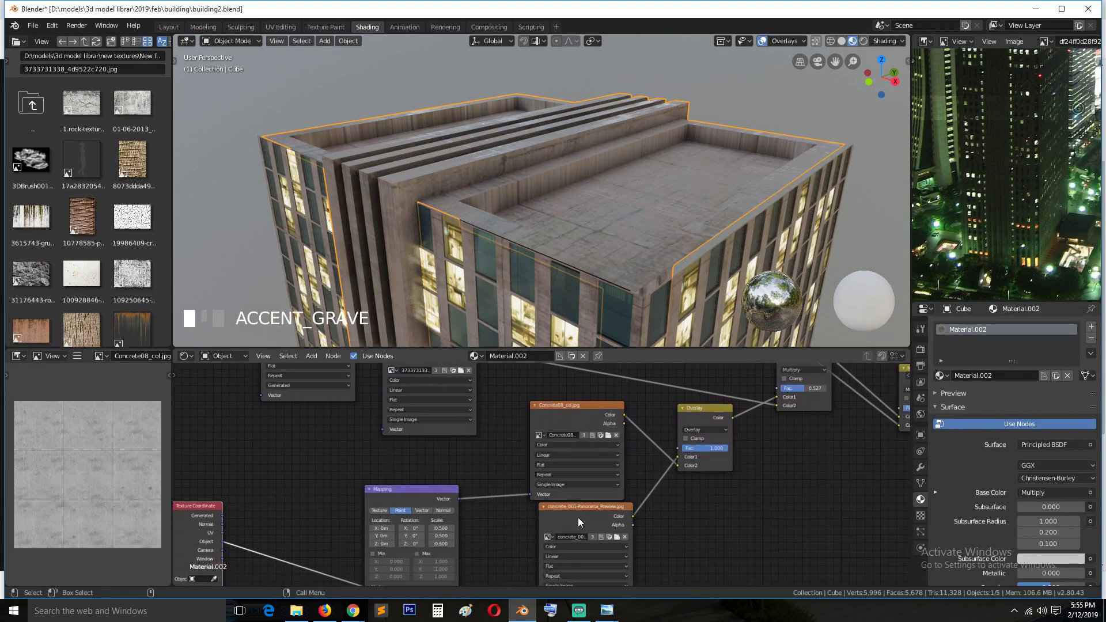
pyautogui.moveTo(517, 504); pyautogui.dragTo(565, 464, button='middle')
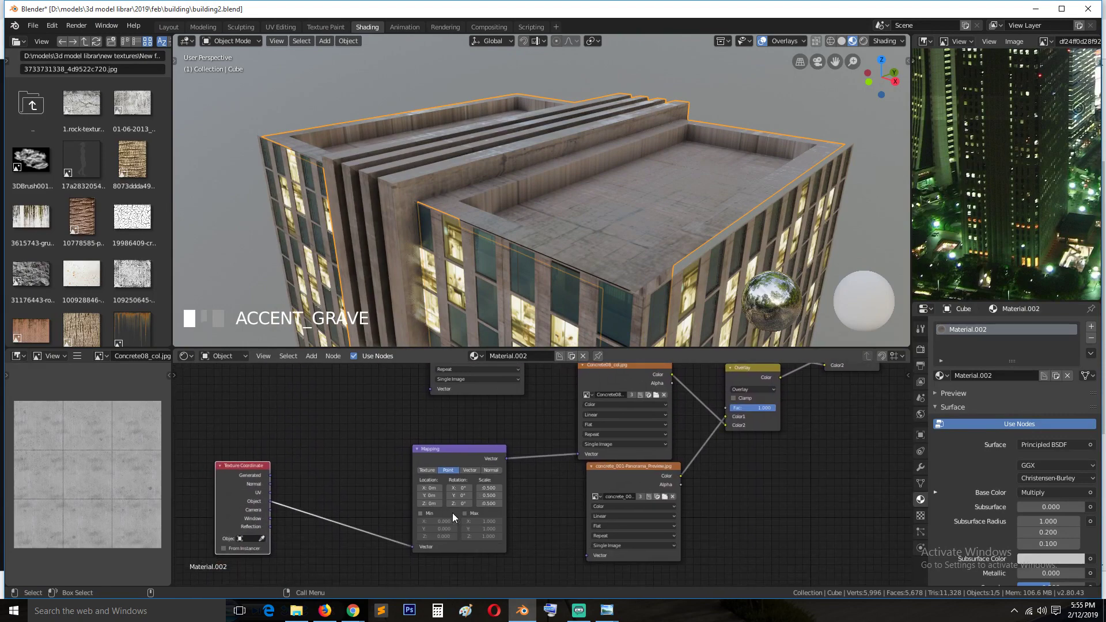
pyautogui.click(610, 424)
pyautogui.click(614, 404)
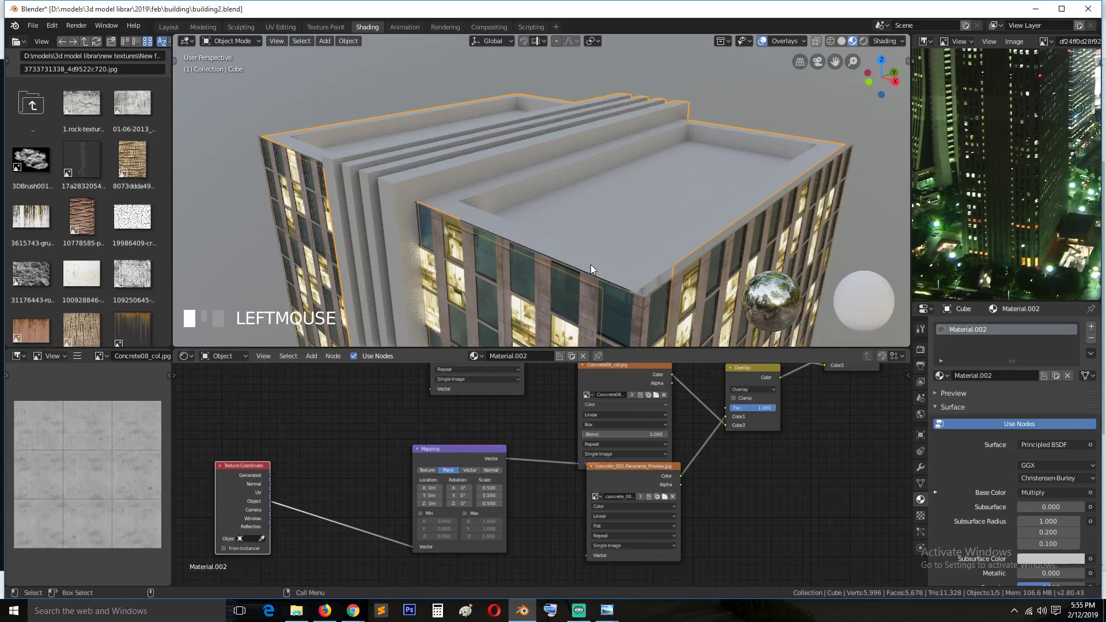
pyautogui.moveTo(591, 265); pyautogui.dragTo(579, 278, button='middle')
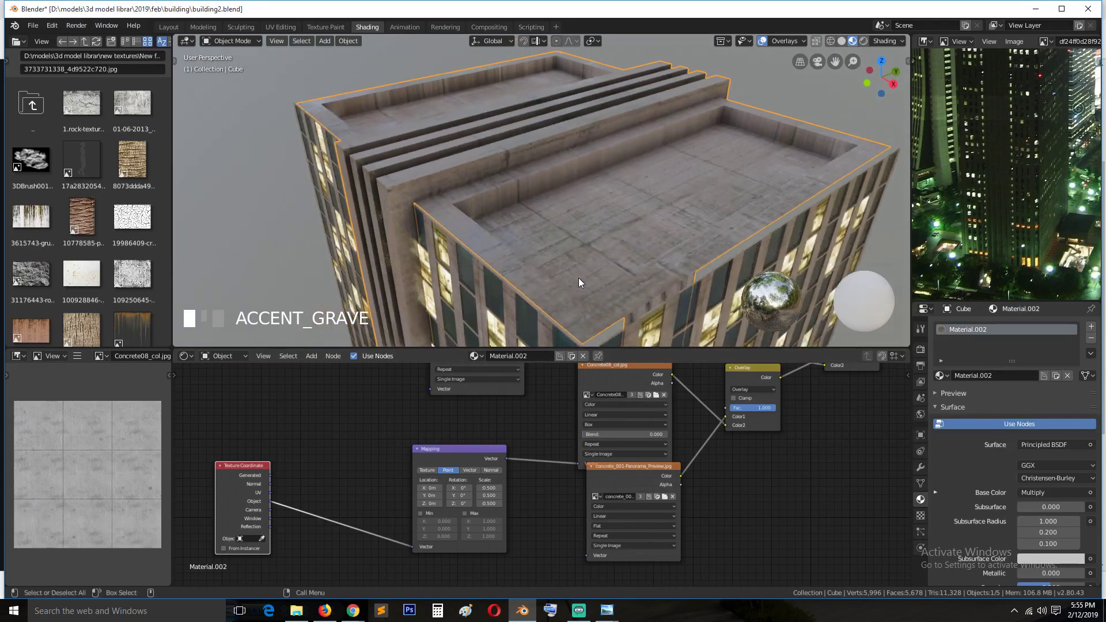
pyautogui.scroll(-2, 621, 483)
pyautogui.moveTo(636, 464); pyautogui.dragTo(647, 504)
pyautogui.moveTo(632, 418); pyautogui.dragTo(686, 462, button='middle')
pyautogui.moveTo(557, 445); pyautogui.dragTo(530, 501, button='middle')
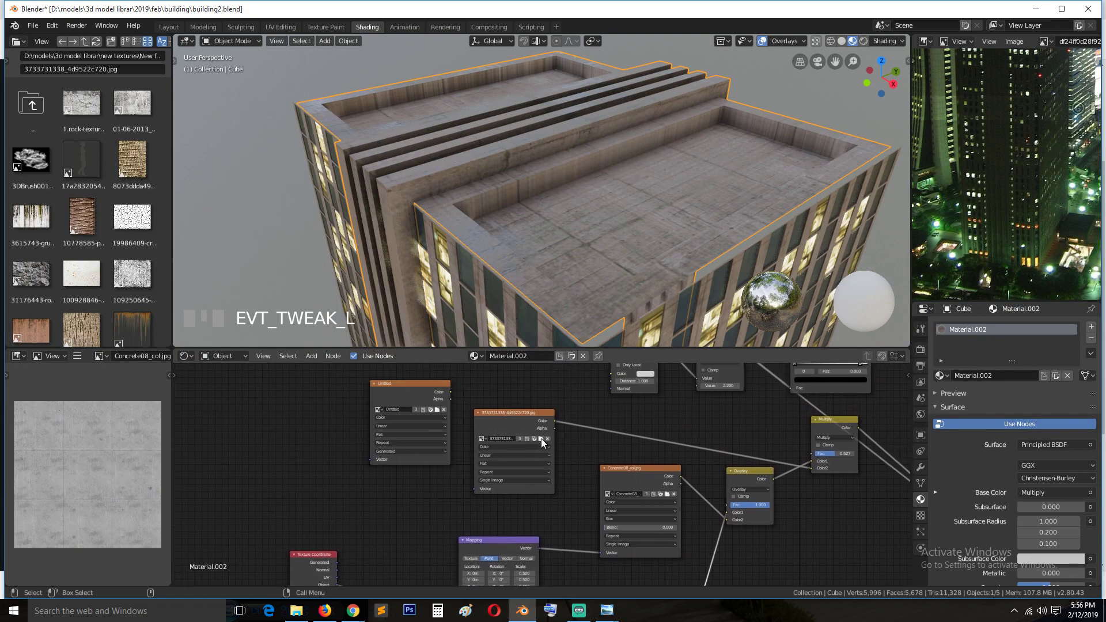
# Step: Feed Mapping into the photo texture, set its projection to Box, and save
pyautogui.moveTo(533, 427); pyautogui.dragTo(601, 414)
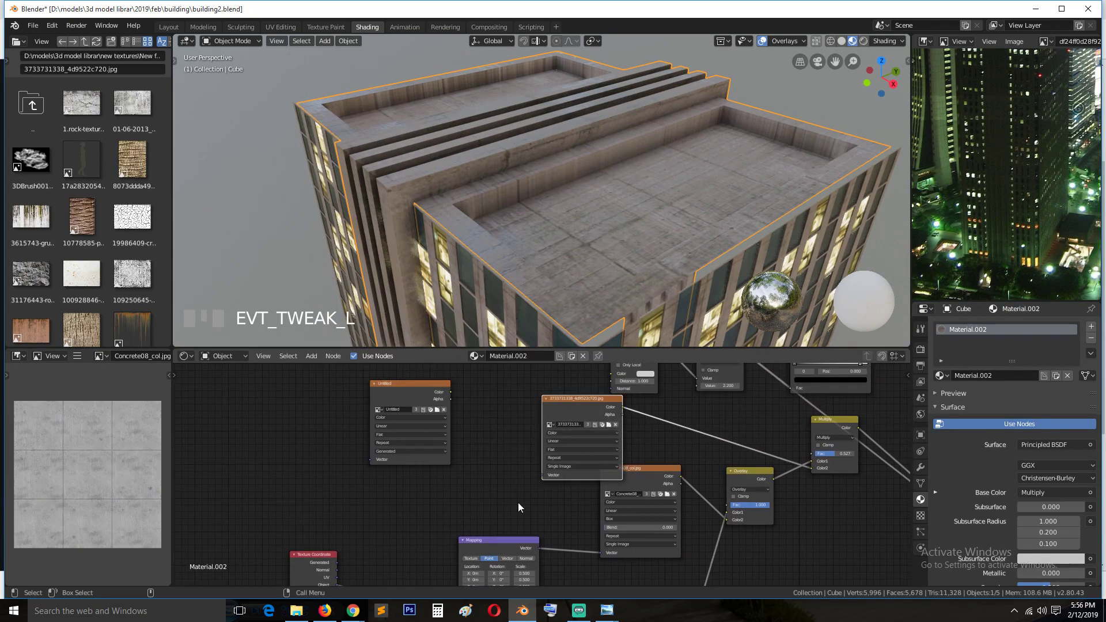
pyautogui.moveTo(496, 545); pyautogui.dragTo(419, 496)
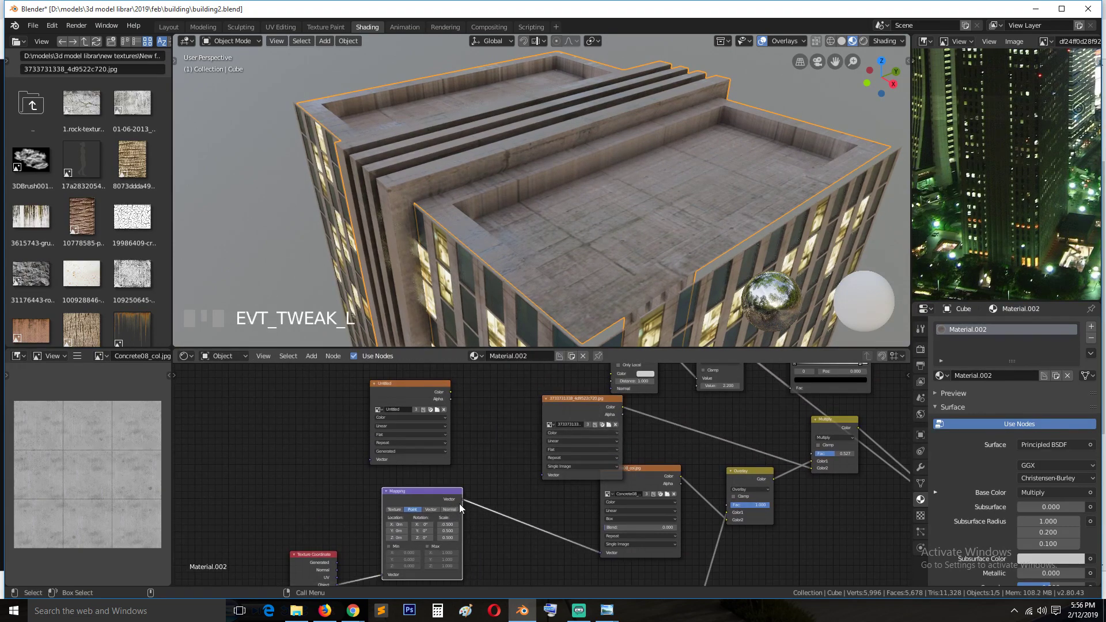
pyautogui.moveTo(517, 475); pyautogui.dragTo(540, 474)
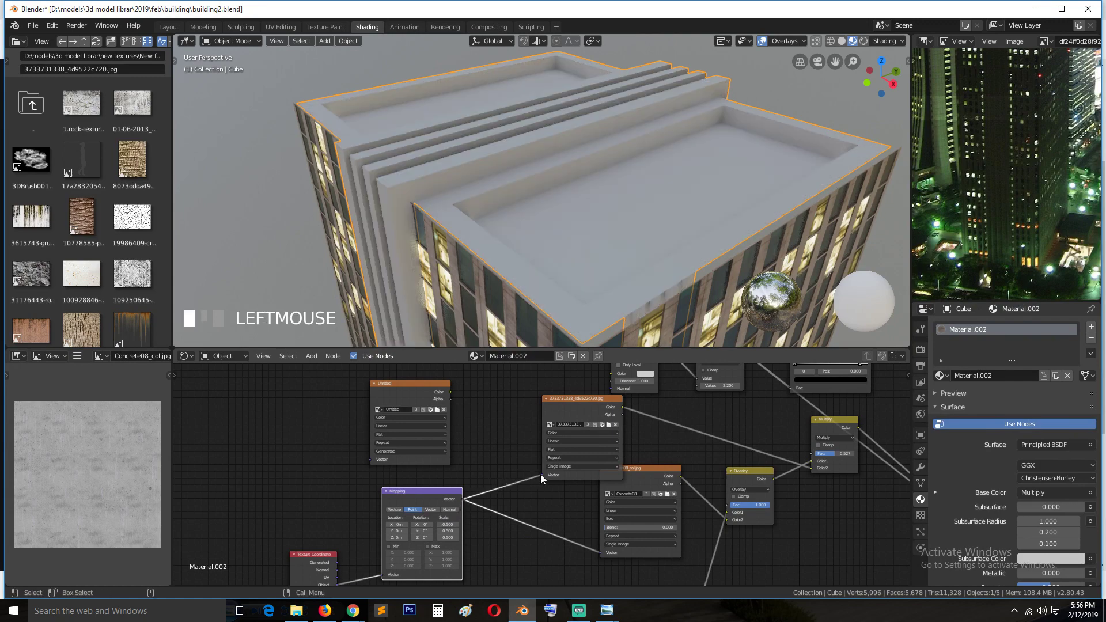
pyautogui.click(566, 449)
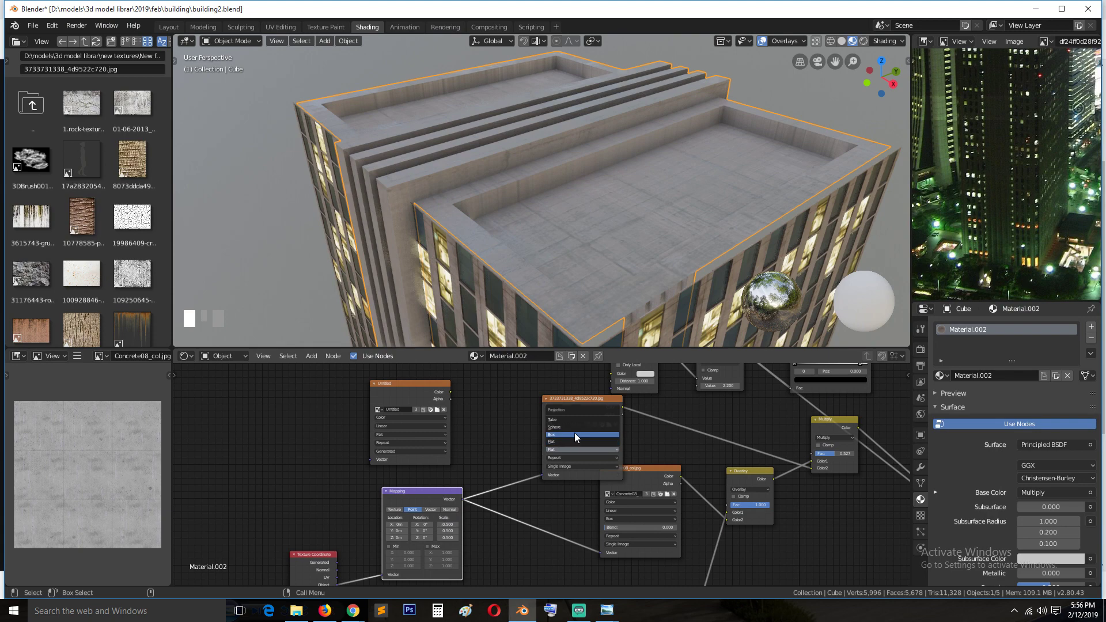
pyautogui.click(575, 435)
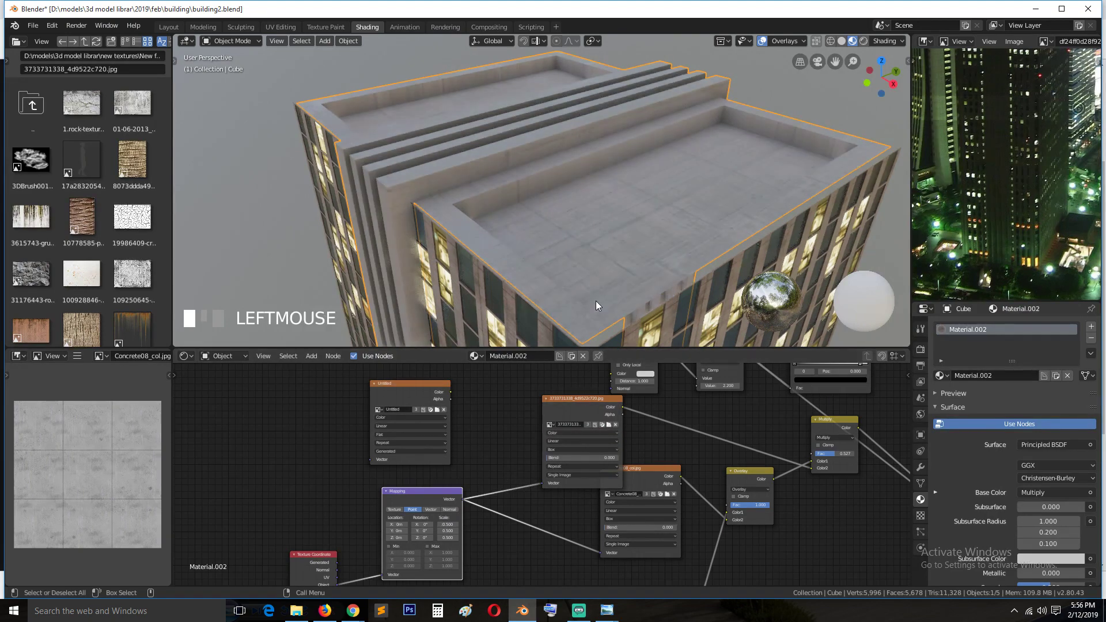
pyautogui.hotkey('ctrl', 's')
# Step: Connect Mapping to the concrete_001 image texture and set its projection to Box
pyautogui.press('`')
pyautogui.moveTo(583, 331); pyautogui.dragTo(586, 320, button='middle')
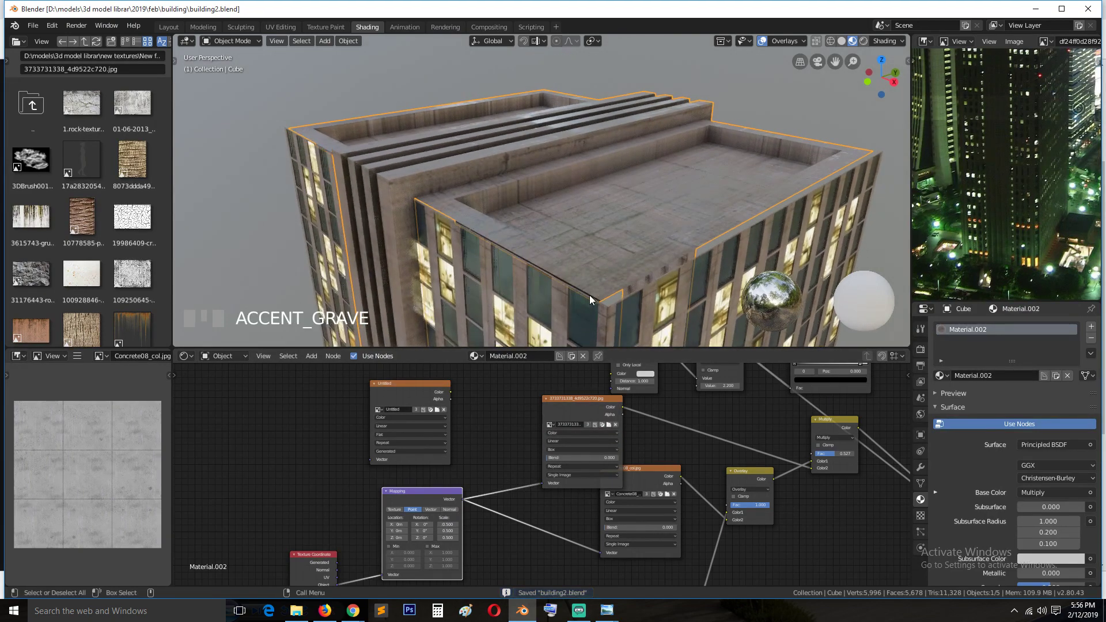
pyautogui.moveTo(593, 369)
pyautogui.mouseDown(button='middle')
pyautogui.moveTo(508, 507)
pyautogui.moveTo(603, 364)
pyautogui.mouseUp(button='middle')
pyautogui.moveTo(567, 487); pyautogui.dragTo(546, 472)
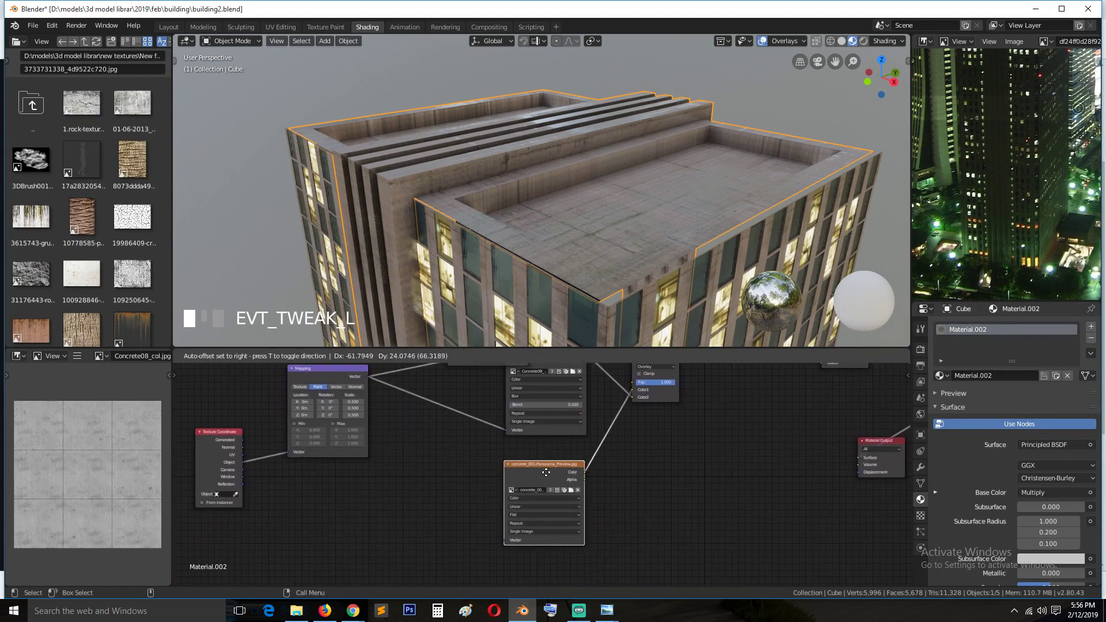
pyautogui.moveTo(371, 378); pyautogui.dragTo(509, 537)
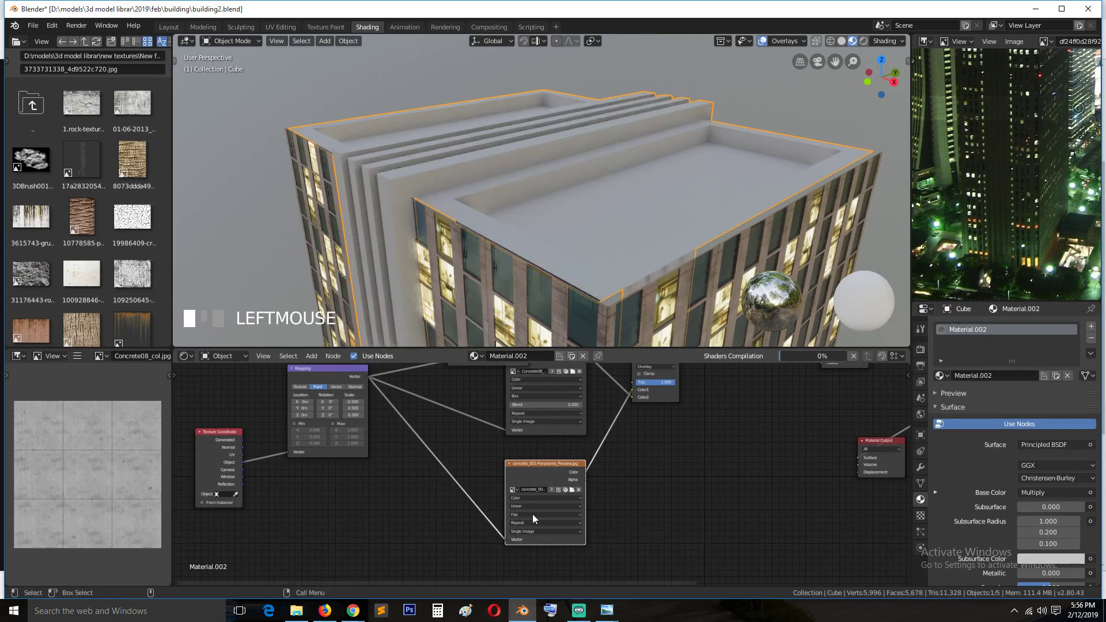
pyautogui.click(533, 513)
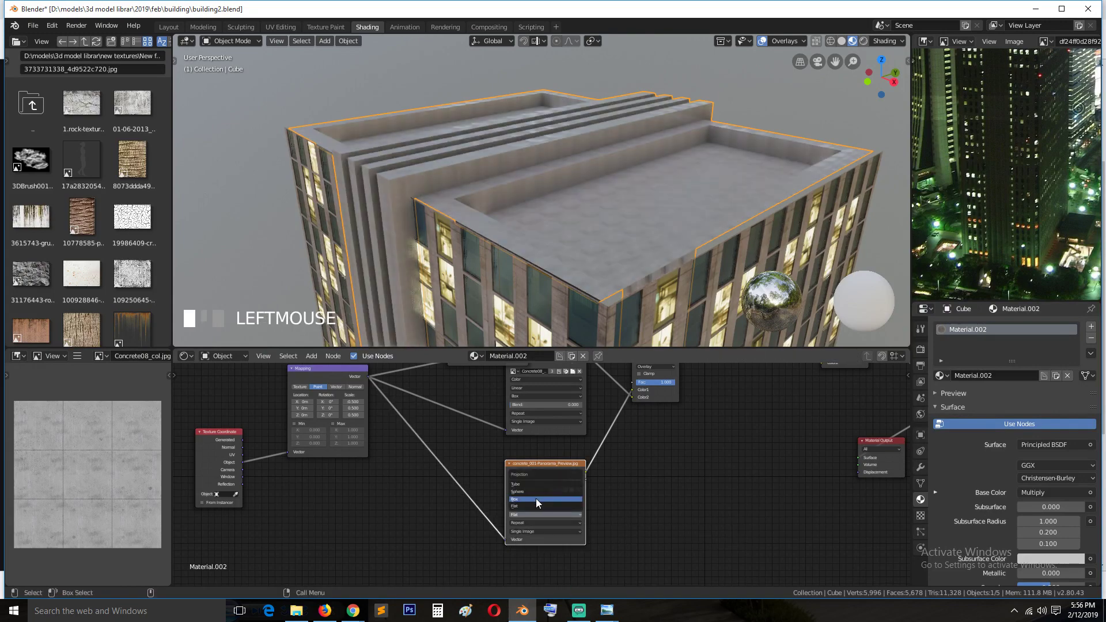
pyautogui.click(536, 499)
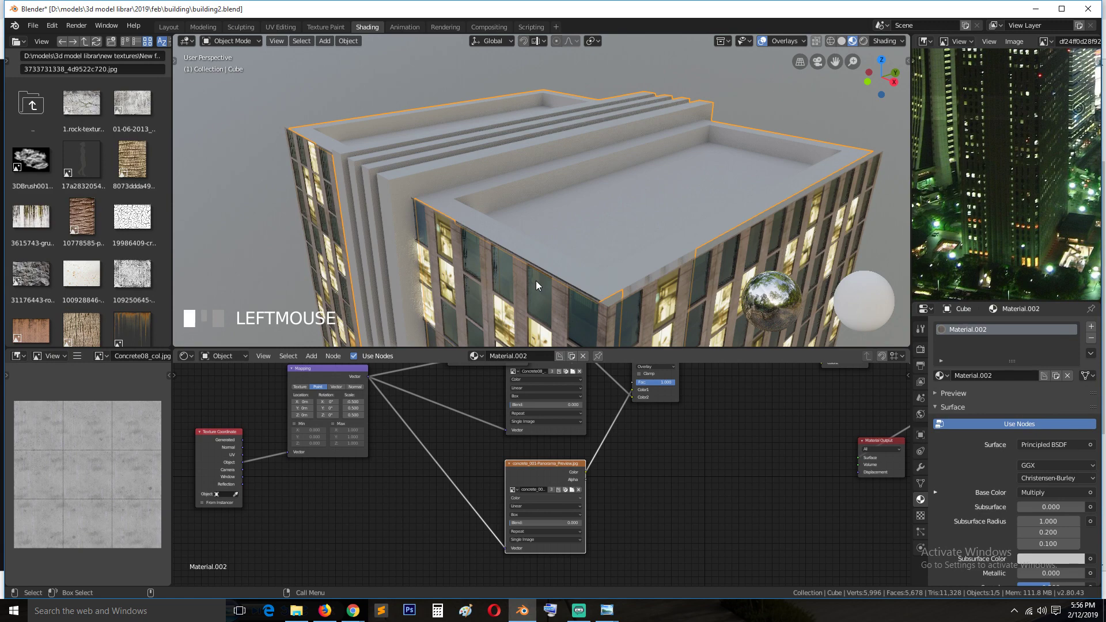
# Step: Set the Mapping node's scale to 0.180 on X, Y and Z
pyautogui.scroll(1, 536, 281)
pyautogui.press('`')
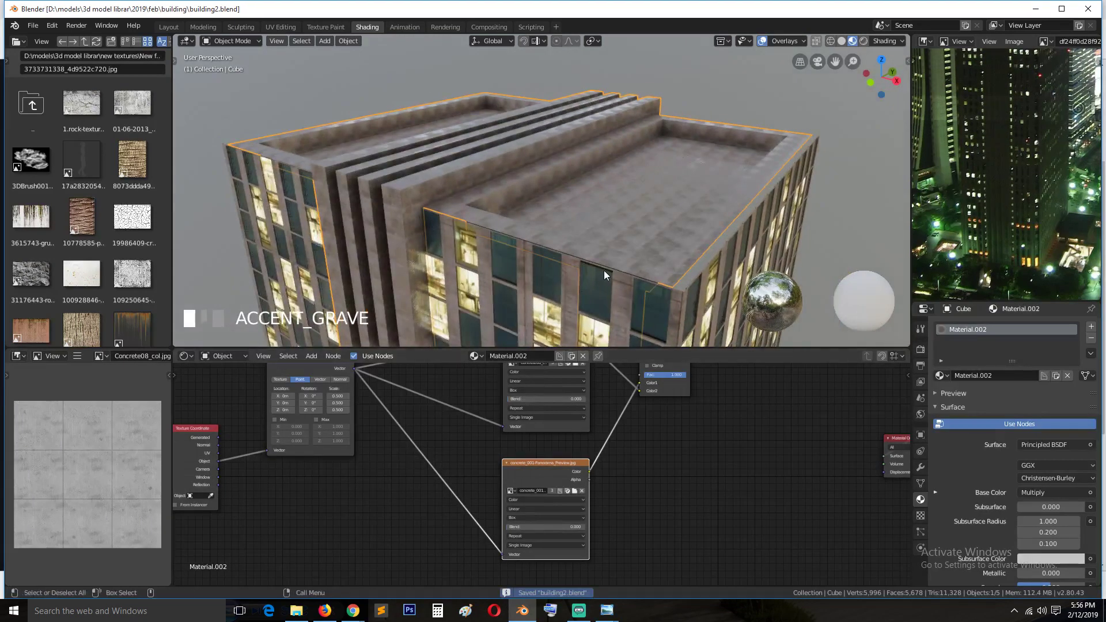
pyautogui.moveTo(603, 270); pyautogui.dragTo(624, 271, button='middle')
pyautogui.scroll(3, 625, 272)
pyautogui.scroll(-1, 441, 479)
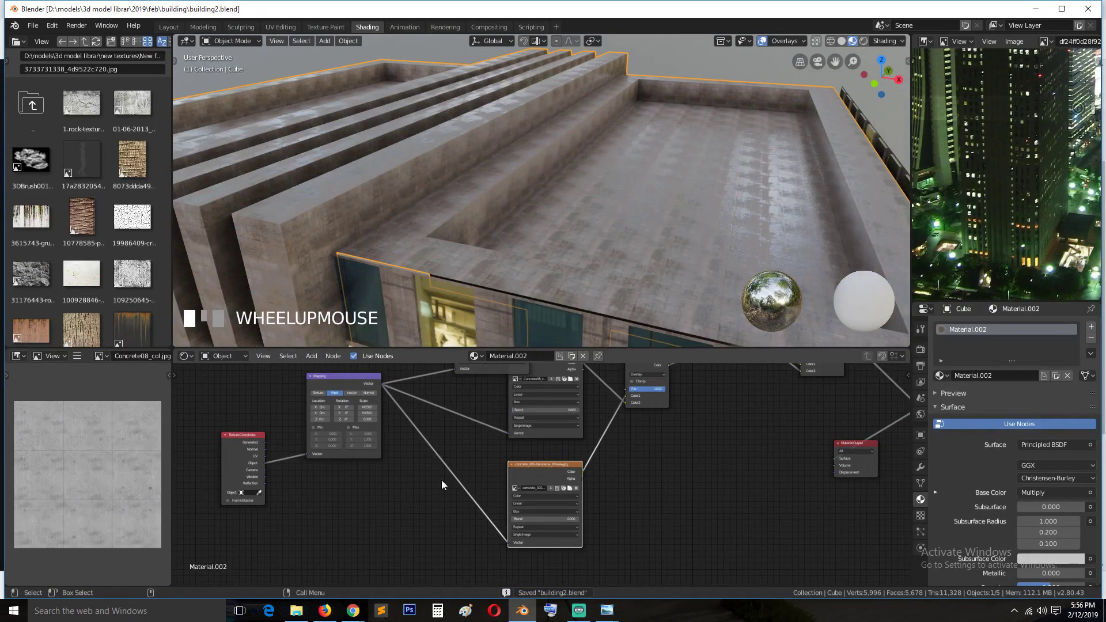
pyautogui.scroll(4, 419, 431)
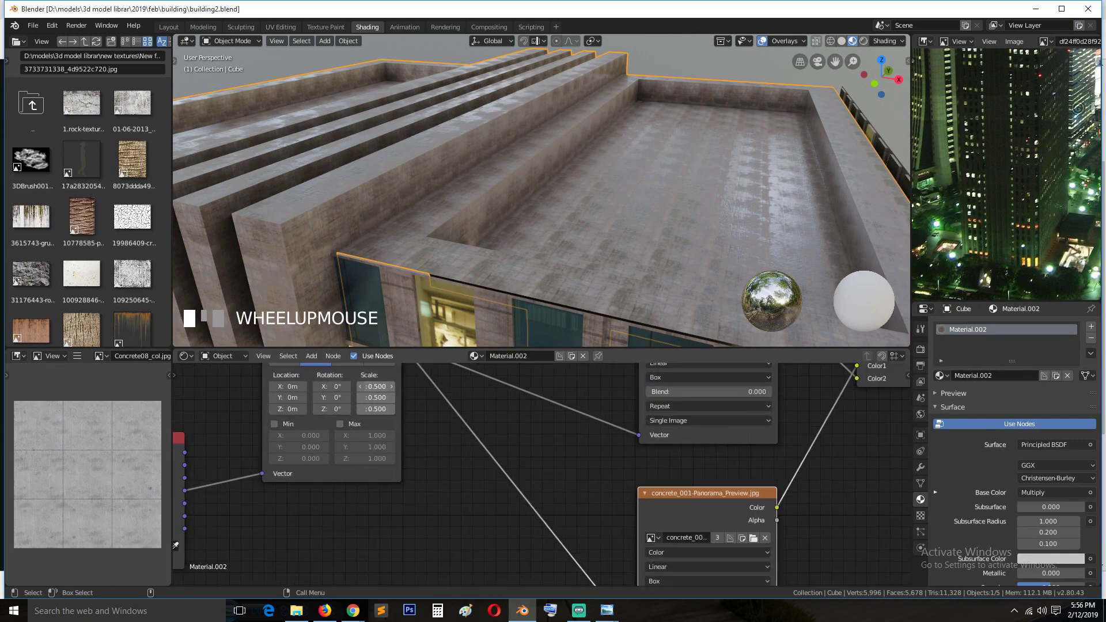
pyautogui.moveTo(376, 387); pyautogui.dragTo(374, 409)
pyautogui.press('`')
pyautogui.scroll(-3, 578, 199)
pyautogui.moveTo(578, 200); pyautogui.dragTo(589, 269, button='middle')
# Step: In Edit Mode, inset the building's inner roof face
pyautogui.press('`')
pyautogui.press('Tab')
pyautogui.hotkey('alt', 'a')
pyautogui.press('`')
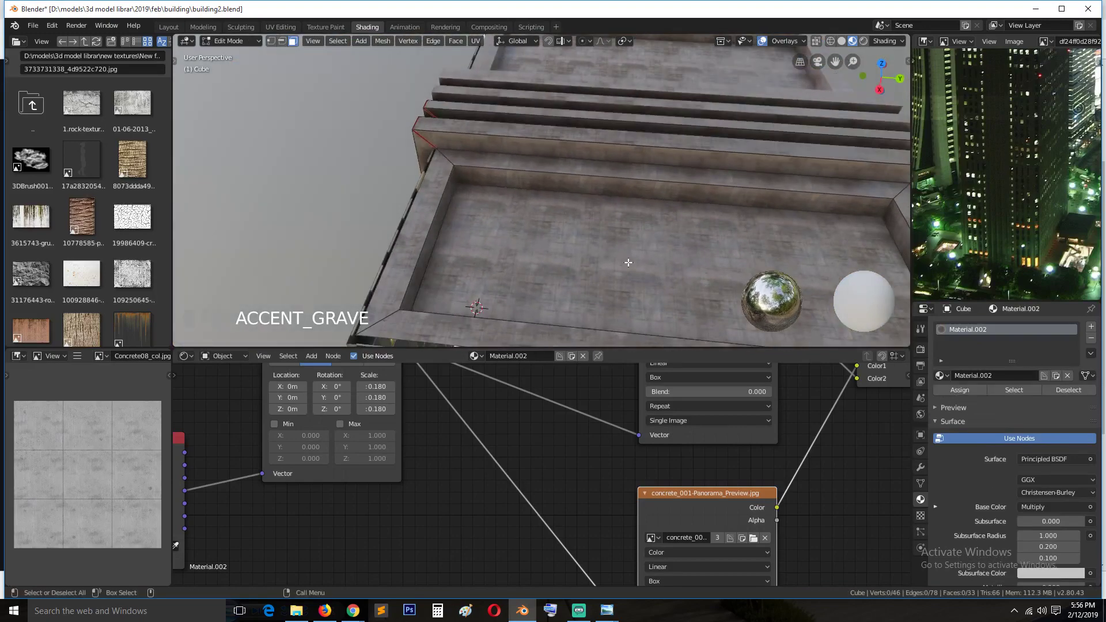
pyautogui.click(698, 243)
pyautogui.moveTo(698, 242); pyautogui.dragTo(631, 244, button='middle')
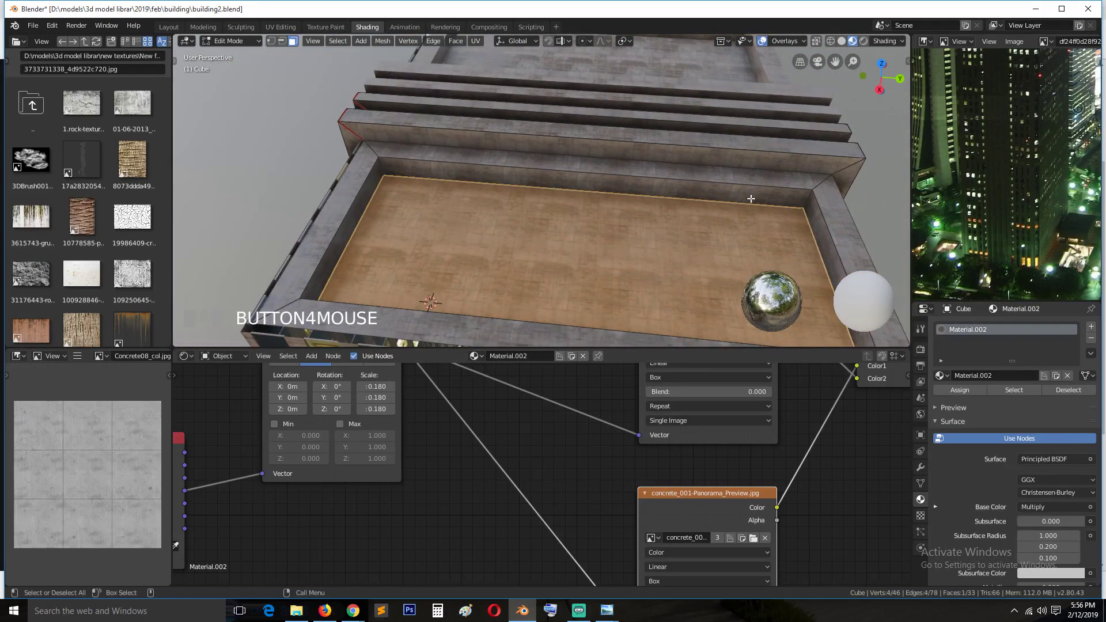
pyautogui.press('i')
pyautogui.click(730, 220)
# Step: Extrude the inset roof face up 5.5 m into a rooftop block
pyautogui.press('a')
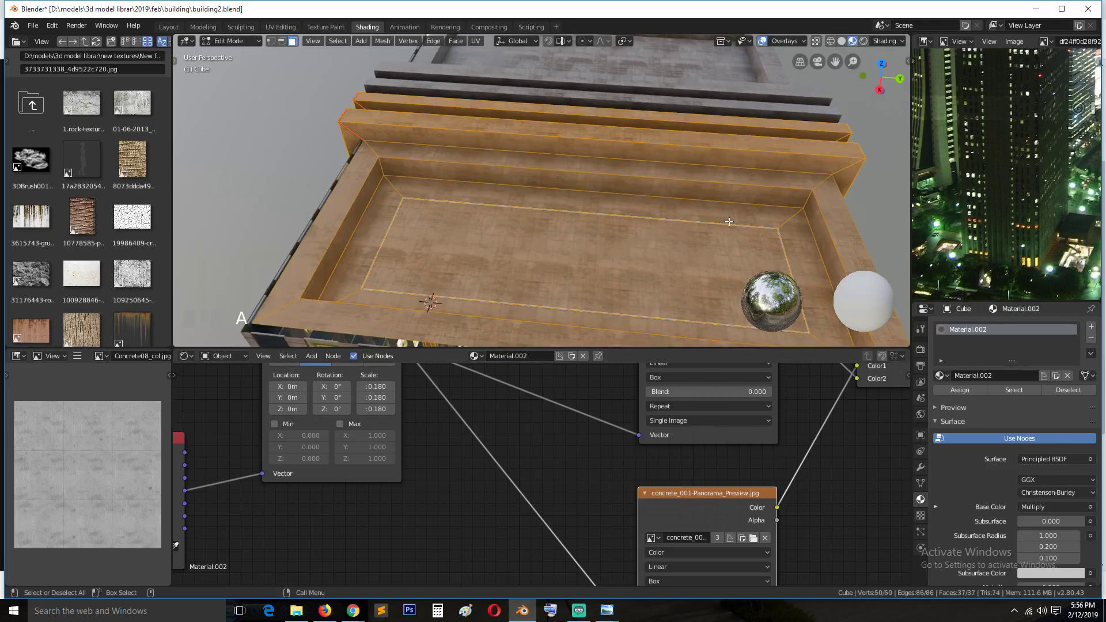
pyautogui.click(727, 231)
pyautogui.press('`')
pyautogui.moveTo(727, 230); pyautogui.dragTo(685, 253, button='middle')
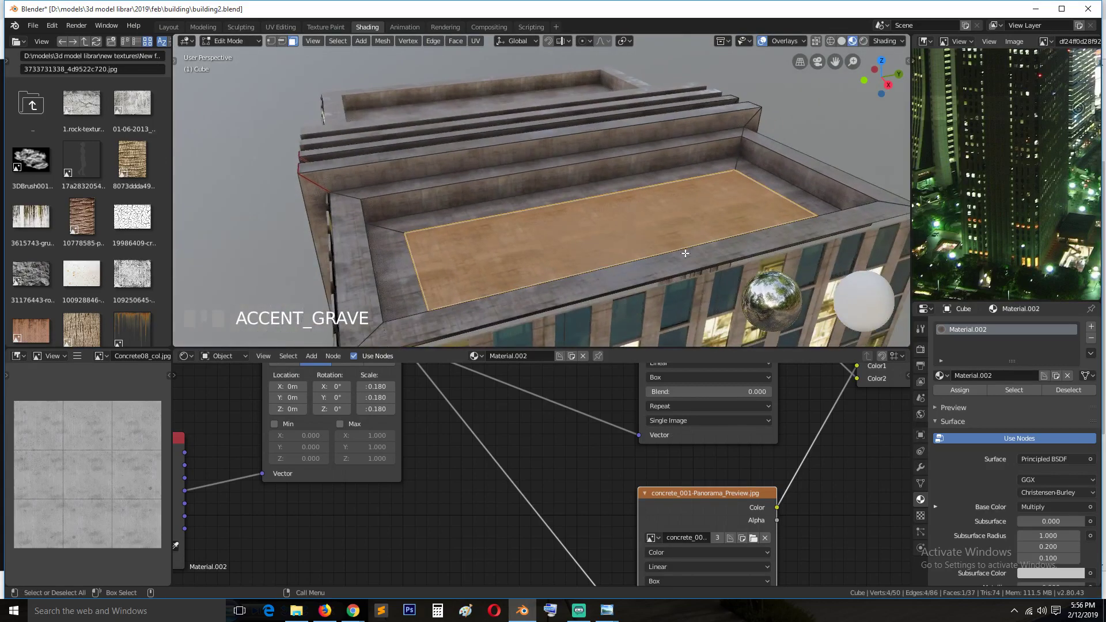
pyautogui.press('e')
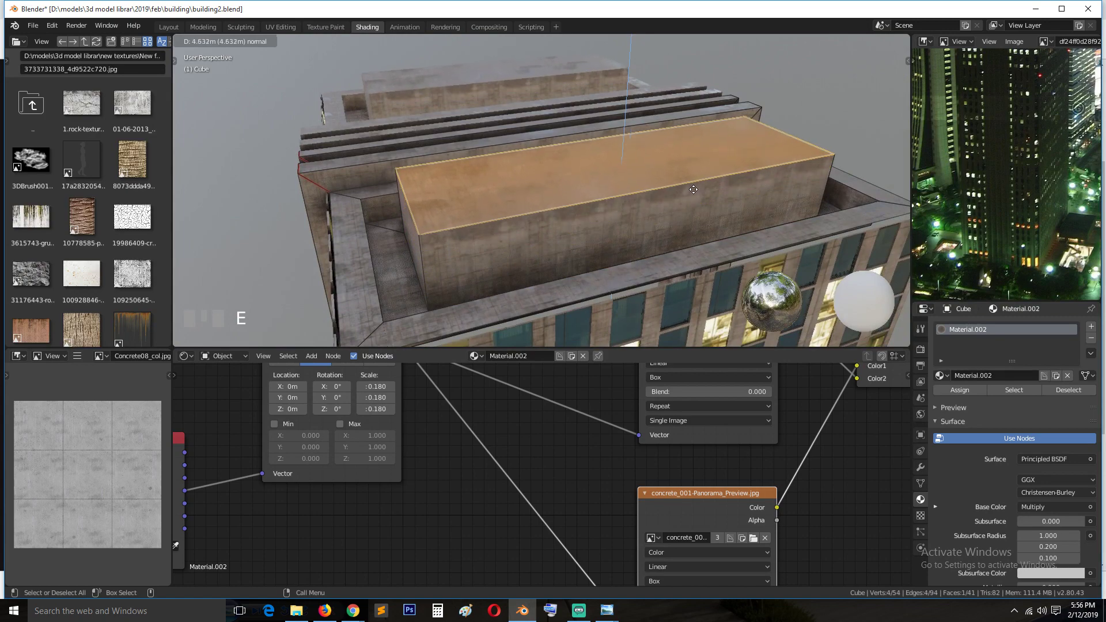
pyautogui.click(708, 181)
pyautogui.moveTo(708, 181); pyautogui.dragTo(731, 175, button='middle')
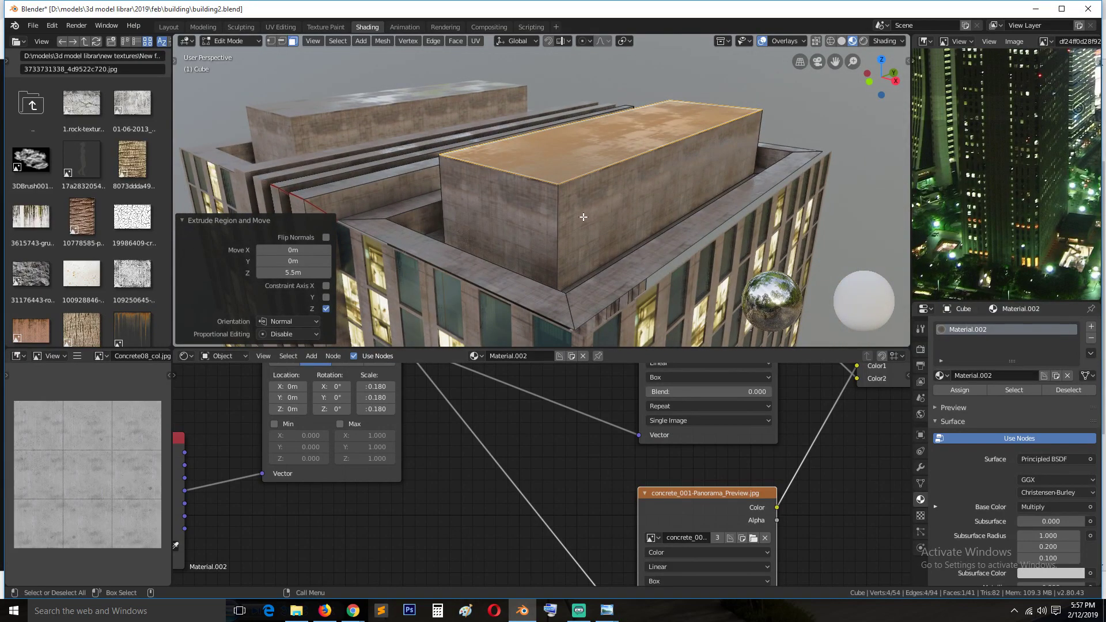
# Step: Add a centred loop cut across the rooftop block
pyautogui.moveTo(584, 217); pyautogui.dragTo(548, 225, button='middle')
pyautogui.click(565, 210)
pyautogui.click(616, 166)
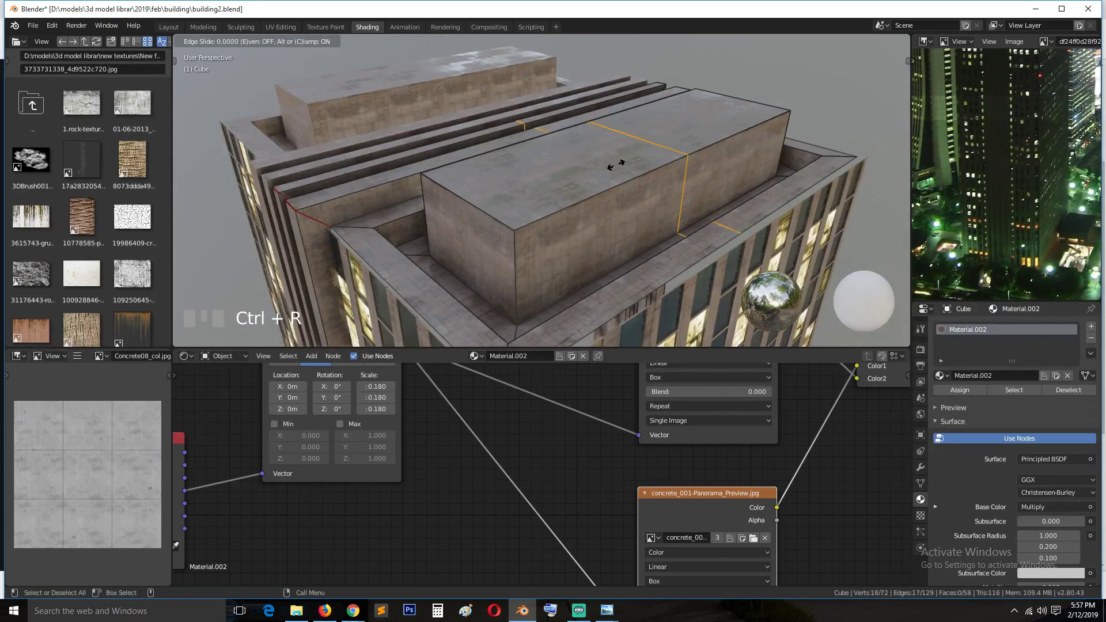
pyautogui.rightClick(618, 164)
# Step: Inset the top of the block's right half and extrude it up 5.08 m
pyautogui.press('3')
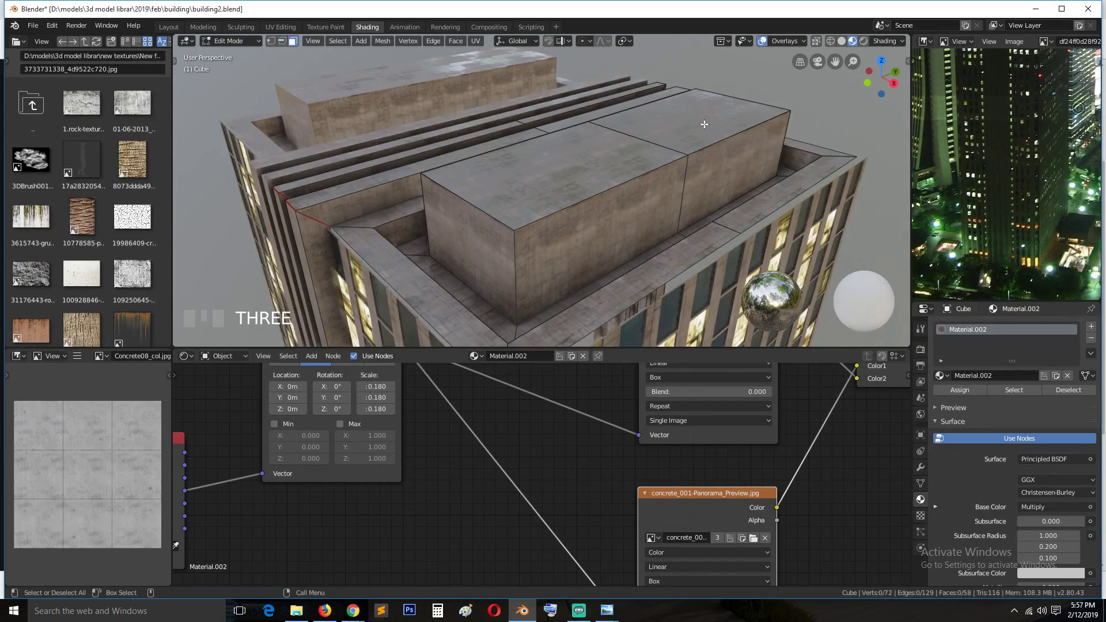
pyautogui.click(708, 129)
pyautogui.press('i')
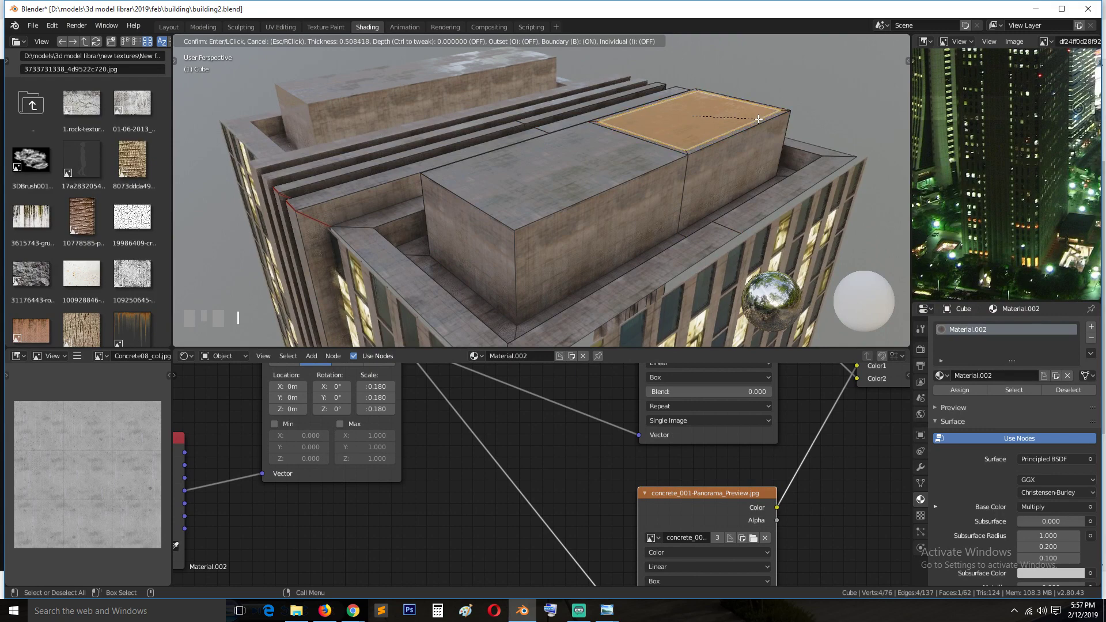
pyautogui.click(758, 119)
pyautogui.press('e')
pyautogui.click(753, 51)
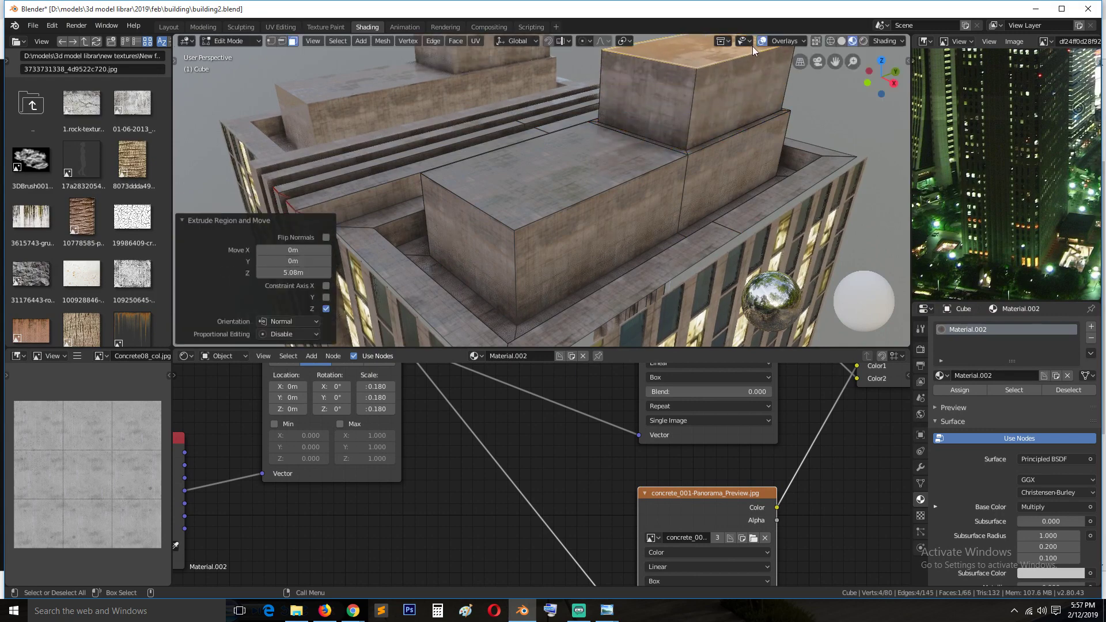
# Step: Inset a side face, narrow it along X and recess it 0.19 m as a doorway
pyautogui.click(675, 110)
pyautogui.press('i')
pyautogui.click(704, 86)
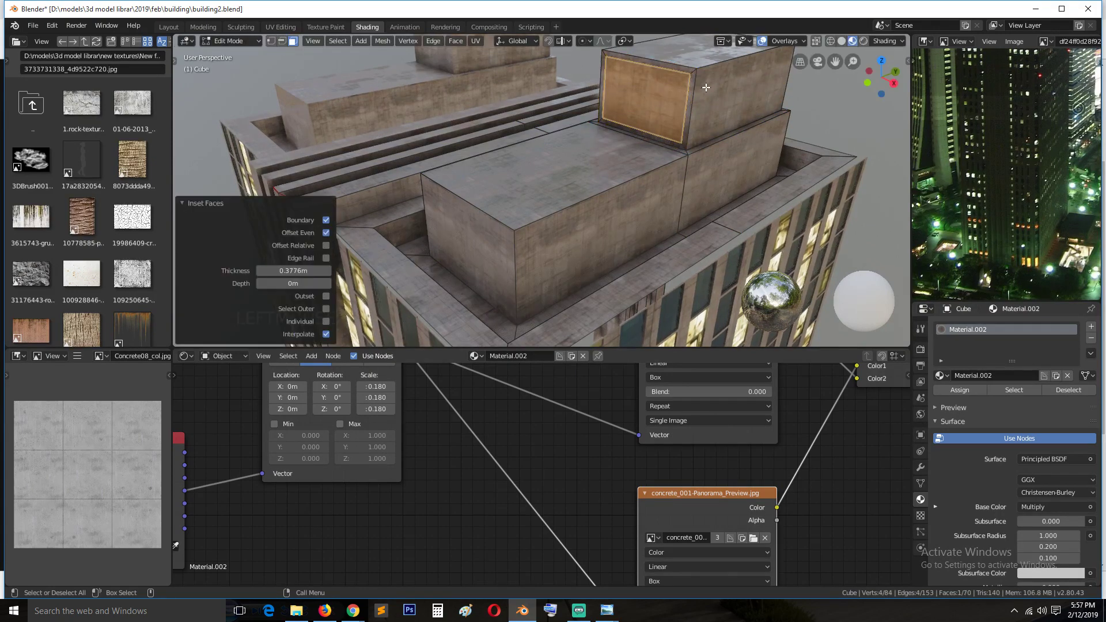
pyautogui.press('s')
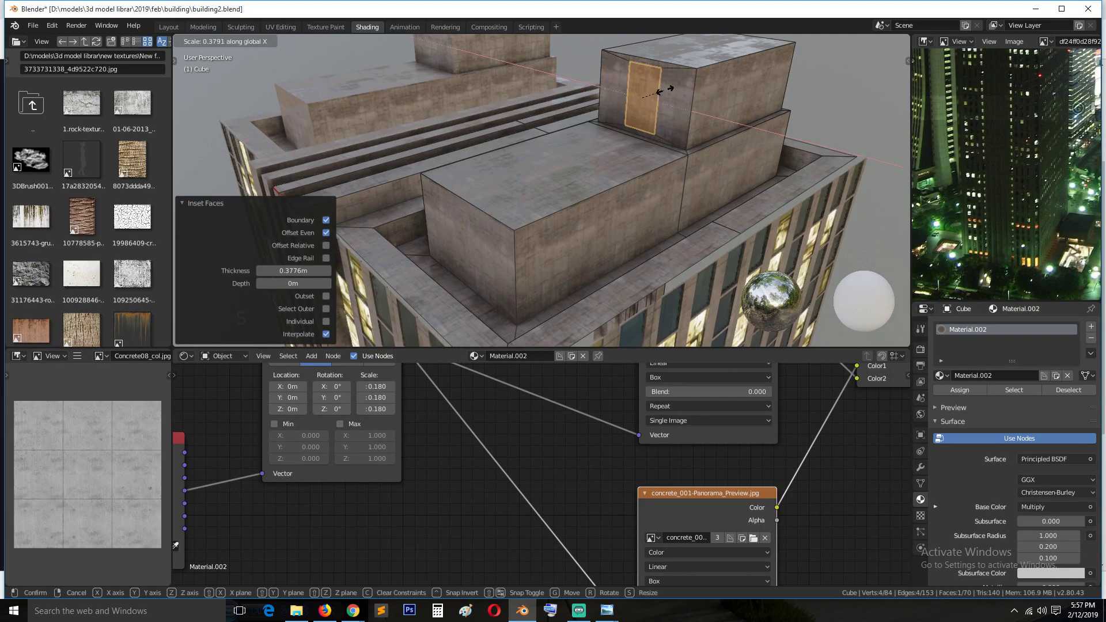
pyautogui.click(672, 90)
pyautogui.press('e')
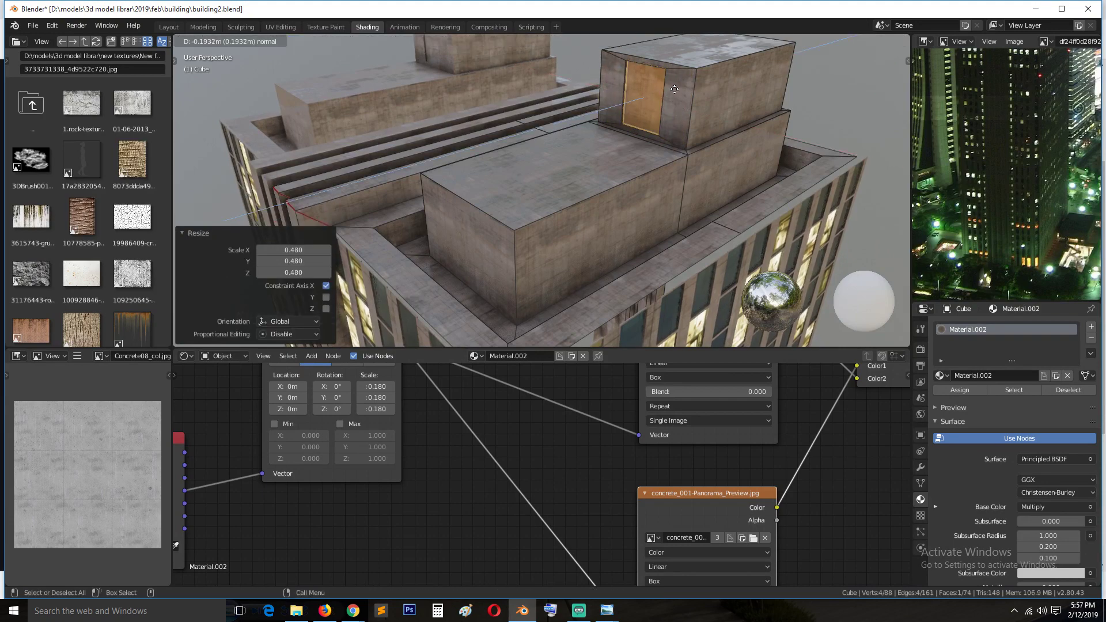
pyautogui.click(659, 96)
pyautogui.press('Tab')
pyautogui.scroll(-4, 651, 214)
pyautogui.moveTo(651, 214); pyautogui.dragTo(675, 230, button='middle')
pyautogui.press('Tab')
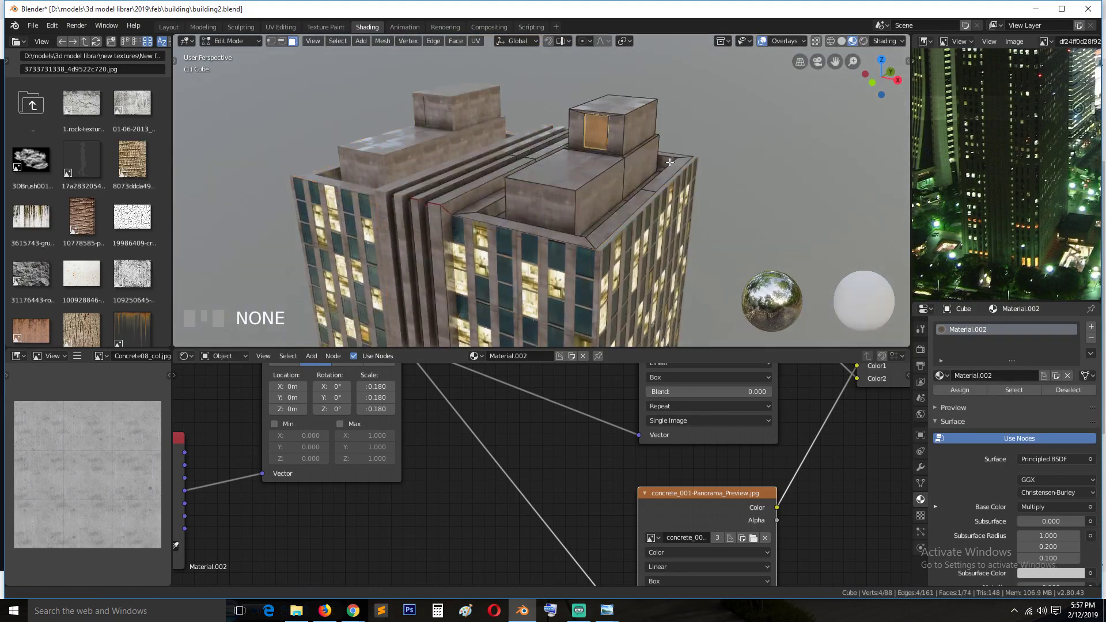
pyautogui.keyDown('shift'); pyautogui.moveTo(662, 179); pyautogui.dragTo(633, 237, button='middle'); pyautogui.keyUp('shift')
pyautogui.hotkey('ctrl', 'z')
pyautogui.hotkey('ctrl', 'z')
pyautogui.scroll(-4, 611, 261)
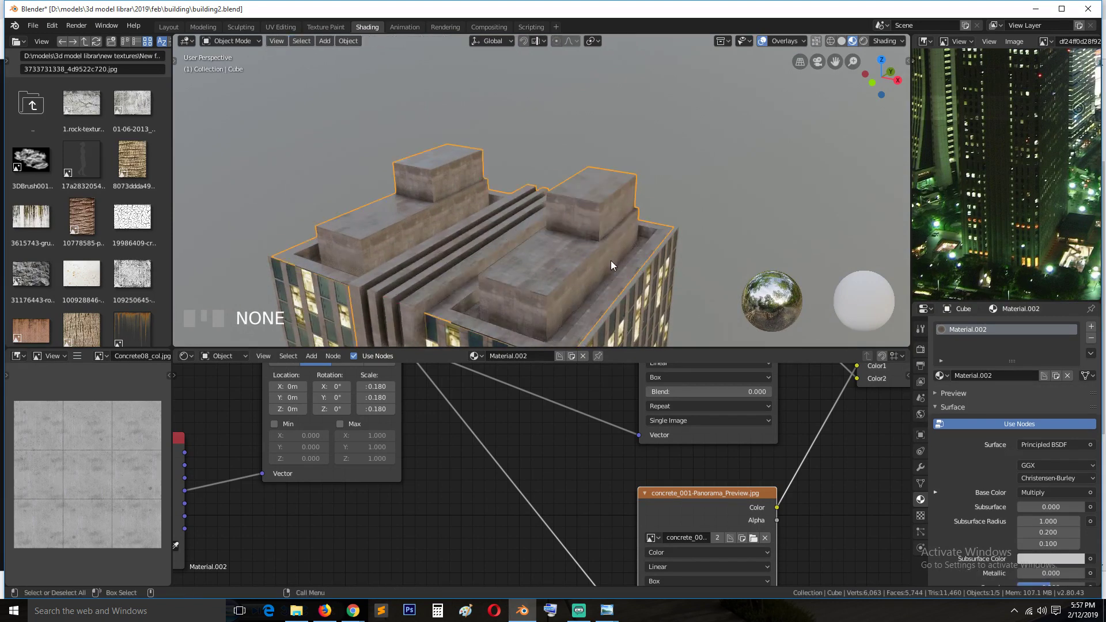
pyautogui.press('a')
pyautogui.press('`')
pyautogui.scroll(2, 578, 276)
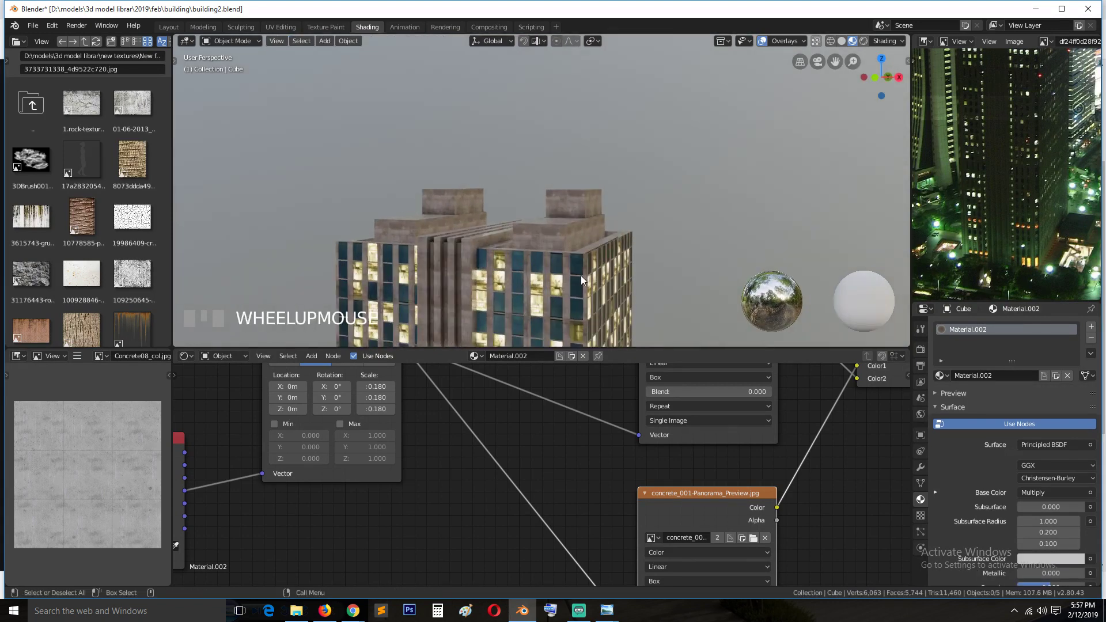
pyautogui.press('`')
pyautogui.scroll(-2, 648, 265)
pyautogui.press('`')
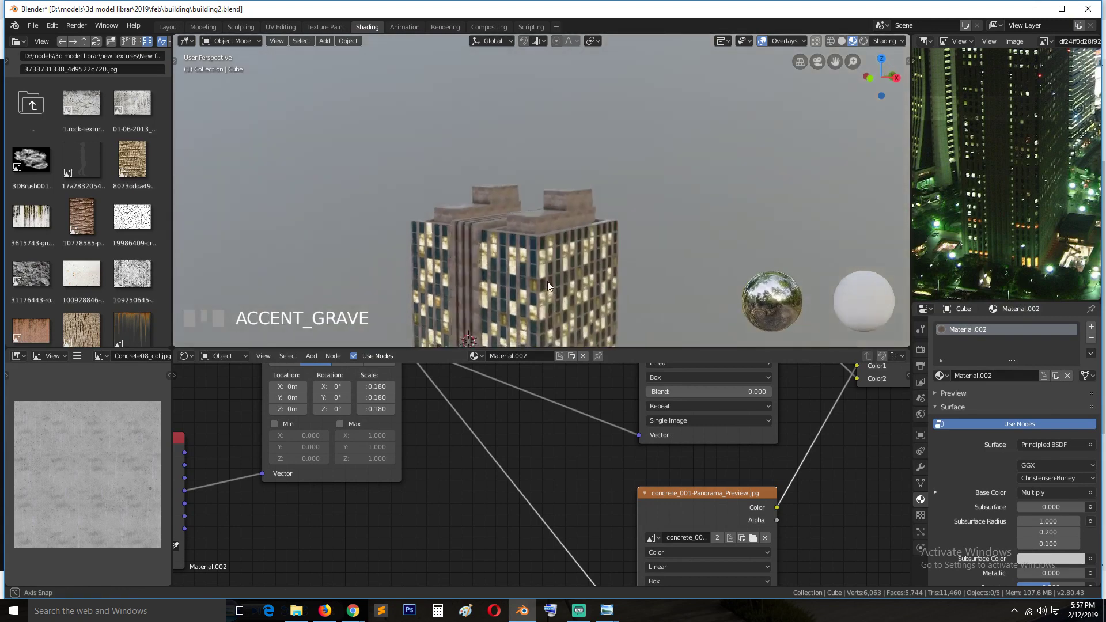
pyautogui.keyDown('shift'); pyautogui.moveTo(550, 237); pyautogui.dragTo(606, 141, button='middle'); pyautogui.keyUp('shift')
pyautogui.scroll(-2, 609, 252)
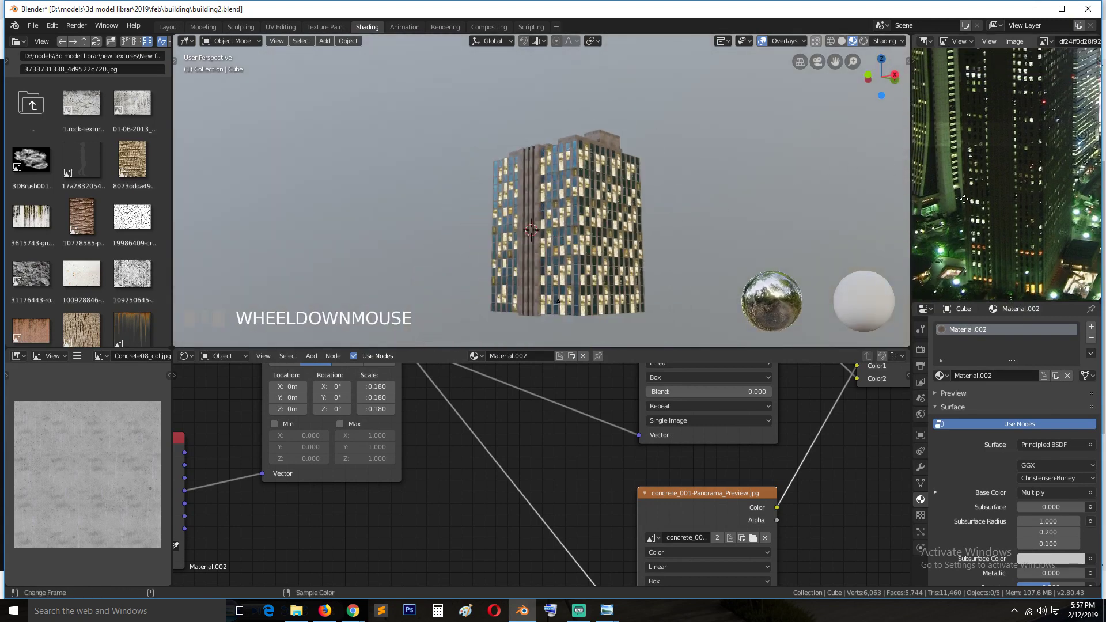
pyautogui.press('`')
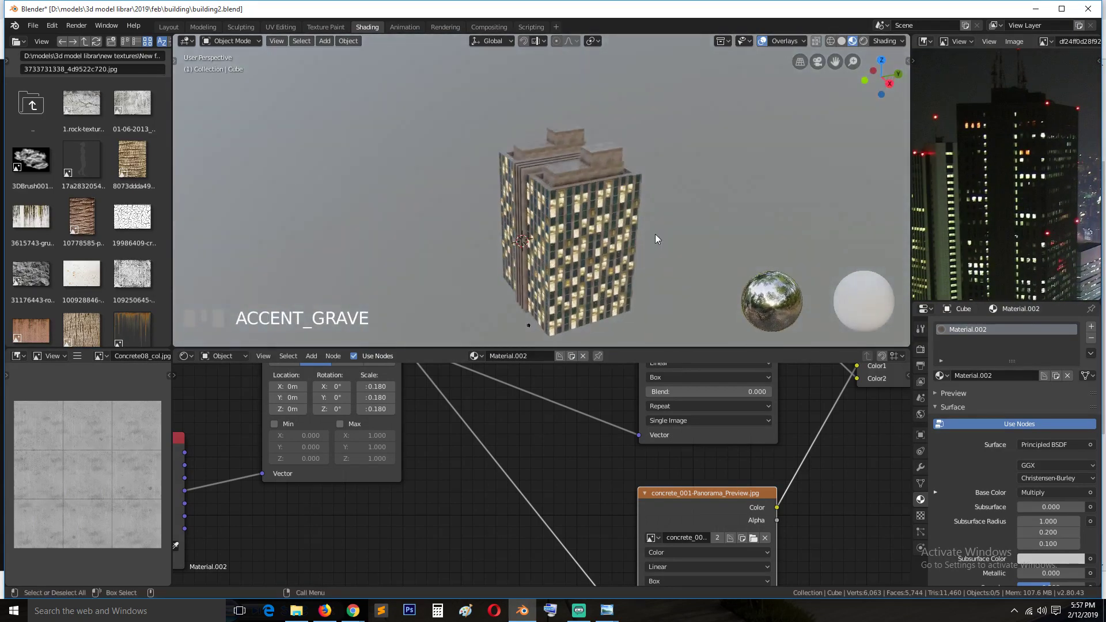
pyautogui.keyDown('shift'); pyautogui.moveTo(655, 233); pyautogui.dragTo(623, 279, button='middle'); pyautogui.keyUp('shift')
pyautogui.scroll(2, 623, 264)
pyautogui.press('`')
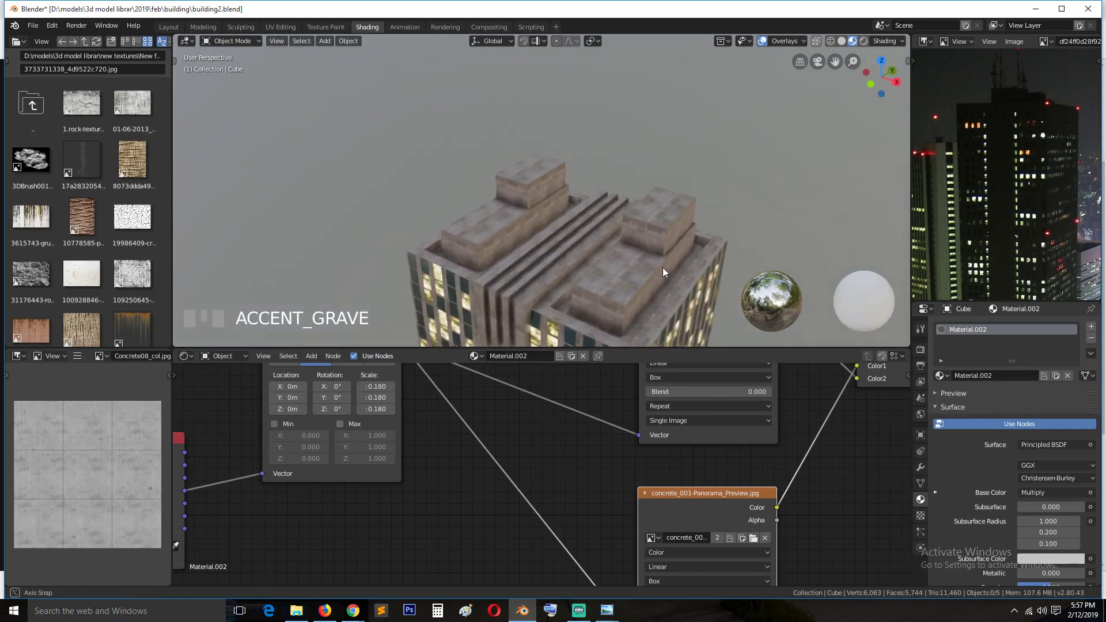
pyautogui.press('`')
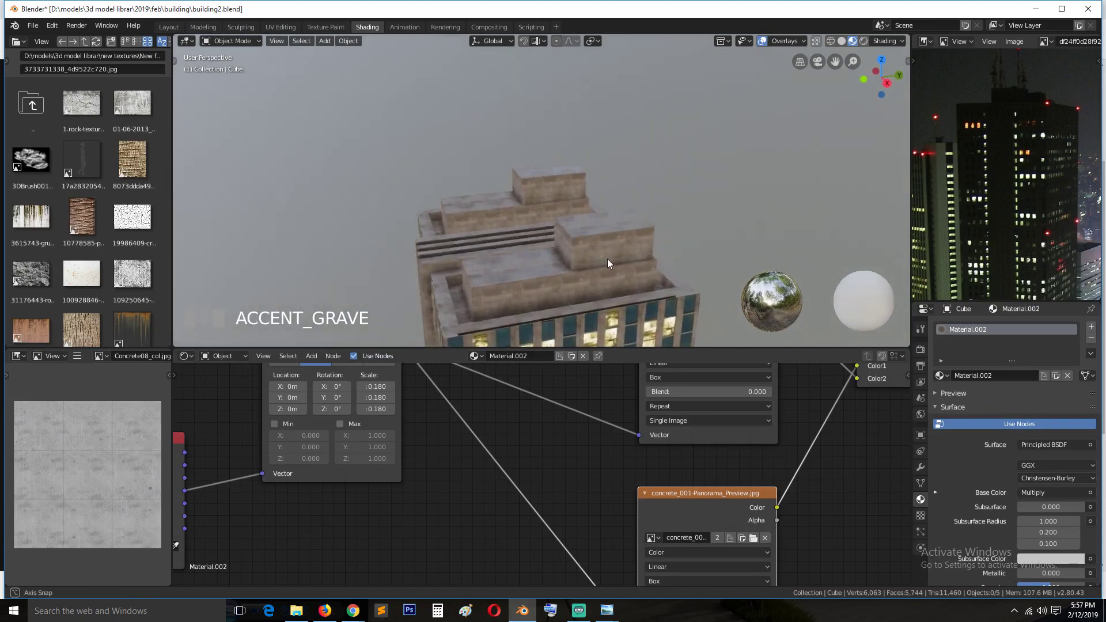
pyautogui.scroll(-3, 645, 228)
pyautogui.keyDown('shift'); pyautogui.moveTo(645, 223); pyautogui.dragTo(638, 195, button='middle'); pyautogui.keyUp('shift')
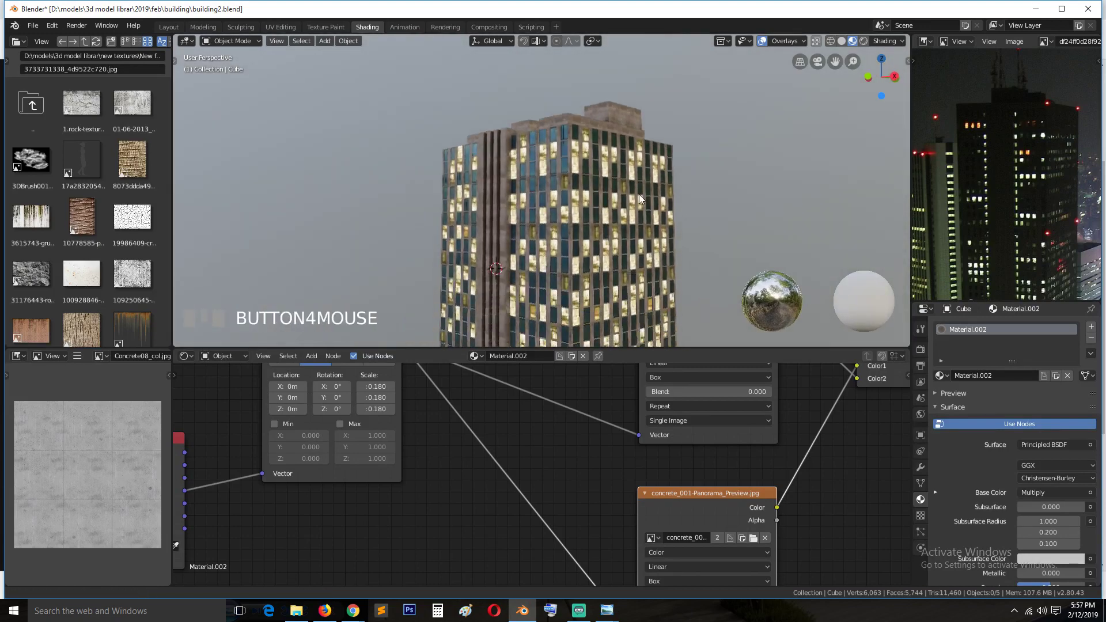
pyautogui.press('`')
pyautogui.scroll(2, 648, 216)
pyautogui.press('`')
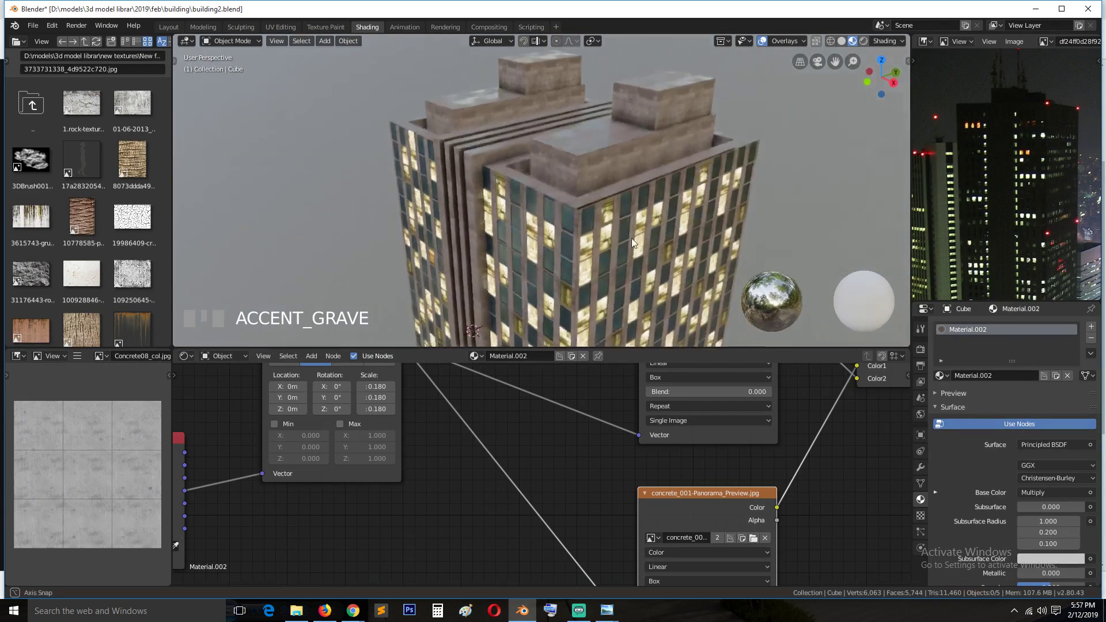
pyautogui.scroll(3, 617, 238)
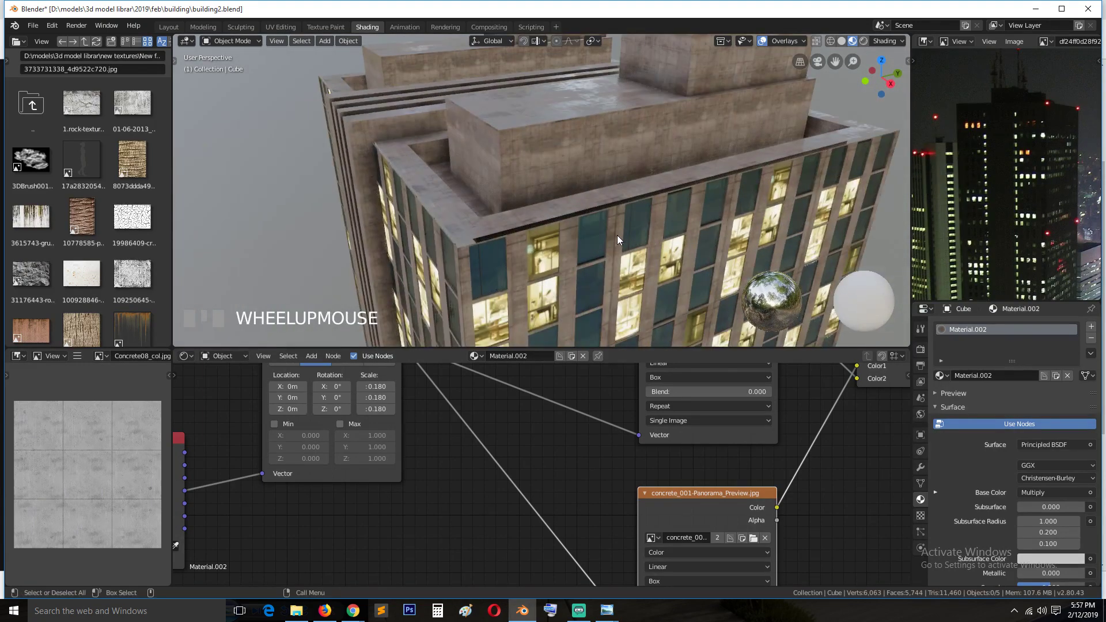
pyautogui.press('`')
pyautogui.click(603, 240)
# Step: In edge select mode, move a roof edge near the parapet 0.445 m along X
pyautogui.press('Tab')
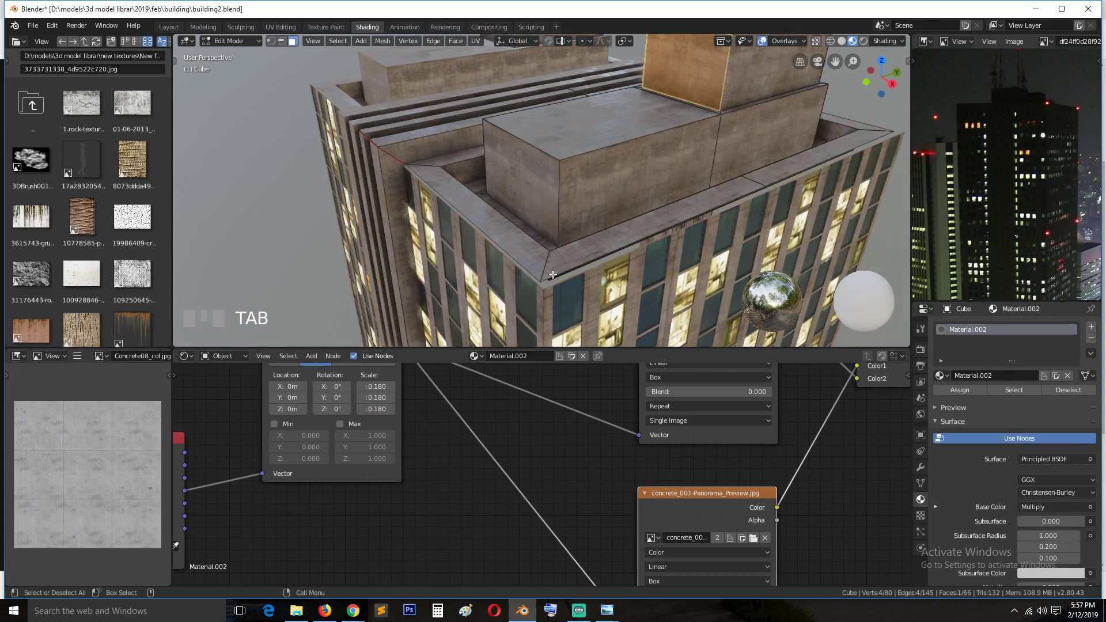
pyautogui.press('2')
pyautogui.click(638, 238)
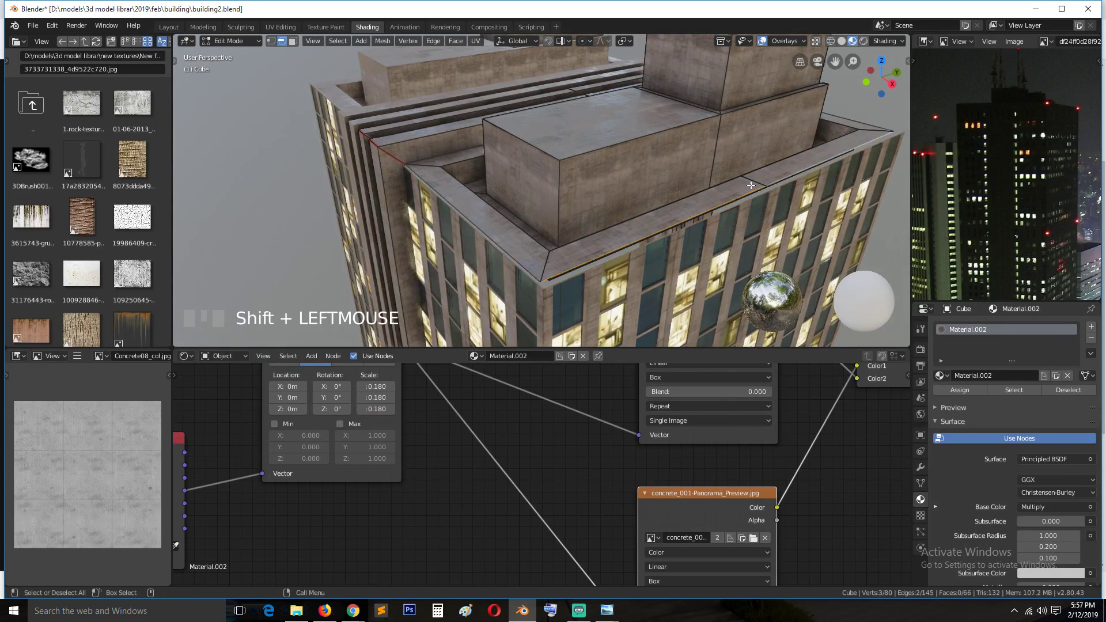
pyautogui.press('g')
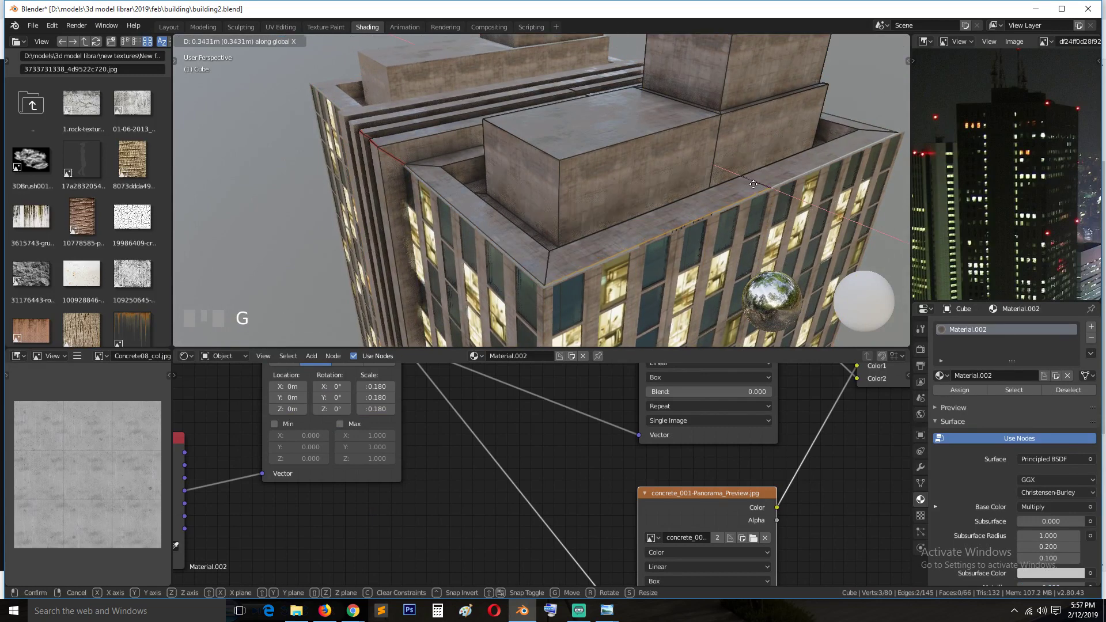
pyautogui.click(754, 185)
# Step: Move another roof edge 0.1019 m along Y and leave Edit Mode
pyautogui.click(491, 232)
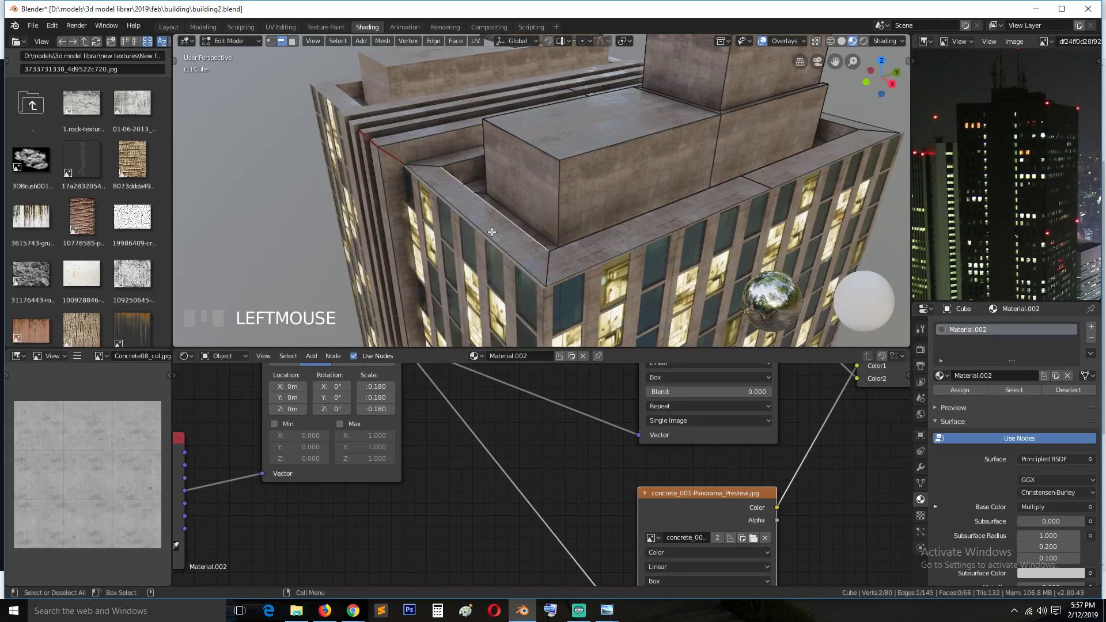
pyautogui.press('g')
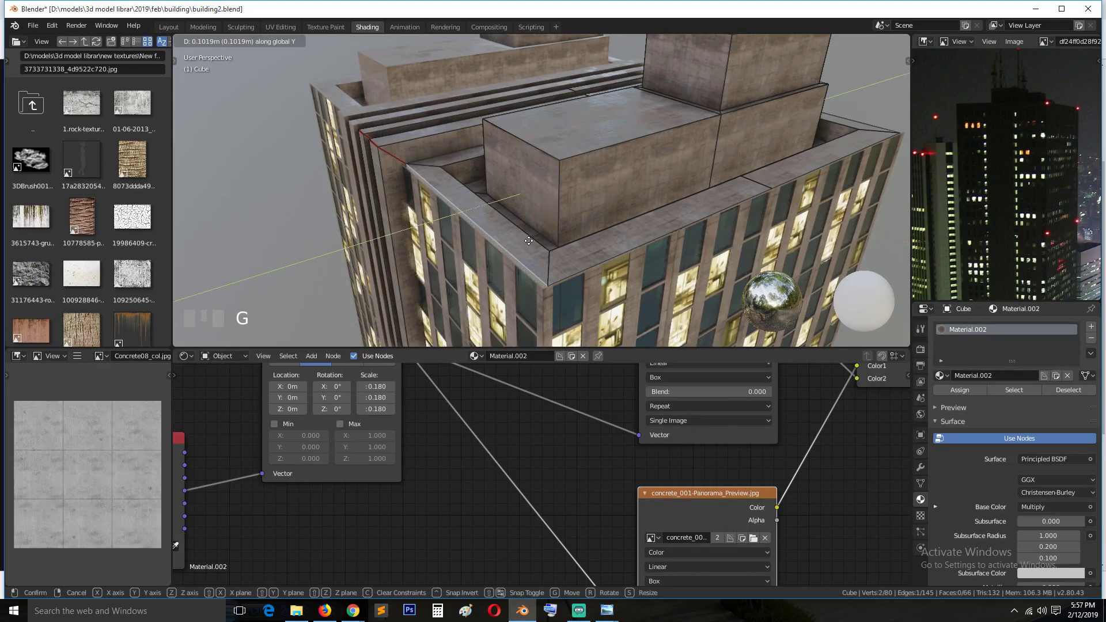
pyautogui.click(524, 241)
pyautogui.press('Tab')
pyautogui.scroll(-4, 589, 248)
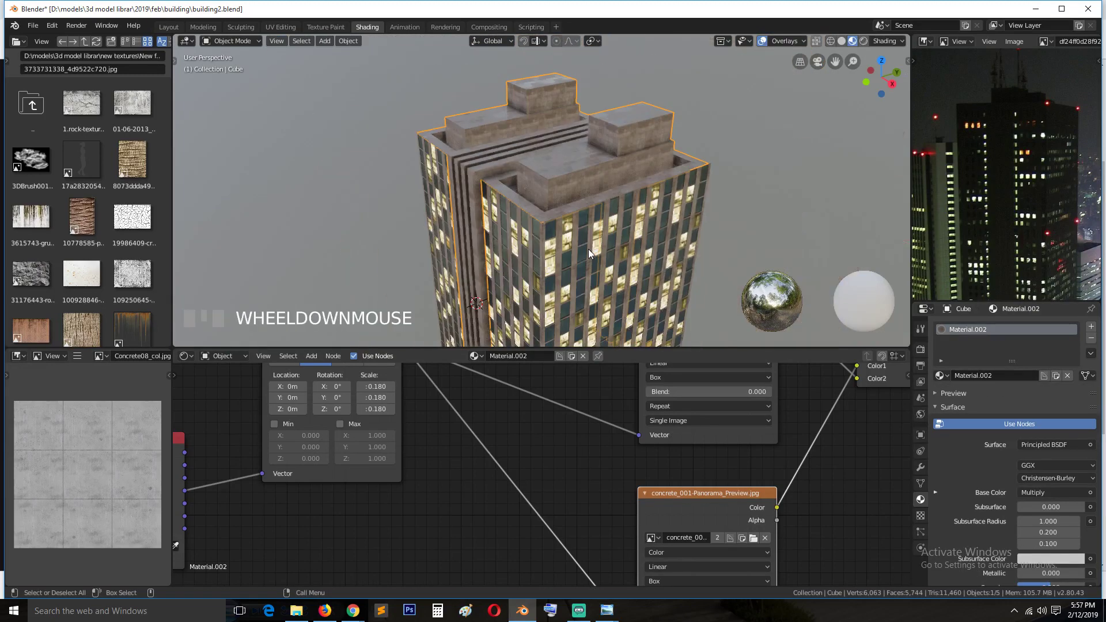
pyautogui.hotkey('alt', 'a')
# Step: Orbit around the building to inspect its side, then re-enter Edit Mode
pyautogui.press('`')
pyautogui.moveTo(607, 259); pyautogui.dragTo(590, 213, button='middle')
pyautogui.scroll(-3, 625, 159)
pyautogui.keyDown('shift'); pyautogui.moveTo(591, 213); pyautogui.dragTo(561, 262, button='middle'); pyautogui.keyUp('shift')
pyautogui.moveTo(571, 259); pyautogui.dragTo(437, 230, button='middle')
pyautogui.press('Tab')
pyautogui.keyDown('shift'); pyautogui.moveTo(471, 134); pyautogui.dragTo(613, 207, button='middle'); pyautogui.keyUp('shift')
# Step: Join the three selected window planes into one object
pyautogui.press('Tab')
pyautogui.click(478, 216)
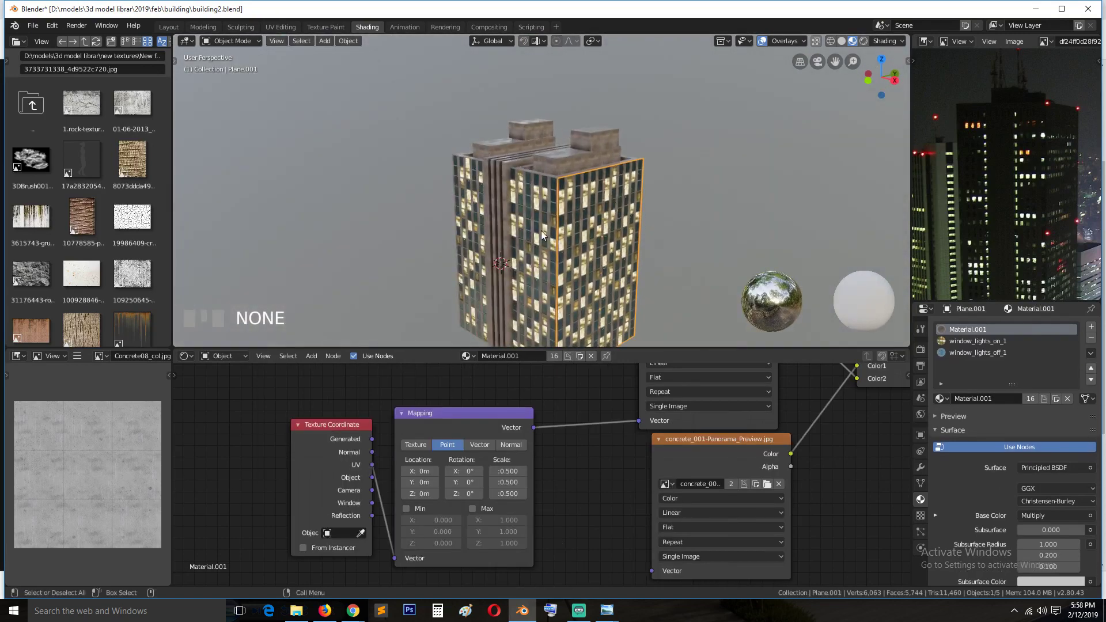
pyautogui.click(540, 231)
pyautogui.keyDown('shift'); pyautogui.click(471, 219); pyautogui.keyUp('shift')
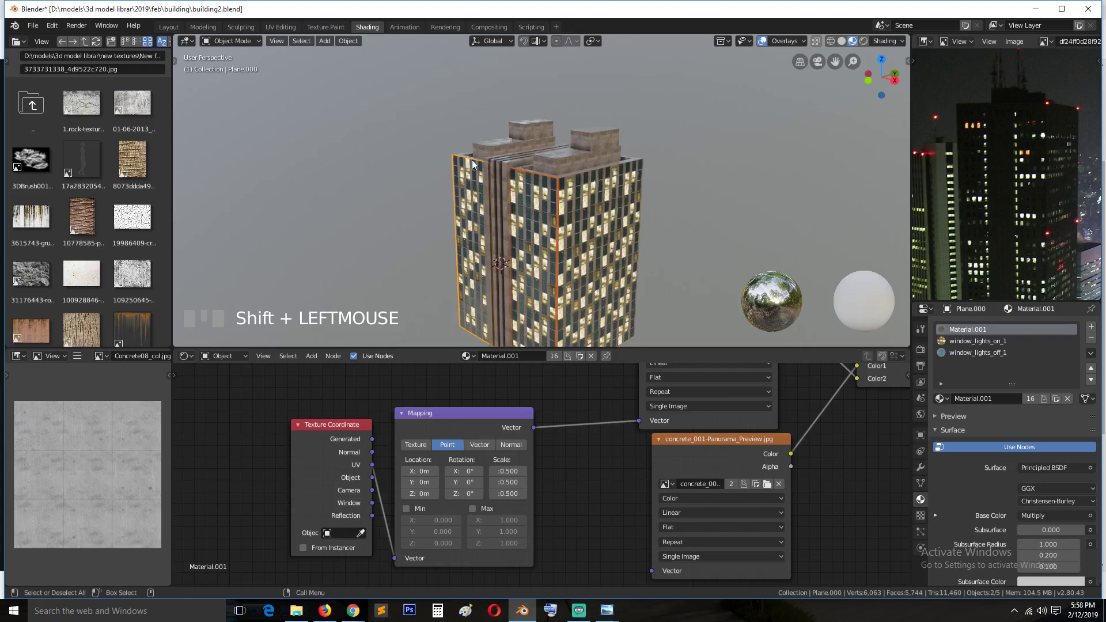
pyautogui.hotkey('ctrl', 'j')
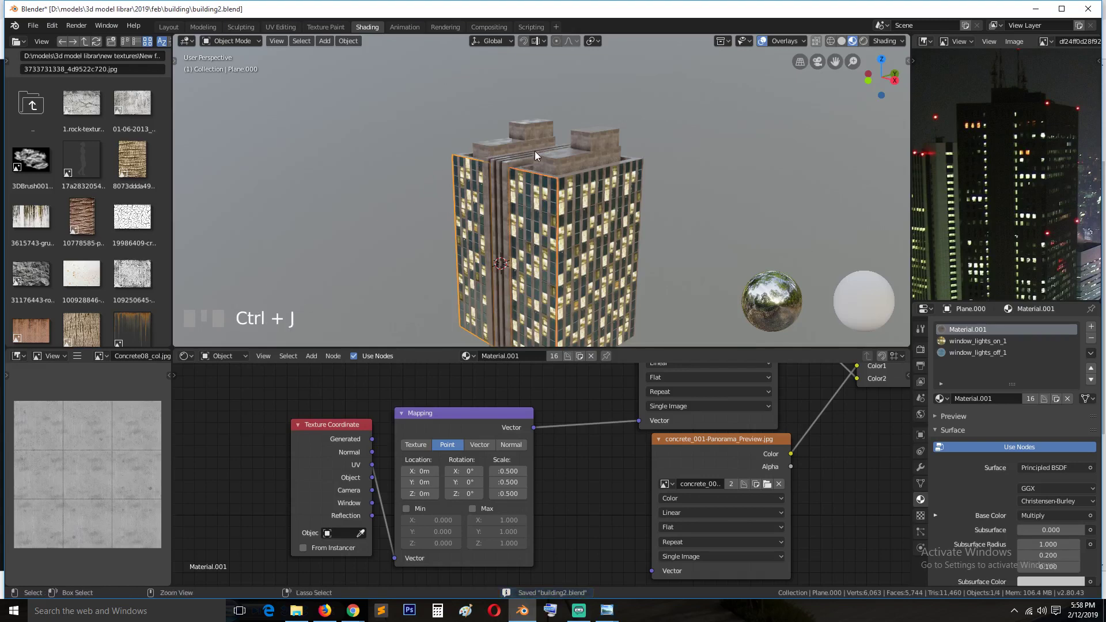
# Step: Reselect the joined window panels and inspect the front facade from several angles
pyautogui.hotkey('alt', 'a')
pyautogui.click(550, 209)
pyautogui.moveTo(574, 205); pyautogui.dragTo(560, 223, button='middle')
pyautogui.click(553, 235)
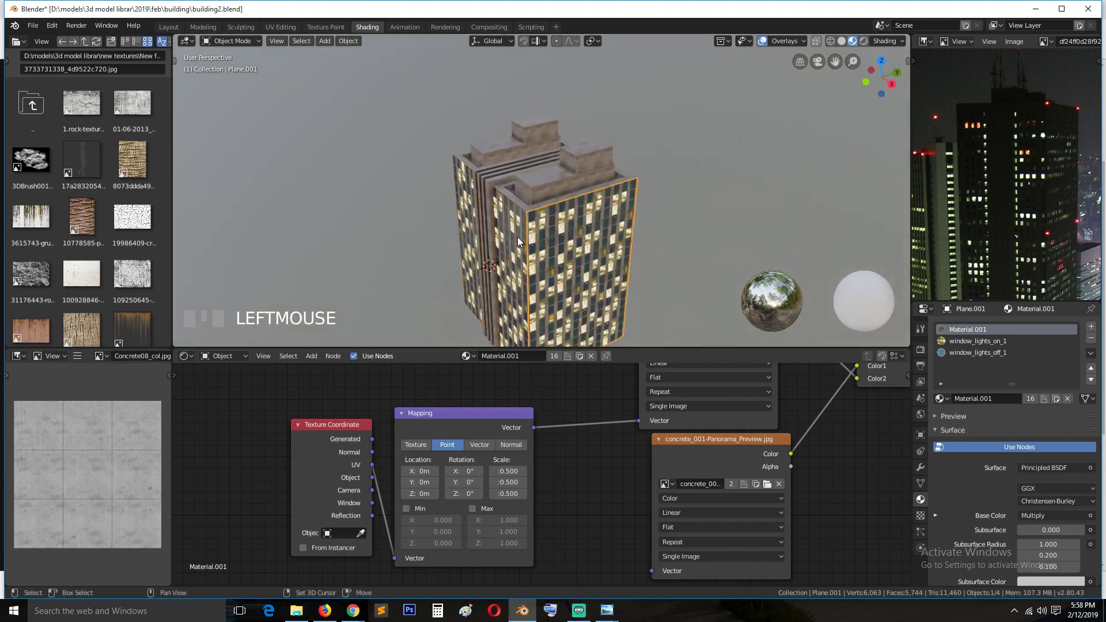
pyautogui.keyDown('shift'); pyautogui.click(573, 241); pyautogui.keyUp('shift')
pyautogui.click(576, 242)
pyautogui.scroll(5, 626, 227)
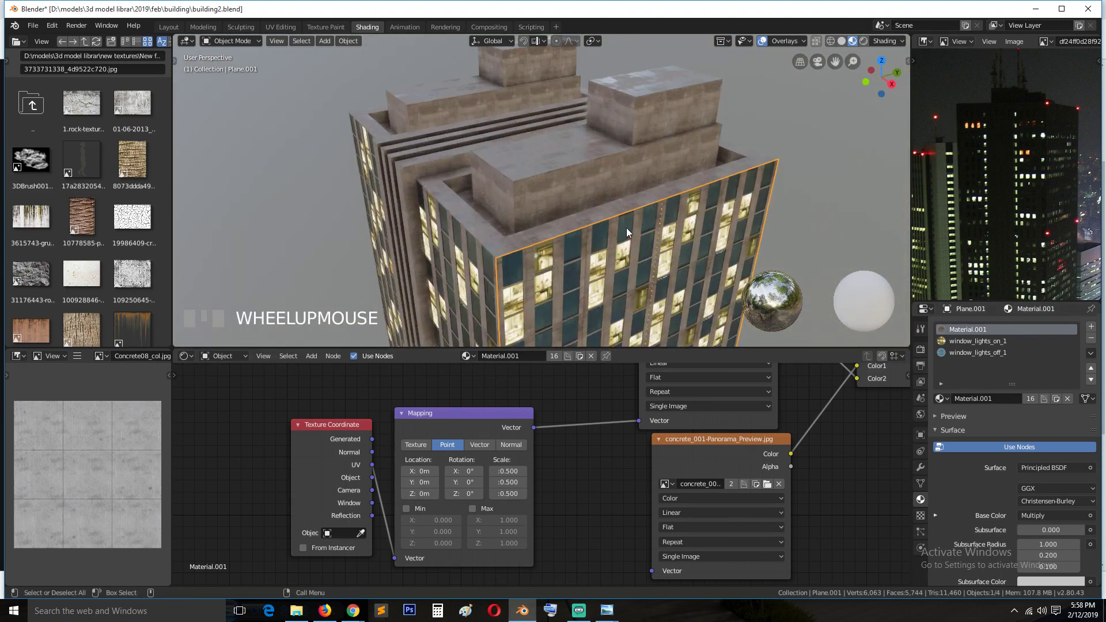
pyautogui.press('`')
pyautogui.scroll(-2, 646, 154)
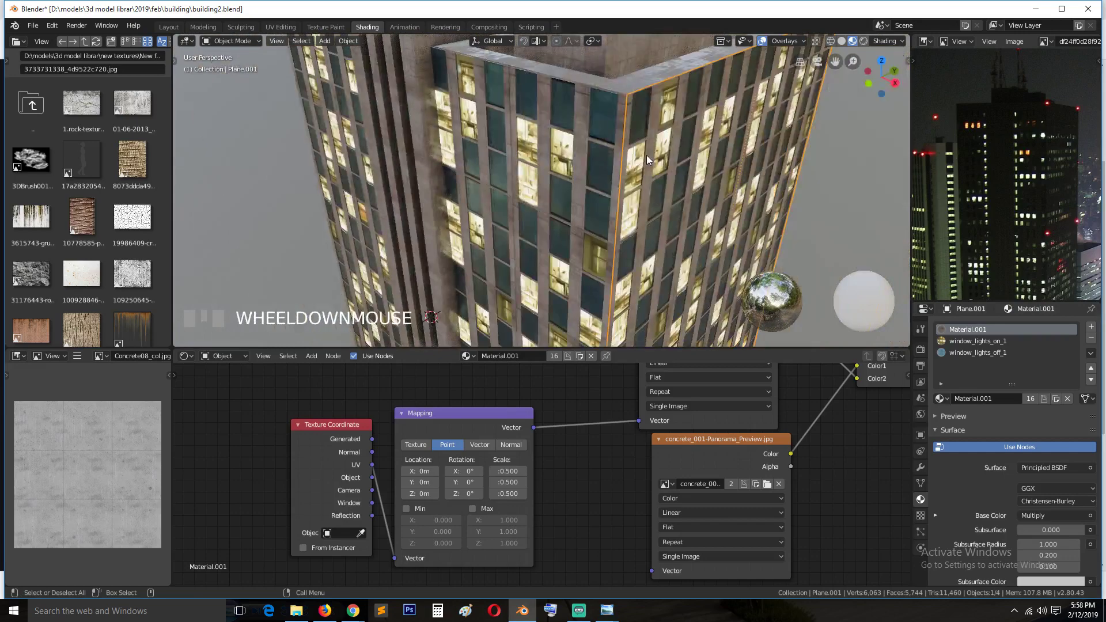
pyautogui.press('`')
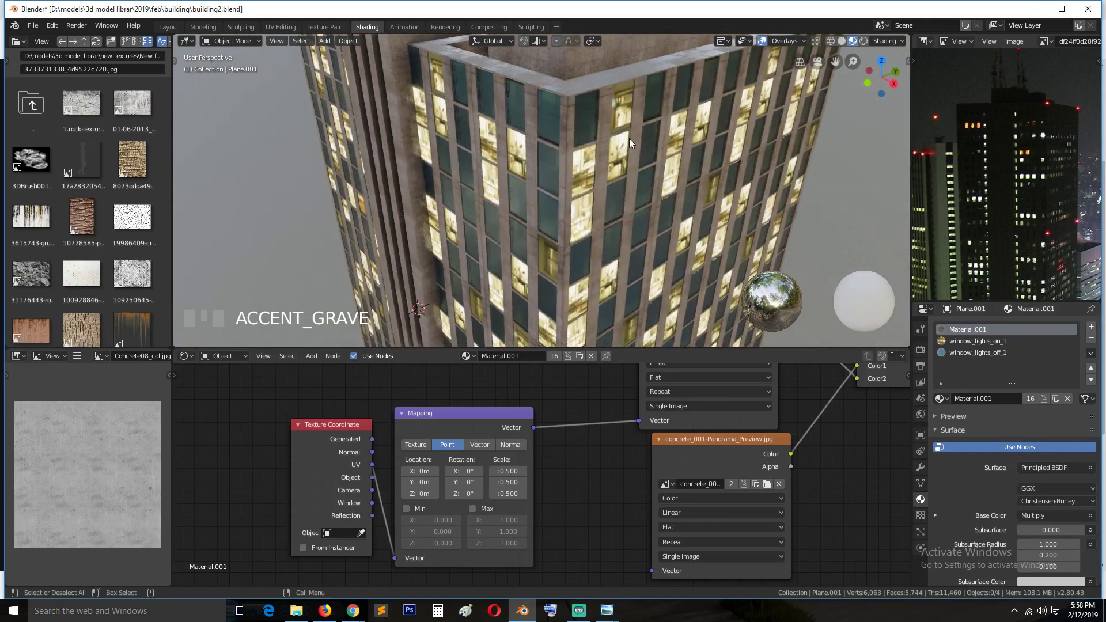
pyautogui.scroll(1, 631, 162)
# Step: Check the right facade panel and the concrete core, ending on a view down onto the roof
pyautogui.click(617, 182)
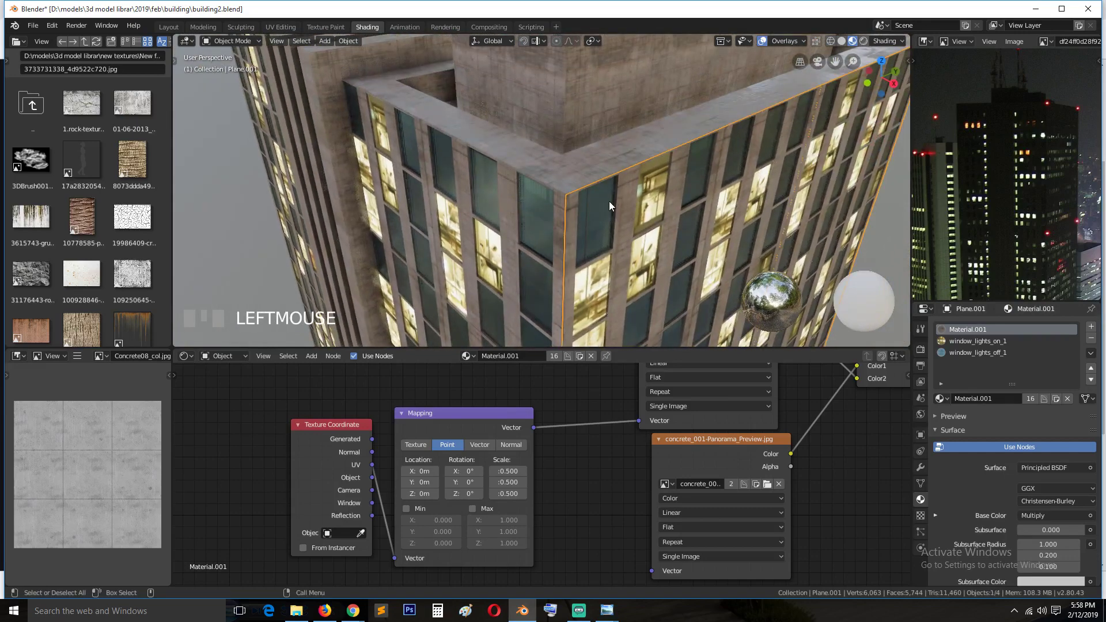
pyautogui.press('g')
pyautogui.rightClick(614, 201)
pyautogui.click(580, 176)
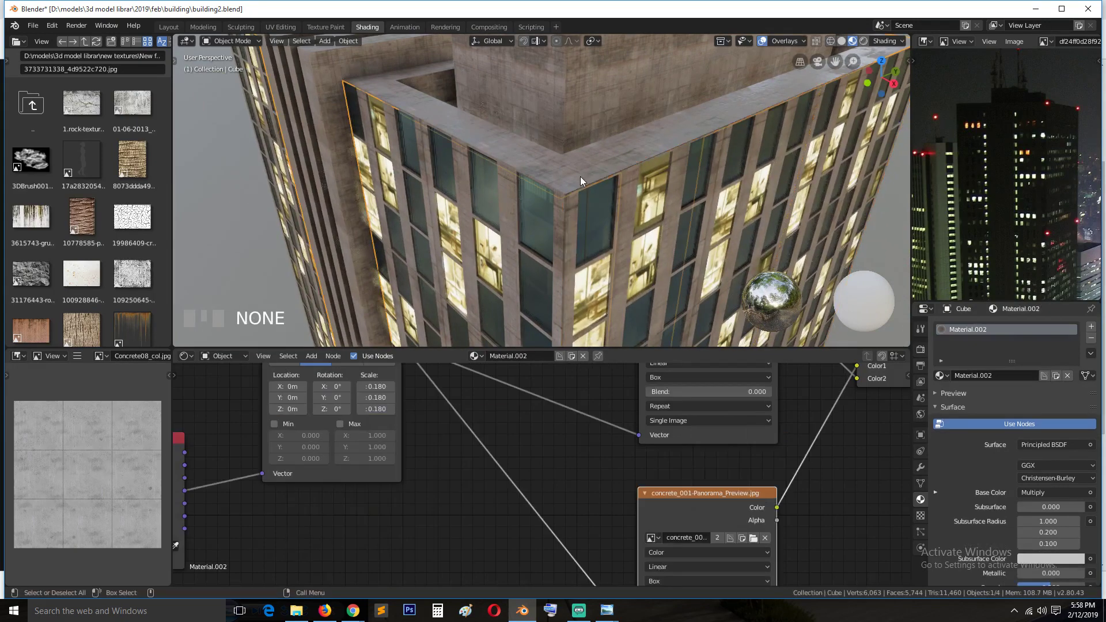
pyautogui.press('`')
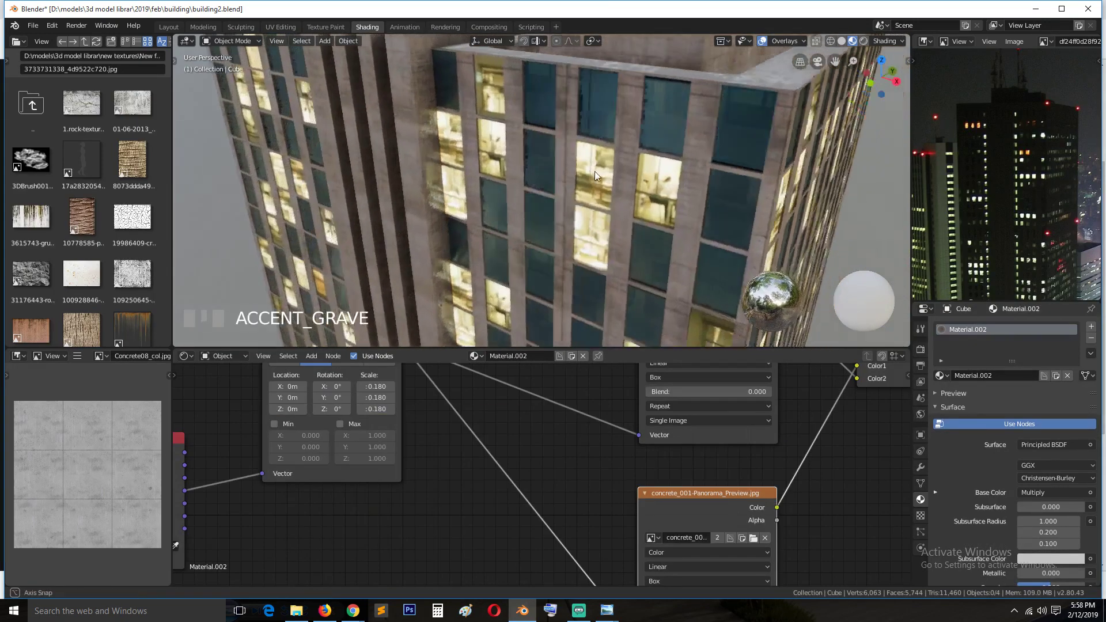
pyautogui.scroll(-3, 605, 168)
pyautogui.press('`')
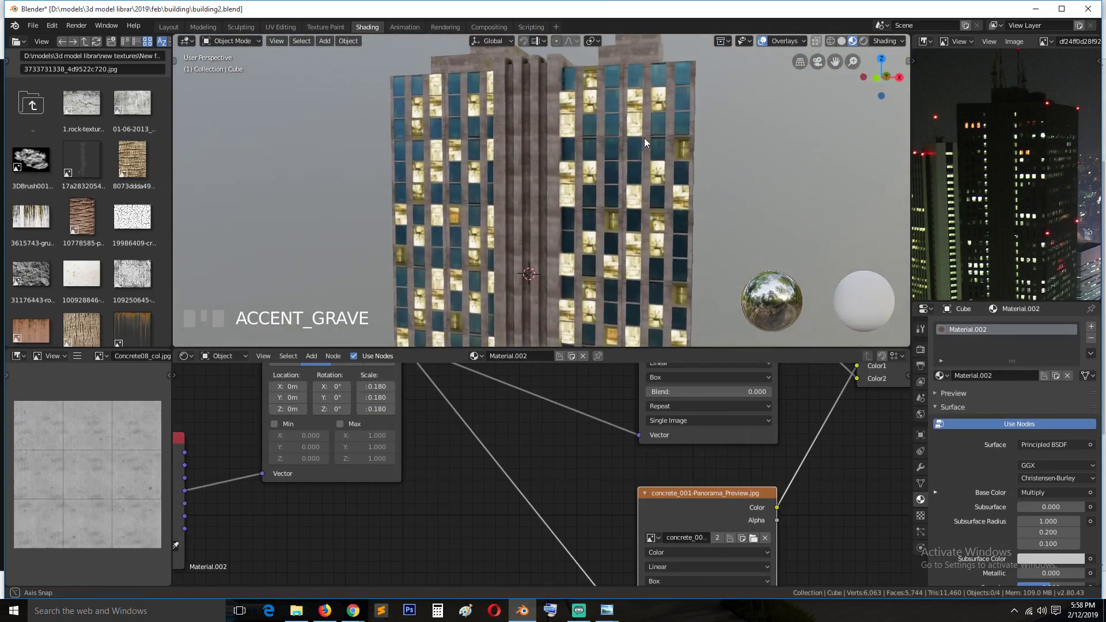
pyautogui.moveTo(645, 139); pyautogui.dragTo(578, 172, button='middle')
# Step: Apply Plane.001's Array modifier and join it with Plane.000 into one object
pyautogui.click(578, 172)
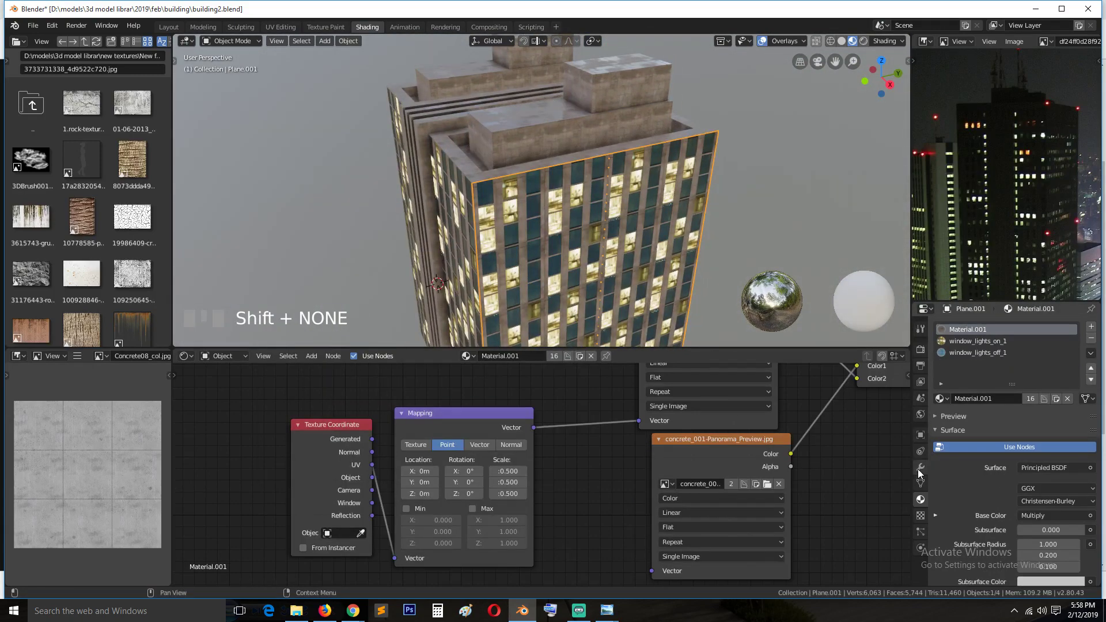
pyautogui.click(920, 468)
pyautogui.click(977, 360)
pyautogui.keyDown('shift'); pyautogui.click(470, 249); pyautogui.keyUp('shift')
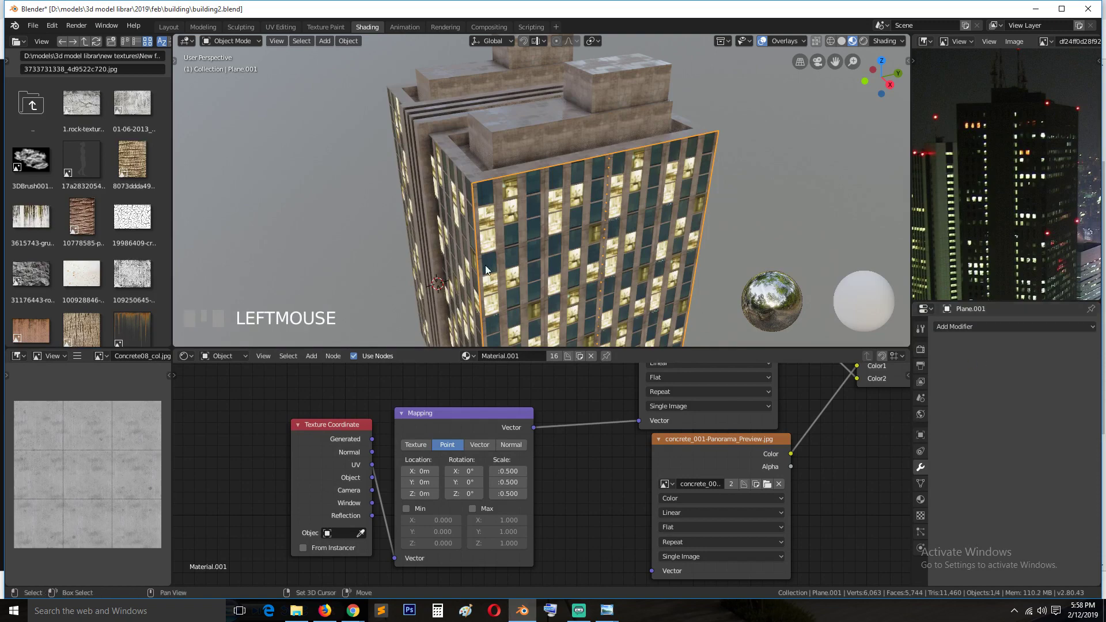
pyautogui.hotkey('ctrl', 'j')
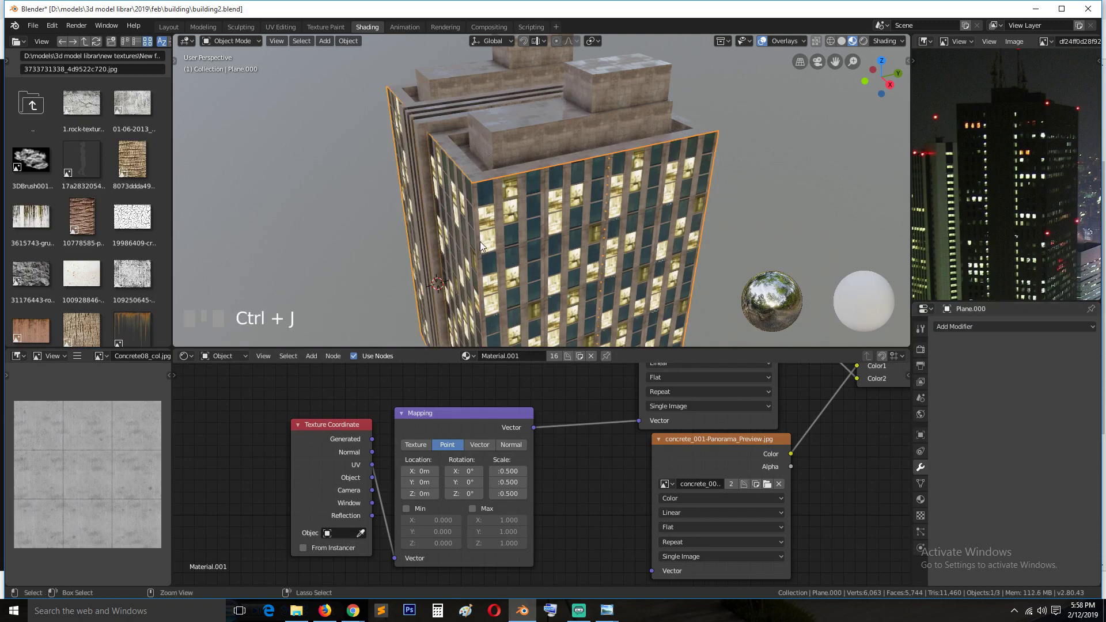
pyautogui.press('a')
pyautogui.press('`')
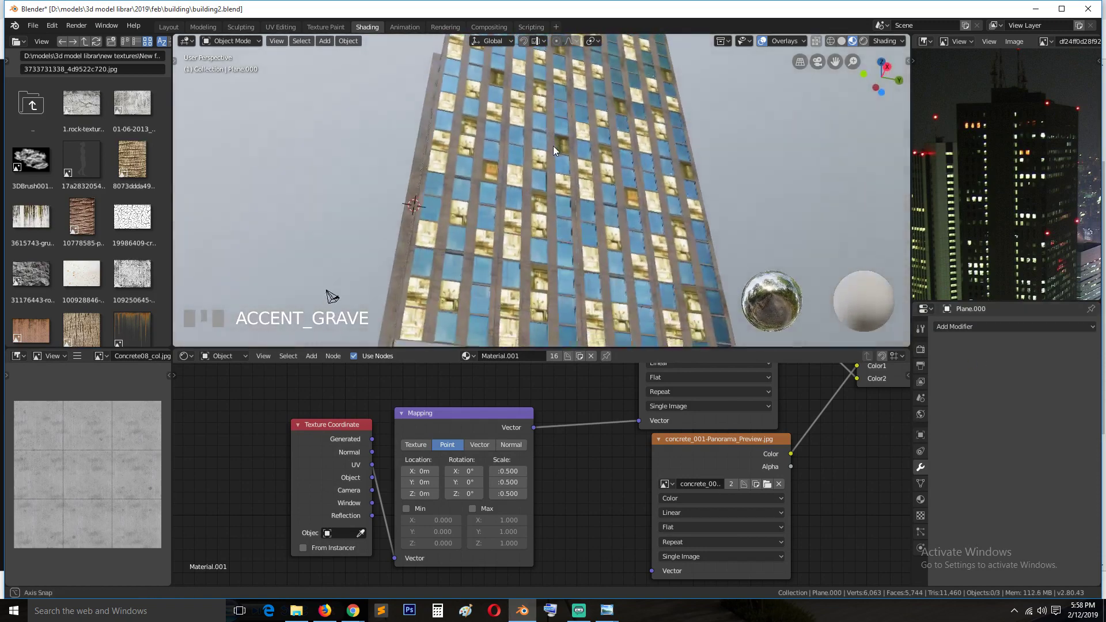
pyautogui.click(669, 237)
pyautogui.scroll(-2, 669, 238)
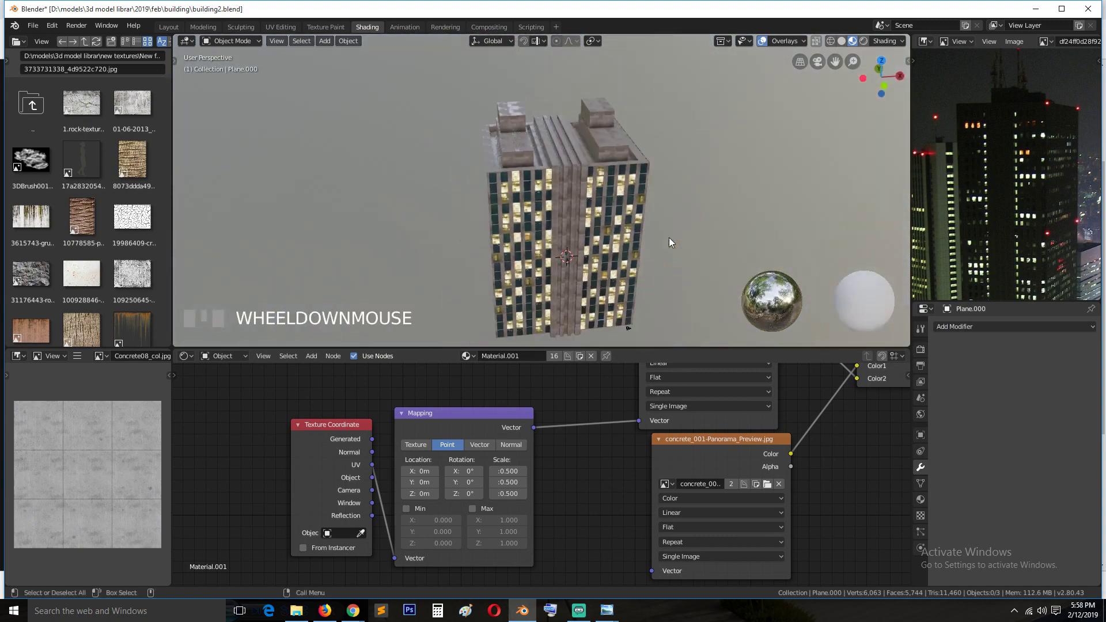
# Step: Delete the left window block's faces from the joined windows object, viewed from the front
pyautogui.click(633, 220)
pyautogui.press('g')
pyautogui.rightClick(680, 197)
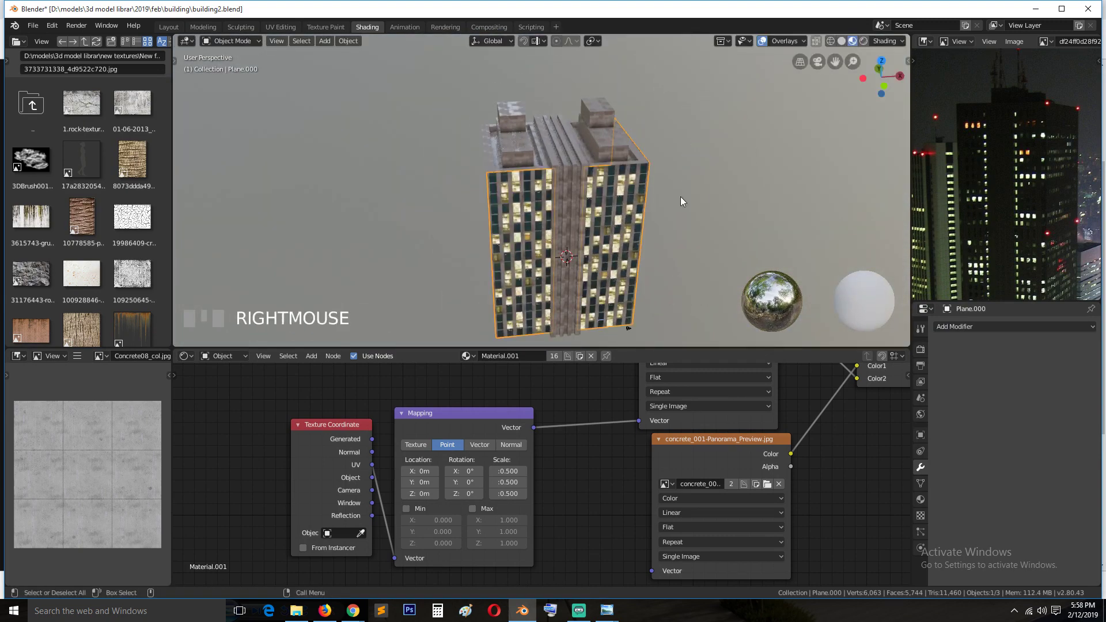
pyautogui.press('KP_1')
pyautogui.press('Tab')
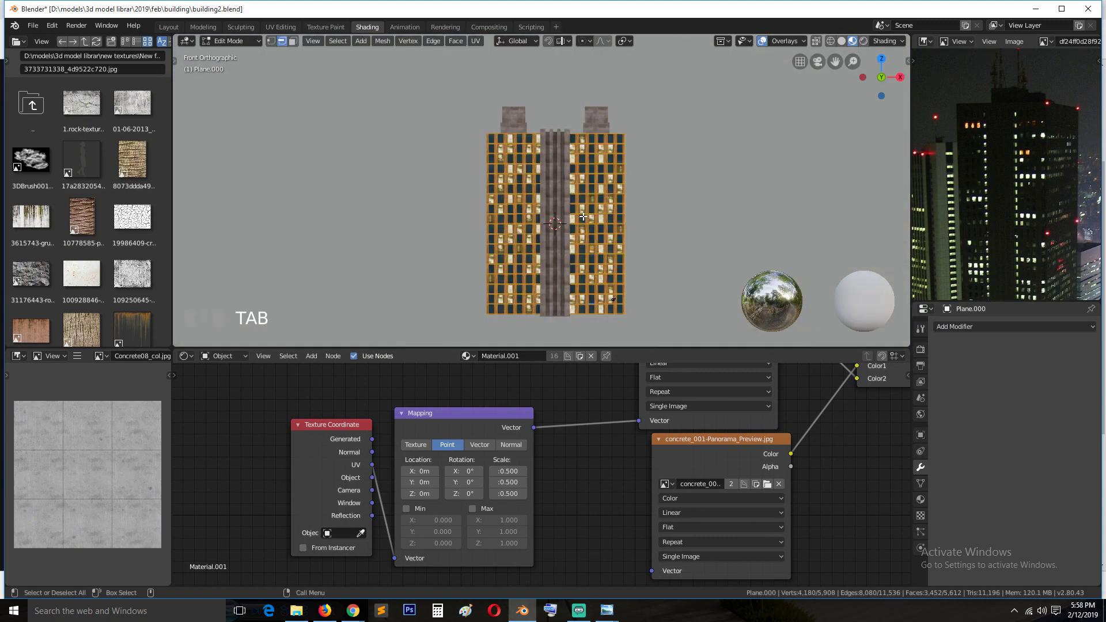
pyautogui.click(481, 138)
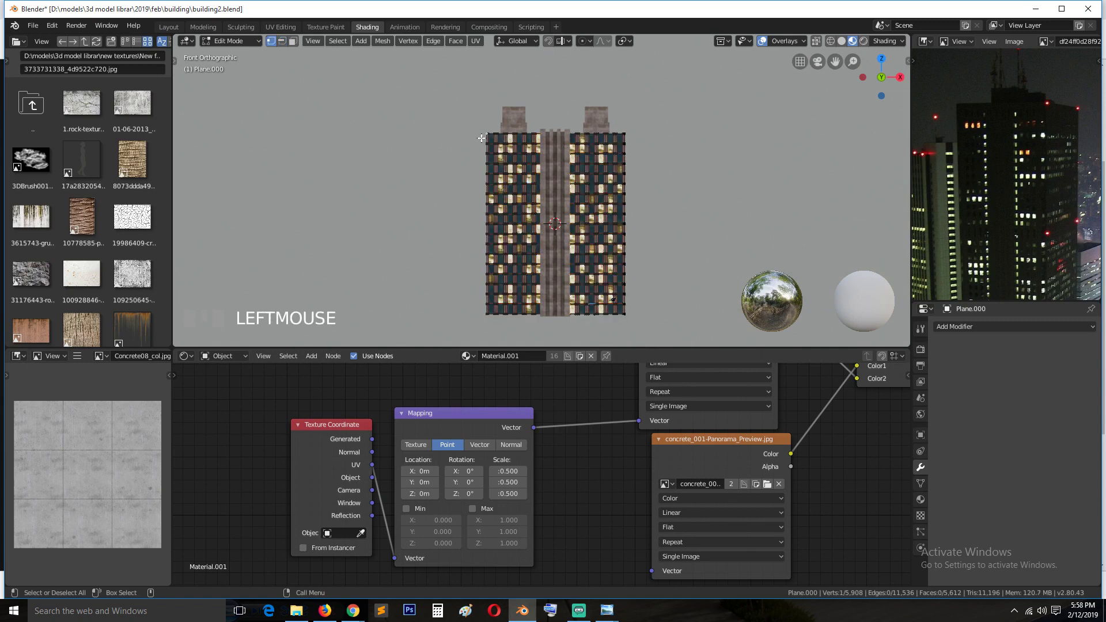
pyautogui.hotkey('ctrl', 'l')
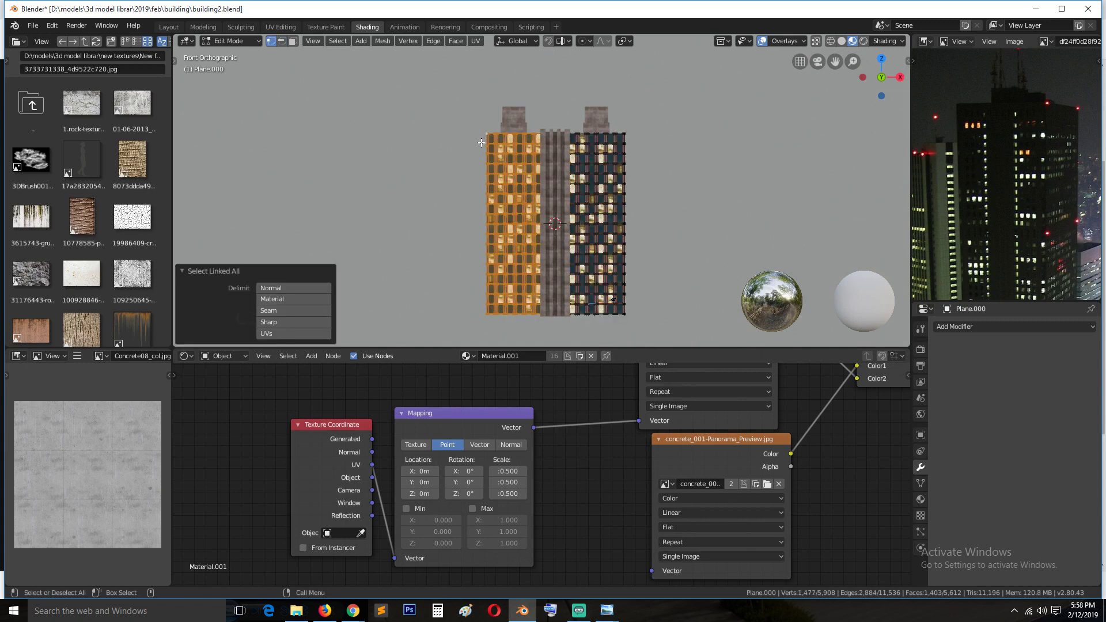
pyautogui.press('x')
pyautogui.click(483, 143)
pyautogui.press('`')
pyautogui.moveTo(485, 144); pyautogui.dragTo(475, 204, button='middle')
pyautogui.press('Tab')
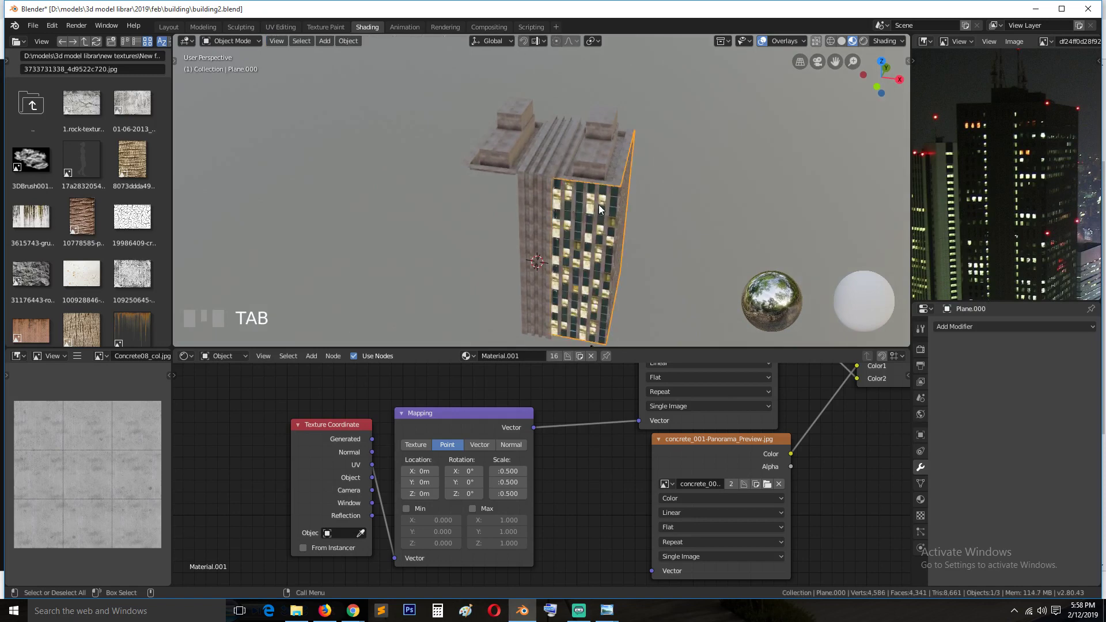
# Step: Delete the right window block too, then save building2.blend
pyautogui.click(599, 209)
pyautogui.press('`')
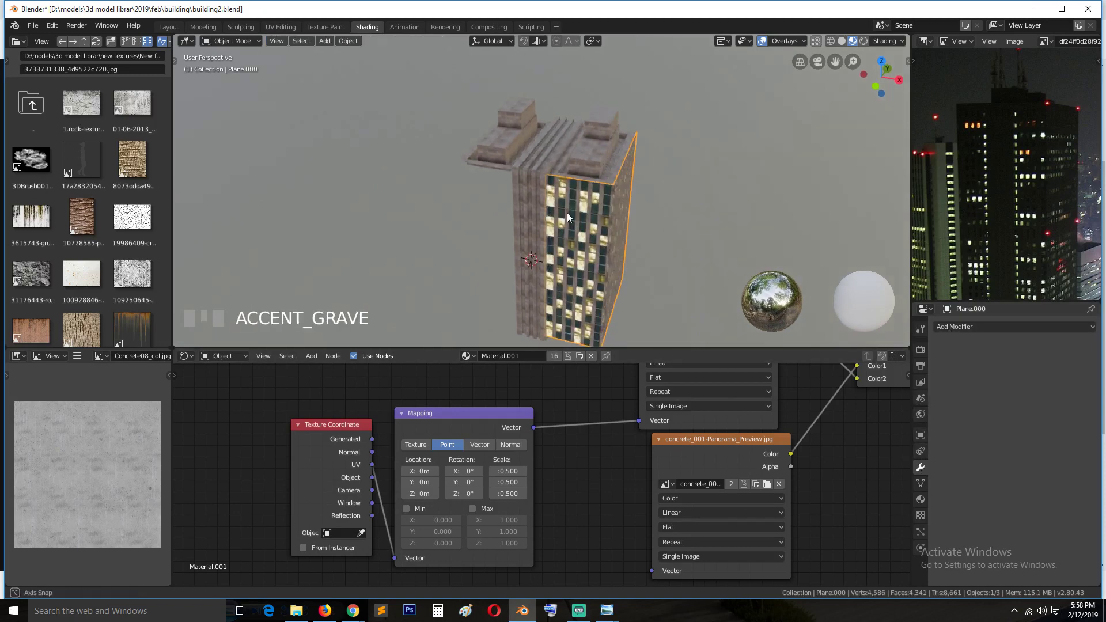
pyautogui.press('Tab')
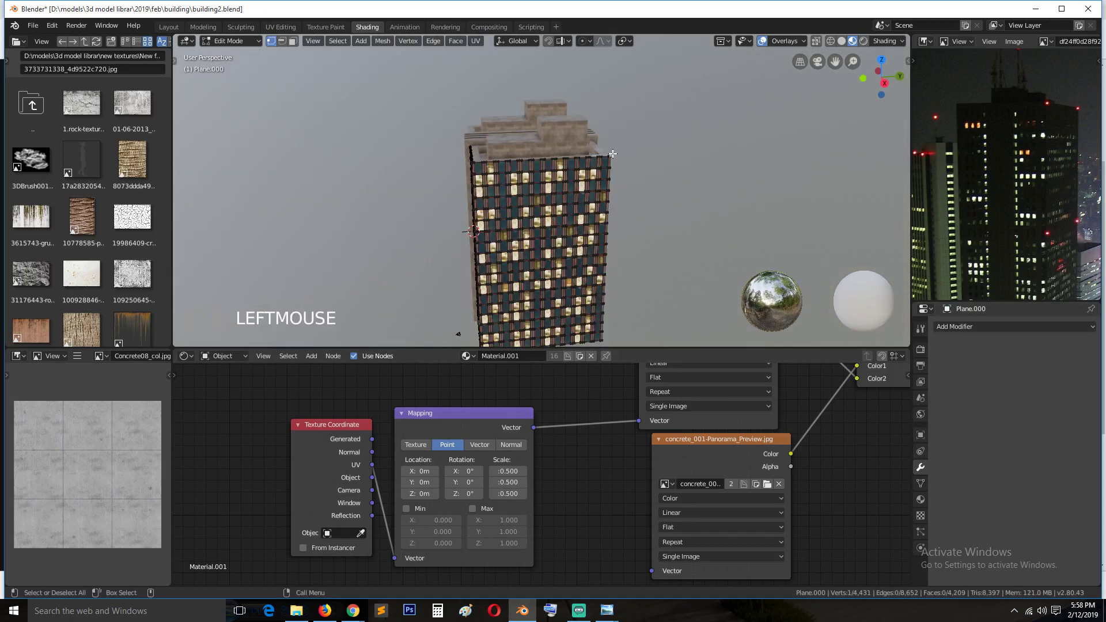
pyautogui.hotkey('ctrl', 'l')
pyautogui.press('x')
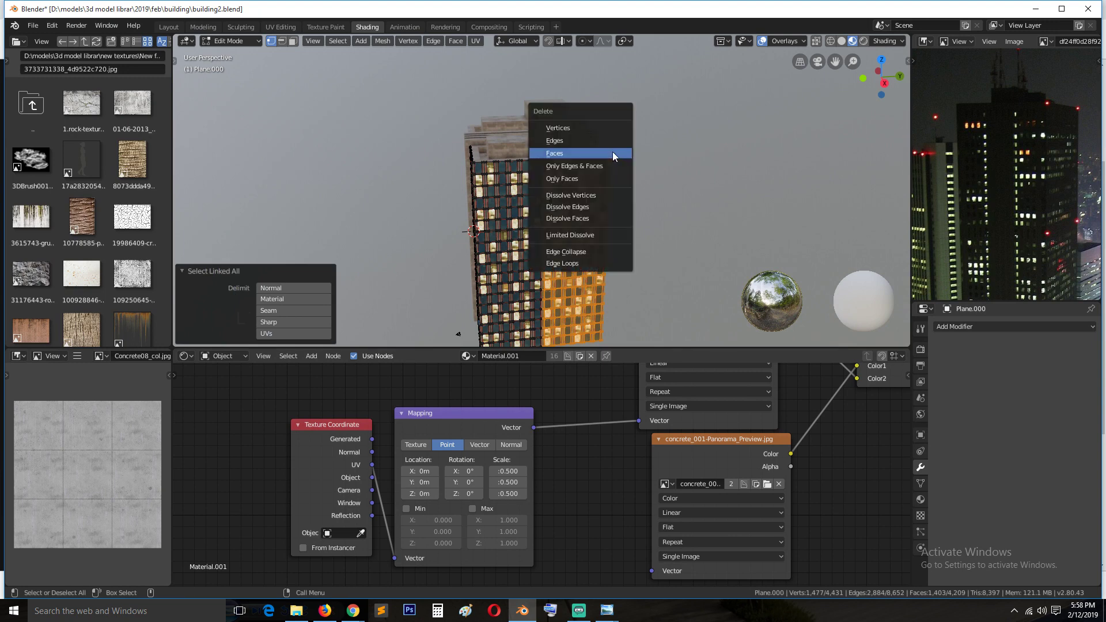
pyautogui.click(603, 128)
pyautogui.press('`')
pyautogui.press('Tab')
pyautogui.hotkey('ctrl', 's')
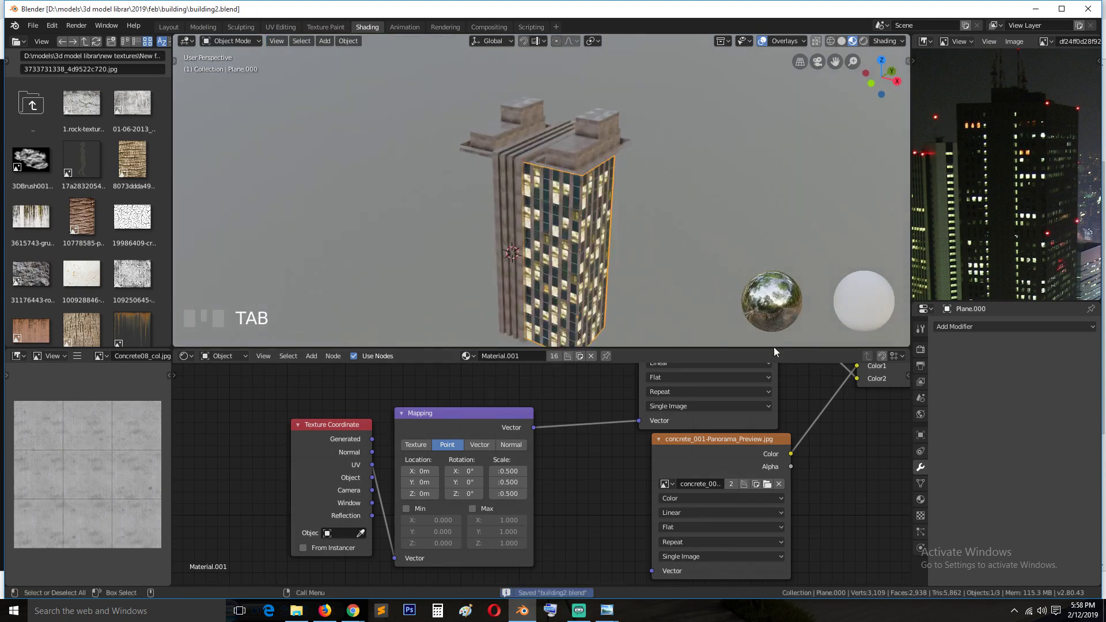
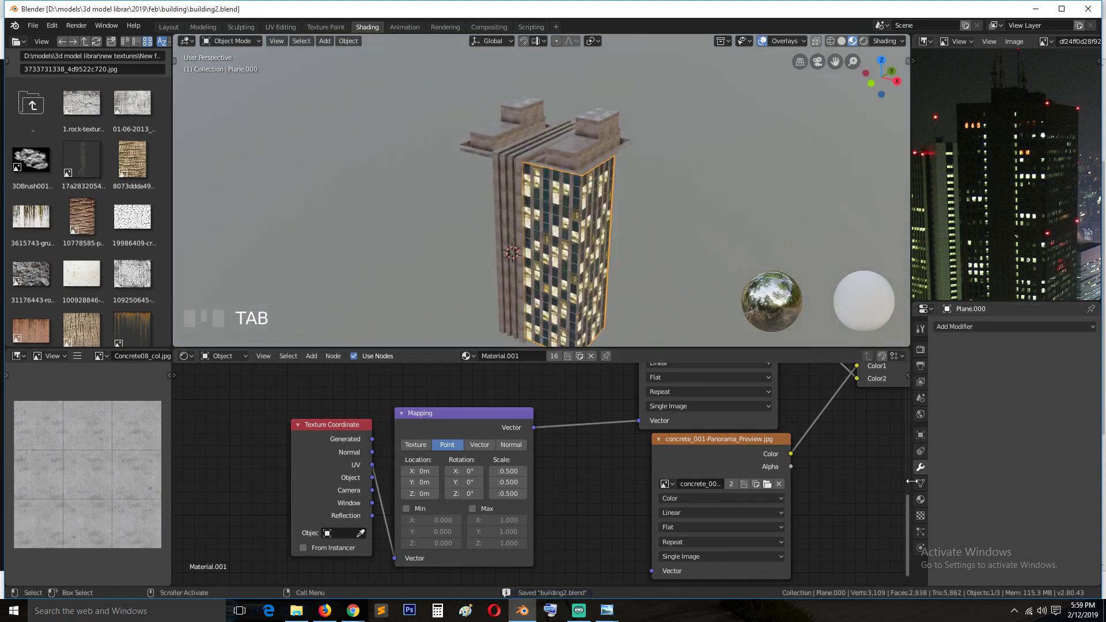
# Step: Add a Mirror modifier to the window facade Plane.000
pyautogui.click(988, 330)
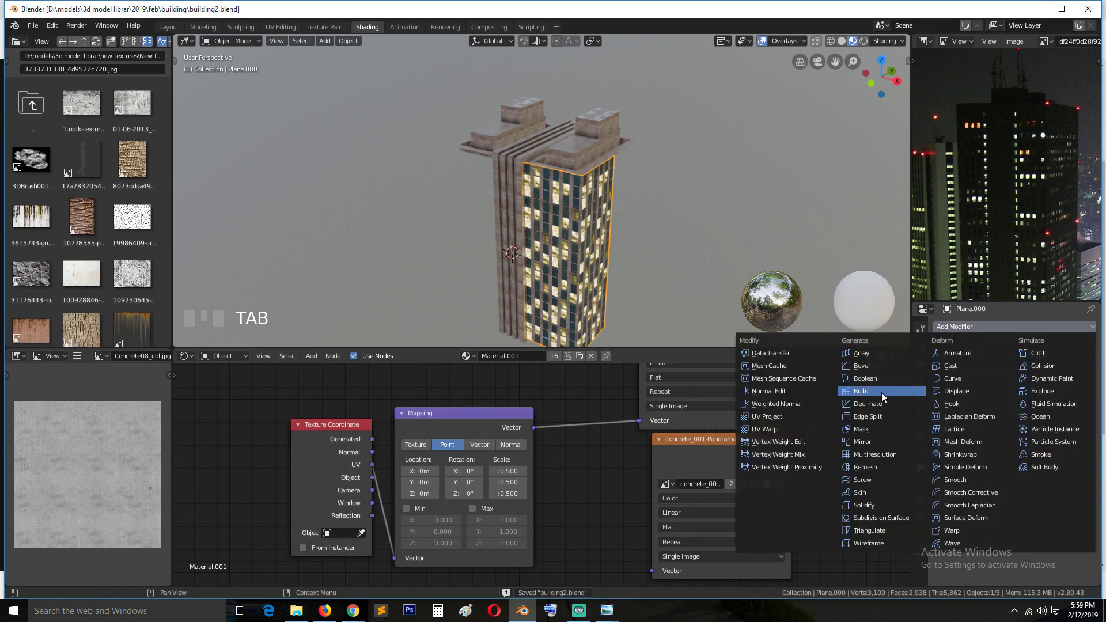
pyautogui.click(875, 442)
pyautogui.press('`')
# Step: Select the central Cube and snap the 3D cursor onto it
pyautogui.click(541, 198)
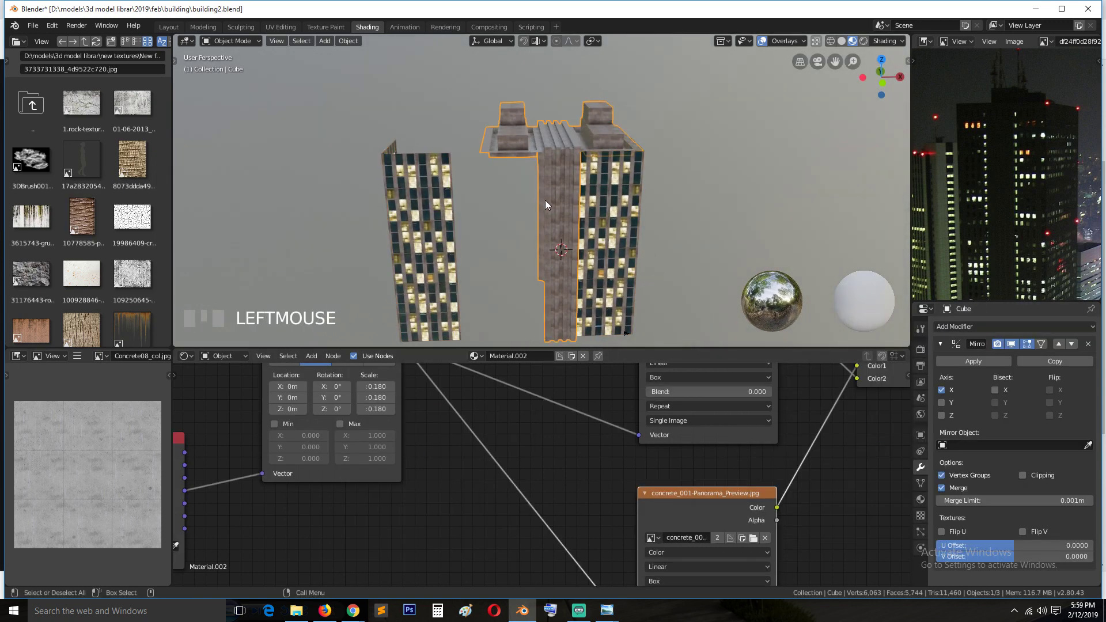
pyautogui.press('`')
pyautogui.rightClick(570, 227)
pyautogui.moveTo(572, 225)
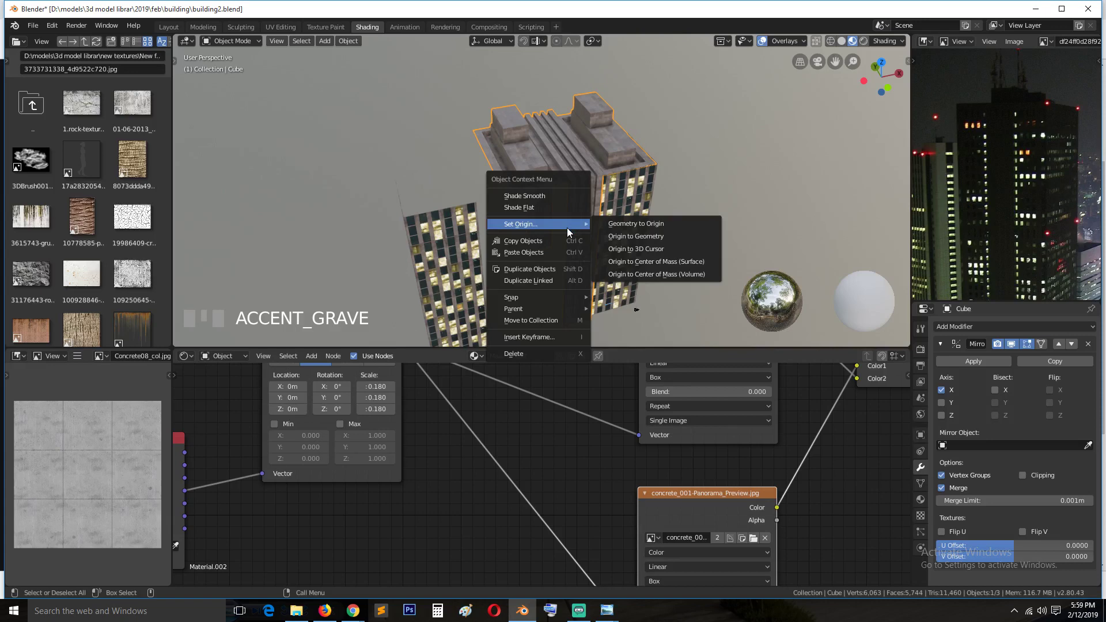
pyautogui.click(617, 224)
pyautogui.hotkey('shift', 's')
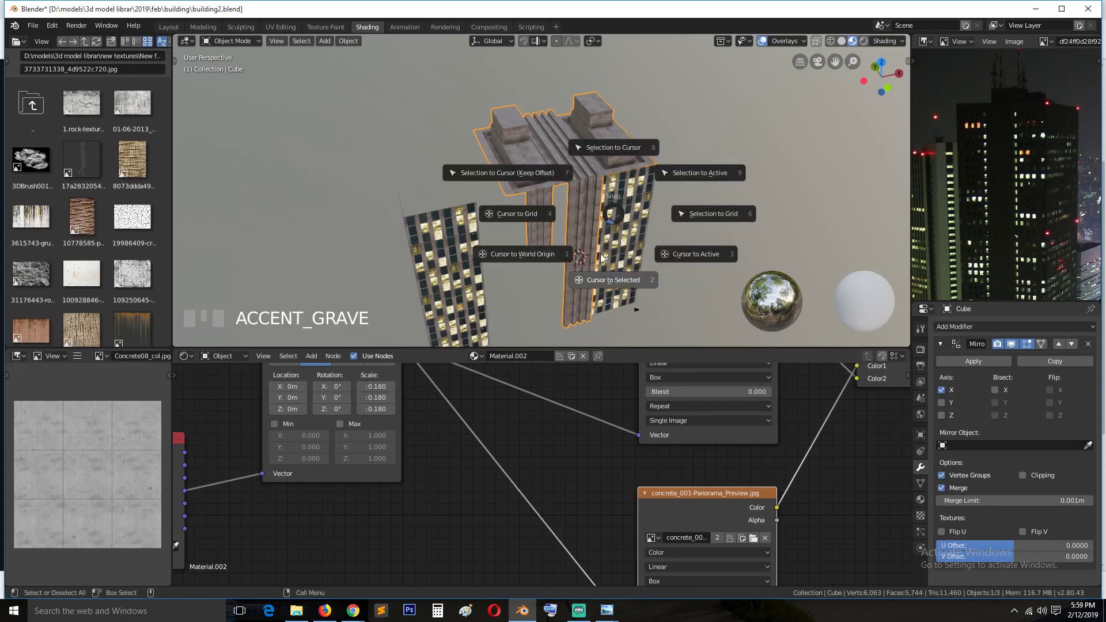
pyautogui.click(604, 279)
# Step: Set the facade Plane.000's origin to the 3D cursor
pyautogui.press('`')
pyautogui.press('`')
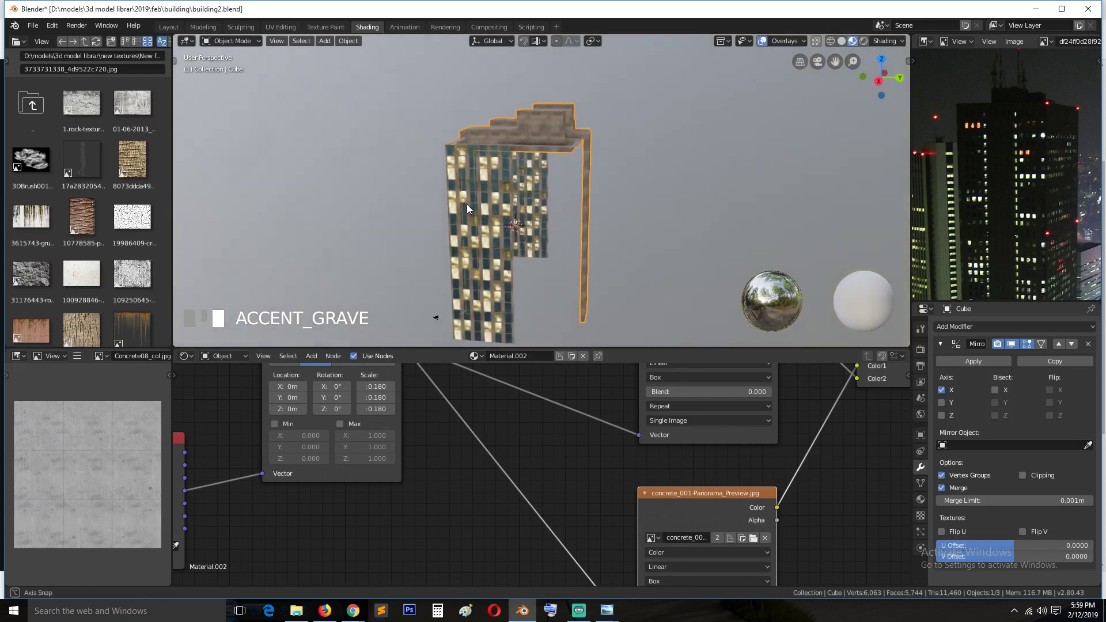
pyautogui.click(467, 204)
pyautogui.press('`')
pyautogui.hotkey('shift', 's')
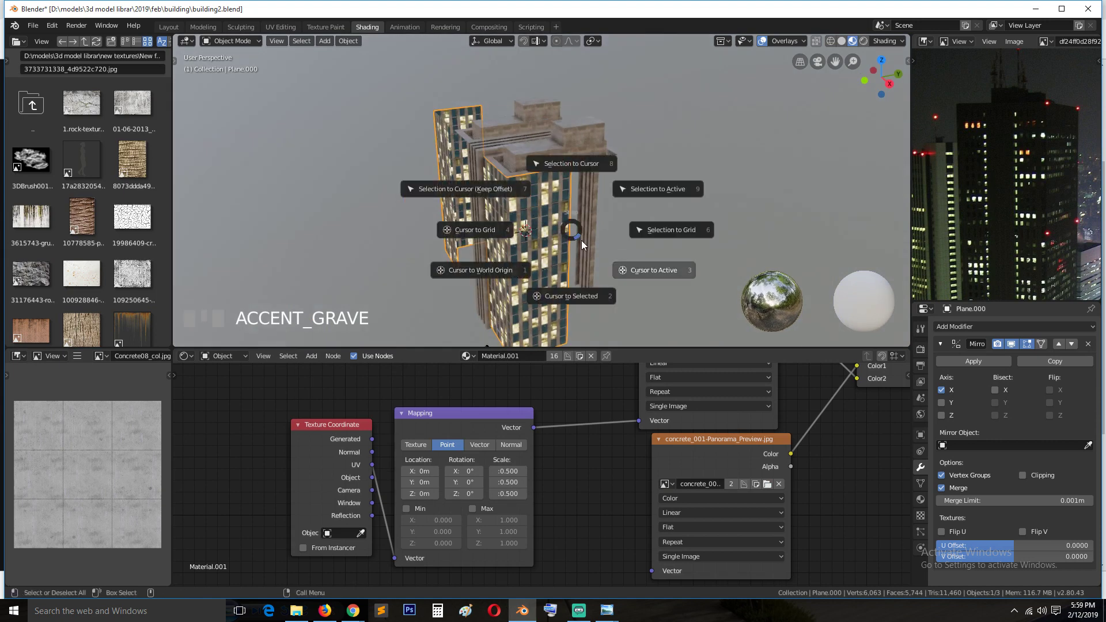
pyautogui.hotkey('shift', 's')
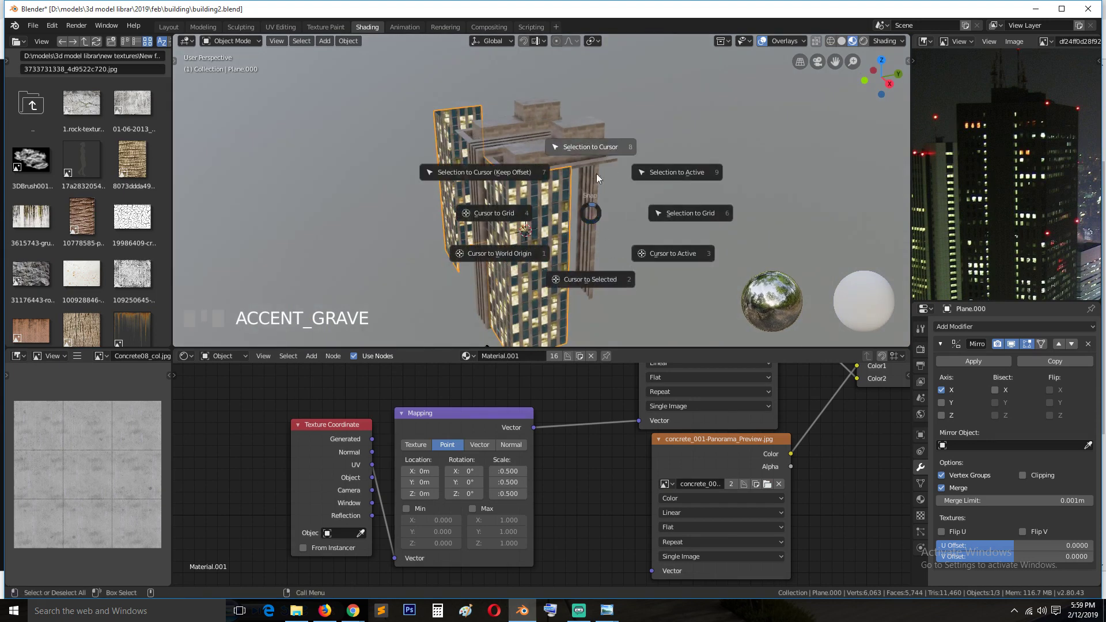
pyautogui.click(613, 272)
pyautogui.rightClick(545, 229)
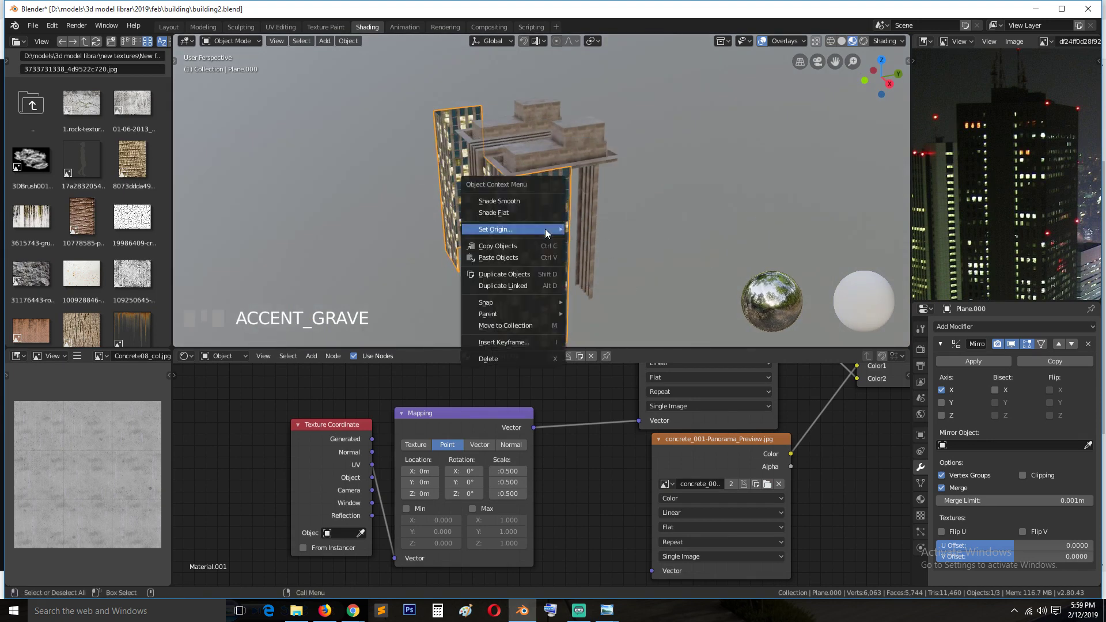
pyautogui.moveTo(545, 229)
pyautogui.click(610, 254)
# Step: Apply the facade's rotation and scale and leave it mirrored on X only
pyautogui.moveTo(599, 254); pyautogui.dragTo(519, 228, button='middle')
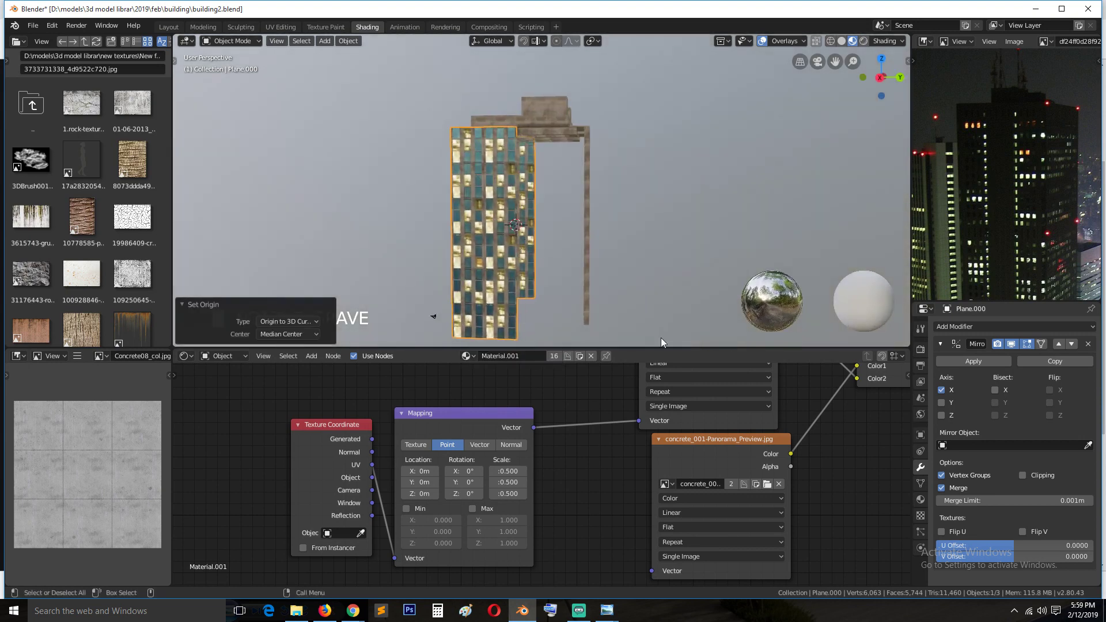
pyautogui.click(944, 414)
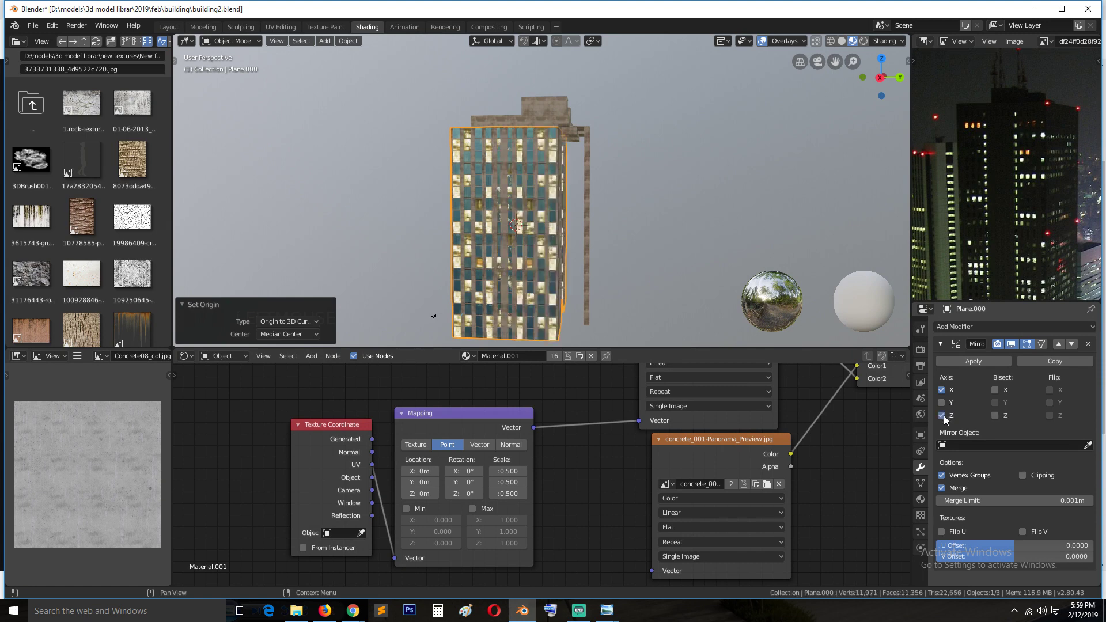
pyautogui.moveTo(614, 275); pyautogui.dragTo(618, 292, button='middle')
pyautogui.hotkey('ctrl', 'a')
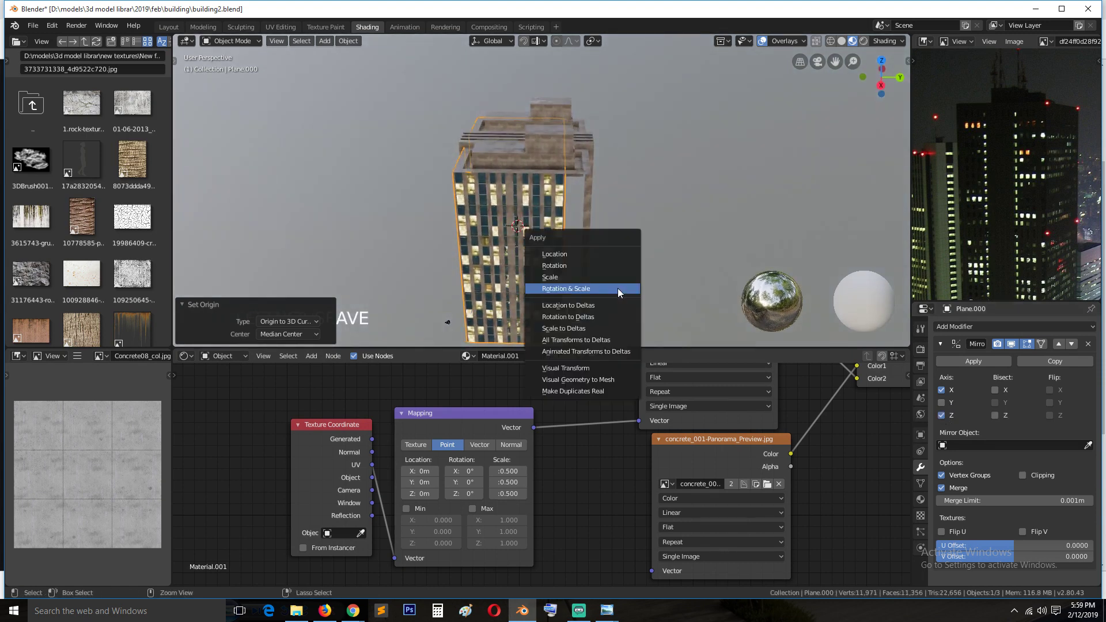
pyautogui.click(618, 288)
pyautogui.click(942, 390)
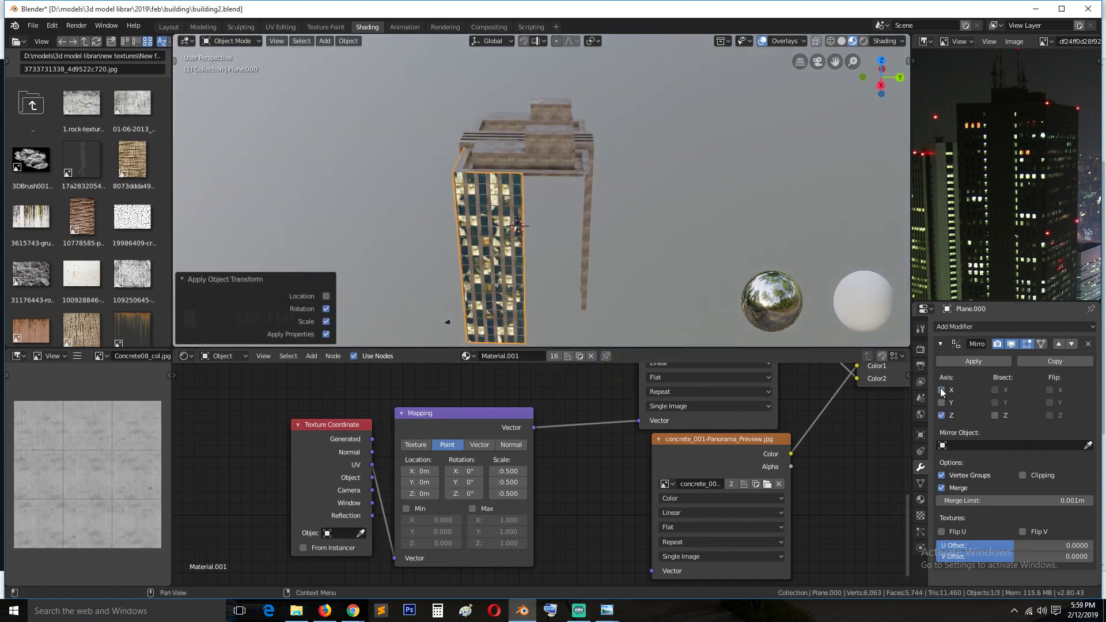
pyautogui.click(943, 416)
pyautogui.click(942, 390)
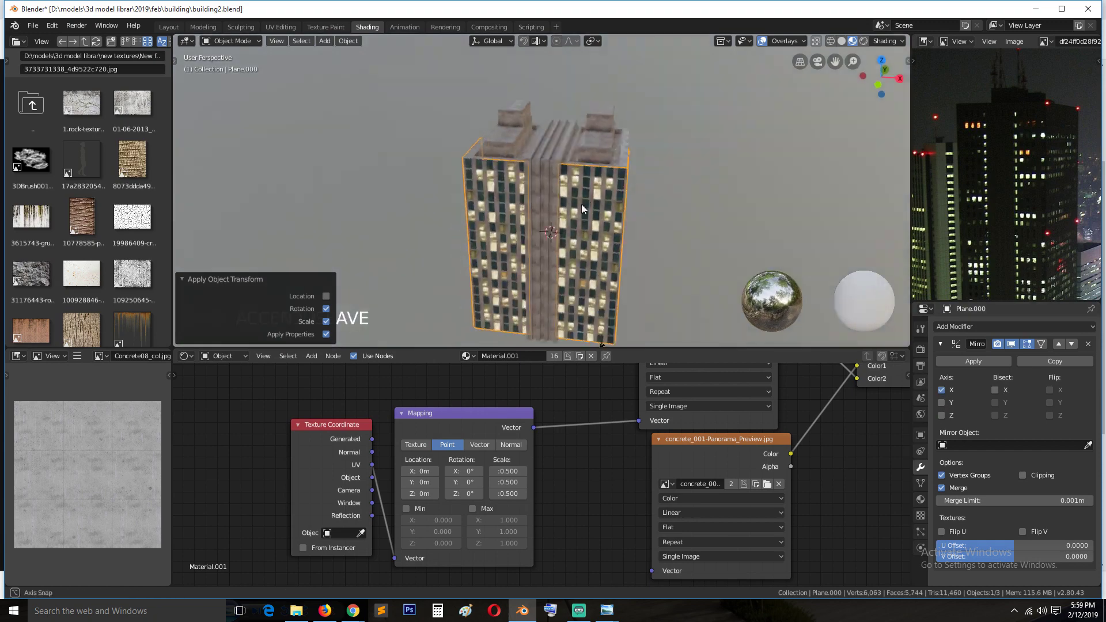
pyautogui.moveTo(582, 204); pyautogui.dragTo(499, 259, button='middle')
pyautogui.press('KP_7')
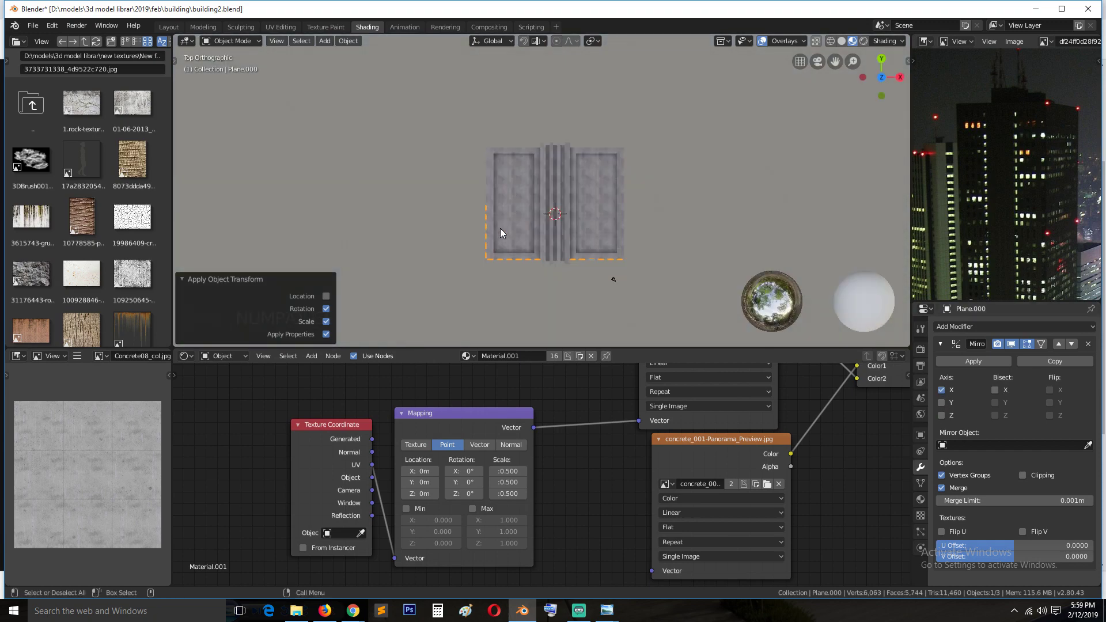
# Step: Move the 3D cursor to the central Cube's centre via its edit mode
pyautogui.scroll(3, 500, 228)
pyautogui.click(602, 192)
pyautogui.press('Tab')
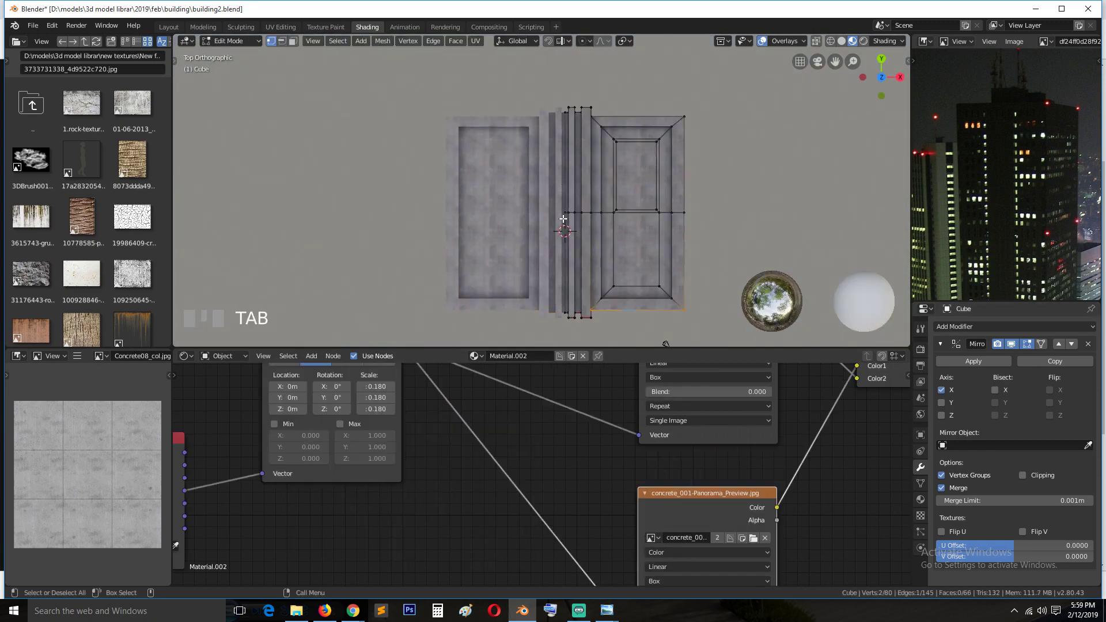
pyautogui.moveTo(615, 265); pyautogui.dragTo(596, 247, button='middle')
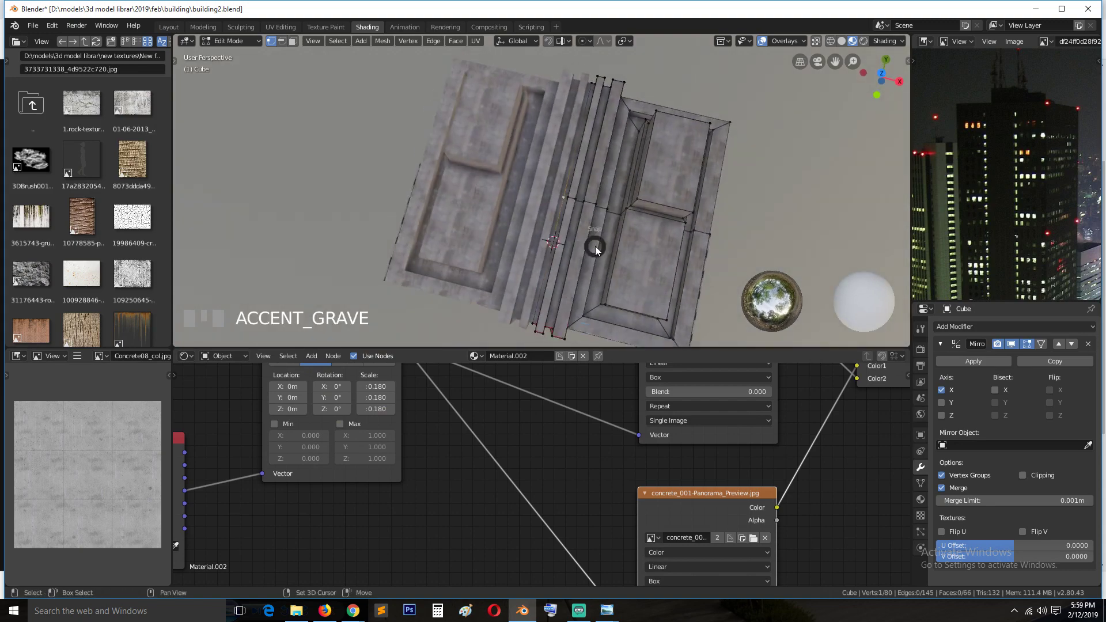
pyautogui.click(600, 308)
pyautogui.press('Tab')
pyautogui.moveTo(613, 312); pyautogui.dragTo(565, 237, button='middle')
# Step: Set the facade's origin to the 3D cursor and add Y to its mirror axes
pyautogui.click(588, 213)
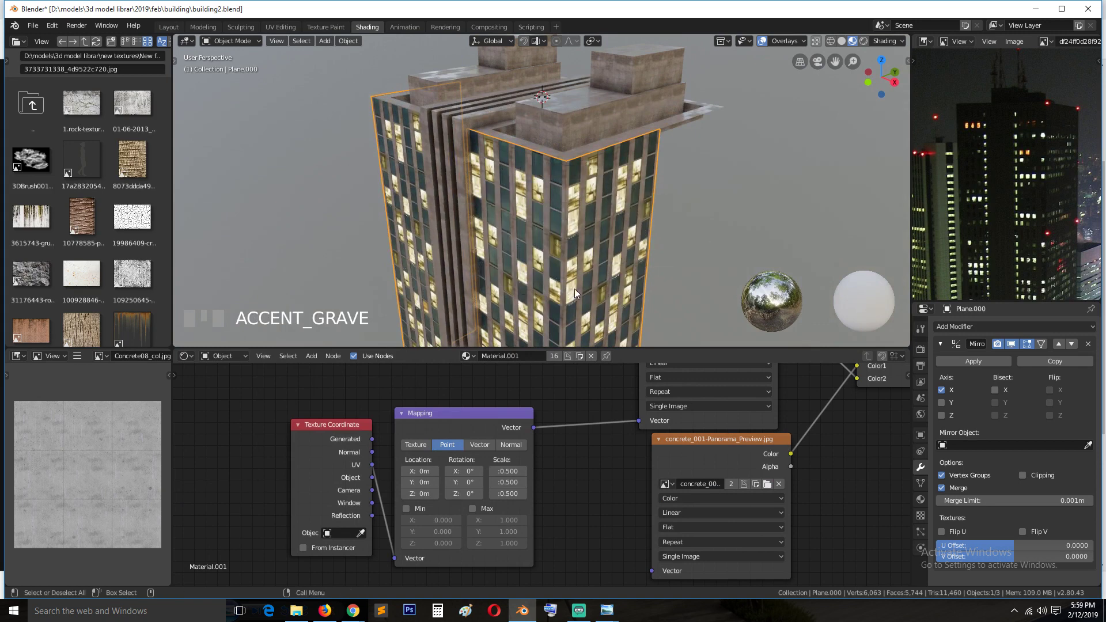
pyautogui.hotkey('shift', 's')
pyautogui.press('Escape')
pyautogui.rightClick(566, 209)
pyautogui.moveTo(579, 209)
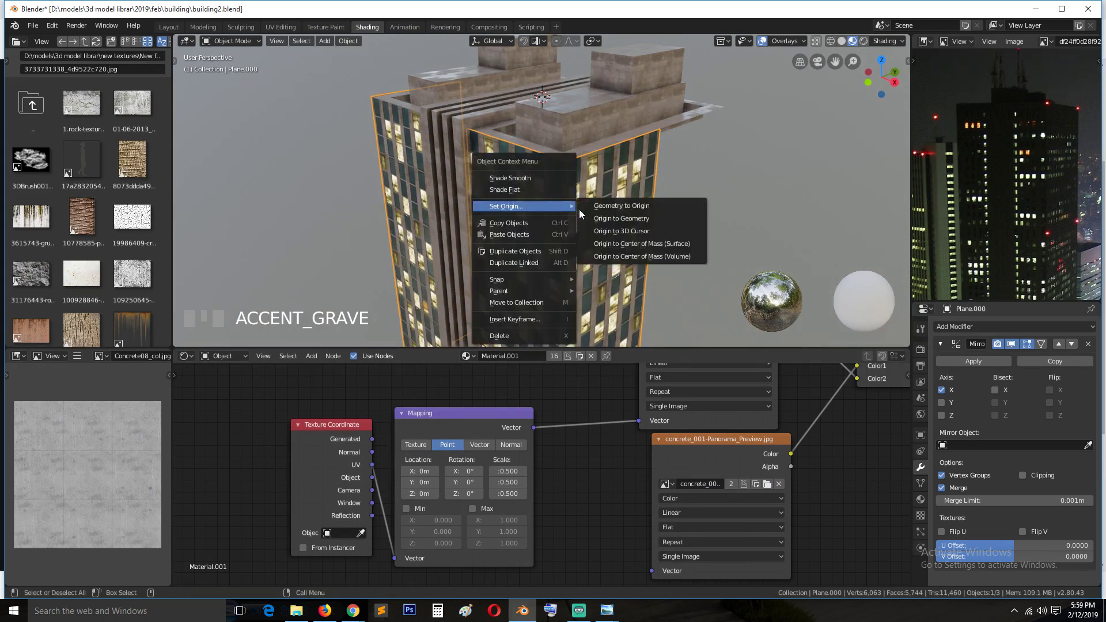
pyautogui.click(618, 230)
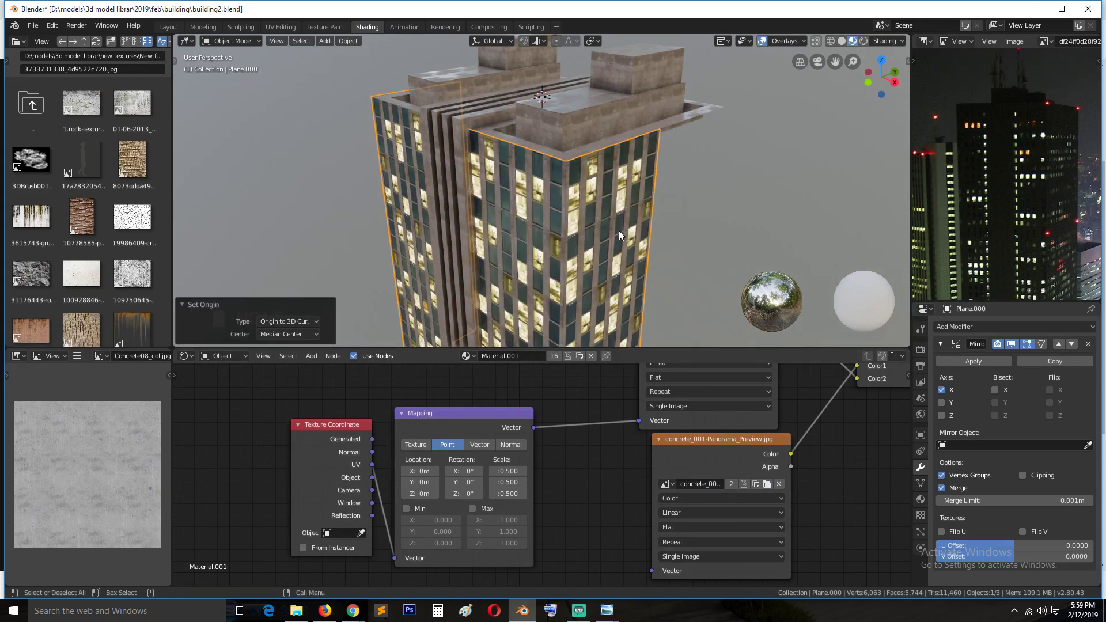
pyautogui.click(952, 403)
# Step: Inspect the four-sided window wrap from an overhead view and save building2.blend
pyautogui.hotkey('alt', 'a')
pyautogui.press('`')
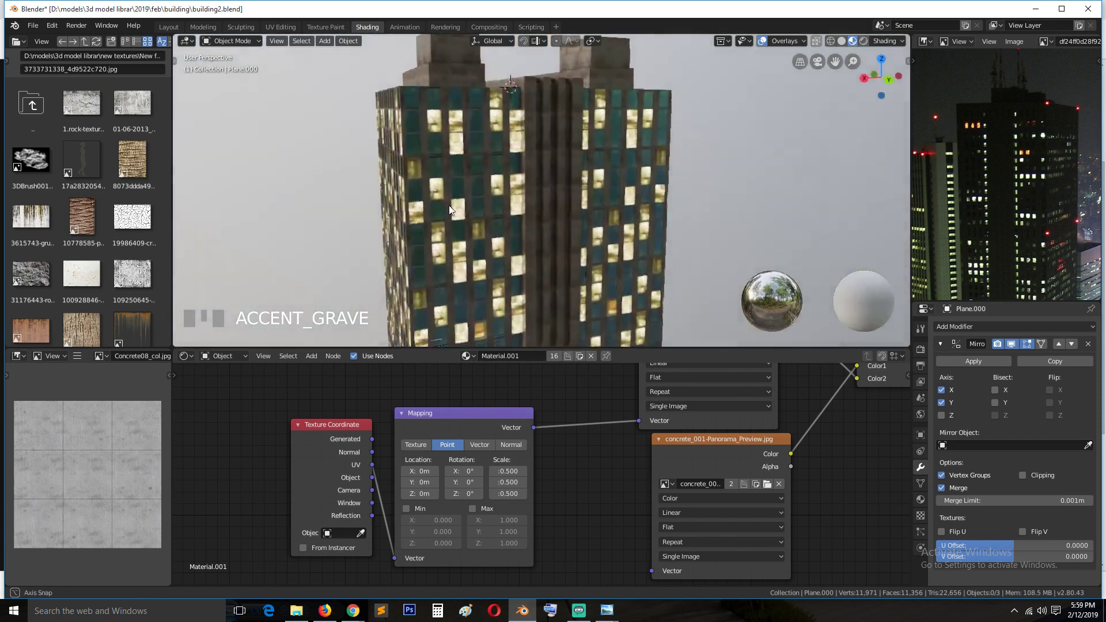
pyautogui.scroll(-2, 444, 175)
pyautogui.press('`')
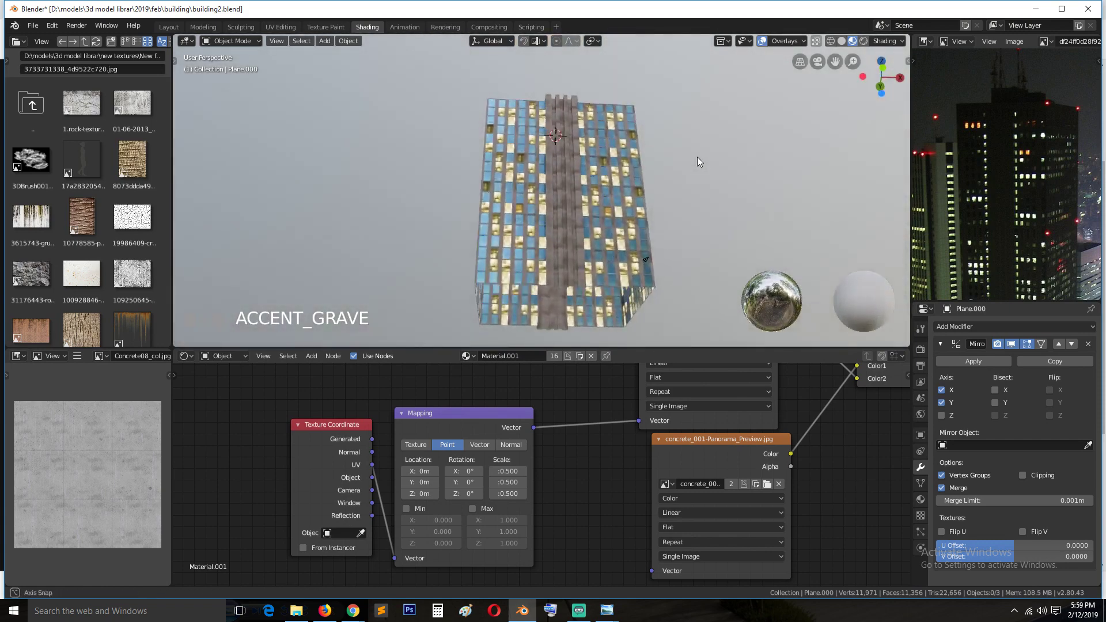
pyautogui.moveTo(690, 174); pyautogui.dragTo(616, 158, button='middle')
pyautogui.scroll(2, 652, 240)
pyautogui.hotkey('ctrl', 's')
# Step: In front view, select the left window facade and the middle concrete column
pyautogui.click(525, 279)
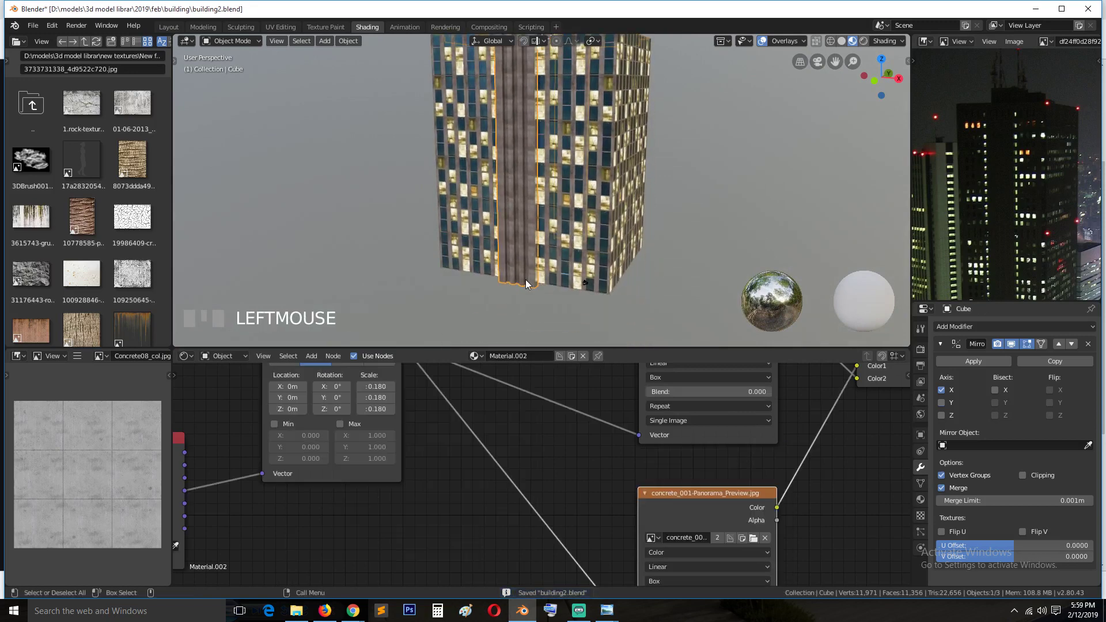
pyautogui.press('KP_1')
pyautogui.scroll(2, 553, 279)
pyautogui.keyDown('shift'); pyautogui.moveTo(562, 278); pyautogui.dragTo(524, 243, button='middle'); pyautogui.keyUp('shift')
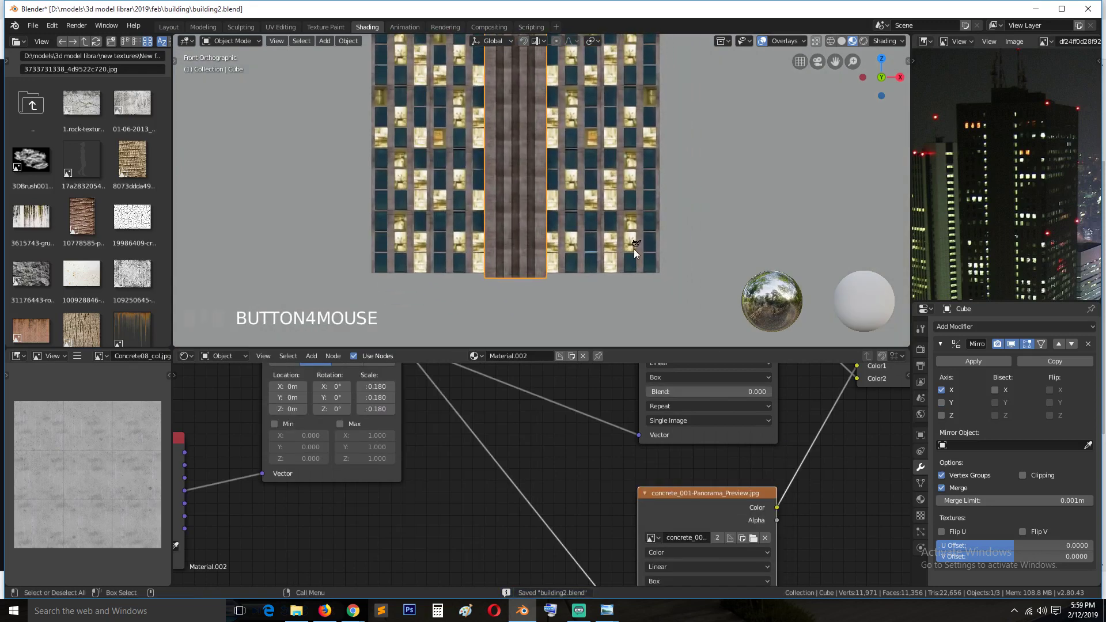
pyautogui.hotkey('alt', 'a')
pyautogui.click(464, 265)
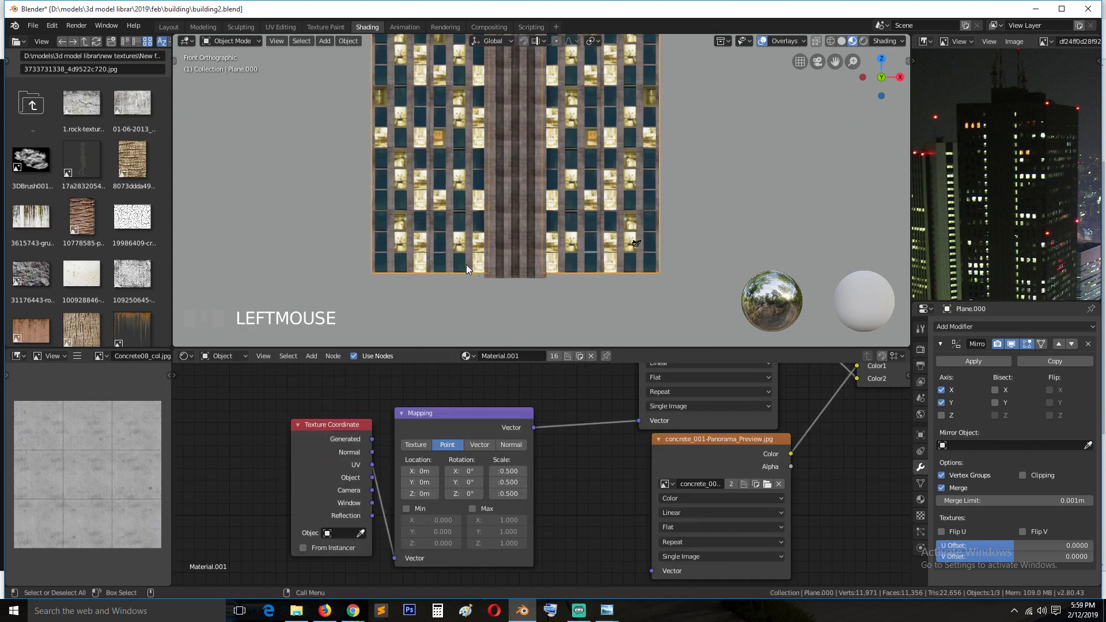
pyautogui.click(499, 281)
pyautogui.hotkey('shift', 'a')
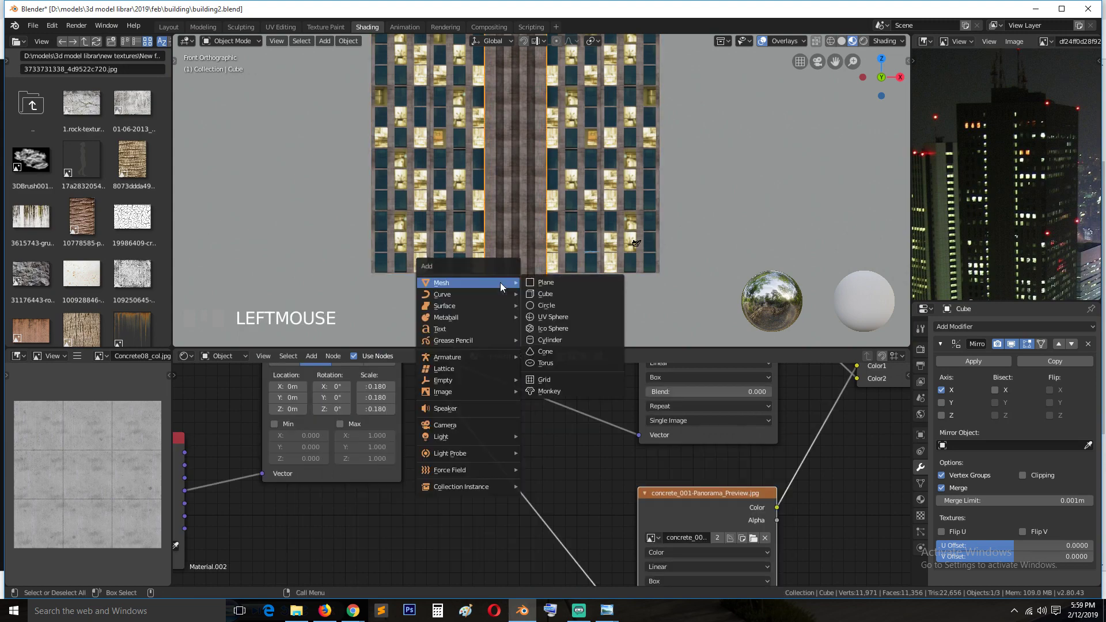
# Step: Add a cube, delete it again, and save the file
pyautogui.click(543, 290)
pyautogui.scroll(-4, 512, 277)
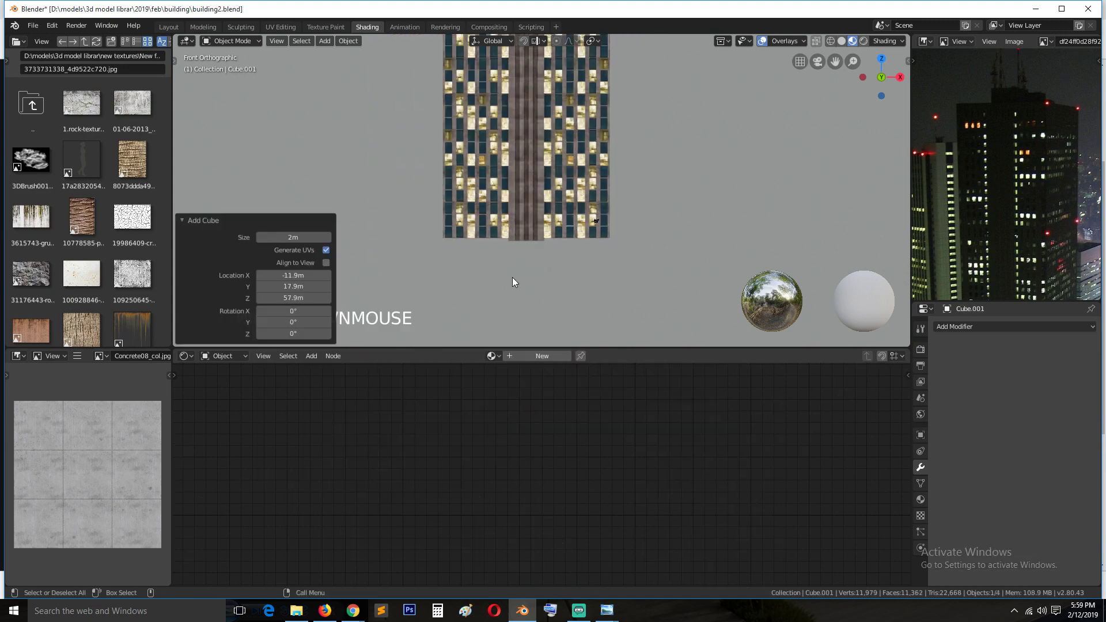
pyautogui.press('Delete')
pyautogui.hotkey('ctrl', 's')
# Step: From the top view, add a plane and scale it to 17.565
pyautogui.keyDown('shift'); pyautogui.moveTo(598, 240); pyautogui.dragTo(591, 303, button='middle'); pyautogui.keyUp('shift')
pyautogui.moveTo(591, 303); pyautogui.dragTo(523, 216, button='middle')
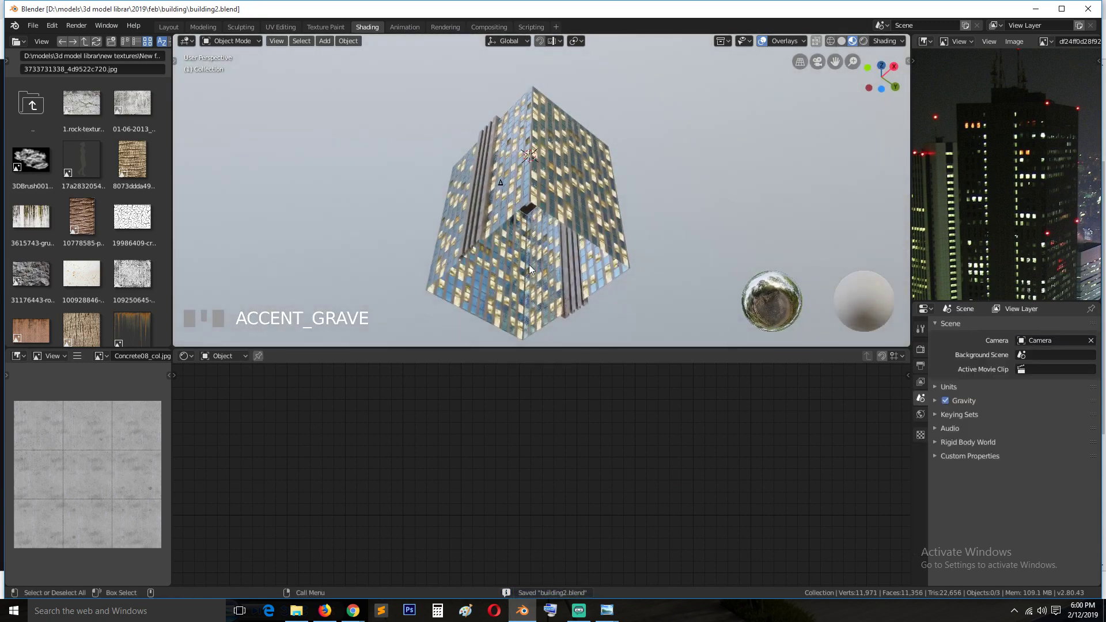
pyautogui.press('KP_1')
pyautogui.press('KP_7')
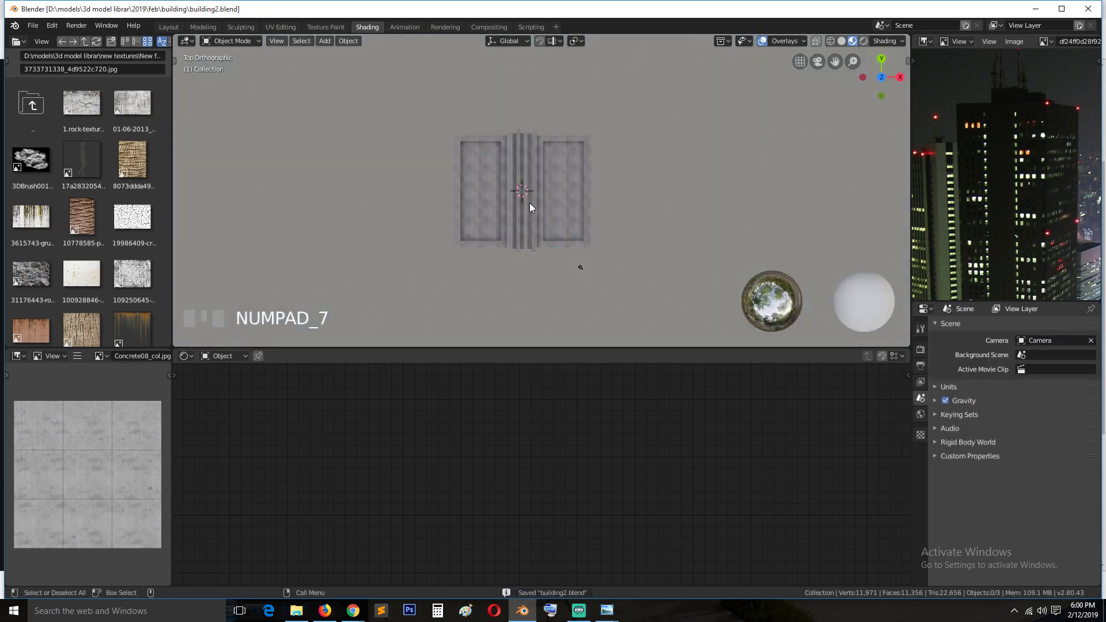
pyautogui.hotkey('shift', 'a')
pyautogui.moveTo(530, 203)
pyautogui.click(575, 202)
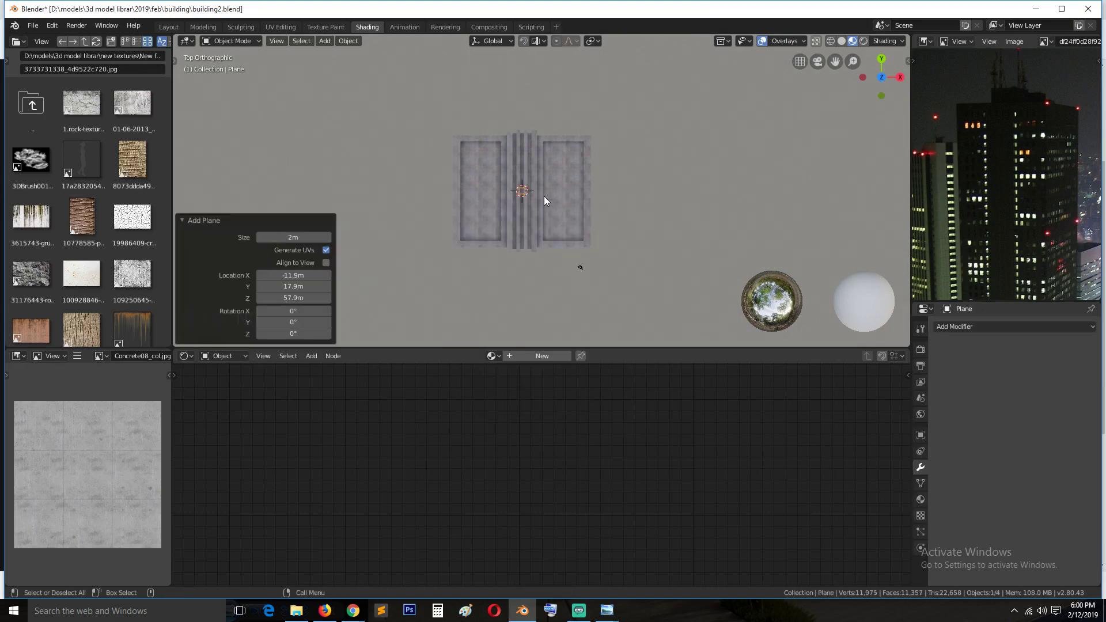
pyautogui.press('s')
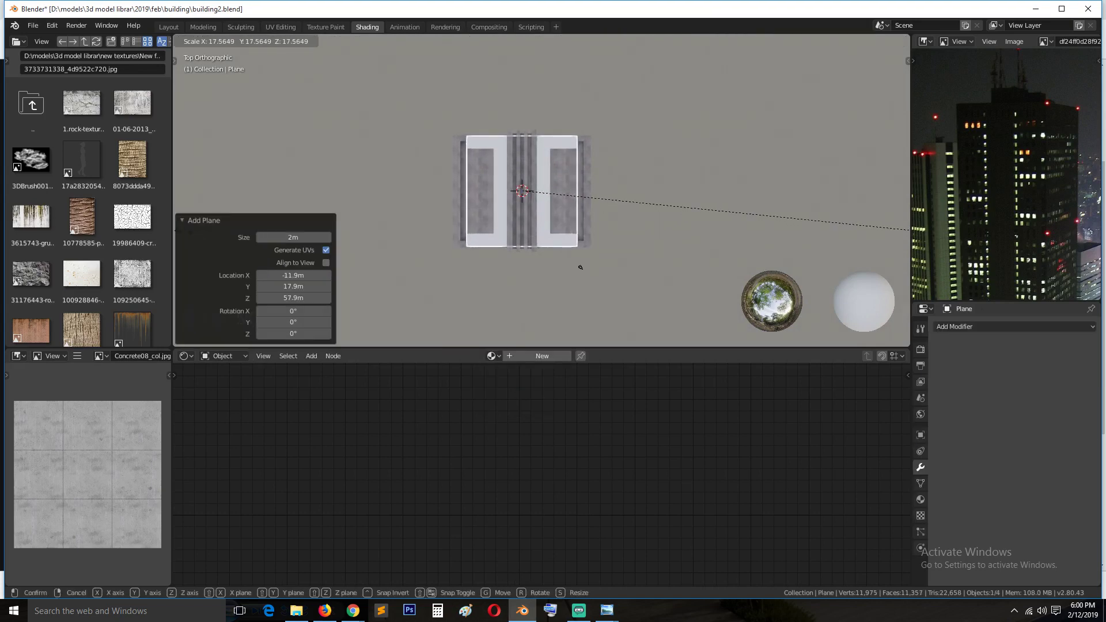
pyautogui.click(177, 230)
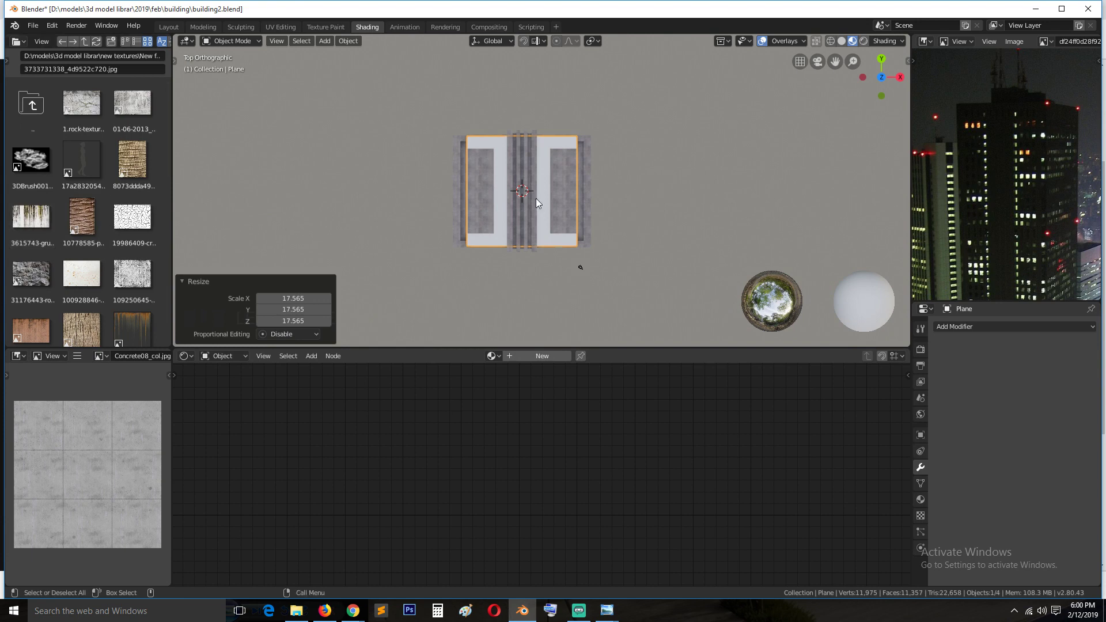
# Step: Widen the podium plane along the X axis
pyautogui.press('s')
pyautogui.press('z')
pyautogui.press('z')
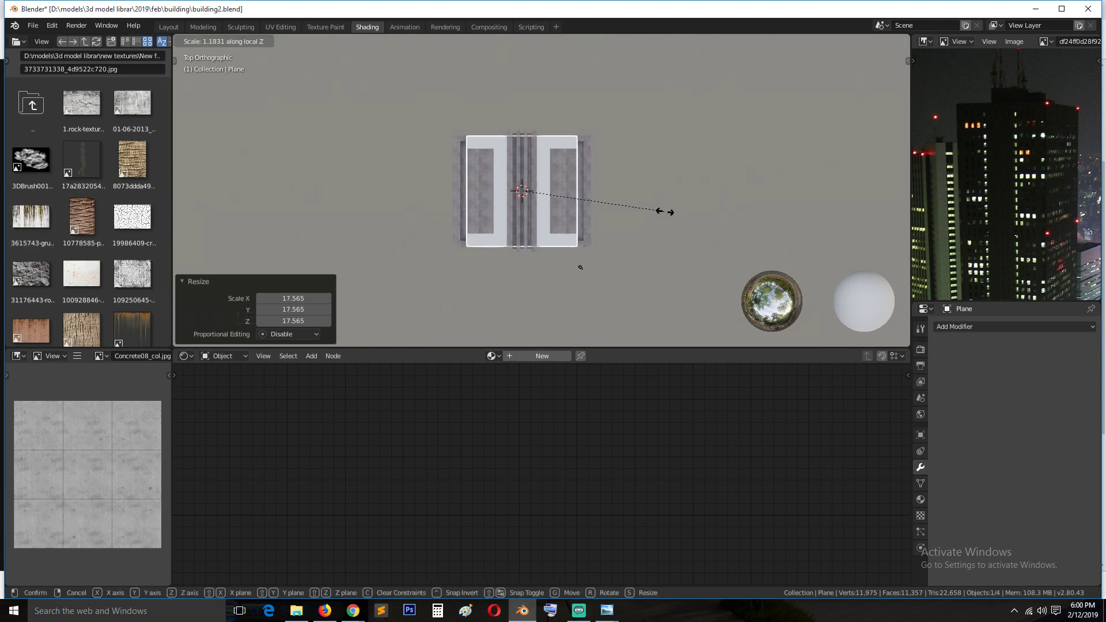
pyautogui.press('y')
pyautogui.press('x')
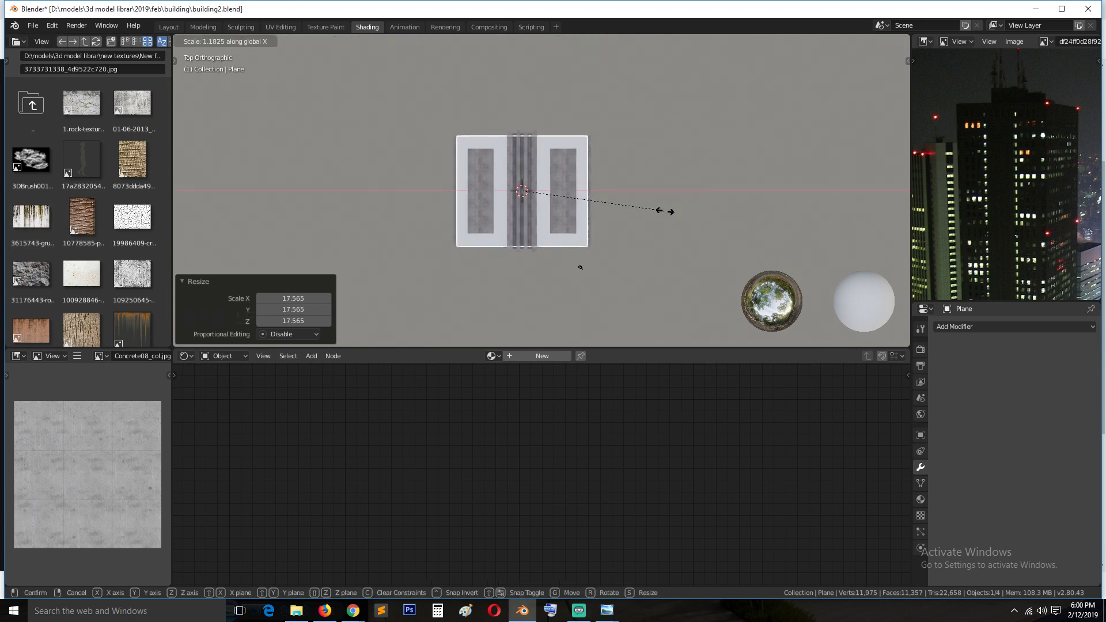
pyautogui.click(671, 208)
# Step: Lower the plane along Z beneath the tower in front view
pyautogui.press('KP_1')
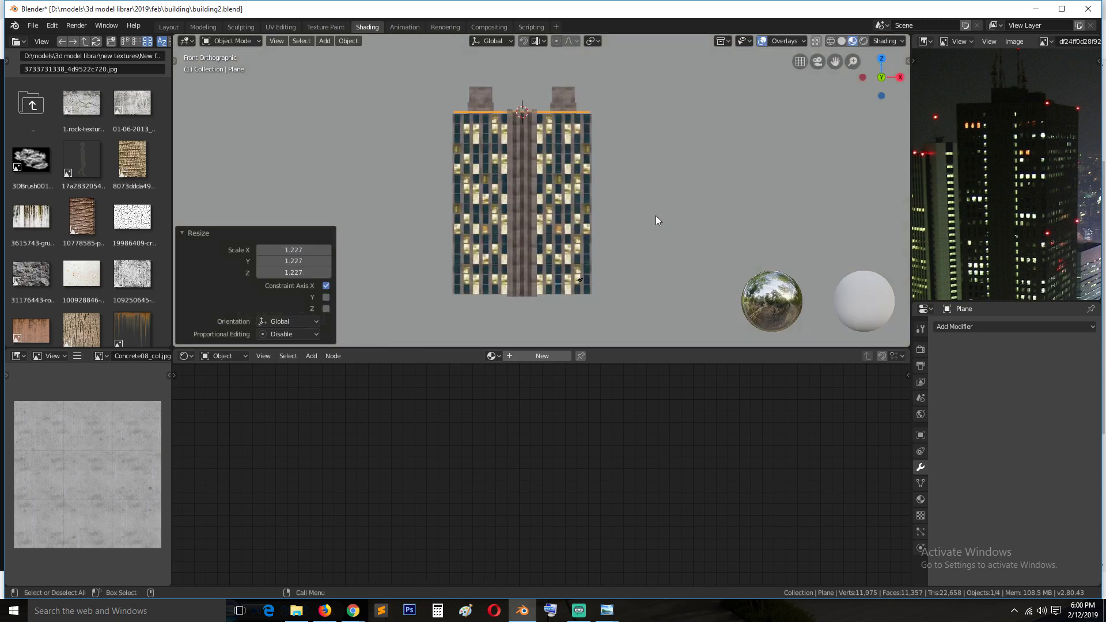
pyautogui.press('g')
pyautogui.press('z')
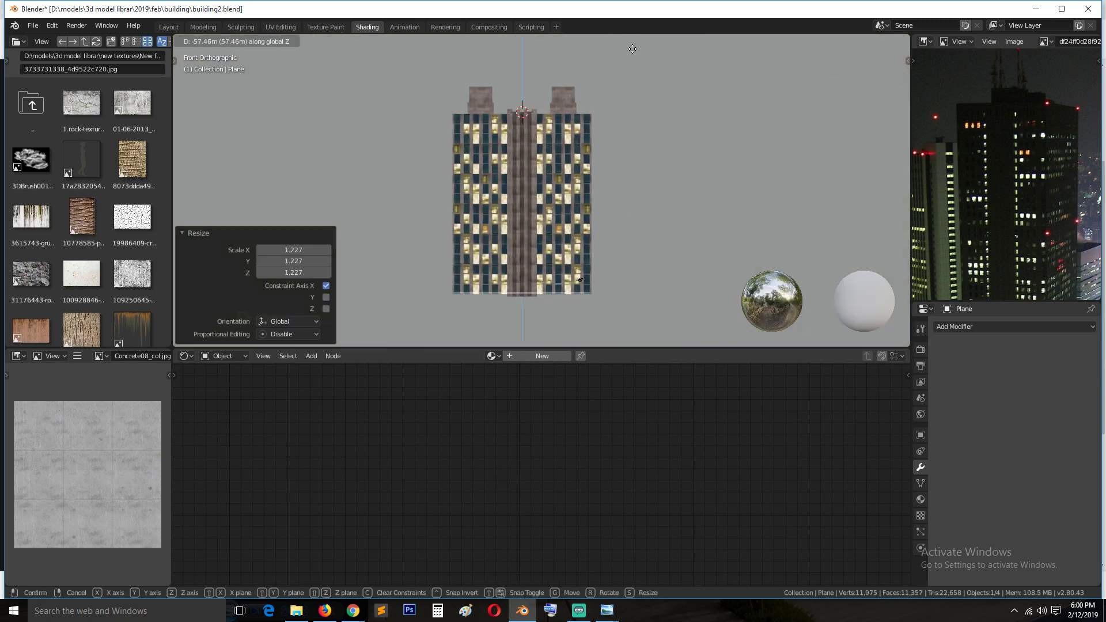
pyautogui.click(634, 51)
# Step: Assign the Material.002 concrete to the podium plane
pyautogui.keyDown('shift'); pyautogui.moveTo(635, 154); pyautogui.dragTo(640, 103, button='middle'); pyautogui.keyUp('shift')
pyautogui.scroll(7, 642, 87)
pyautogui.click(492, 355)
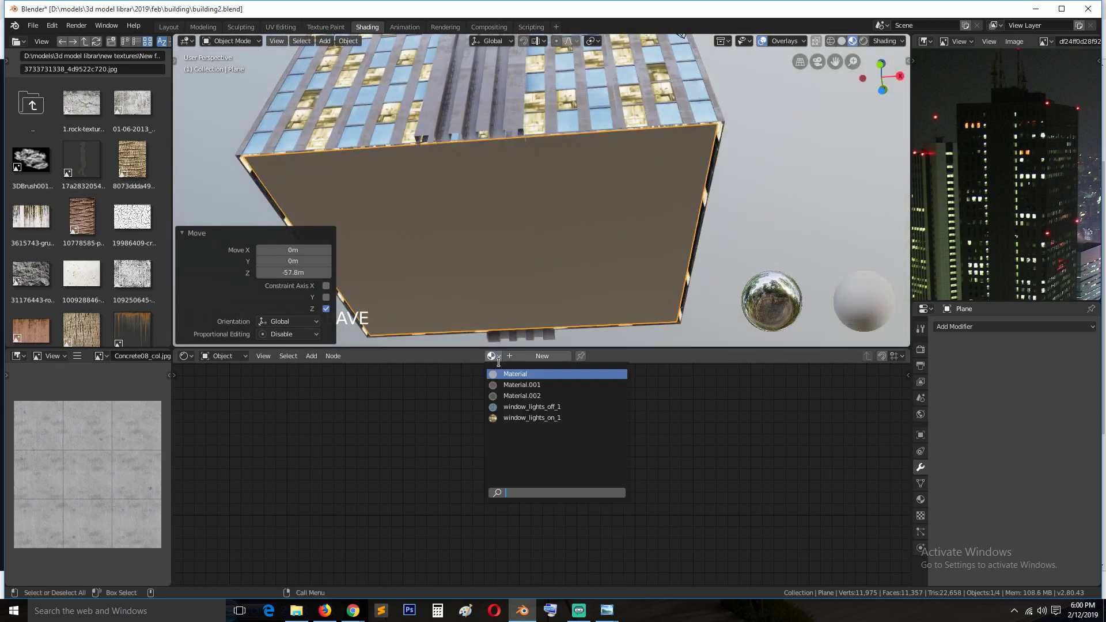
pyautogui.click(518, 396)
pyautogui.press('s')
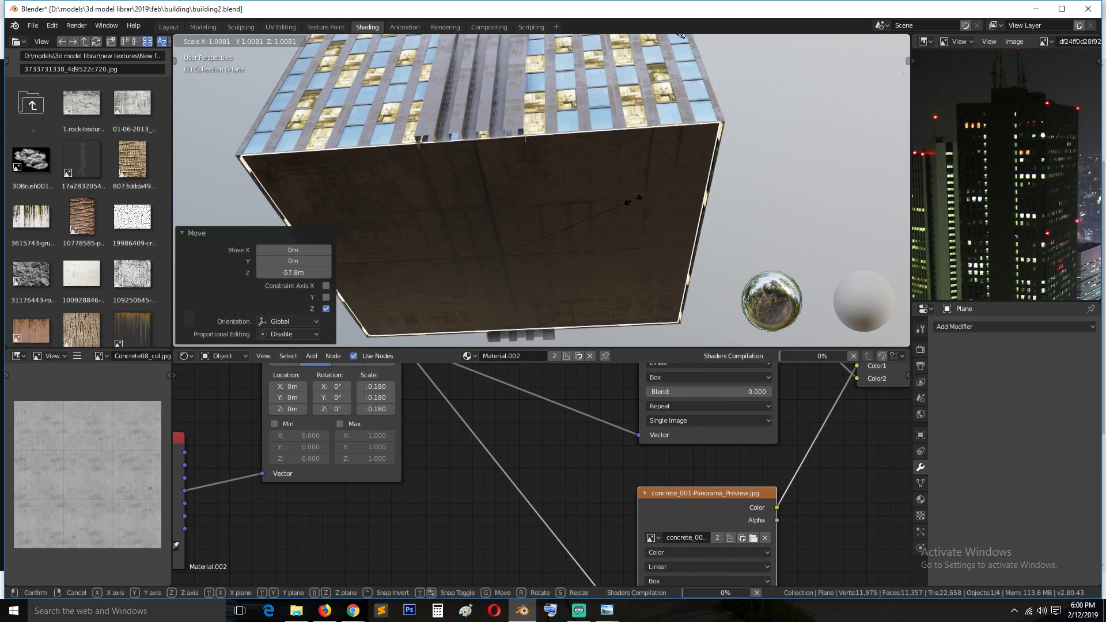
pyautogui.press('Escape')
pyautogui.press('s')
pyautogui.press('x')
pyautogui.press('Escape')
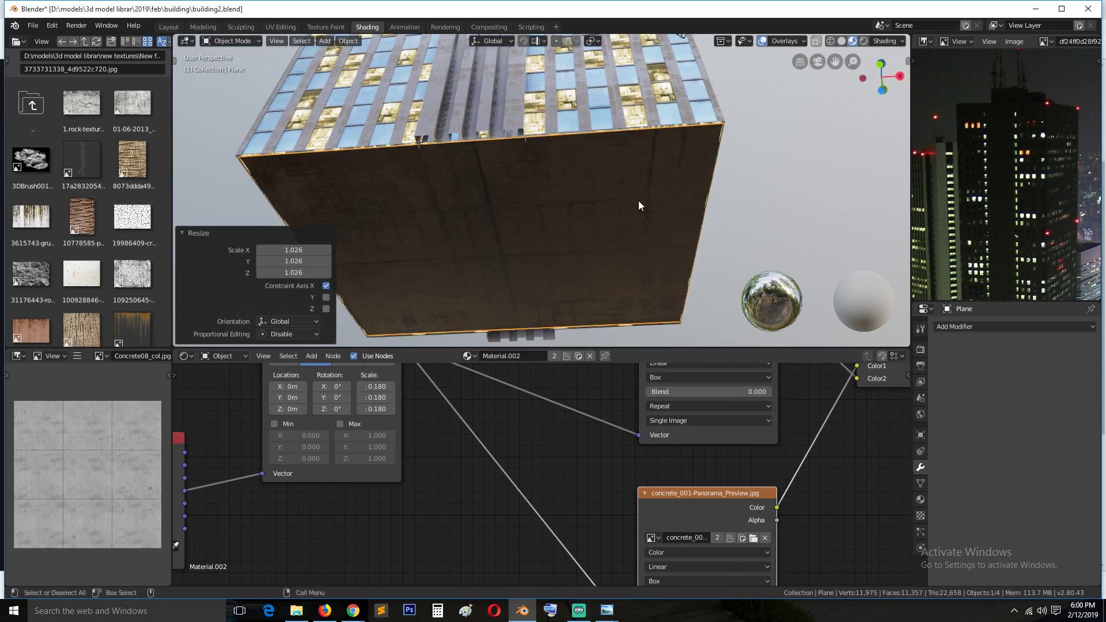
# Step: Extrude the plane 1.59 m in edit mode to give the base thickness
pyautogui.press('Tab')
pyautogui.press('e')
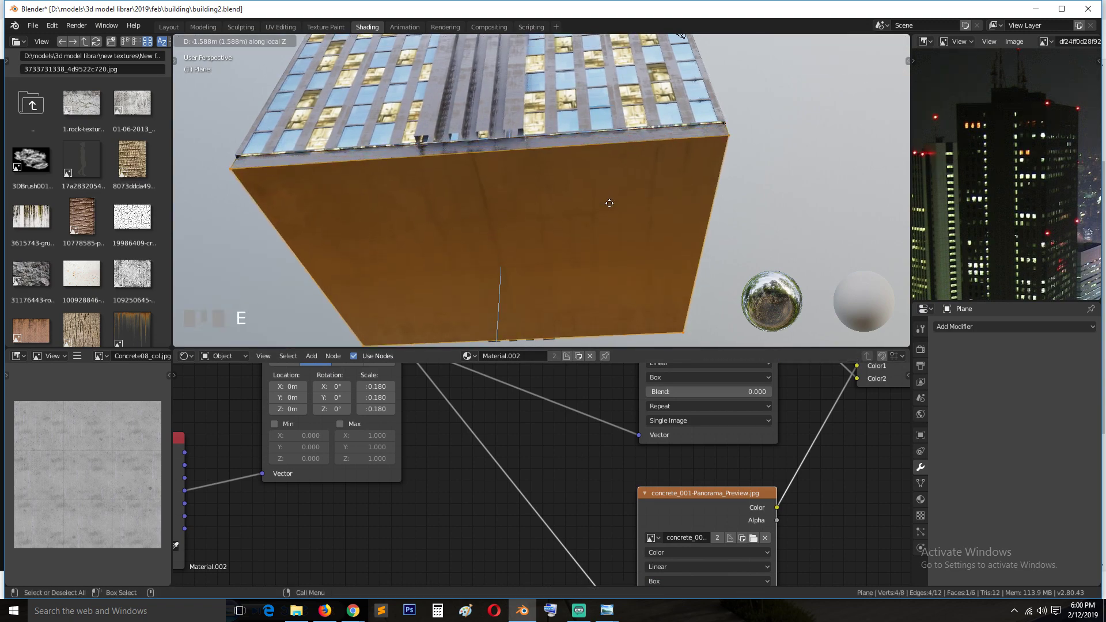
pyautogui.click(609, 203)
pyautogui.moveTo(610, 202); pyautogui.dragTo(519, 219, button='middle')
# Step: Add a loop cut across the base and extrude its bottom face down 7.57 m
pyautogui.hotkey('ctrl', 'r')
pyautogui.click(467, 204)
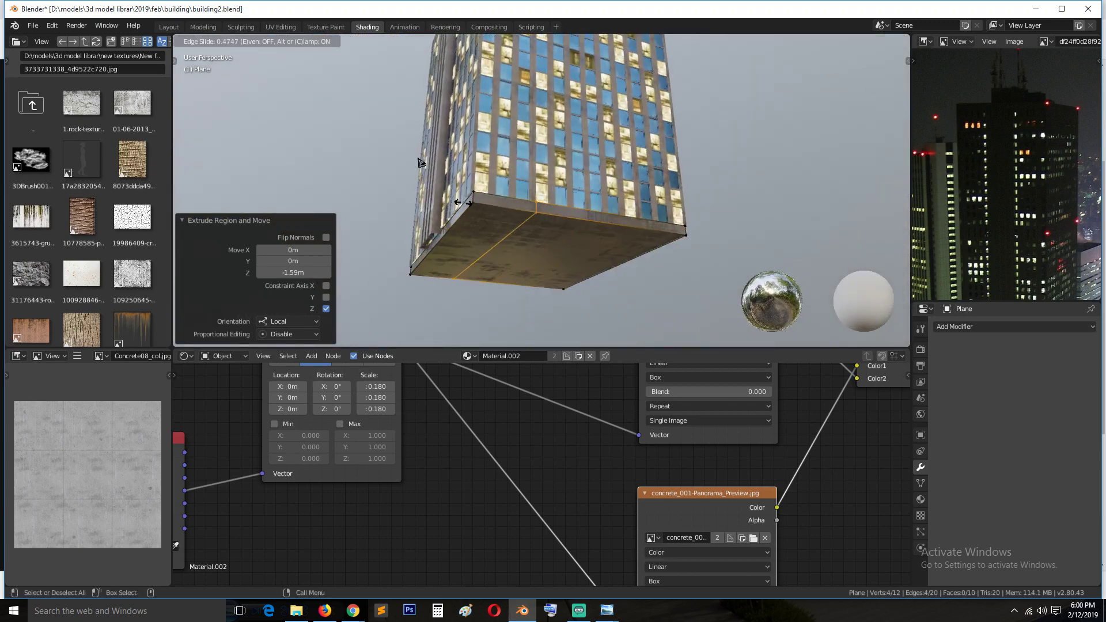
pyautogui.click(427, 190)
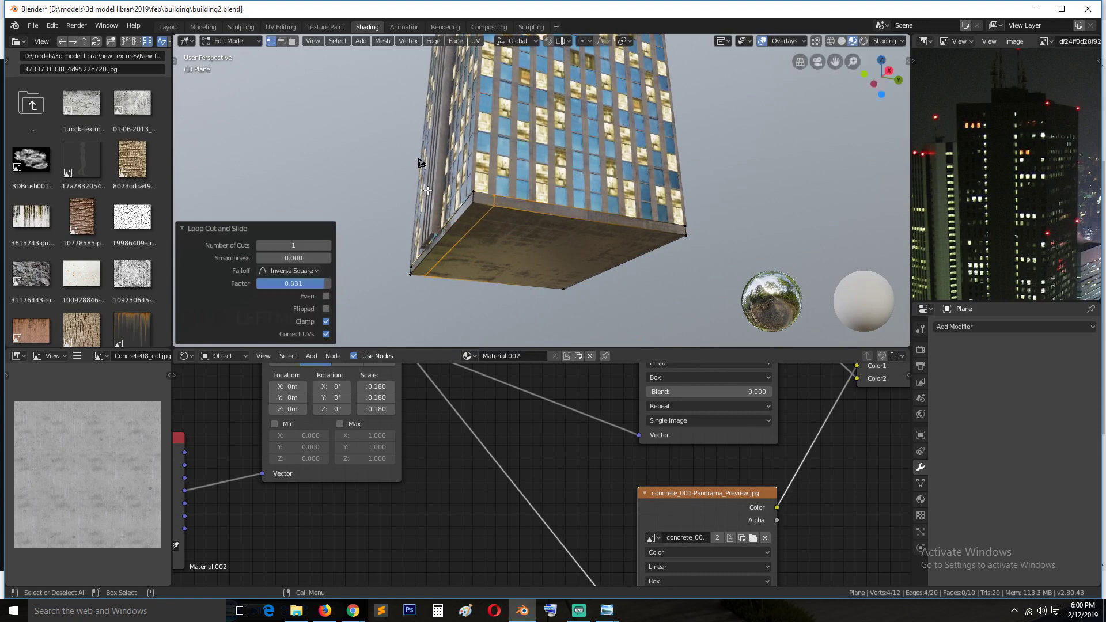
pyautogui.click(522, 235)
pyautogui.click(532, 237)
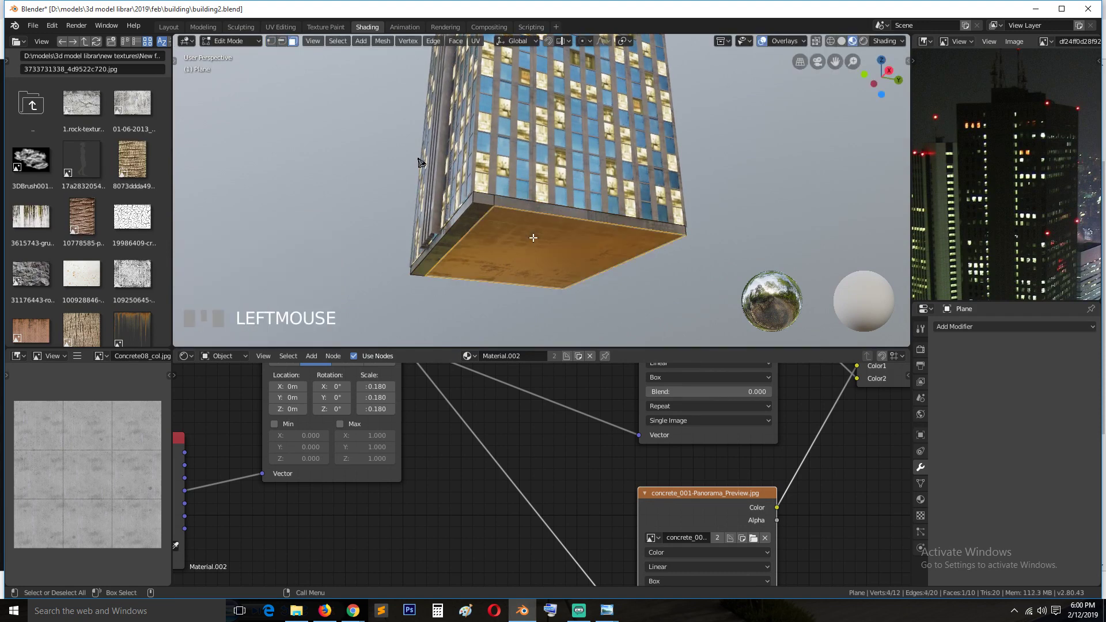
pyautogui.press('e')
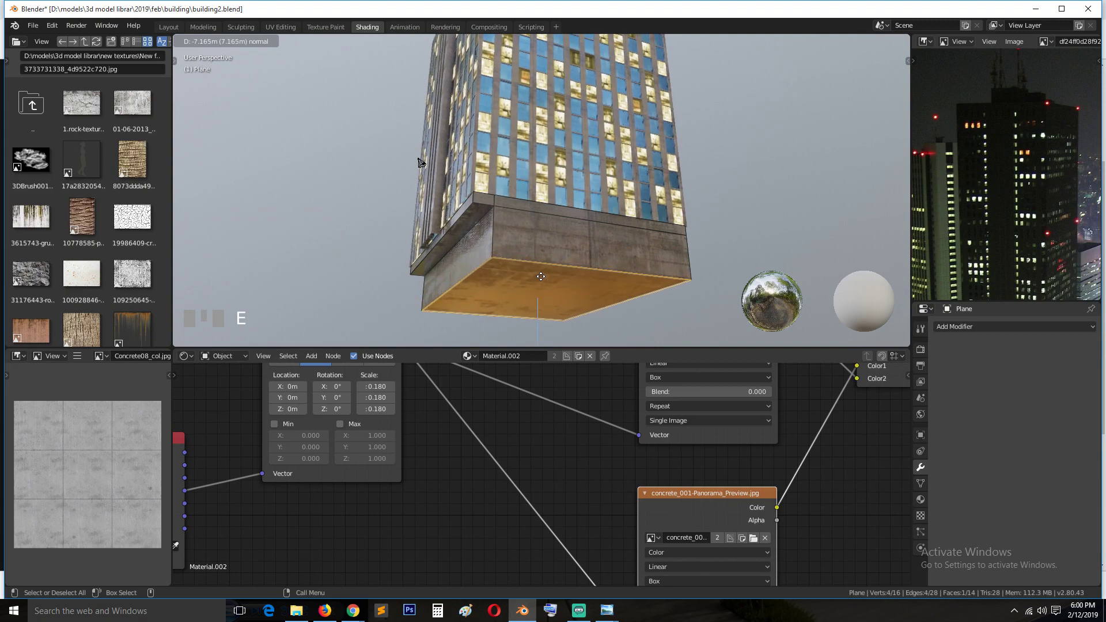
pyautogui.click(542, 279)
pyautogui.moveTo(544, 279); pyautogui.dragTo(621, 298, button='middle')
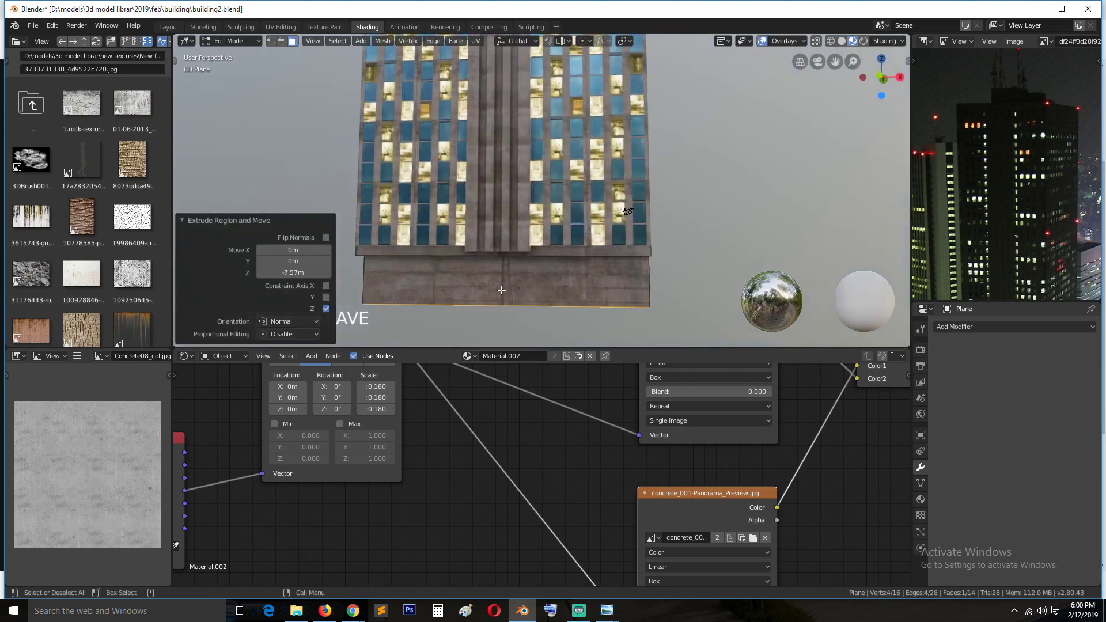
# Step: Add a vertical loop cut on the base and bevel it into two edges
pyautogui.rightClick(368, 275)
pyautogui.hotkey('ctrl', 'r')
pyautogui.click(500, 252)
pyautogui.click(500, 252)
pyautogui.moveTo(500, 251); pyautogui.dragTo(563, 239, button='middle')
pyautogui.hotkey('ctrl', 'b')
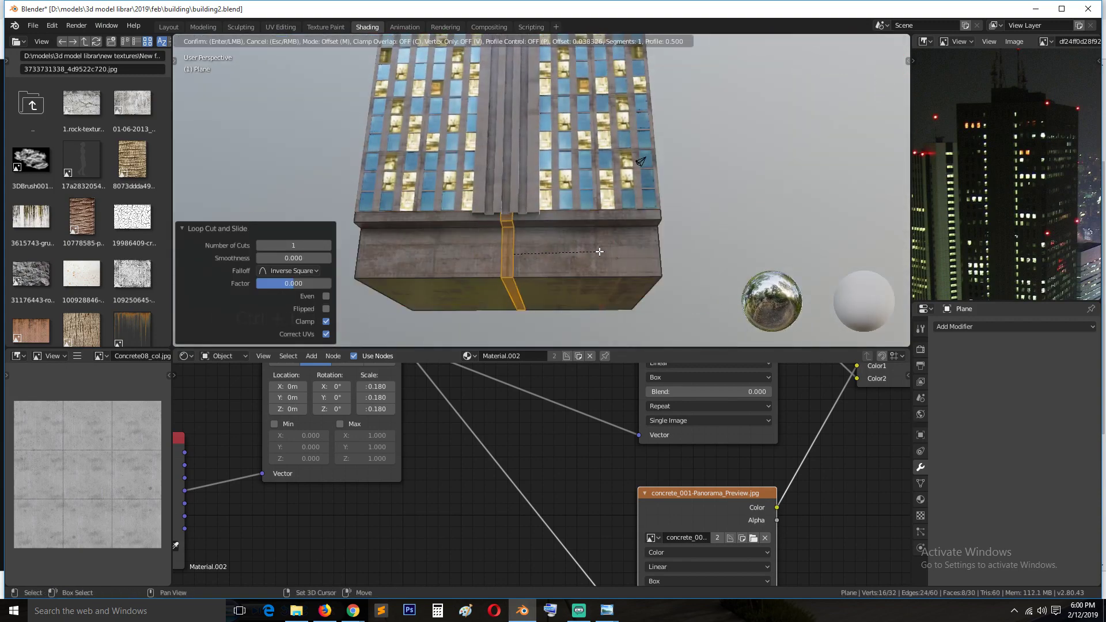
pyautogui.click(610, 252)
pyautogui.moveTo(610, 252); pyautogui.dragTo(508, 294, button='middle')
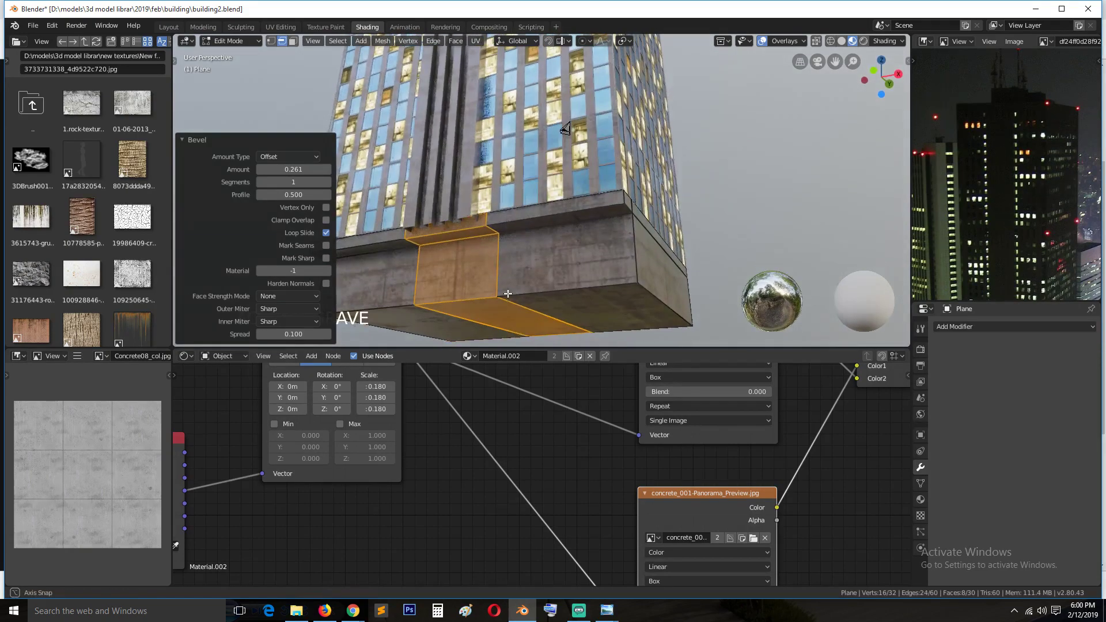
pyautogui.click(477, 276)
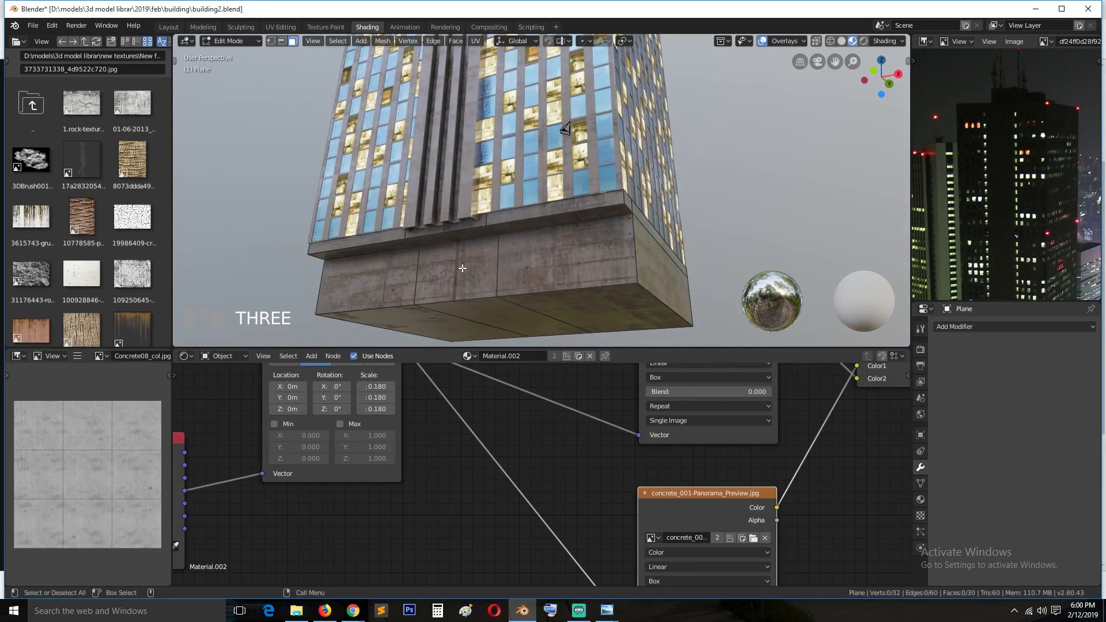
# Step: Extrude the central lower face of the base
pyautogui.press('`')
pyautogui.moveTo(462, 268)
pyautogui.mouseDown(button='middle')
pyautogui.moveTo(457, 317)
pyautogui.moveTo(459, 262)
pyautogui.mouseUp(button='middle')
pyautogui.press('`')
pyautogui.click(457, 316)
pyautogui.press('e')
pyautogui.click(462, 314)
# Step: Delete three bottom faces of the base and return to object mode
pyautogui.press('`')
pyautogui.click(529, 295)
pyautogui.keyDown('shift'); pyautogui.click(502, 303); pyautogui.keyUp('shift')
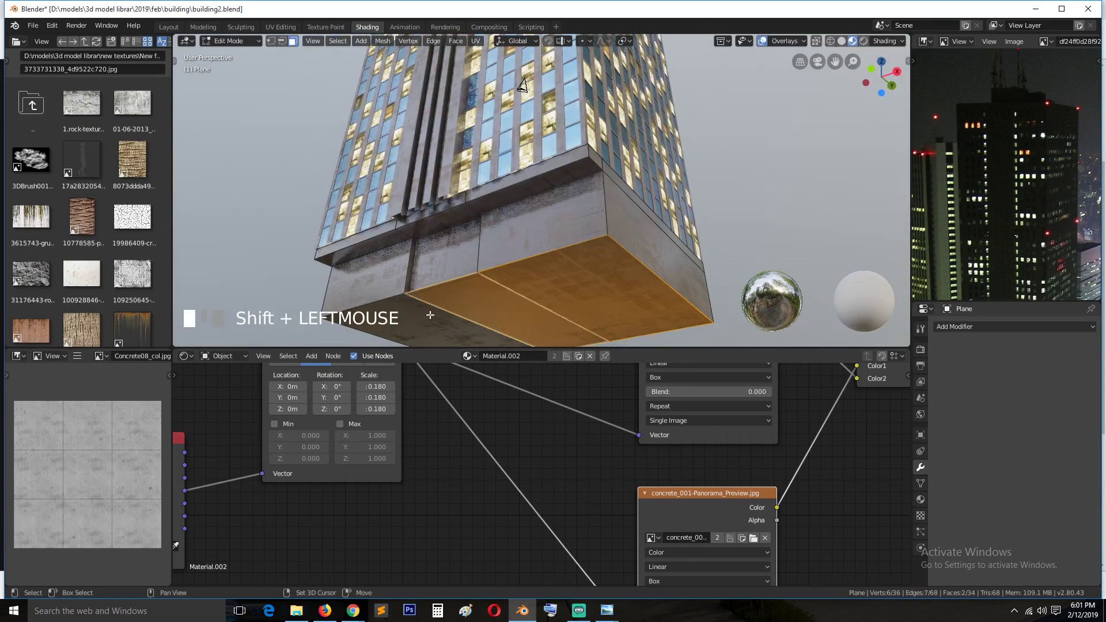
pyautogui.keyDown('shift'); pyautogui.click(430, 315); pyautogui.keyUp('shift')
pyautogui.press('x')
pyautogui.click(432, 340)
pyautogui.press('Tab')
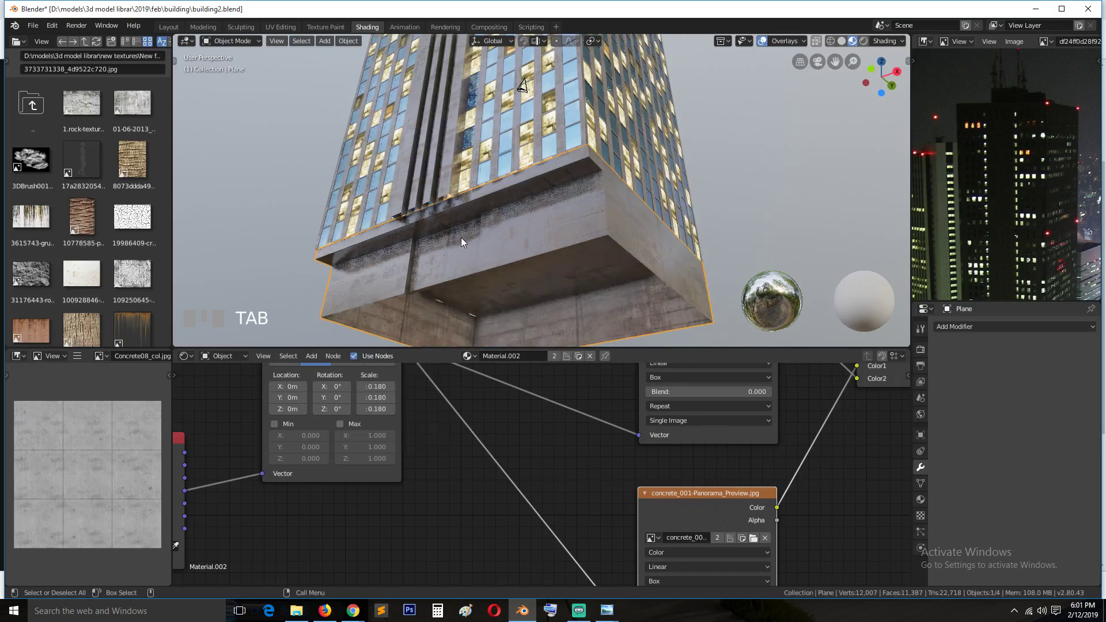
# Step: Save, then give the podium's central lower face a new material slot with window_lights_on_1
pyautogui.press('`')
pyautogui.hotkey('ctrl', 's')
pyautogui.press('Tab')
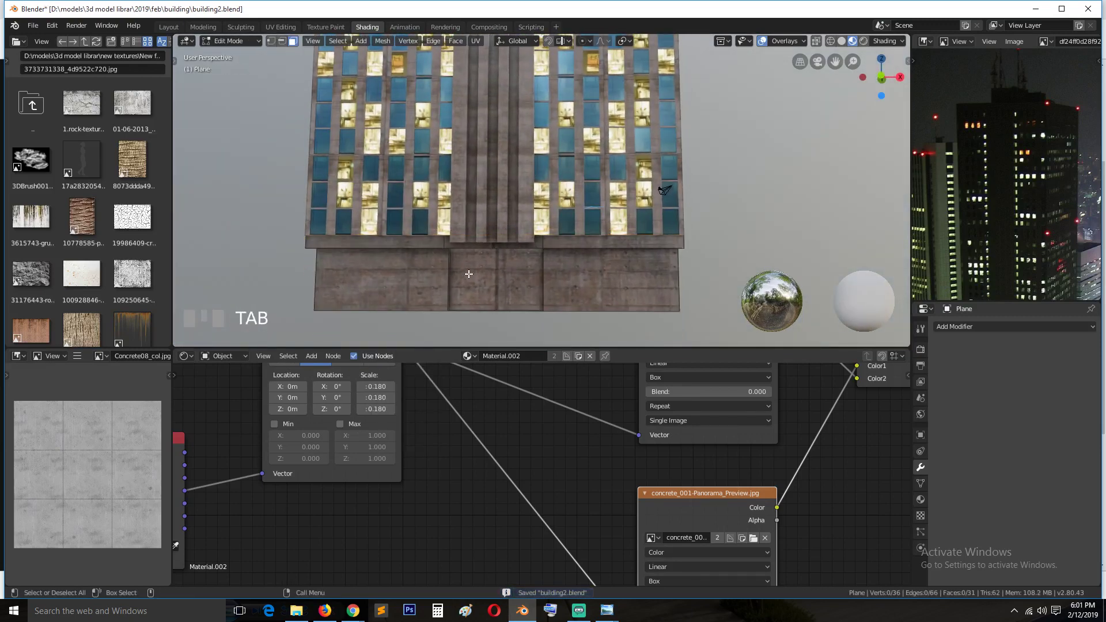
pyautogui.click(507, 271)
pyautogui.click(921, 499)
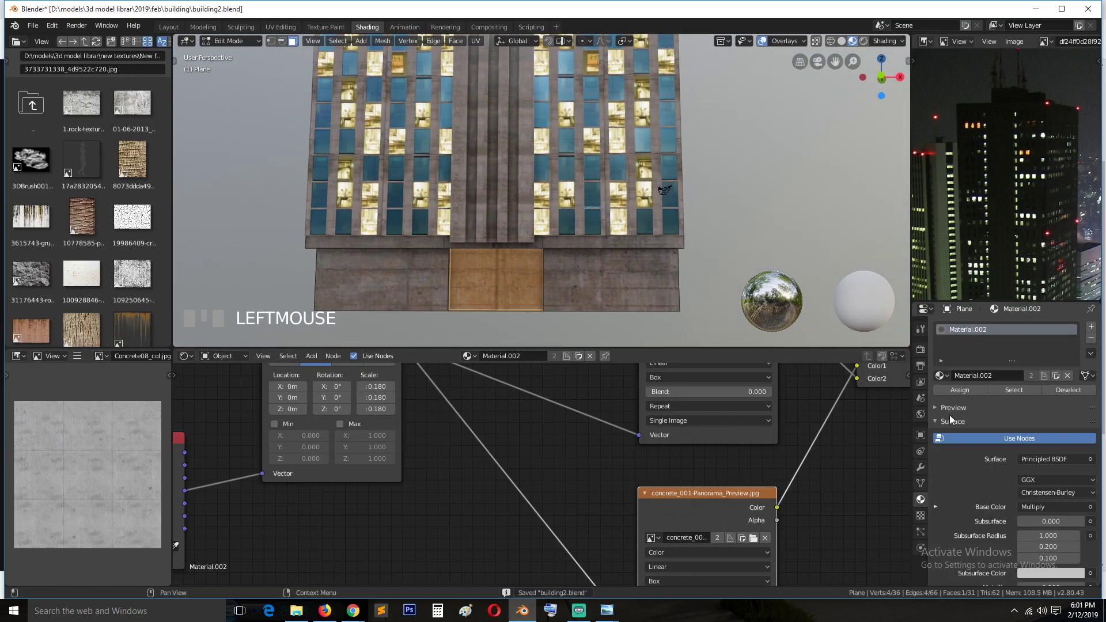
pyautogui.click(1092, 331)
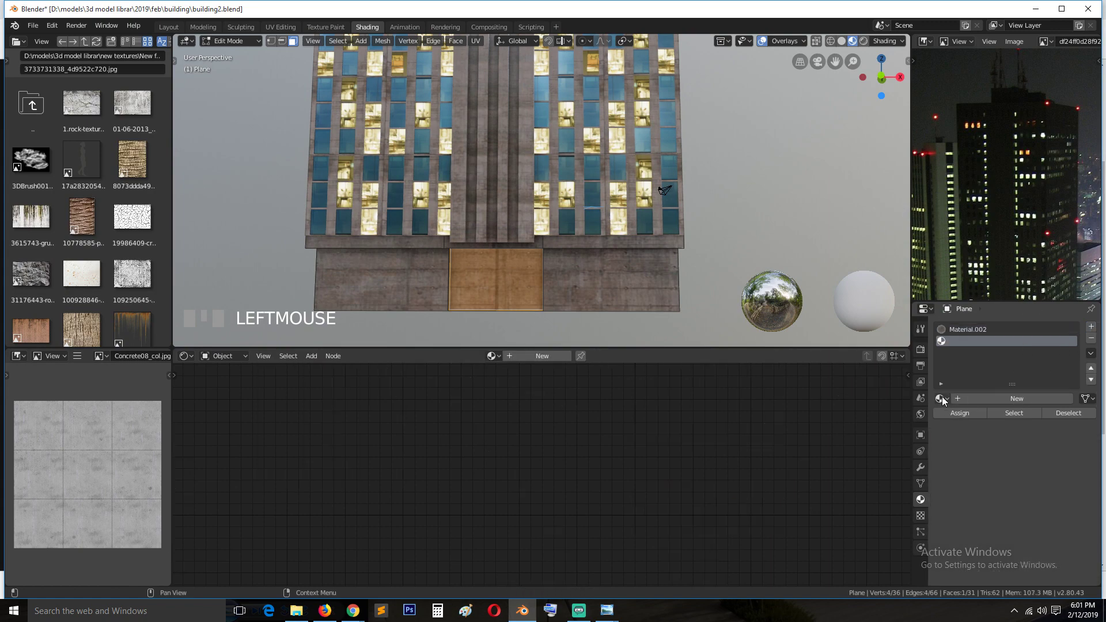
pyautogui.click(942, 398)
pyautogui.click(951, 459)
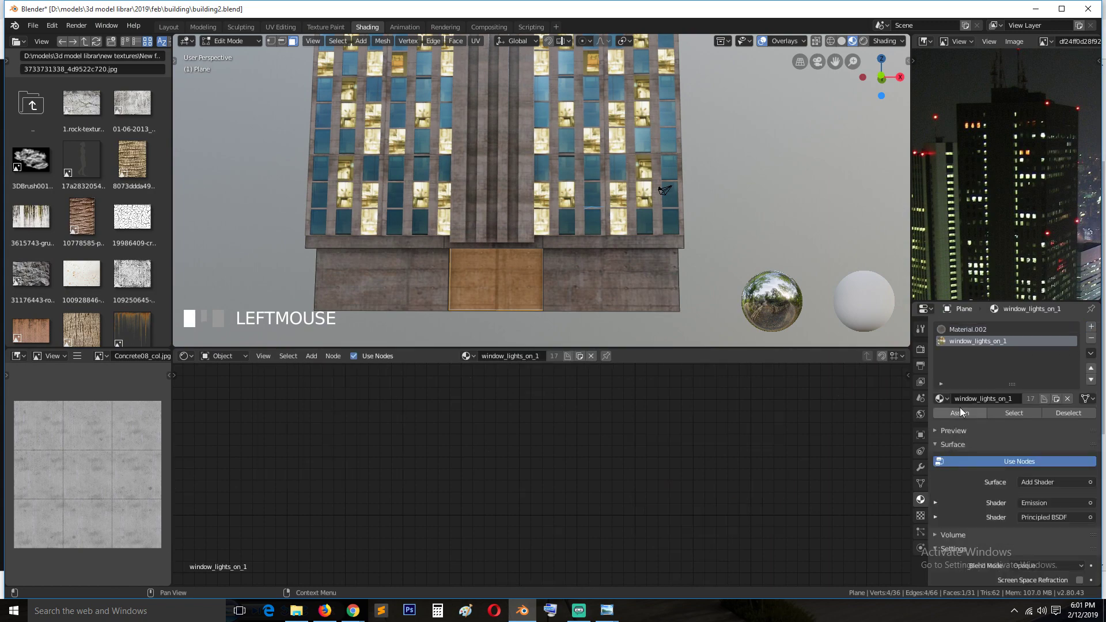
pyautogui.press('Tab')
# Step: Unwrap the UVs of the central lower face
pyautogui.press('Tab')
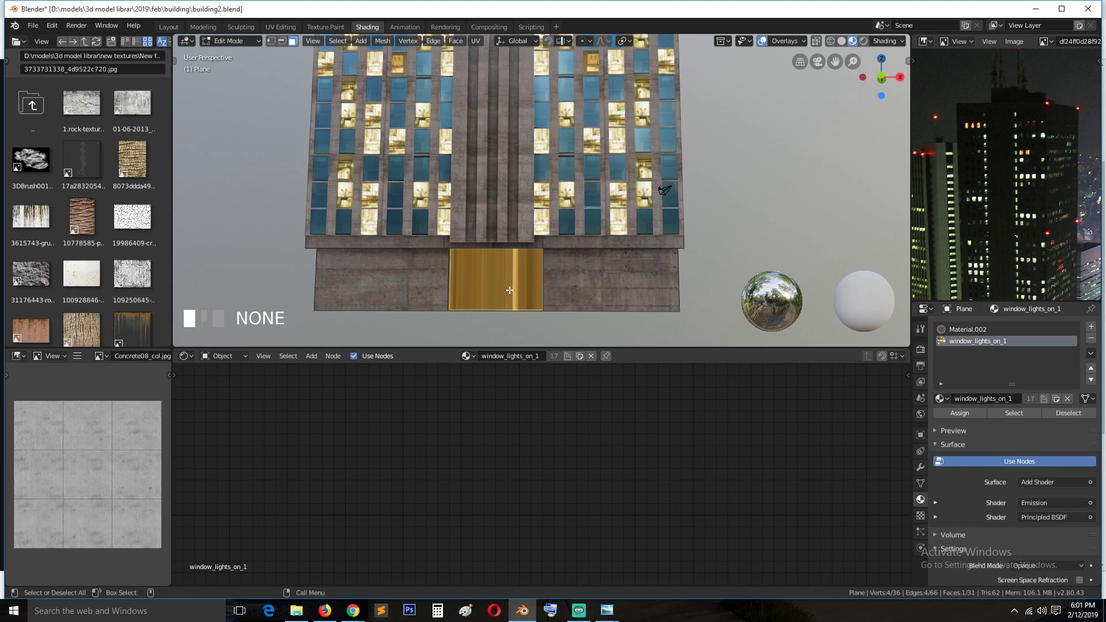
pyautogui.press('u')
pyautogui.click(510, 288)
pyautogui.press('Tab')
pyautogui.scroll(-3, 557, 285)
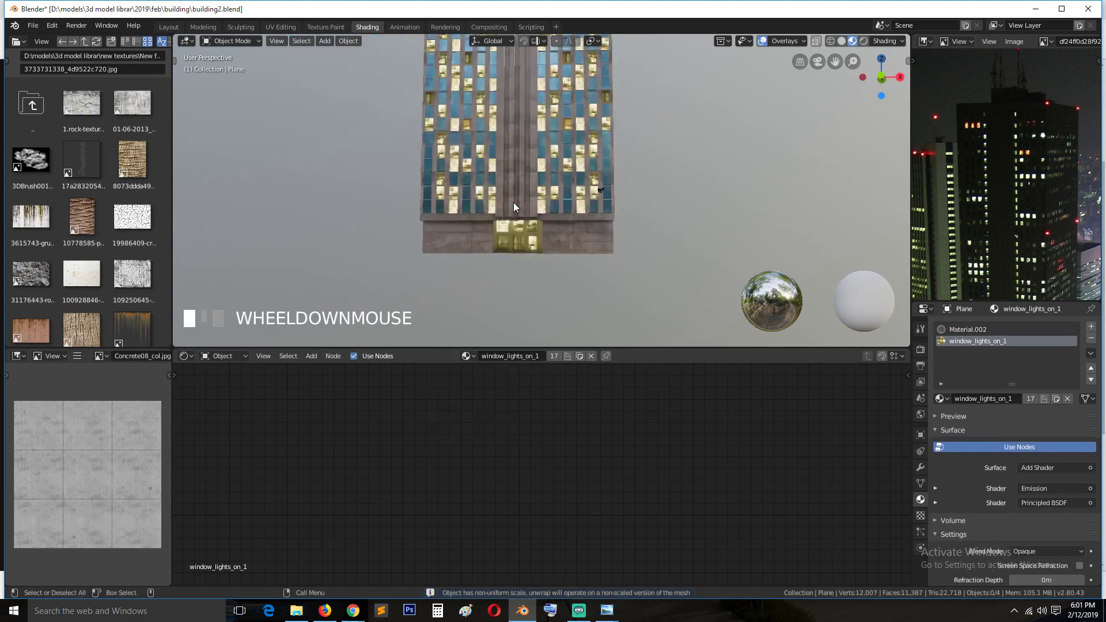
pyautogui.press('`')
pyautogui.scroll(3, 579, 231)
pyautogui.press('Tab')
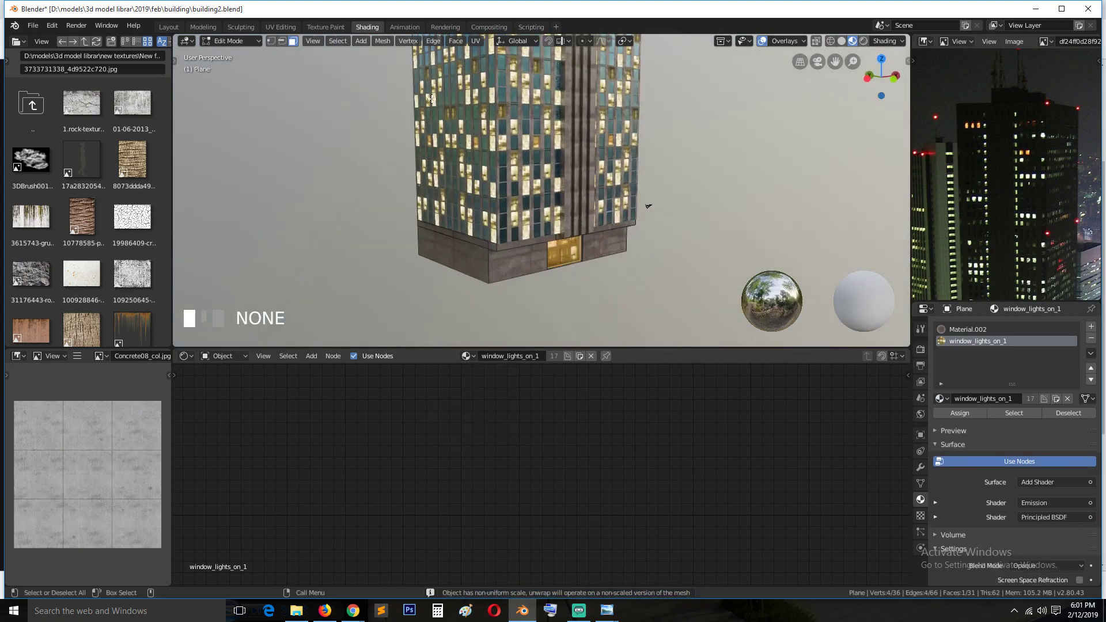
# Step: In UV Editing, shrink the face's UV island and place it over the image's top-right lit windows
pyautogui.click(338, 27)
pyautogui.click(280, 27)
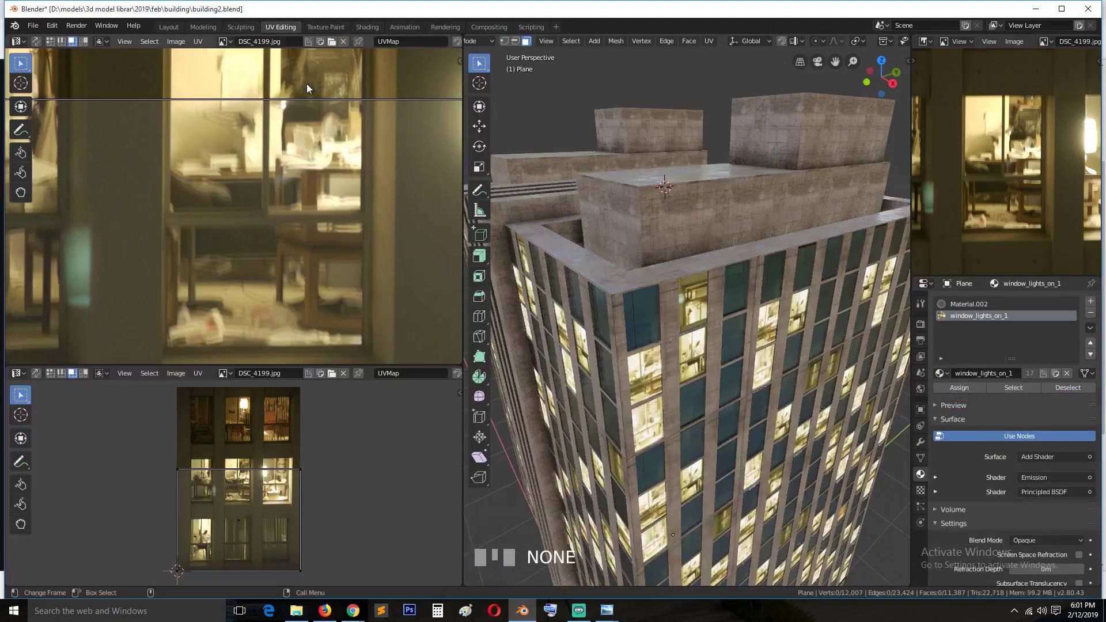
pyautogui.press('a')
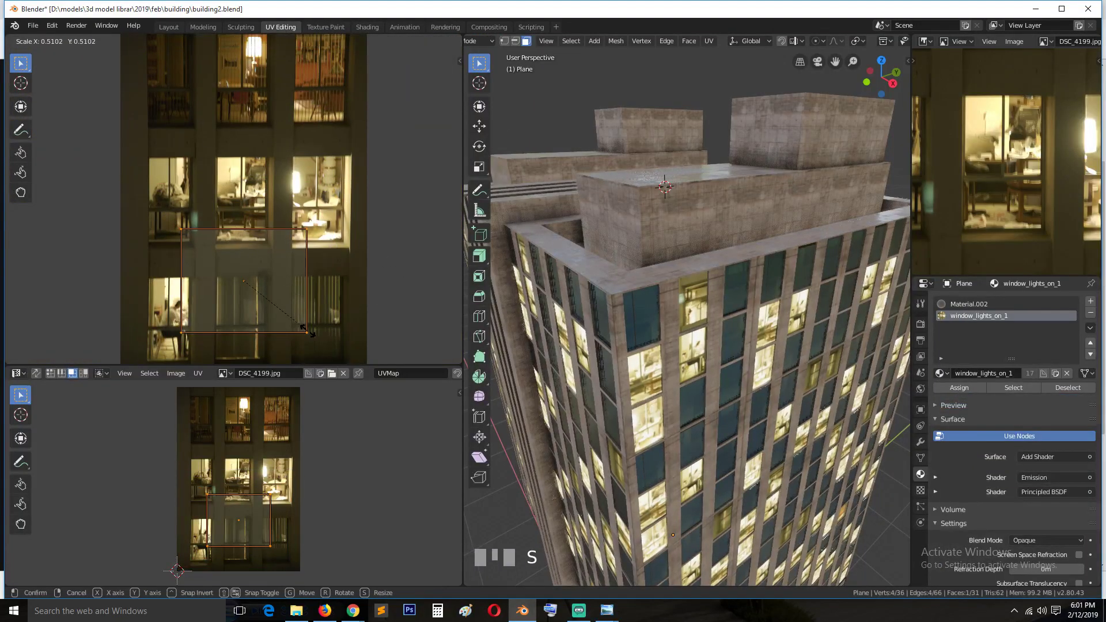
pyautogui.click(303, 324)
pyautogui.scroll(-3, 275, 240)
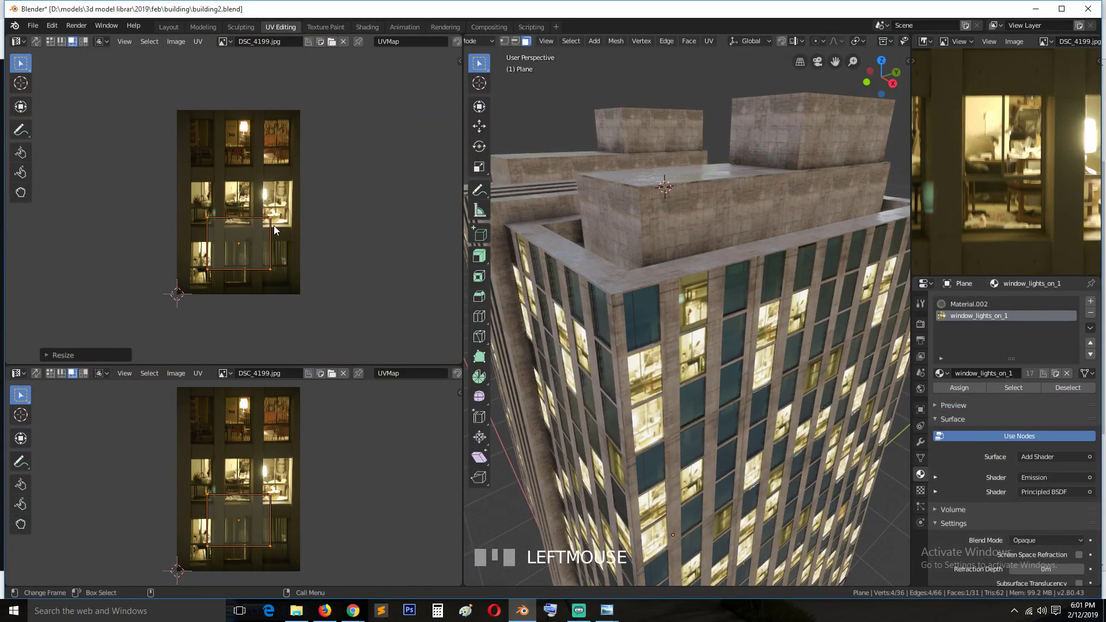
pyautogui.press('g')
pyautogui.click(293, 142)
pyautogui.press('s')
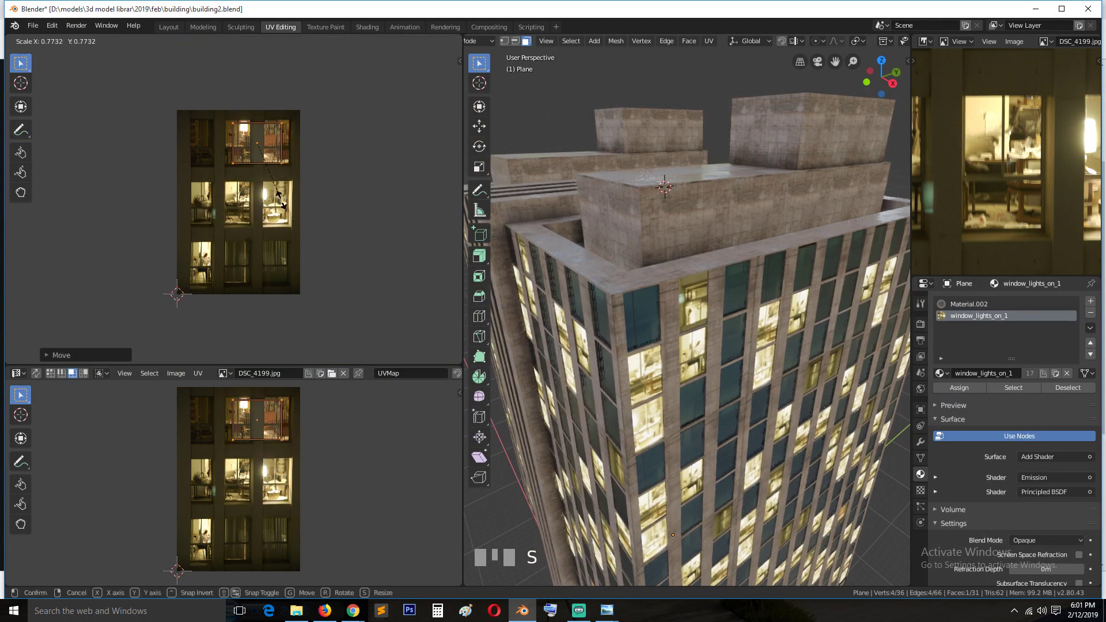
pyautogui.click(289, 211)
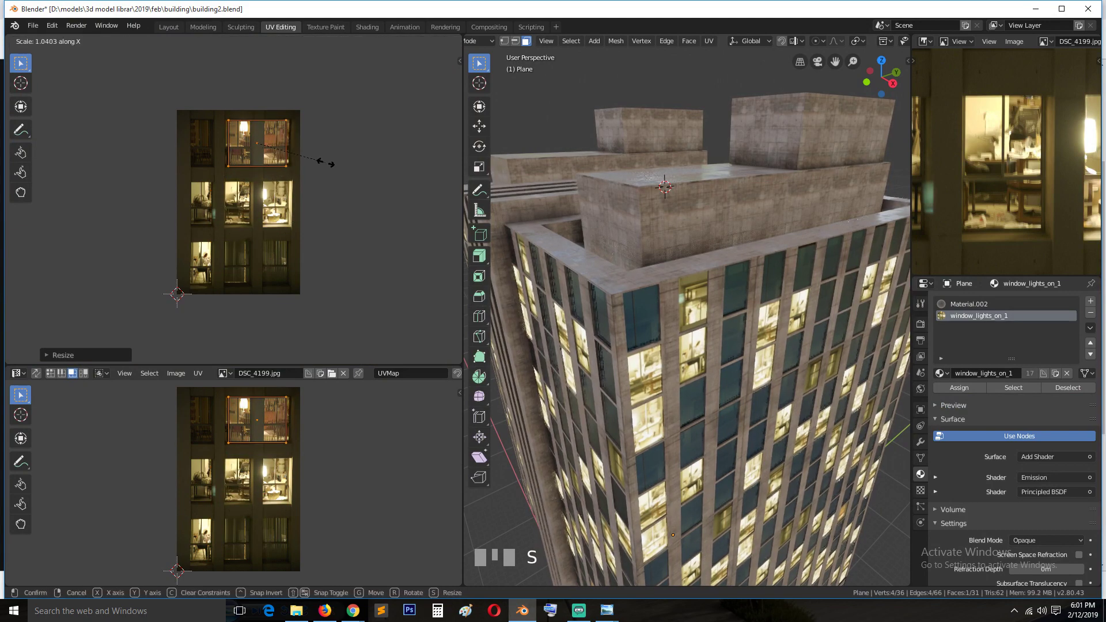
# Step: Orbit around the building to inspect the newly lit lobby section at its base
pyautogui.press('Tab')
pyautogui.press('`')
pyautogui.moveTo(742, 340); pyautogui.dragTo(815, 302, button='middle')
pyautogui.press('Tab')
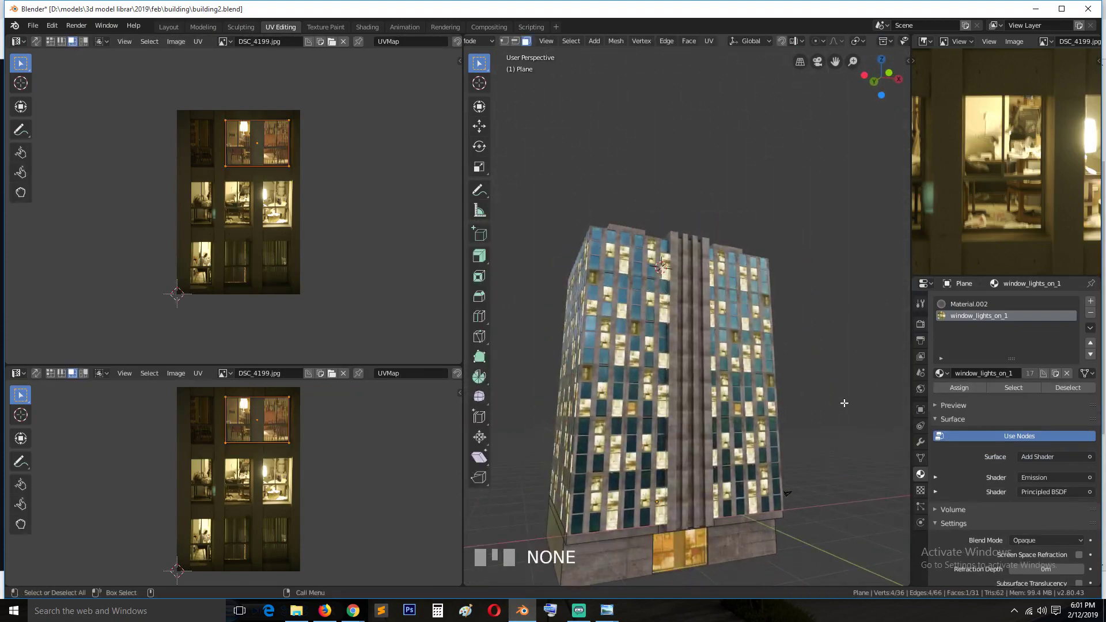
pyautogui.press('Tab')
pyautogui.moveTo(833, 420); pyautogui.dragTo(751, 364, button='middle')
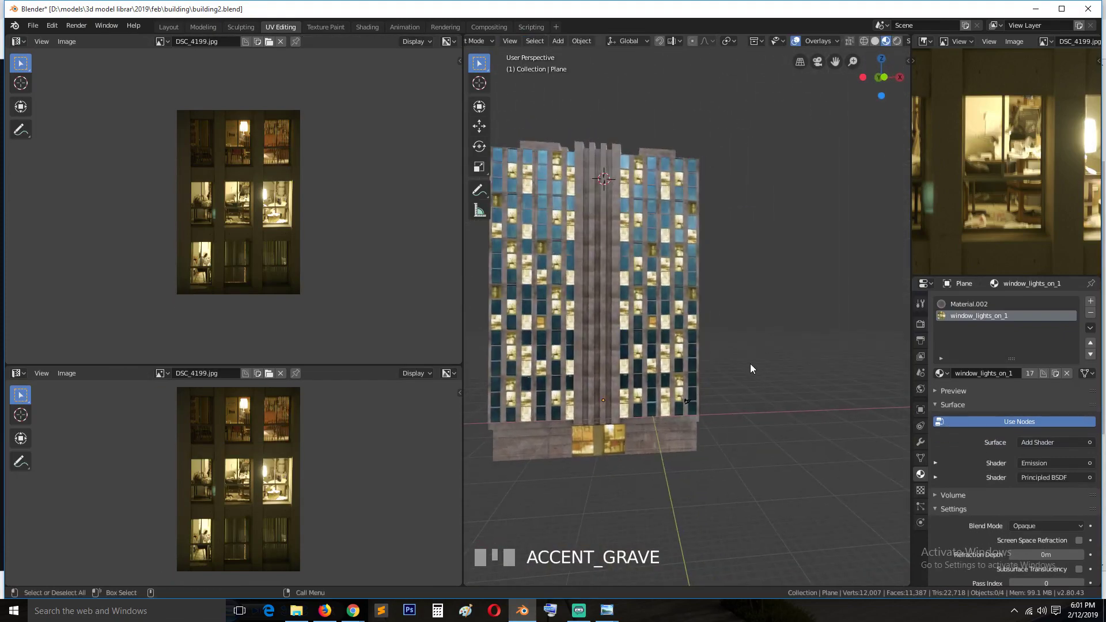
pyautogui.keyDown('shift'); pyautogui.moveTo(748, 442); pyautogui.dragTo(763, 365, button='middle'); pyautogui.keyUp('shift')
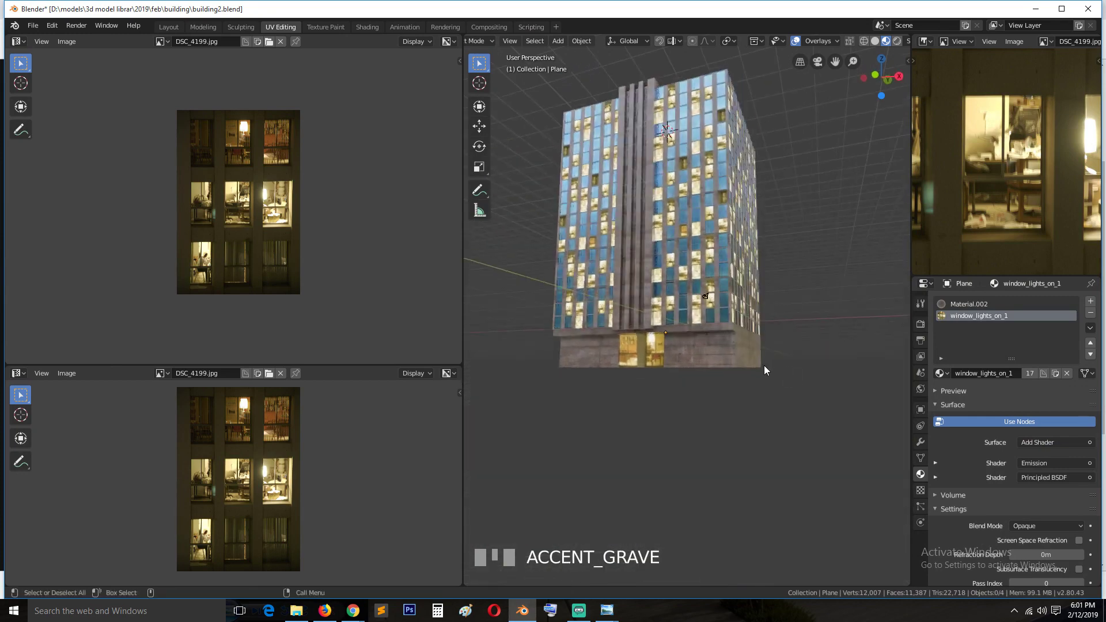
# Step: Select the podium's right and left faces in Edit Mode
pyautogui.scroll(2, 759, 368)
pyautogui.click(704, 386)
pyautogui.press('Tab')
pyautogui.click(703, 386)
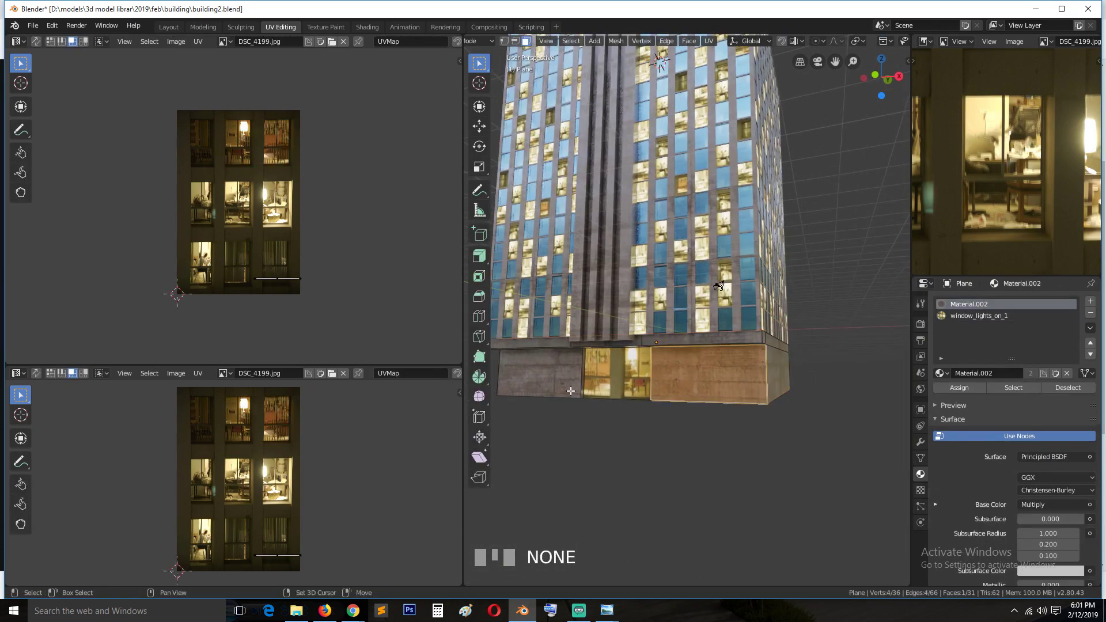
pyautogui.keyDown('shift'); pyautogui.click(560, 386); pyautogui.keyUp('shift')
pyautogui.press('i')
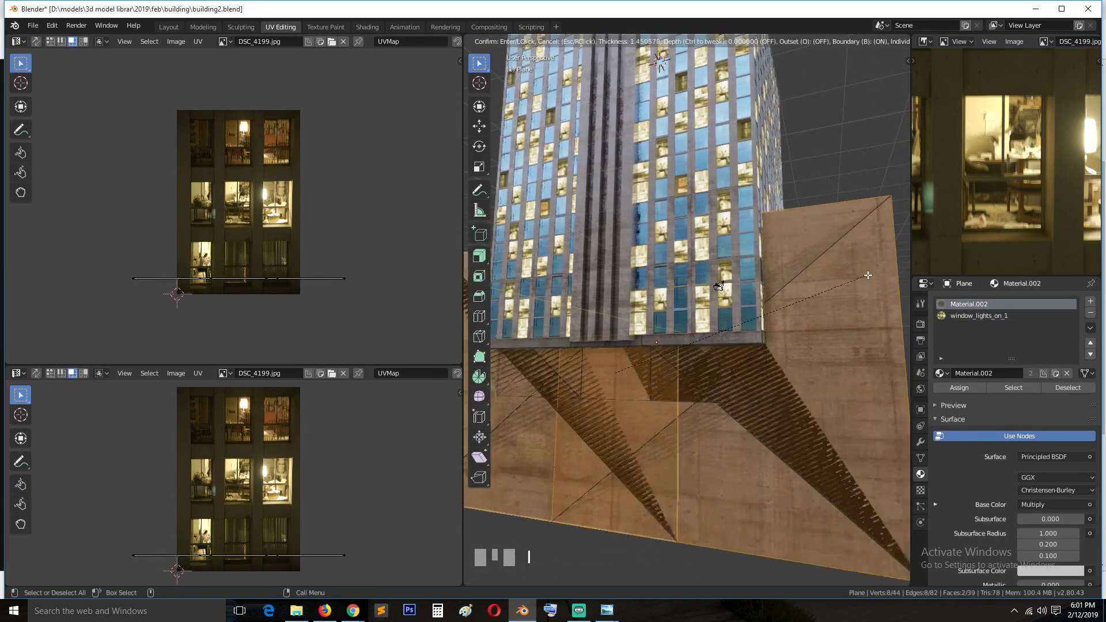
pyautogui.rightClick(876, 265)
pyautogui.press('i')
pyautogui.rightClick(878, 264)
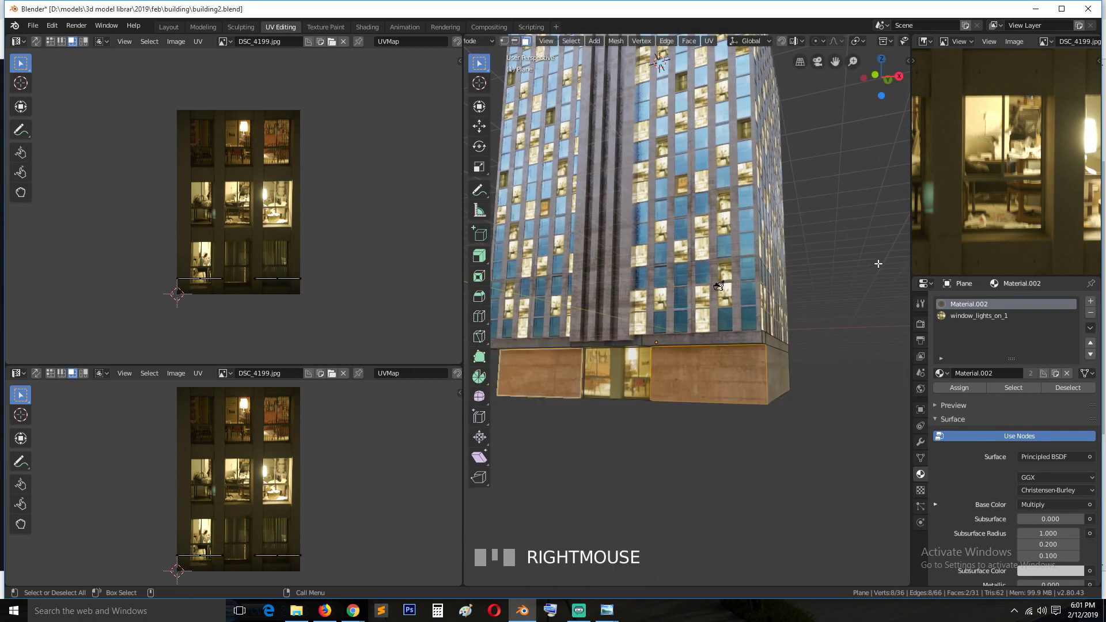
pyautogui.press('s')
pyautogui.rightClick(882, 245)
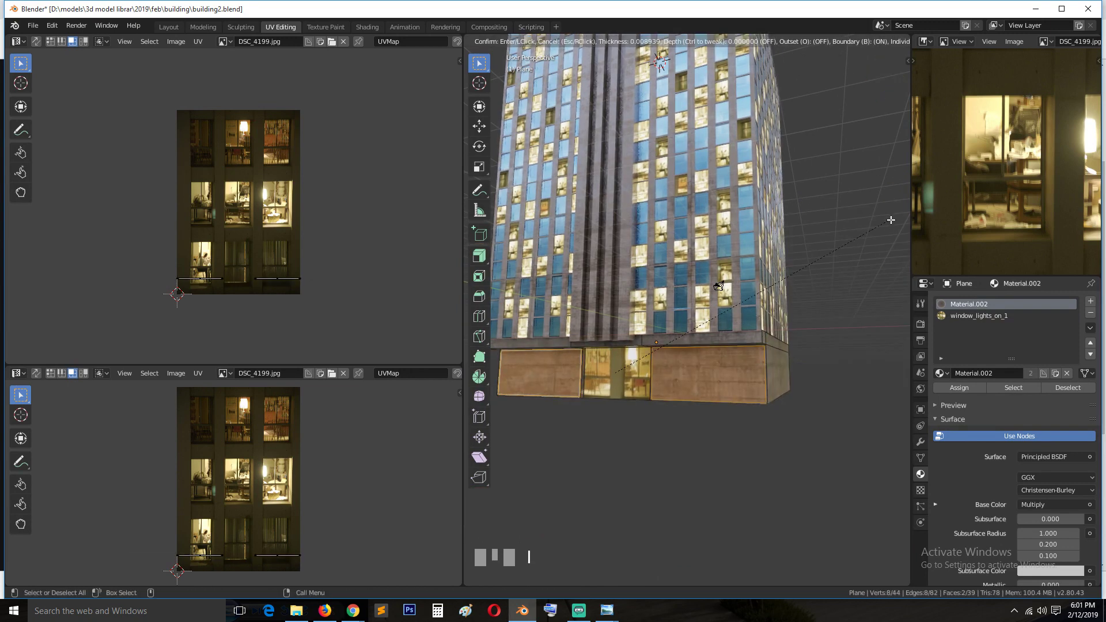
pyautogui.press('Tab')
pyautogui.rightClick(837, 361)
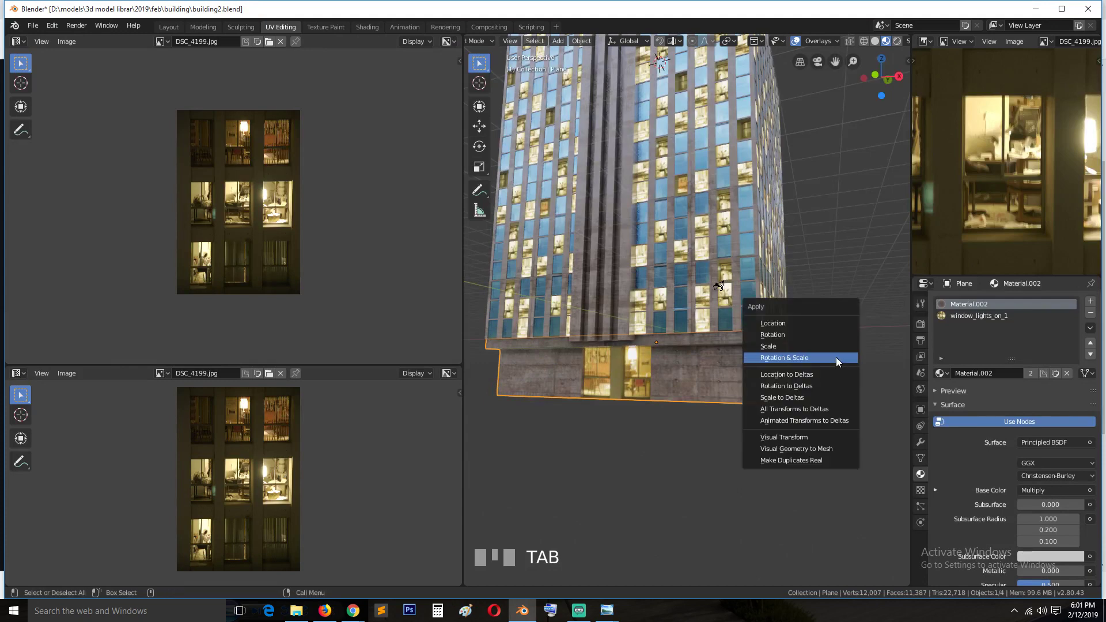
pyautogui.press('Tab')
# Step: Inset the two podium faces and extrude the inset panels along their normals
pyautogui.press('i')
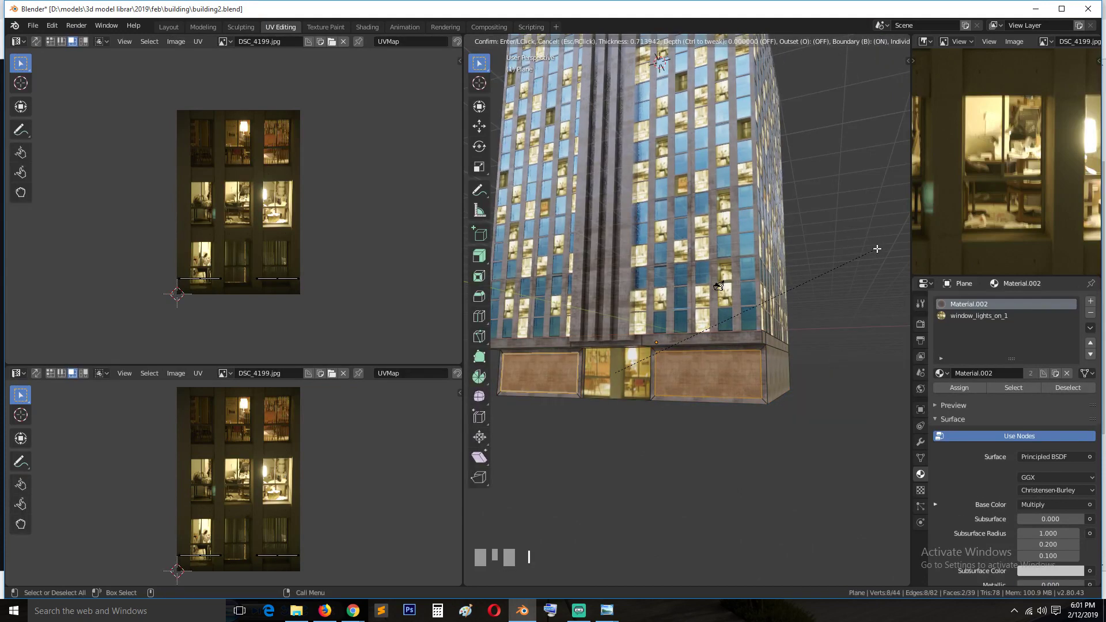
pyautogui.click(875, 250)
pyautogui.press('`')
pyautogui.moveTo(875, 250); pyautogui.dragTo(832, 292, button='middle')
pyautogui.press('e')
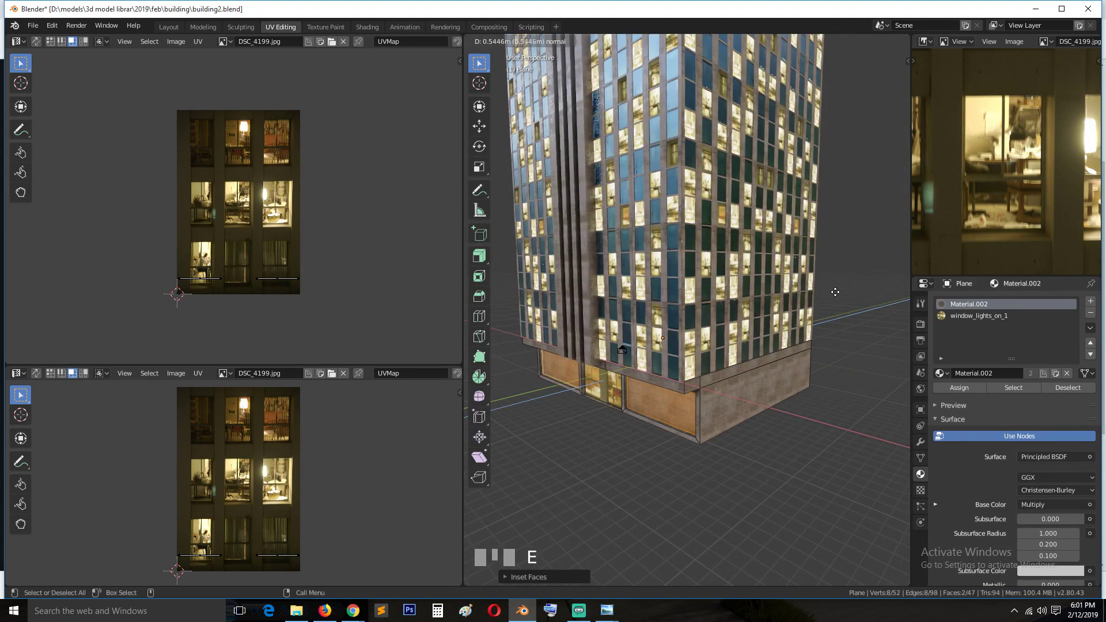
# Step: Unwrap the podium's right front panel and assign it the window_lights_on_1 material
pyautogui.click(833, 292)
pyautogui.click(680, 413)
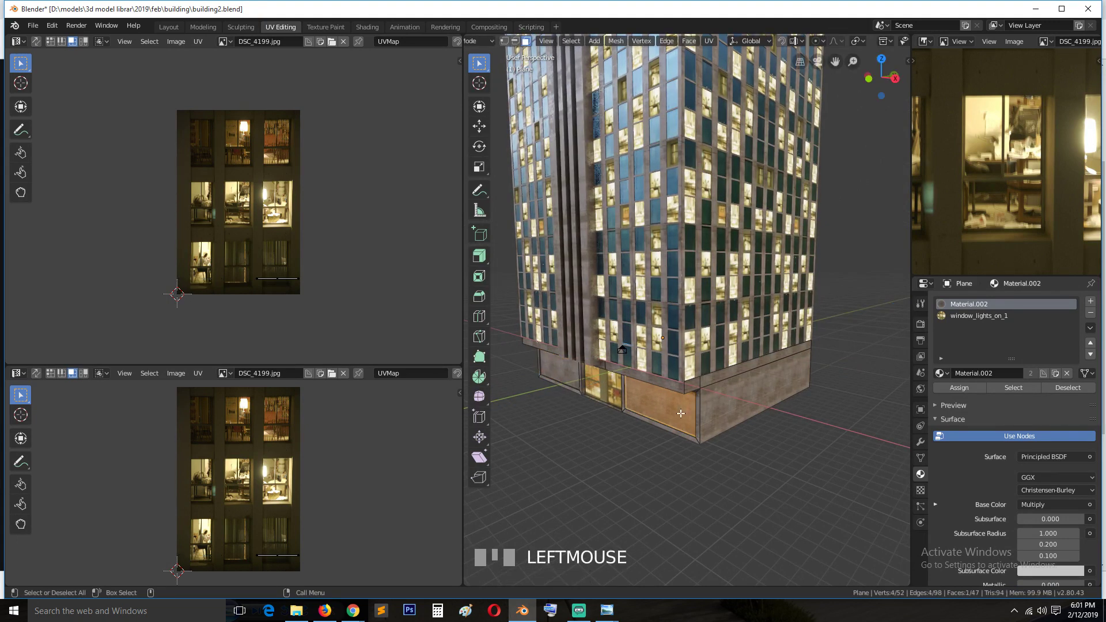
pyautogui.press('u')
pyautogui.click(683, 413)
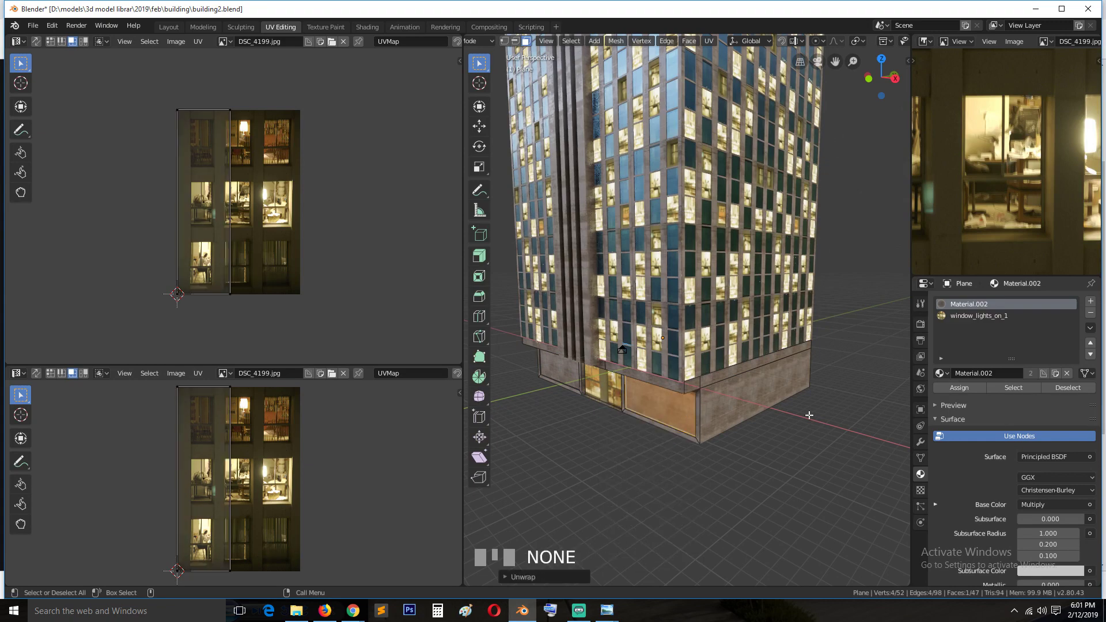
pyautogui.click(967, 315)
pyautogui.click(945, 386)
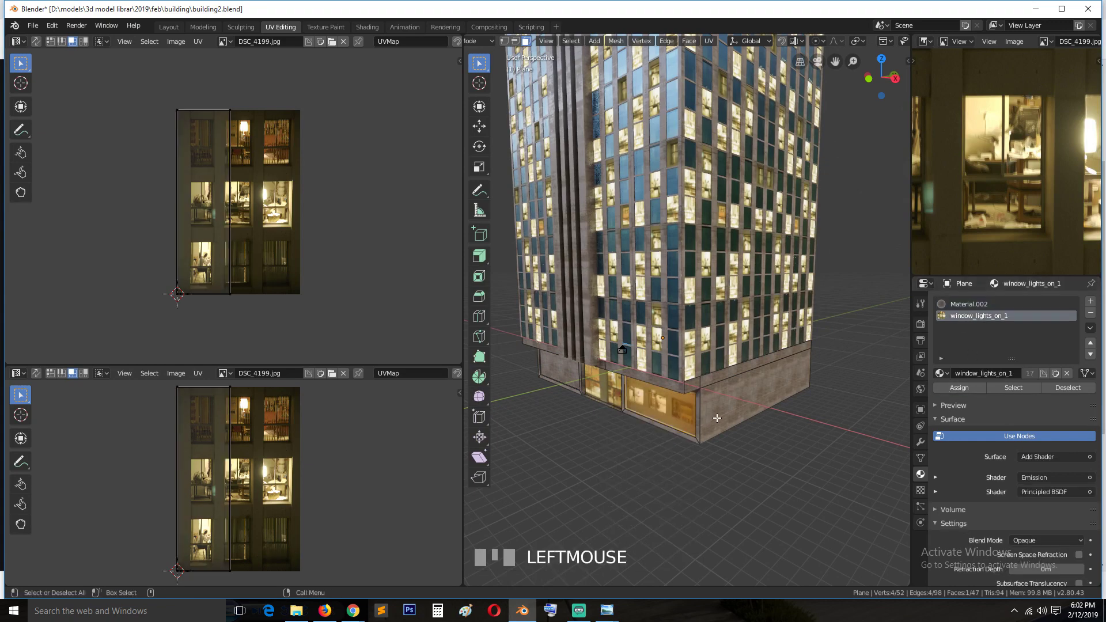
pyautogui.press('`')
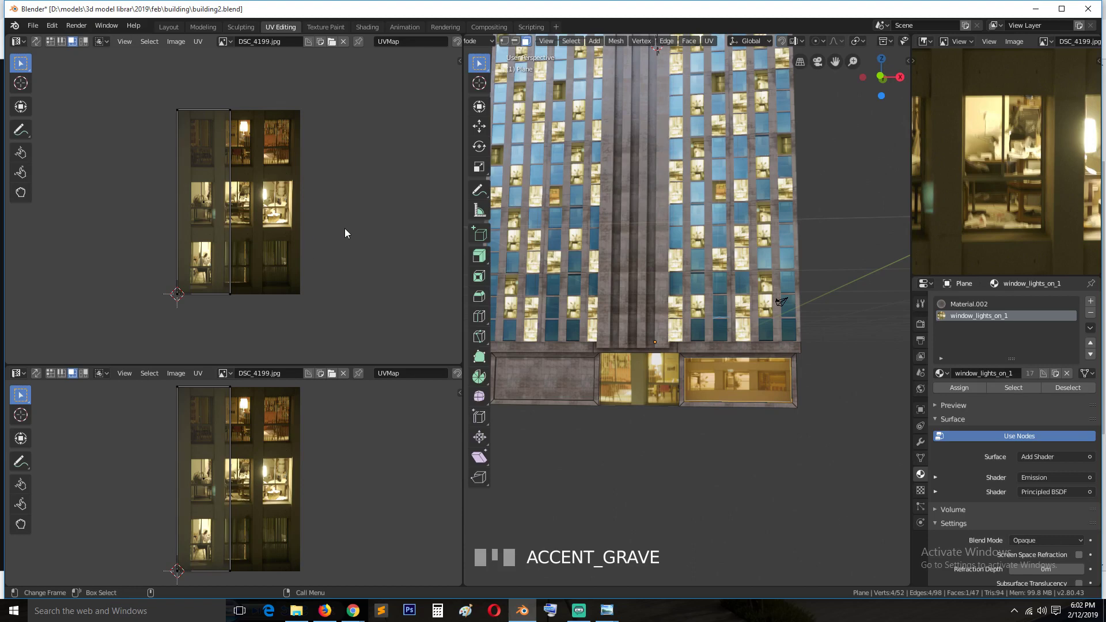
# Step: Rotate the panel's UV island 90°, narrow it horizontally, and move it onto the middle window row
pyautogui.click(215, 203)
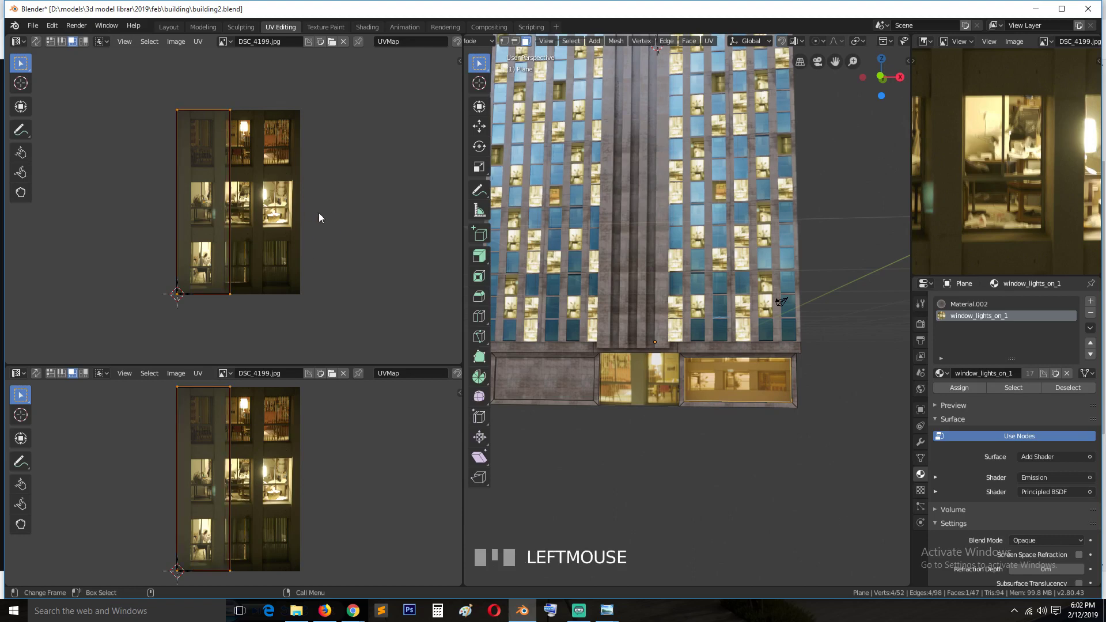
pyautogui.press('r')
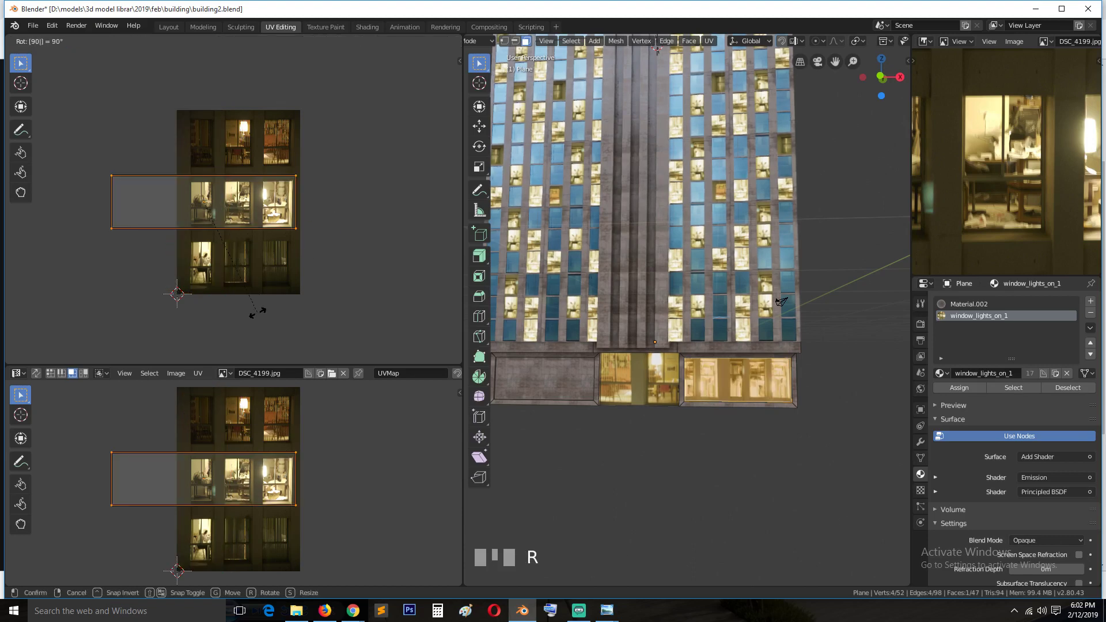
pyautogui.click(258, 313)
pyautogui.press('s')
pyautogui.press('x')
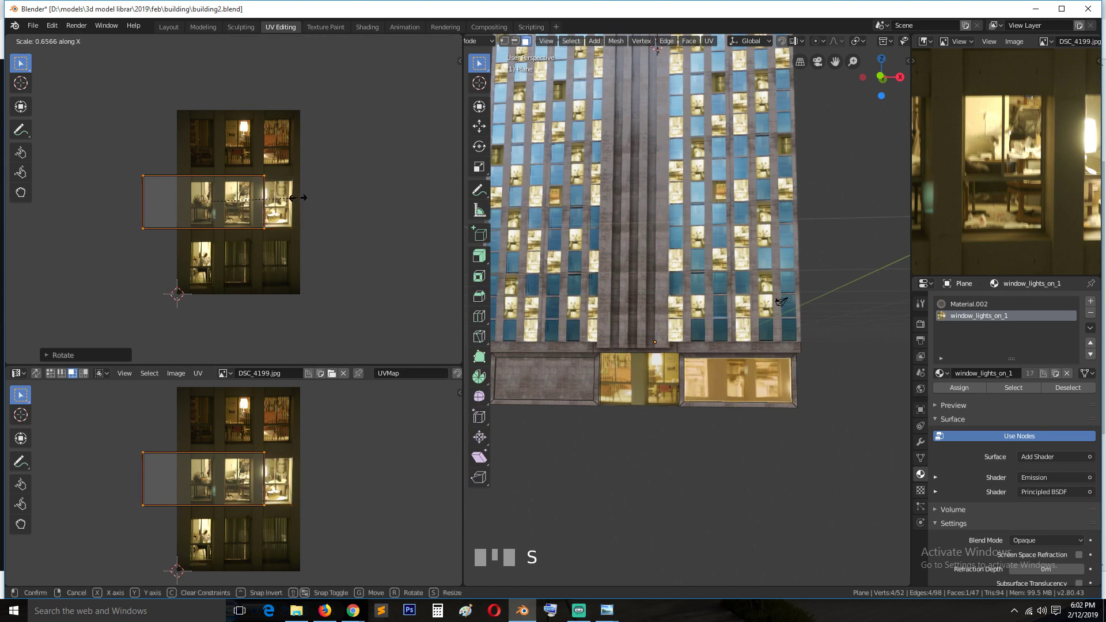
pyautogui.click(271, 199)
pyautogui.press('g')
pyautogui.click(308, 199)
# Step: Narrow the right panel's UV island further horizontally and save building2.blend
pyautogui.press('s')
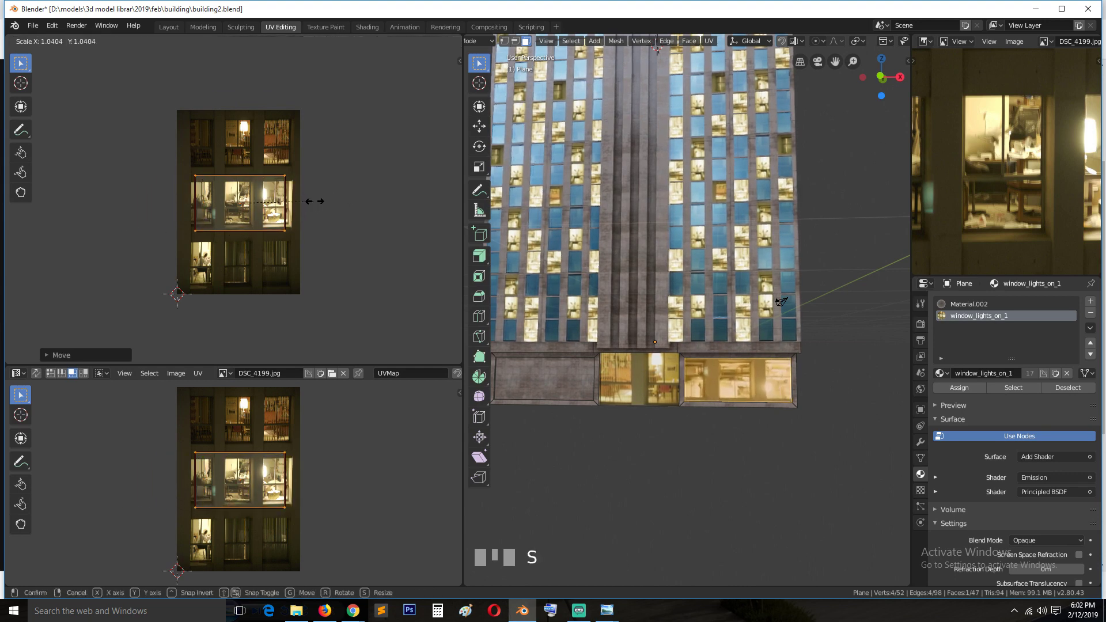
pyautogui.press('x')
pyautogui.click(325, 202)
pyautogui.press('Tab')
pyautogui.press('`')
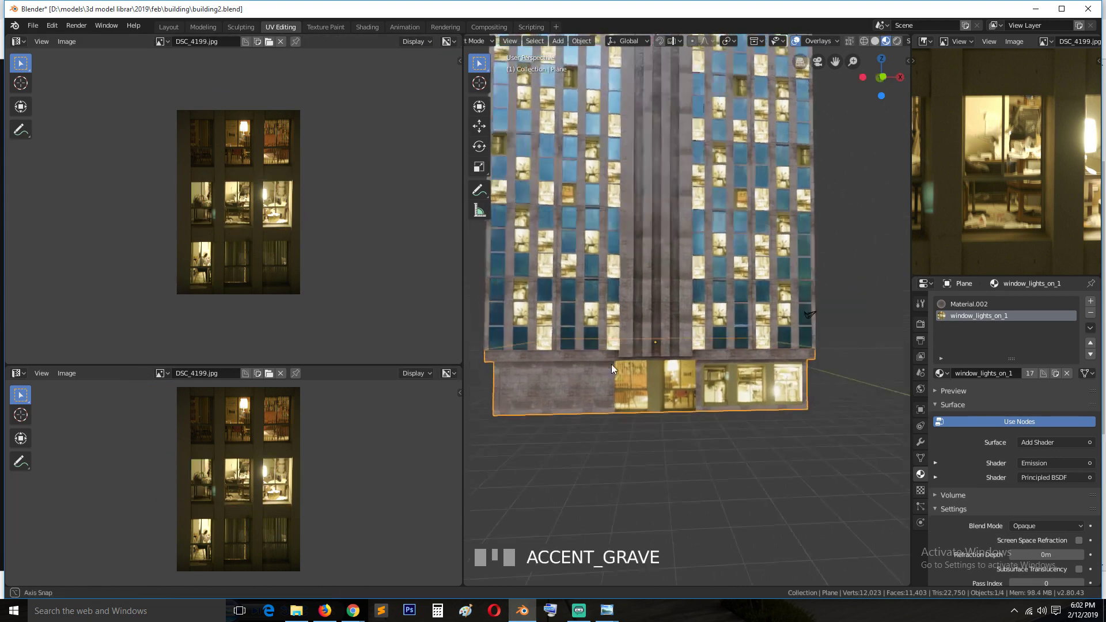
pyautogui.hotkey('ctrl', 's')
# Step: Assign window_lights_on_1 to the podium's left front panel and unwrap its UVs
pyautogui.press('Tab')
pyautogui.click(611, 408)
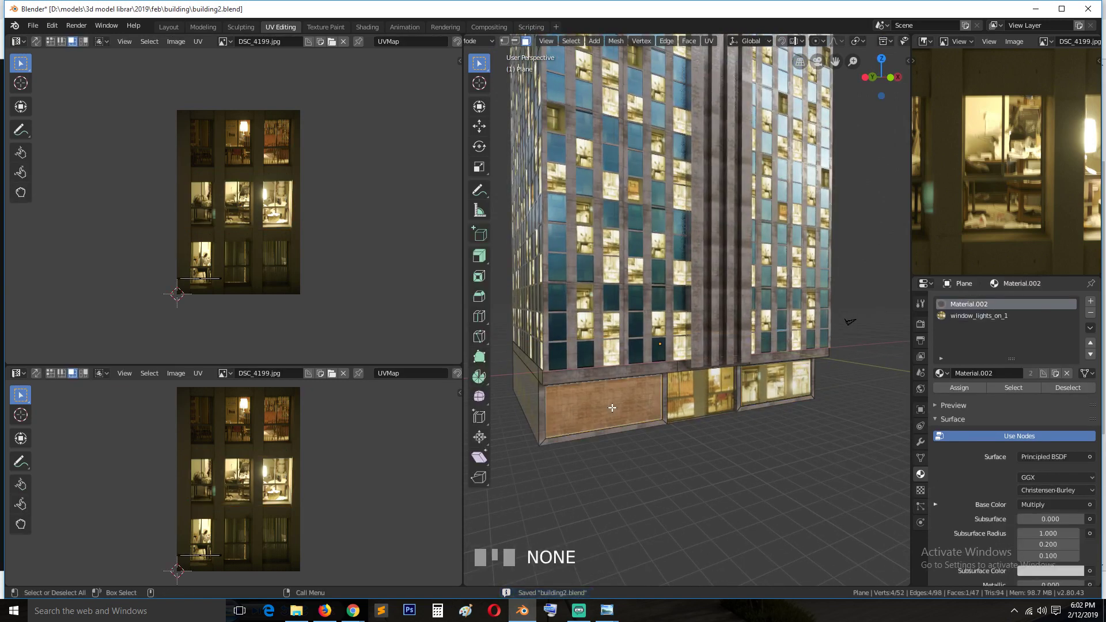
pyautogui.click(996, 316)
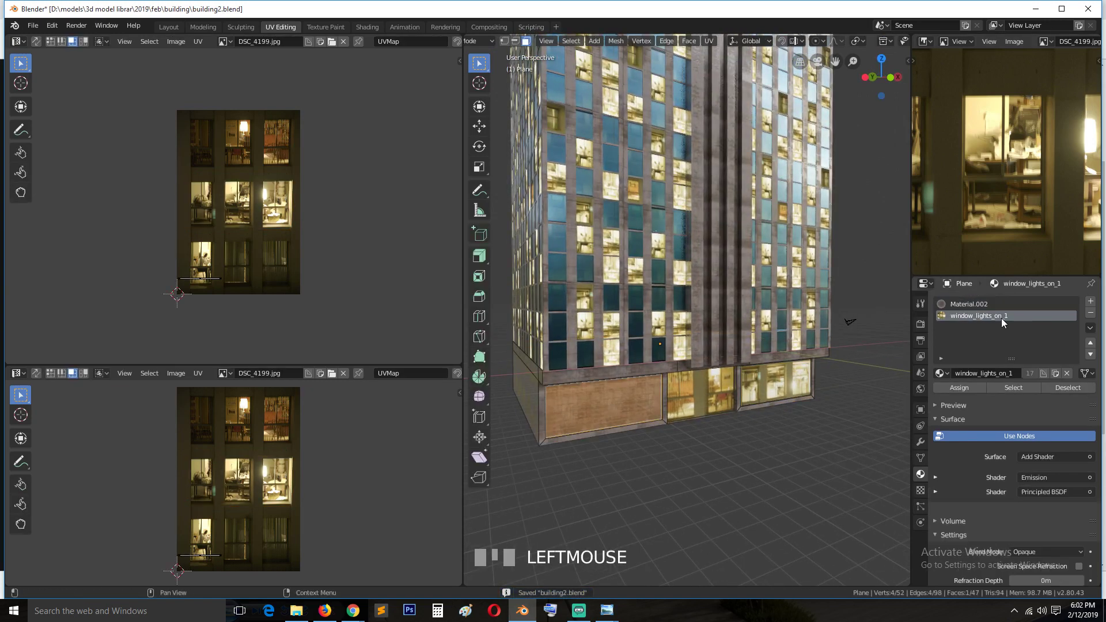
pyautogui.click(954, 390)
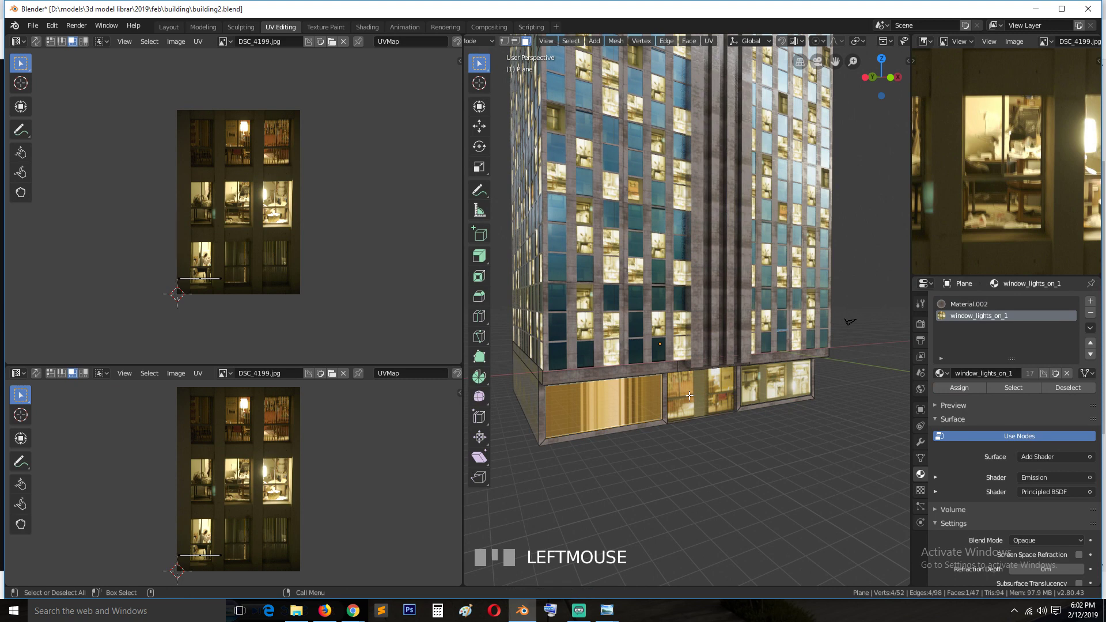
pyautogui.press('u')
pyautogui.click(650, 390)
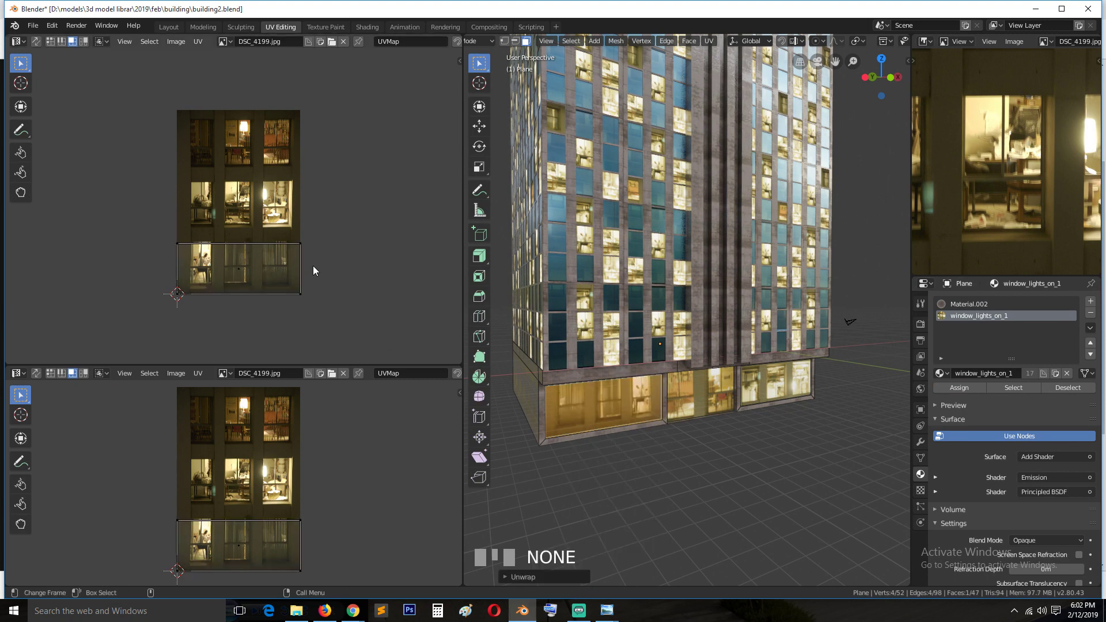
# Step: Move the left panel's UVs onto the middle lit window row and narrow them horizontally
pyautogui.press('a')
pyautogui.press('g')
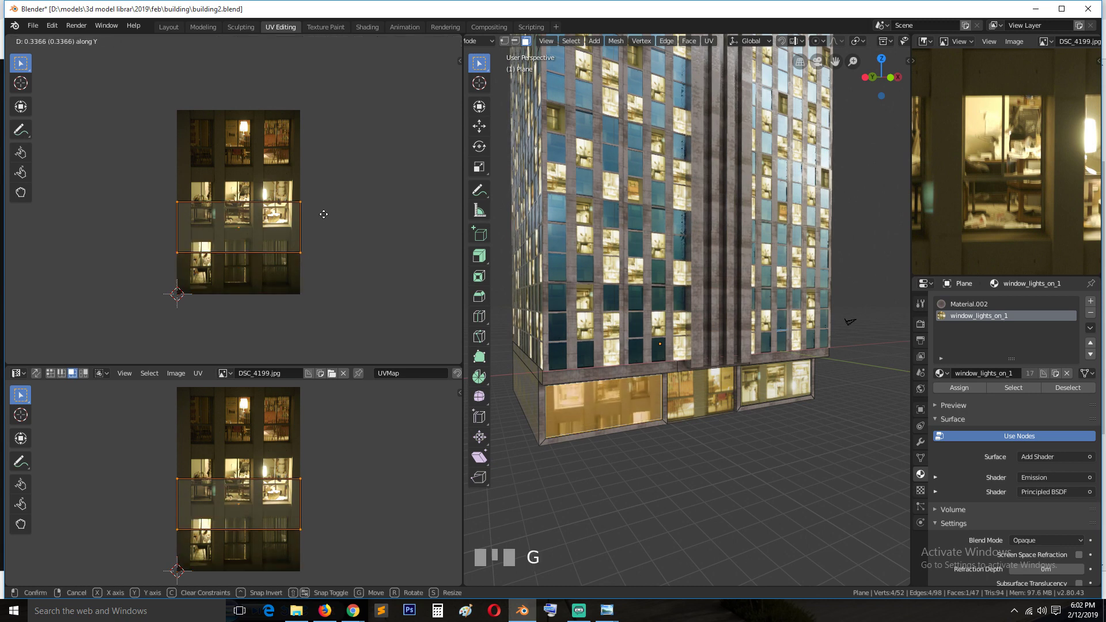
pyautogui.click(328, 198)
pyautogui.press('g')
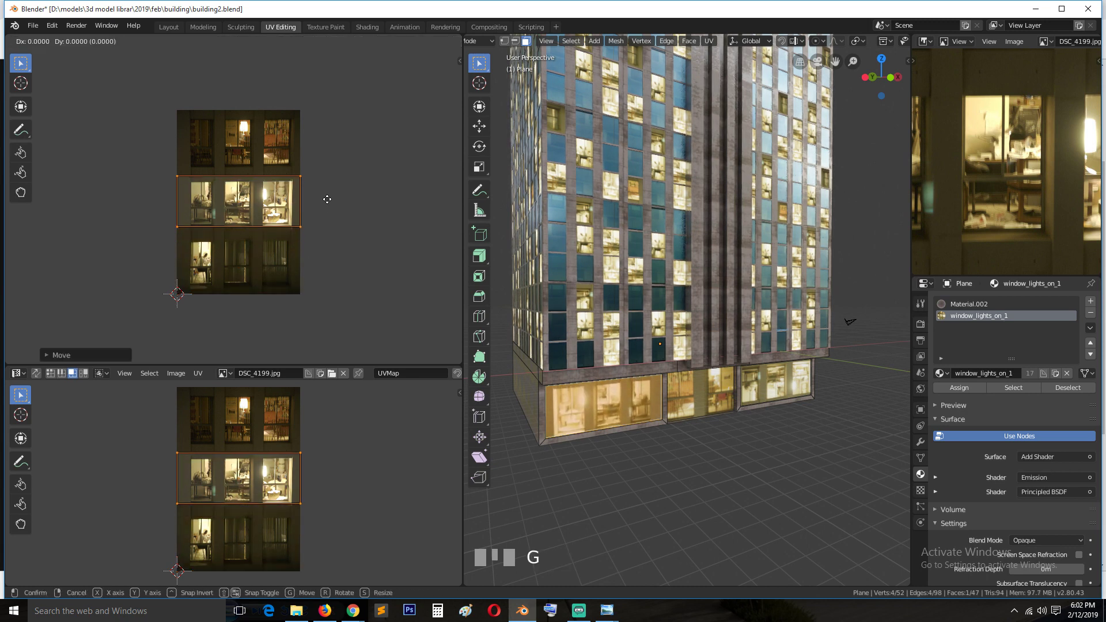
pyautogui.rightClick(330, 202)
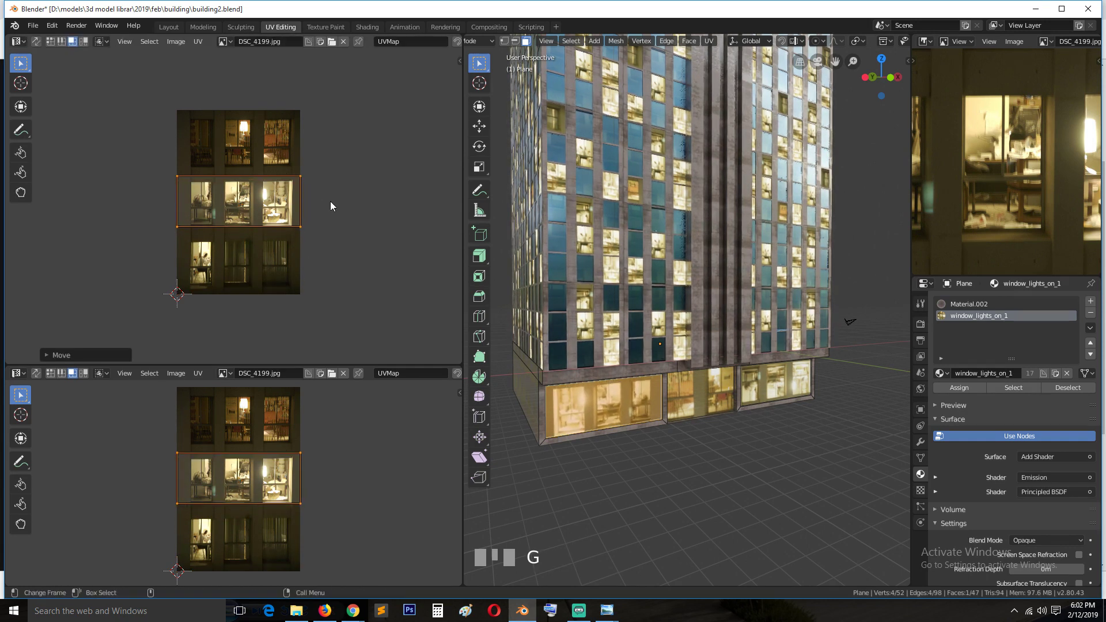
pyautogui.press('g')
pyautogui.press('y')
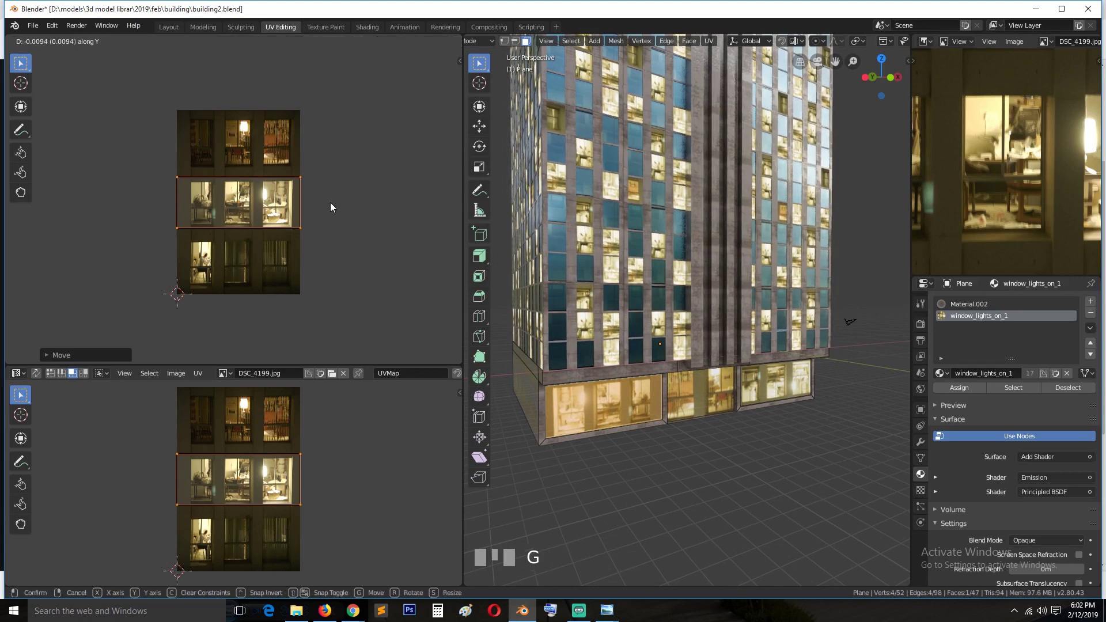
pyautogui.press('s')
pyautogui.press('x')
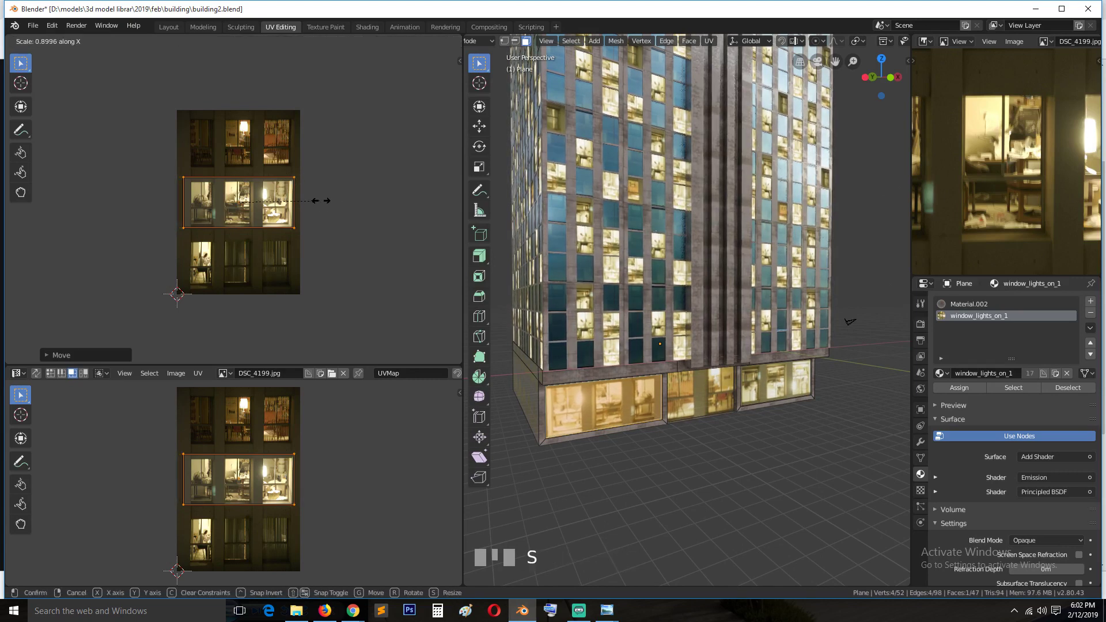
pyautogui.click(321, 201)
pyautogui.press('g')
pyautogui.click(324, 200)
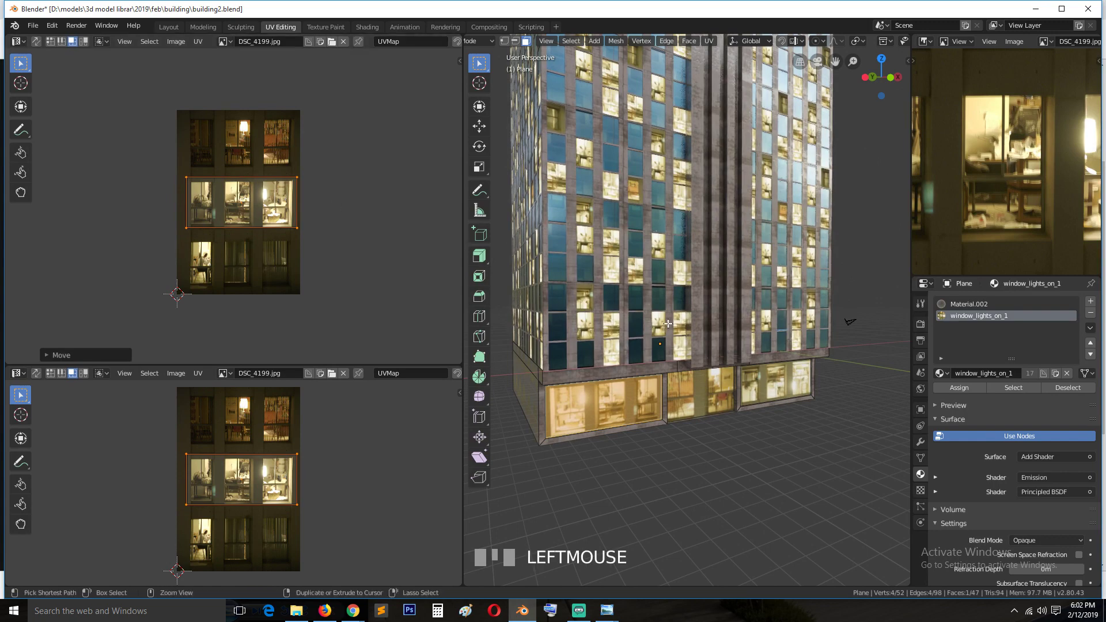
# Step: Save building2.blend and orbit around the building to review the lit podium panels
pyautogui.hotkey('ctrl', 's')
pyautogui.press('Tab')
pyautogui.scroll(-5, 720, 335)
pyautogui.press('`')
pyautogui.moveTo(725, 337); pyautogui.dragTo(724, 475, button='middle')
pyautogui.press('`')
pyautogui.scroll(5, 710, 399)
pyautogui.press('`')
pyautogui.hotkey('ctrl', 's')
pyautogui.scroll(-4, 747, 442)
pyautogui.press('`')
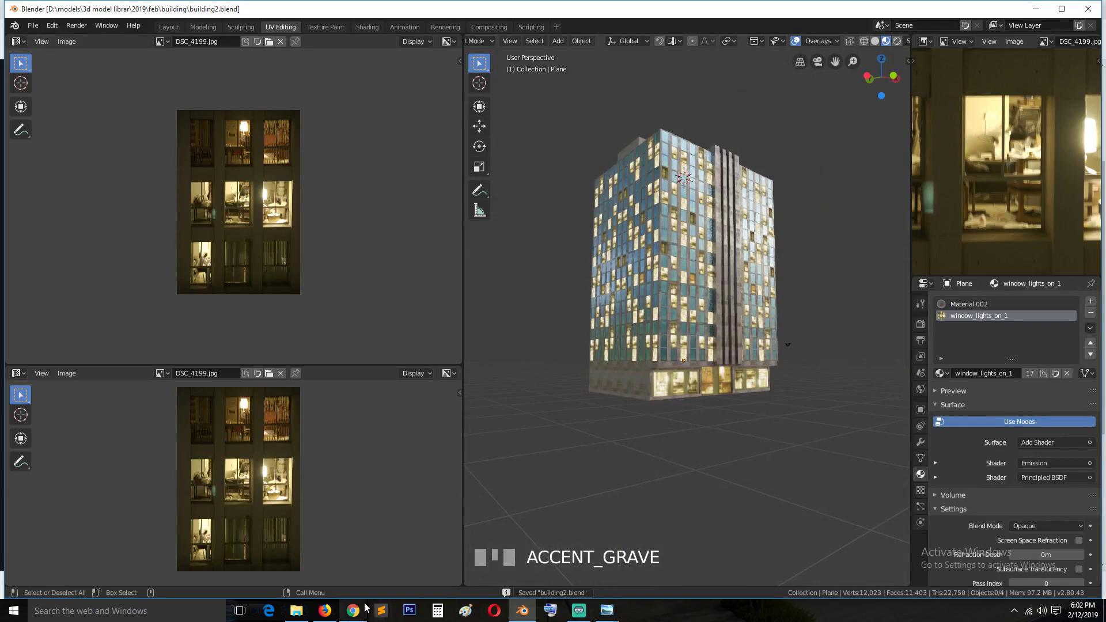
pyautogui.moveTo(353, 610)
pyautogui.click(384, 554)
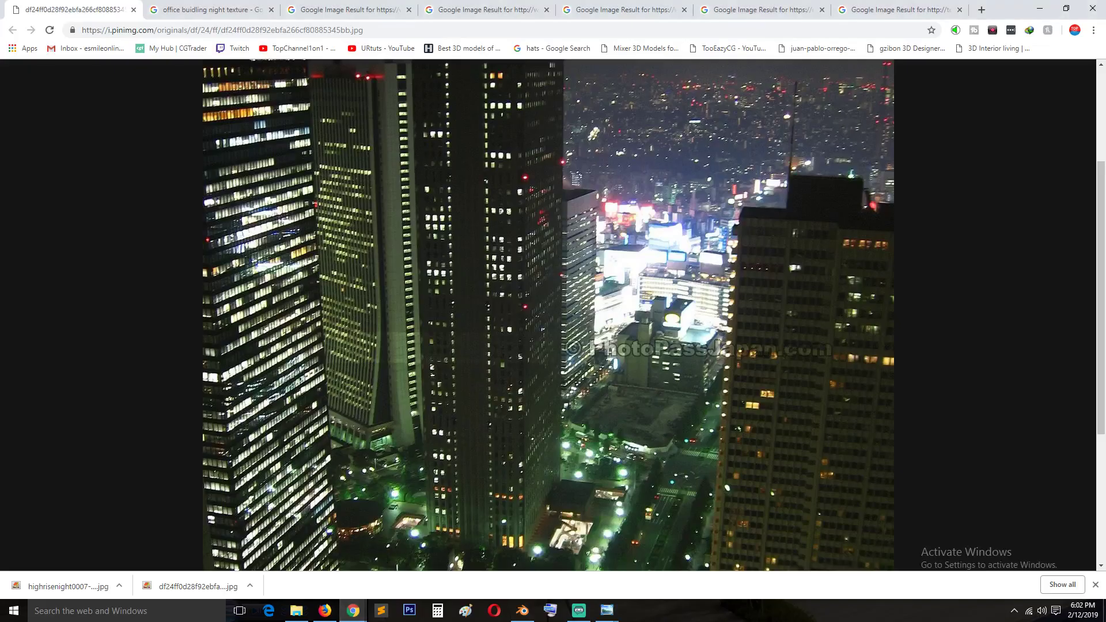
pyautogui.hotkey('alt', 'Tab')
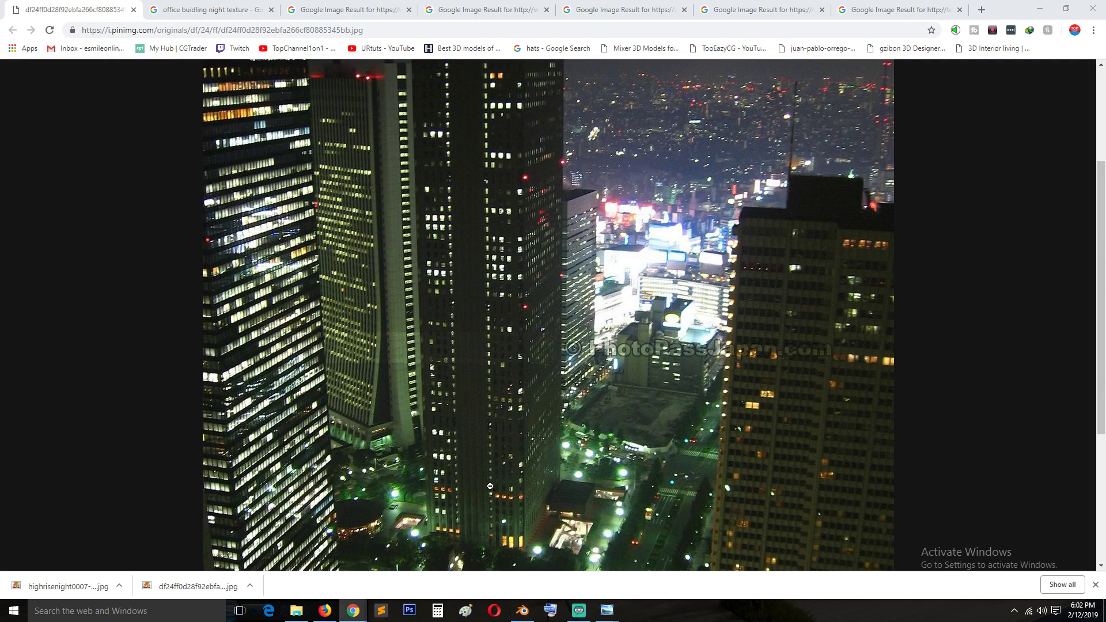
pyautogui.click(585, 614)
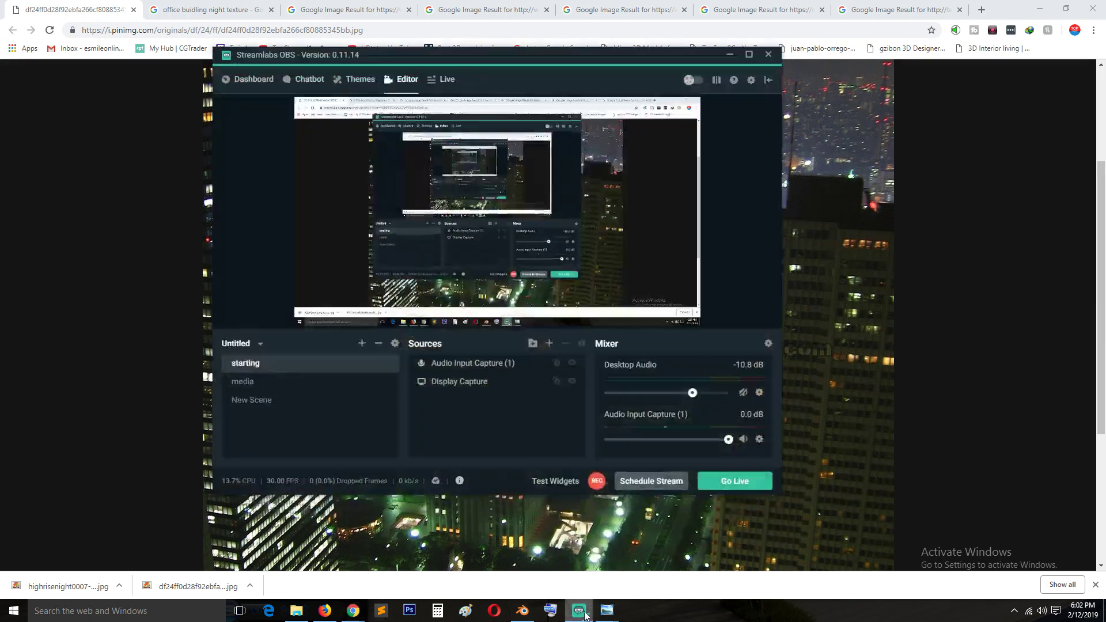
pyautogui.click(523, 612)
pyautogui.hotkey('ctrl', 's')
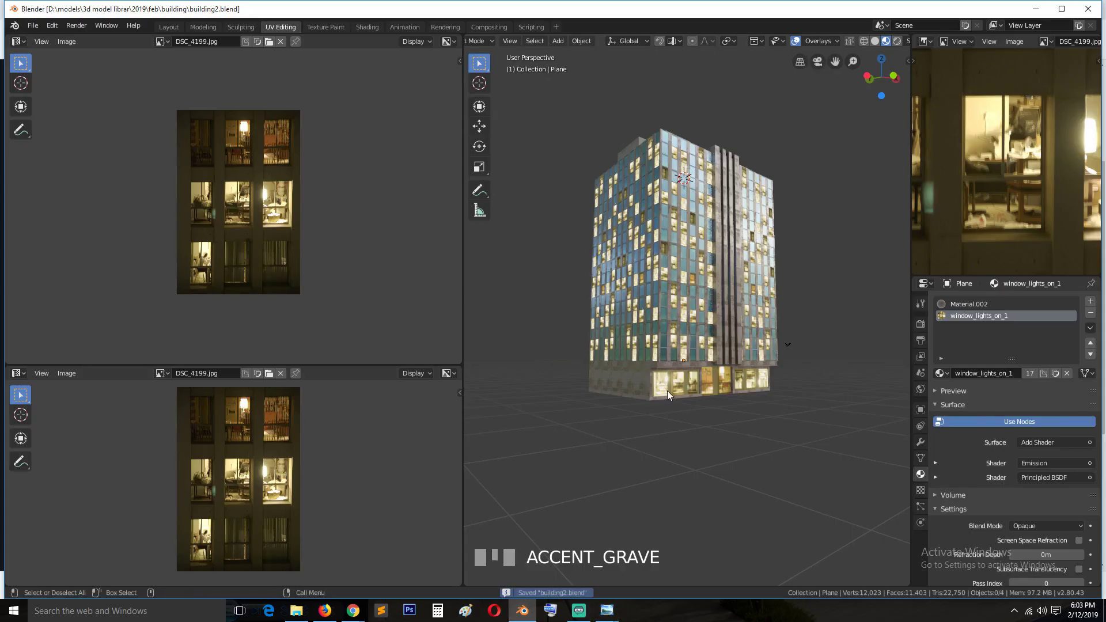
# Step: Recentre the building in front orthographic view (Numpad 1) and save building2.blend
pyautogui.keyDown('shift'); pyautogui.moveTo(667, 394); pyautogui.dragTo(641, 444, button='middle'); pyautogui.keyUp('shift')
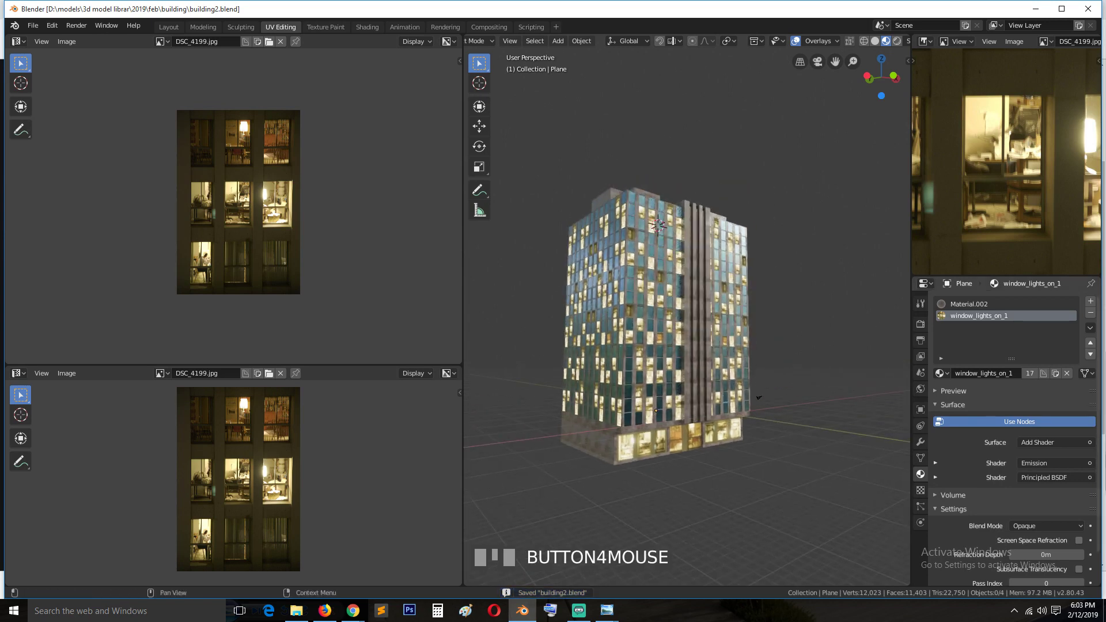
pyautogui.click(354, 611)
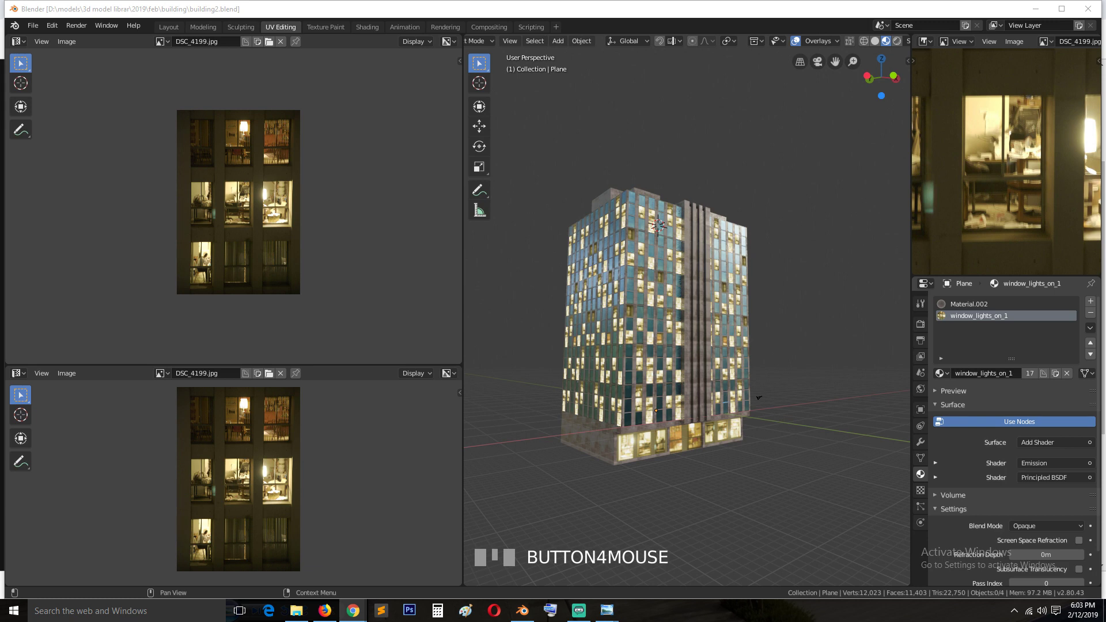
pyautogui.scroll(-2, 780, 217)
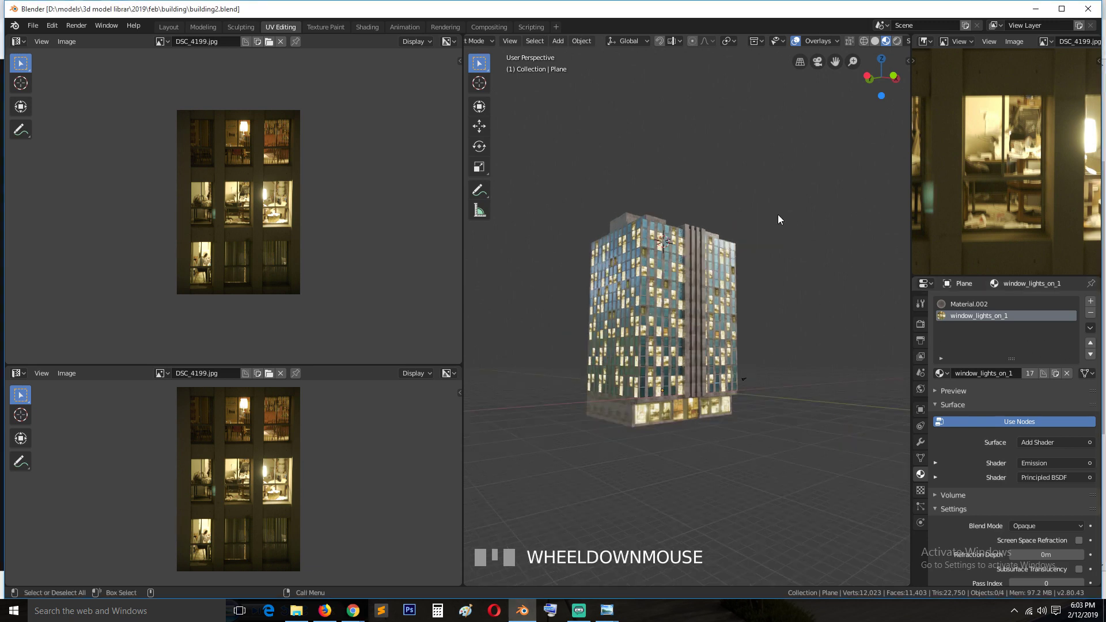
pyautogui.press('KP_1')
pyautogui.scroll(5, 723, 239)
pyautogui.hotkey('ctrl', 's')
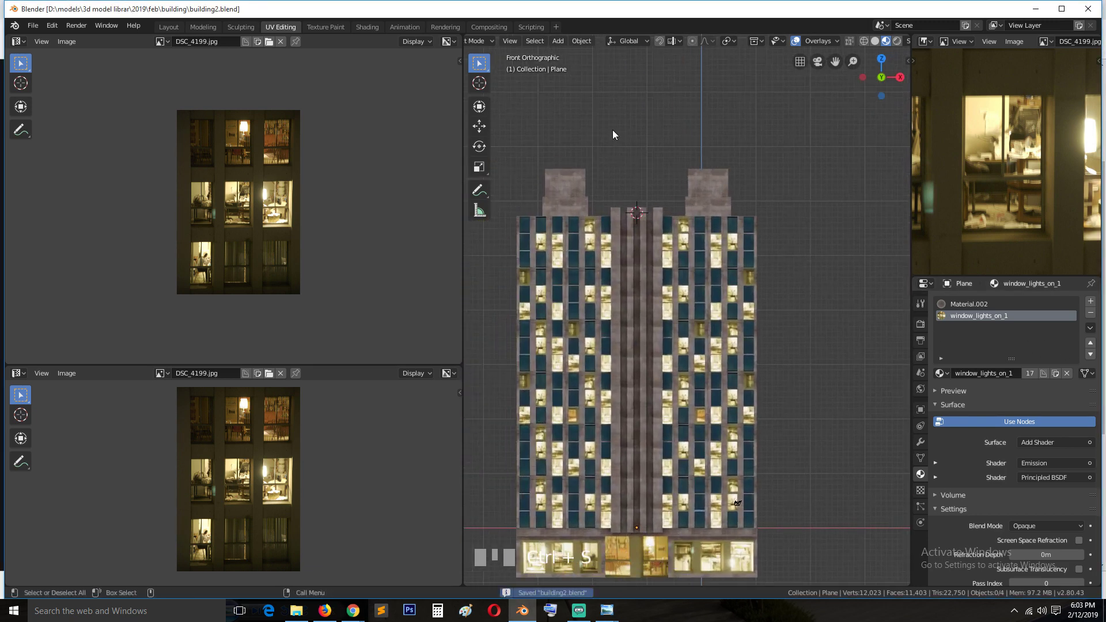
# Step: Add a text object at a spot just above the skyscraper's roof
pyautogui.keyDown('shift'); pyautogui.rightClick(629, 150); pyautogui.keyUp('shift')
pyautogui.hotkey('shift', 'a')
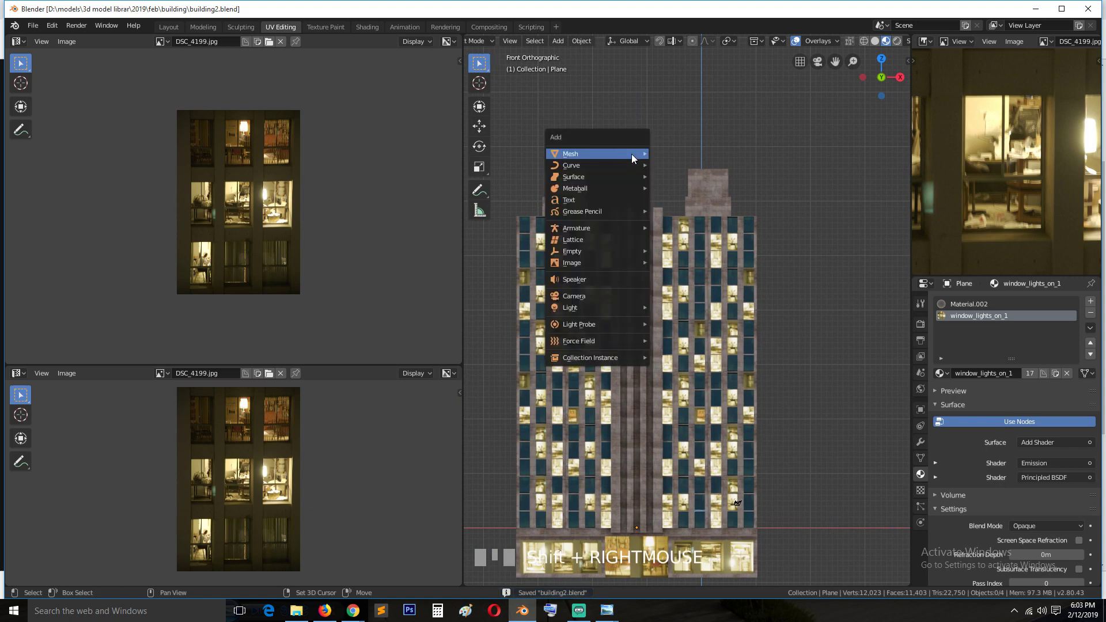
pyautogui.moveTo(632, 154)
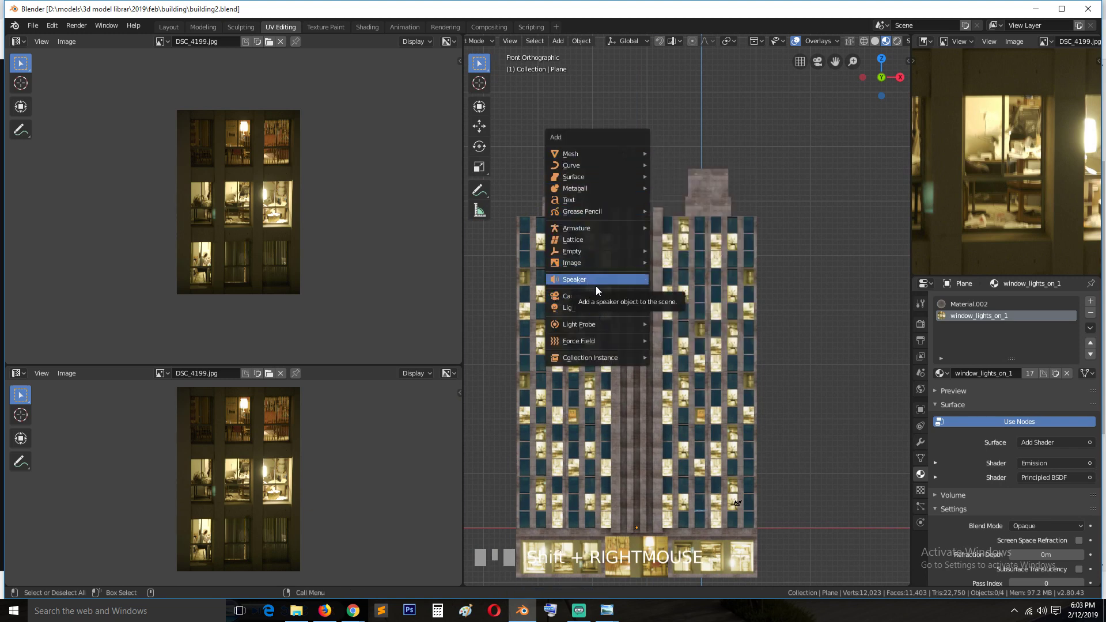
pyautogui.moveTo(587, 252)
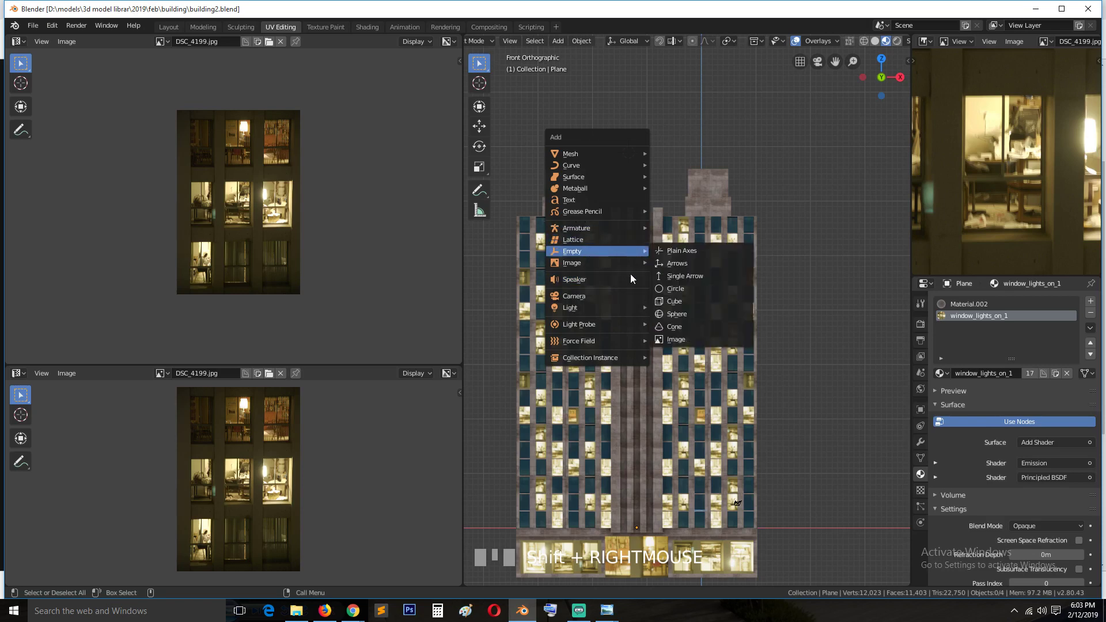
pyautogui.click(586, 198)
# Step: Enlarge the text, move it over the roof, and rotate it to stand upright
pyautogui.press('s')
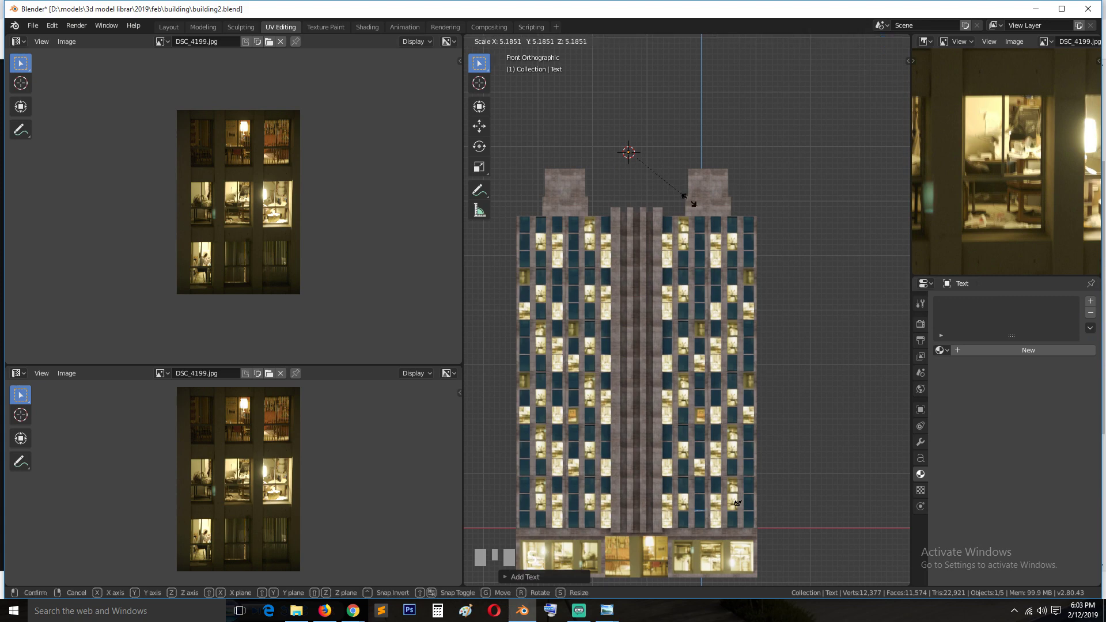
pyautogui.rightClick(474, 314)
pyautogui.press('`')
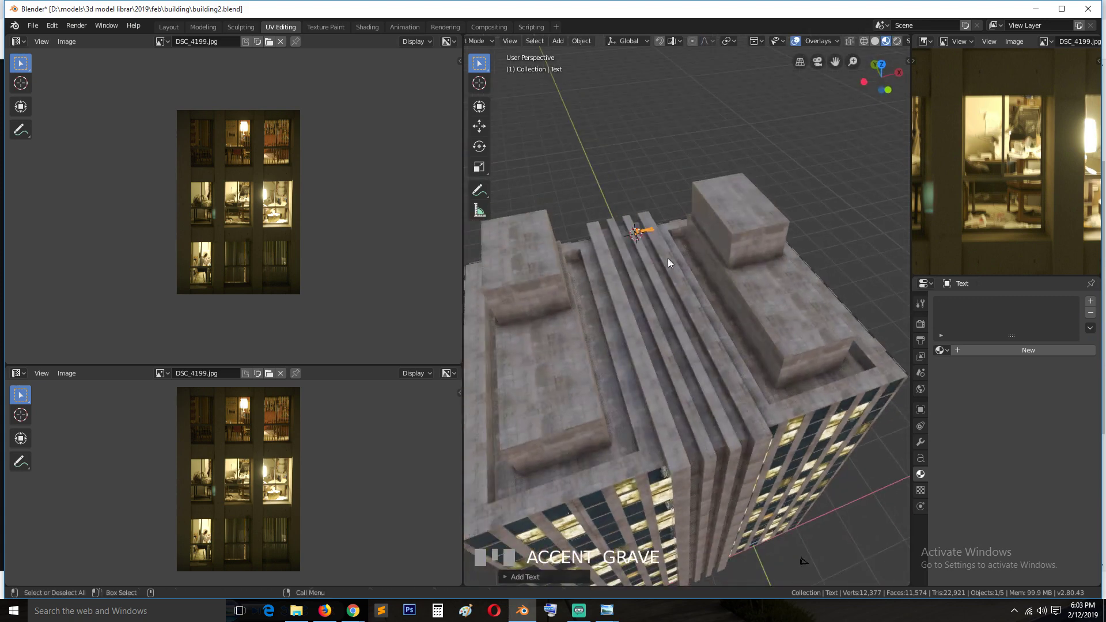
pyautogui.press('s')
pyautogui.click(728, 175)
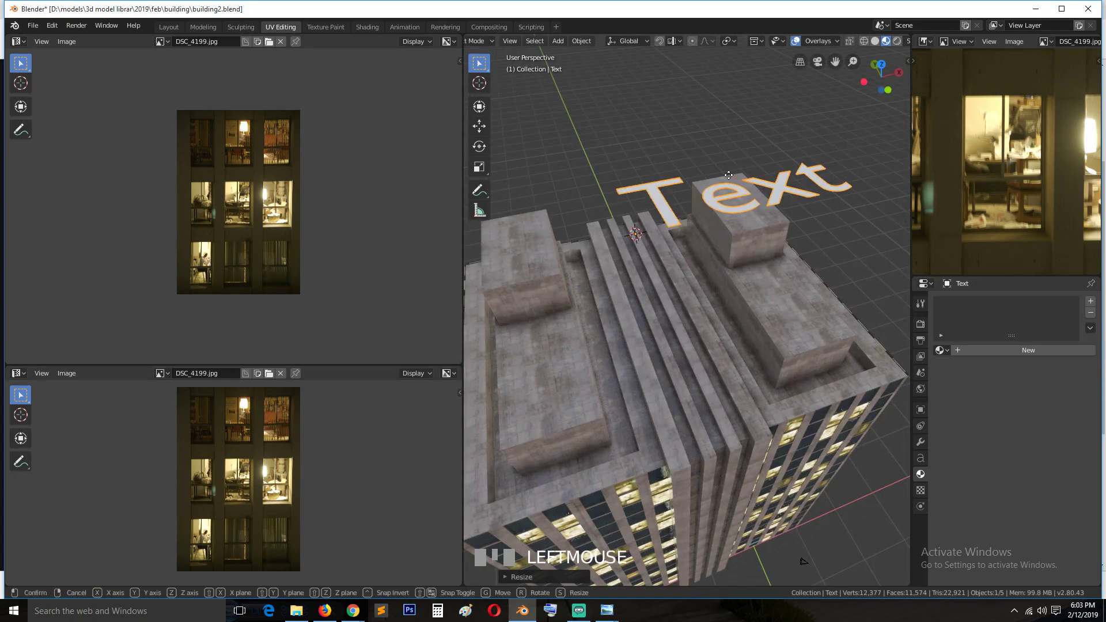
pyautogui.press('g')
pyautogui.click(598, 214)
pyautogui.press('r')
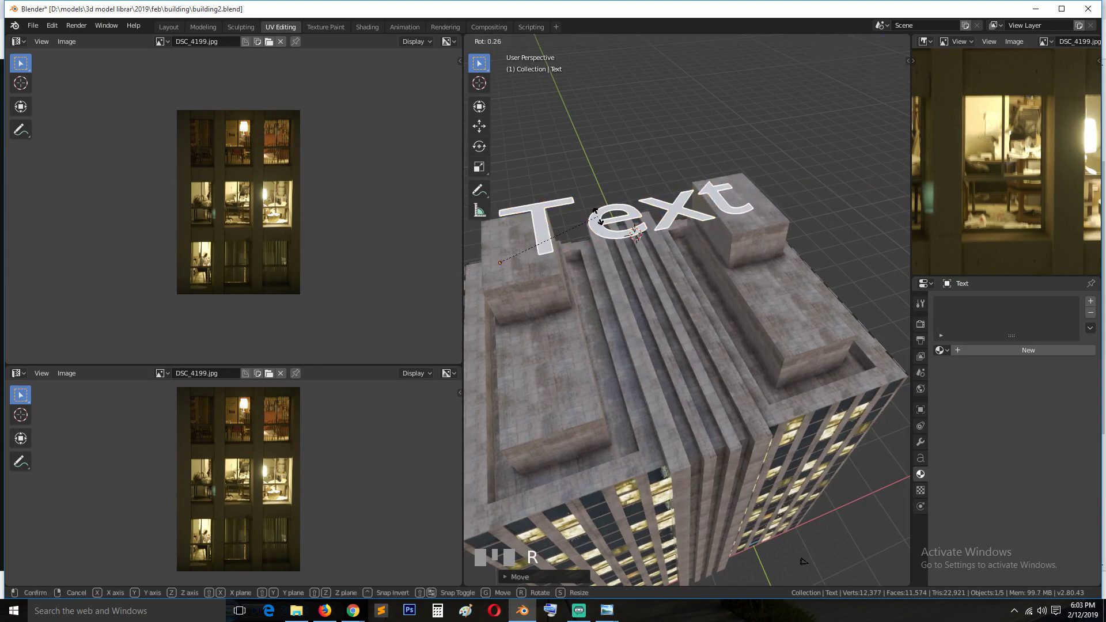
pyautogui.click(601, 209)
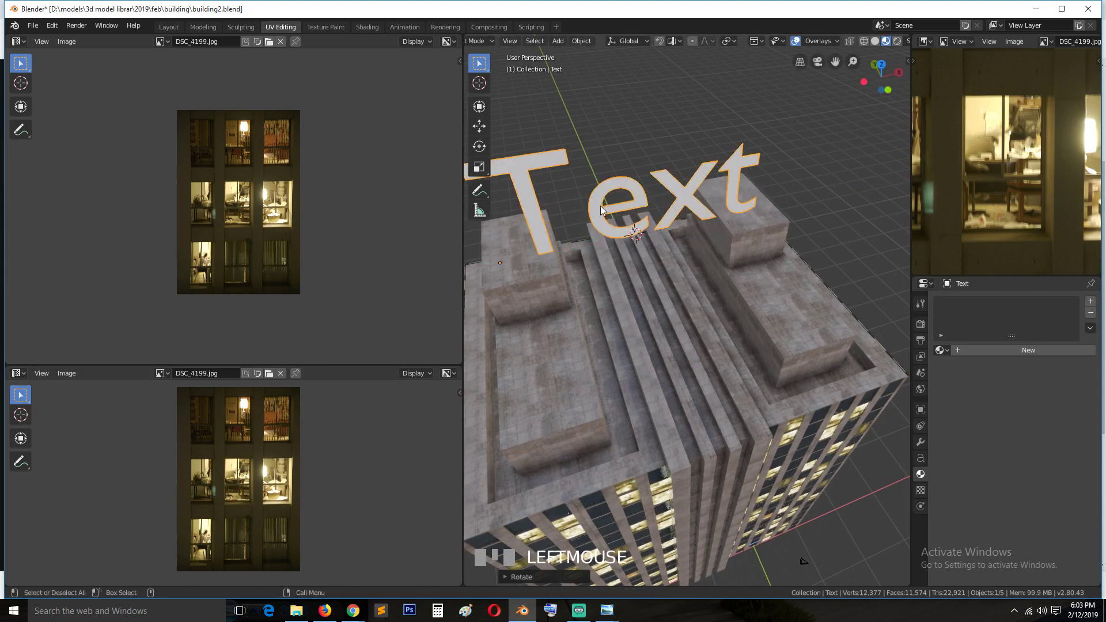
# Step: Lower the text vertically onto the roof and shift it front-to-back into place
pyautogui.moveTo(601, 206); pyautogui.dragTo(611, 160, button='middle')
pyautogui.press('g')
pyautogui.press('z')
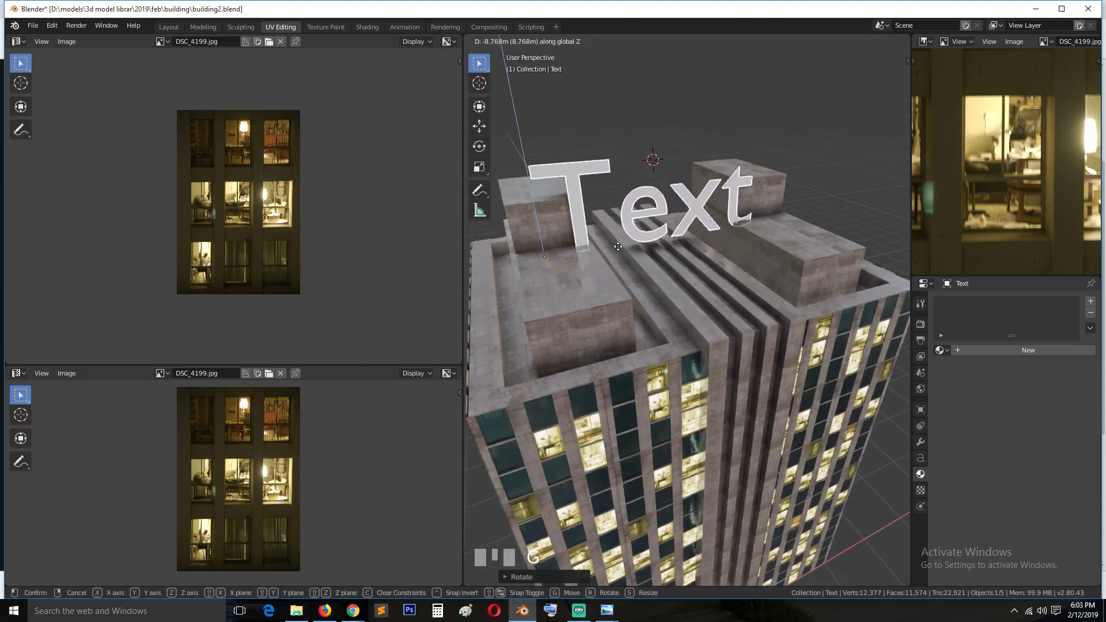
pyautogui.click(617, 245)
pyautogui.press('g')
pyautogui.press('y')
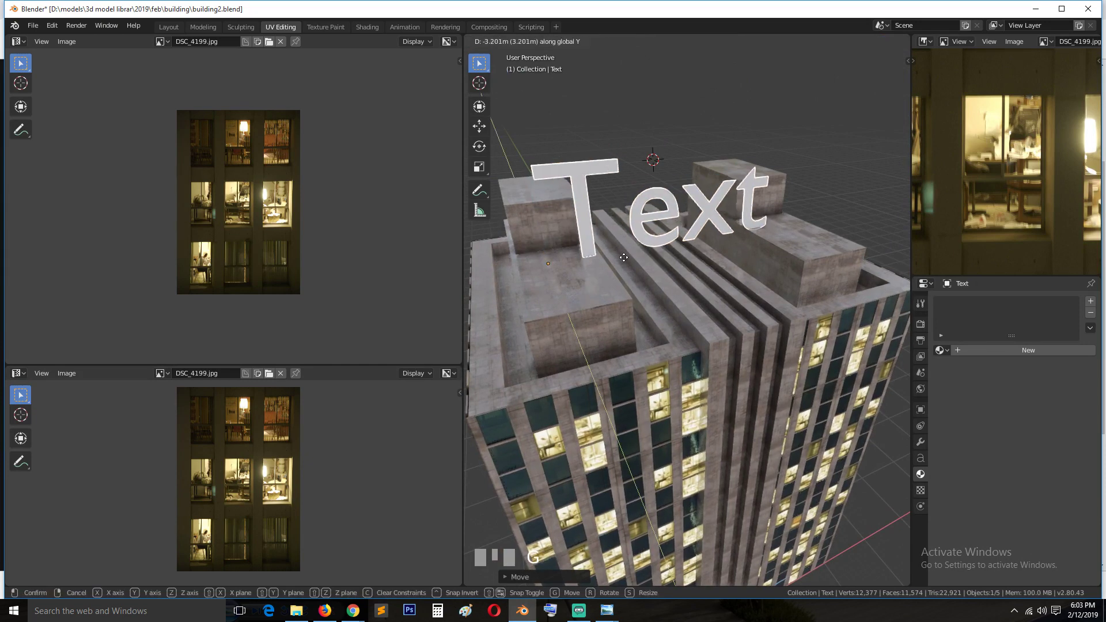
pyautogui.click(685, 264)
# Step: Delete the default "Text" letters so the rooftop text object shows no wording
pyautogui.press('Tab')
pyautogui.write('al')
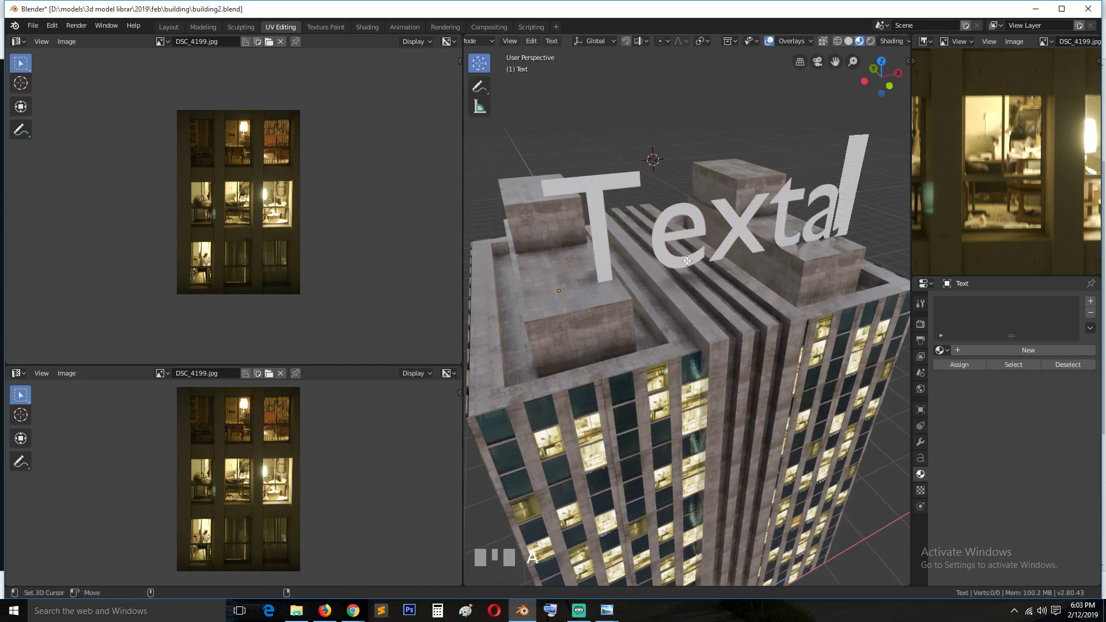
pyautogui.hotkey('ctrl', 'BackSpace')
pyautogui.scroll(-4, 692, 258)
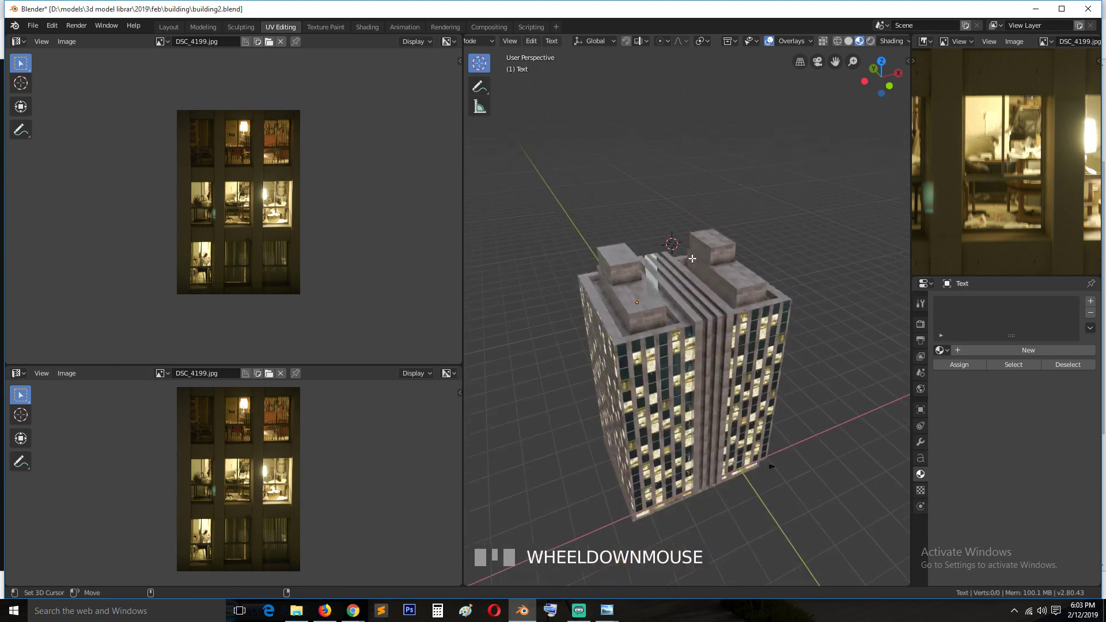
pyautogui.press('Tab')
pyautogui.press('`')
pyautogui.press('Tab')
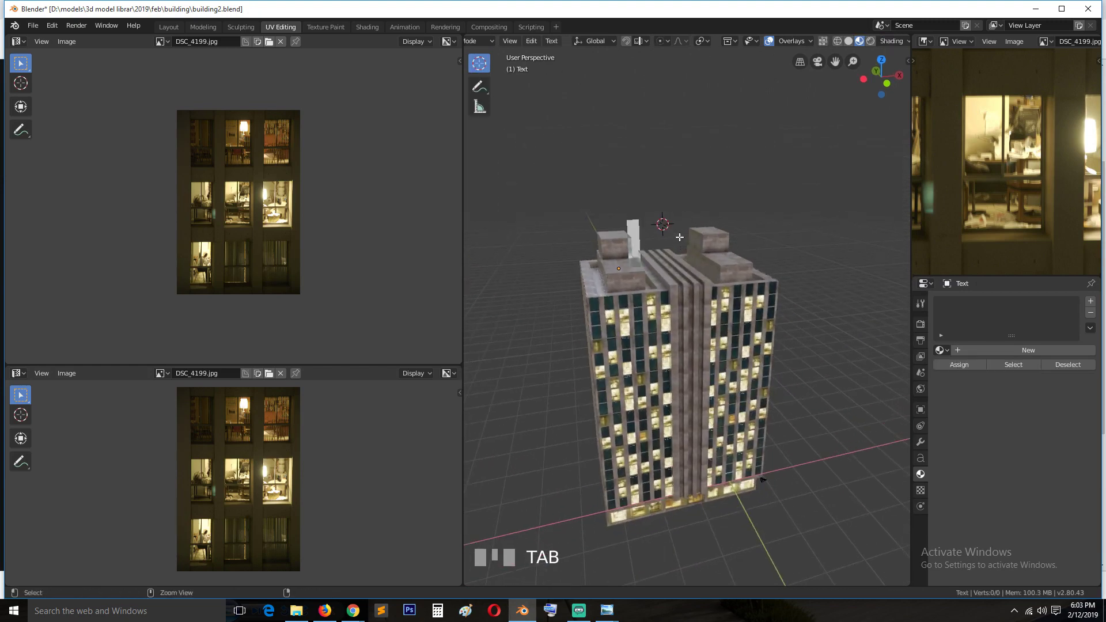
pyautogui.hotkey('ctrl', 'v')
pyautogui.press('Tab')
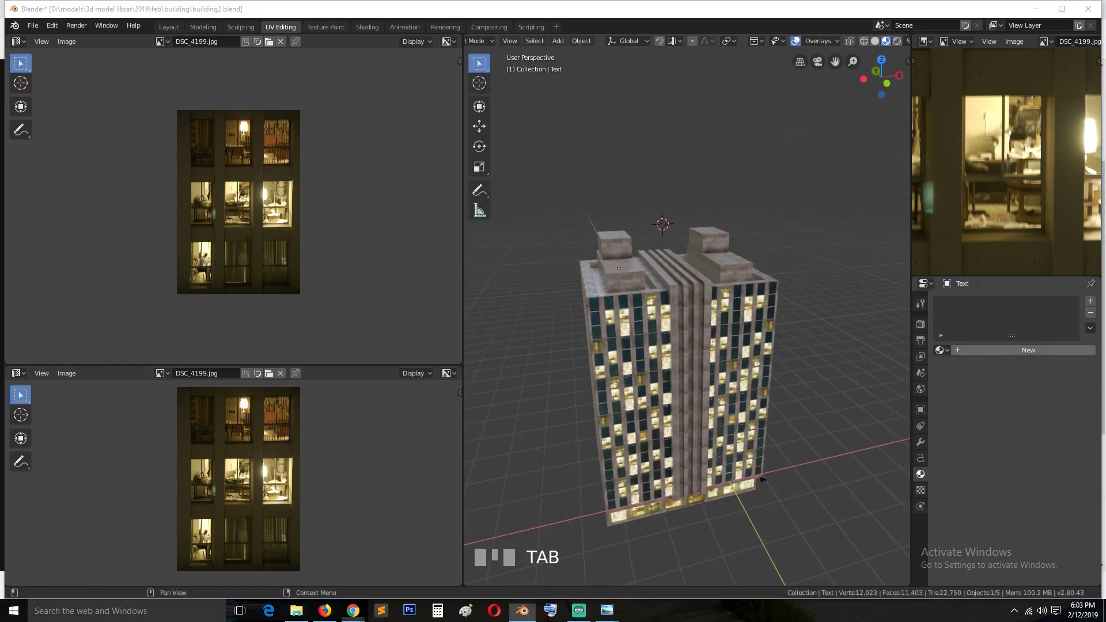
# Step: Clear the selection and, from the front view, delete the selected objects
pyautogui.click(354, 610)
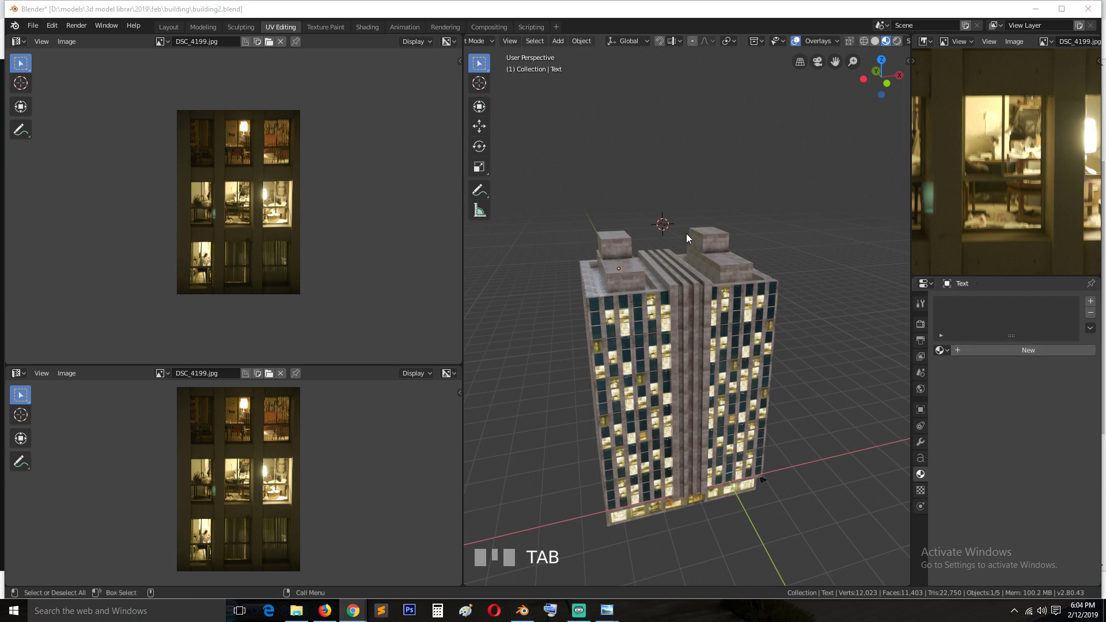
pyautogui.scroll(3, 689, 240)
pyautogui.scroll(-2, 689, 241)
pyautogui.click(741, 181)
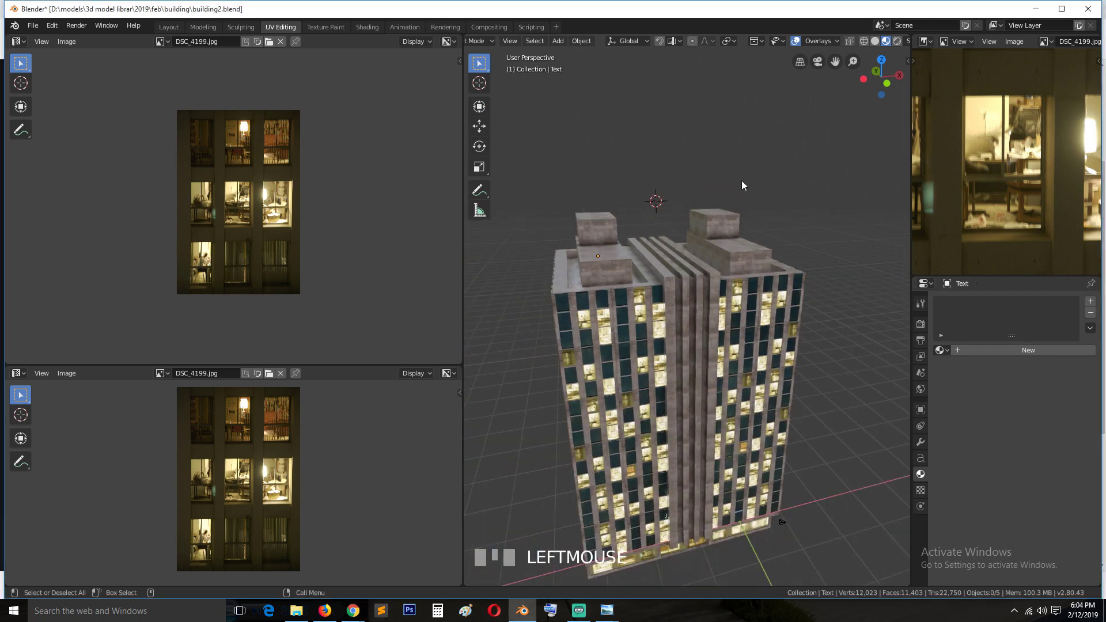
pyautogui.press('KP_1')
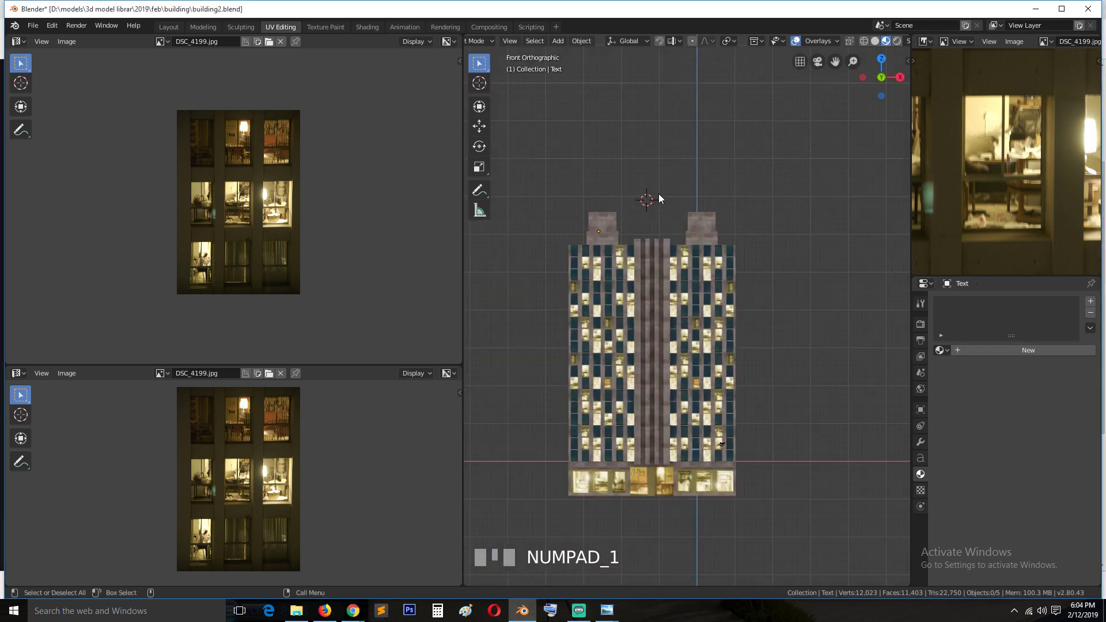
pyautogui.press('x')
pyautogui.click(599, 229)
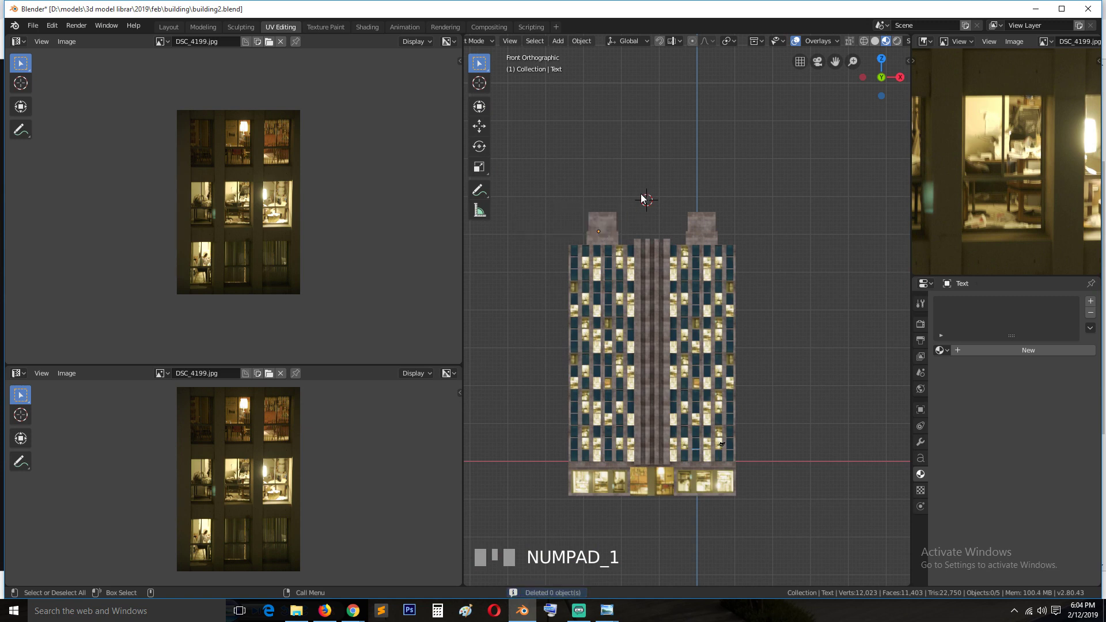
# Step: Add a new text object, scale it up, and paste copied words into it
pyautogui.hotkey('shift', 'a')
pyautogui.click(642, 183)
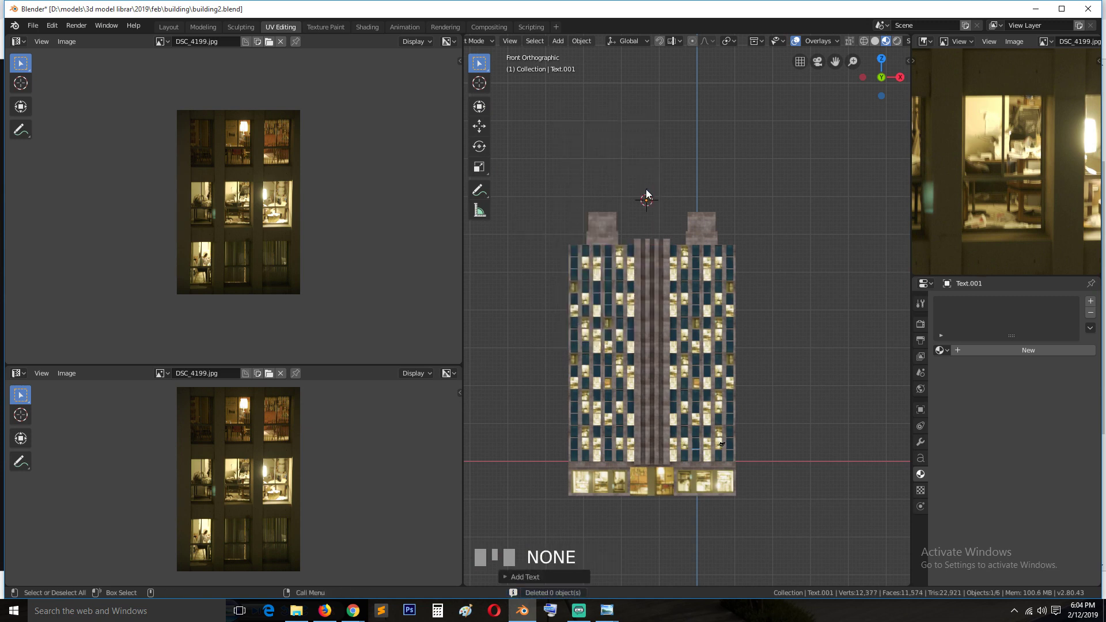
pyautogui.press('s')
pyautogui.click(713, 370)
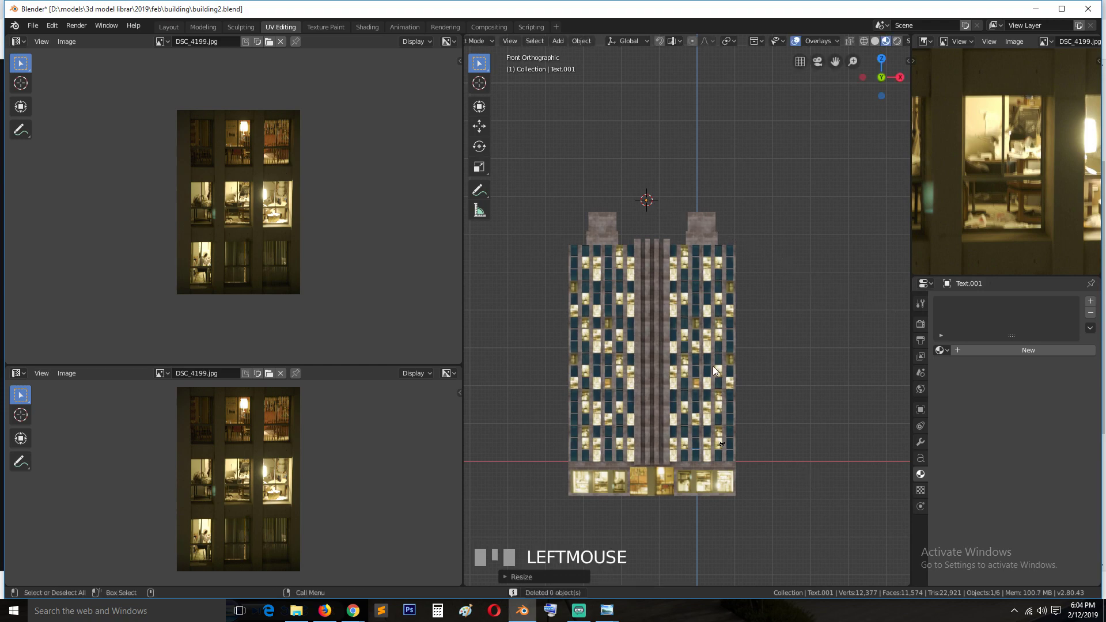
pyautogui.press('KP_Decimal')
pyautogui.moveTo(565, 266); pyautogui.dragTo(634, 332, button='middle')
pyautogui.press('`')
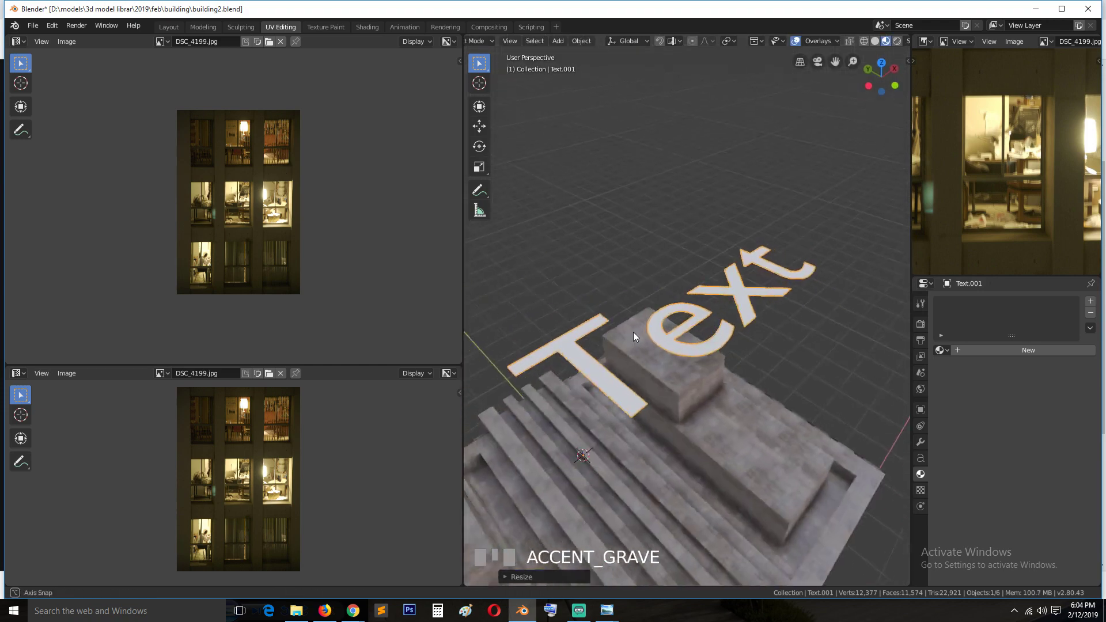
pyautogui.press('Tab')
pyautogui.press('Tab')
pyautogui.hotkey('ctrl', 'v')
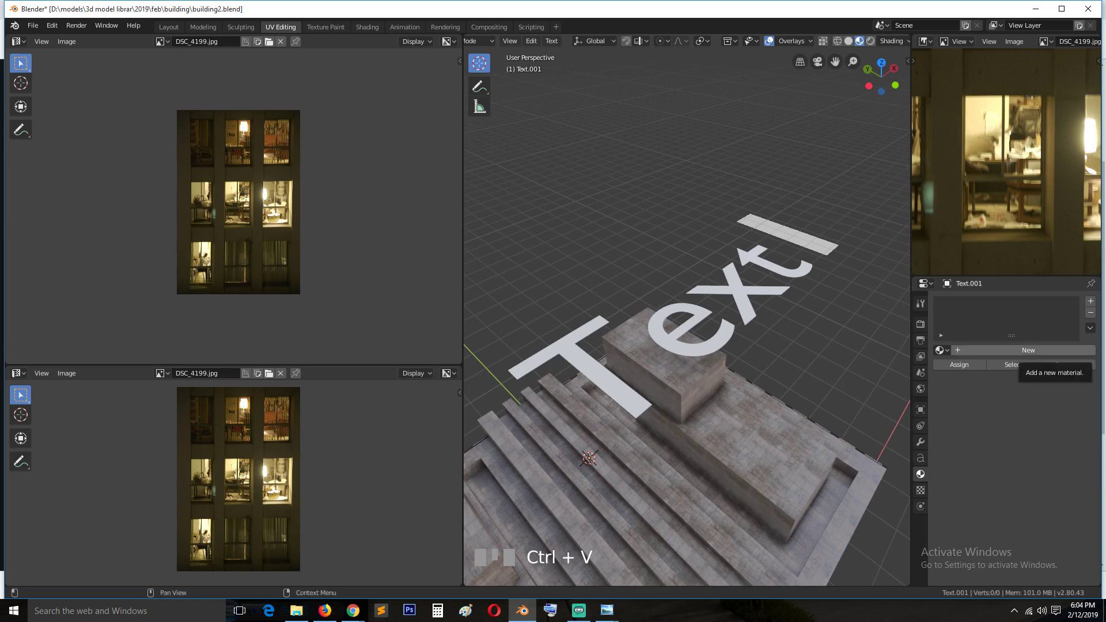
# Step: Replace the text object's letters with a word copied from the browser
pyautogui.hotkey('alt', 'Tab')
pyautogui.click(727, 287)
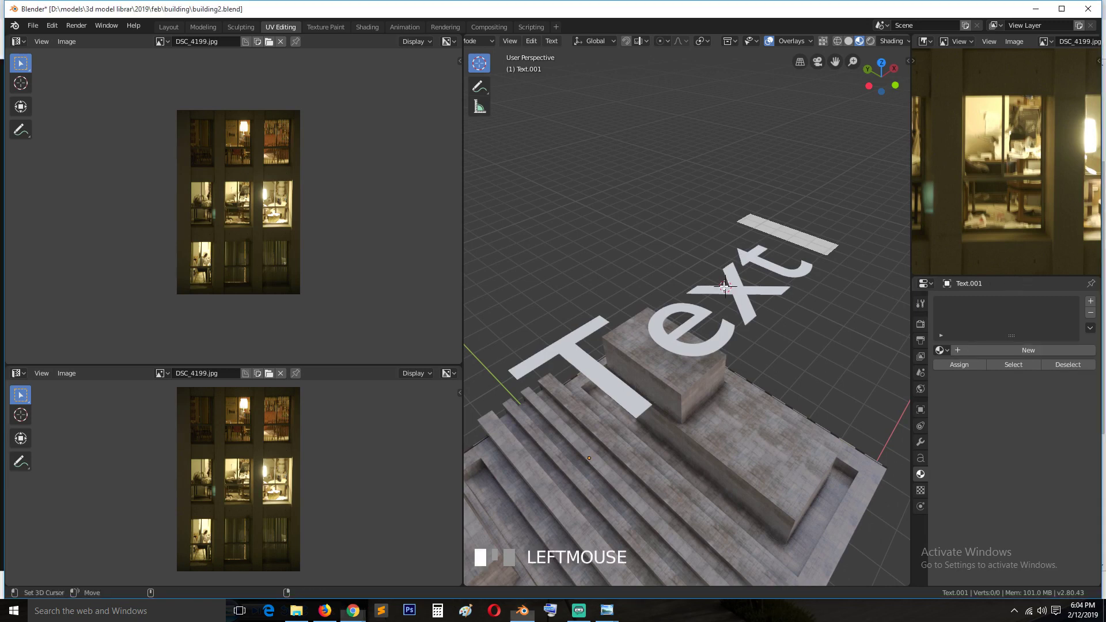
pyautogui.press('Tab')
pyautogui.press('Tab')
pyautogui.write('a')
pyautogui.hotkey('ctrl', 'a')
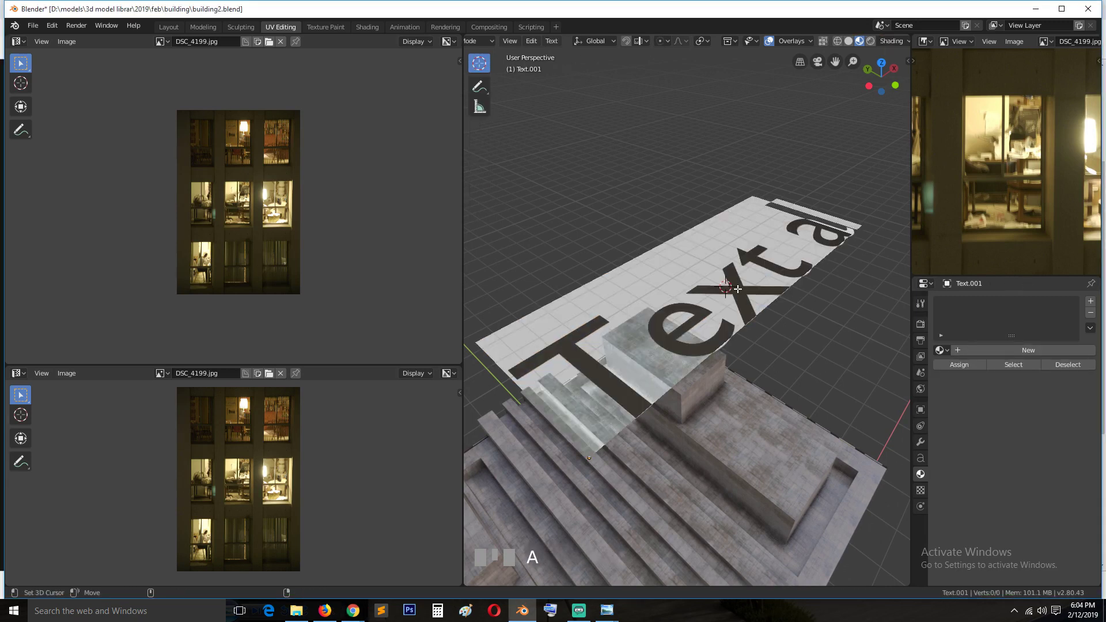
pyautogui.hotkey('ctrl', 'v')
pyautogui.press('Tab')
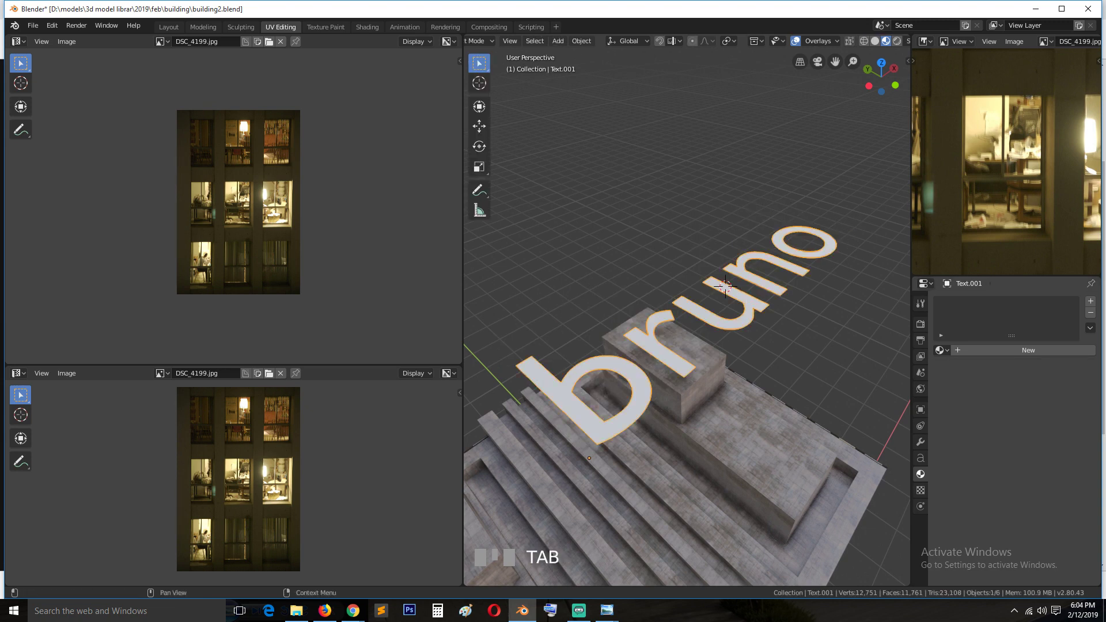
# Step: Empty the text's letters, then delete the rooftop text object entirely
pyautogui.hotkey('alt', 'Tab')
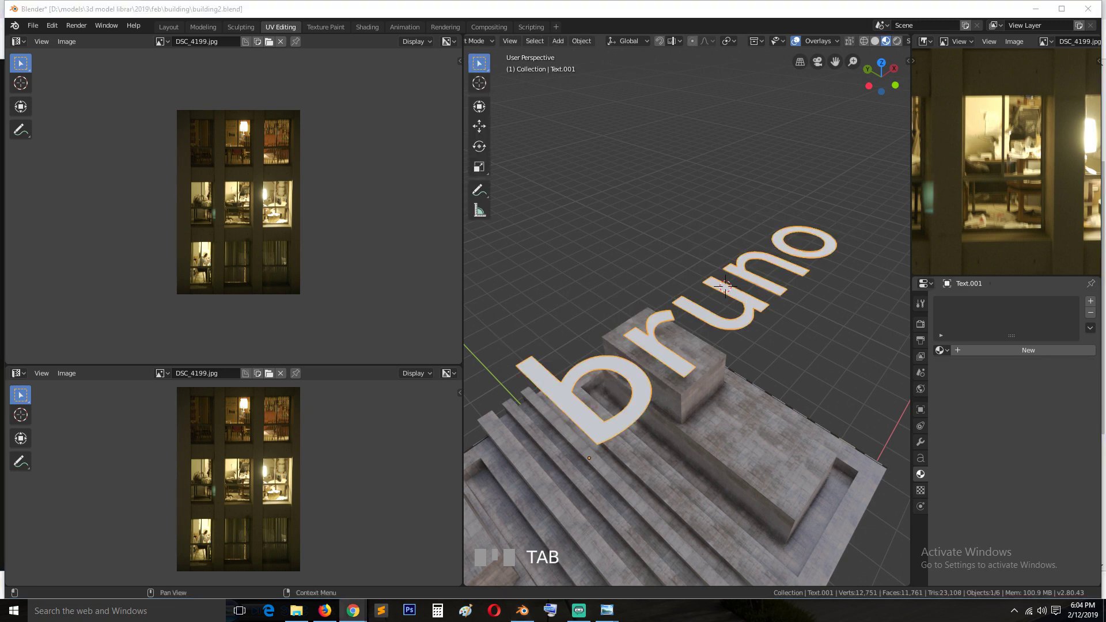
pyautogui.click(711, 323)
pyautogui.press('Tab')
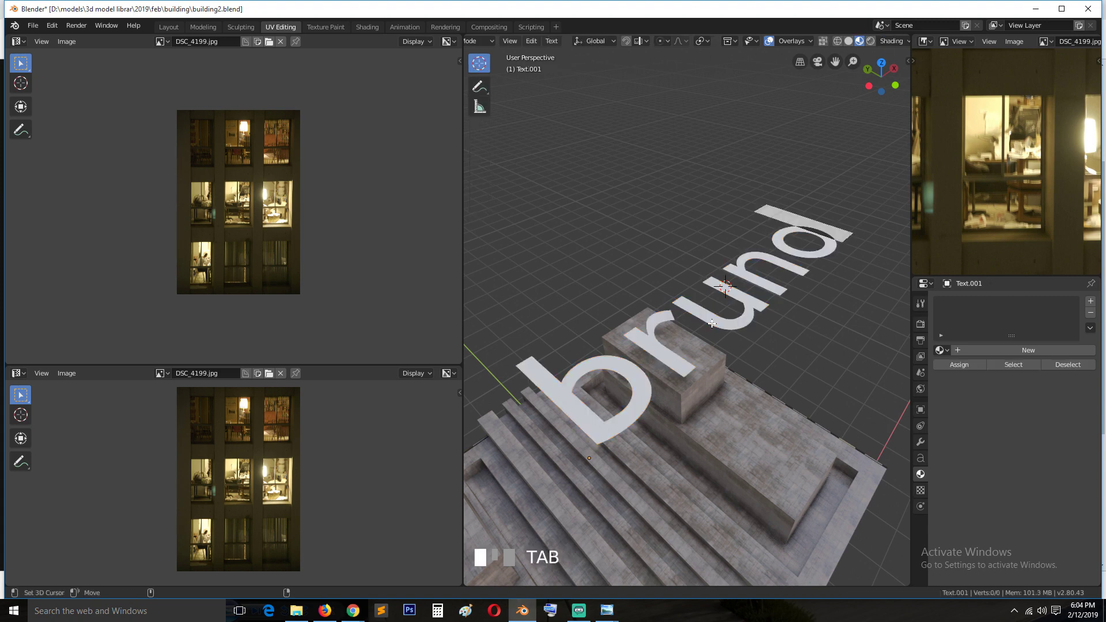
pyautogui.hotkey('ctrl', 'a')
pyautogui.hotkey('ctrl', 'v')
pyautogui.press('Tab')
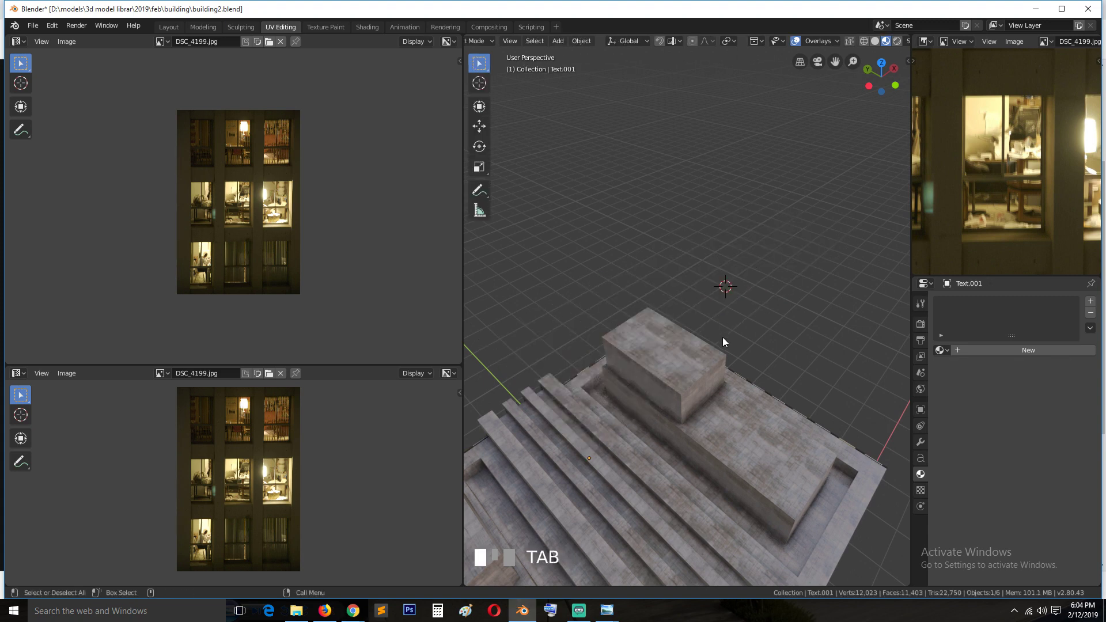
pyautogui.press('x')
pyautogui.click(722, 337)
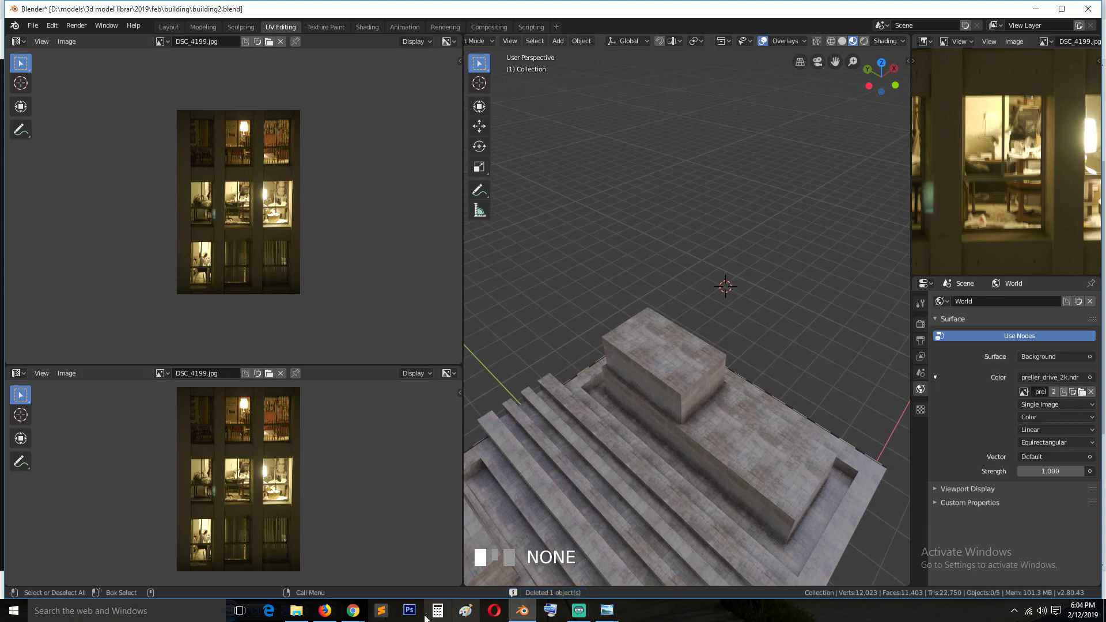
# Step: In Paint, type the author's full name in an enlarged text box, then return to Blender
pyautogui.click(466, 612)
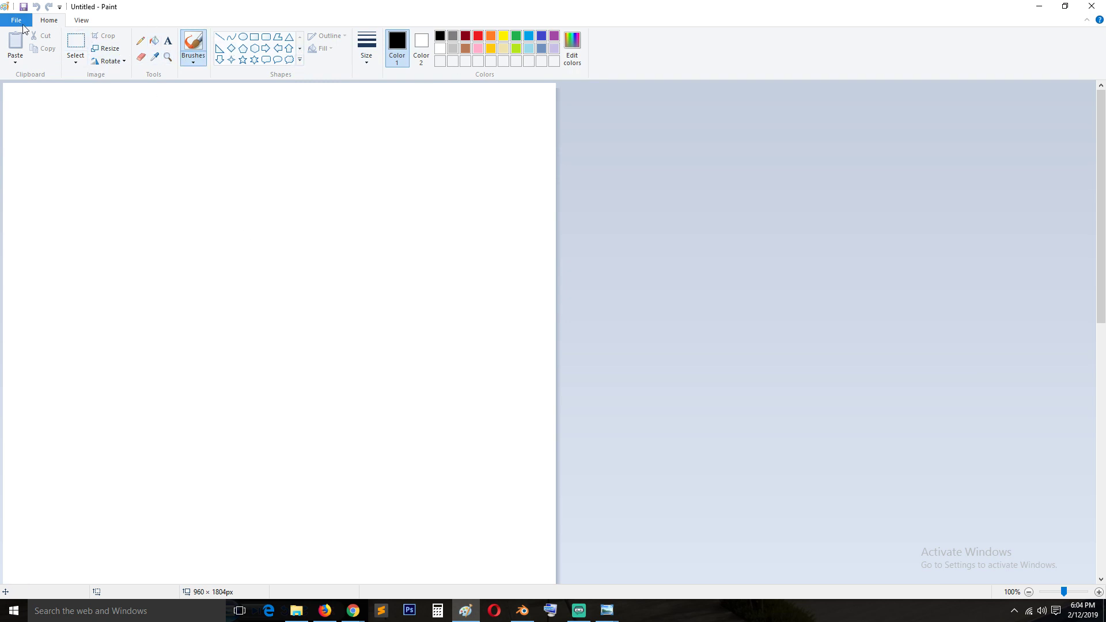
pyautogui.click(170, 45)
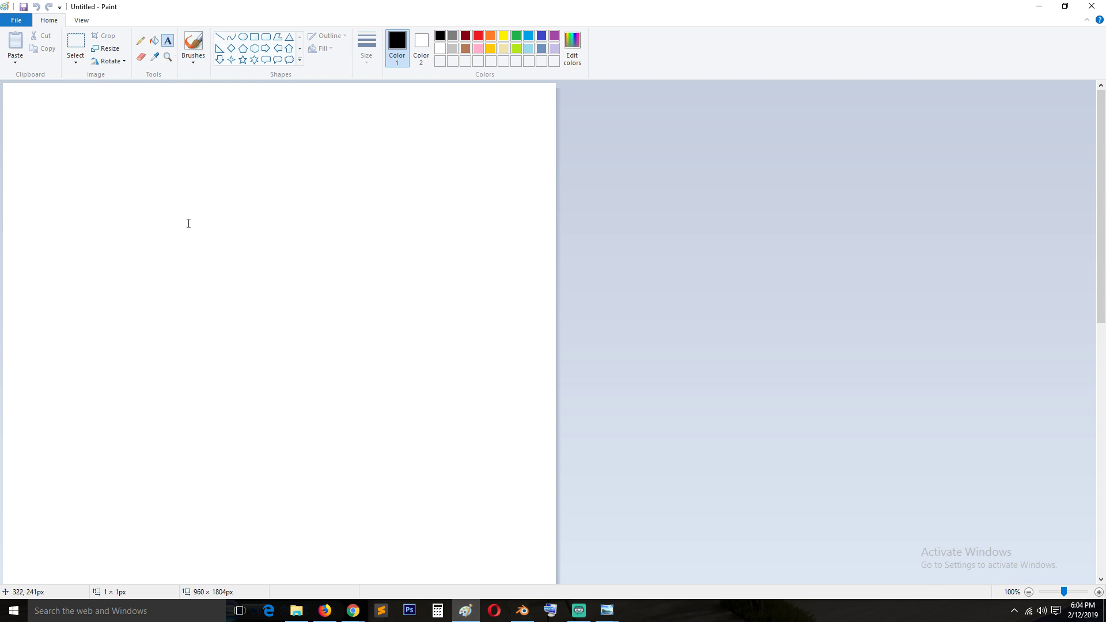
pyautogui.click(187, 216)
pyautogui.write('Алексей Сперанск')
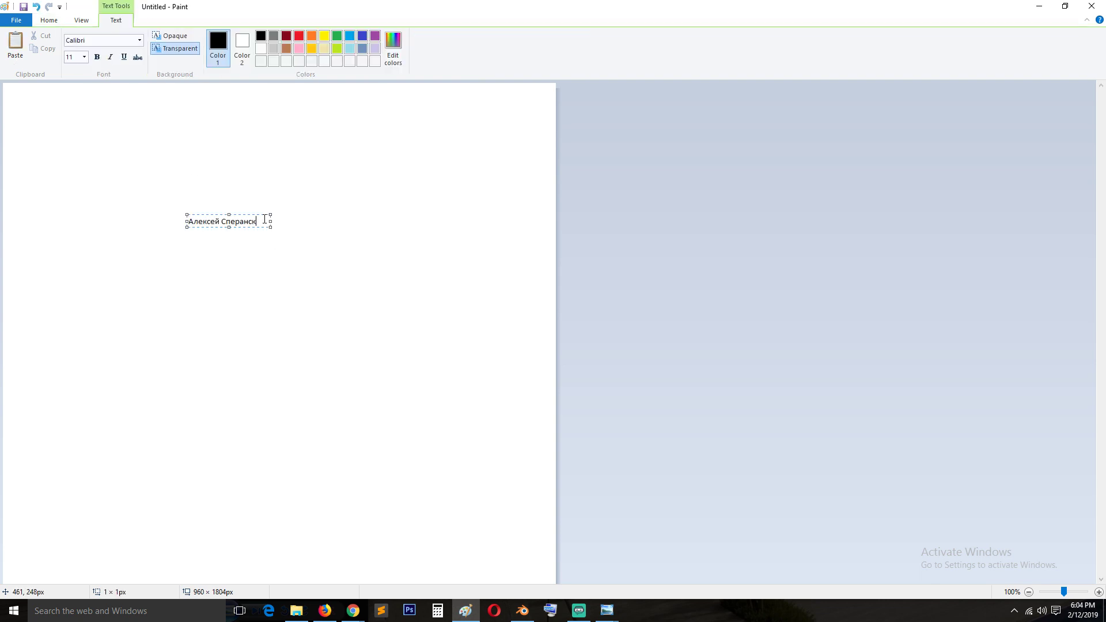
pyautogui.hotkey('ctrl', 'a')
pyautogui.moveTo(271, 227); pyautogui.dragTo(361, 266)
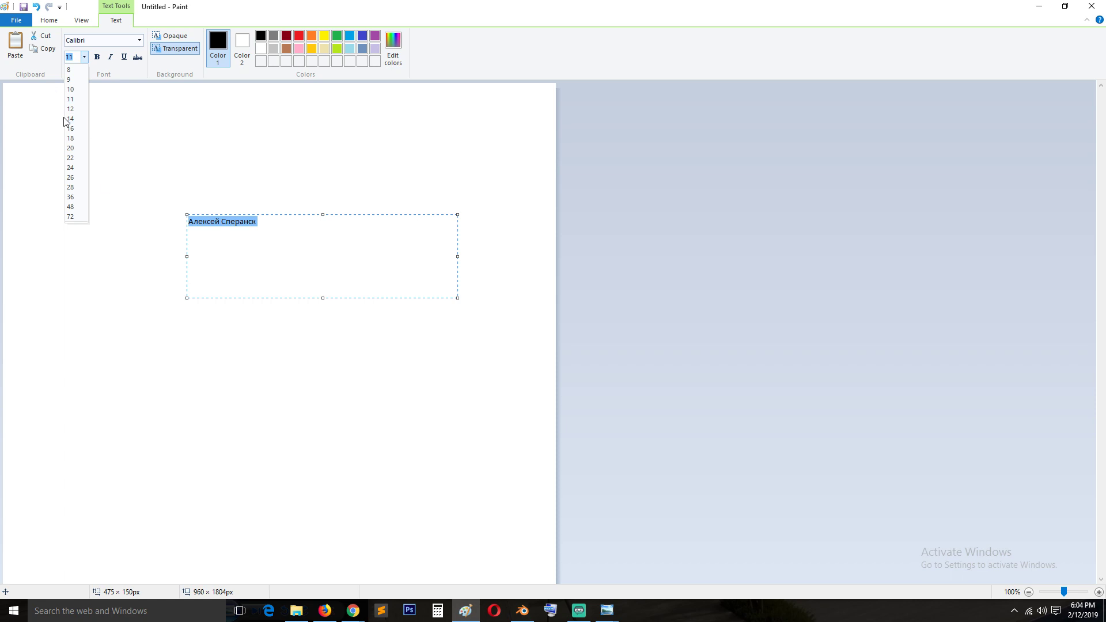
pyautogui.click(520, 611)
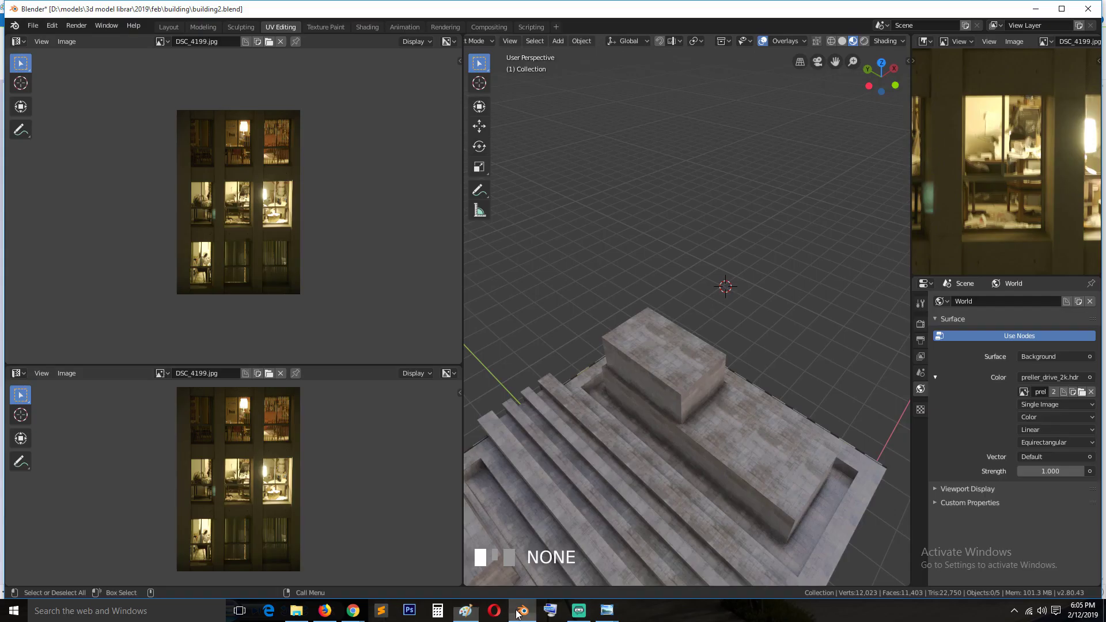
# Step: Orbit around the building and save the current blend file
pyautogui.scroll(-6, 628, 378)
pyautogui.moveTo(691, 430); pyautogui.dragTo(707, 369, button='middle')
pyautogui.scroll(-3, 638, 356)
pyautogui.hotkey('ctrl', 's')
# Step: Switch between the window facade Plane.000 and the building core Cube, inspecting the mesh in Edit Mode
pyautogui.scroll(4, 686, 357)
pyautogui.scroll(4, 710, 272)
pyautogui.scroll(-4, 598, 281)
pyautogui.click(716, 328)
pyautogui.scroll(-1, 716, 331)
pyautogui.click(723, 303)
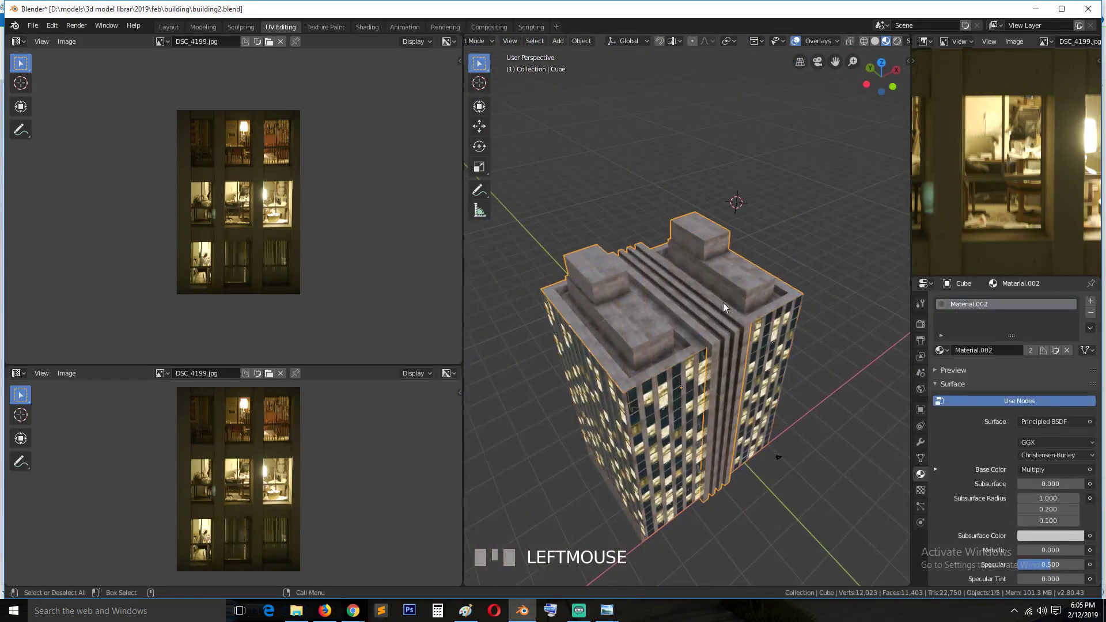
pyautogui.click(670, 426)
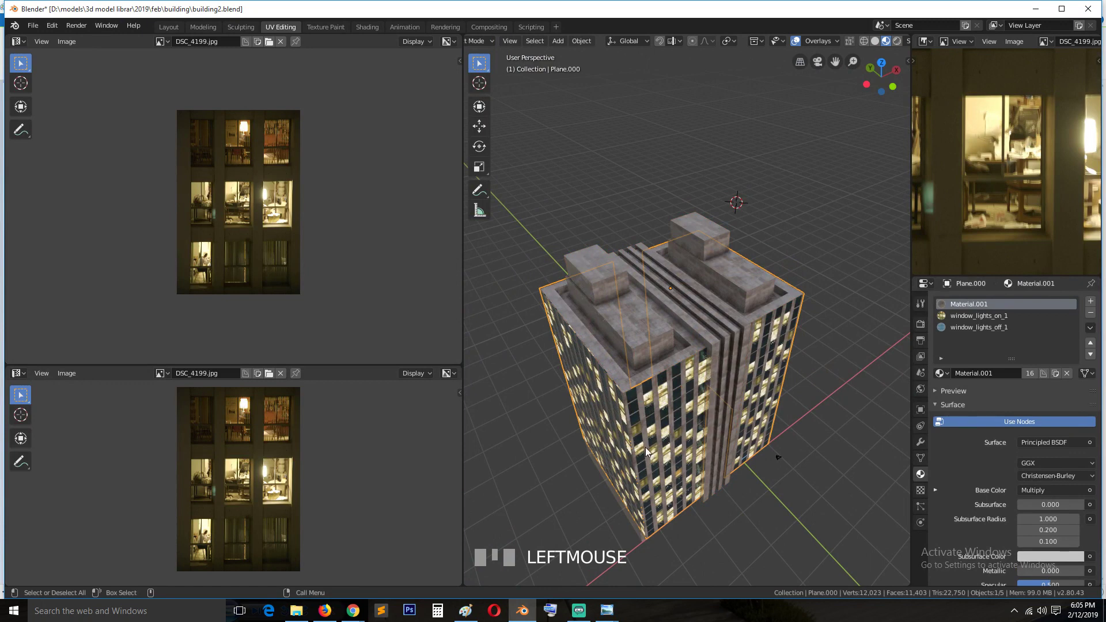
pyautogui.click(695, 443)
pyautogui.press('Tab')
pyautogui.press('Tab')
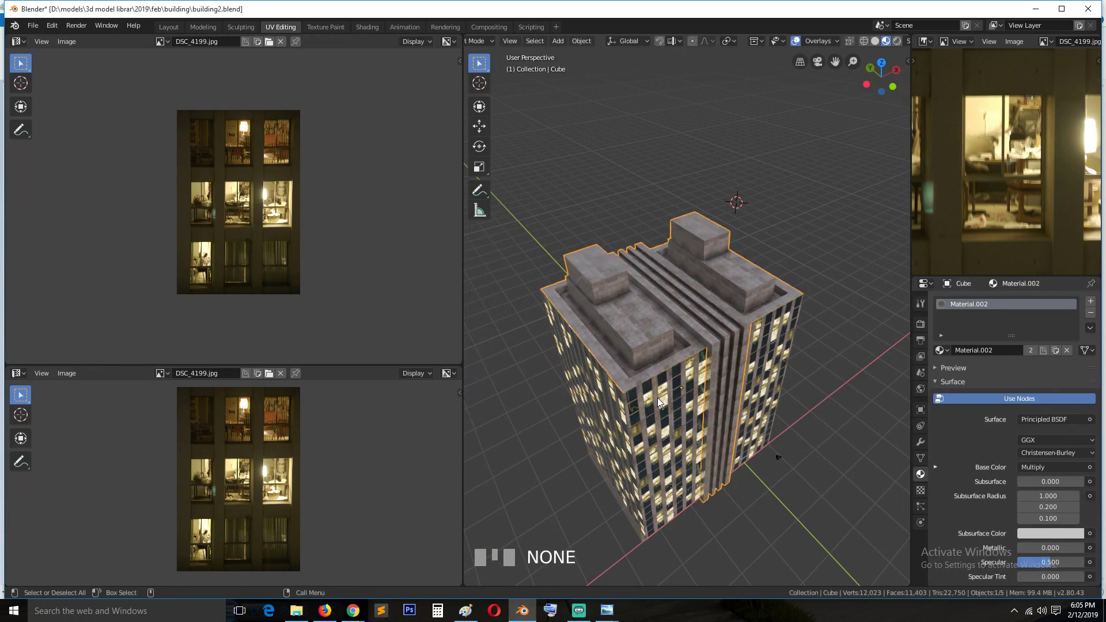
# Step: Try joining the facade and core with Ctrl+J, then undo the join
pyautogui.click(649, 324)
pyautogui.click(649, 389)
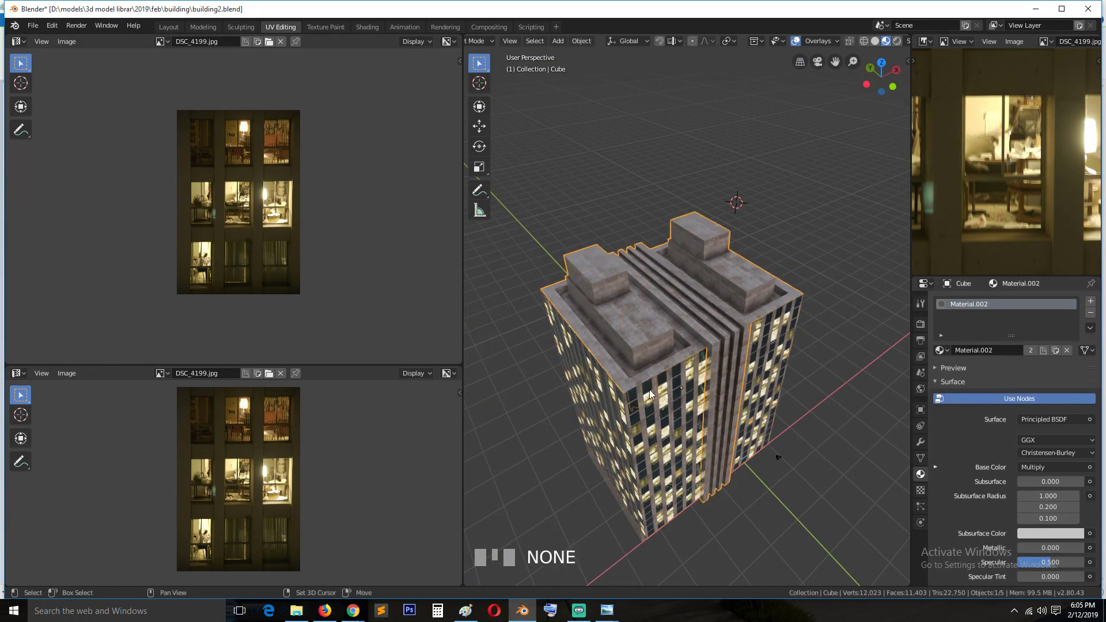
pyautogui.keyDown('shift'); pyautogui.click(651, 389); pyautogui.keyUp('shift')
pyautogui.hotkey('ctrl', 'j')
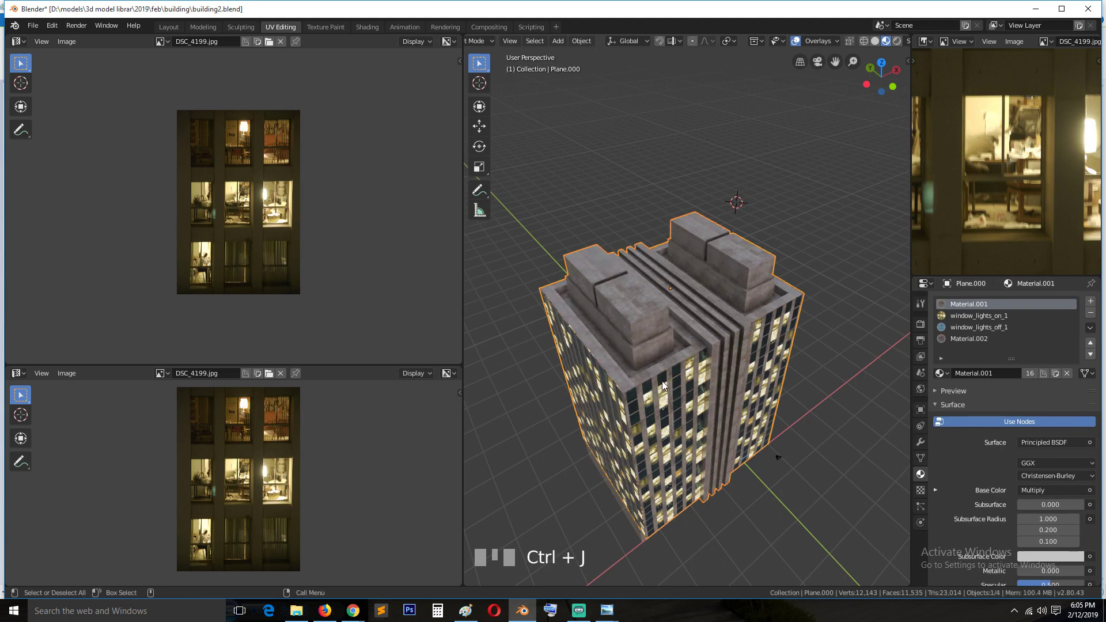
pyautogui.hotkey('ctrl', 'z')
# Step: Apply the Mirror modifiers on Plane.000 and on the Cube
pyautogui.click(672, 398)
pyautogui.click(702, 418)
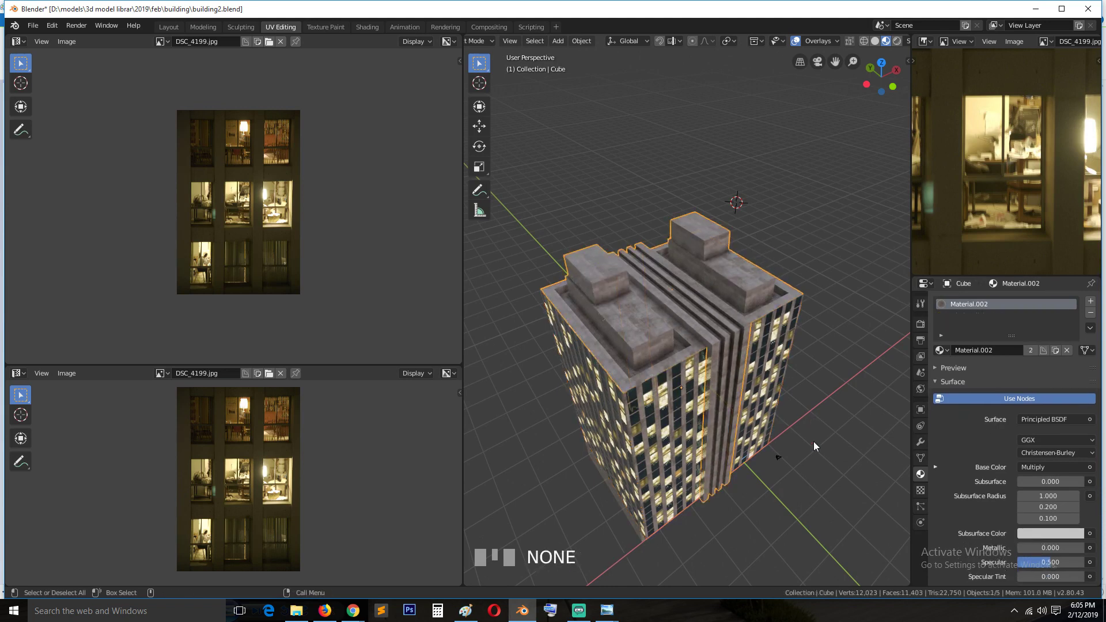
pyautogui.click(762, 347)
pyautogui.click(921, 444)
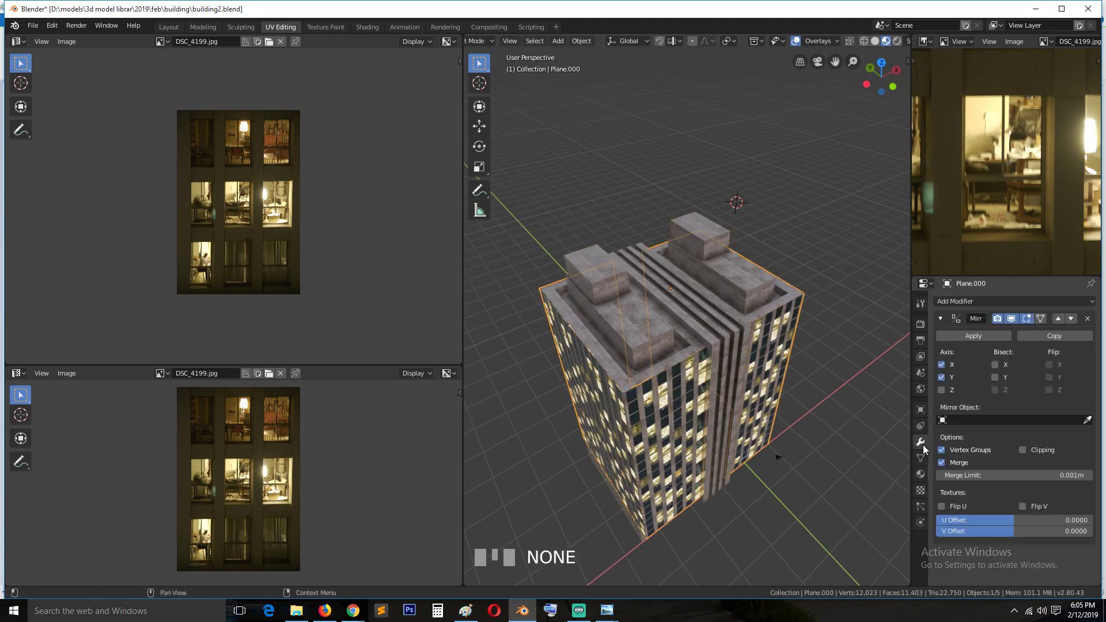
pyautogui.click(976, 338)
pyautogui.click(667, 394)
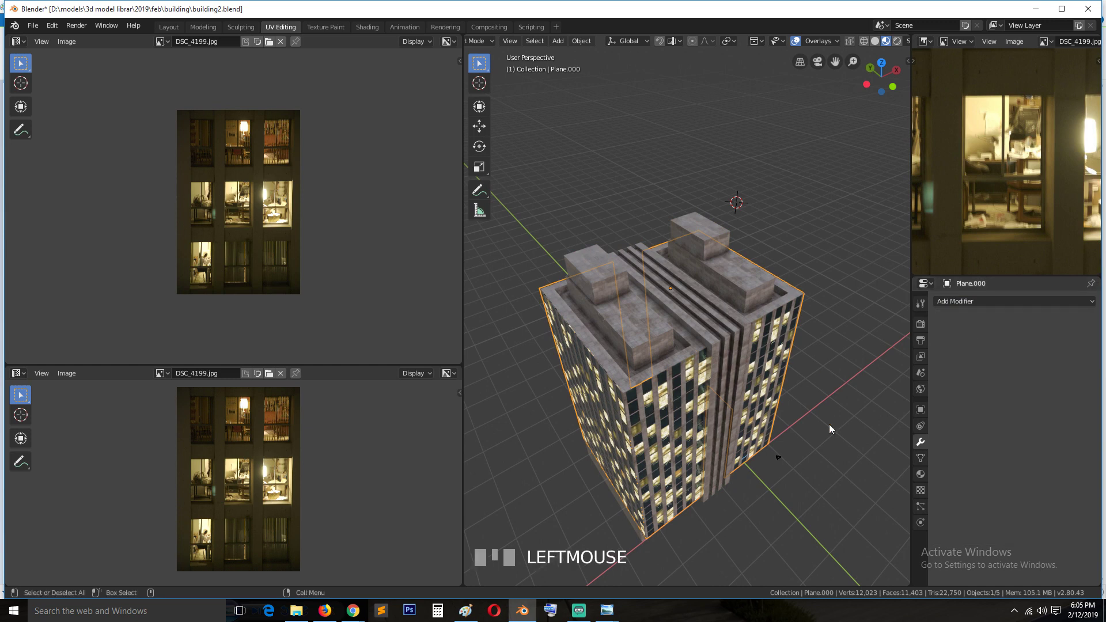
pyautogui.click(612, 308)
pyautogui.click(974, 333)
# Step: Join the window facade and Cube into one object, then deselect all
pyautogui.press('`')
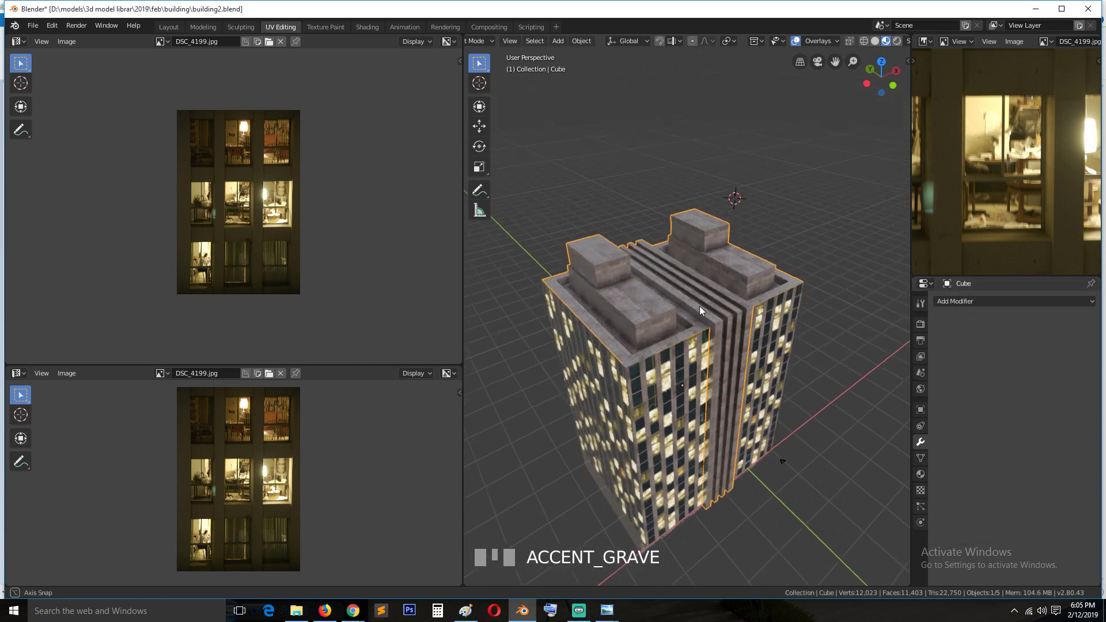
pyautogui.keyDown('shift'); pyautogui.click(669, 386); pyautogui.keyUp('shift')
pyautogui.hotkey('ctrl', 'j')
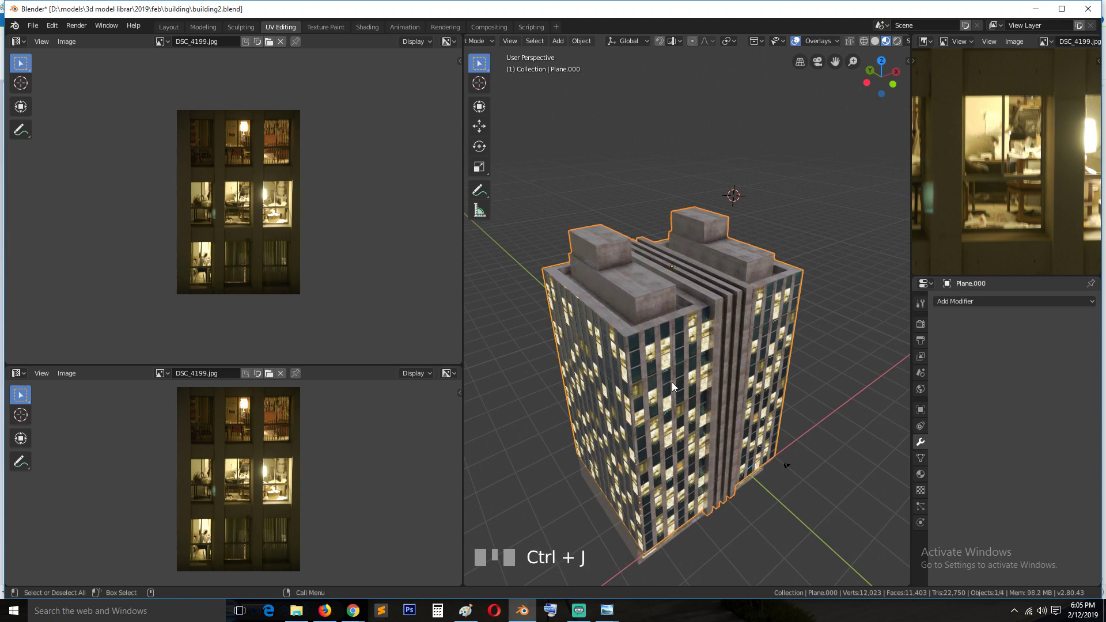
pyautogui.press('a')
pyautogui.press('`')
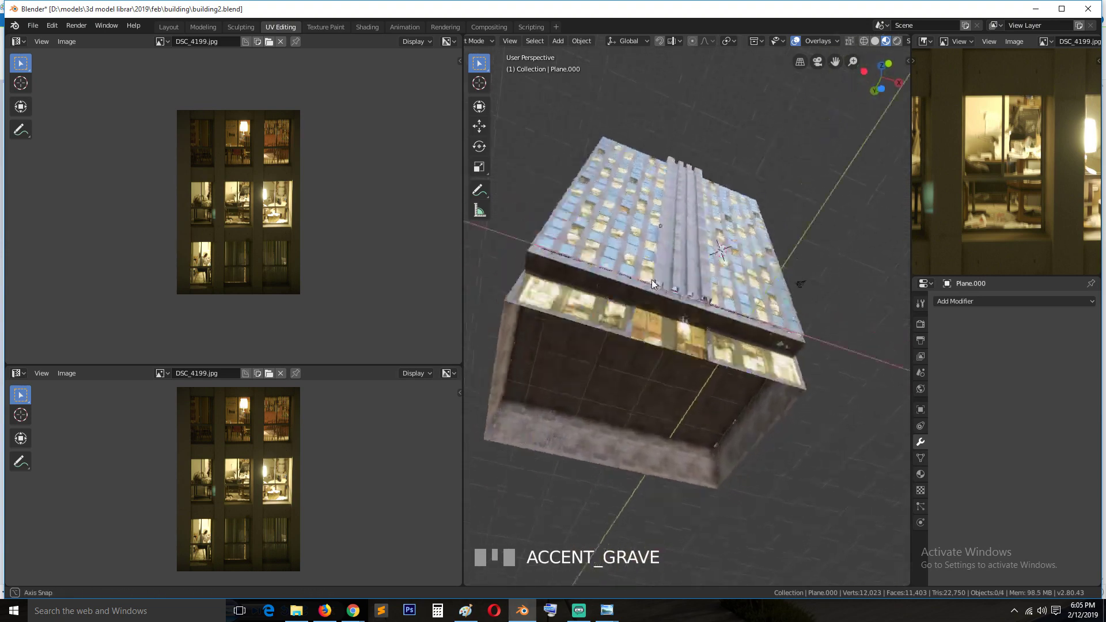
# Step: Inspect the joined building's underside and base plane in Edit Mode
pyautogui.press('Tab')
pyautogui.click(563, 257)
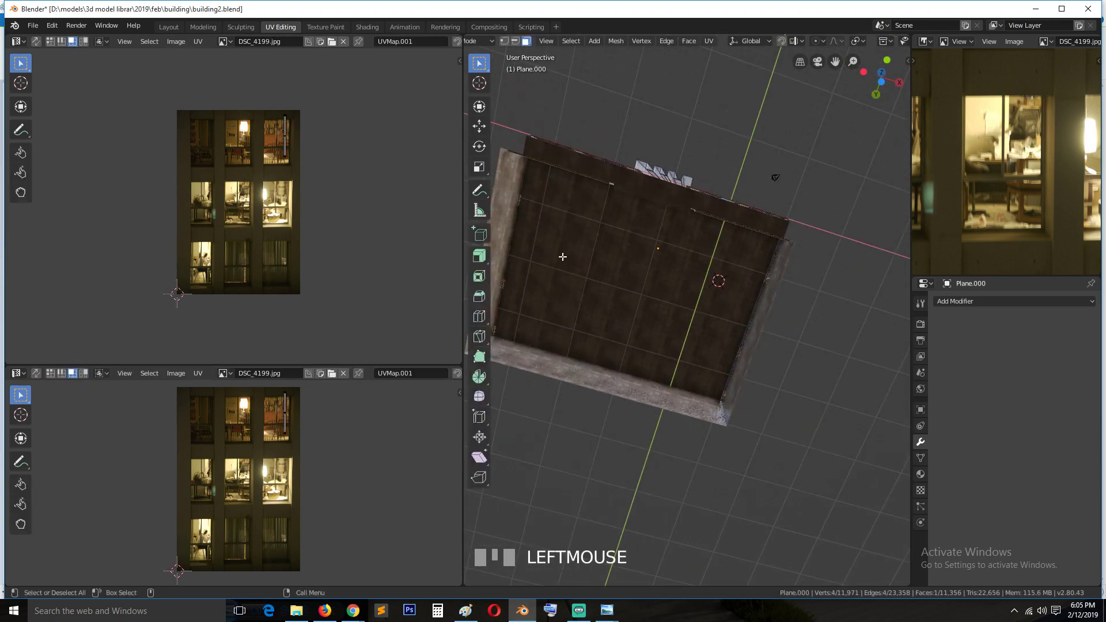
pyautogui.press('`')
pyautogui.press('Tab')
pyautogui.press('`')
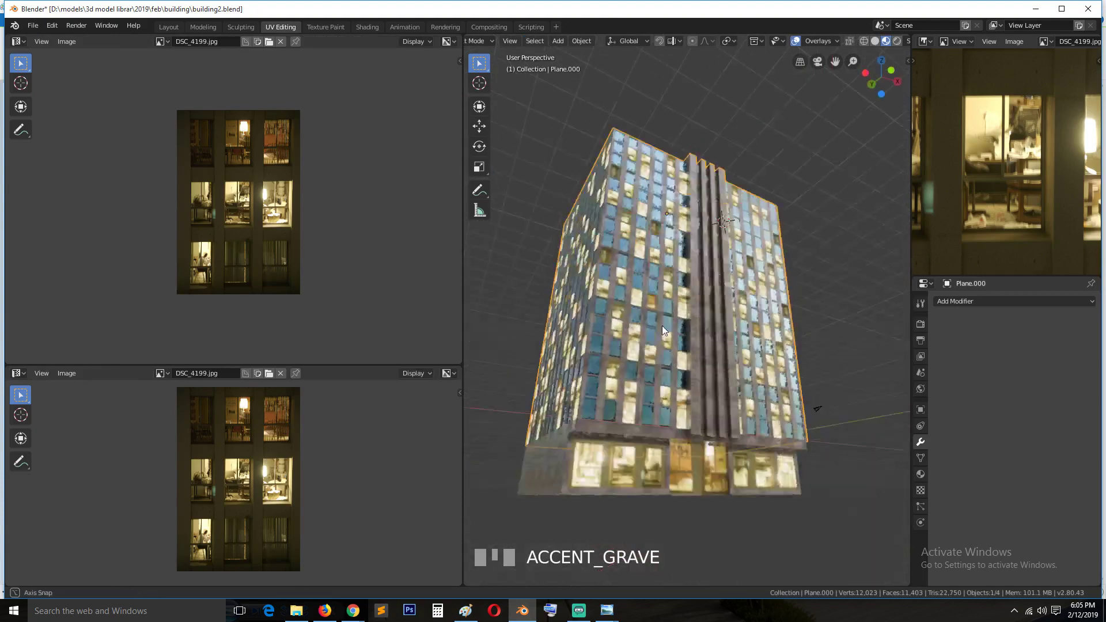
pyautogui.press('Tab')
pyautogui.press('Tab')
pyautogui.click(668, 334)
pyautogui.press('Tab')
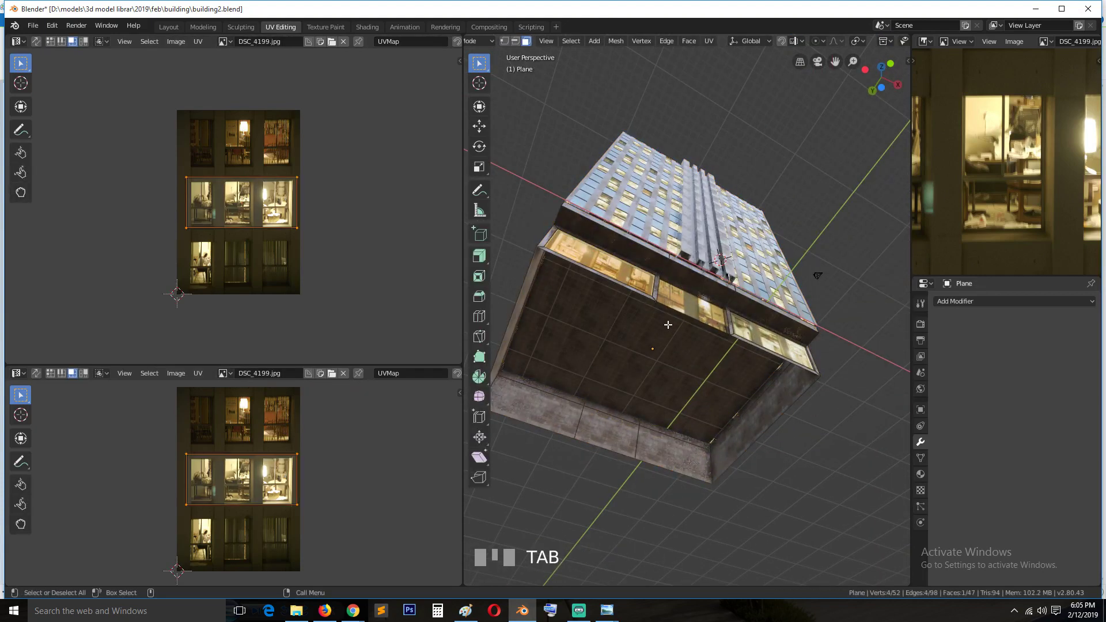
pyautogui.press('`')
pyautogui.press('Tab')
pyautogui.press('`')
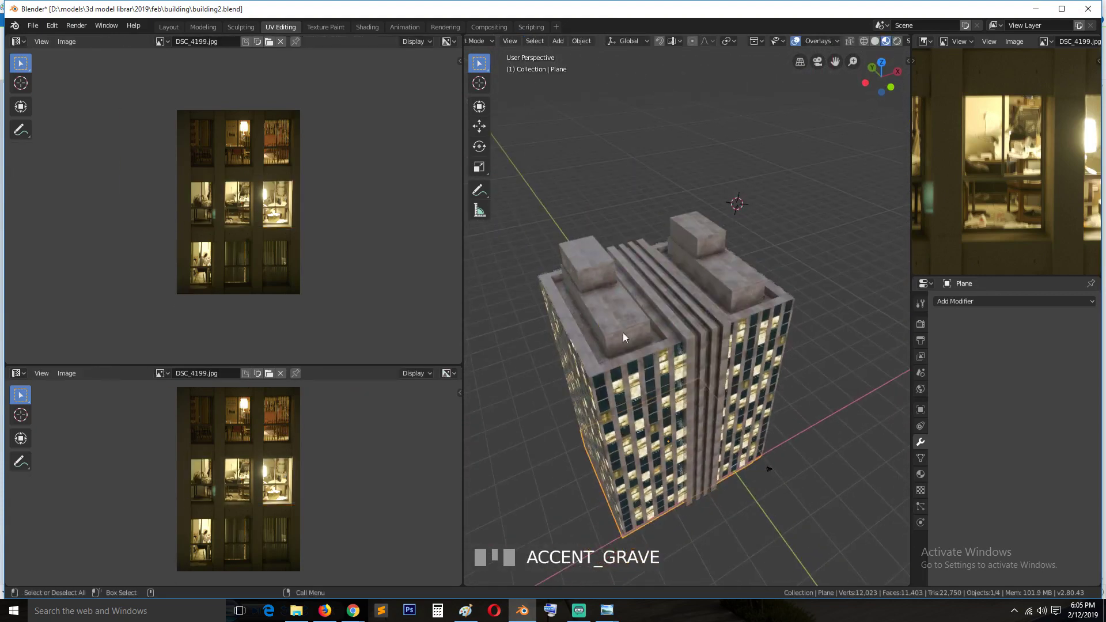
# Step: Select Plane.000 and switch to the Shading workspace to view its nodes
pyautogui.click(656, 334)
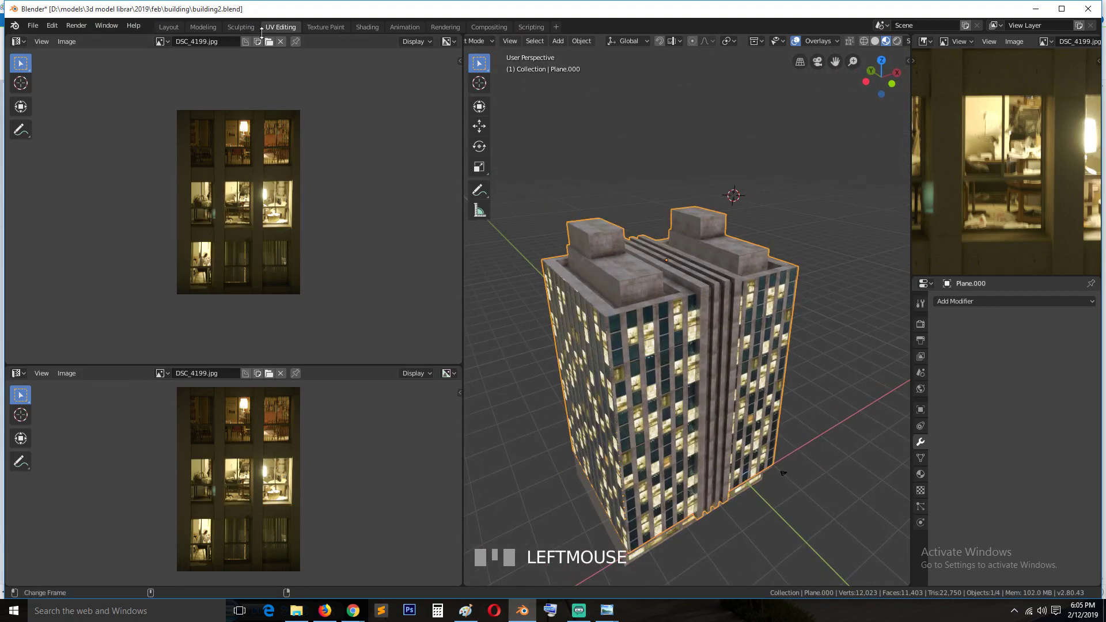
pyautogui.click(366, 27)
pyautogui.moveTo(477, 474)
pyautogui.mouseDown(button='middle')
pyautogui.moveTo(531, 482)
pyautogui.moveTo(496, 522)
pyautogui.mouseUp(button='middle')
# Step: Display the Material.002 node tree and pan around the node graph
pyautogui.click(987, 351)
pyautogui.click(976, 364)
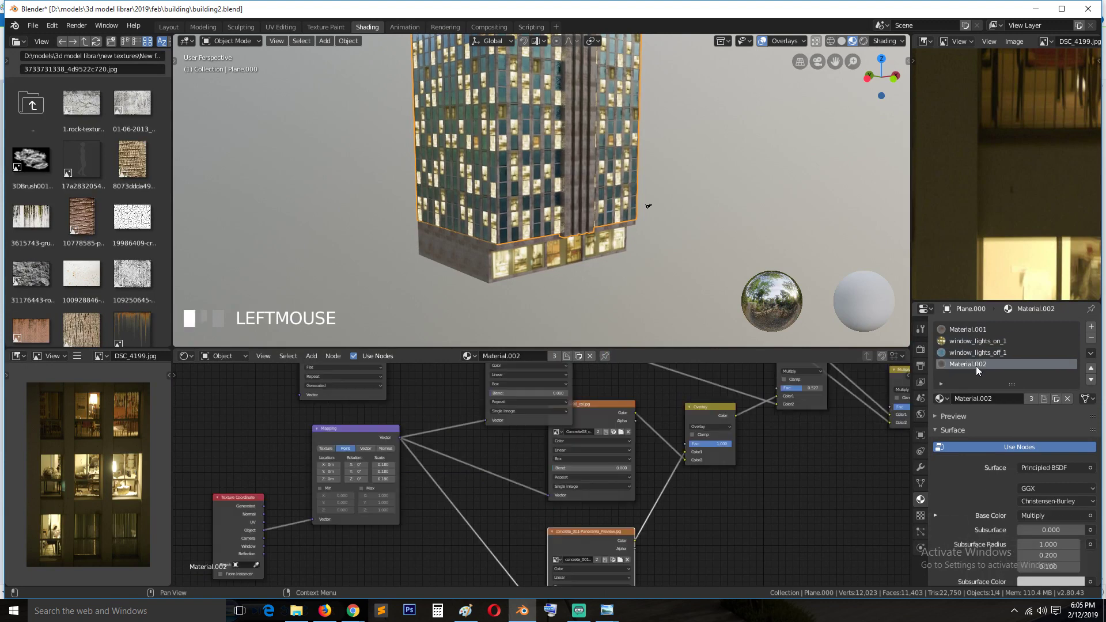
pyautogui.moveTo(618, 442); pyautogui.dragTo(493, 540, button='middle')
pyautogui.scroll(-3, 546, 254)
pyautogui.press('`')
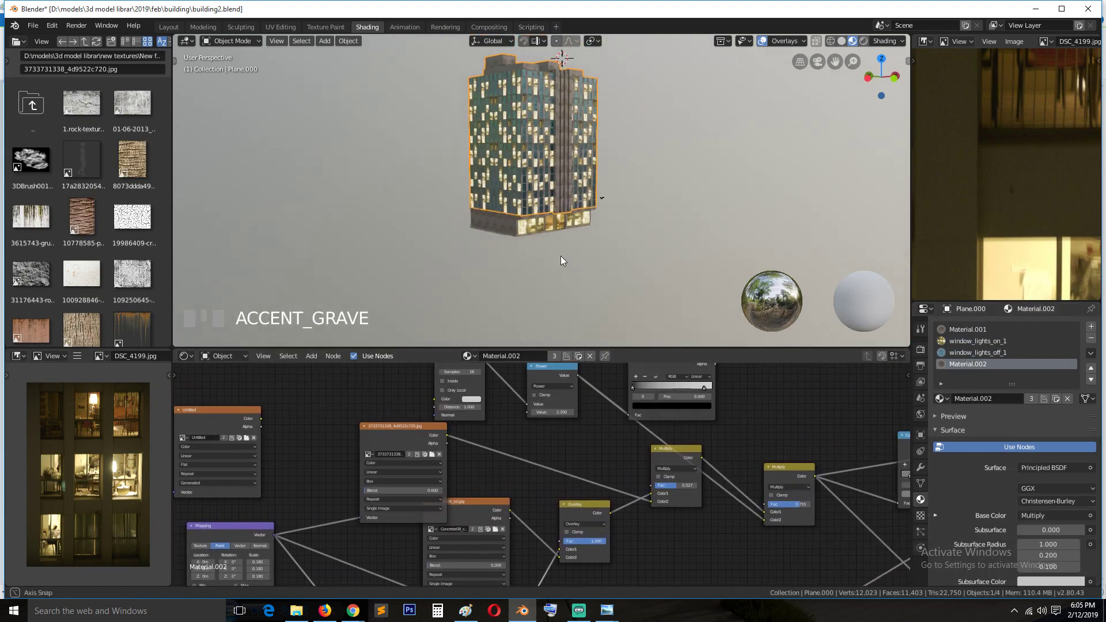
pyautogui.moveTo(561, 256); pyautogui.dragTo(563, 270, button='middle')
# Step: Orbit to the building facade and save building2.blend
pyautogui.moveTo(507, 167); pyautogui.dragTo(455, 219, button='middle')
pyautogui.moveTo(596, 440); pyautogui.dragTo(582, 464, button='middle')
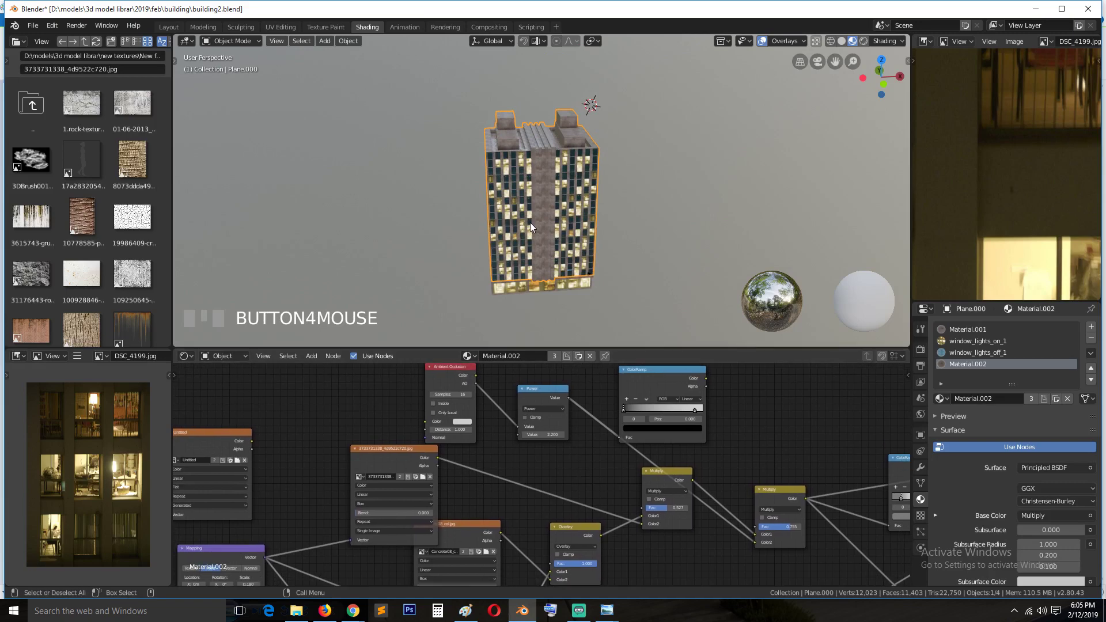
pyautogui.scroll(-3, 678, 443)
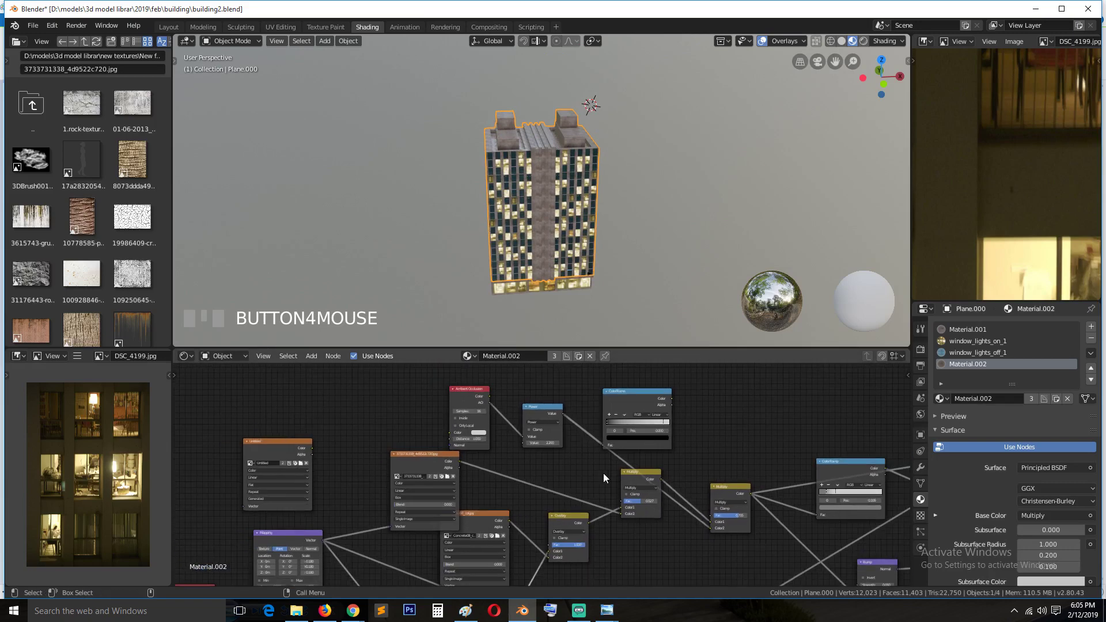
pyautogui.moveTo(663, 469); pyautogui.dragTo(623, 445, button='middle')
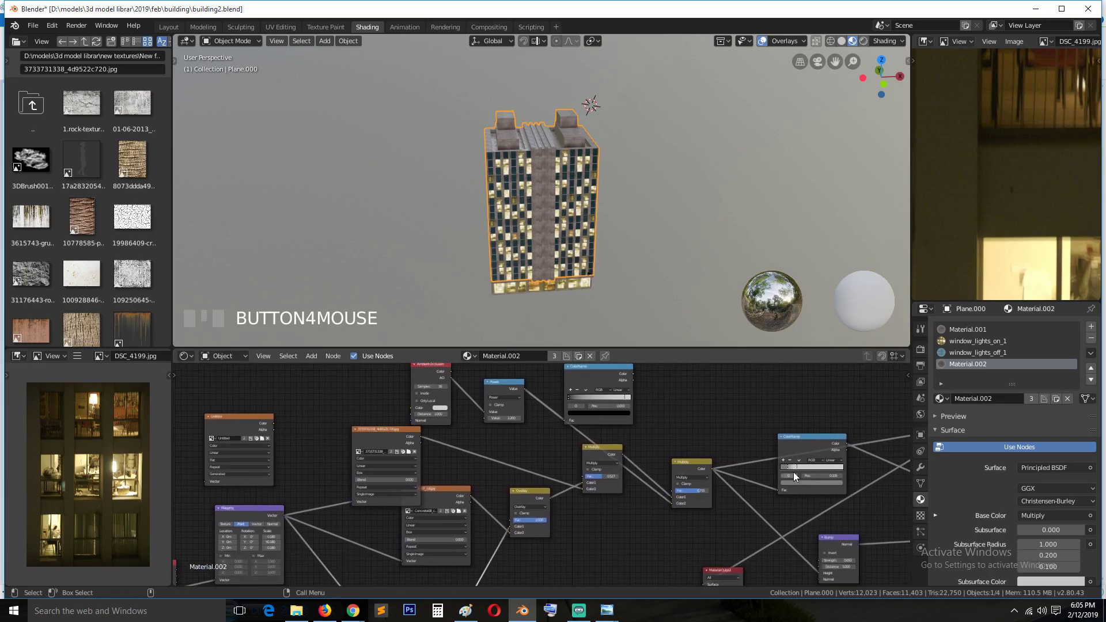
pyautogui.scroll(5, 557, 251)
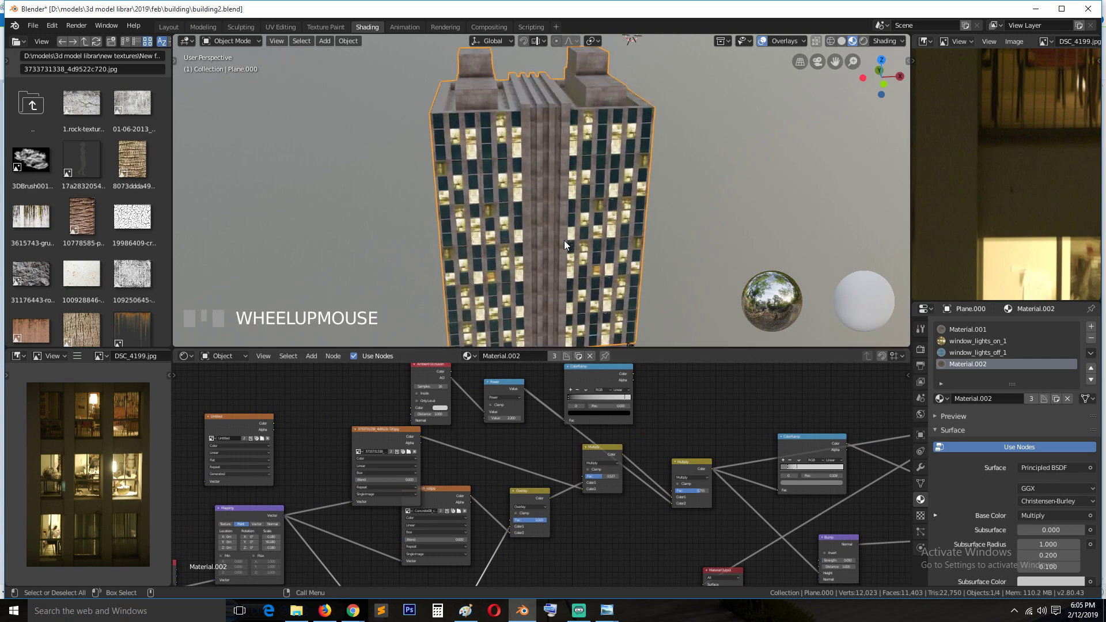
pyautogui.moveTo(564, 240); pyautogui.dragTo(584, 268, button='middle')
pyautogui.scroll(-2, 585, 267)
pyautogui.hotkey('ctrl', 's')
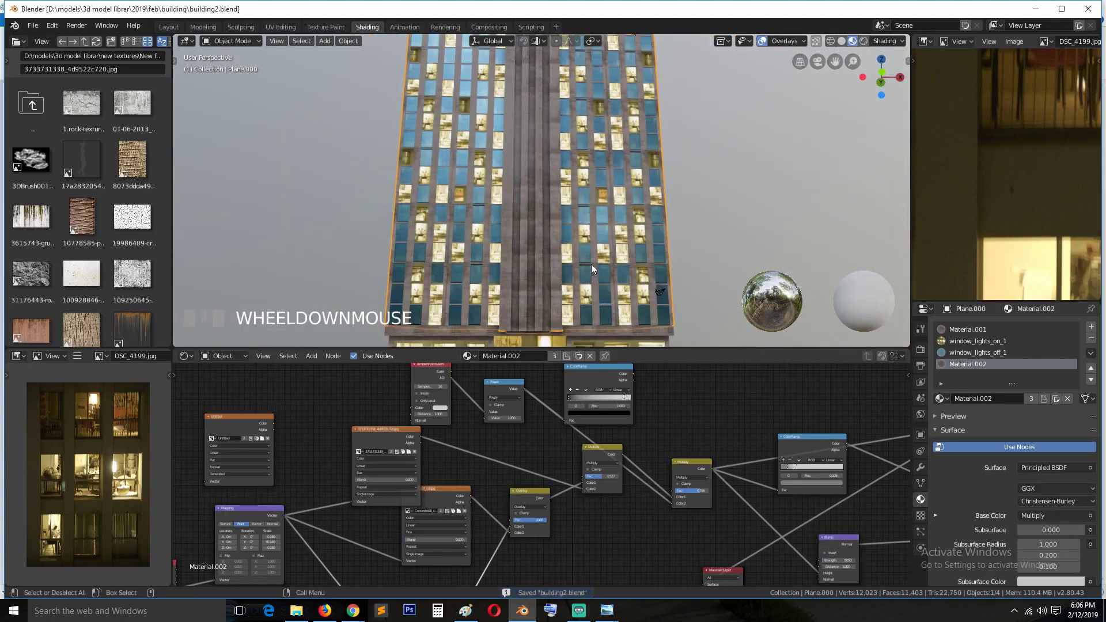